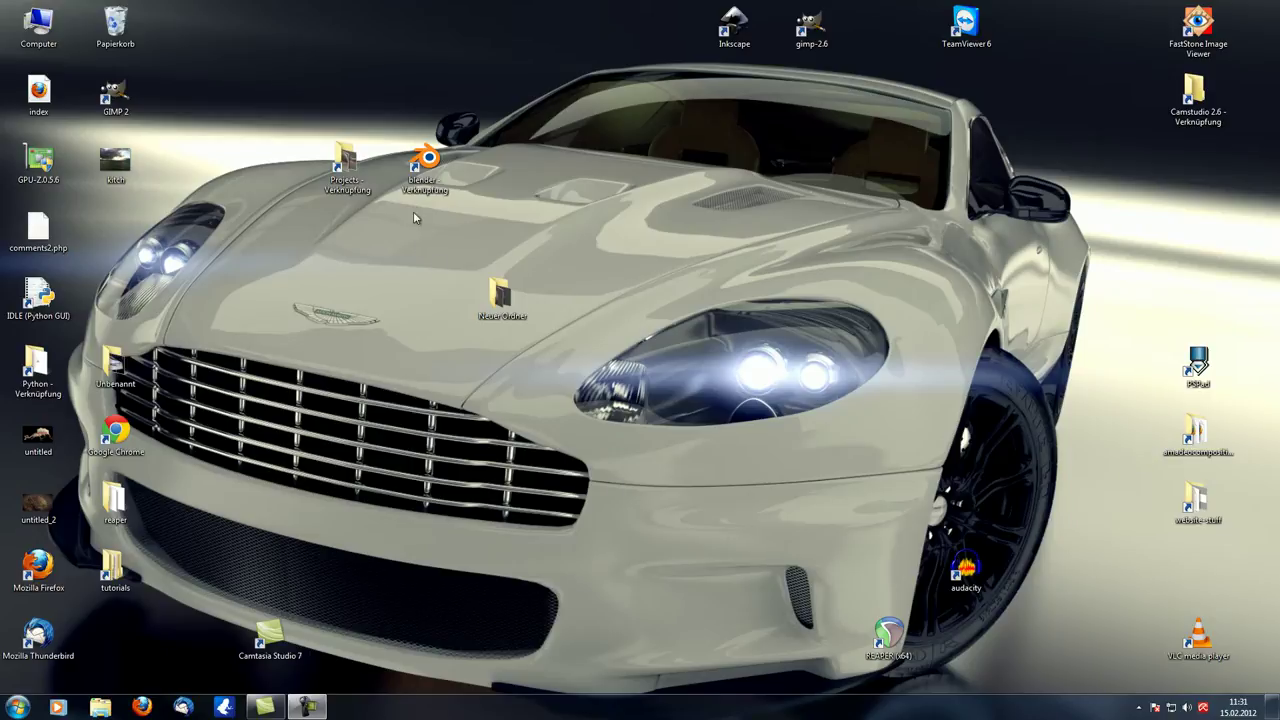
- Launch Blender, dismiss the splash screen and switch the render engine to Blender Render with the render settings shown
{"action": "double_click", "coordinate": [425, 180]}
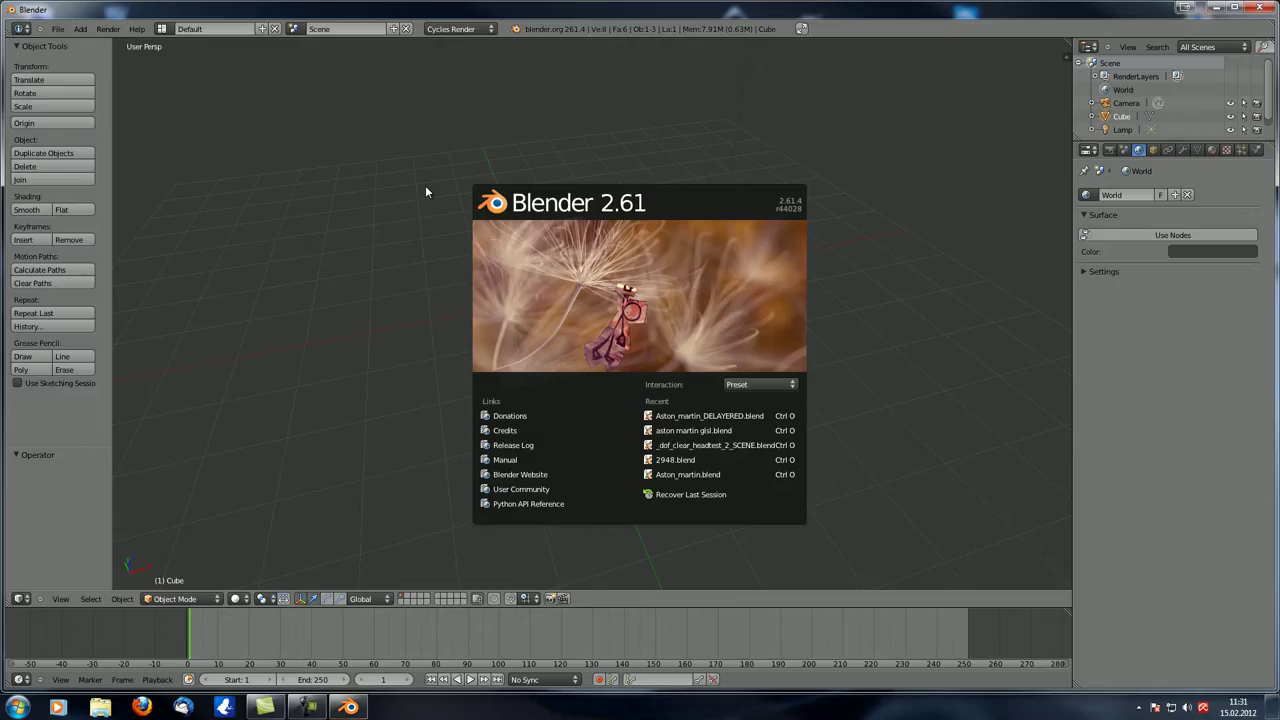
{"action": "left_click", "coordinate": [427, 189]}
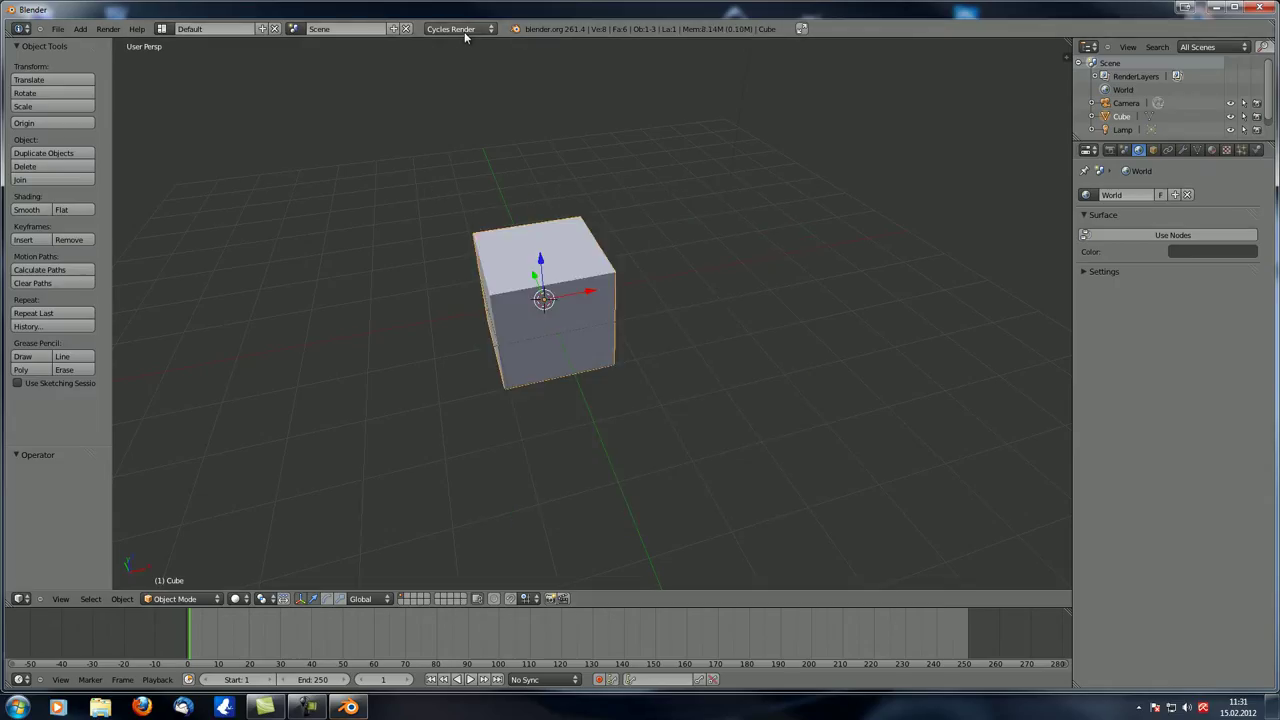
{"action": "left_click", "coordinate": [1110, 149]}
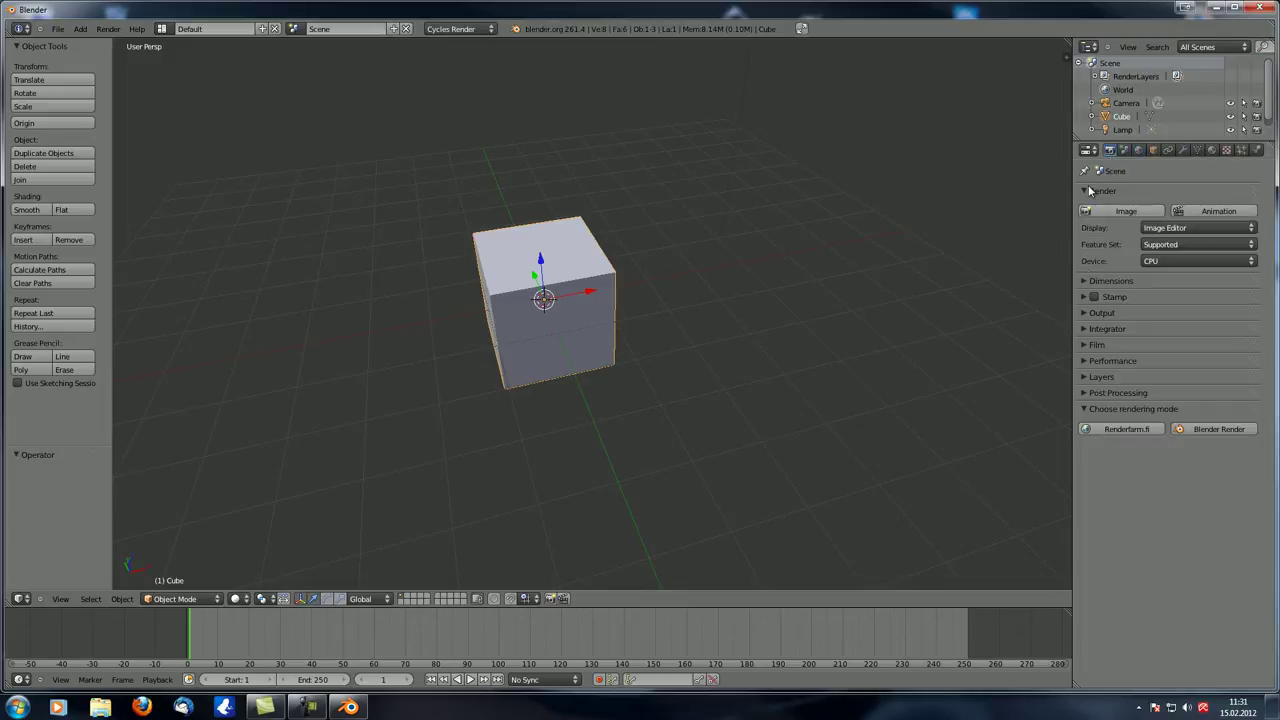
{"action": "left_click", "coordinate": [455, 30]}
{"action": "left_click", "coordinate": [457, 42]}
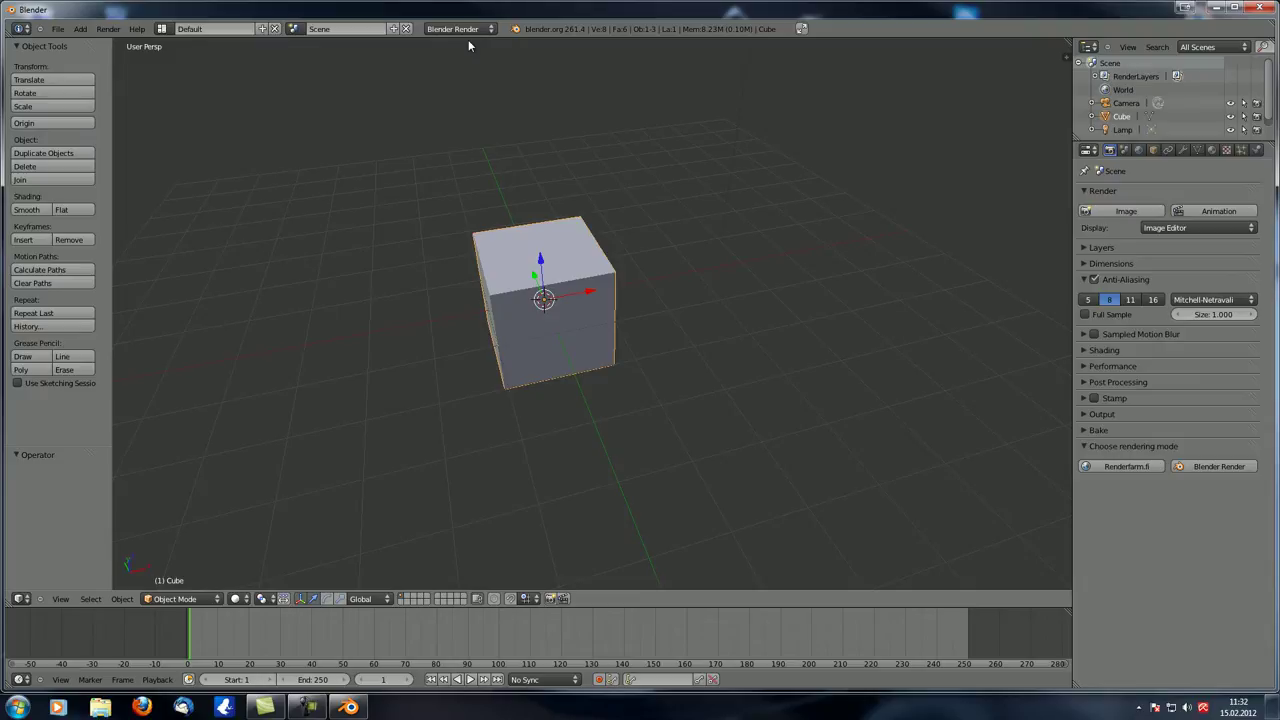
- Collapse the Anti-Aliasing and Choose rendering mode sections of the render settings
{"action": "middle_click_drag", "start_coordinate": [446, 260], "coordinate": [700, 300]}
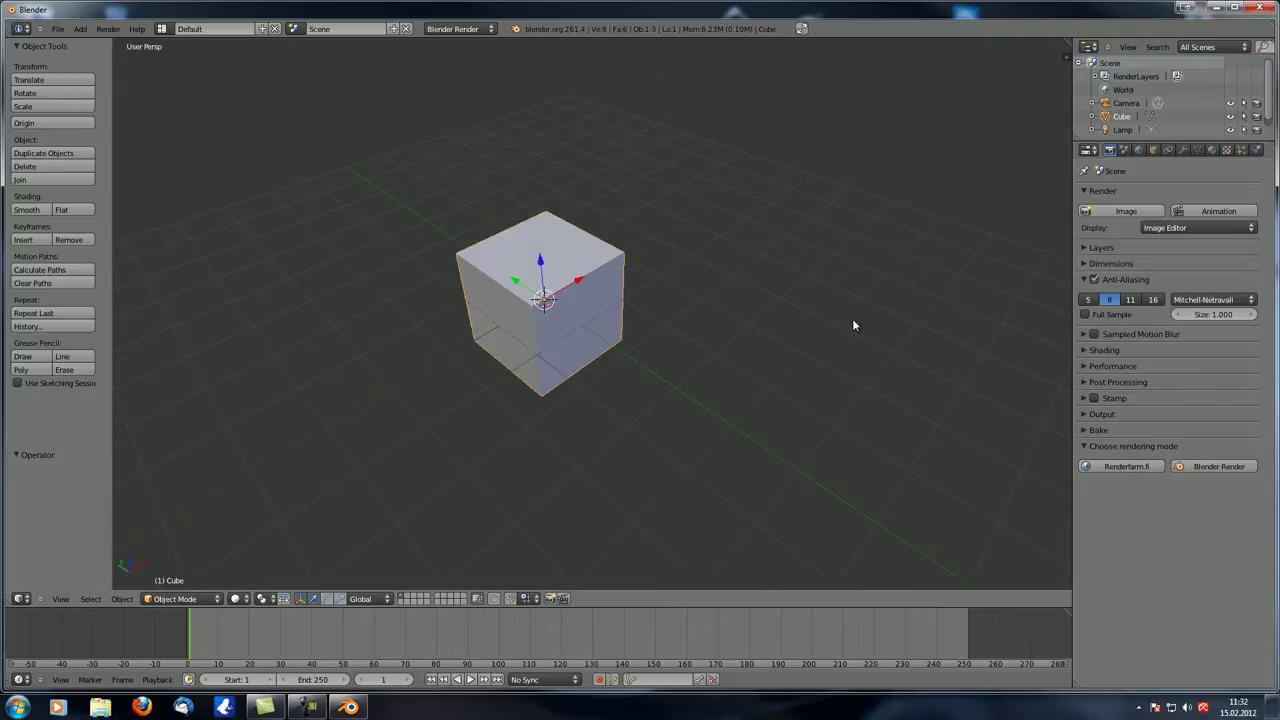
{"action": "left_click", "coordinate": [1084, 280]}
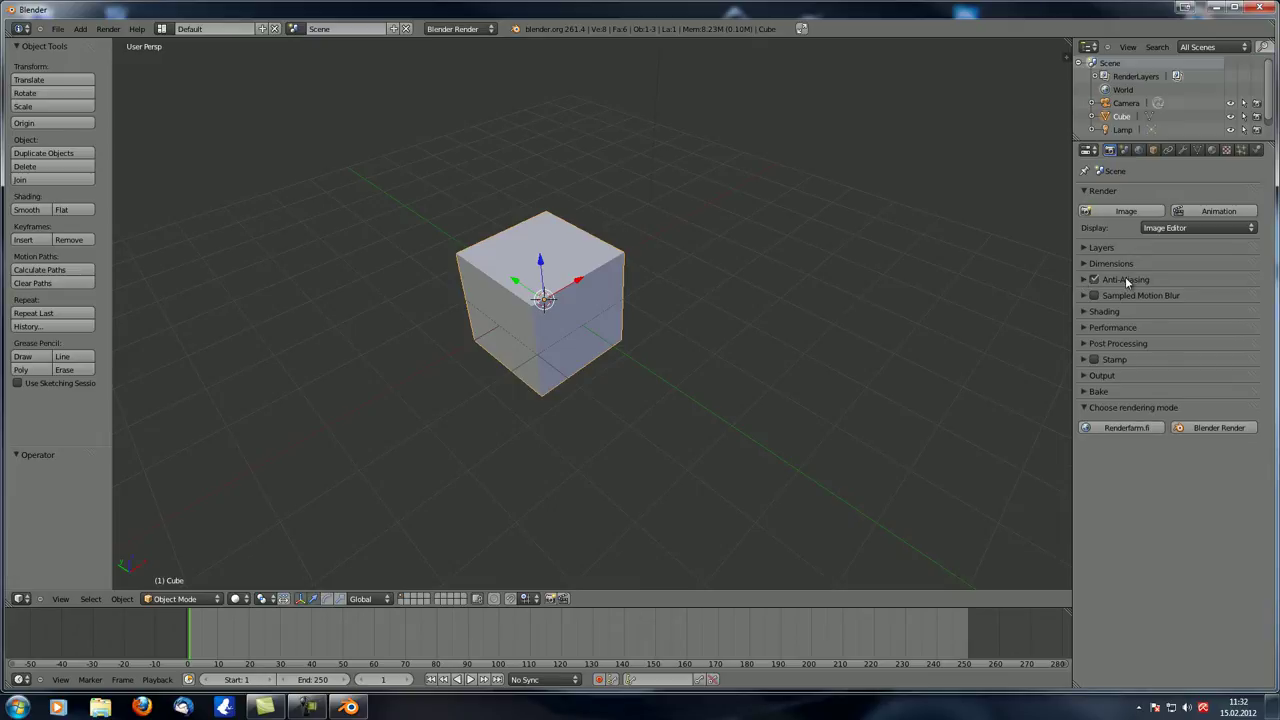
{"action": "left_click", "coordinate": [1087, 407]}
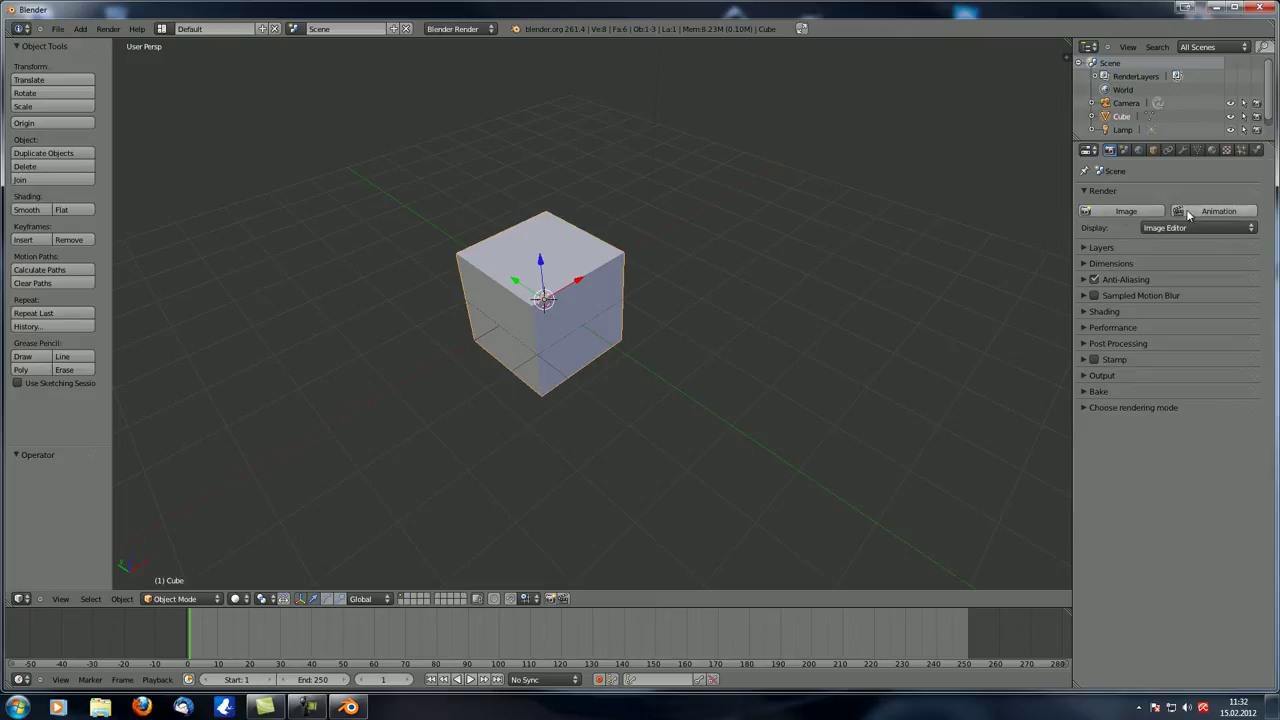
- Render the cube scene as a still image, return to the 3D view, and run and stop an animation render
{"action": "left_click", "coordinate": [1127, 212]}
{"action": "key", "text": "Escape"}
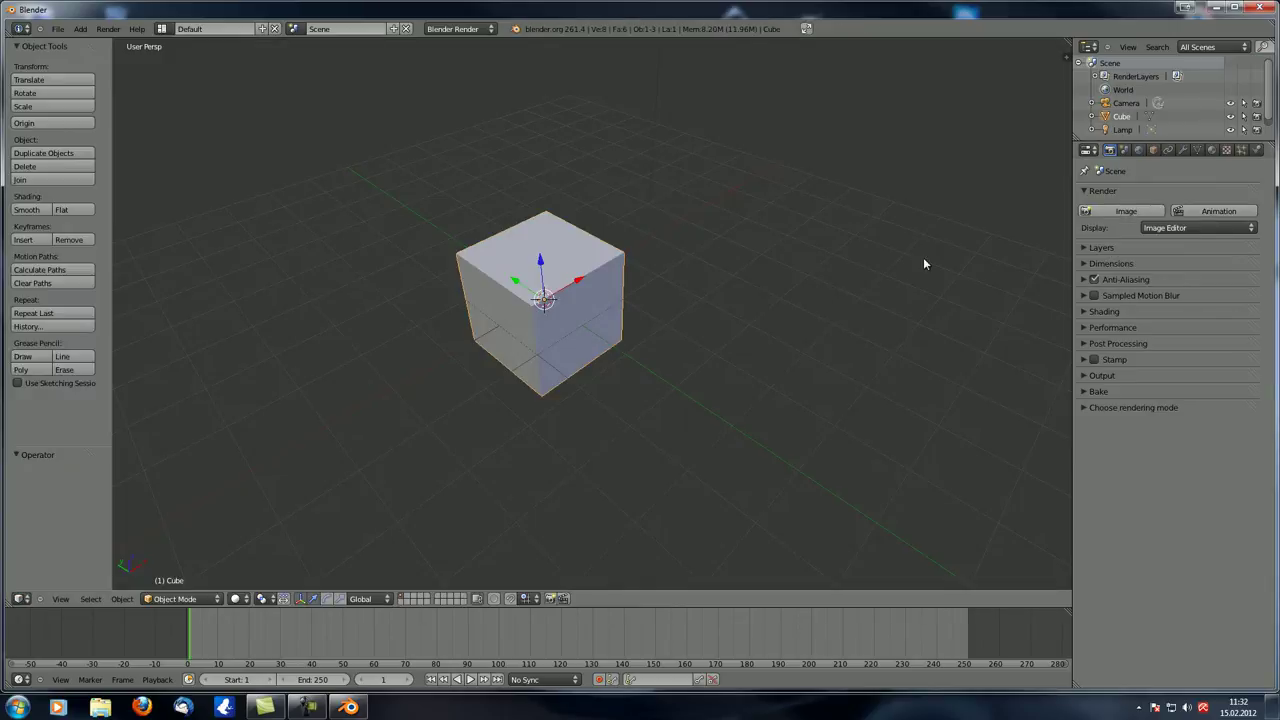
{"action": "left_click", "coordinate": [1219, 211]}
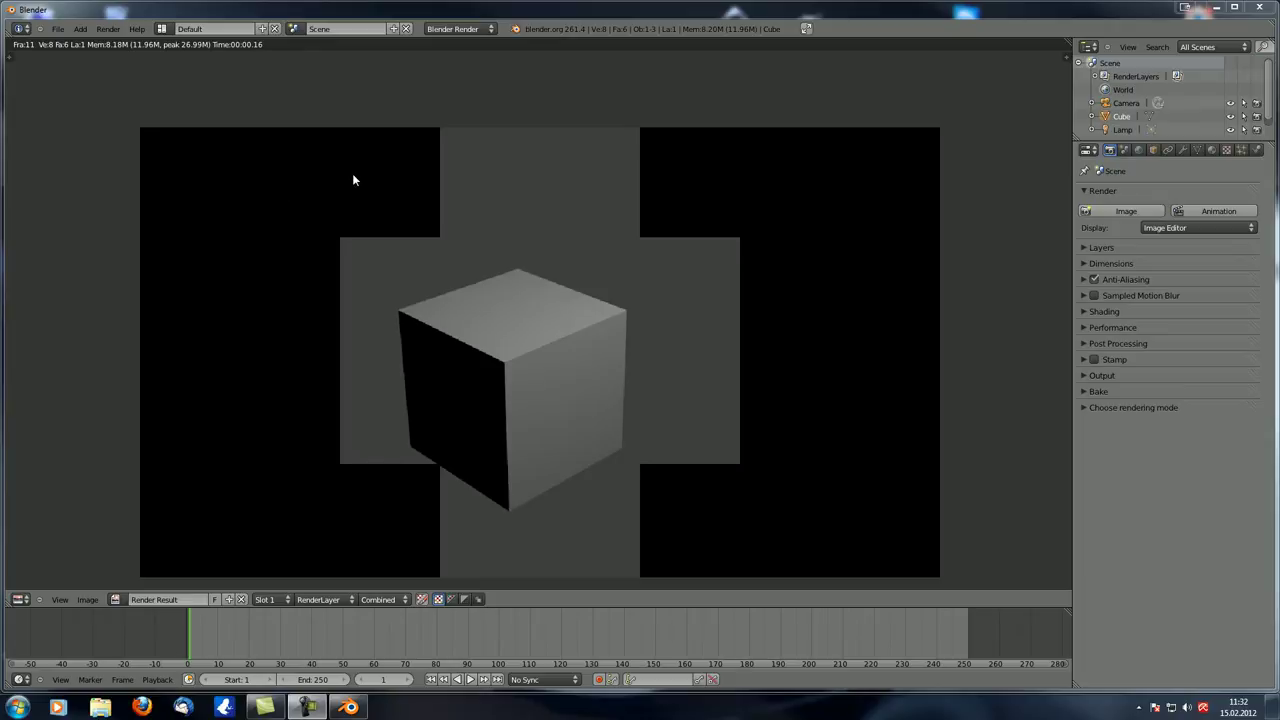
{"action": "key", "text": "Escape"}
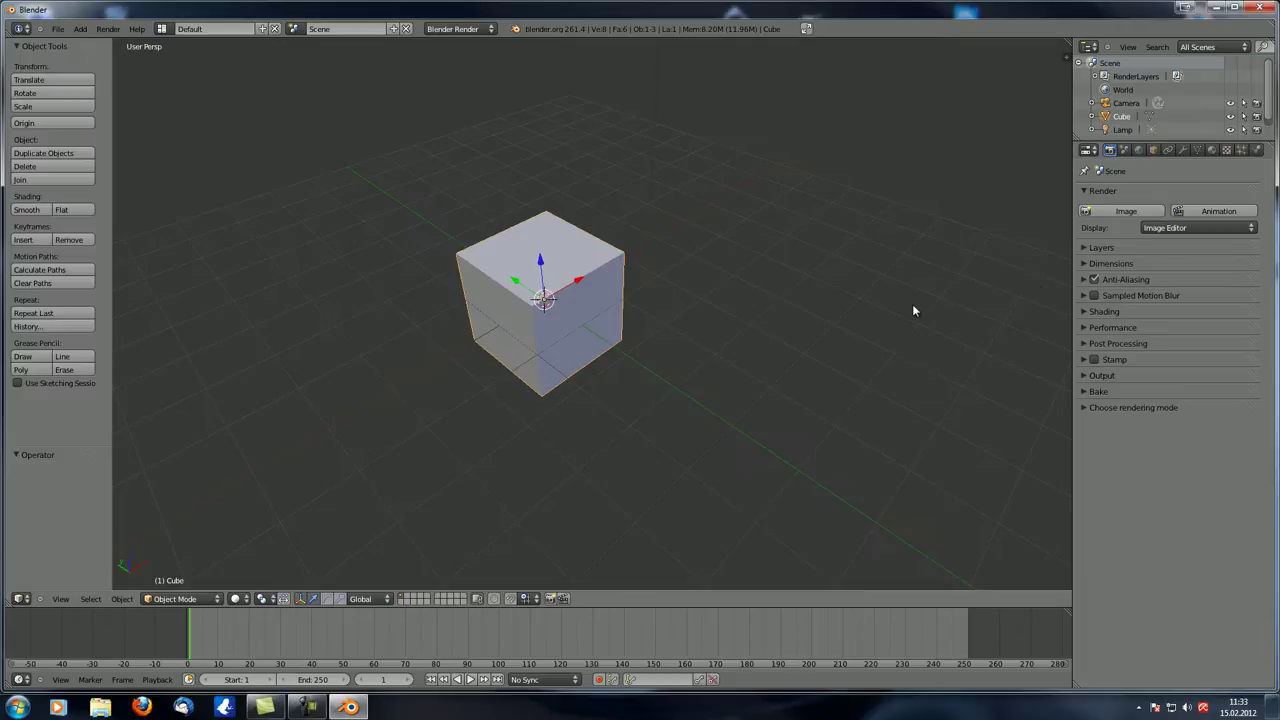
- Set the render display mode to Keep UI
{"action": "left_click", "coordinate": [1192, 228]}
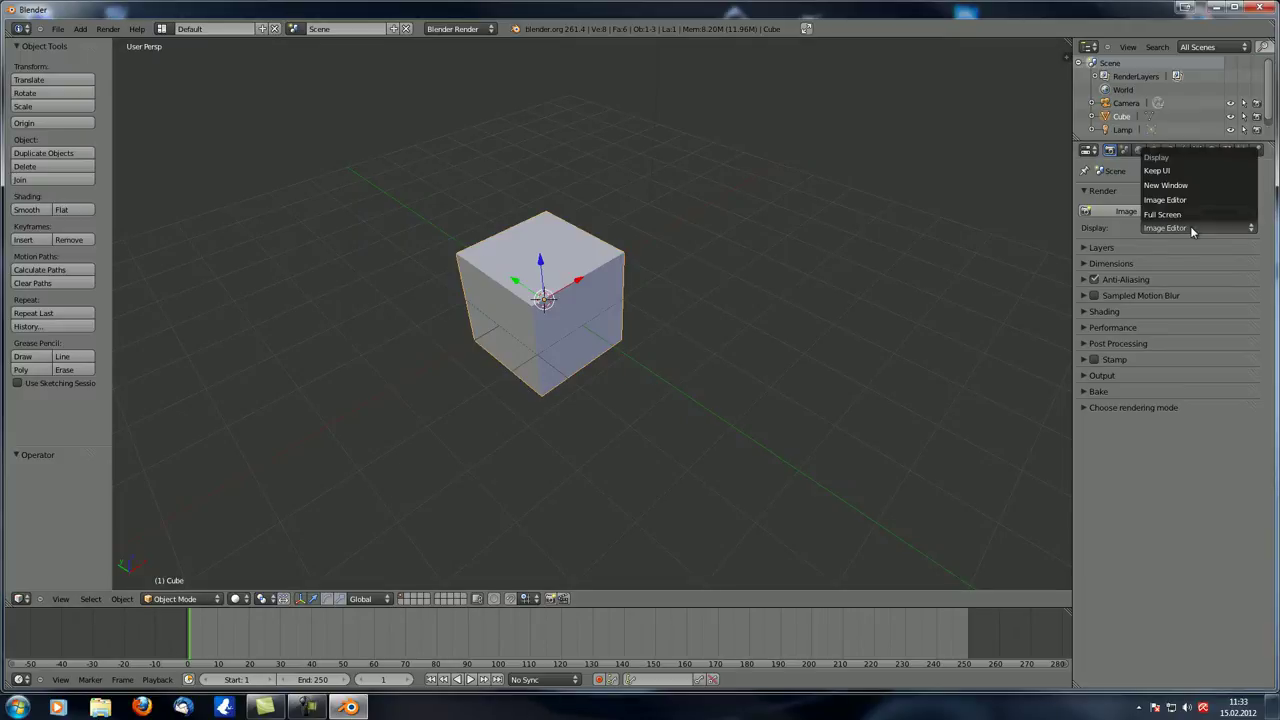
{"action": "left_click", "coordinate": [1187, 172]}
{"action": "middle_click_drag", "start_coordinate": [970, 296], "coordinate": [806, 293]}
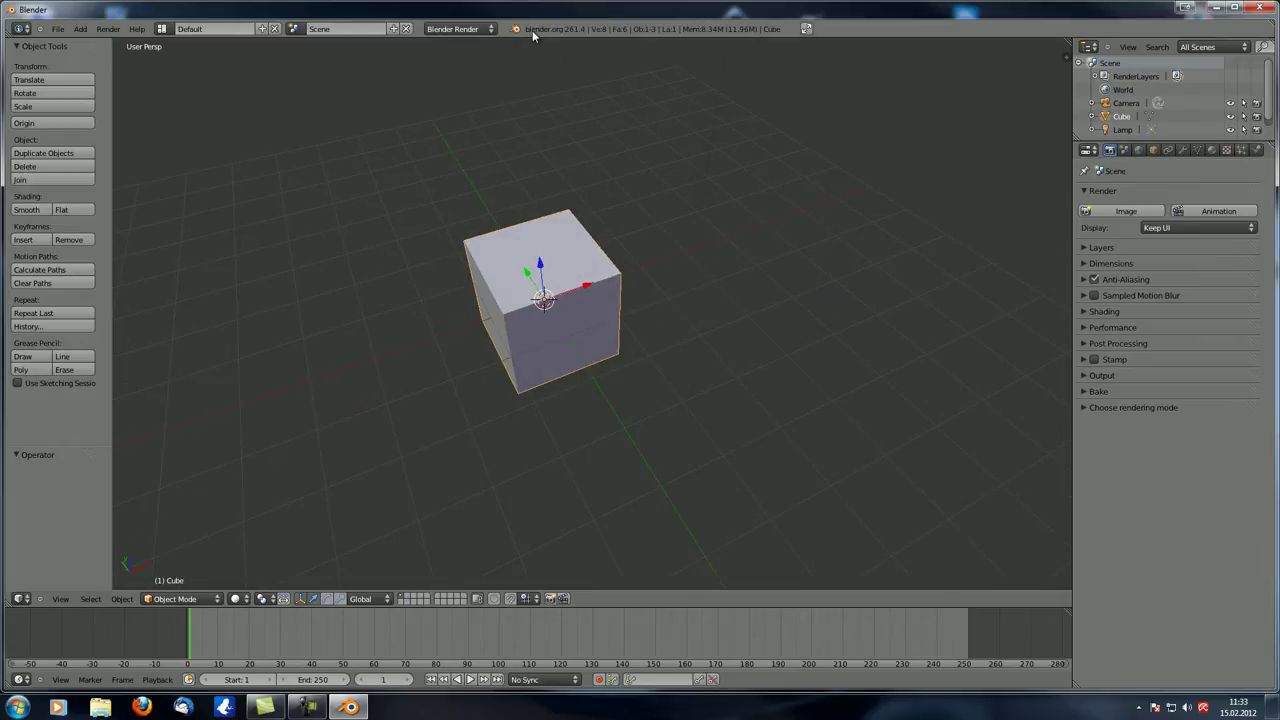
{"action": "middle_click_drag", "start_coordinate": [551, 226], "coordinate": [468, 248]}
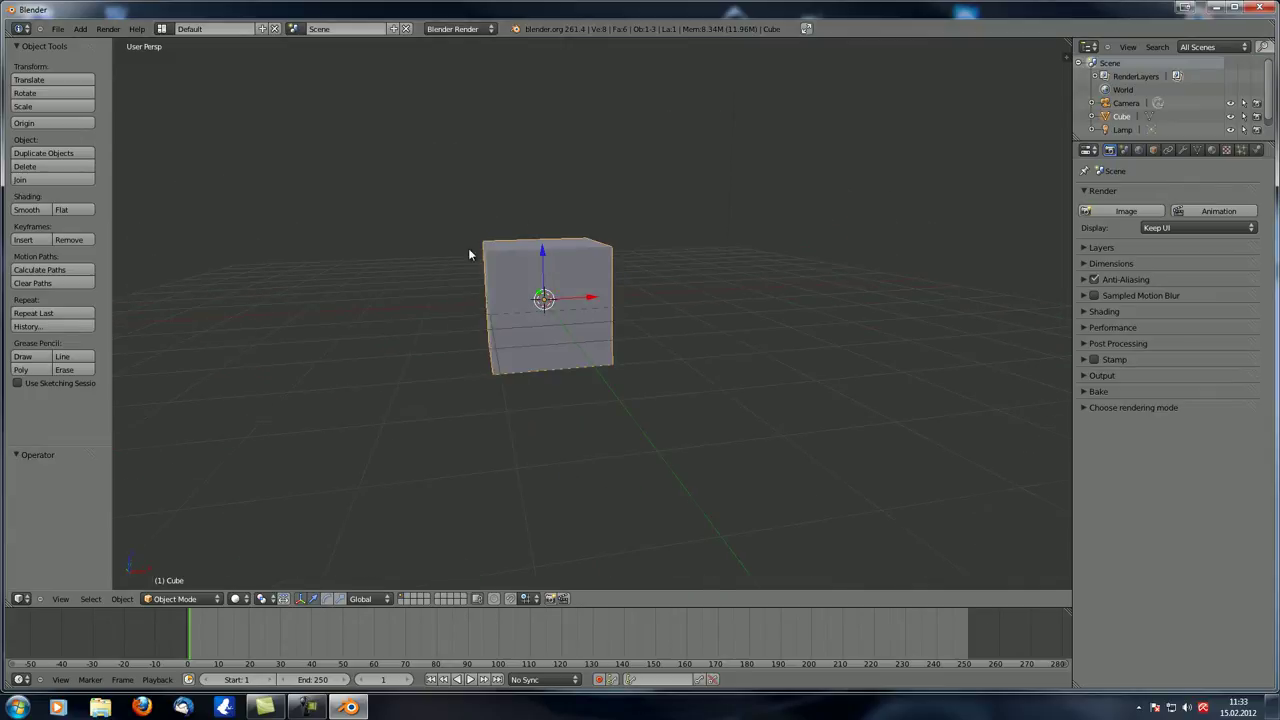
- View the render result in the UV/Image Editor, fit it to the area, and switch back to the 3D View
{"action": "left_click", "coordinate": [20, 598]}
{"action": "left_click", "coordinate": [80, 514]}
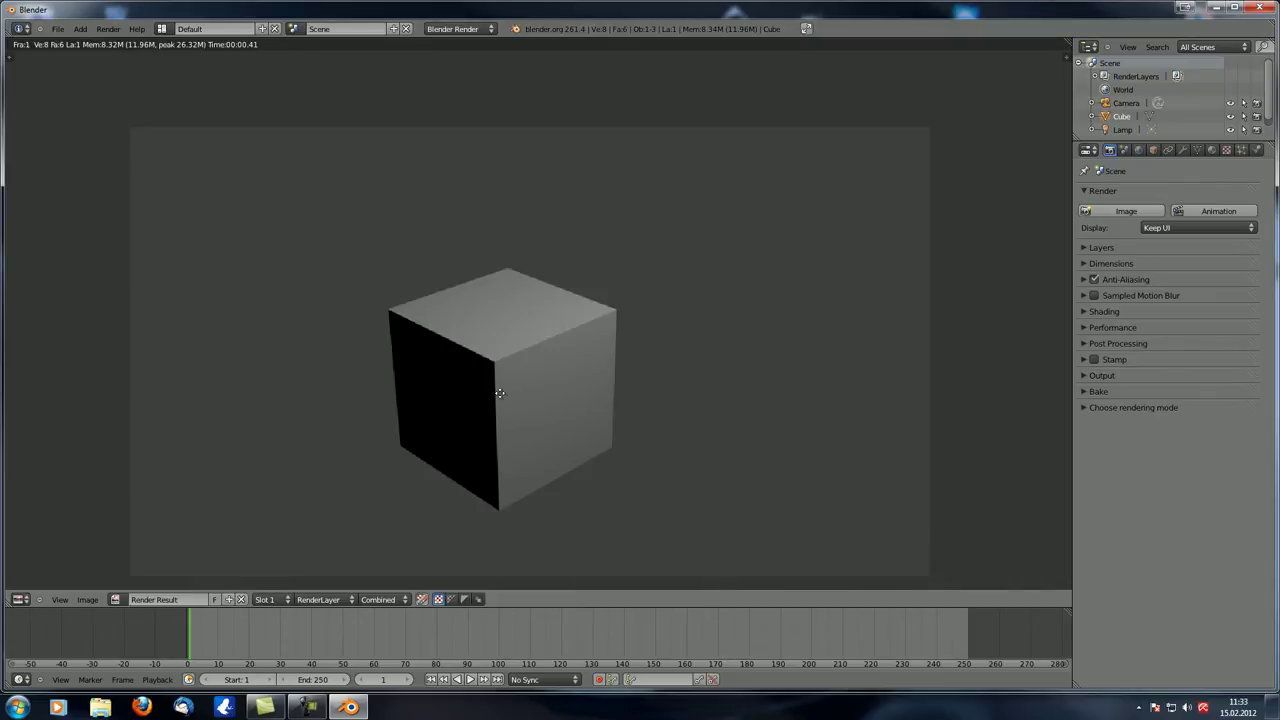
{"action": "middle_click_drag", "start_coordinate": [522, 399], "coordinate": [530, 327]}
{"action": "key", "text": "Home"}
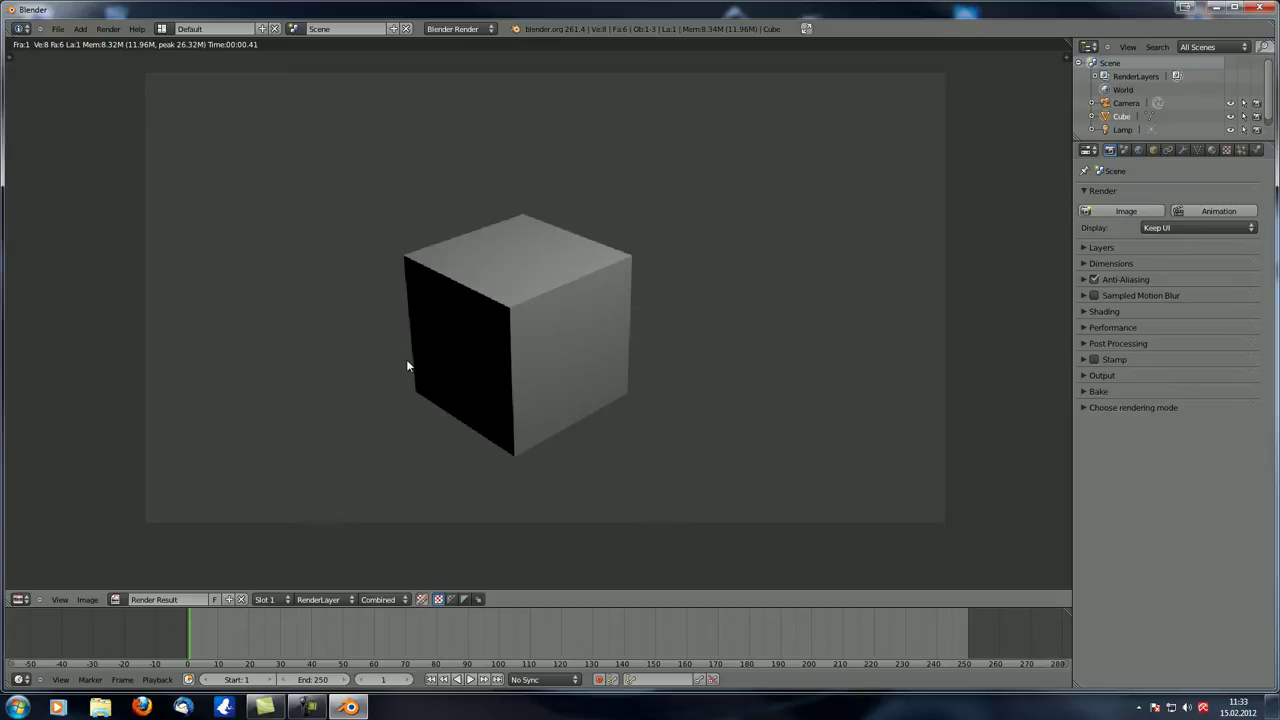
{"action": "left_click", "coordinate": [19, 599]}
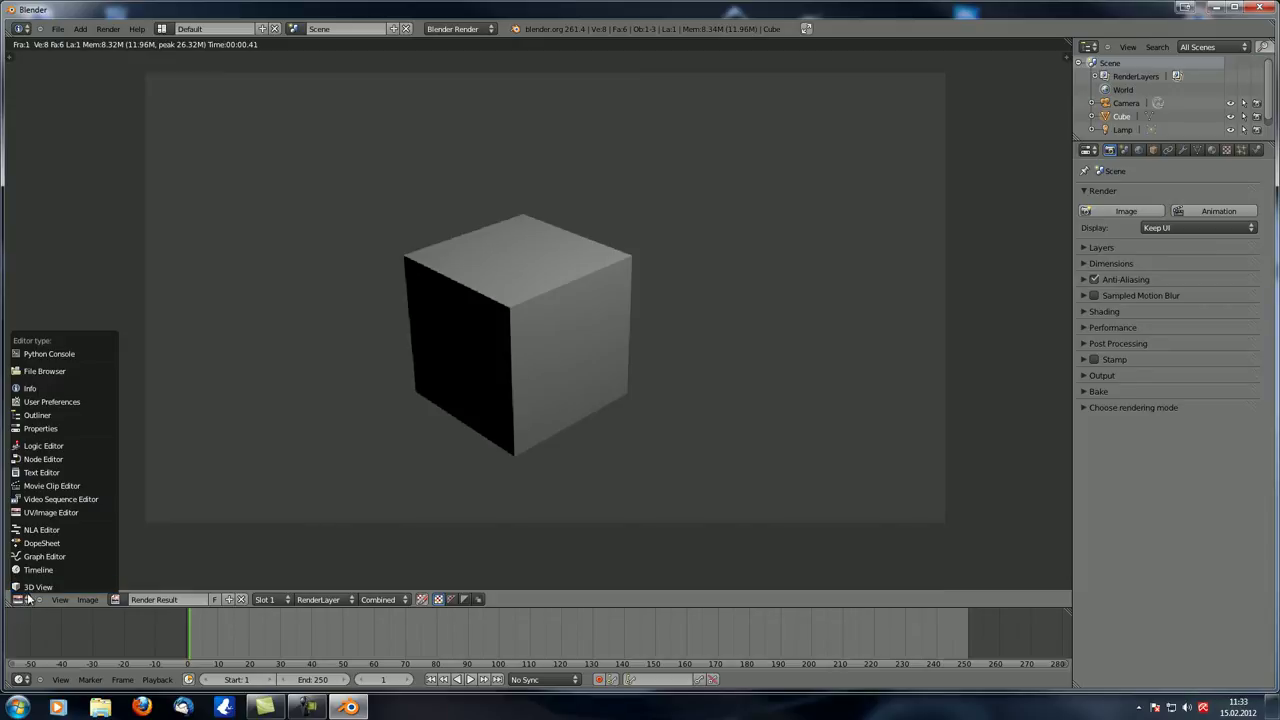
{"action": "left_click", "coordinate": [36, 588]}
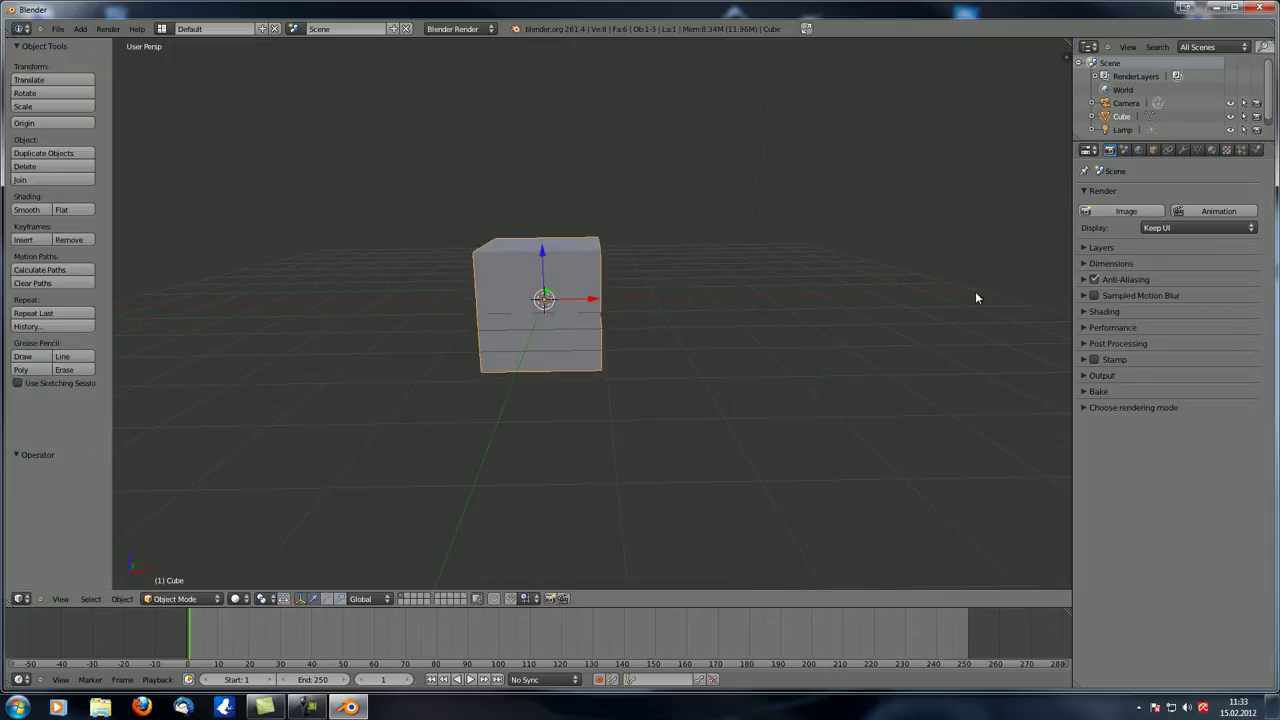
- Set the render display mode to New Window, render the cube, reposition the separate render window and close it
{"action": "left_click", "coordinate": [1194, 229]}
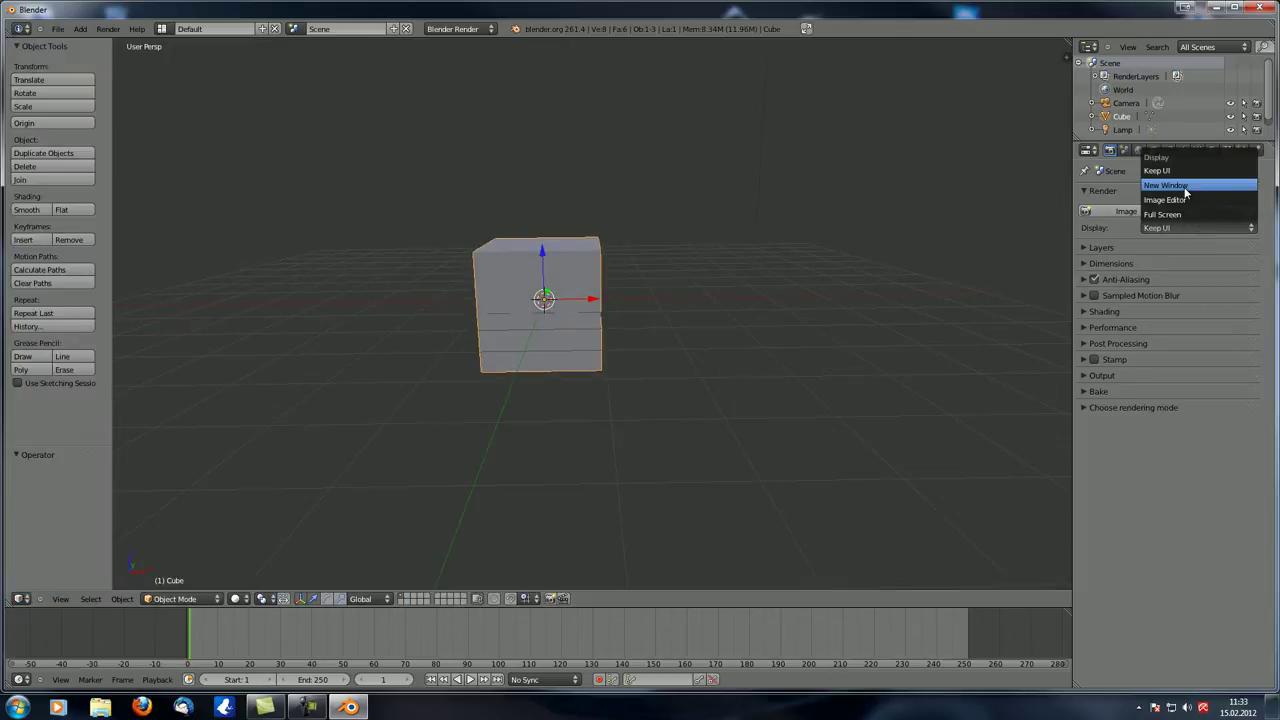
{"action": "left_click", "coordinate": [1168, 185]}
{"action": "middle_click_drag", "start_coordinate": [808, 265], "coordinate": [743, 303]}
{"action": "key", "text": "F12"}
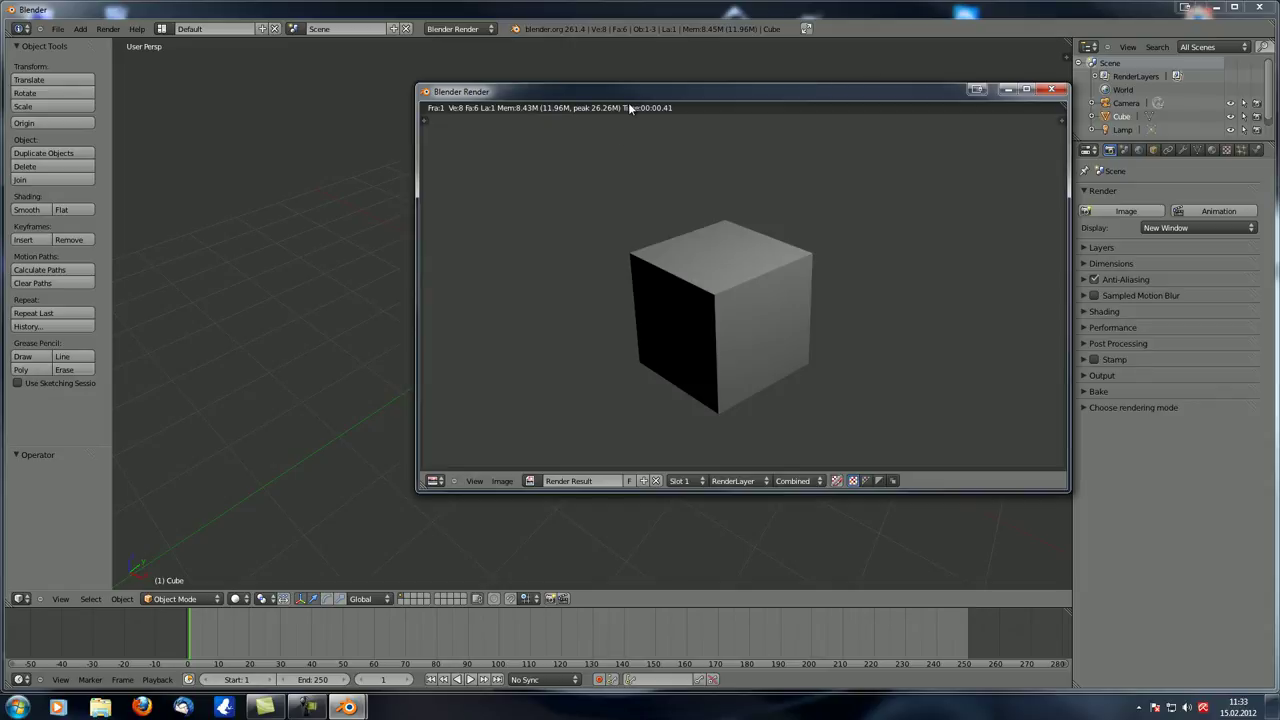
{"action": "left_click_drag", "start_coordinate": [638, 102], "coordinate": [685, 187]}
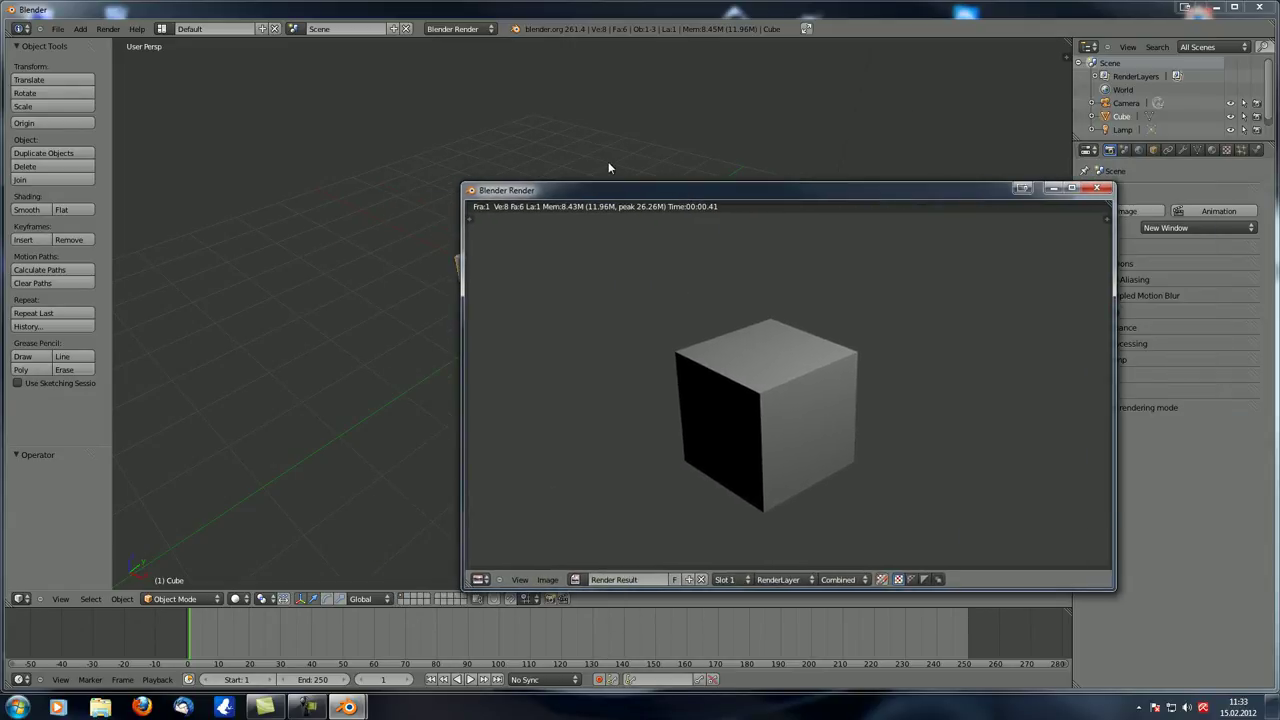
{"action": "key", "text": "F12"}
{"action": "left_click", "coordinate": [1103, 188]}
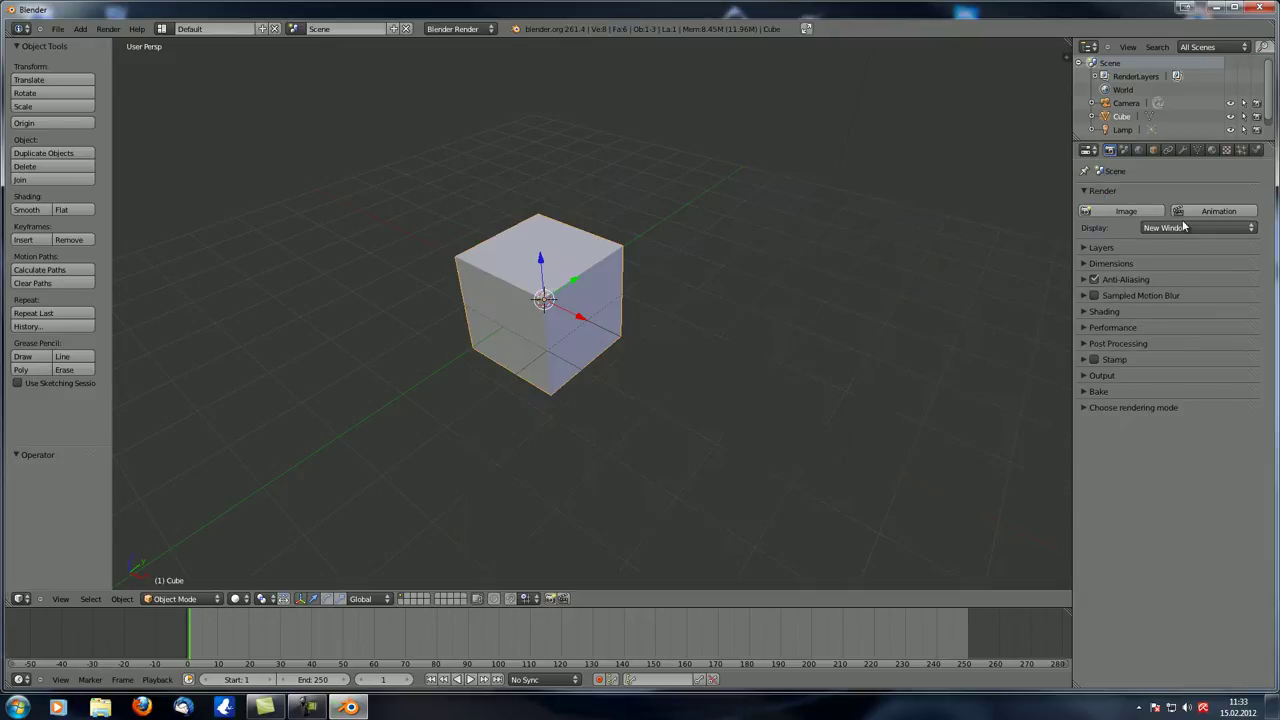
- Set the render display mode to Image Editor and render the cube
{"action": "left_click", "coordinate": [1182, 228]}
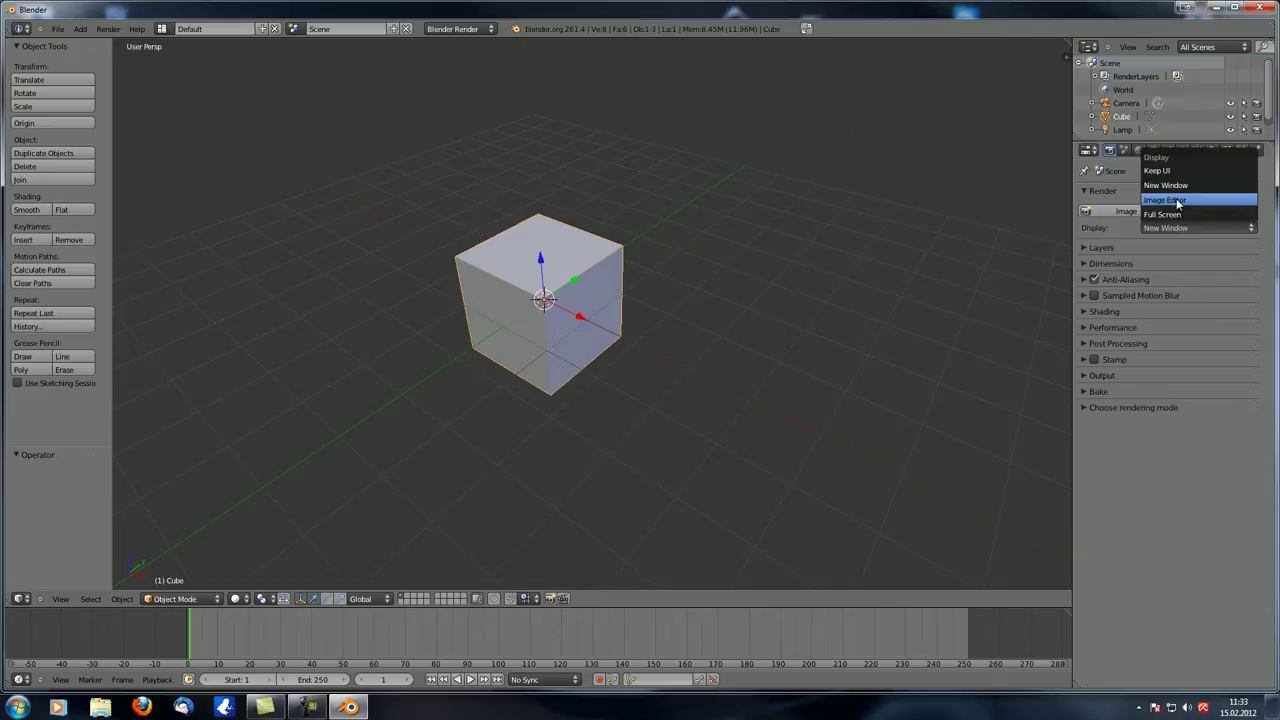
{"action": "left_click", "coordinate": [1178, 201]}
{"action": "middle_click_drag", "start_coordinate": [648, 289], "coordinate": [494, 298]}
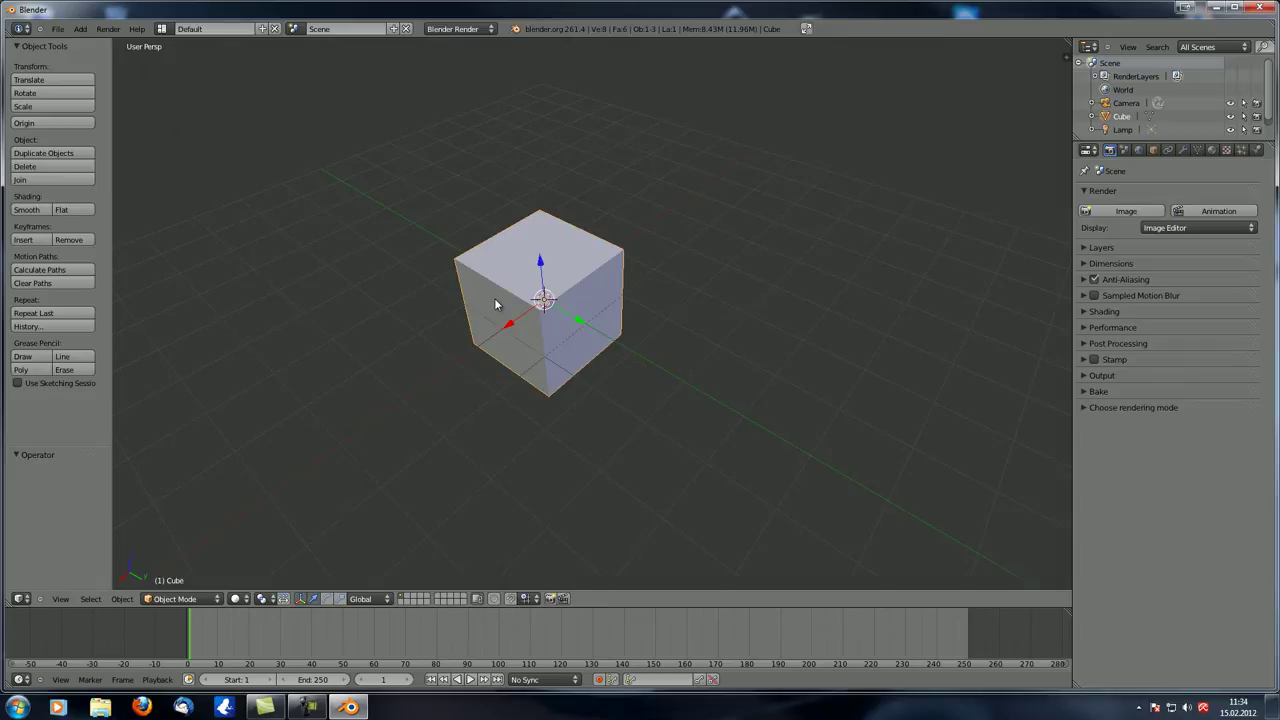
{"action": "key", "text": "F12"}
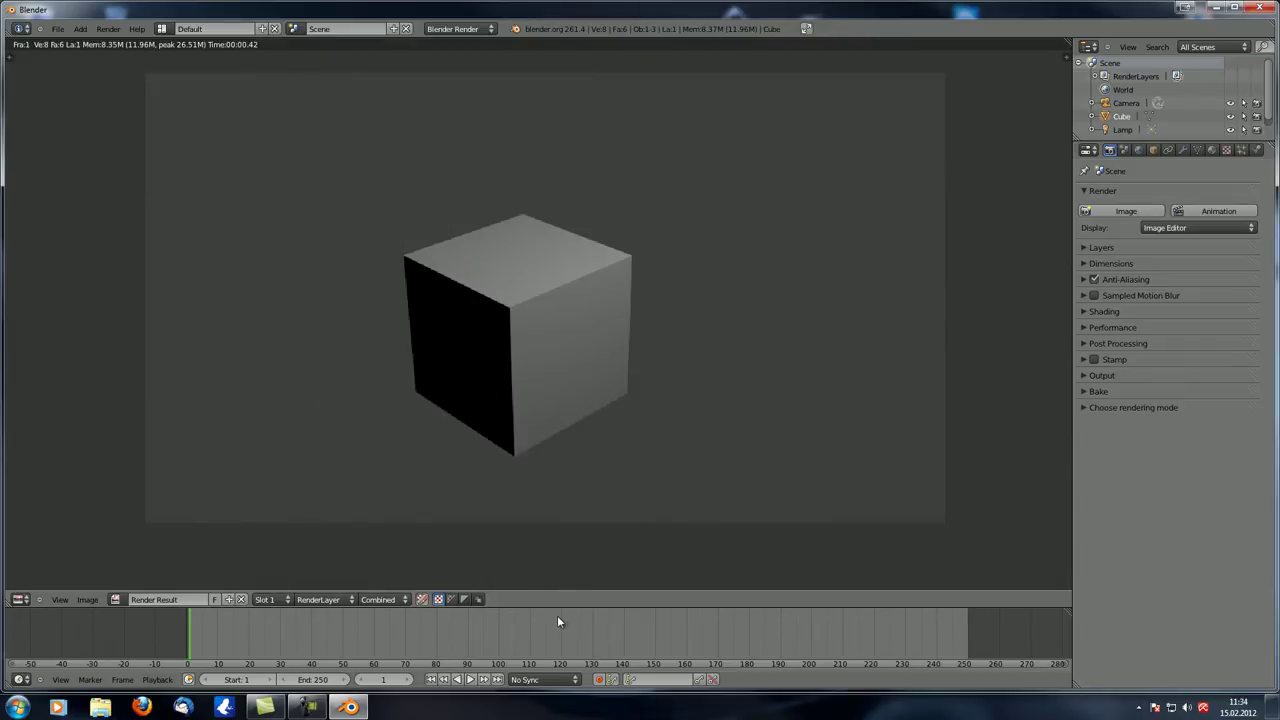
- Enlarge the timeline area upward and render the cube again, returning to the 3D view
{"action": "left_click_drag", "start_coordinate": [566, 607], "coordinate": [566, 499]}
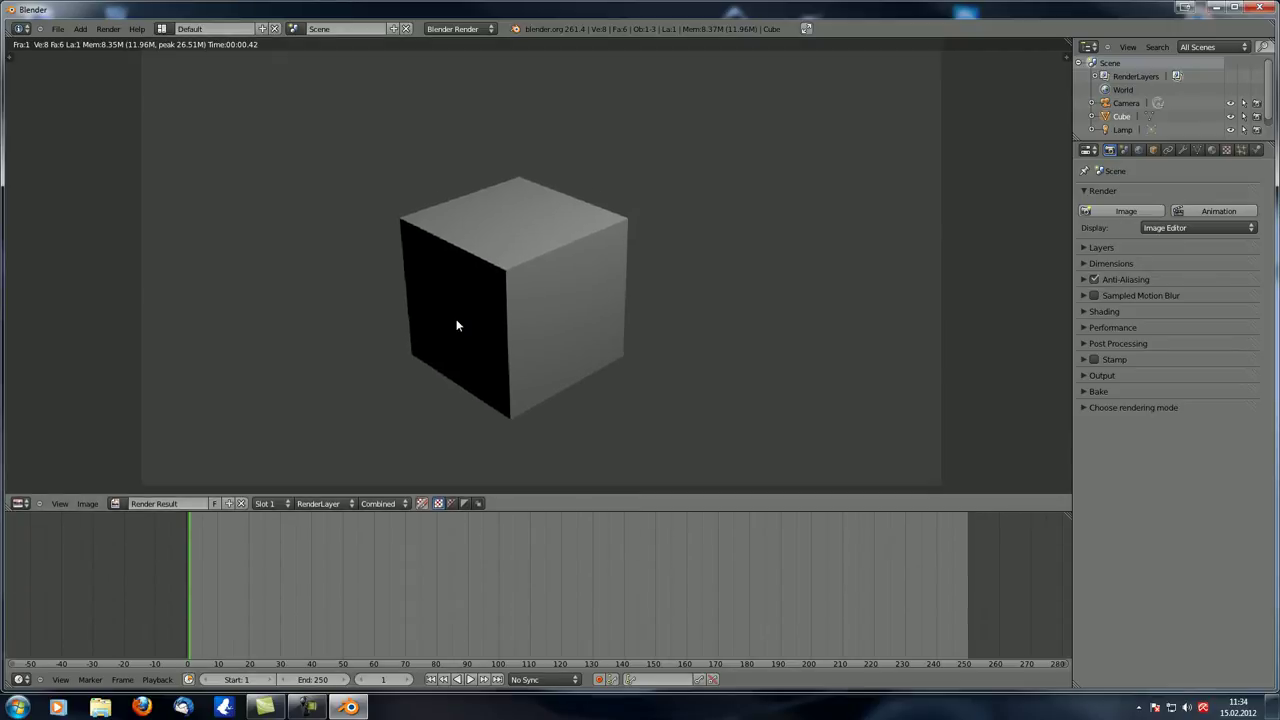
{"action": "key", "text": "Escape"}
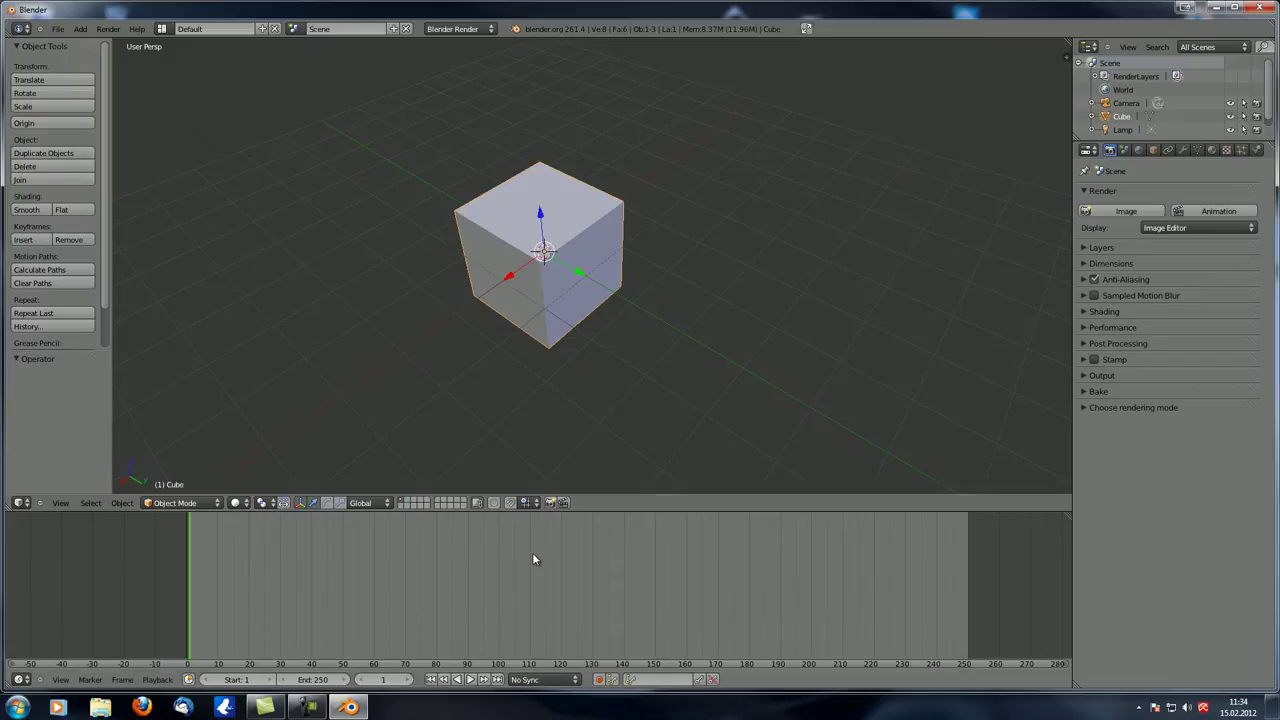
{"action": "key", "text": "F12"}
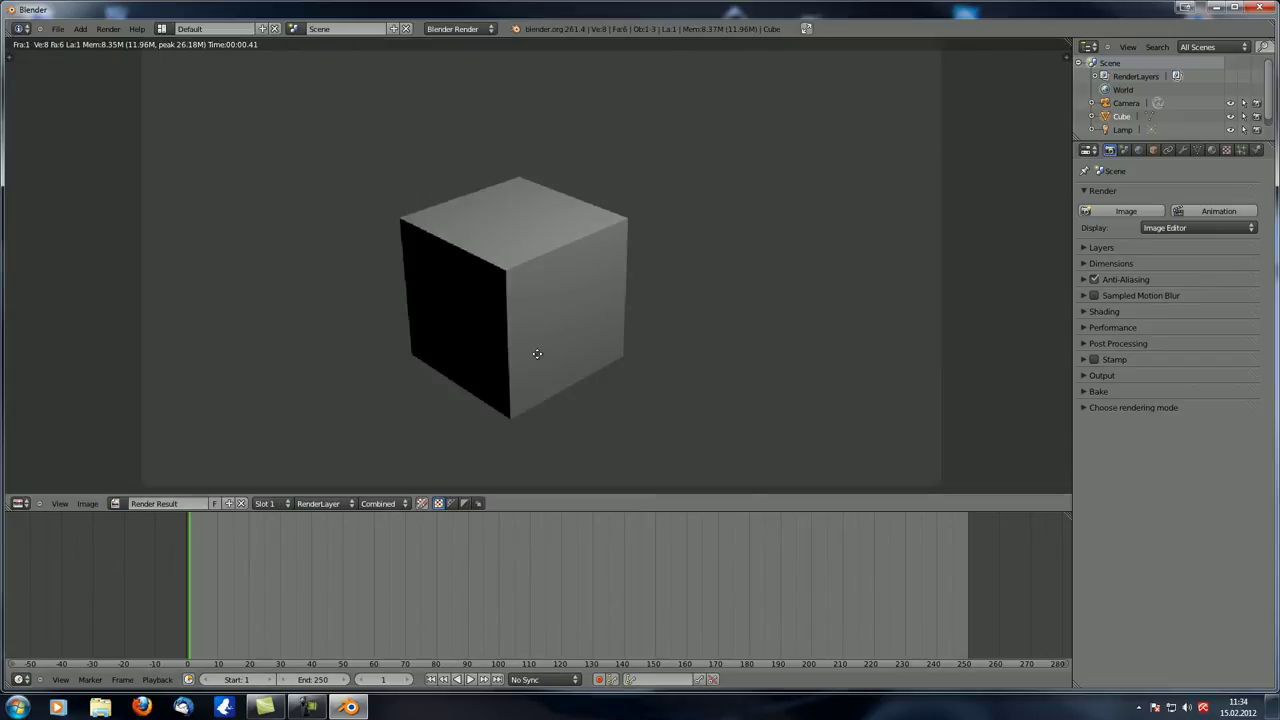
{"action": "key", "text": "Escape"}
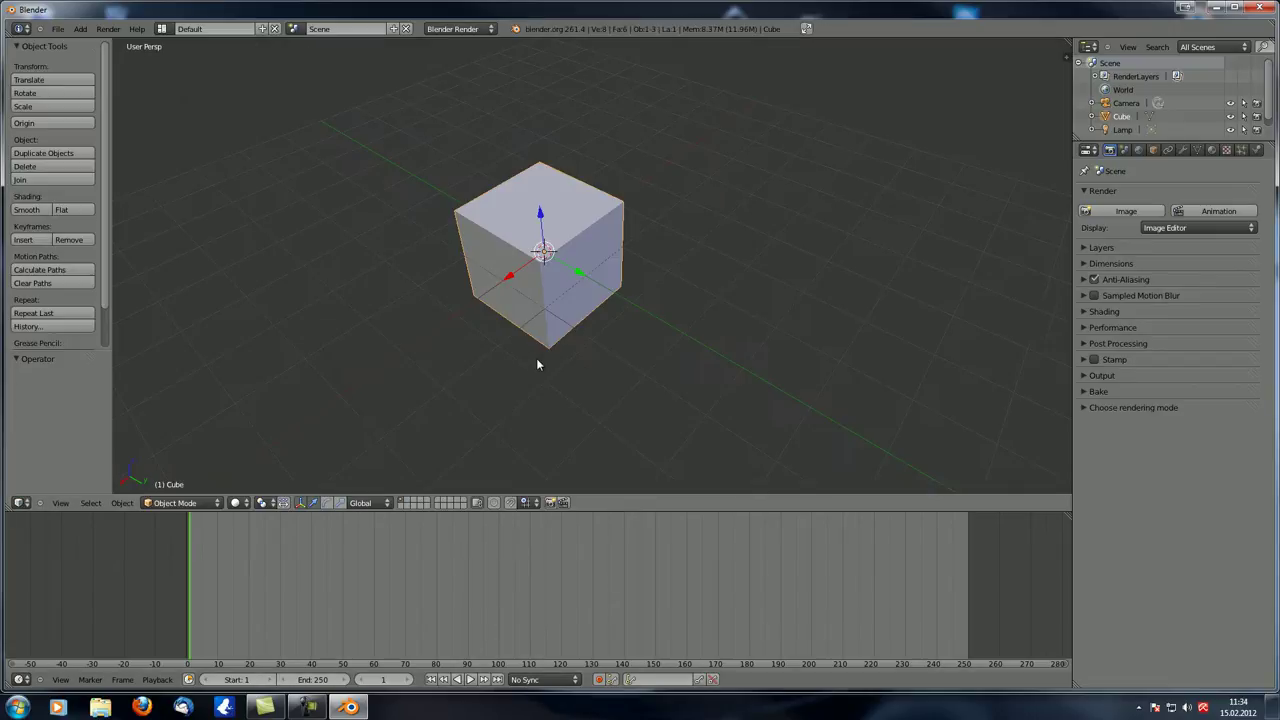
- Set the render display mode to Full Screen, render the cube and return to the previous layout
{"action": "left_click", "coordinate": [1188, 228]}
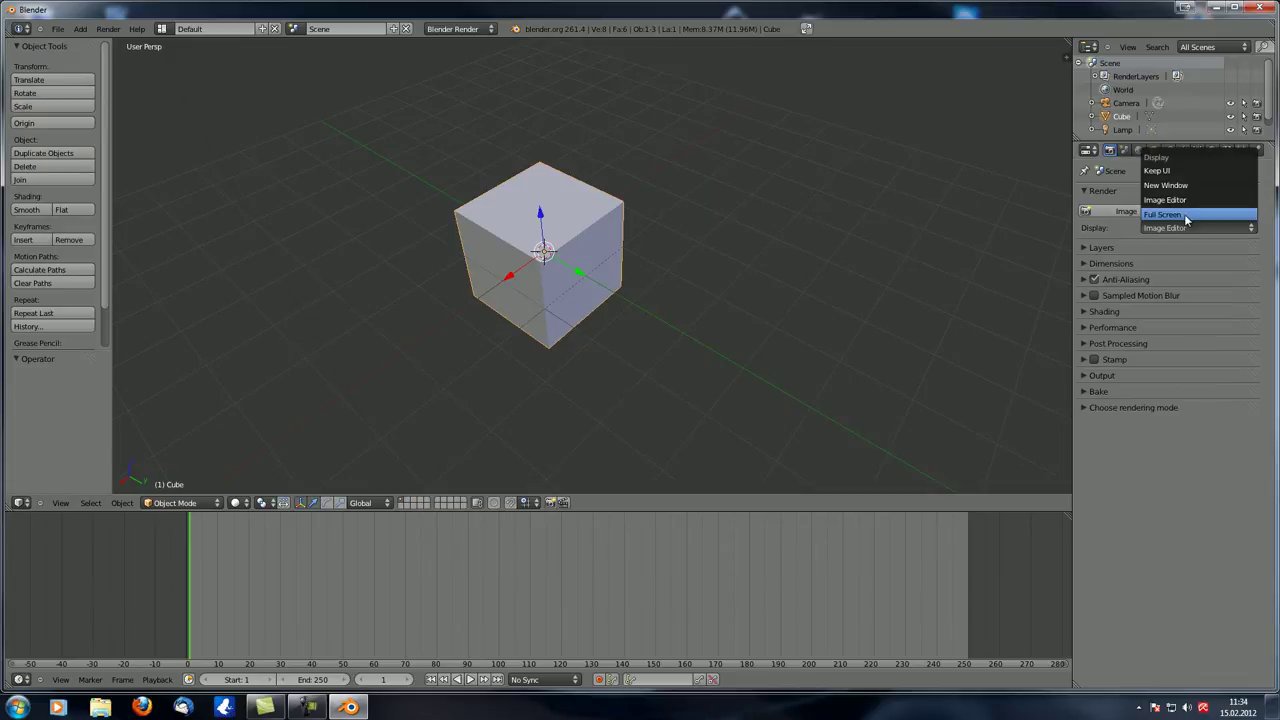
{"action": "left_click", "coordinate": [1186, 214]}
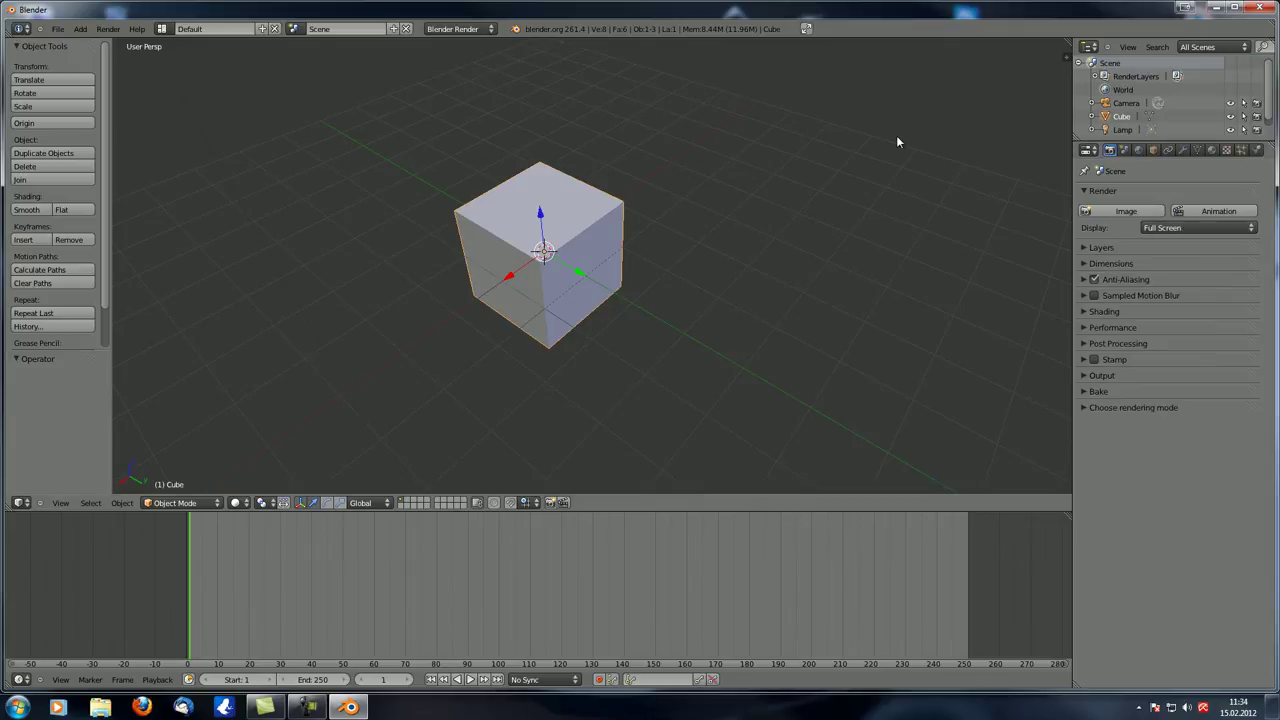
{"action": "key", "text": "KP_0"}
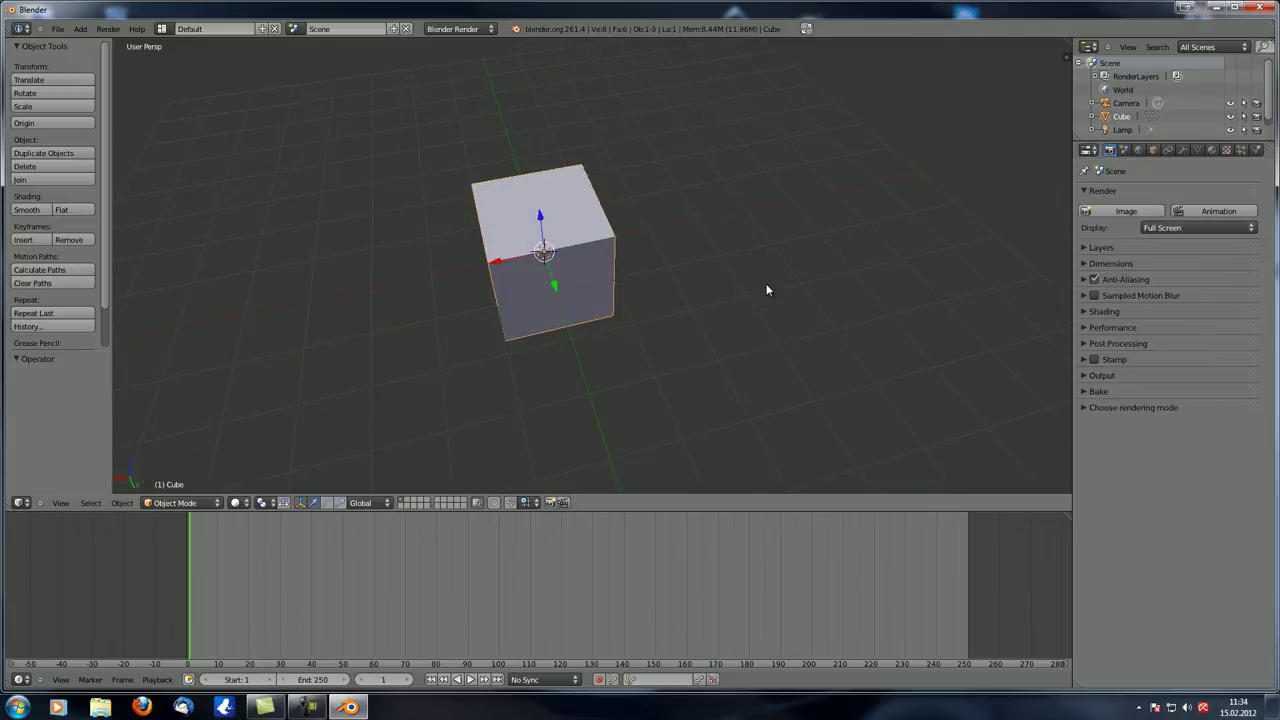
{"action": "key", "text": "F12"}
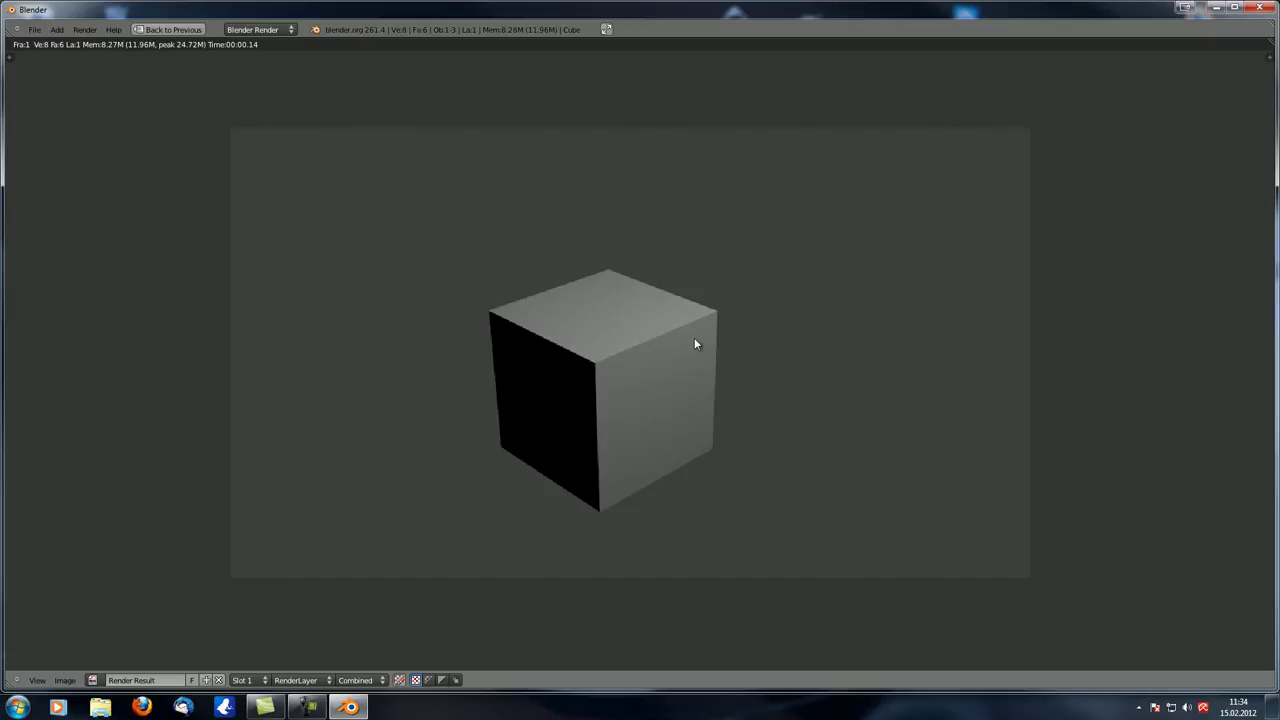
{"action": "key", "text": "Escape"}
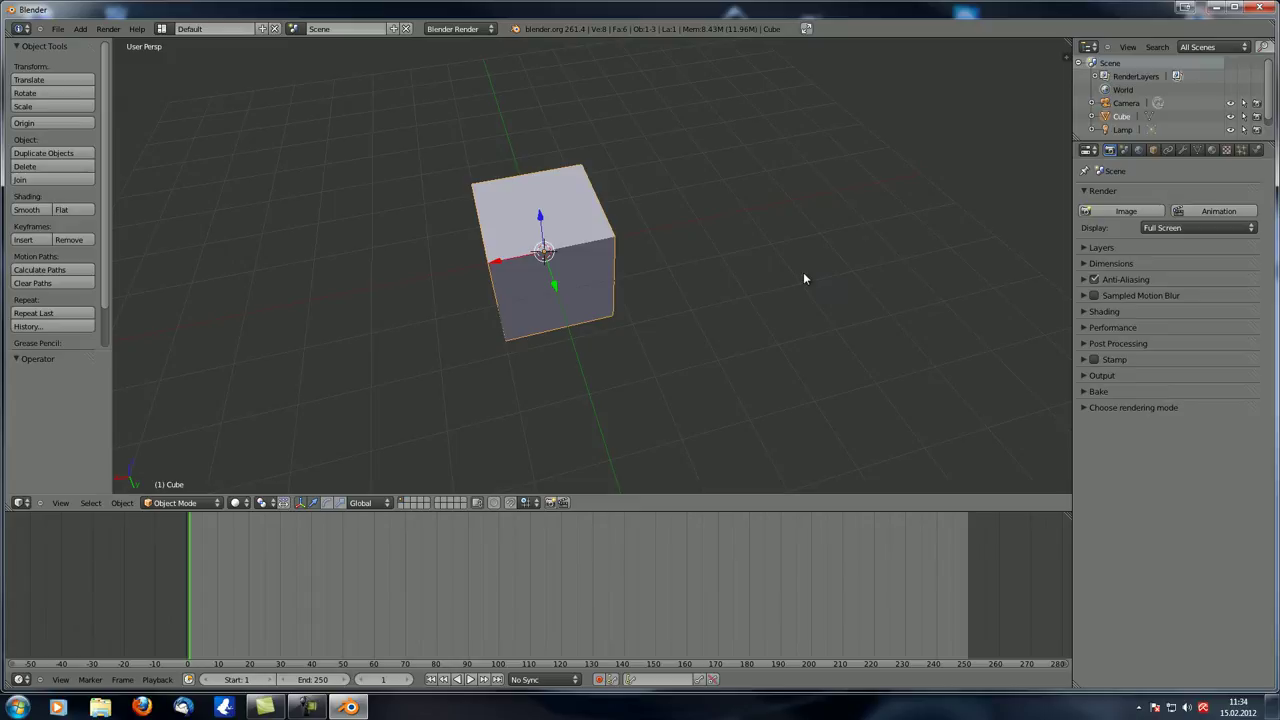
- Collapse the Render section and expand the Layers section of the render settings
{"action": "left_click", "coordinate": [1092, 191]}
{"action": "middle_click_drag", "start_coordinate": [900, 270], "coordinate": [688, 289]}
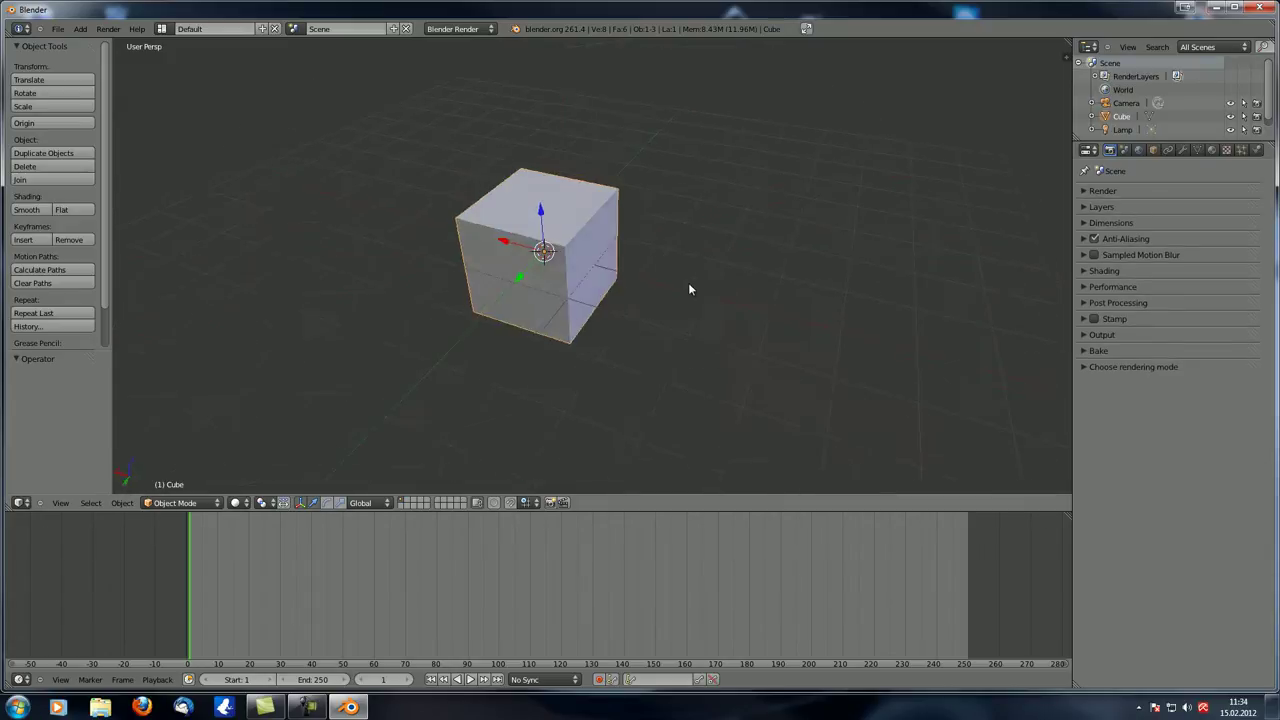
{"action": "left_click", "coordinate": [1083, 207]}
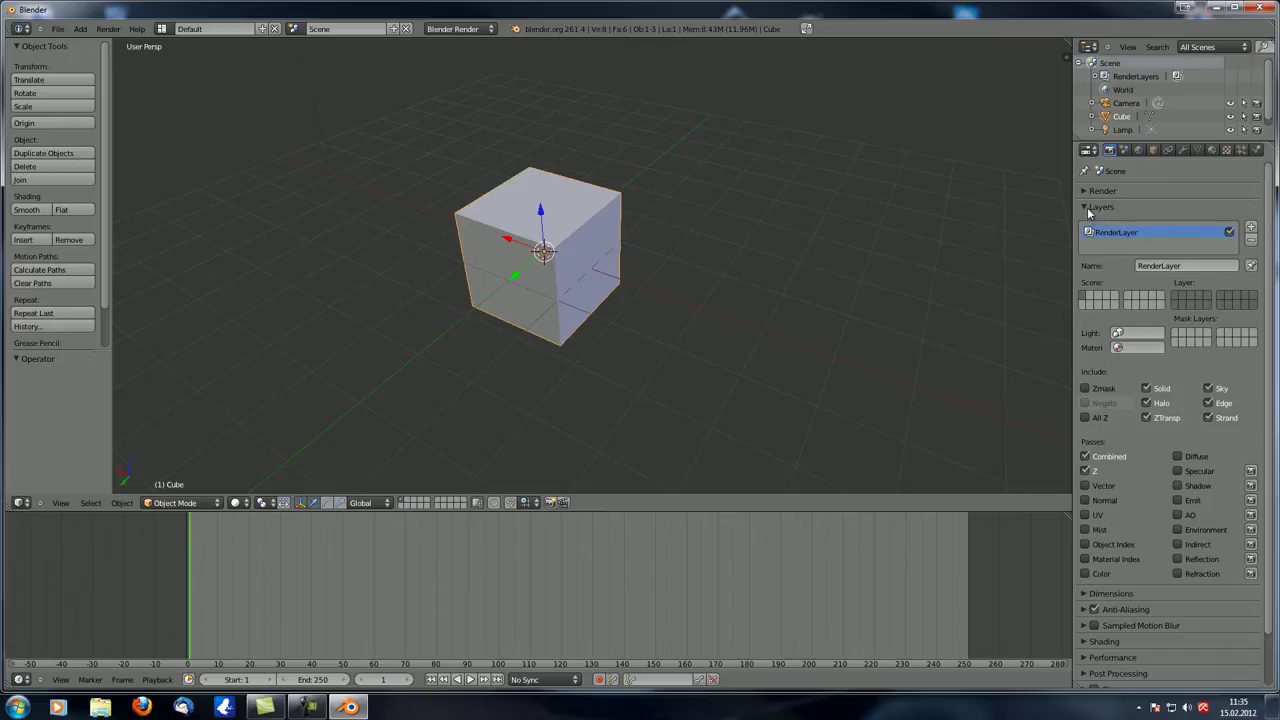
- Collapse the Layers section, expand the Dimensions section and shrink the timeline area to enlarge the 3D view
{"action": "middle_click_drag", "start_coordinate": [652, 309], "coordinate": [644, 311]}
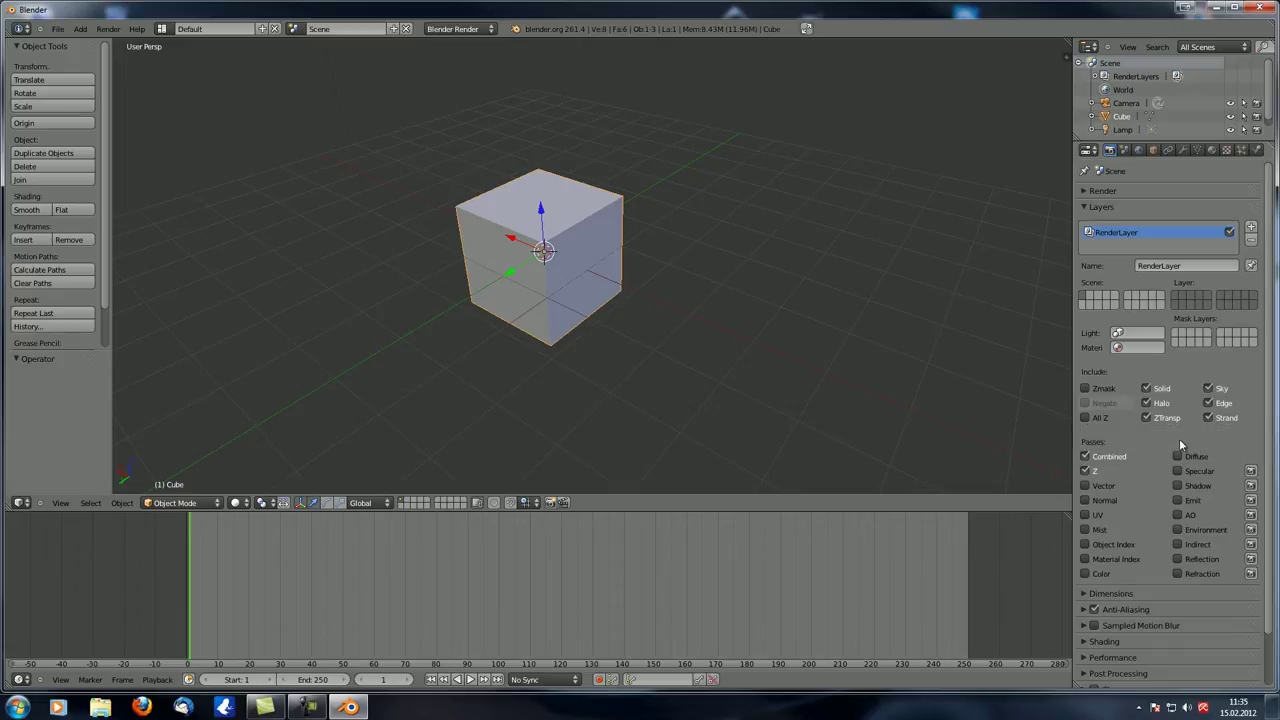
{"action": "left_click", "coordinate": [1085, 207]}
{"action": "left_click", "coordinate": [1086, 224]}
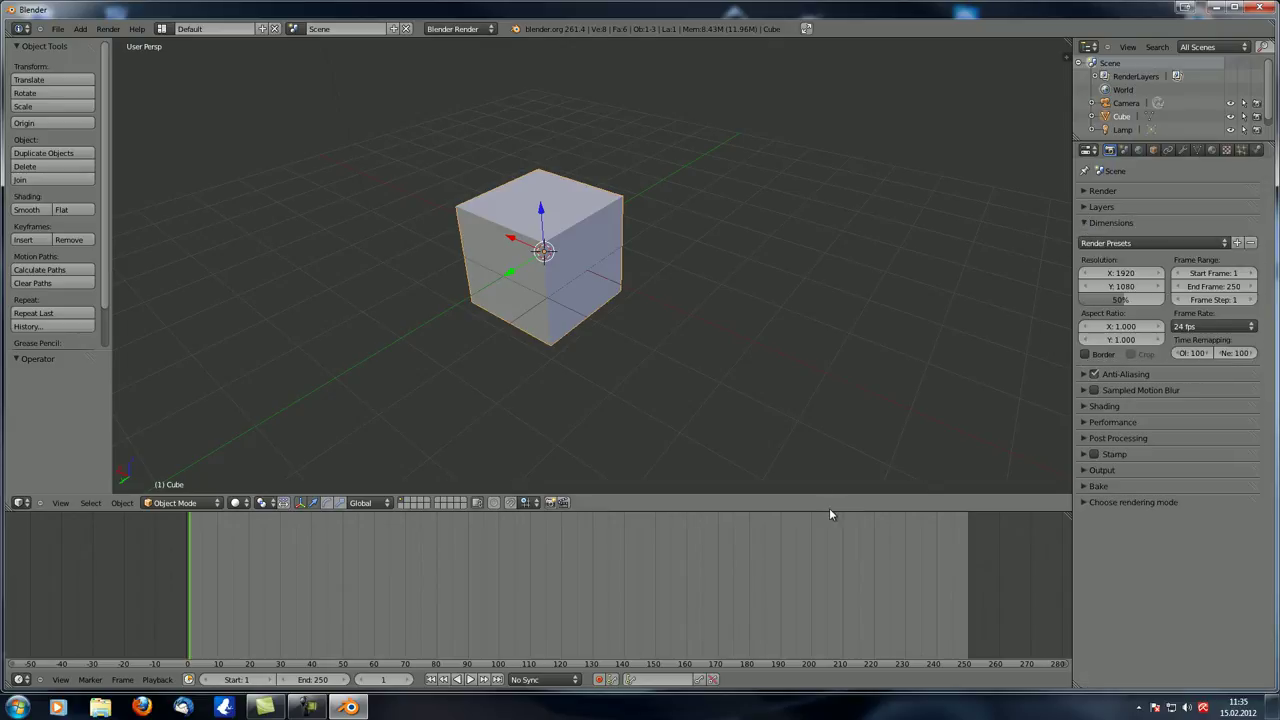
{"action": "left_click_drag", "start_coordinate": [828, 511], "coordinate": [826, 612]}
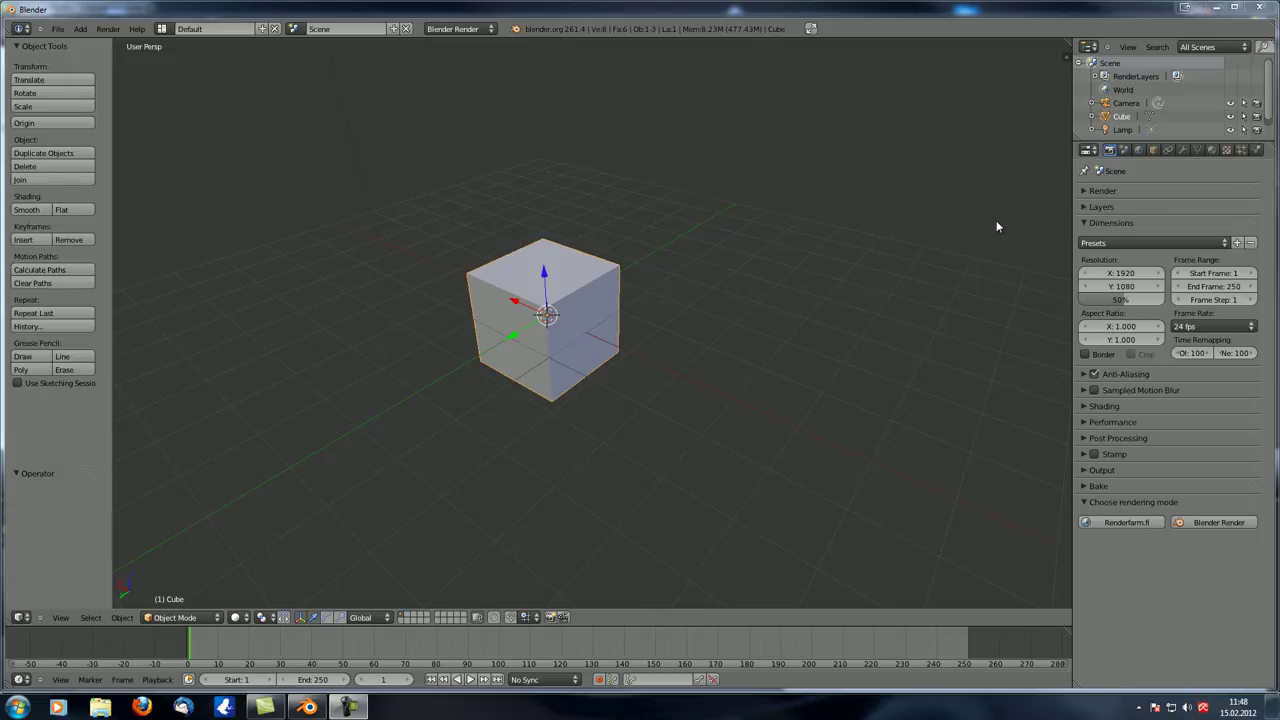
- Apply the HDTV 1080p render preset in the Dimensions settings
{"action": "left_click", "coordinate": [1116, 242]}
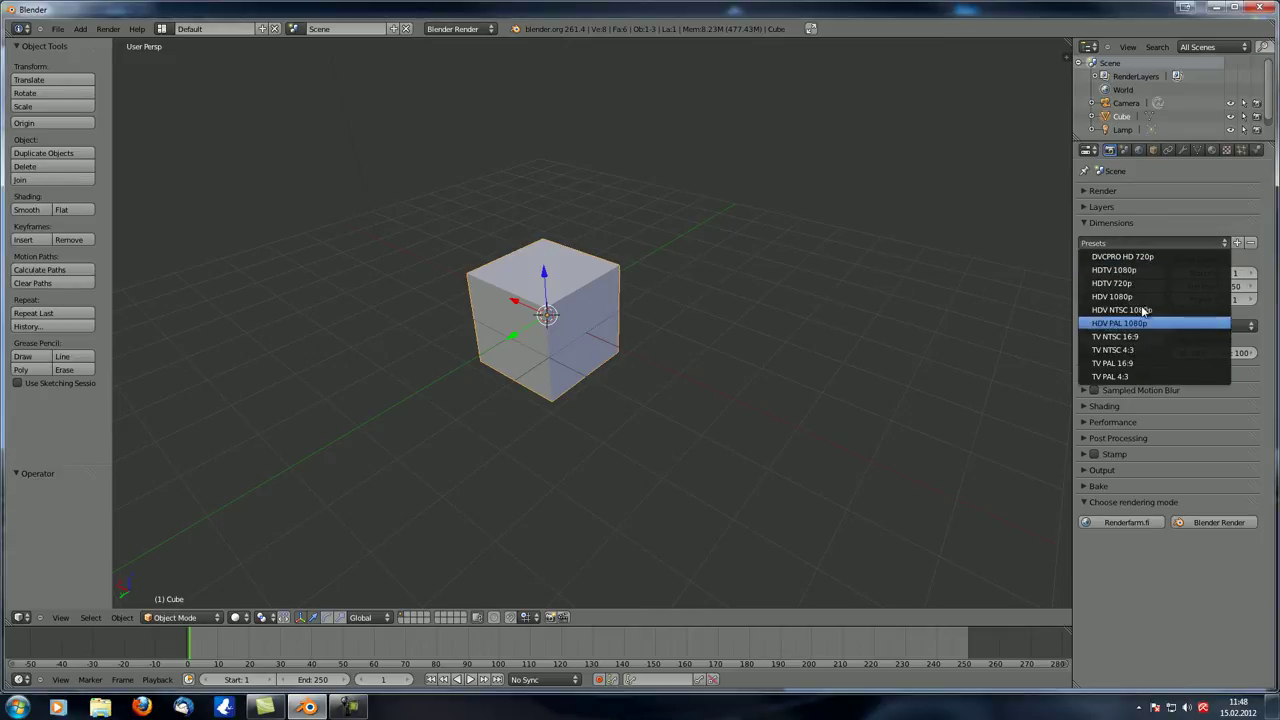
{"action": "left_click", "coordinate": [1146, 241]}
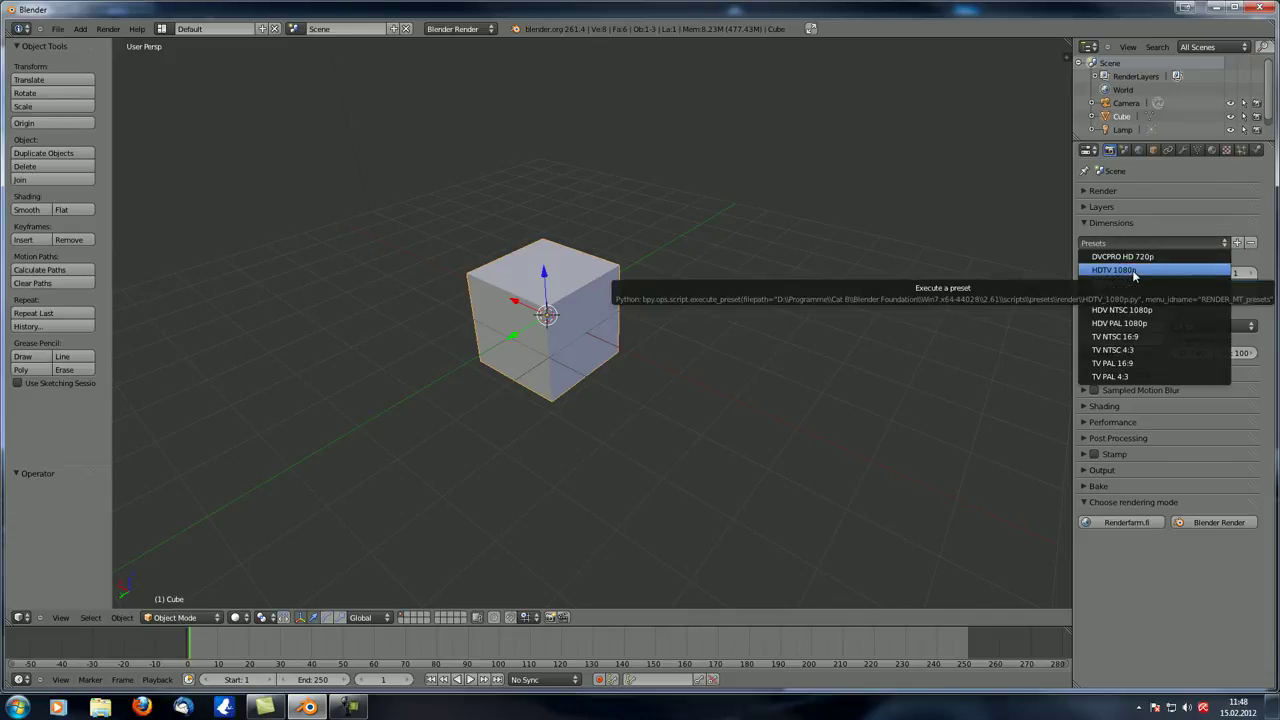
{"action": "left_click", "coordinate": [1132, 270]}
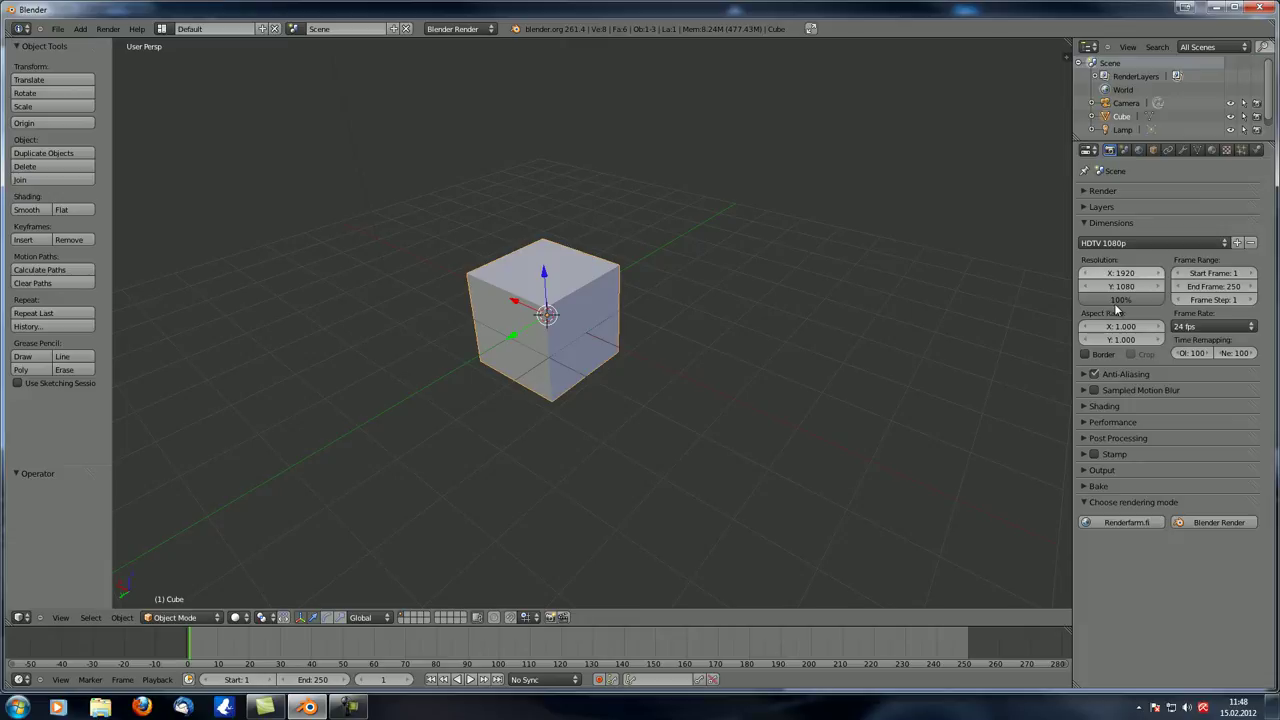
{"action": "left_click", "coordinate": [1186, 246]}
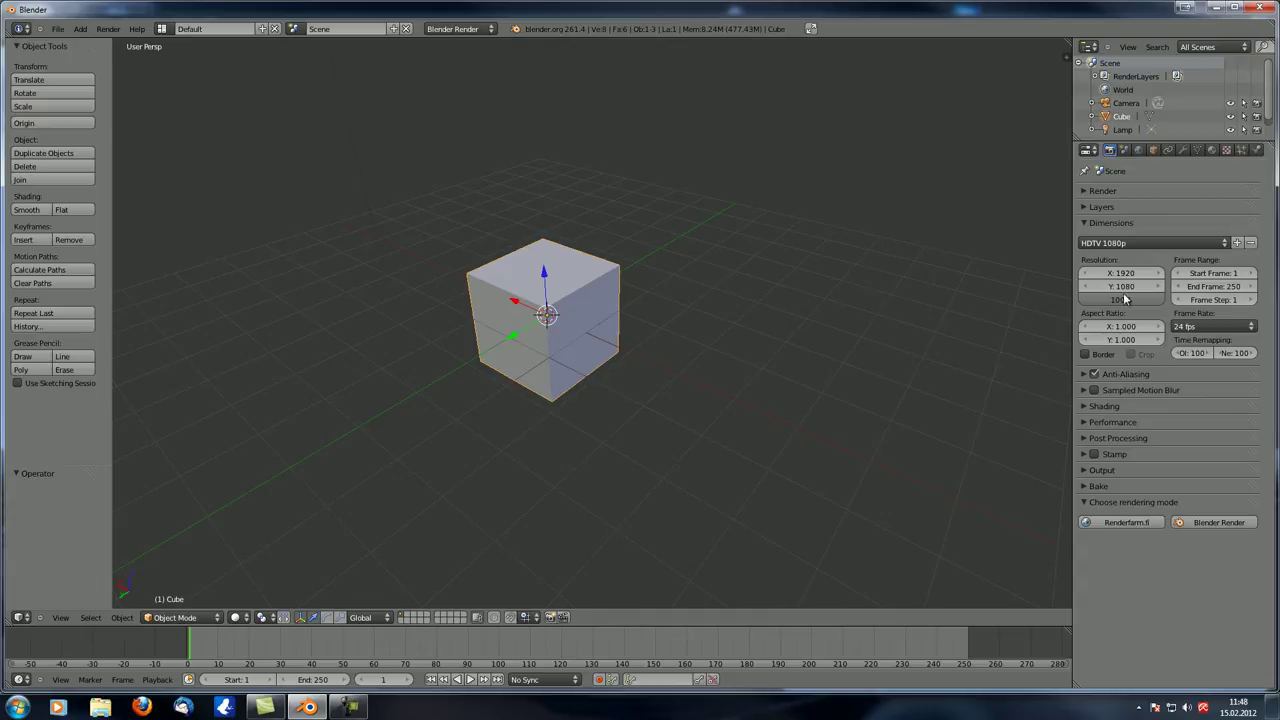
- Render the cube at 100% of the 1920 × 1080 resolution and inspect the rendered image
{"action": "key", "text": "F12"}
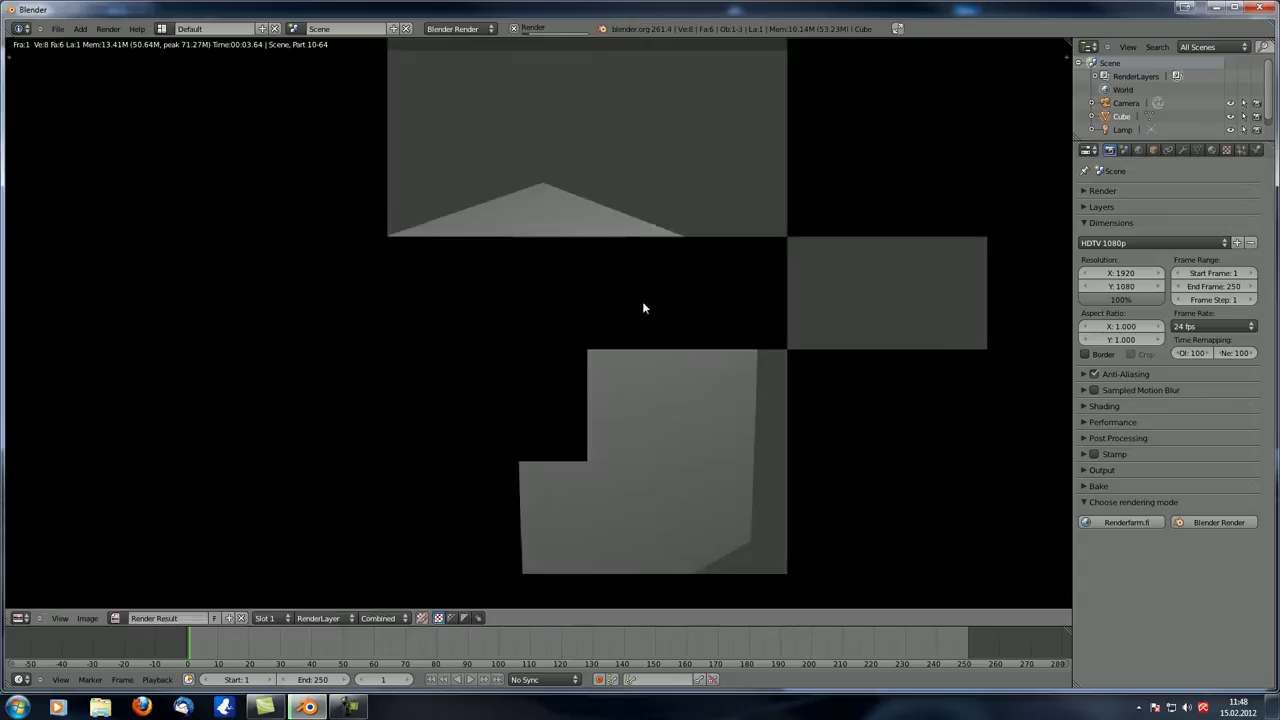
{"action": "scroll", "coordinate": [639, 238], "scroll_direction": "down", "scroll_amount": 6}
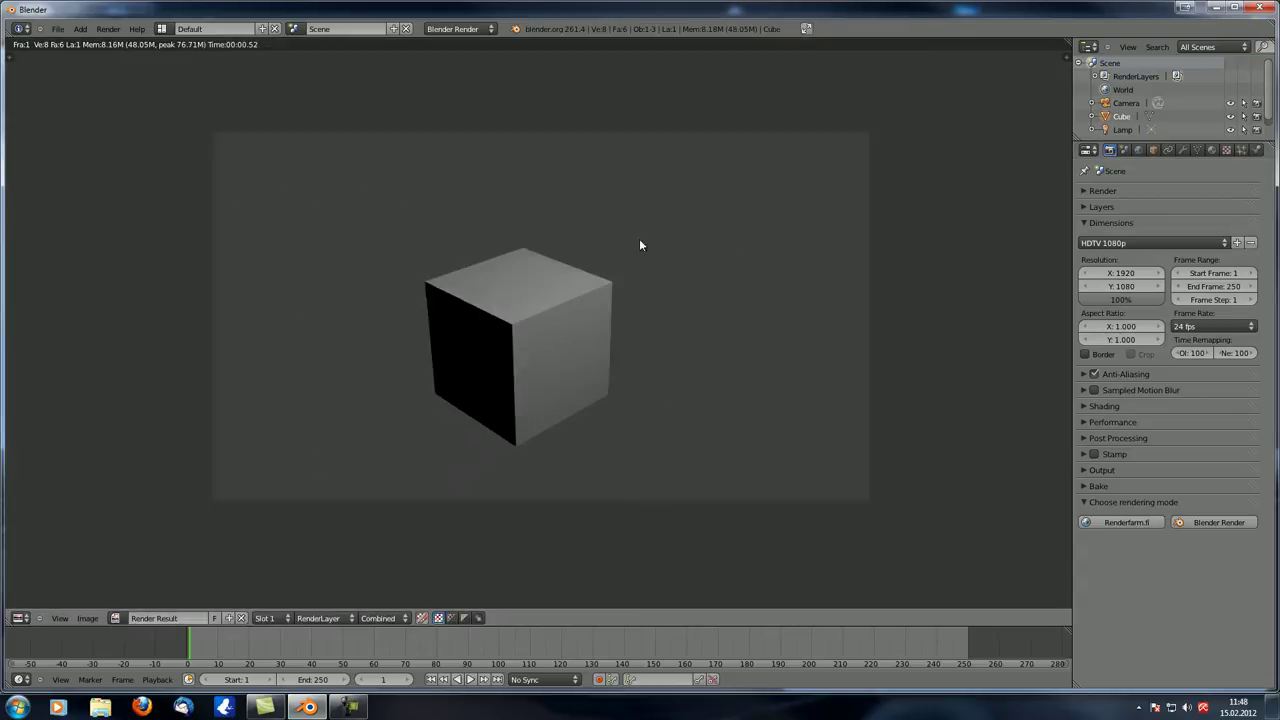
{"action": "scroll", "coordinate": [310, 213], "scroll_direction": "up", "scroll_amount": 1}
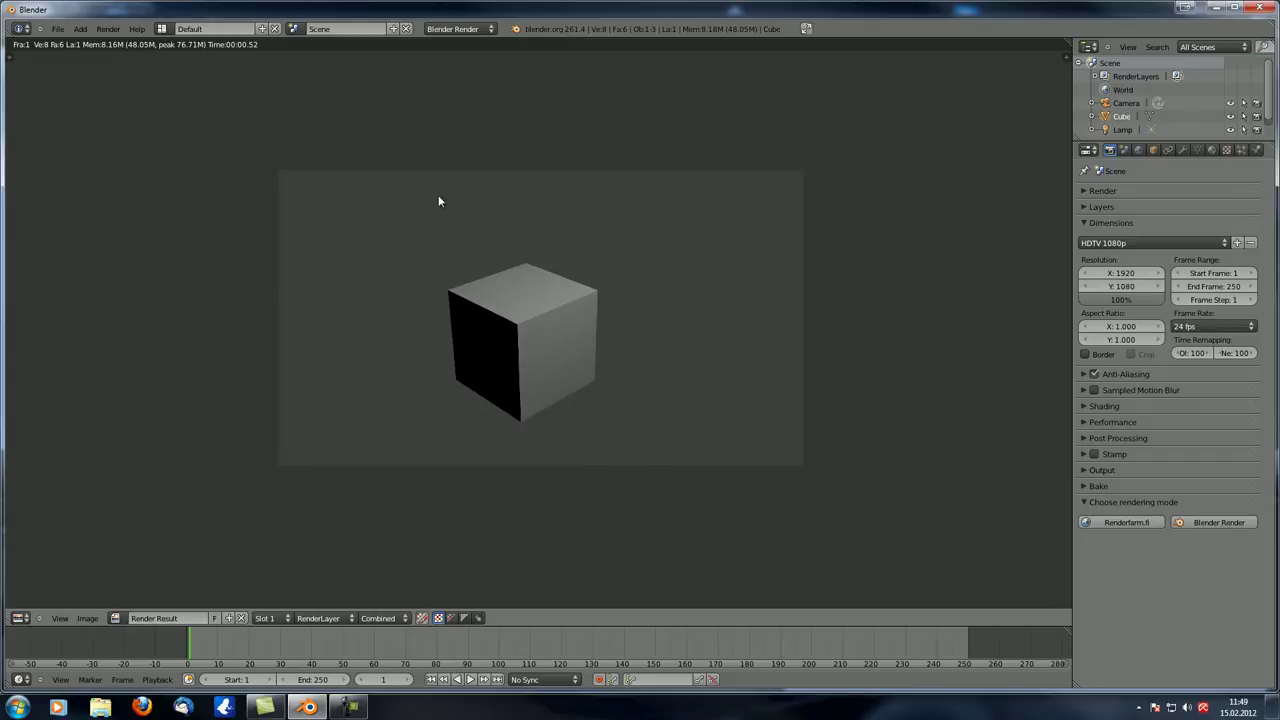
{"action": "scroll", "coordinate": [285, 439], "scroll_direction": "up", "scroll_amount": 1}
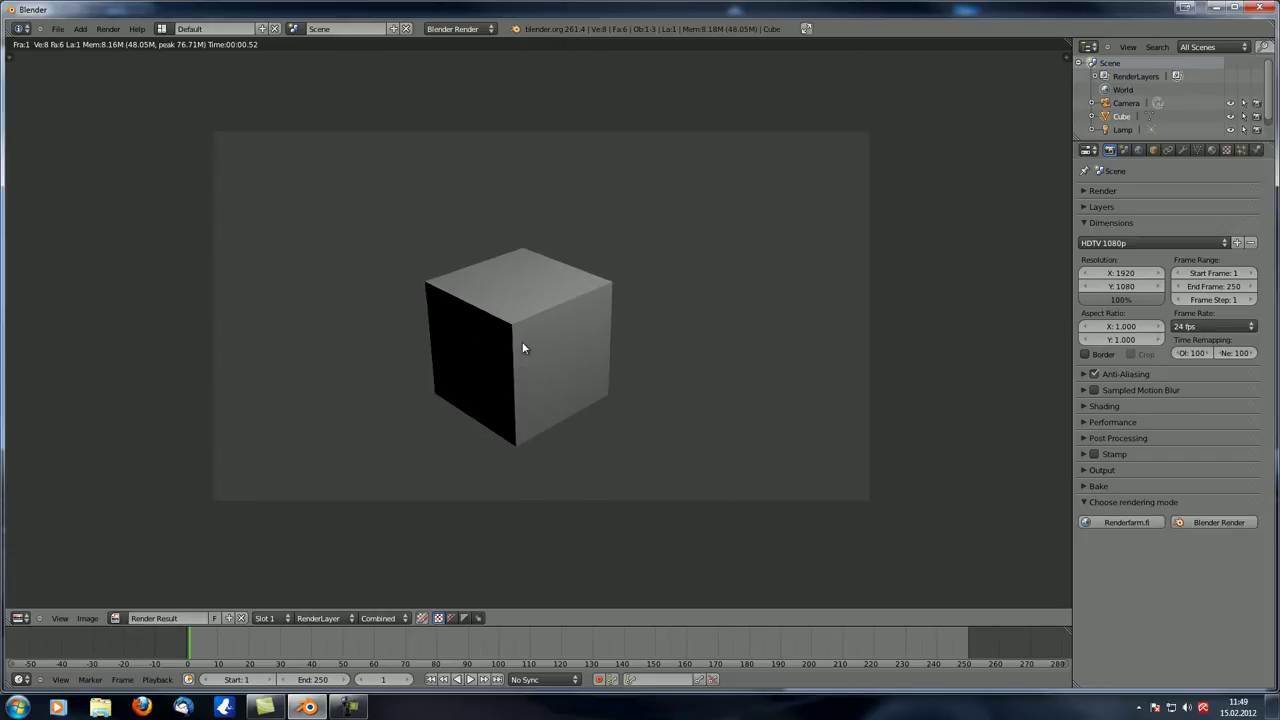
{"action": "scroll", "coordinate": [522, 347], "scroll_direction": "up", "scroll_amount": 1}
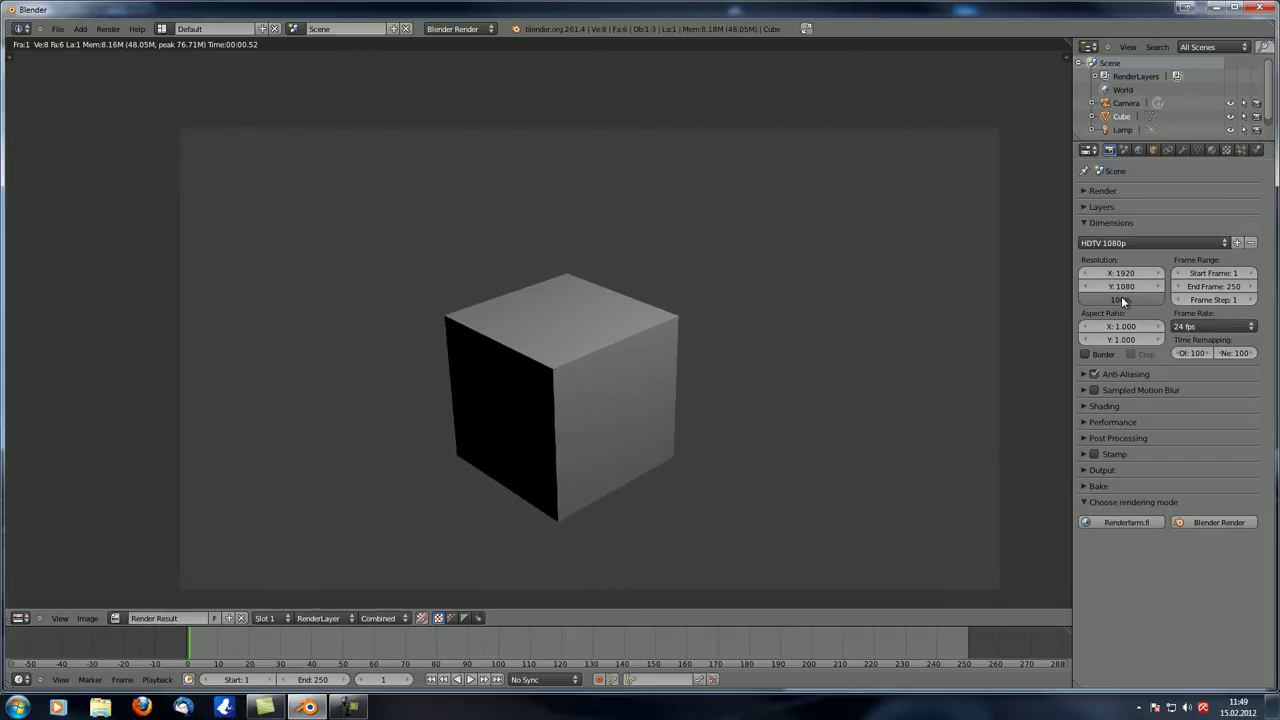
- Set the render resolution percentage to 50%, render the cube again and inspect the smaller image
{"action": "left_click", "coordinate": [1108, 298]}
{"action": "scroll", "coordinate": [630, 321], "scroll_direction": "up", "scroll_amount": 2}
{"action": "middle_click_drag", "start_coordinate": [630, 321], "coordinate": [678, 284]}
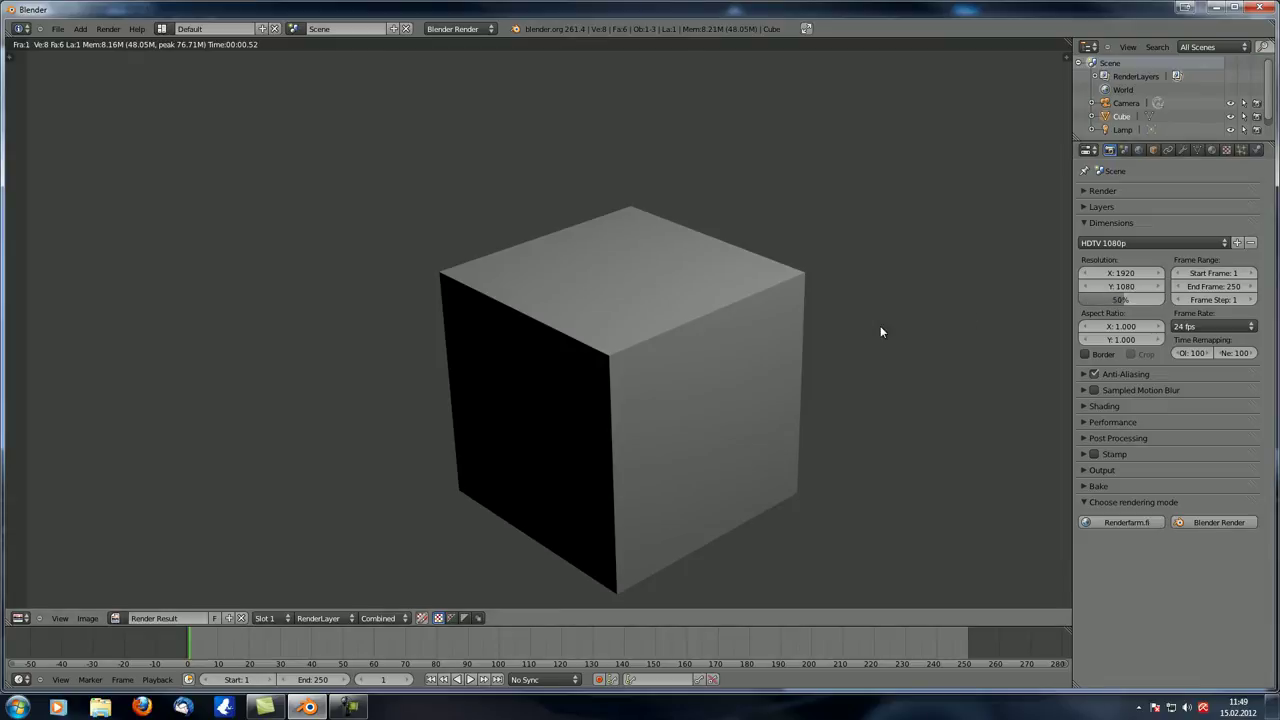
{"action": "key", "text": "F12"}
{"action": "middle_click_drag", "start_coordinate": [733, 379], "coordinate": [584, 389]}
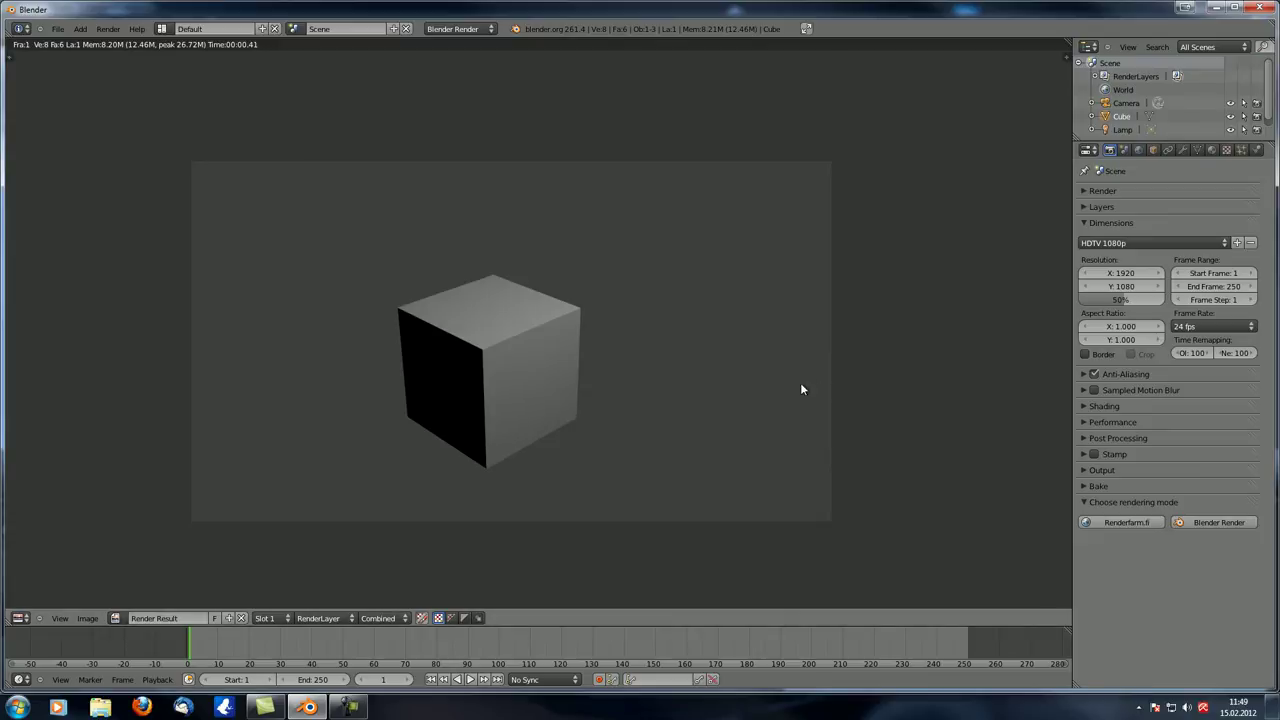
{"action": "middle_click_drag", "start_coordinate": [498, 307], "coordinate": [519, 277]}
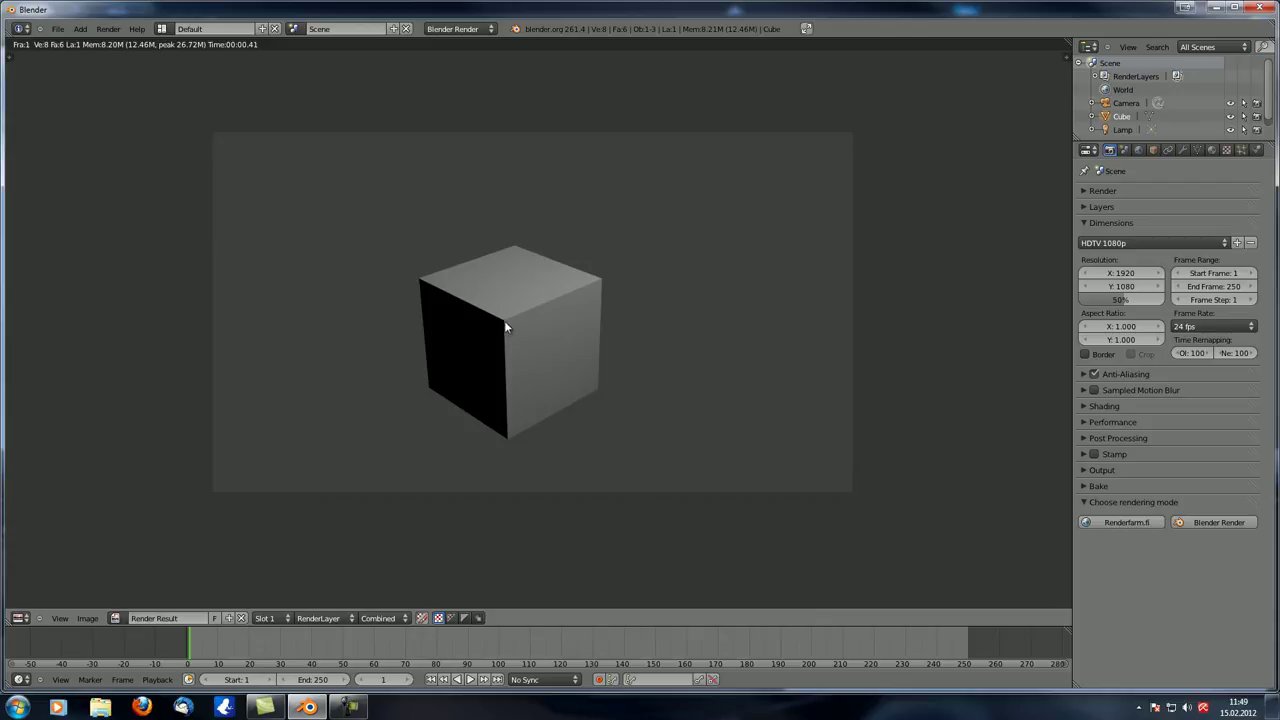
{"action": "middle_click_drag", "start_coordinate": [531, 343], "coordinate": [519, 329]}
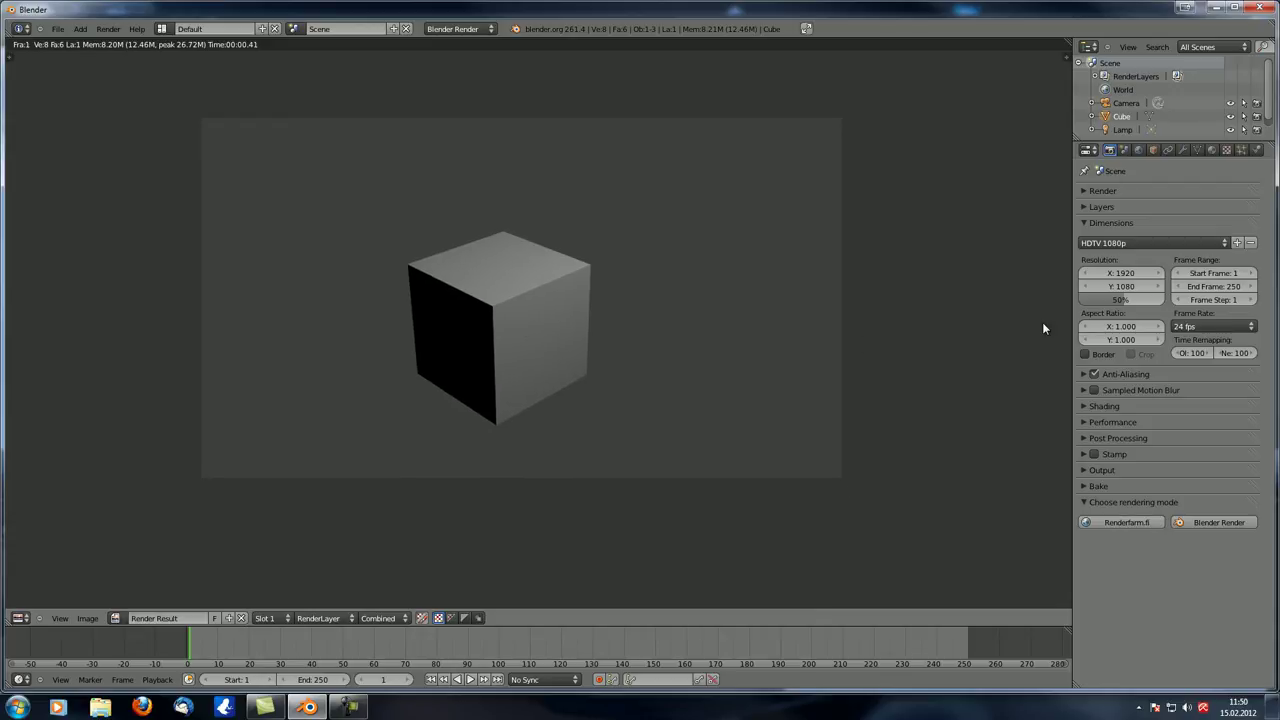
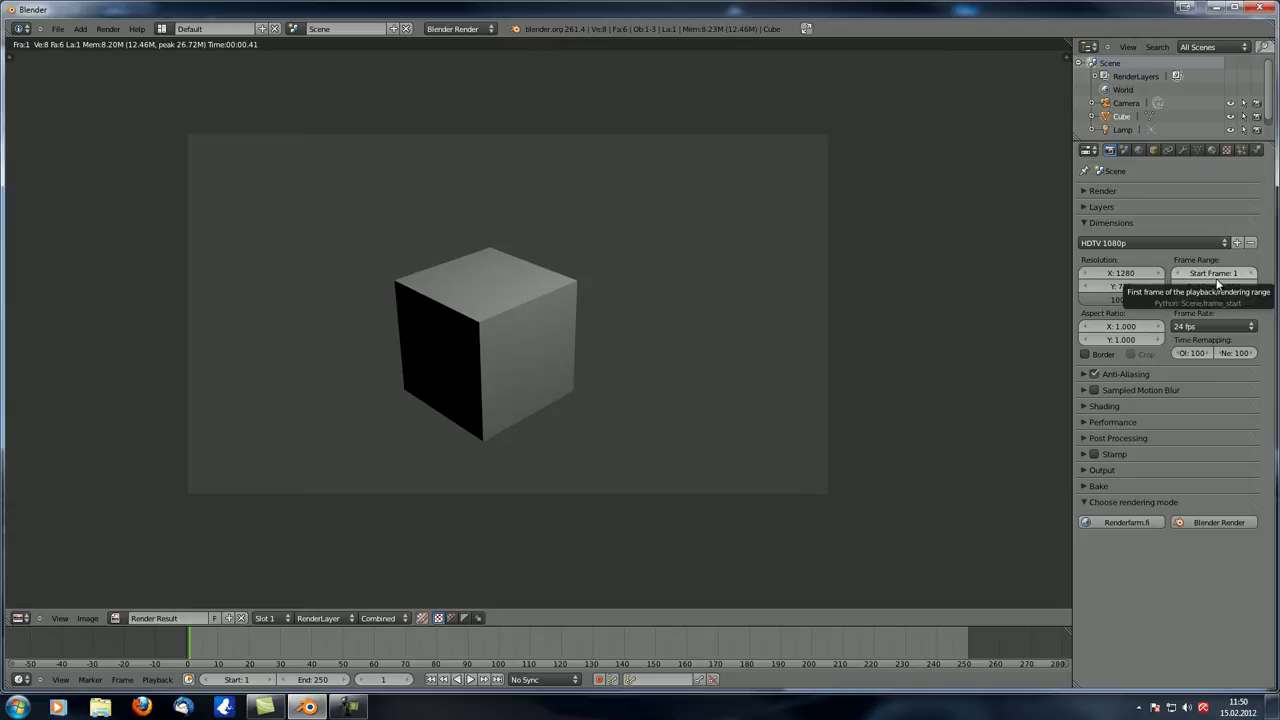
- Return from the render result to the 3D view and set the end frame of the frame range to 5
{"action": "key", "text": "Escape"}
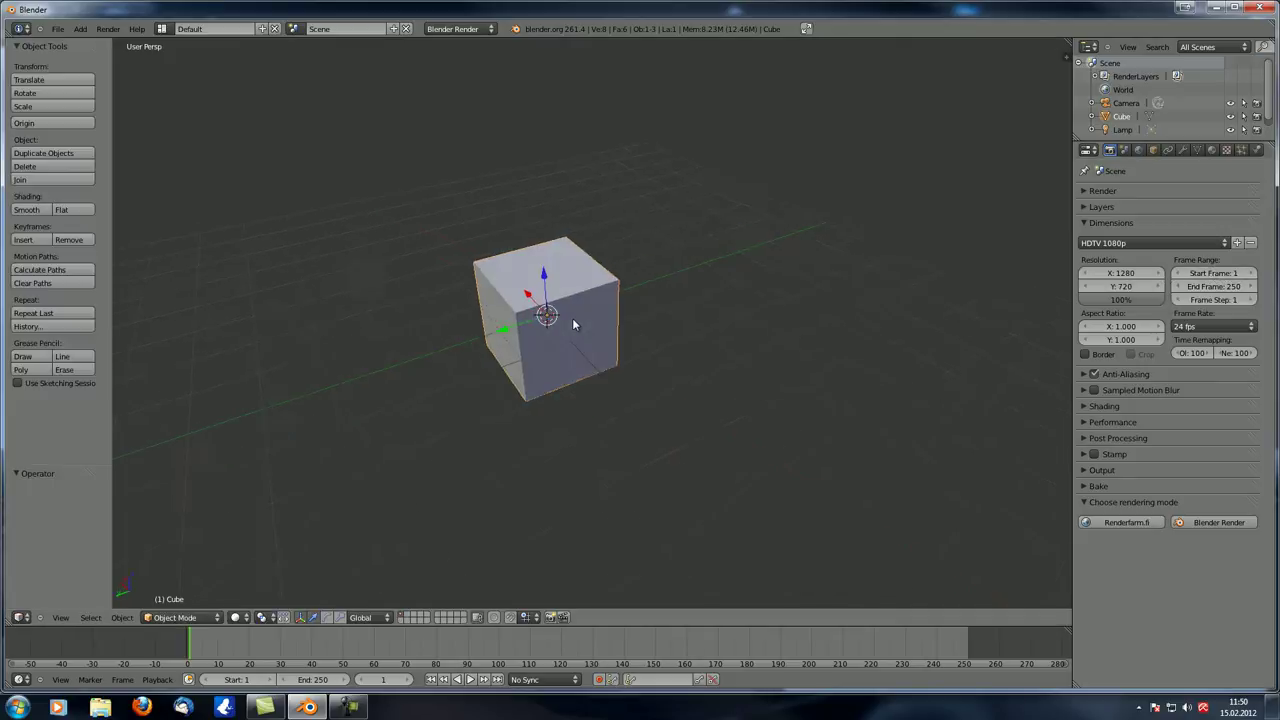
{"action": "left_click", "coordinate": [1212, 287]}
{"action": "type", "text": "50"}
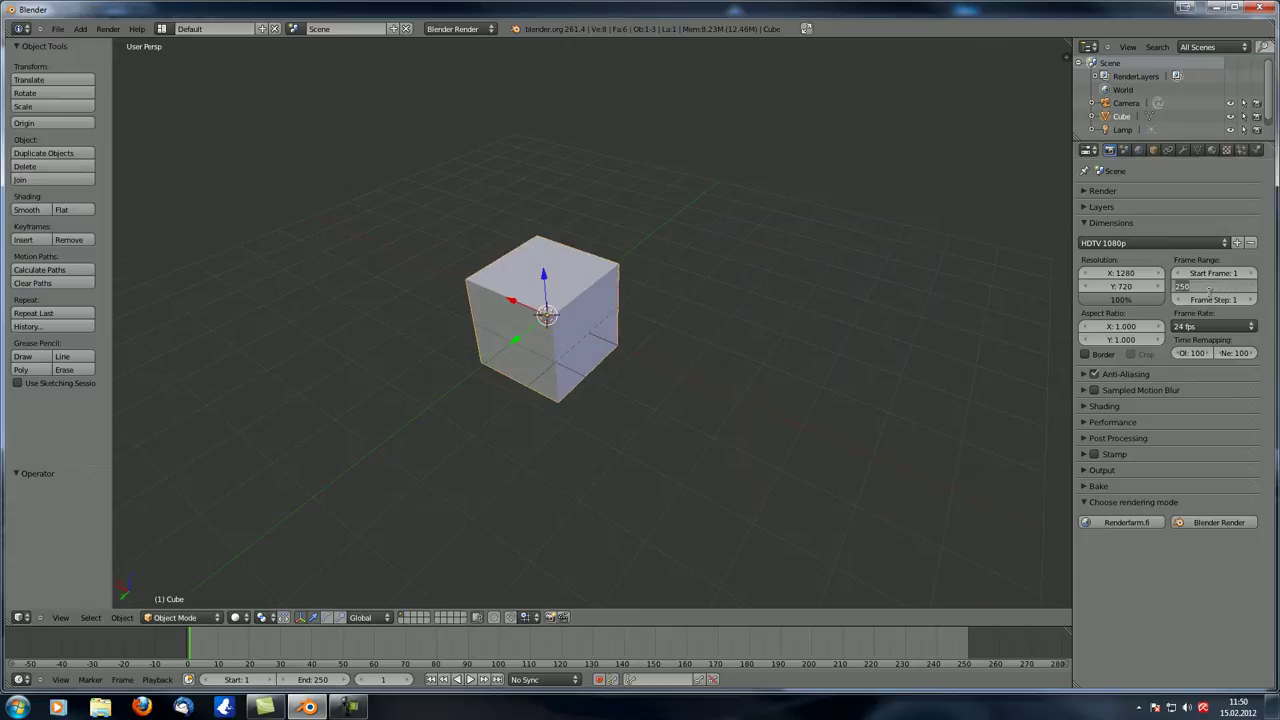
{"action": "key", "text": "Return"}
{"action": "middle_click_drag", "start_coordinate": [814, 289], "coordinate": [782, 298]}
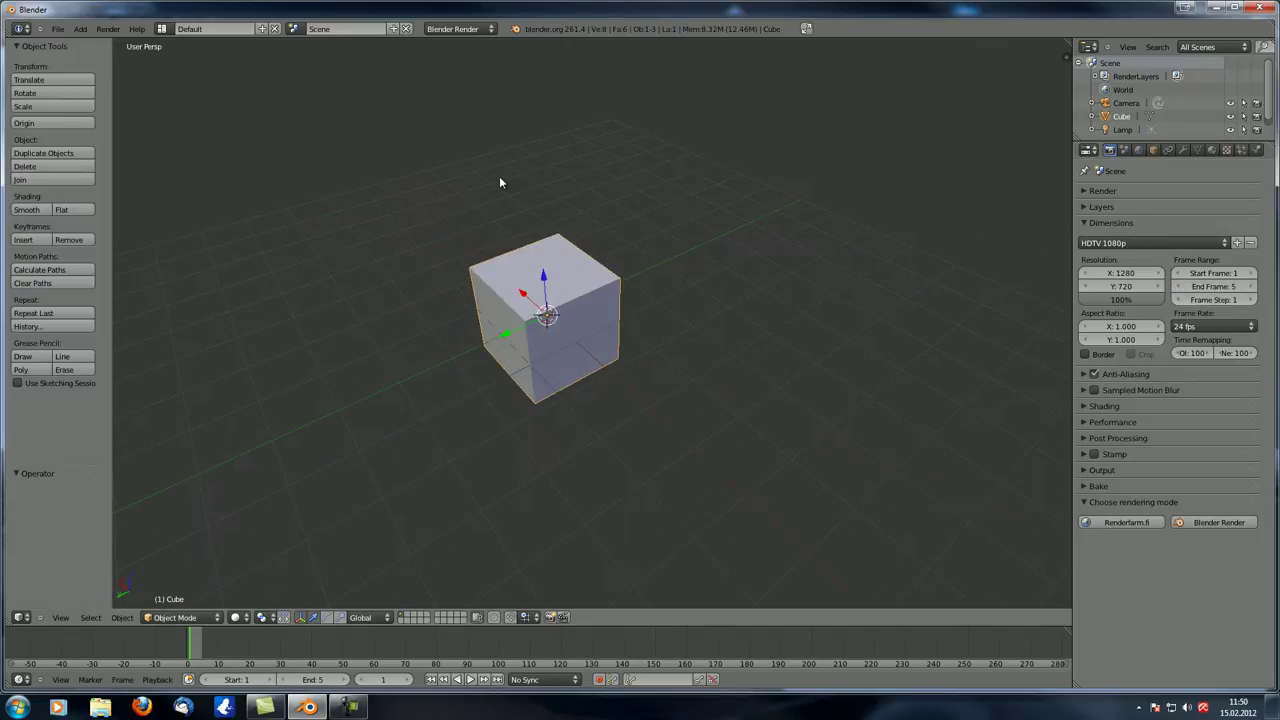
- Render the animation over frames 1 to 5 and return to the 3D view
{"action": "left_click", "coordinate": [110, 29]}
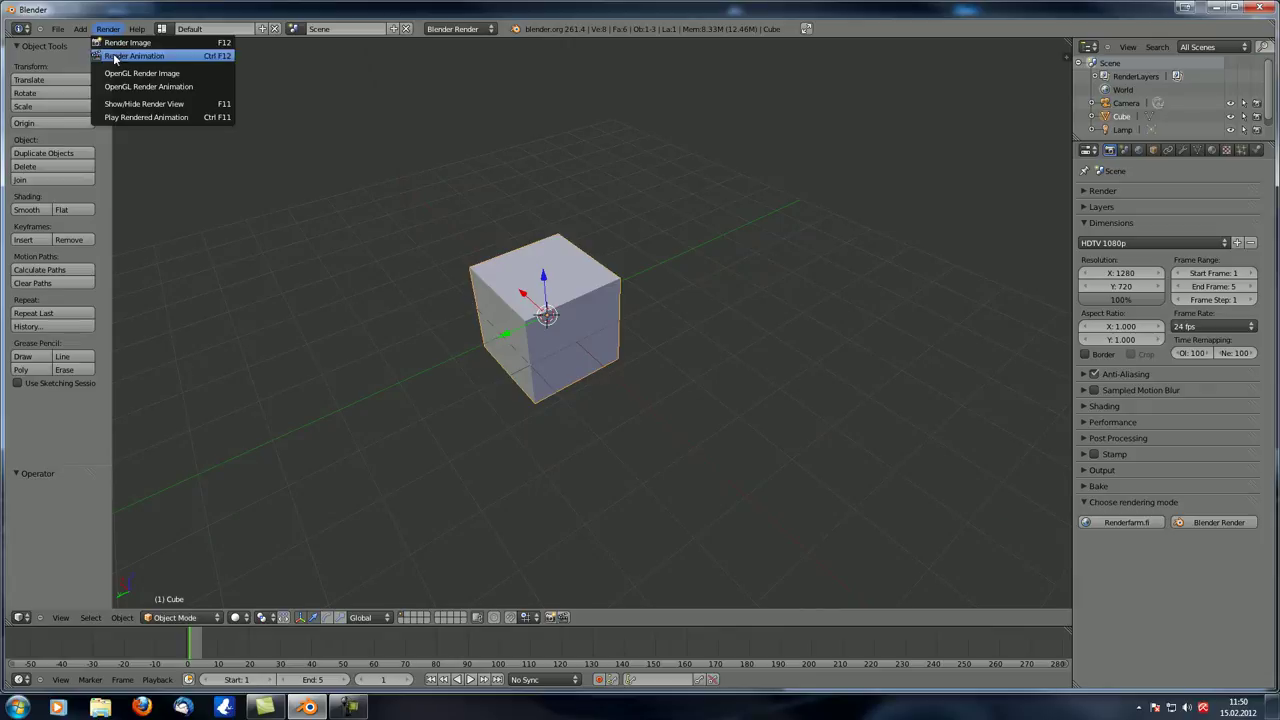
{"action": "middle_click_drag", "start_coordinate": [545, 185], "coordinate": [585, 200]}
{"action": "key", "text": "ctrl+F12"}
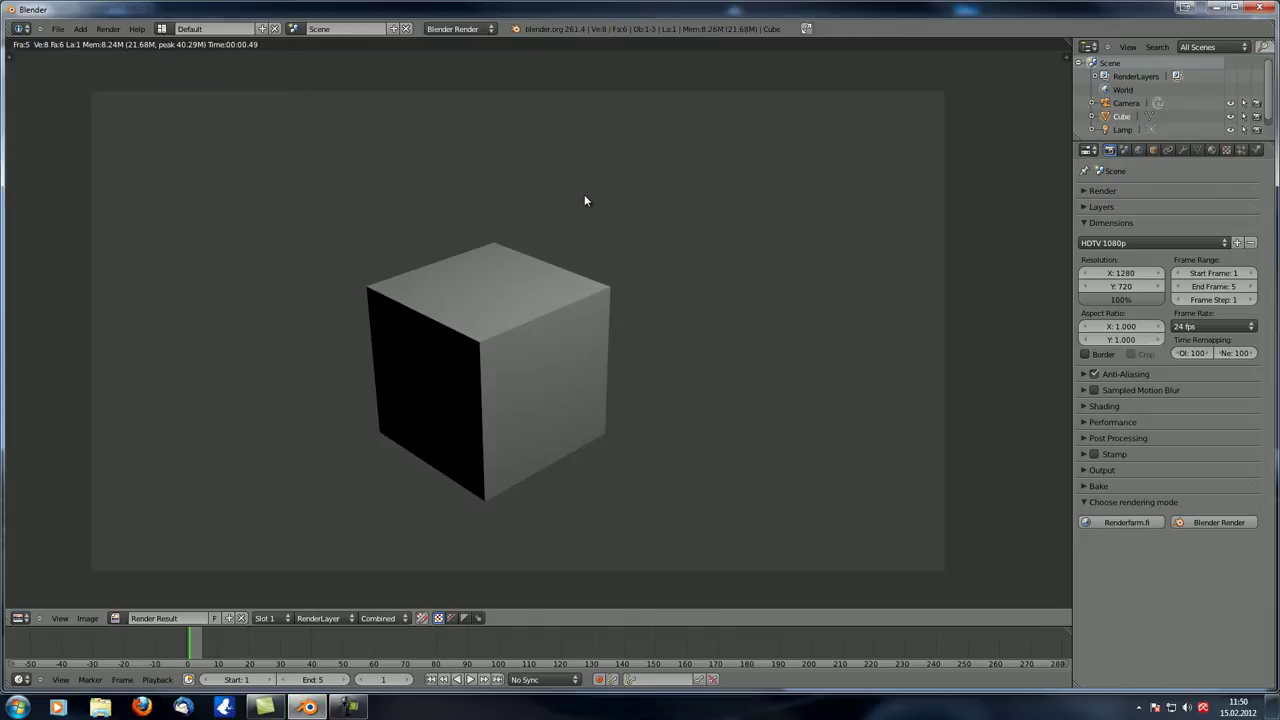
{"action": "key", "text": "Escape"}
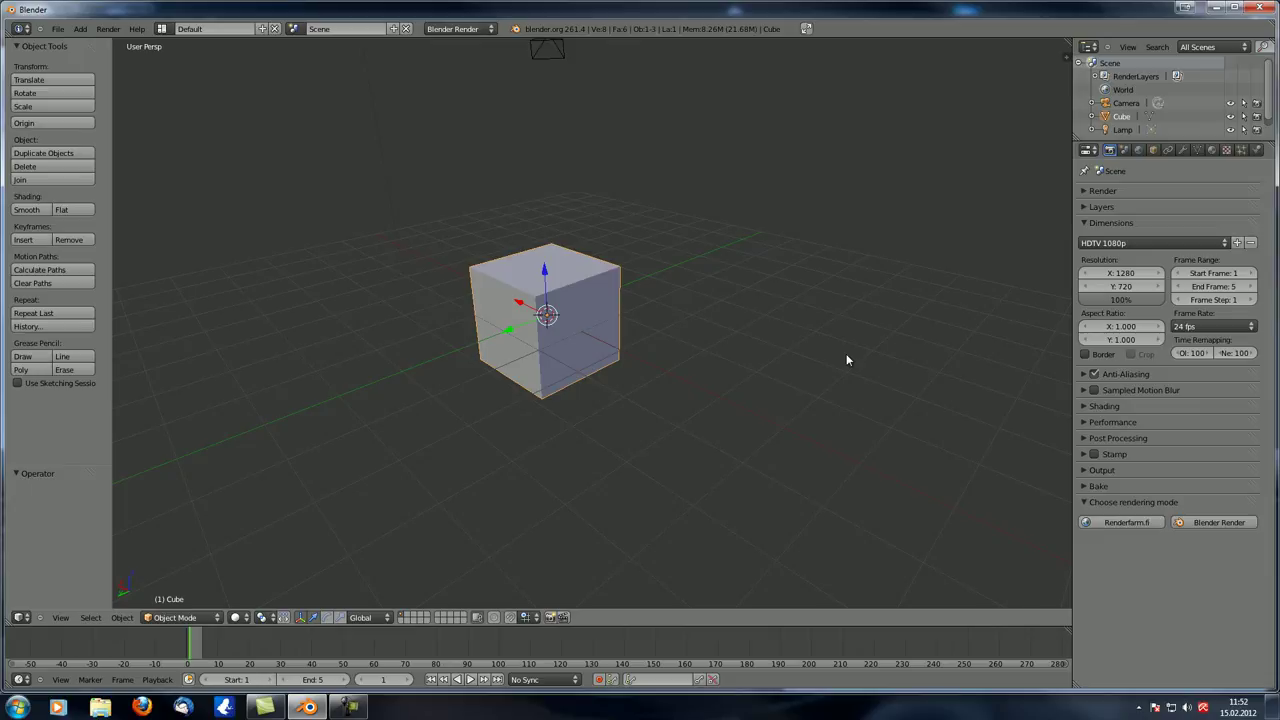
- Switch to Windows Explorer and open the folder D:\Programme\Cat B\Blender Foundation\Projects\insignien\Final Output
{"action": "left_click", "coordinate": [100, 707]}
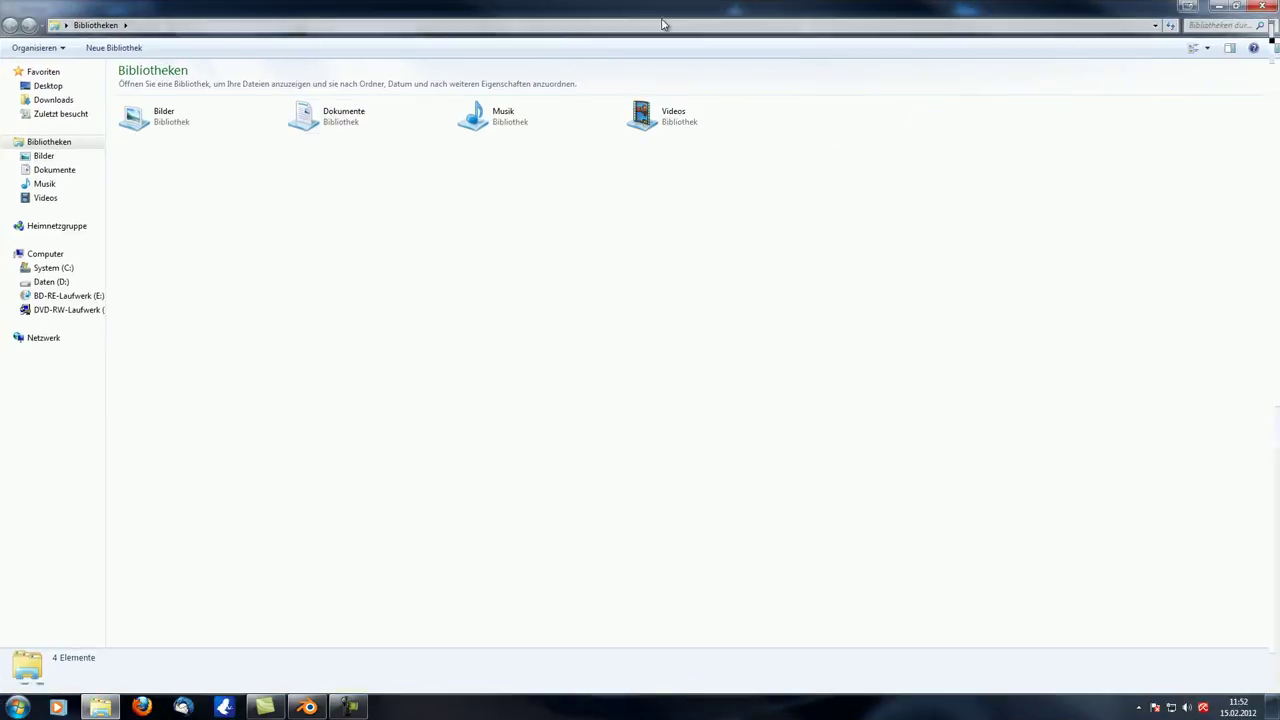
{"action": "left_click", "coordinate": [51, 282]}
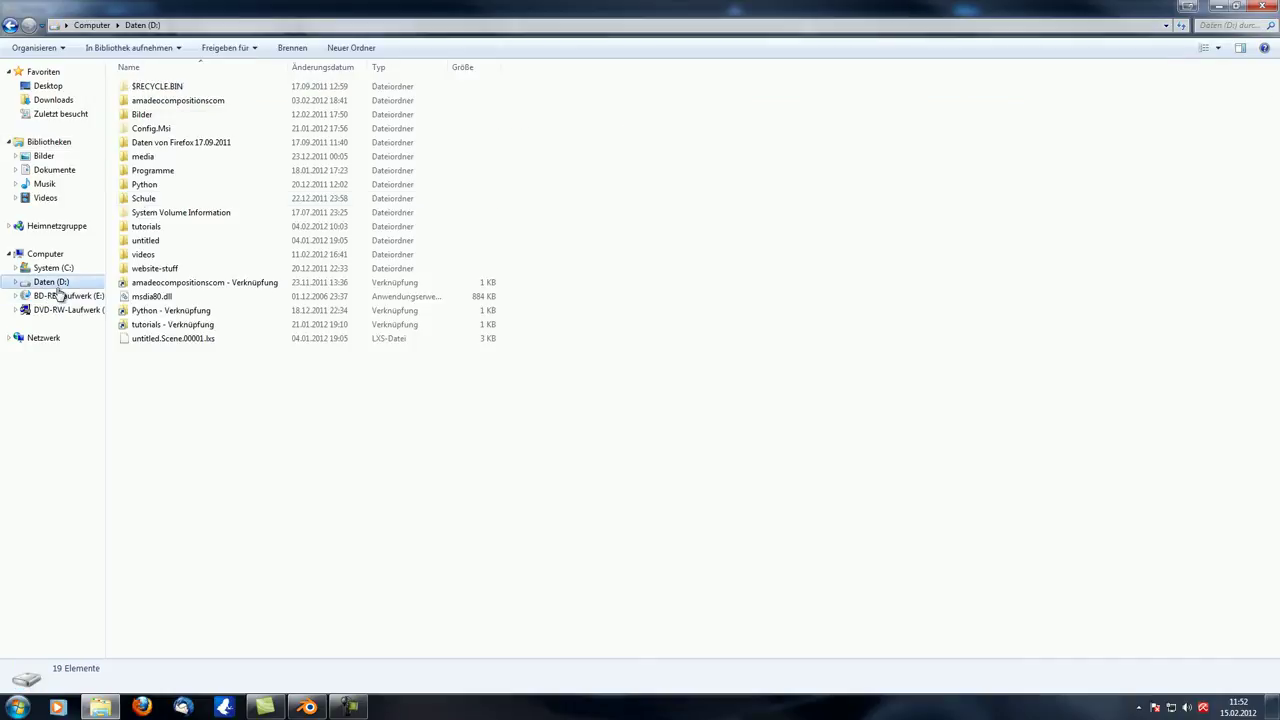
{"action": "double_click", "coordinate": [160, 172]}
{"action": "double_click", "coordinate": [168, 115]}
{"action": "double_click", "coordinate": [176, 170]}
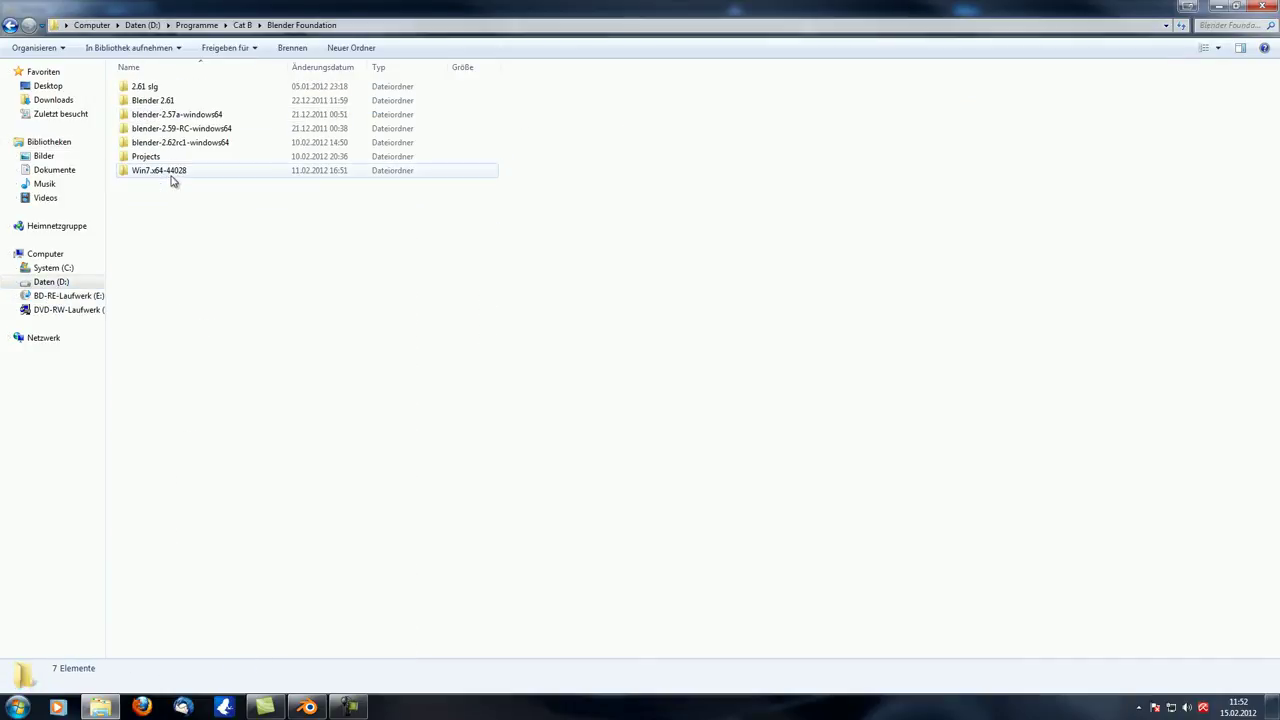
{"action": "double_click", "coordinate": [150, 157]}
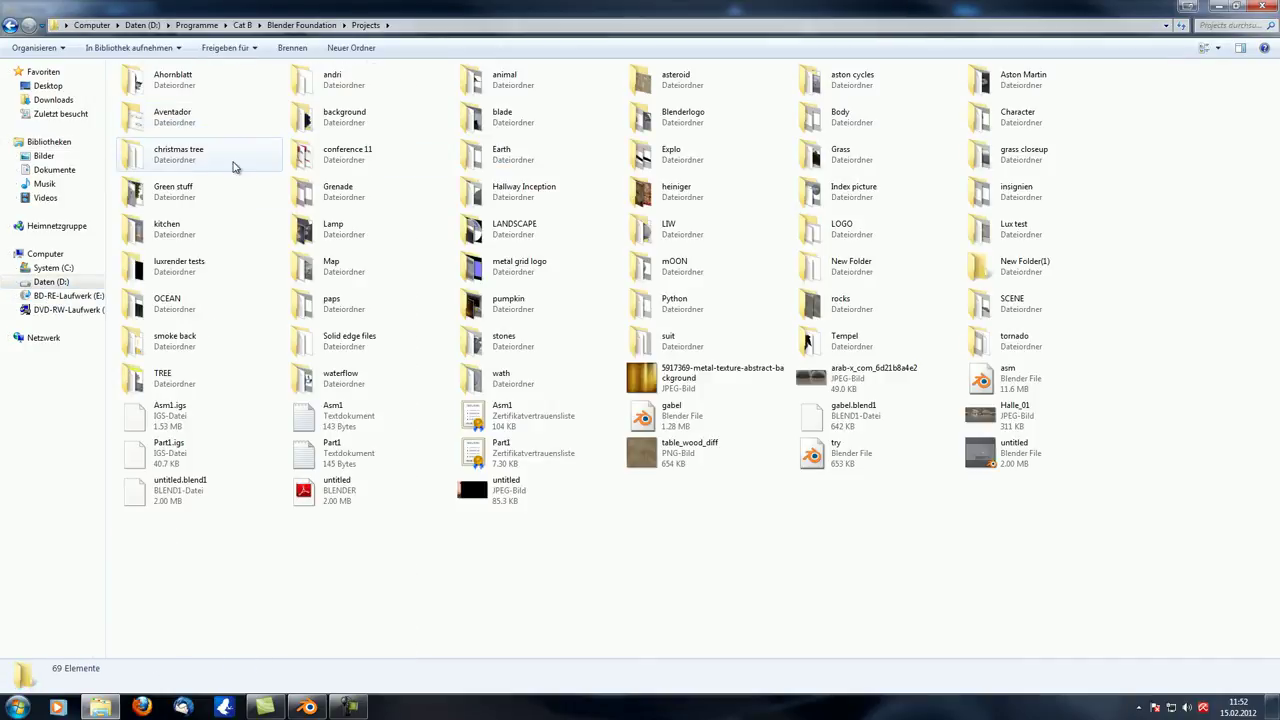
{"action": "double_click", "coordinate": [1000, 190]}
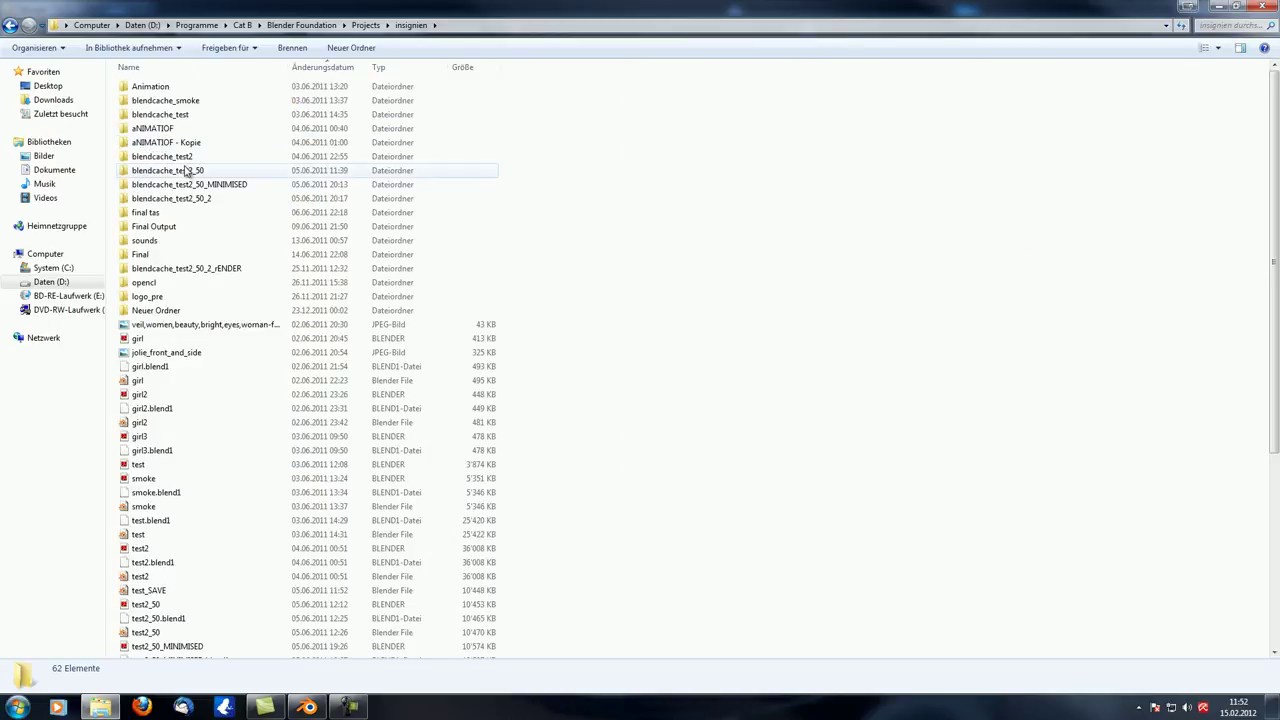
{"action": "left_click", "coordinate": [168, 228]}
{"action": "double_click", "coordinate": [168, 228]}
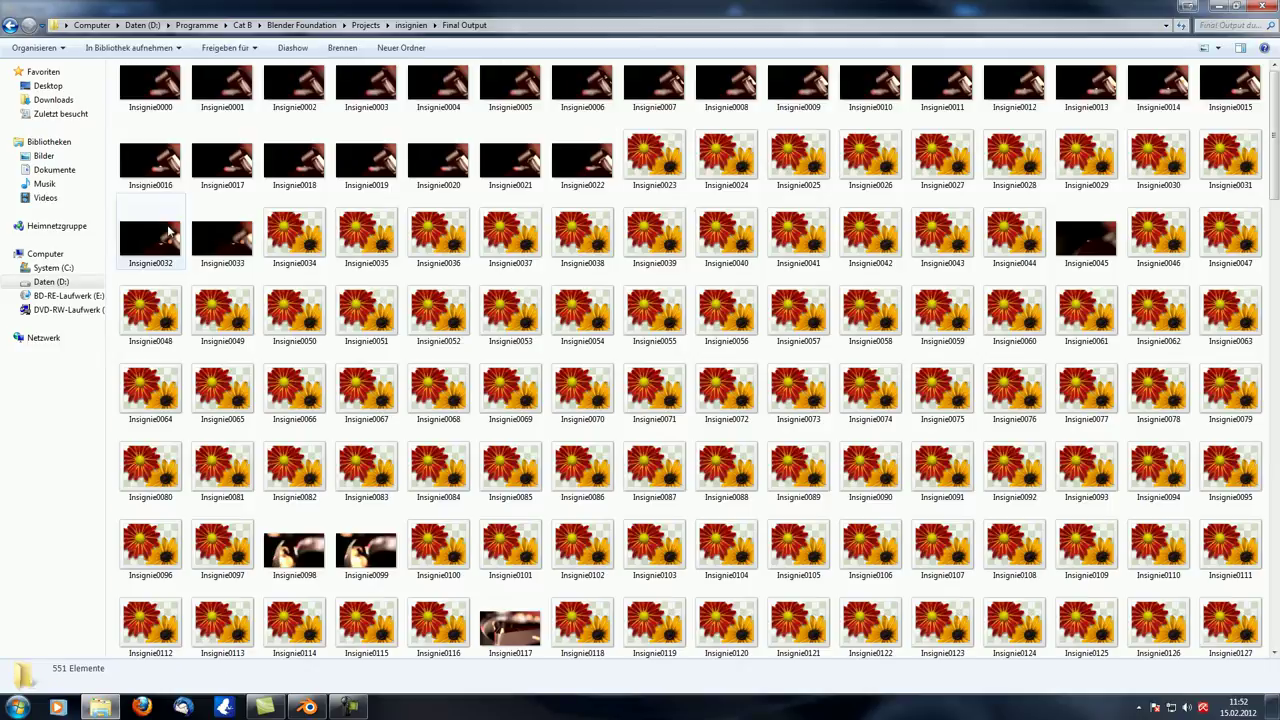
- View the rendered image sequence in the photo viewer, starting from Insignie0000 and advancing through the frames, and close the viewer
{"action": "double_click", "coordinate": [151, 98]}
{"action": "left_click", "coordinate": [672, 677]}
{"action": "left_click", "coordinate": [672, 677]}
{"action": "left_click", "coordinate": [673, 678]}
{"action": "left_click", "coordinate": [672, 677]}
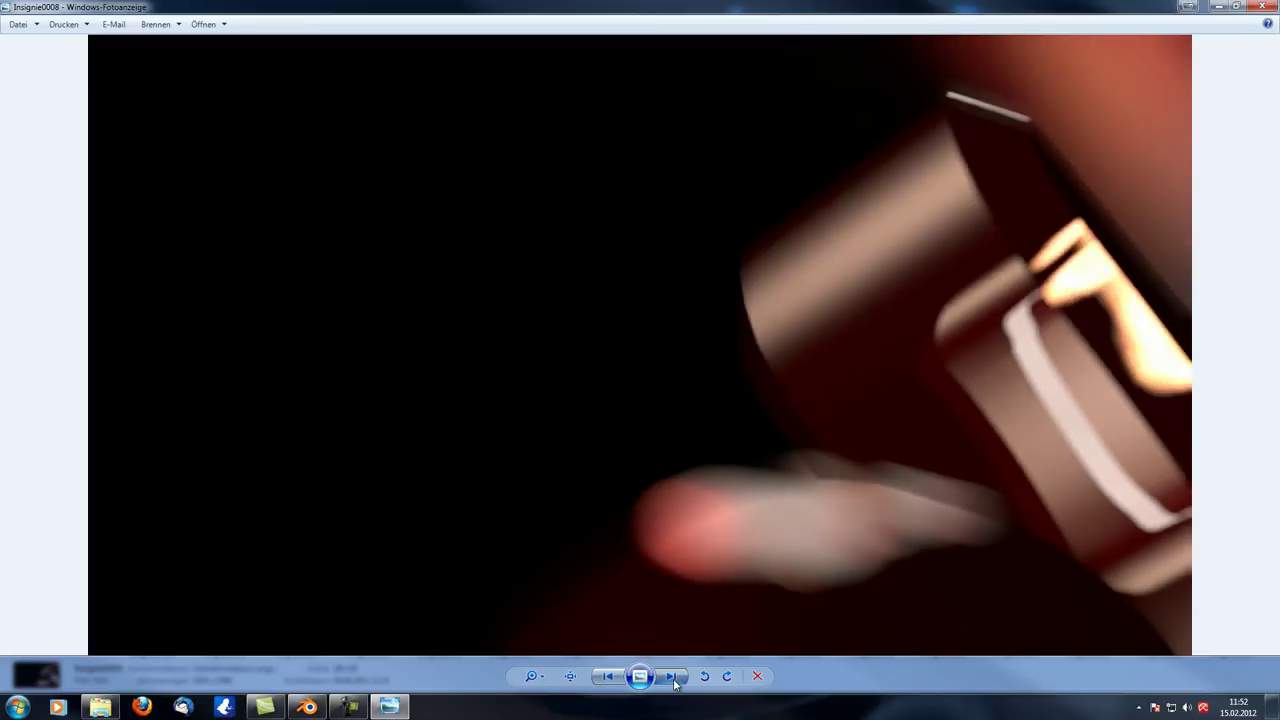
{"action": "left_click", "coordinate": [672, 677]}
{"action": "left_click", "coordinate": [672, 677]}
{"action": "left_click", "coordinate": [672, 677]}
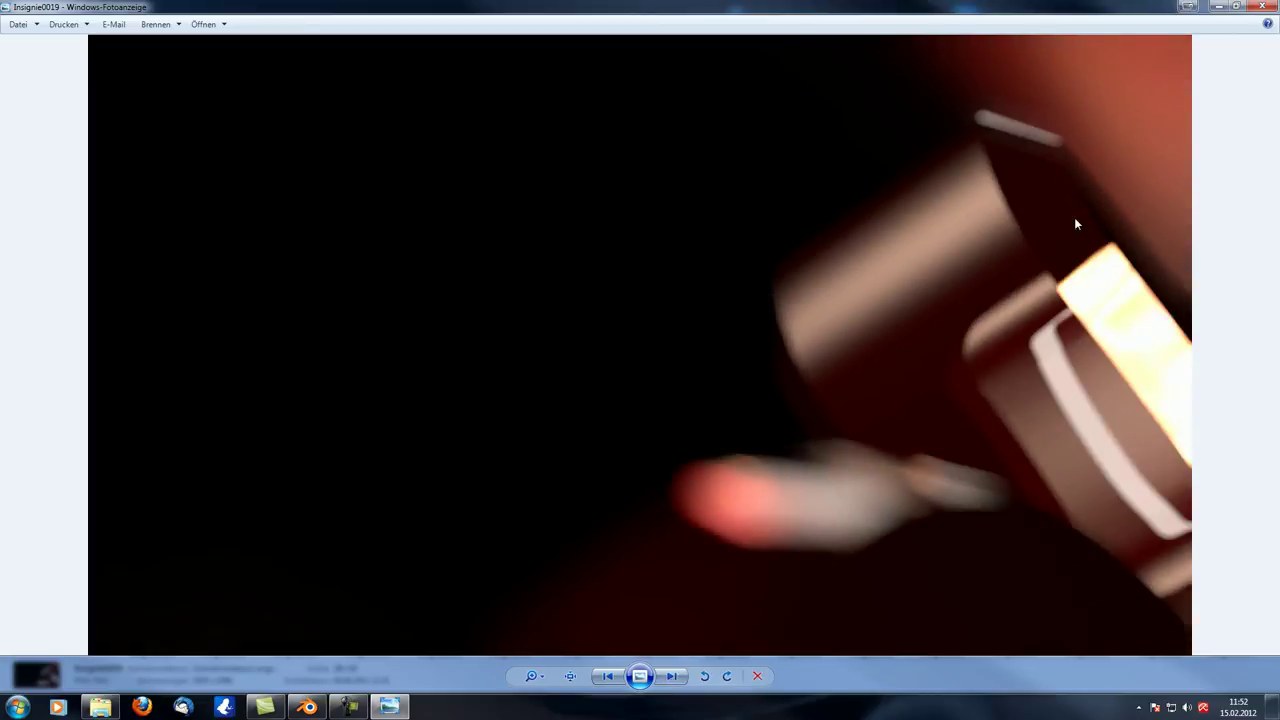
{"action": "left_click", "coordinate": [1267, 6]}
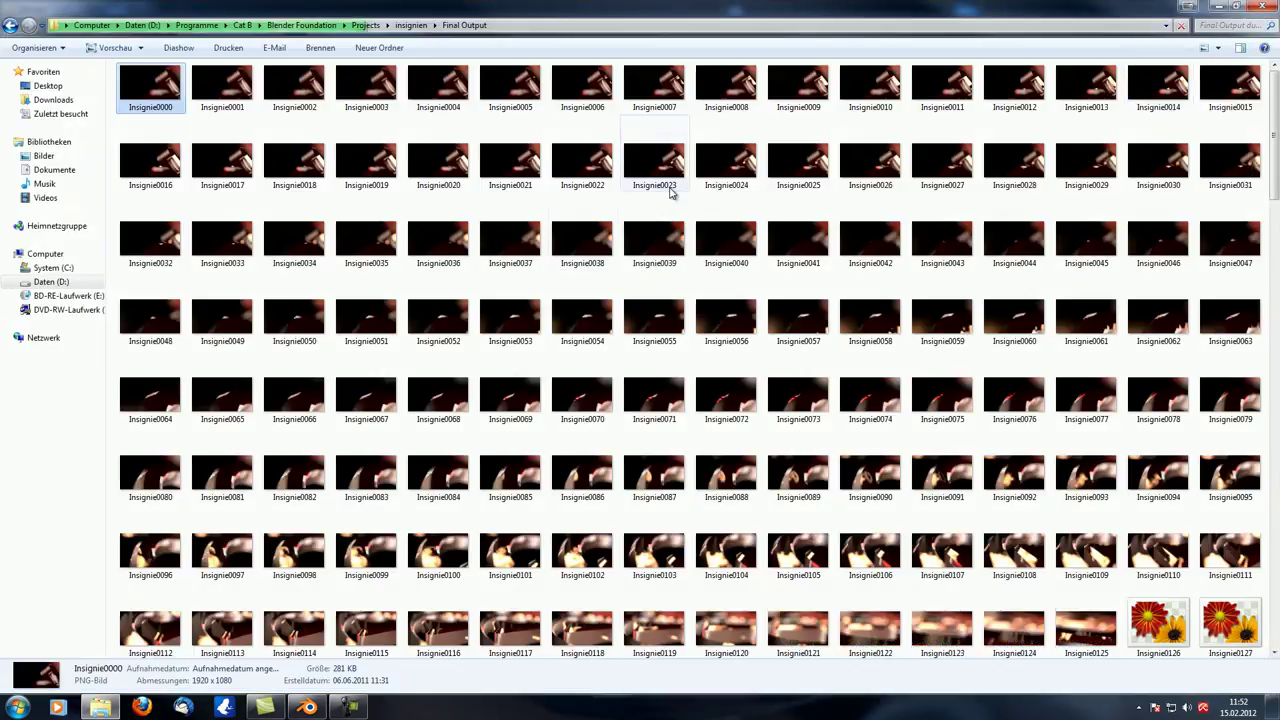
- Look through the image sequence thumbnails in the Final Output folder and switch back to Blender
{"action": "left_click", "coordinate": [224, 105]}
{"action": "key", "text": "Right"}
{"action": "key", "text": "Right"}
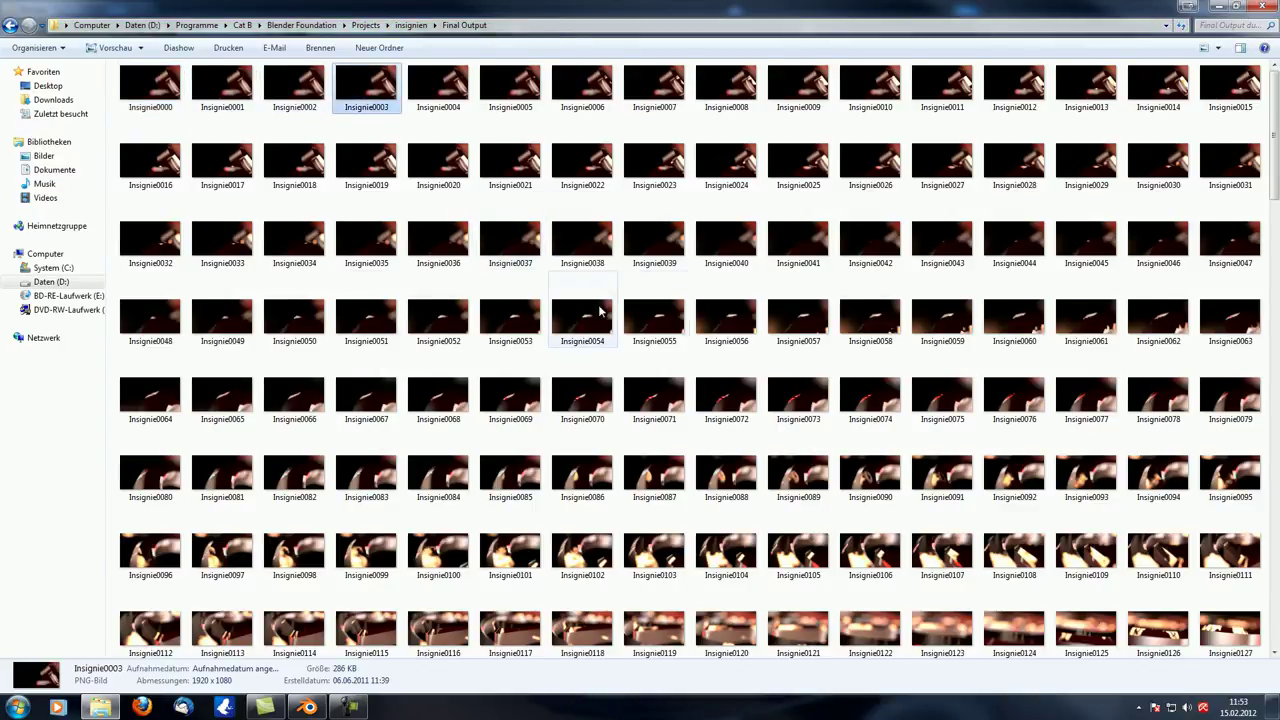
{"action": "scroll", "coordinate": [566, 310], "scroll_direction": "down", "scroll_amount": 8}
{"action": "scroll", "coordinate": [555, 312], "scroll_direction": "up", "scroll_amount": 8}
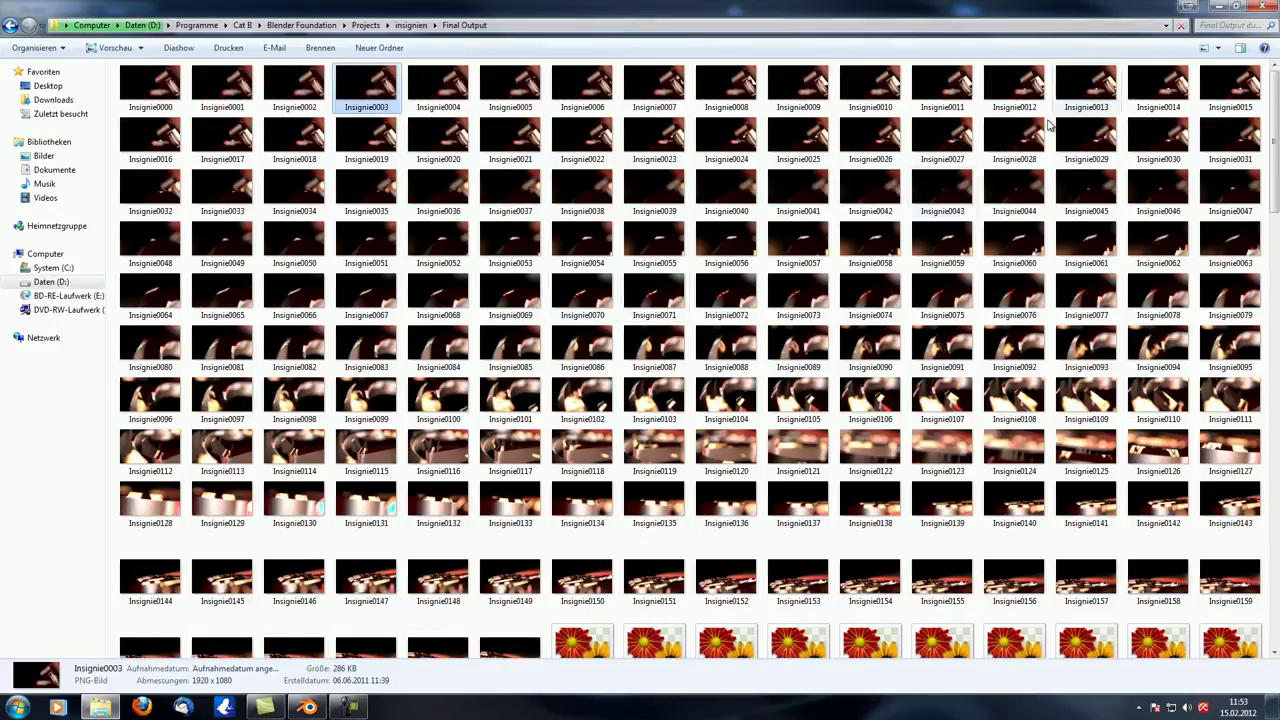
{"action": "key", "text": "alt+Tab"}
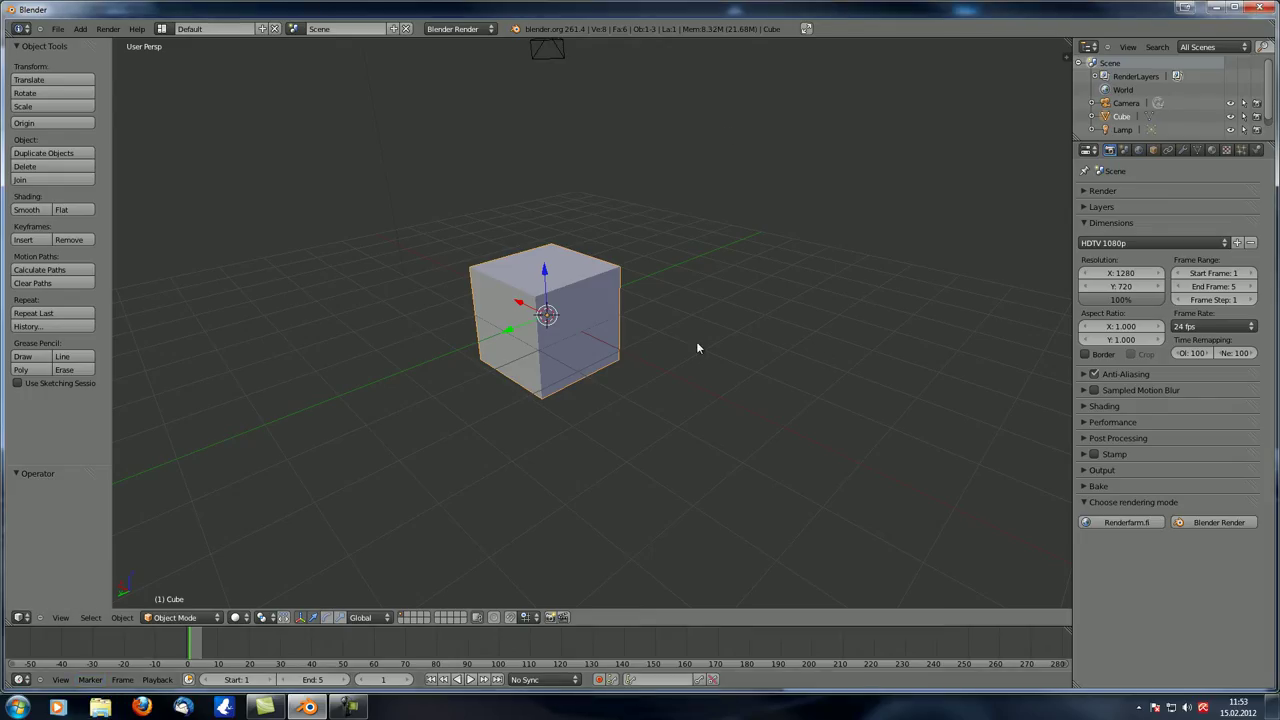
- Try the Custom frame rate option and the 29.97 fps preset for the render
{"action": "left_click", "coordinate": [1193, 326]}
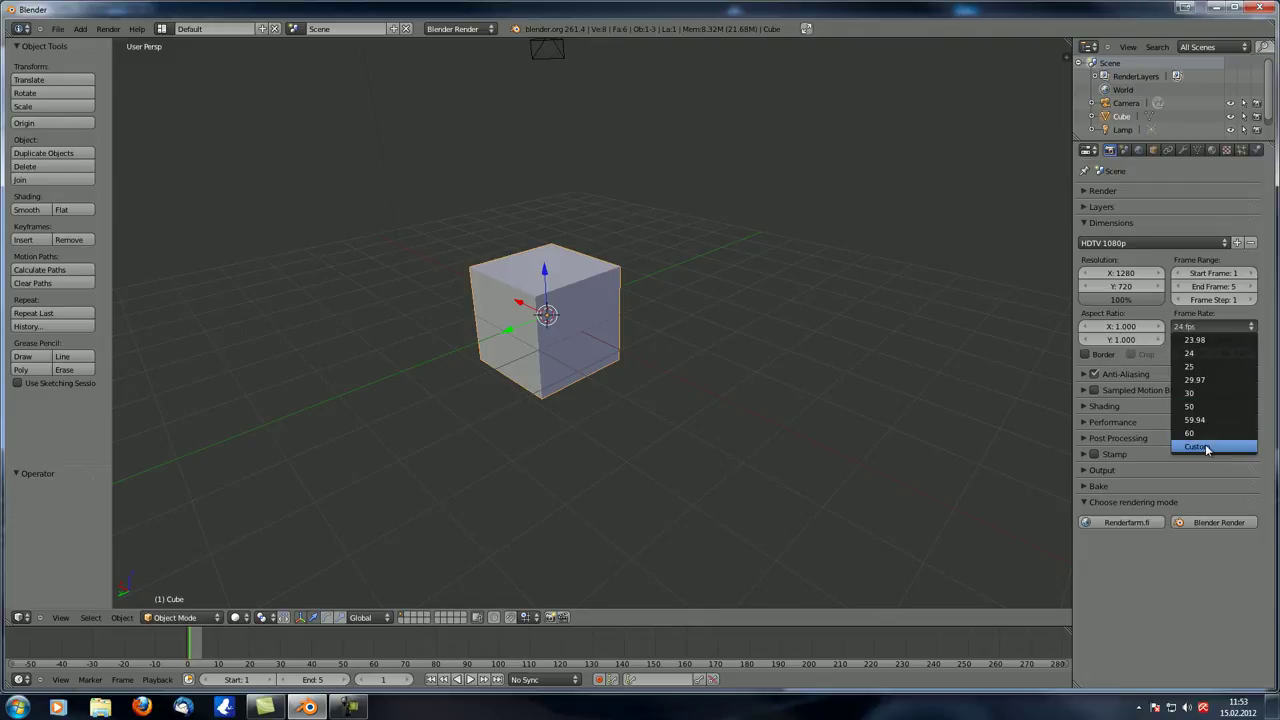
{"action": "left_click", "coordinate": [1206, 446]}
{"action": "left_click", "coordinate": [1230, 328]}
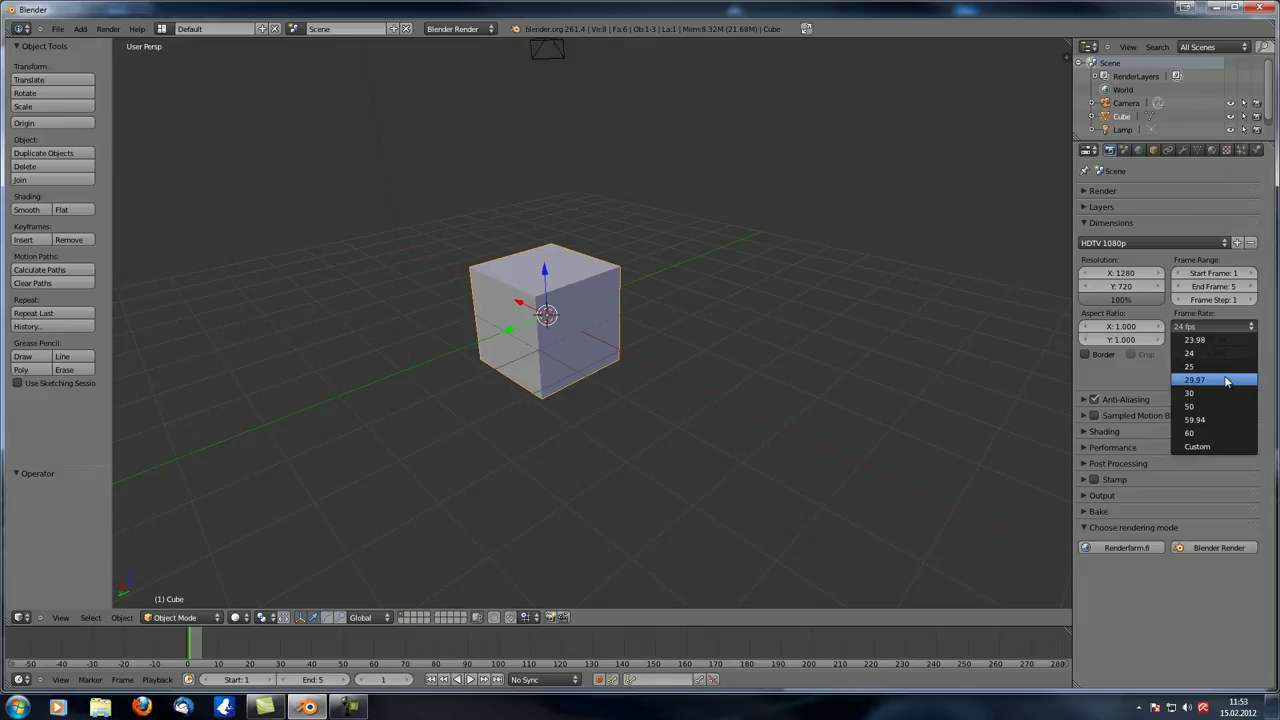
{"action": "left_click", "coordinate": [1204, 381]}
- Set the render frame rate to 25 fps
{"action": "left_click", "coordinate": [1212, 328]}
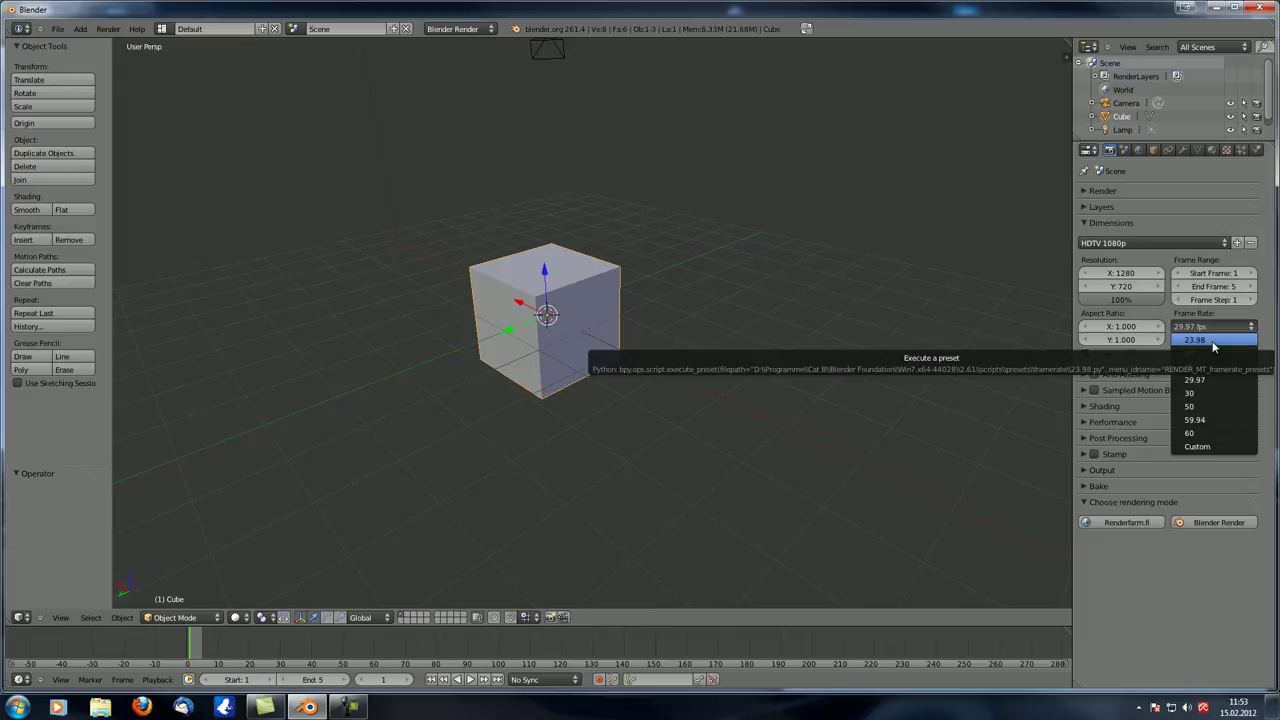
{"action": "left_click", "coordinate": [1212, 327]}
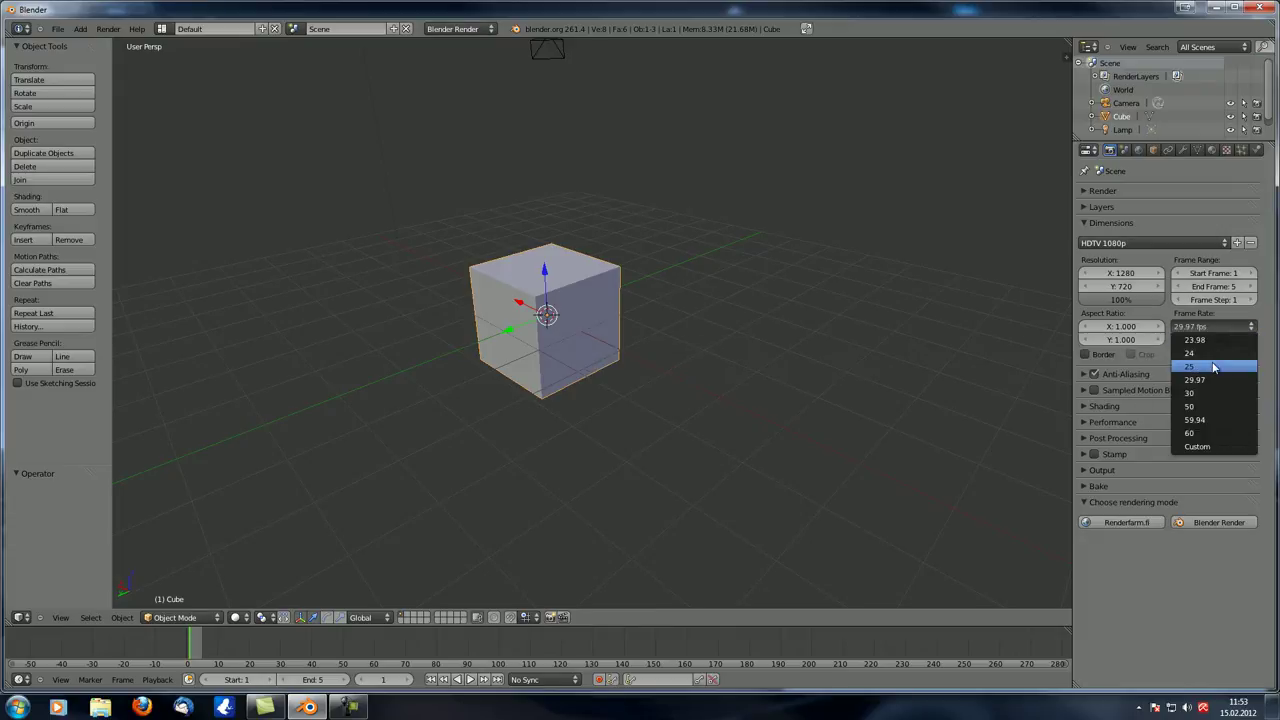
{"action": "left_click", "coordinate": [1213, 368]}
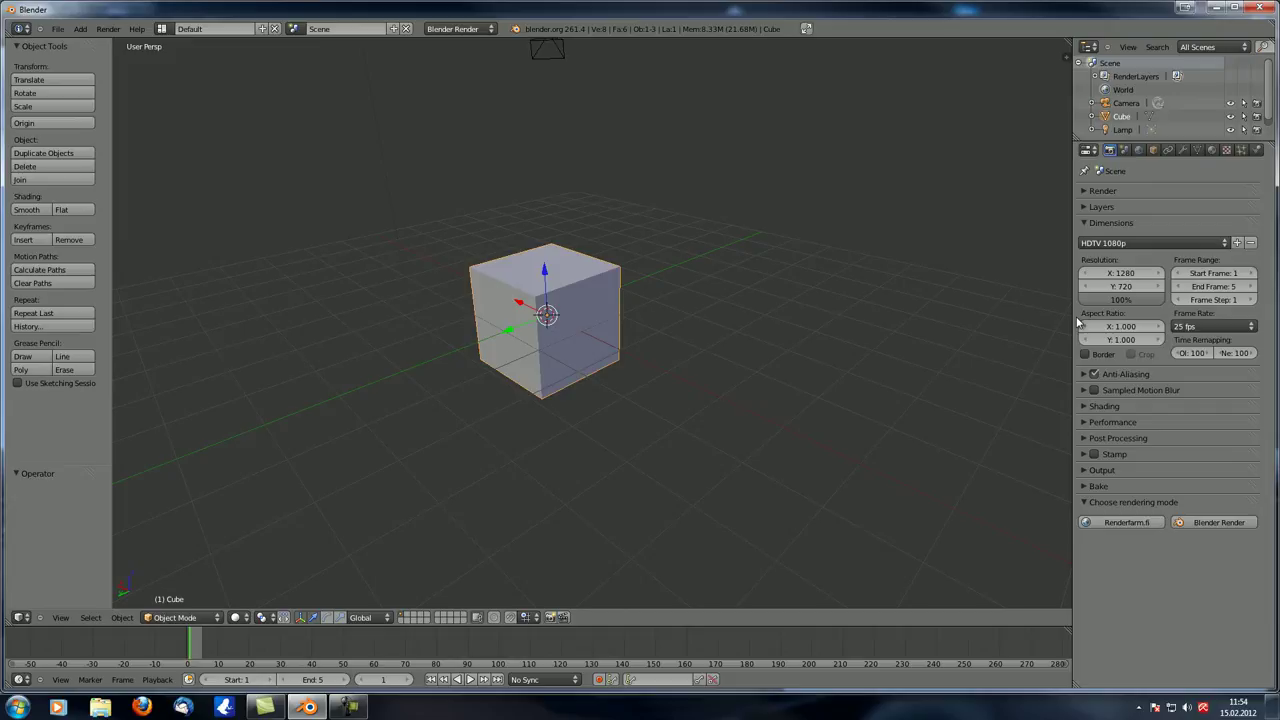
- Set the render resolution to 1000 by 1000 pixels and render the current frame
{"action": "middle_click_drag", "start_coordinate": [897, 311], "coordinate": [794, 339]}
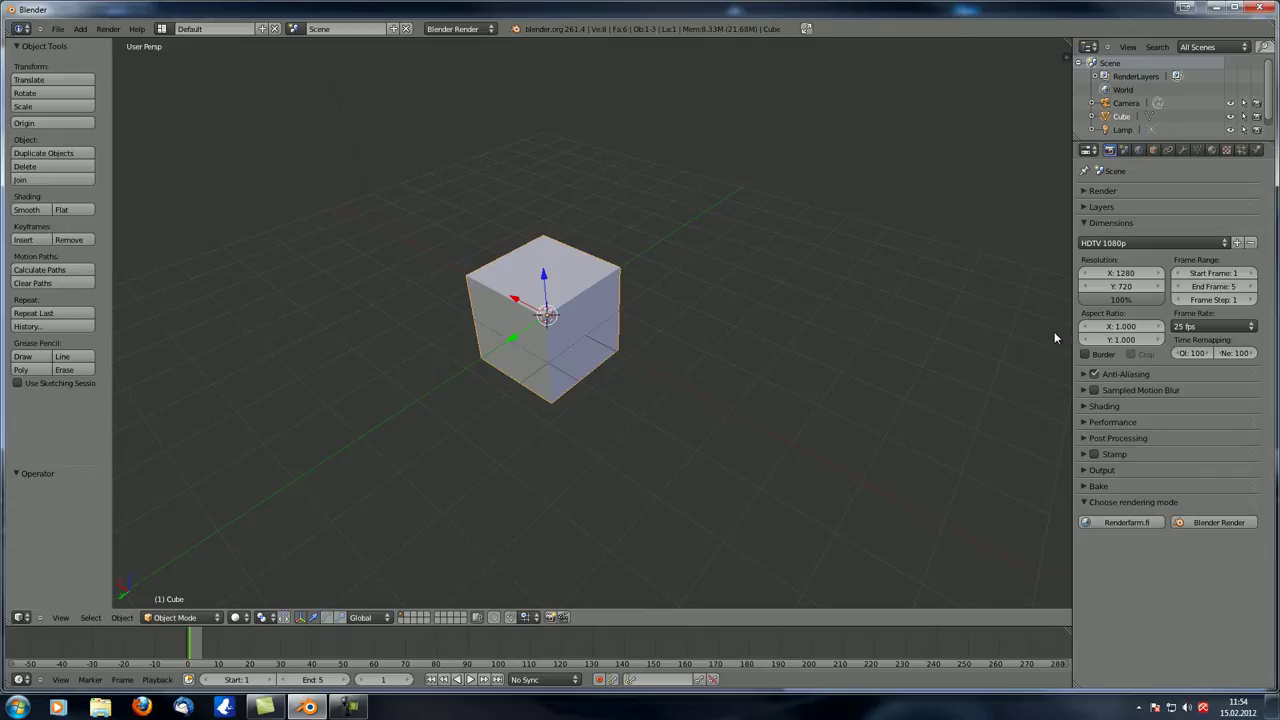
{"action": "left_click", "coordinate": [1123, 272]}
{"action": "type", "text": "100"}
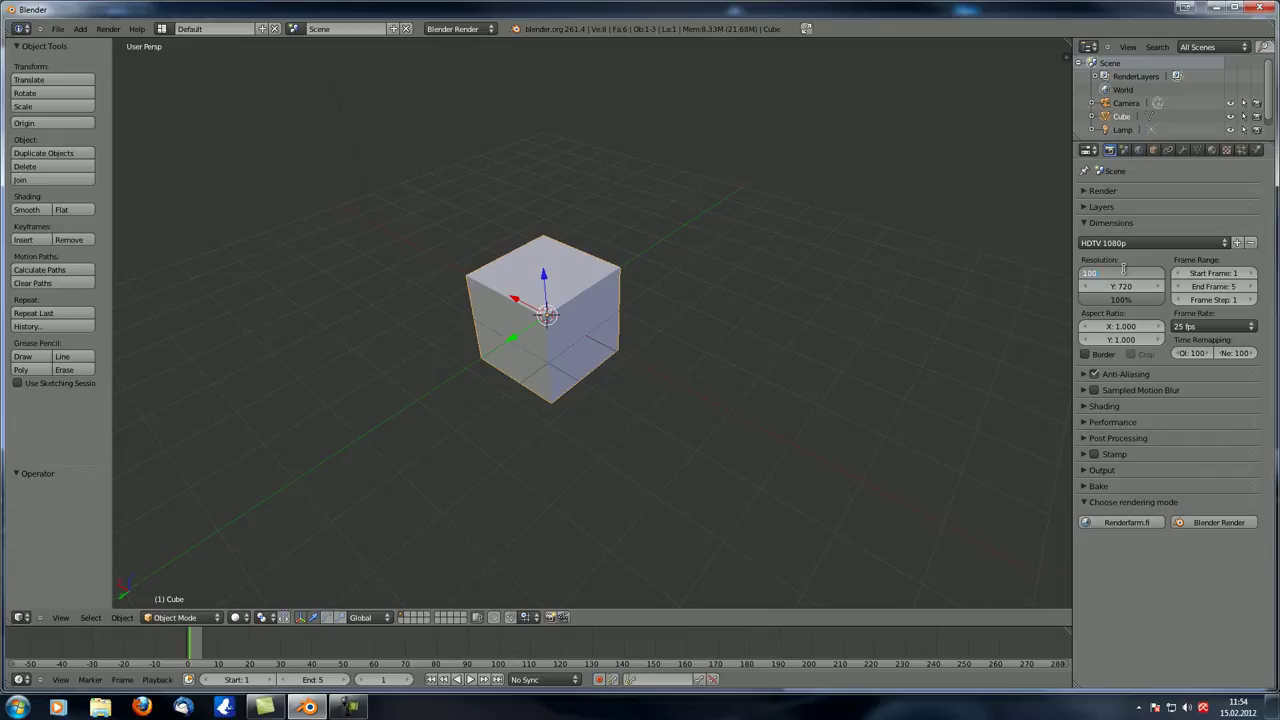
{"action": "left_click", "coordinate": [1124, 286]}
{"action": "type", "text": "1000"}
{"action": "key", "text": "Return"}
{"action": "middle_click_drag", "start_coordinate": [950, 295], "coordinate": [776, 293]}
{"action": "key", "text": "F12"}
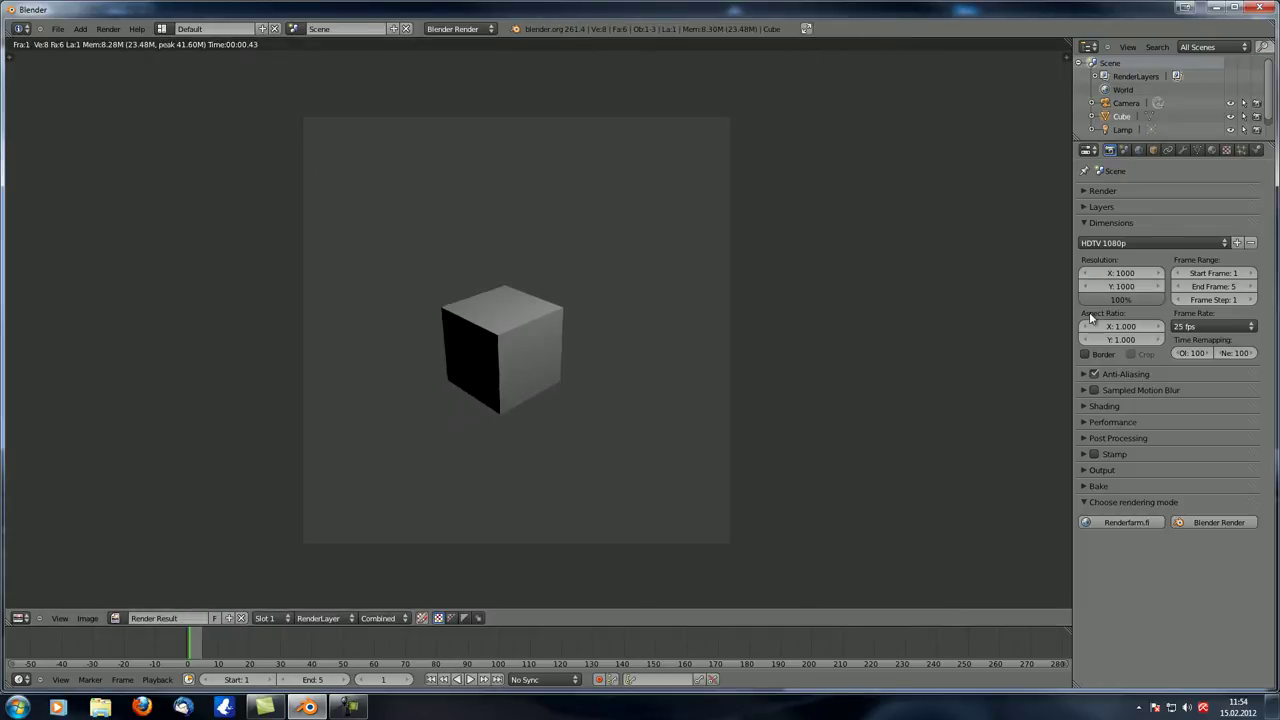
- Set the X aspect ratio to 2, render the stretched image and return to the 3D view
{"action": "left_click", "coordinate": [1122, 328]}
{"action": "type", "text": "2"}
{"action": "key", "text": "Return"}
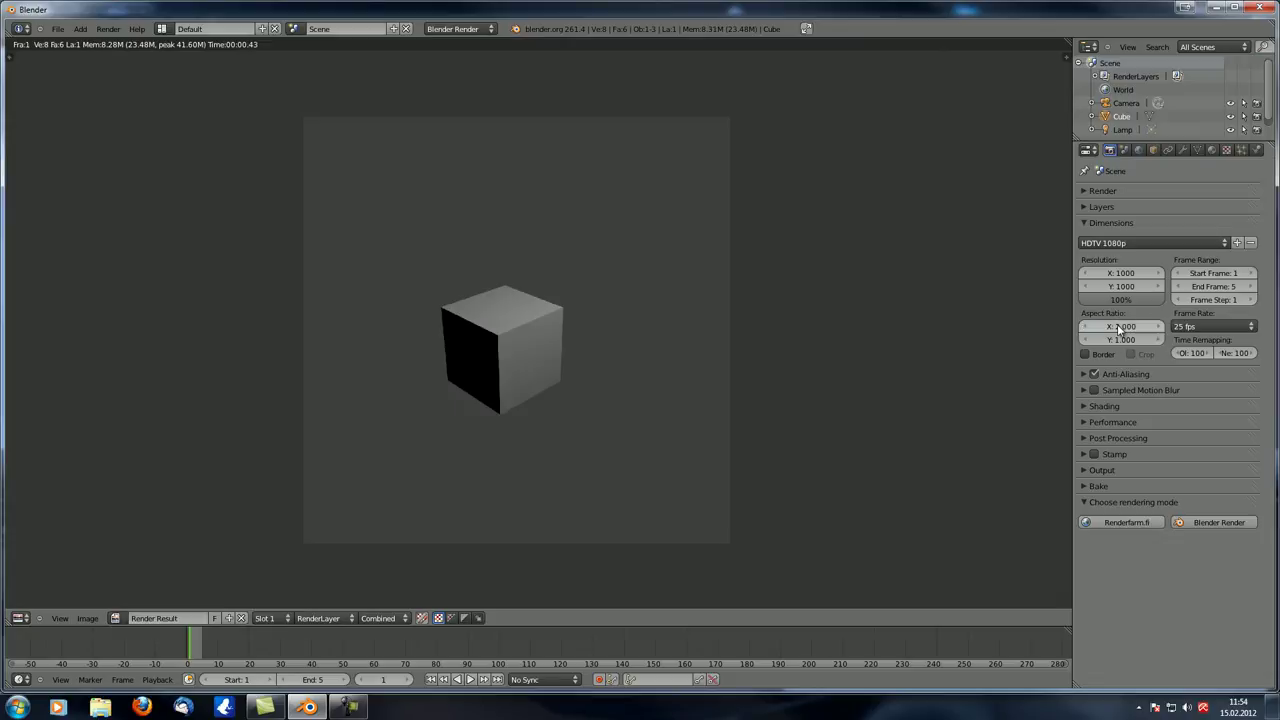
{"action": "left_click", "coordinate": [108, 28]}
{"action": "left_click", "coordinate": [130, 41]}
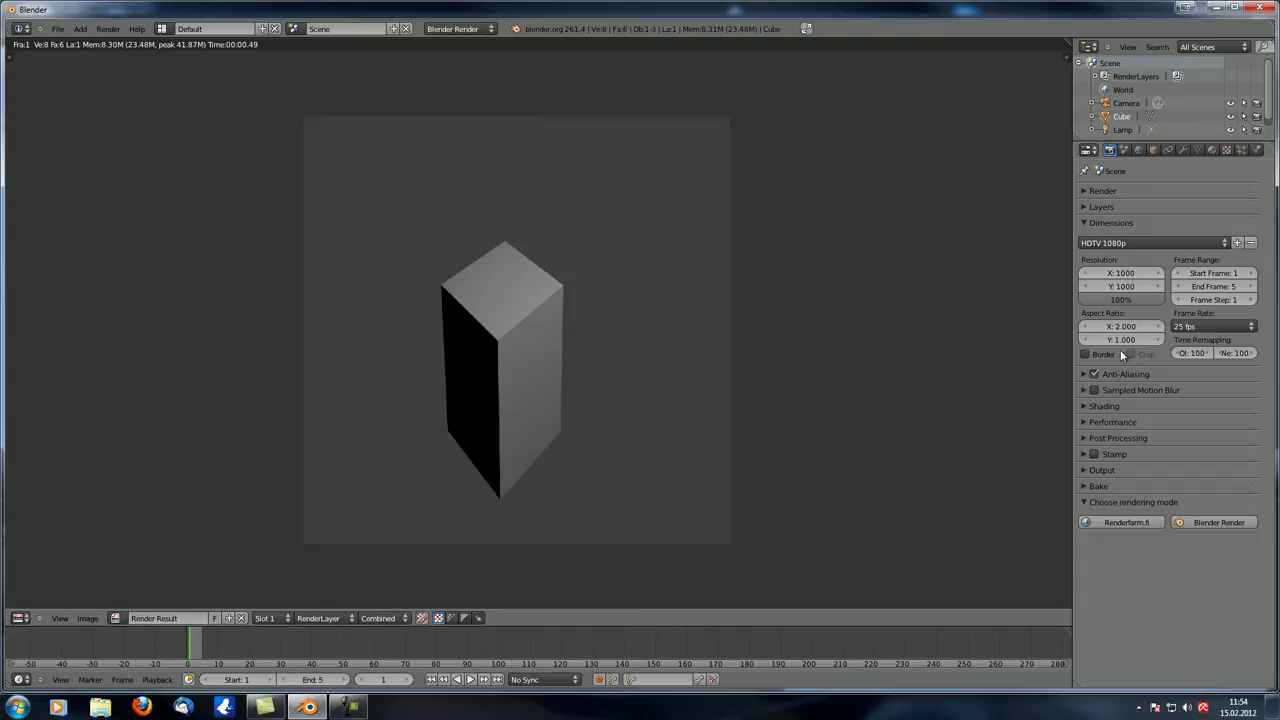
{"action": "key", "text": "Escape"}
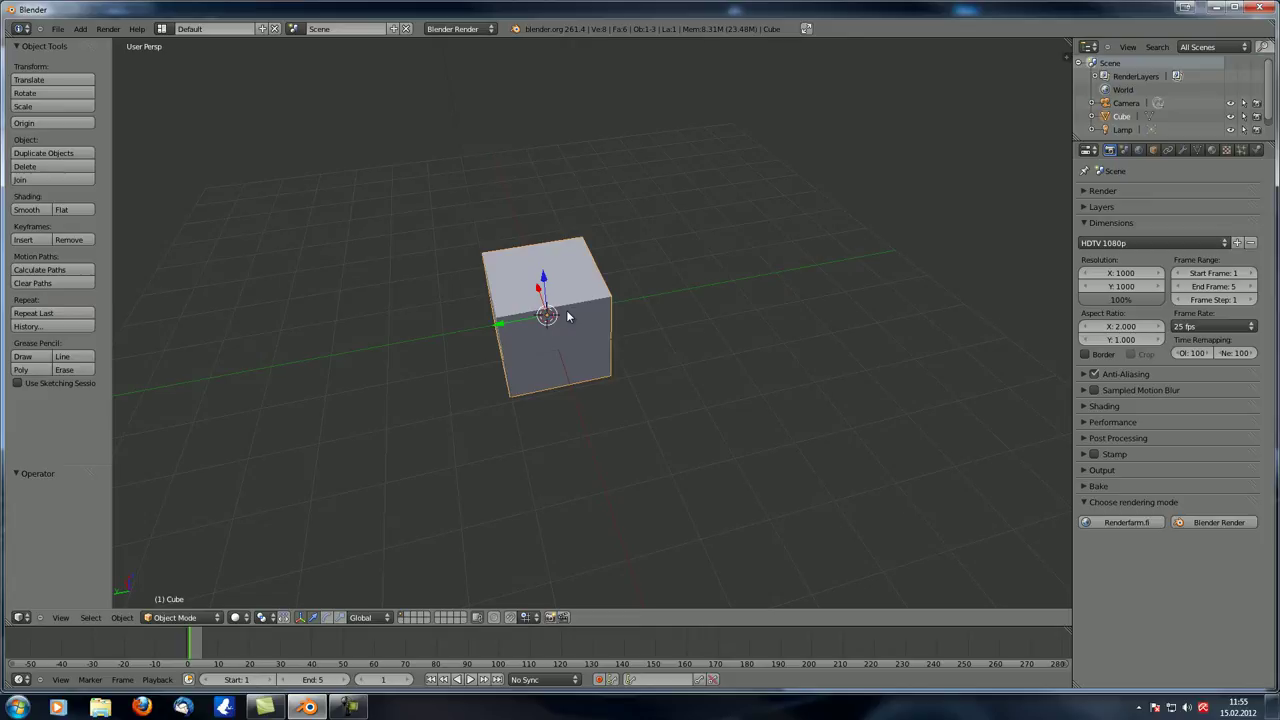
- Look through the camera and compare its frame with the X aspect ratio set to 1 and to 2
{"action": "key", "text": "KP_0"}
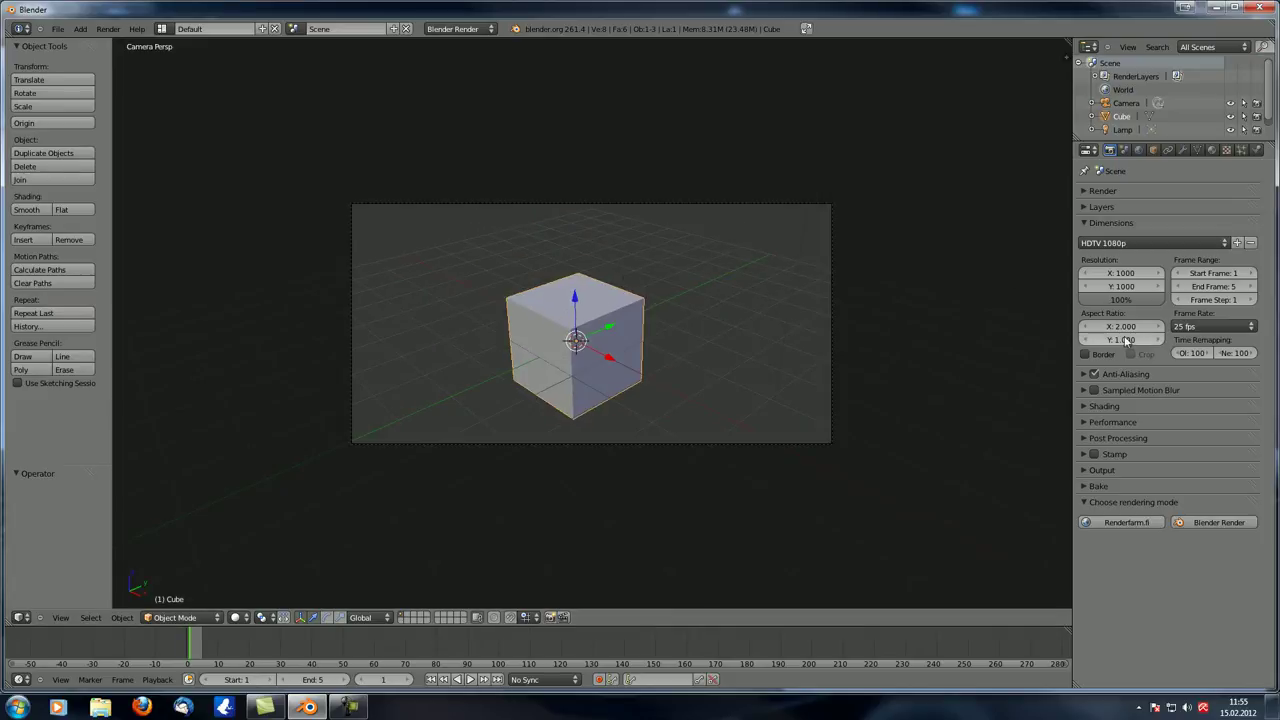
{"action": "left_click", "coordinate": [1122, 326]}
{"action": "type", "text": "1"}
{"action": "key", "text": "Return"}
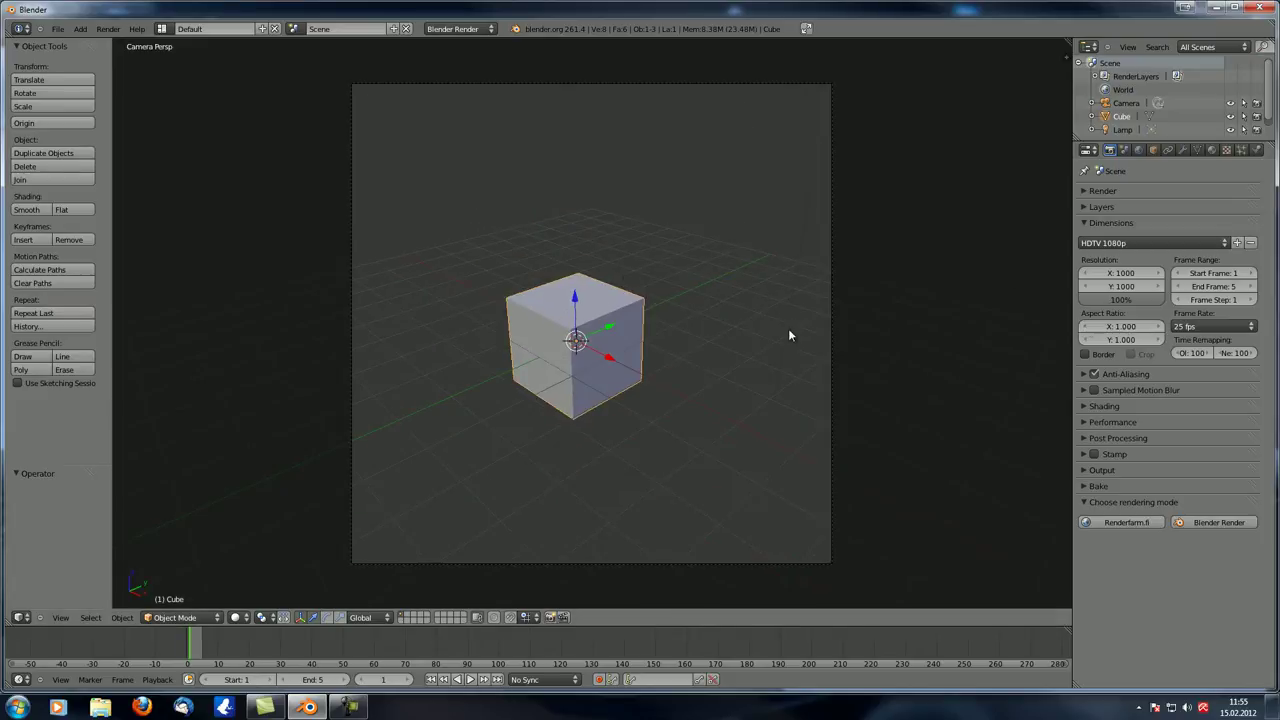
{"action": "left_click", "coordinate": [1122, 326]}
{"action": "type", "text": "2"}
{"action": "key", "text": "Return"}
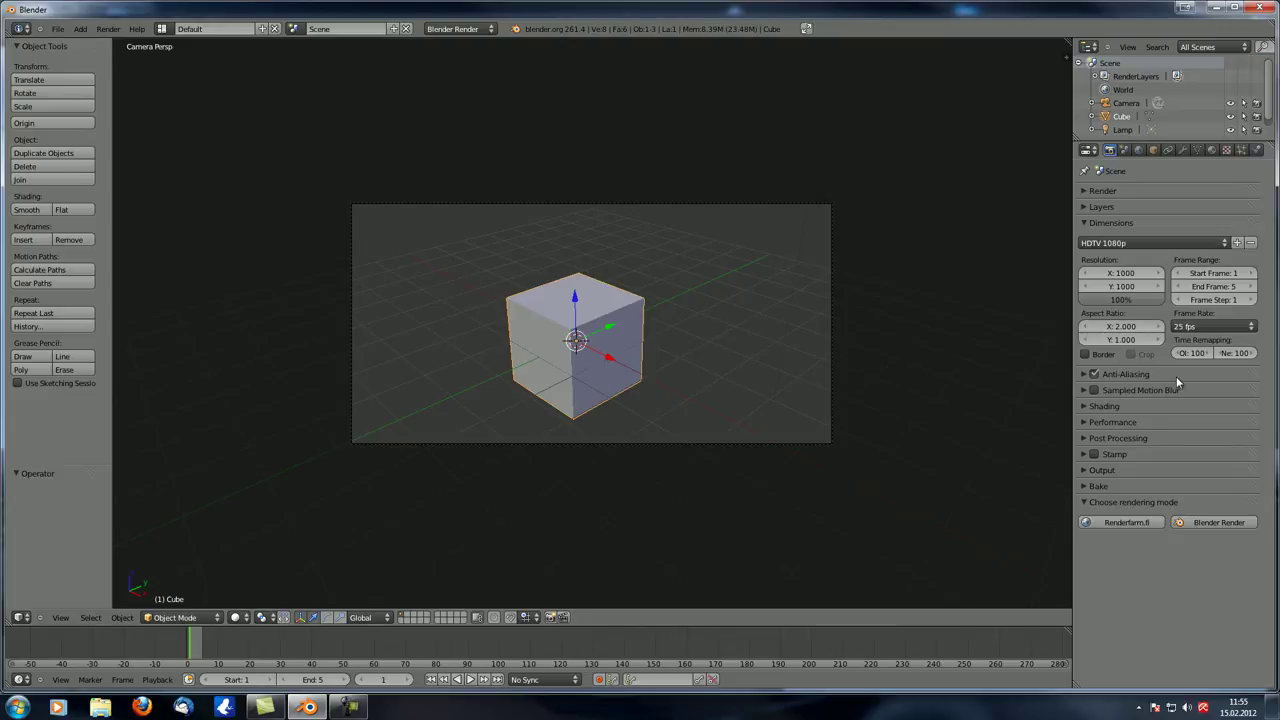
- Try rendering with Border and Crop enabled, return to the 3D view and disable Border
{"action": "left_click", "coordinate": [1097, 352]}
{"action": "left_click", "coordinate": [1131, 354]}
{"action": "key", "text": "F12"}
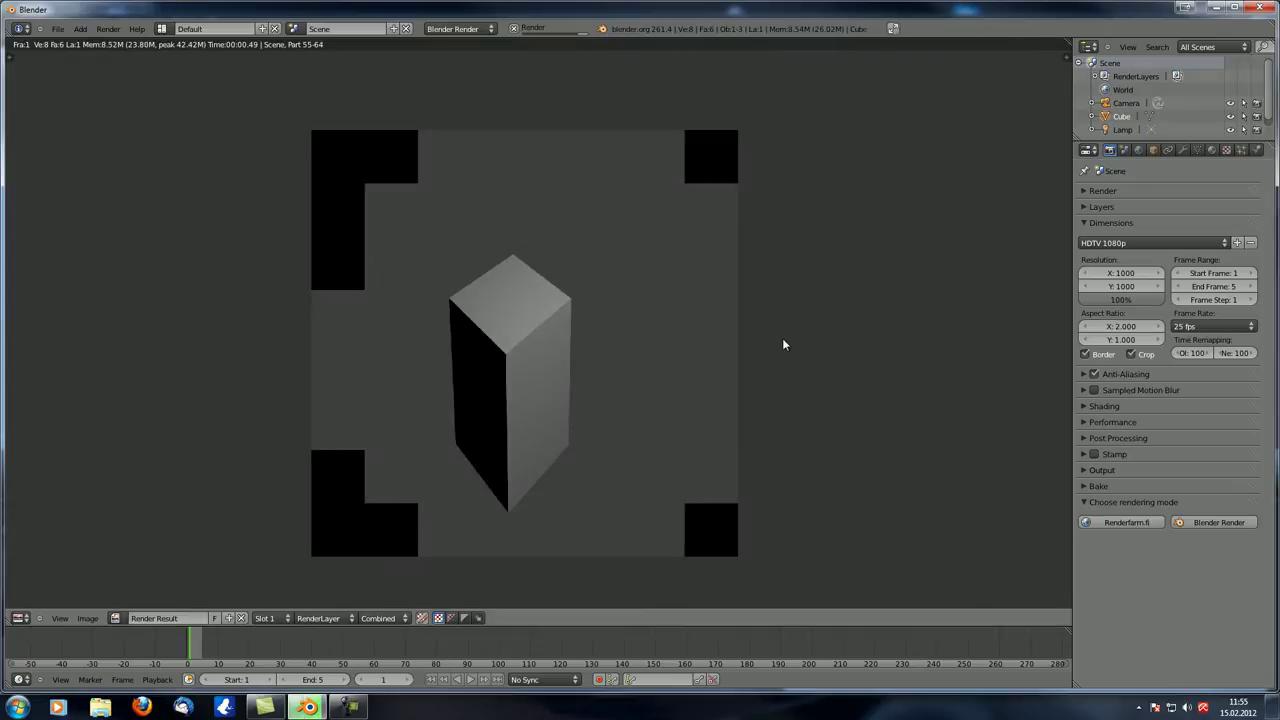
{"action": "key", "text": "Escape"}
{"action": "left_click", "coordinate": [1085, 354]}
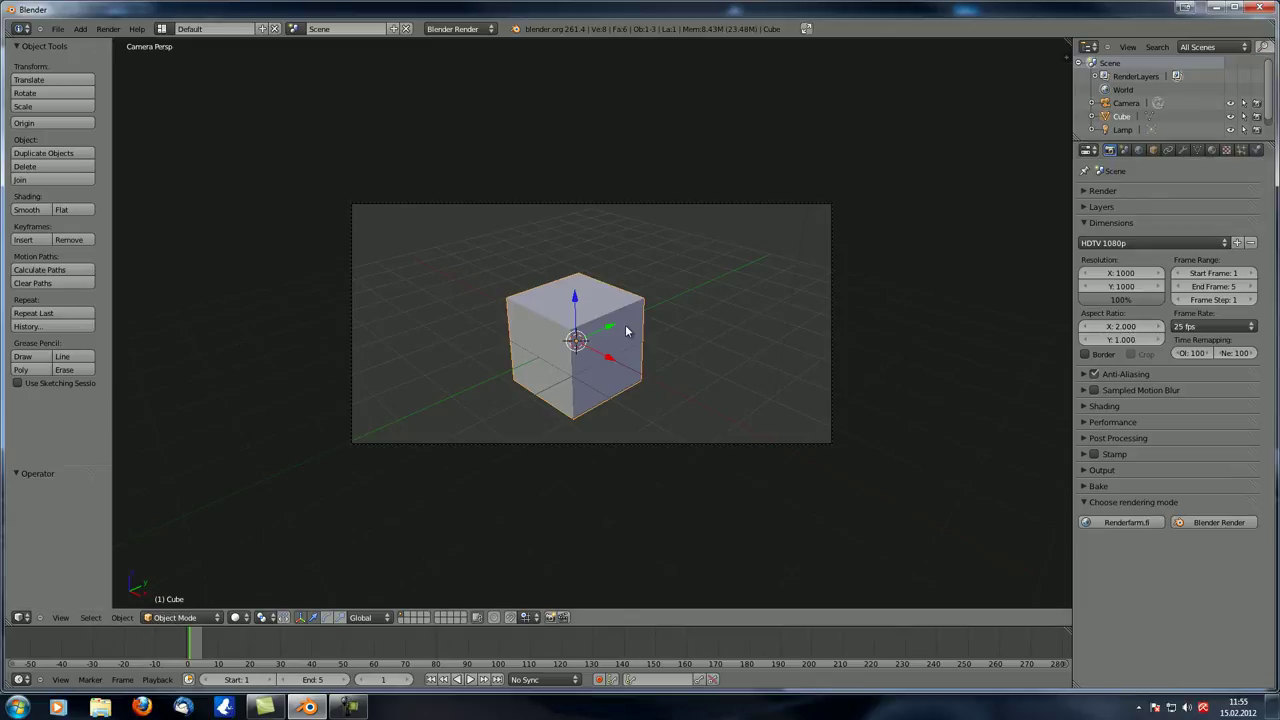
- Set the X aspect ratio back to 1 while looking through the camera
{"action": "middle_click_drag", "start_coordinate": [640, 327], "coordinate": [608, 268], "text": "shift"}
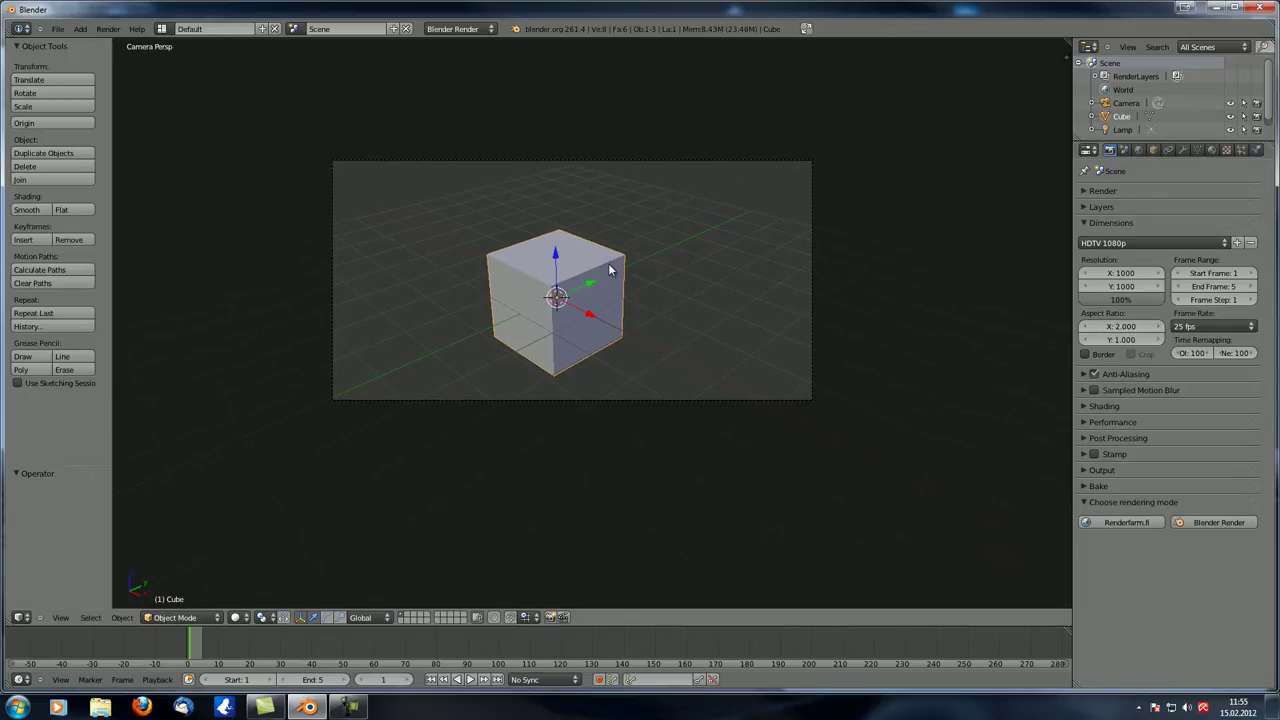
{"action": "left_click", "coordinate": [1120, 326]}
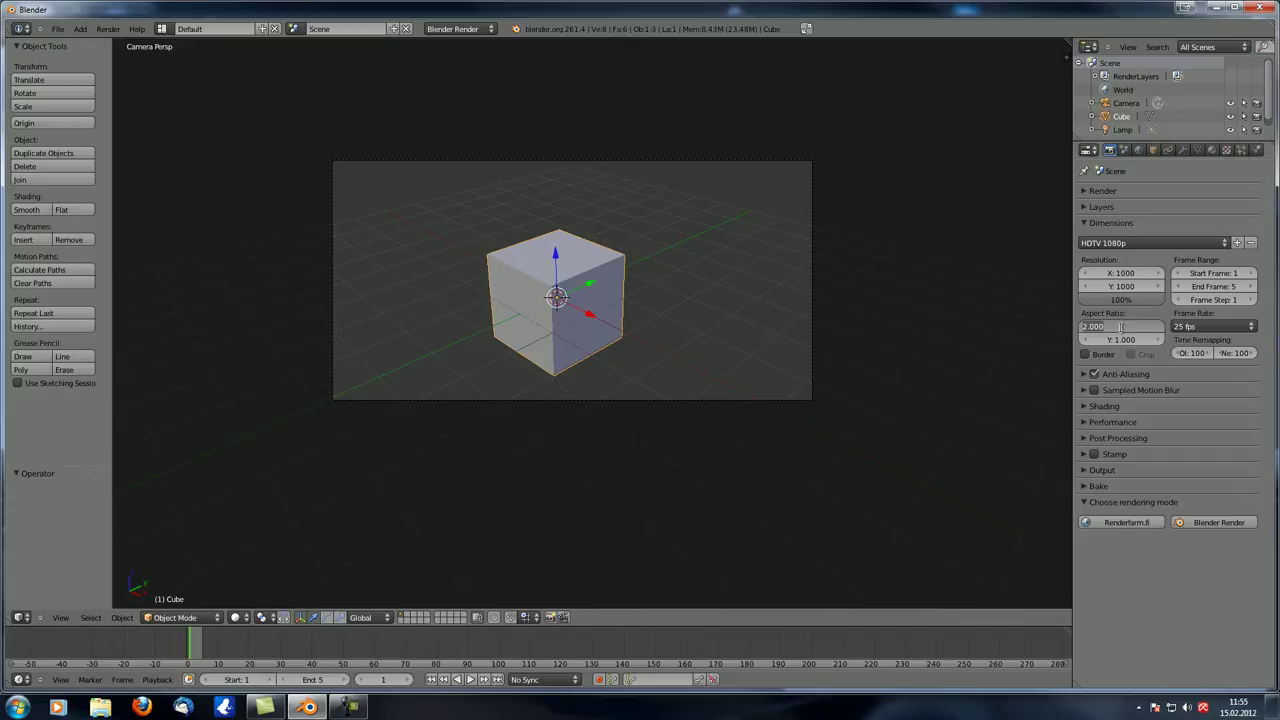
{"action": "type", "text": "1"}
{"action": "key", "text": "Return"}
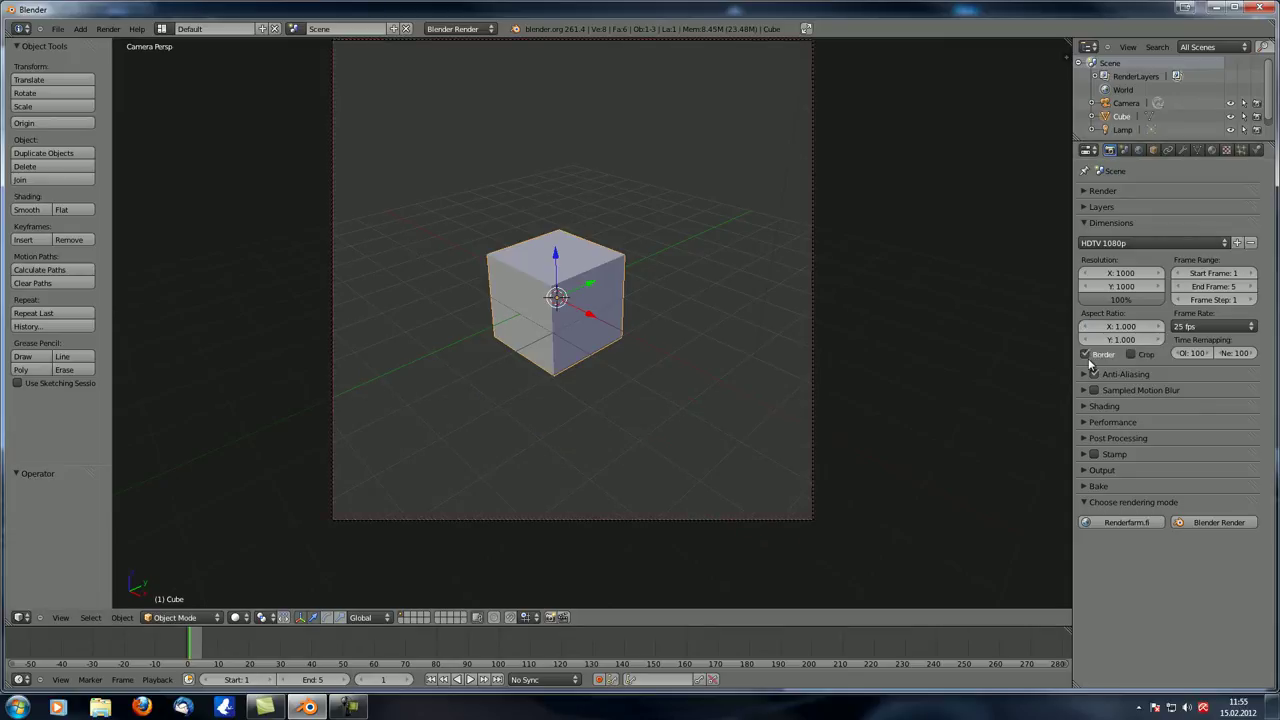
- Draw a render border over the upper right part of the cube in the camera view
{"action": "scroll", "coordinate": [680, 337], "scroll_direction": "down", "scroll_amount": 4}
{"action": "scroll", "coordinate": [640, 310], "scroll_direction": "up", "scroll_amount": 4}
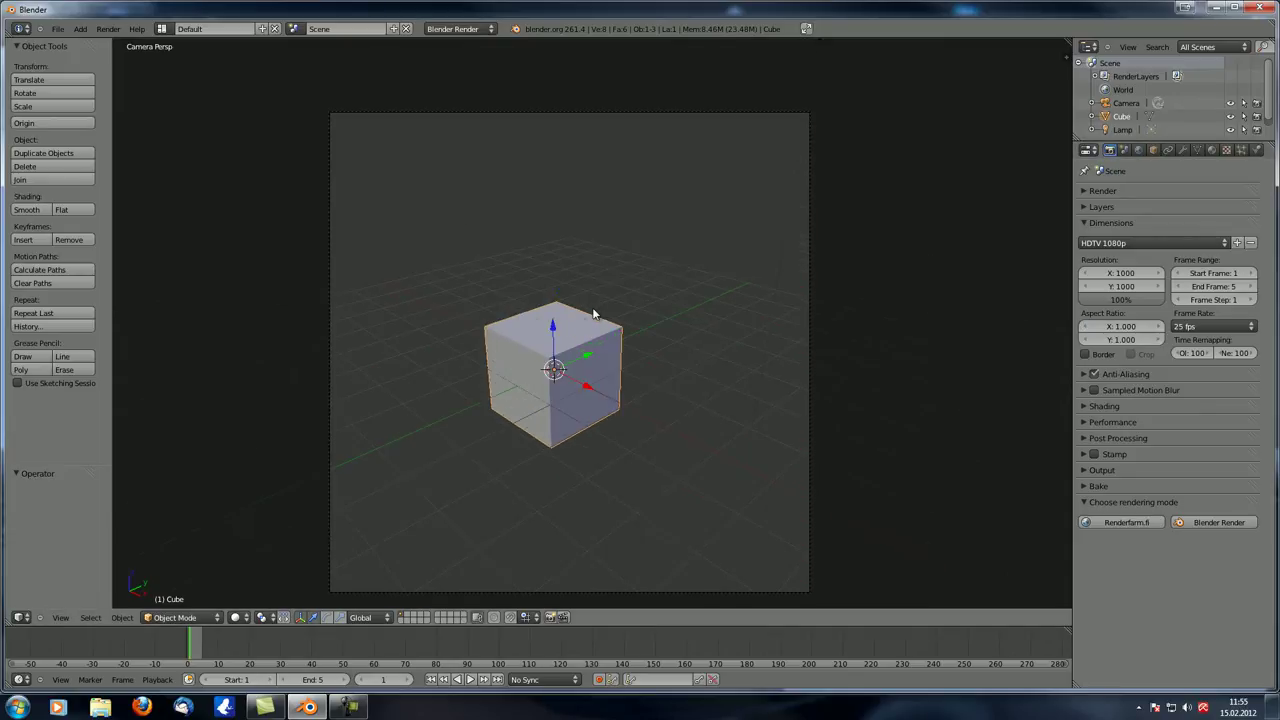
{"action": "key", "text": "b"}
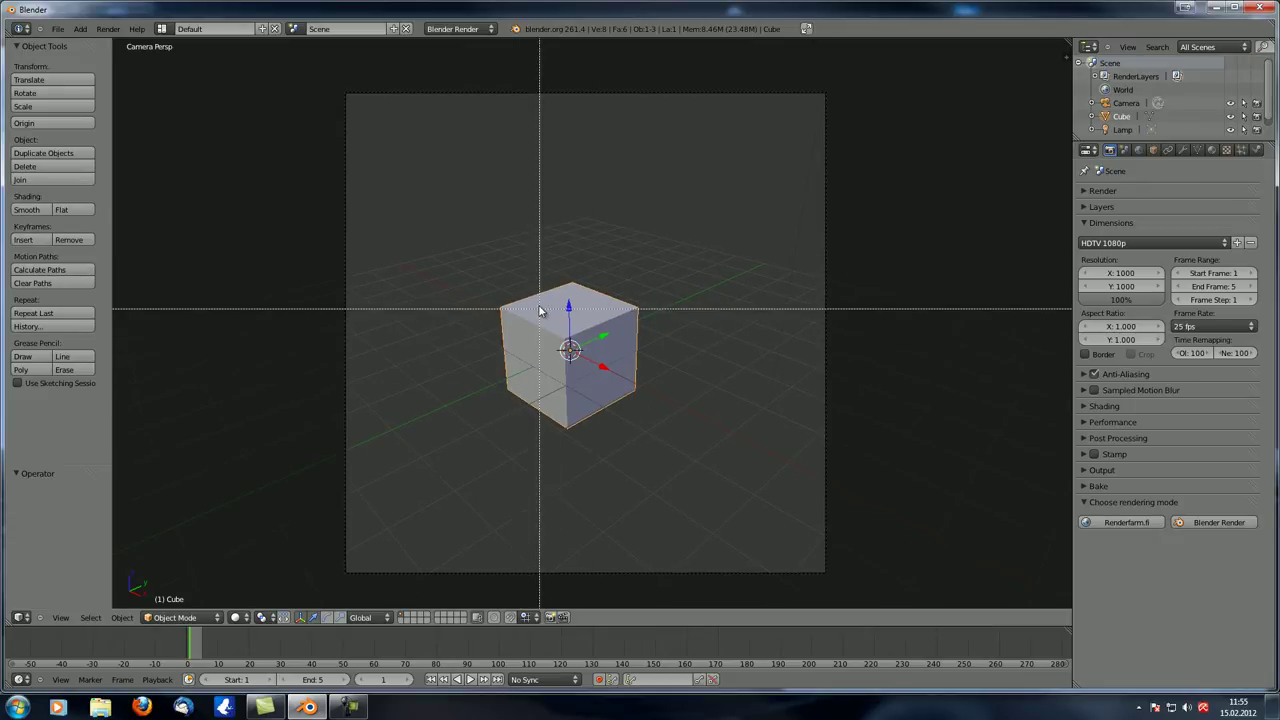
{"action": "left_click_drag", "start_coordinate": [551, 298], "coordinate": [668, 356]}
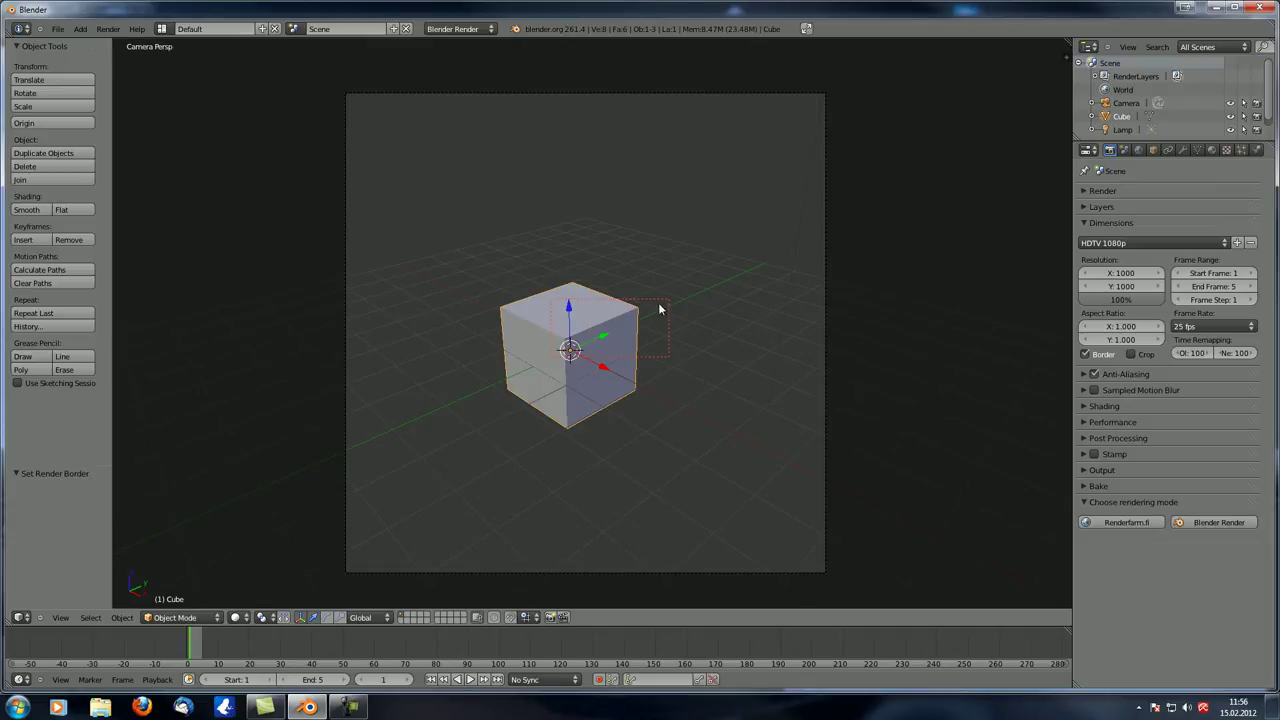
- Redraw the render border around the cube's upper part, and clear it by enclosing the whole camera frame
{"action": "key", "text": "shift+b"}
{"action": "left_click_drag", "start_coordinate": [509, 276], "coordinate": [529, 278]}
{"action": "key", "text": "shift+b"}
{"action": "key", "text": "Escape"}
{"action": "key", "text": "shift+b"}
{"action": "left_click_drag", "start_coordinate": [512, 263], "coordinate": [617, 300]}
{"action": "key", "text": "shift+b"}
{"action": "left_click_drag", "start_coordinate": [304, 62], "coordinate": [857, 600]}
- Draw a render border across the cube's upper right corner, render that region and return to the camera view
{"action": "key", "text": "shift+b"}
{"action": "left_click_drag", "start_coordinate": [560, 301], "coordinate": [660, 360]}
{"action": "key", "text": "F12"}
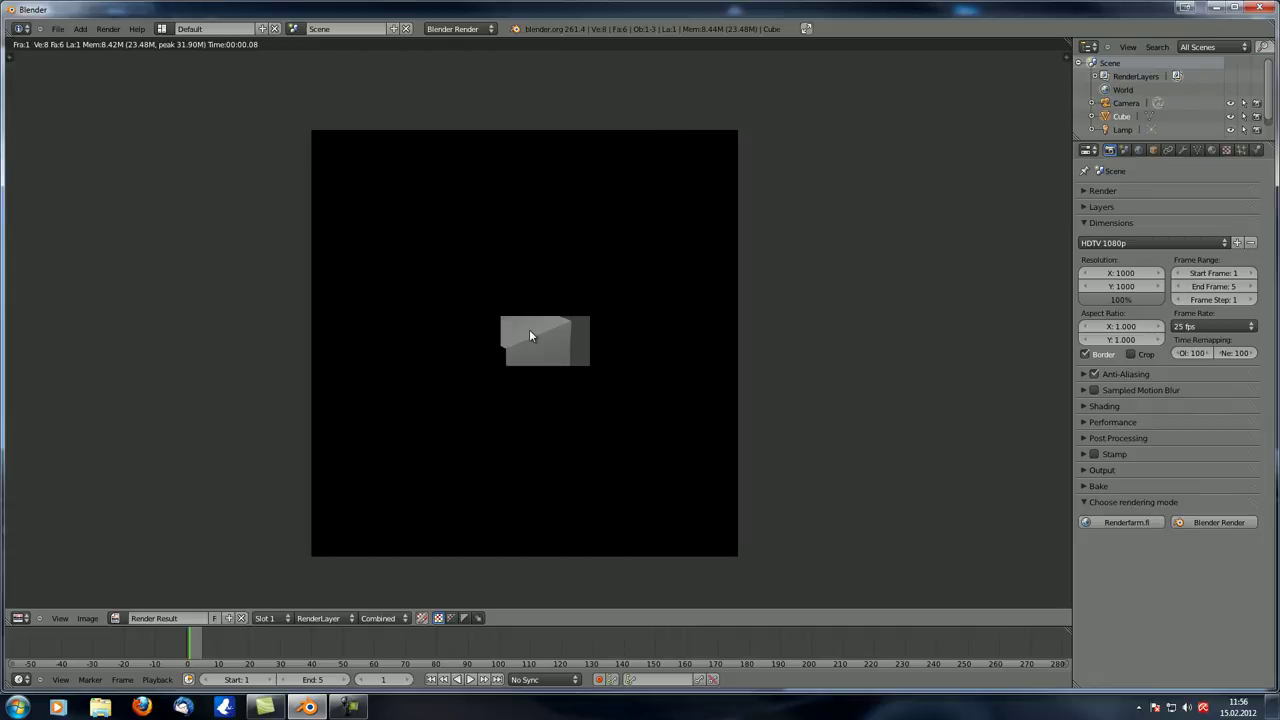
{"action": "key", "text": "Escape"}
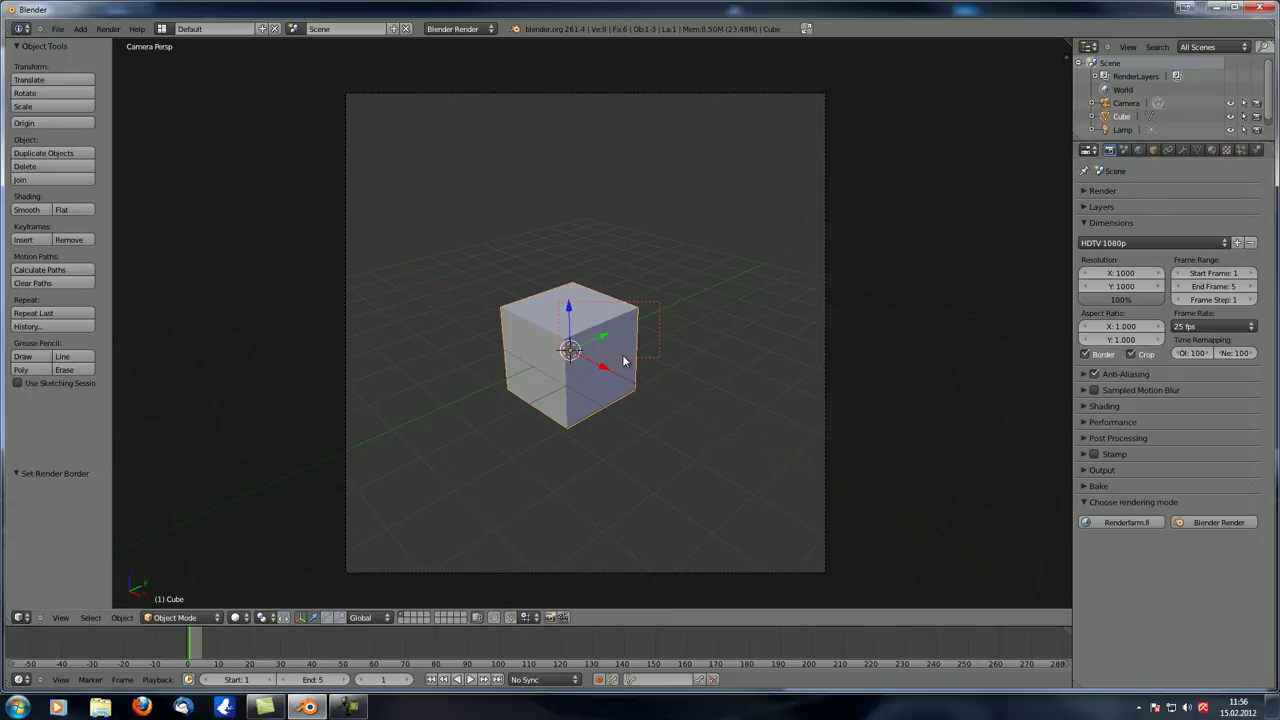
- Render the image cropped to the render border, turn Crop off again and return to the camera view
{"action": "key", "text": "F12"}
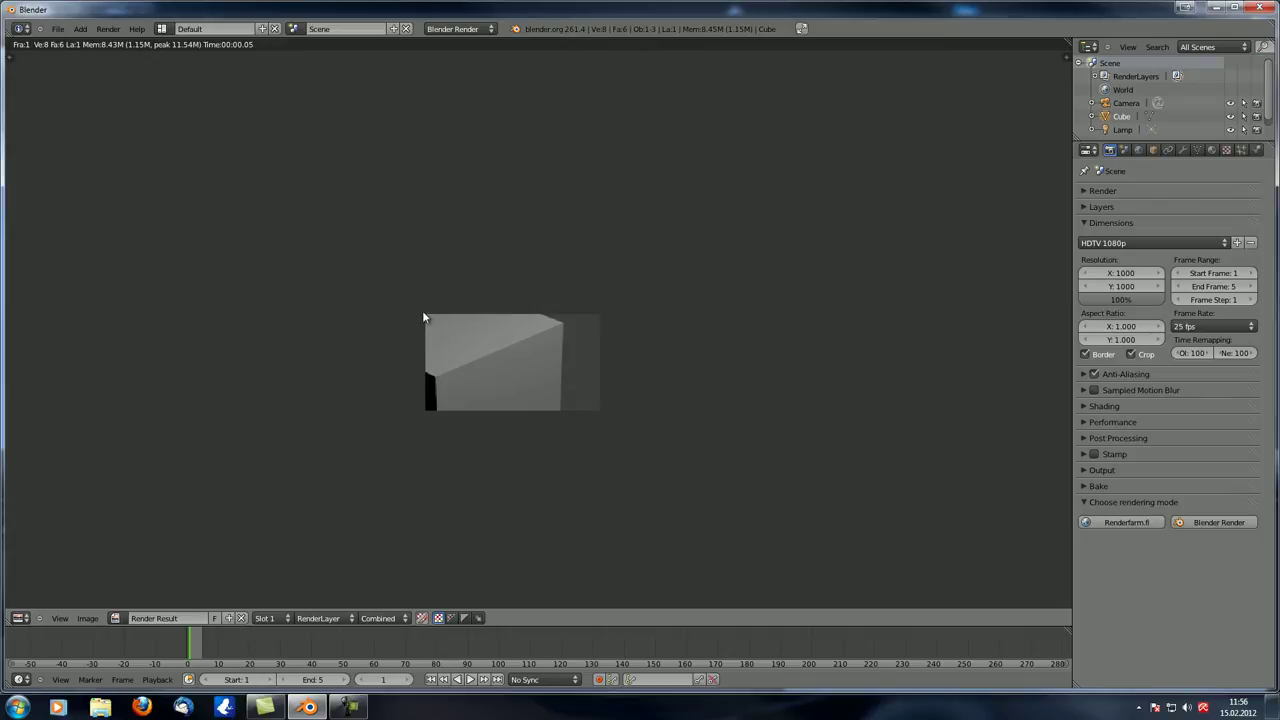
{"action": "left_click", "coordinate": [1131, 354]}
{"action": "scroll", "coordinate": [651, 335], "scroll_direction": "down", "scroll_amount": 2}
{"action": "middle_click_drag", "start_coordinate": [651, 335], "coordinate": [672, 312]}
{"action": "key", "text": "Escape"}
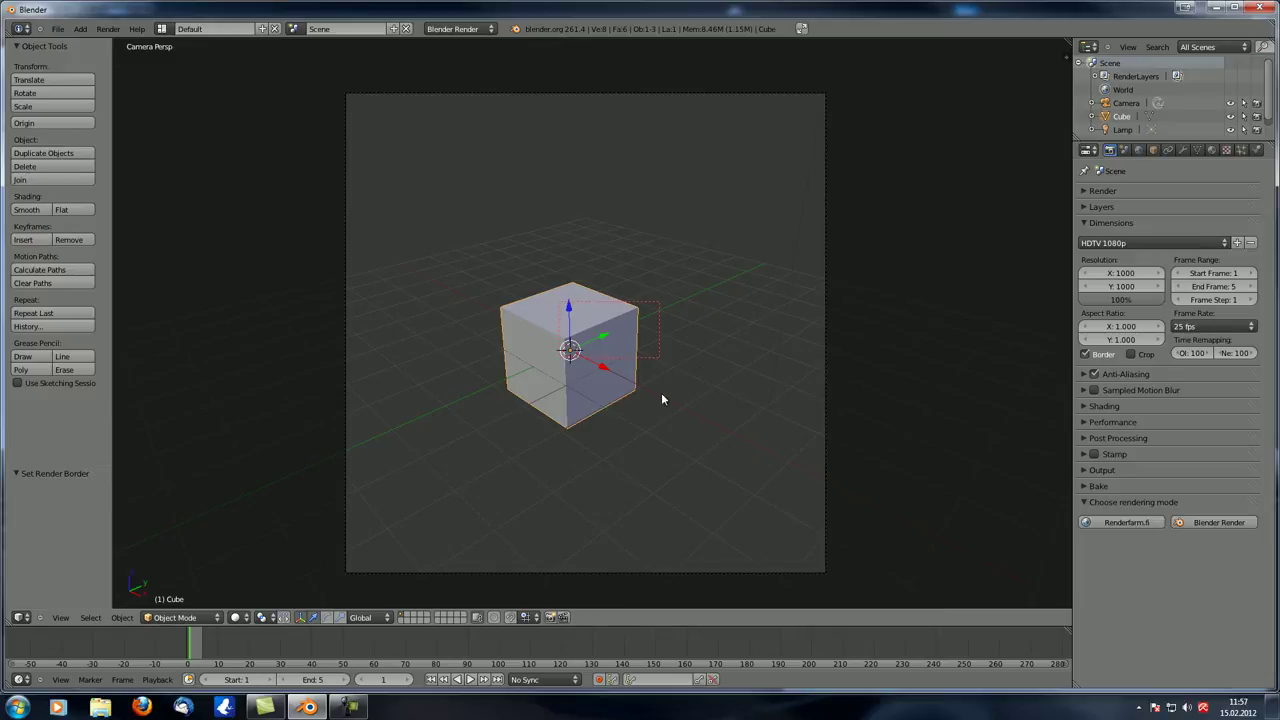
- Clear the render border in the camera view by drawing it around the entire camera frame
{"action": "mouse_move", "coordinate": [577, 373]}
{"action": "middle_mouse_down"}
{"action": "mouse_move", "coordinate": [571, 361]}
{"action": "mouse_move", "coordinate": [596, 375]}
{"action": "middle_mouse_up"}
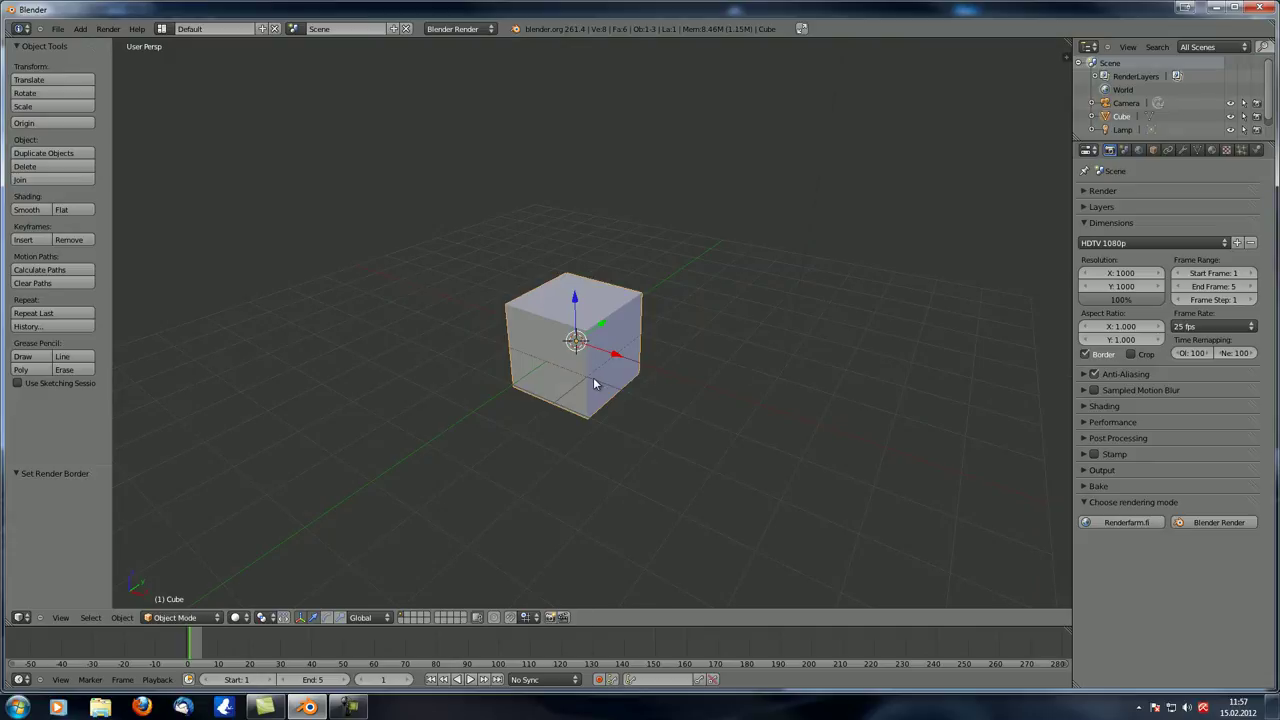
{"action": "key", "text": "KP_0"}
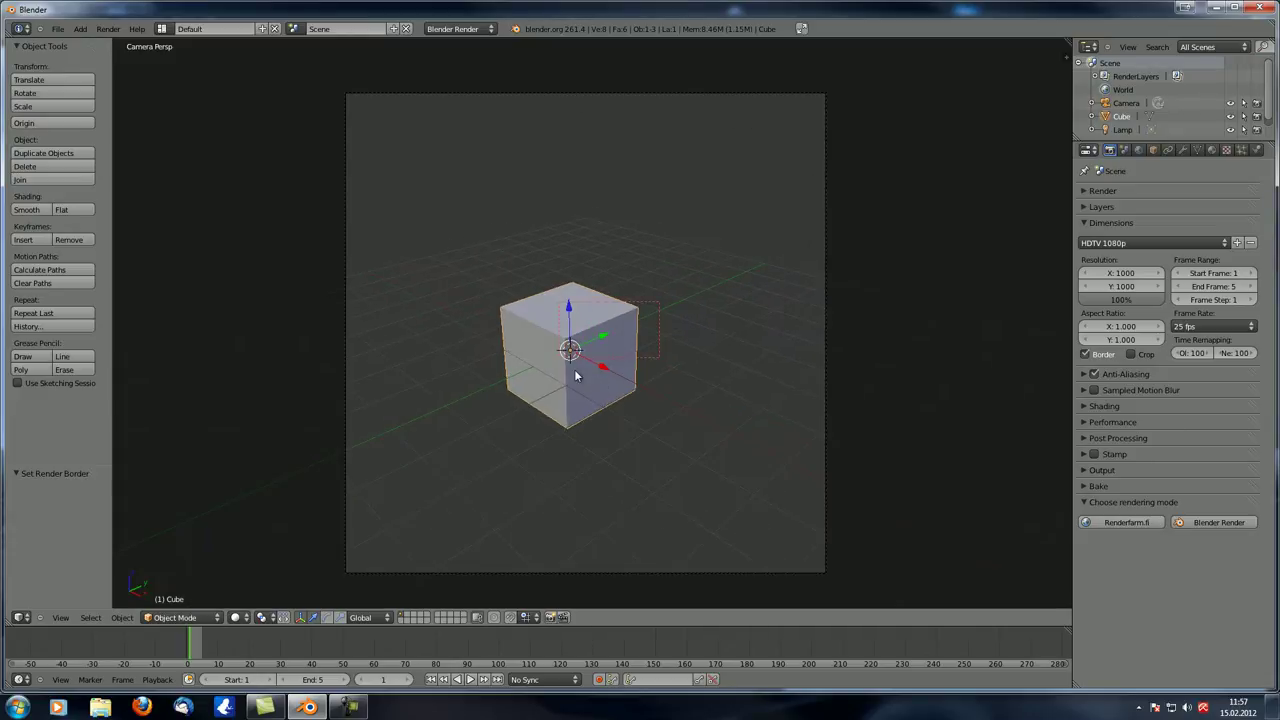
{"action": "key", "text": "shift+b"}
{"action": "left_click_drag", "start_coordinate": [315, 63], "coordinate": [879, 581]}
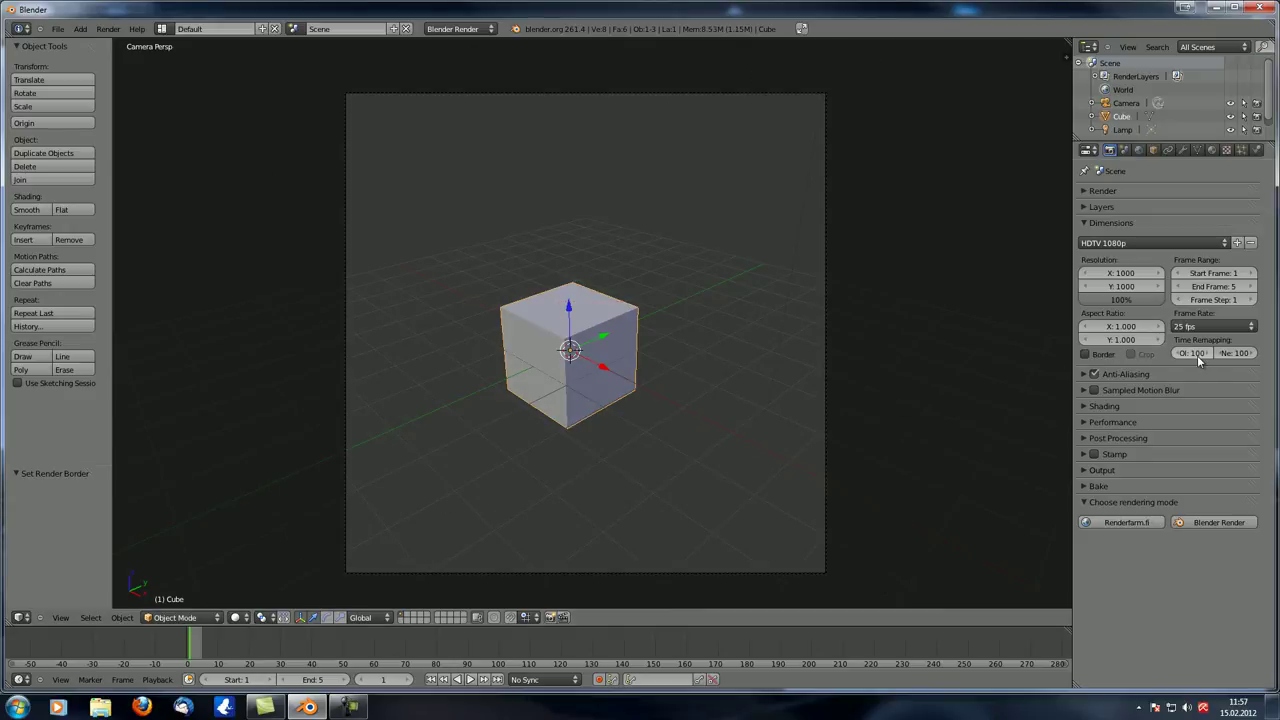
- Leave the camera view, enlarge the timeline area and start the animation playback
{"action": "middle_click_drag", "start_coordinate": [960, 372], "coordinate": [515, 362]}
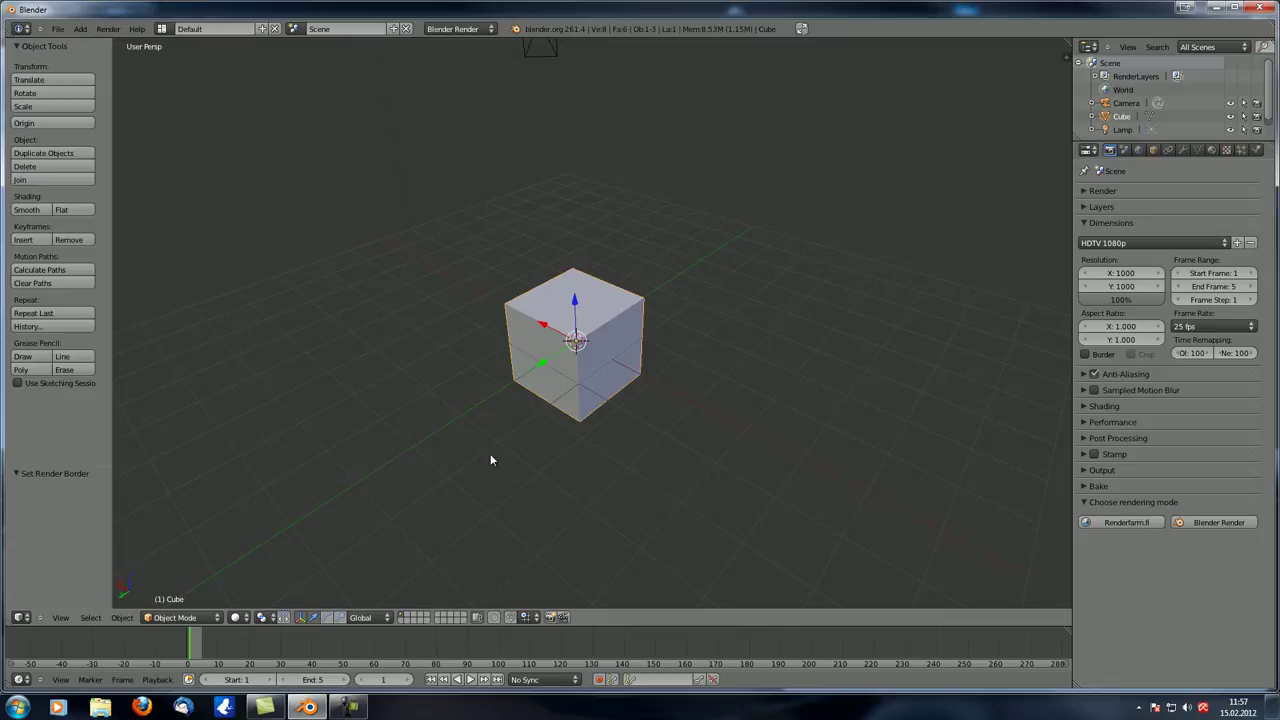
{"action": "left_click_drag", "start_coordinate": [472, 627], "coordinate": [340, 535]}
{"action": "key", "text": "alt+a"}
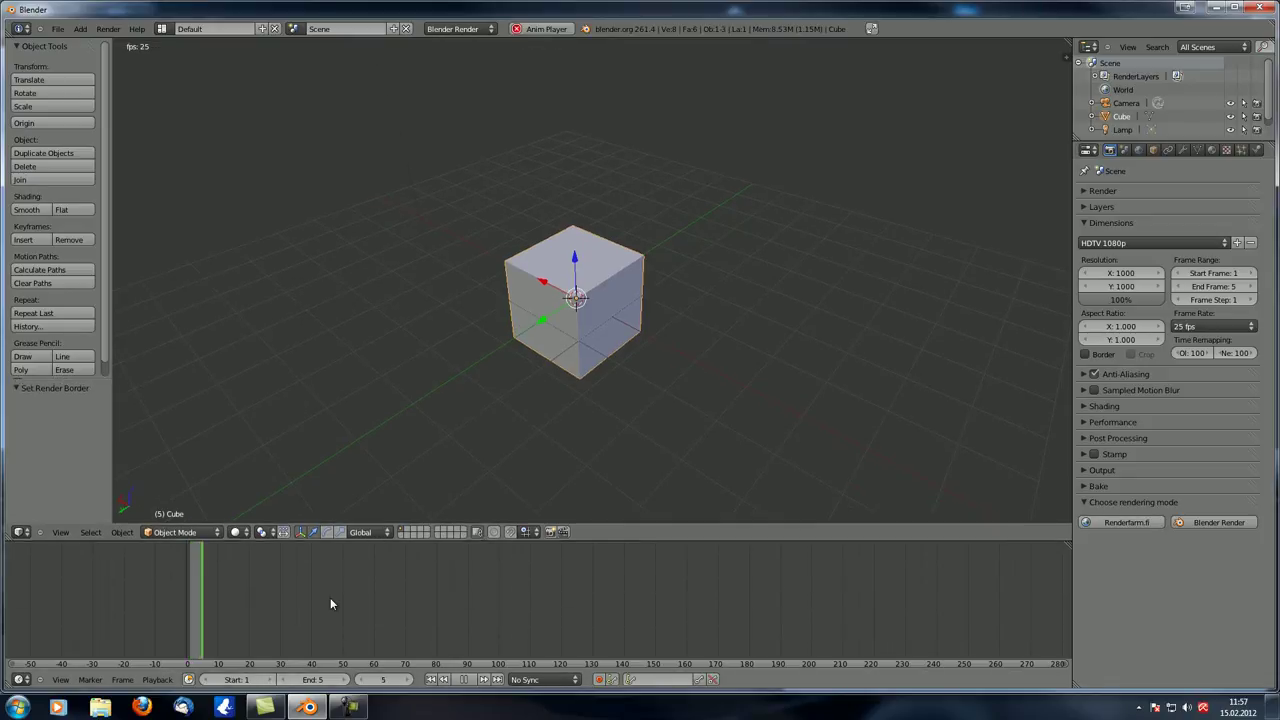
- Set the animation's end frame to 1000 while it plays
{"action": "double_click", "coordinate": [312, 680]}
{"action": "type", "text": "10"}
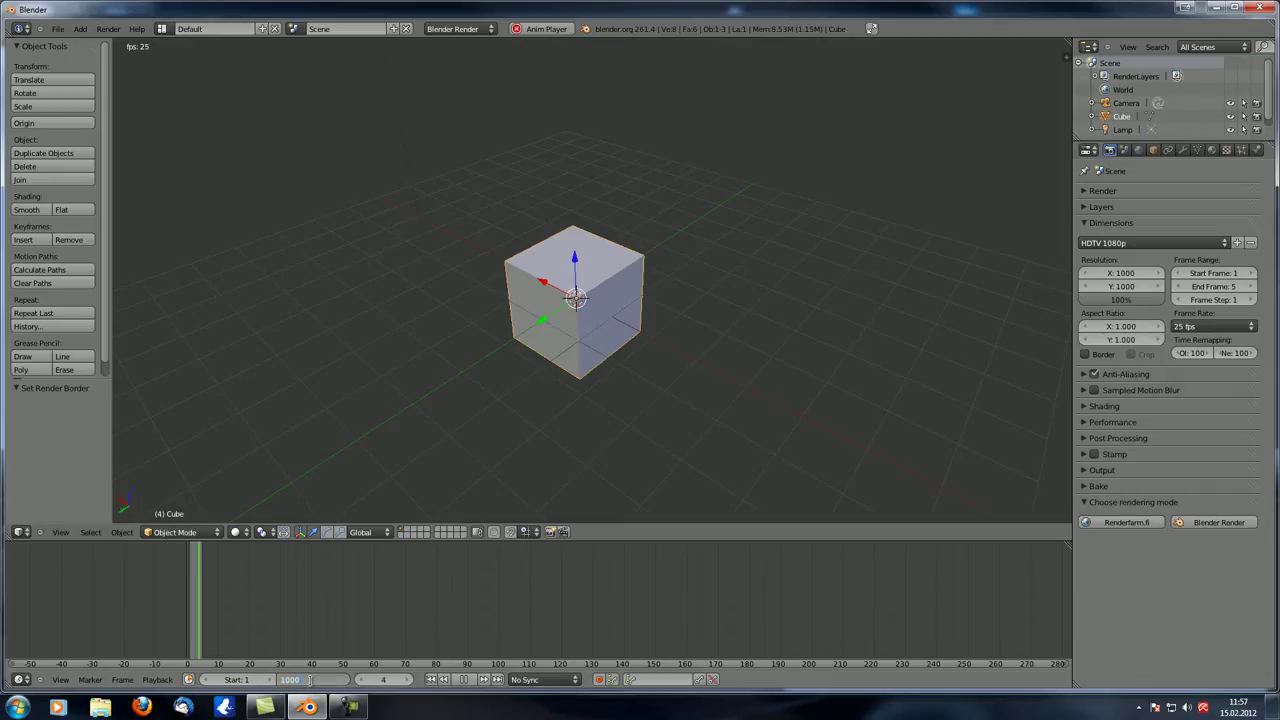
{"action": "type", "text": "00"}
{"action": "key", "text": "Return"}
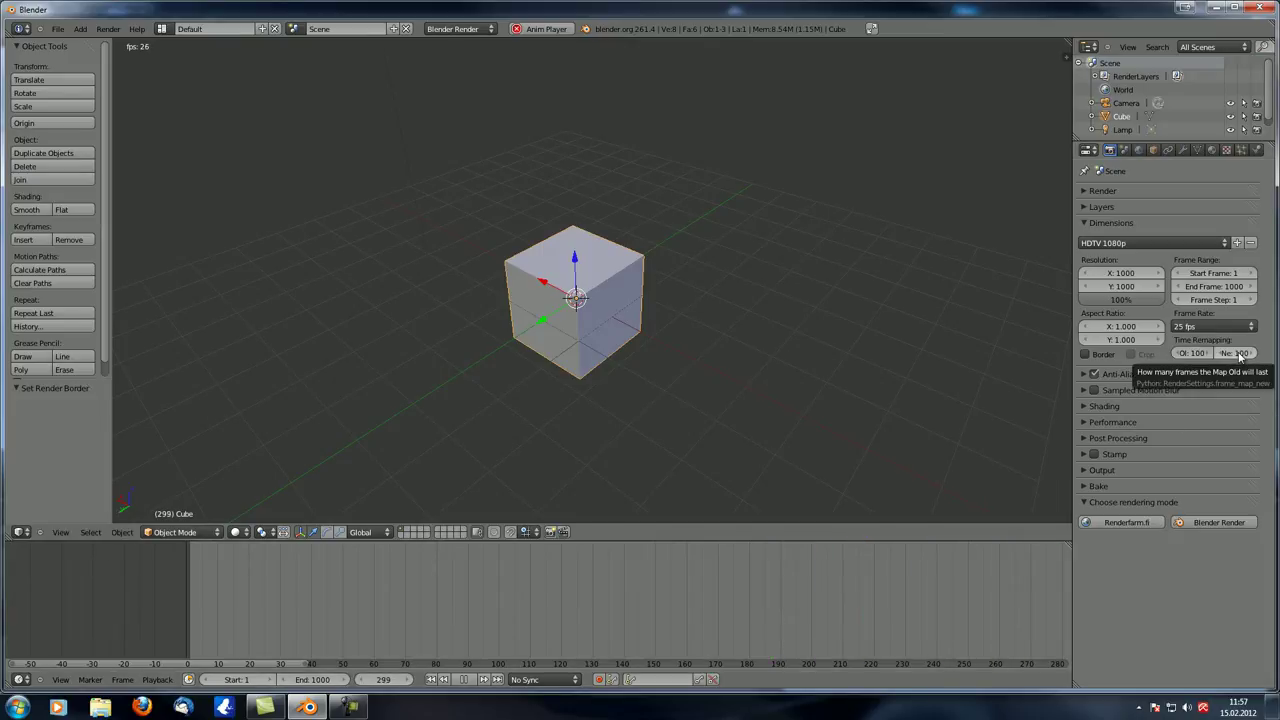
- Try a new time remapping value of 200 against the old 100, and change it to 50
{"action": "left_click", "coordinate": [1238, 354]}
{"action": "type", "text": "200"}
{"action": "key", "text": "Return"}
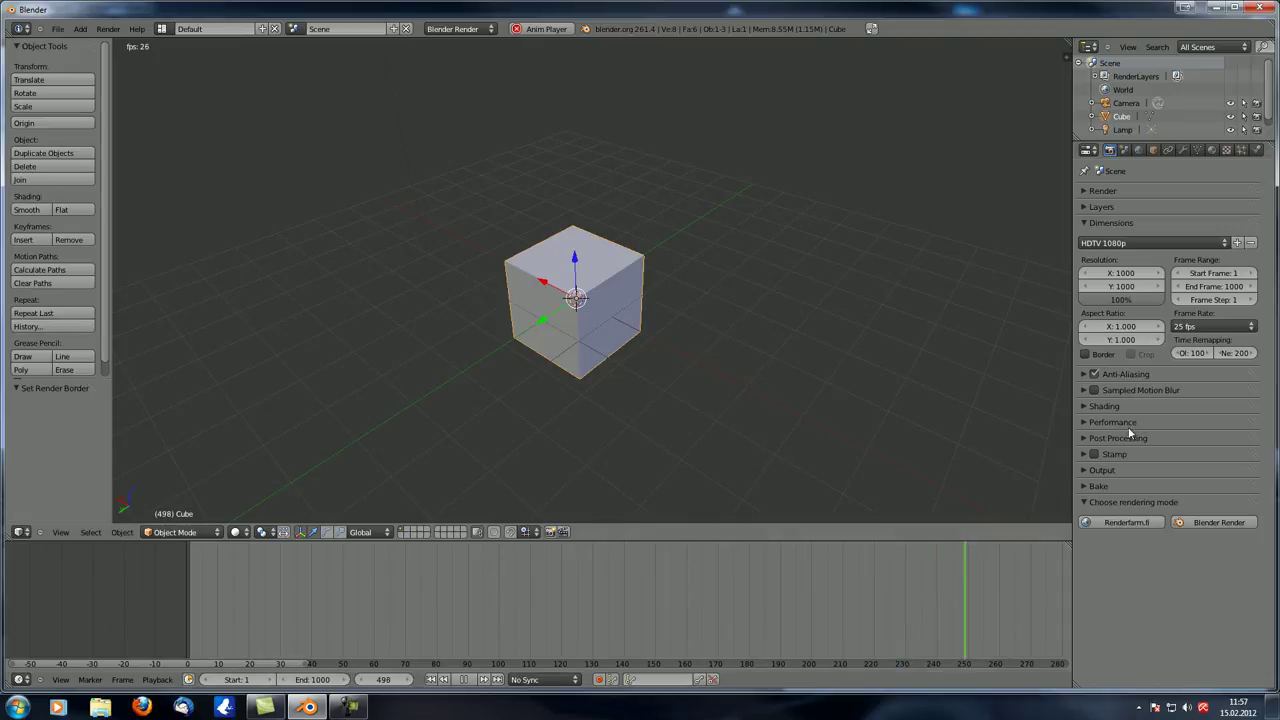
{"action": "key", "text": "Return"}
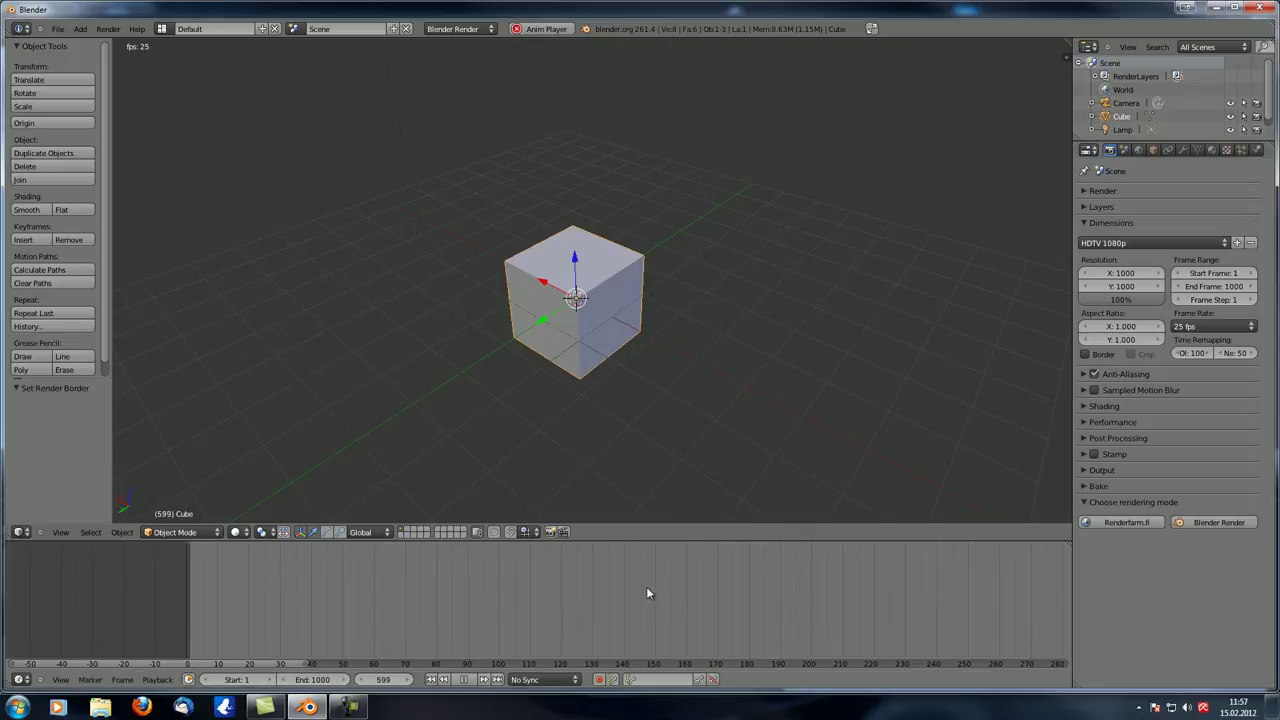
- Set the new time remapping value to 100 after checking the frame range along the timeline during playback
{"action": "scroll", "coordinate": [636, 591], "scroll_direction": "down", "scroll_amount": 3}
{"action": "scroll", "coordinate": [636, 591], "scroll_direction": "down", "scroll_amount": 4}
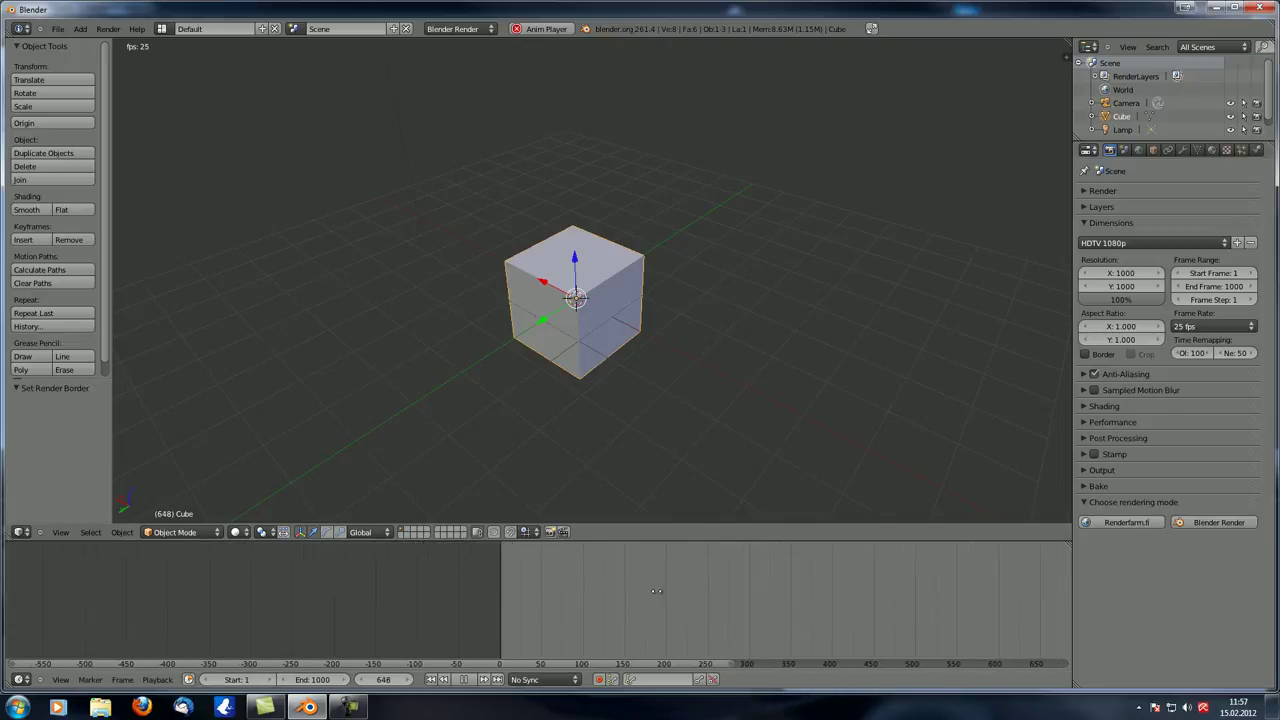
{"action": "middle_click_drag", "start_coordinate": [636, 591], "coordinate": [361, 570]}
{"action": "scroll", "coordinate": [530, 584], "scroll_direction": "down", "scroll_amount": 1}
{"action": "scroll", "coordinate": [530, 590], "scroll_direction": "up", "scroll_amount": 5}
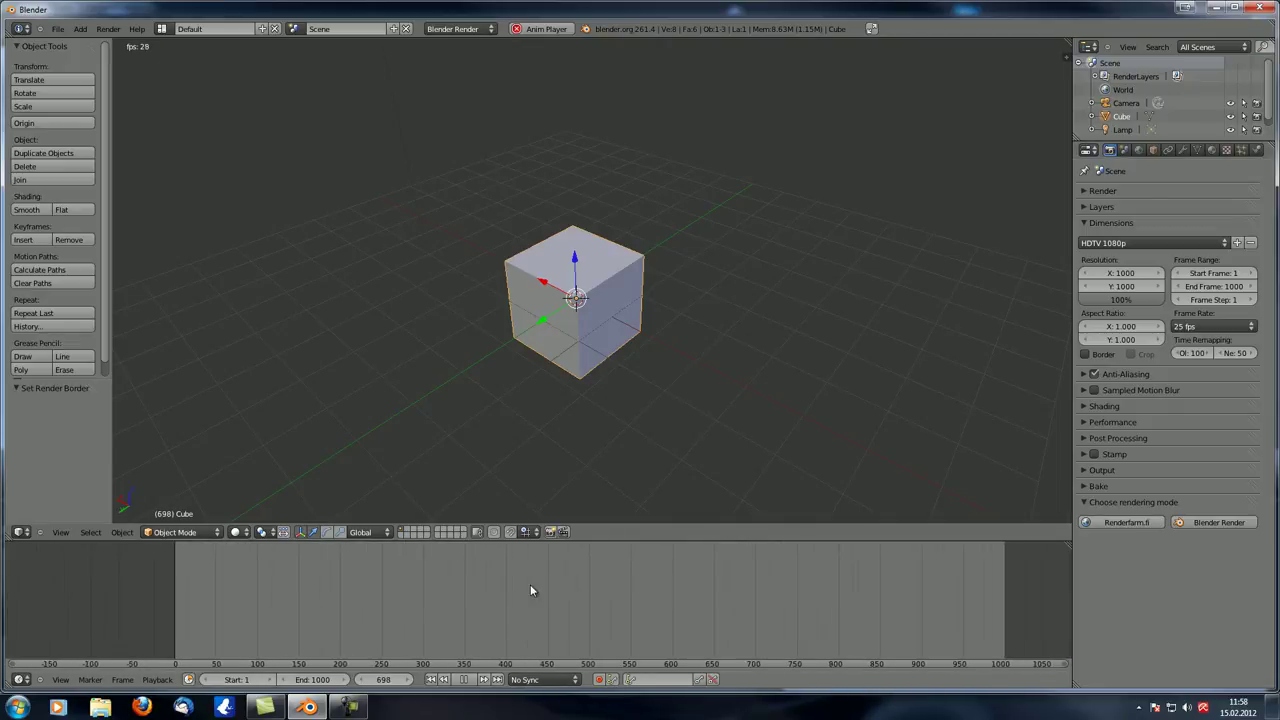
{"action": "middle_click_drag", "start_coordinate": [530, 586], "coordinate": [783, 578]}
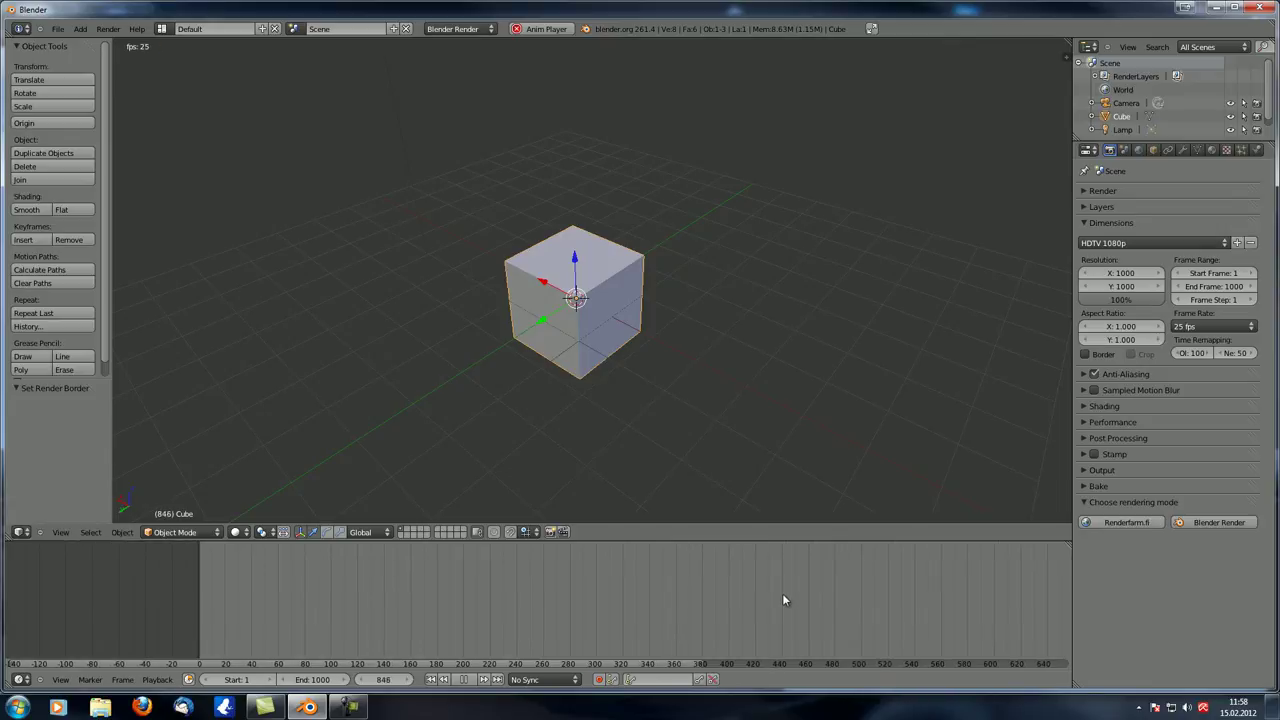
{"action": "left_click", "coordinate": [1225, 353]}
{"action": "type", "text": "100"}
{"action": "key", "text": "Return"}
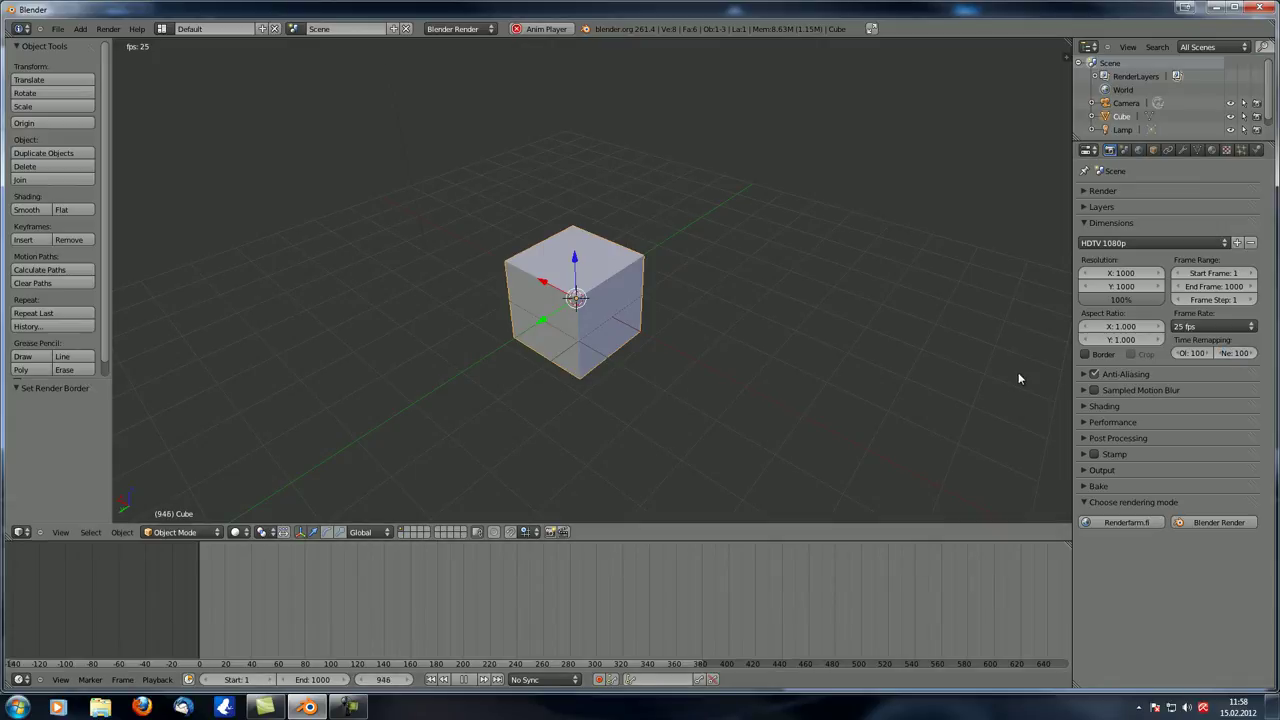
- Stop the playback at the first frame and expand the Anti-Aliasing settings in place of the Dimensions settings
{"action": "left_click", "coordinate": [1085, 223]}
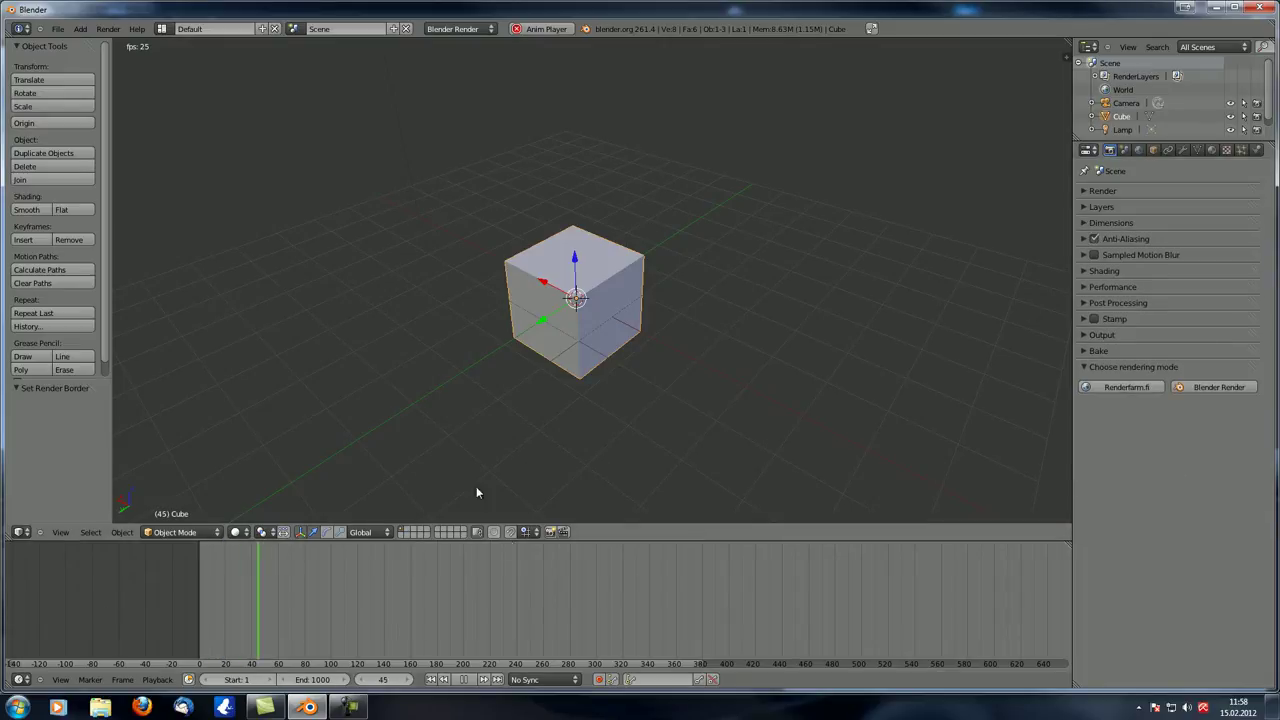
{"action": "left_click", "coordinate": [463, 680]}
{"action": "left_click", "coordinate": [431, 680]}
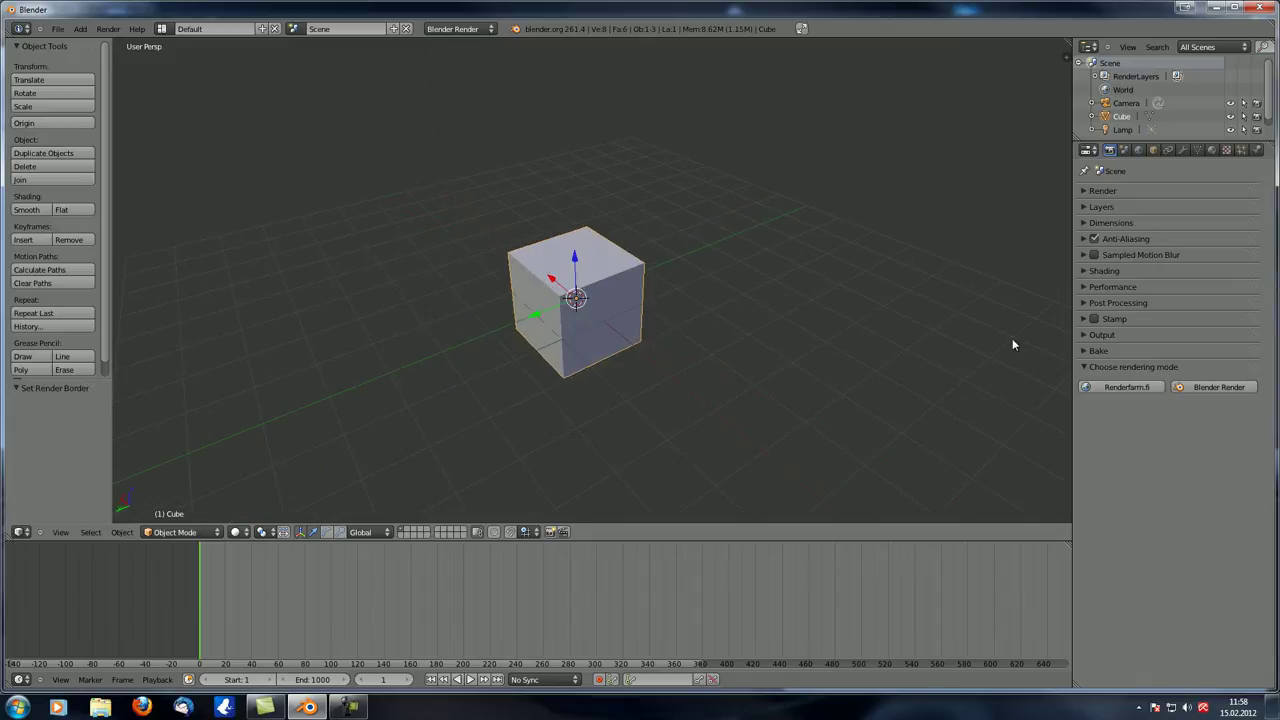
{"action": "left_click", "coordinate": [1083, 239]}
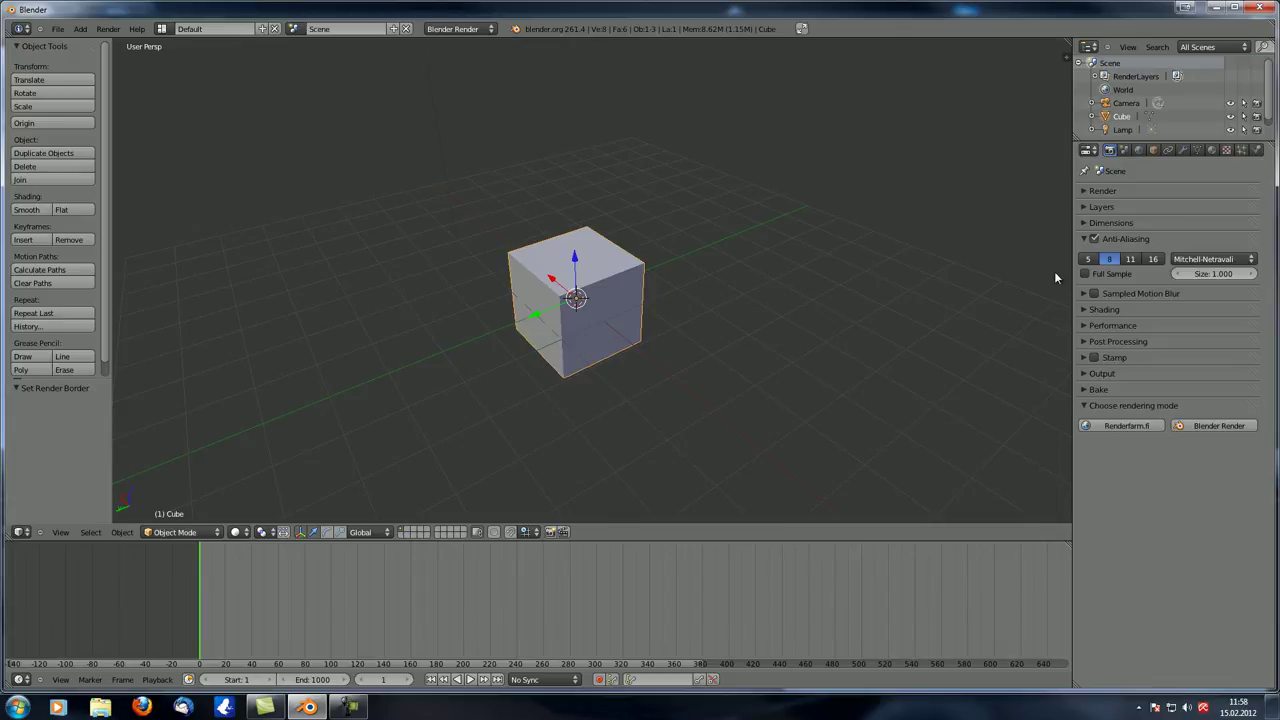
- Move the camera along its local Z axis toward the cube so the cube fills more of the camera view
{"action": "middle_click_drag", "start_coordinate": [689, 283], "coordinate": [654, 294]}
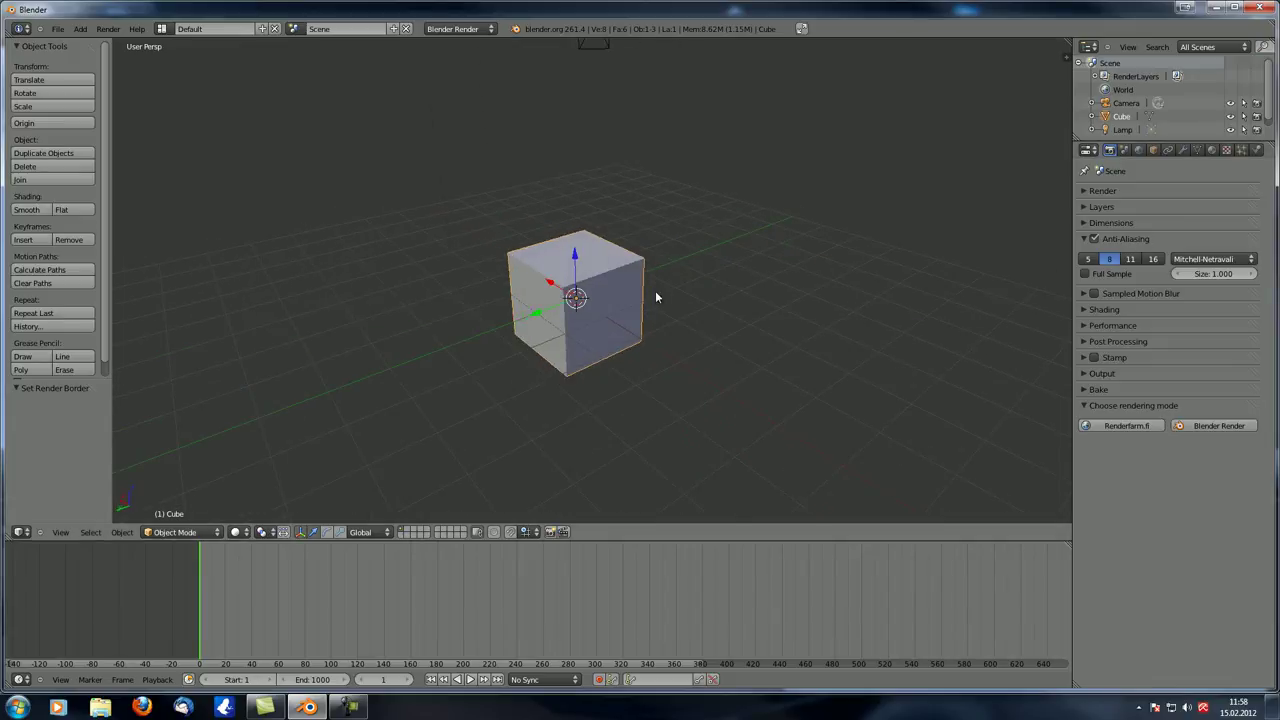
{"action": "key", "text": "KP_0"}
{"action": "right_click", "coordinate": [708, 49]}
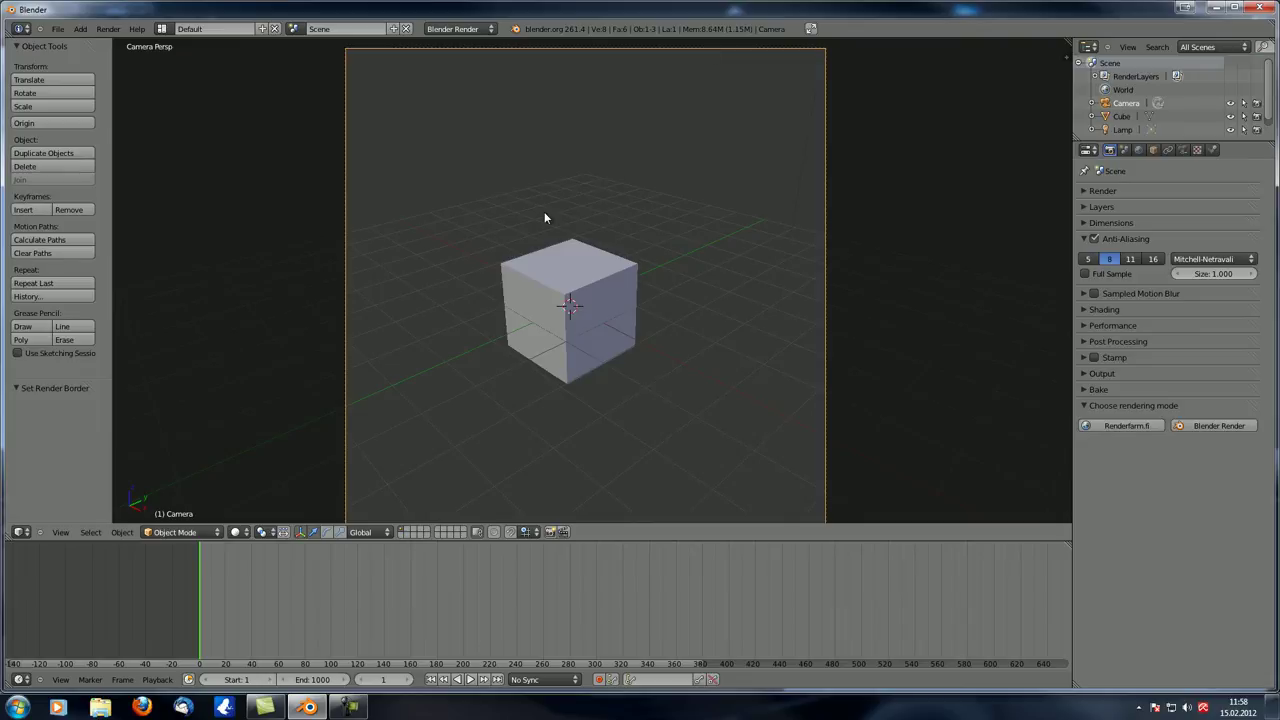
{"action": "key", "text": "g"}
{"action": "key", "text": "z"}
{"action": "key", "text": "z"}
{"action": "left_click", "coordinate": [524, 150]}
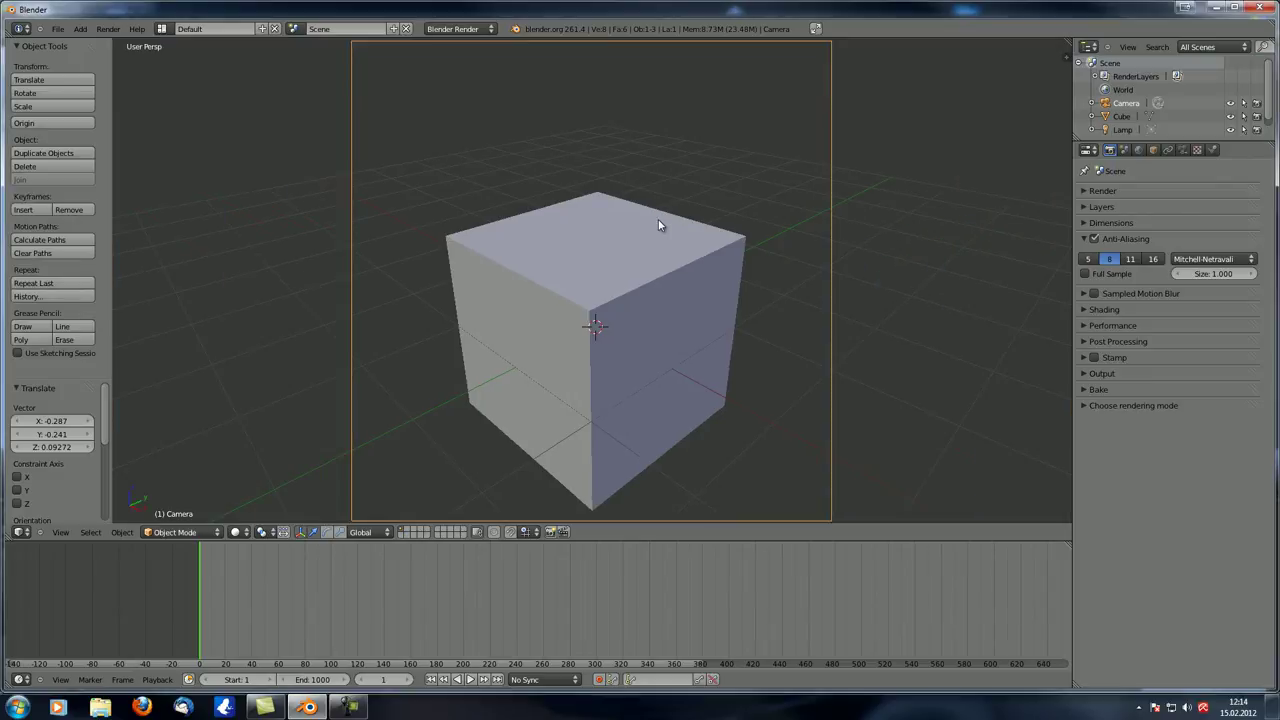
- Render the scene with 8-sample anti-aliasing and examine the edges of the cube in the render result
{"action": "key", "text": "F12"}
{"action": "scroll", "coordinate": [550, 245], "scroll_direction": "down", "scroll_amount": 1}
{"action": "scroll", "coordinate": [434, 231], "scroll_direction": "up", "scroll_amount": 3}
{"action": "scroll", "coordinate": [397, 197], "scroll_direction": "up", "scroll_amount": 1}
{"action": "scroll", "coordinate": [569, 274], "scroll_direction": "down", "scroll_amount": 1}
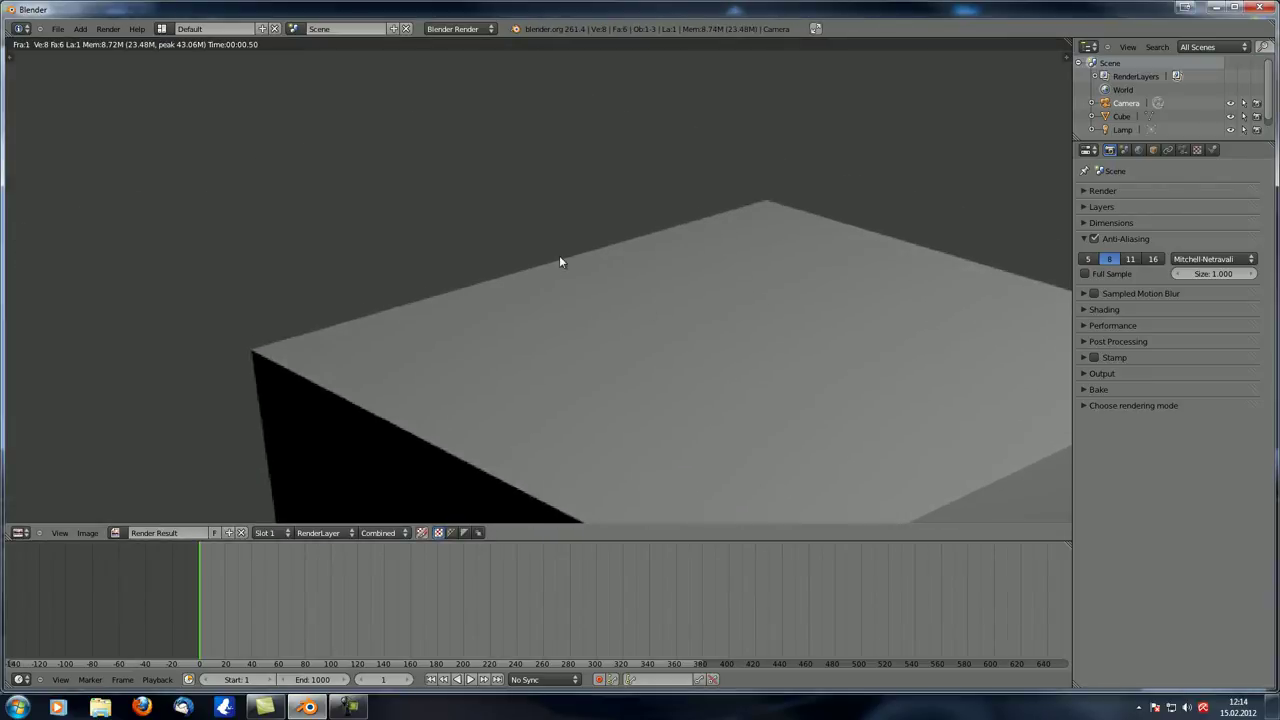
{"action": "scroll", "coordinate": [628, 309], "scroll_direction": "down", "scroll_amount": 3}
{"action": "scroll", "coordinate": [543, 229], "scroll_direction": "down", "scroll_amount": 1}
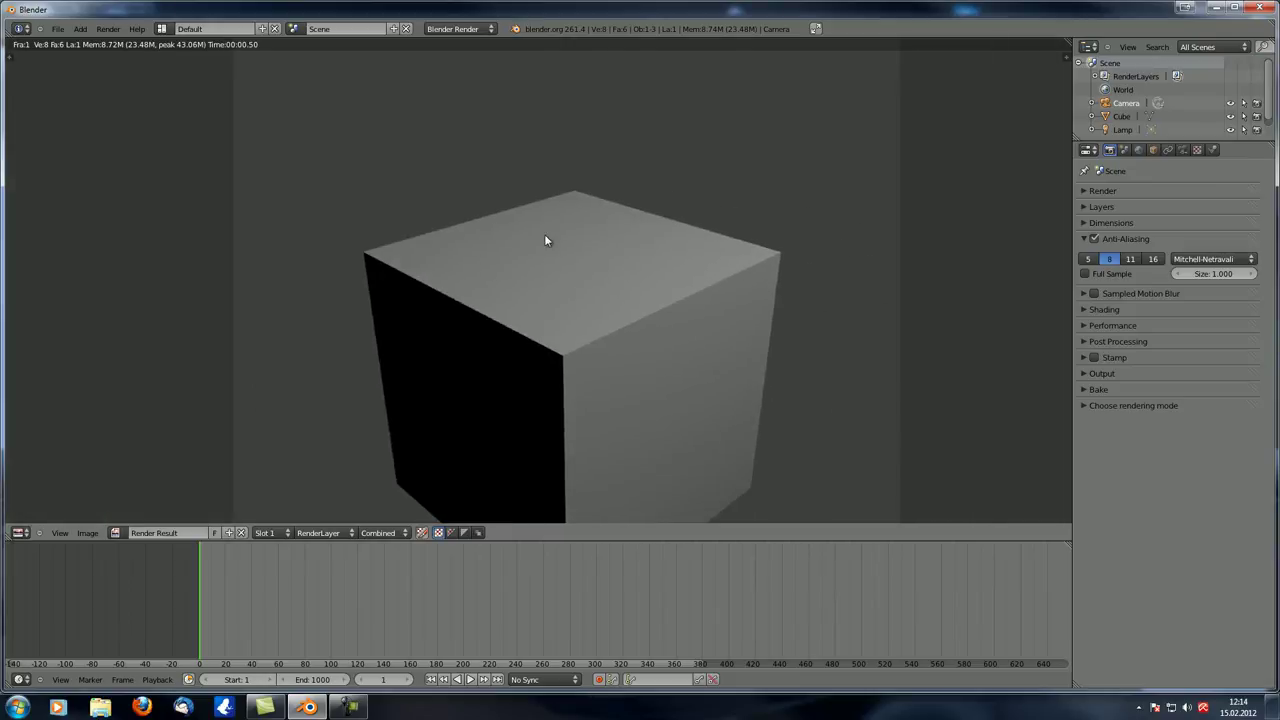
{"action": "middle_click_drag", "start_coordinate": [544, 234], "coordinate": [508, 161]}
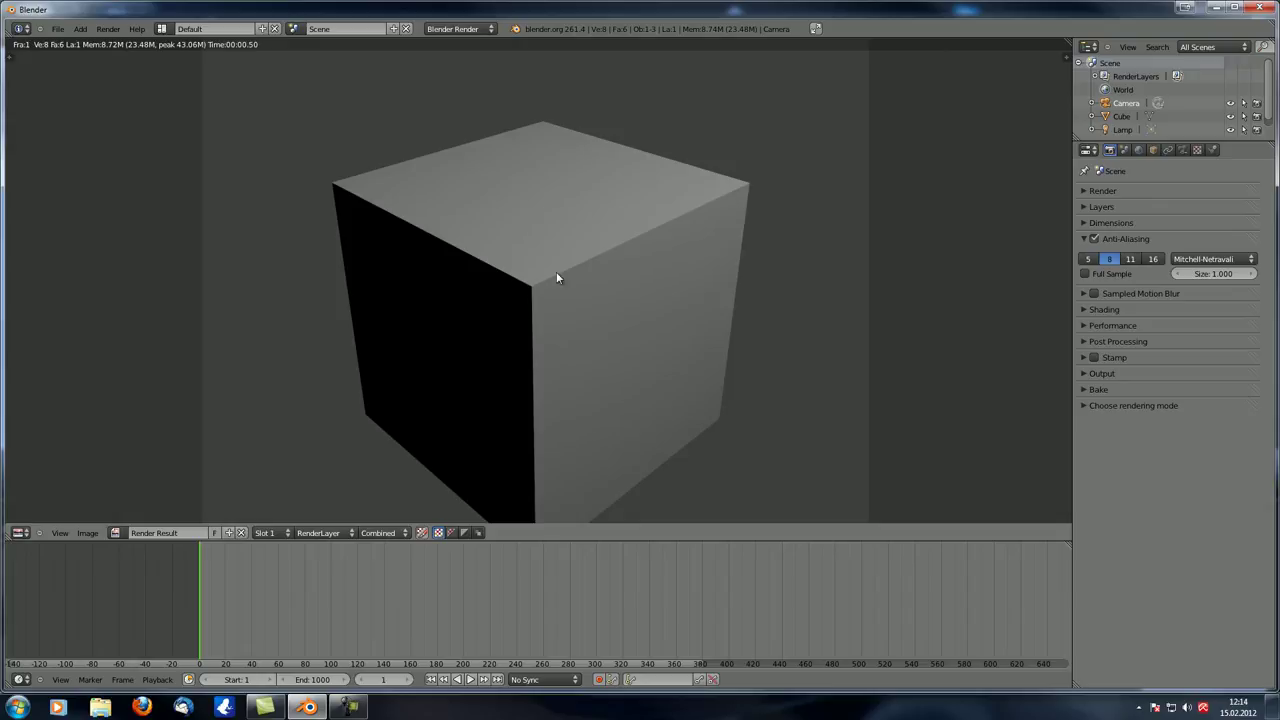
{"action": "middle_click_drag", "start_coordinate": [605, 398], "coordinate": [665, 326]}
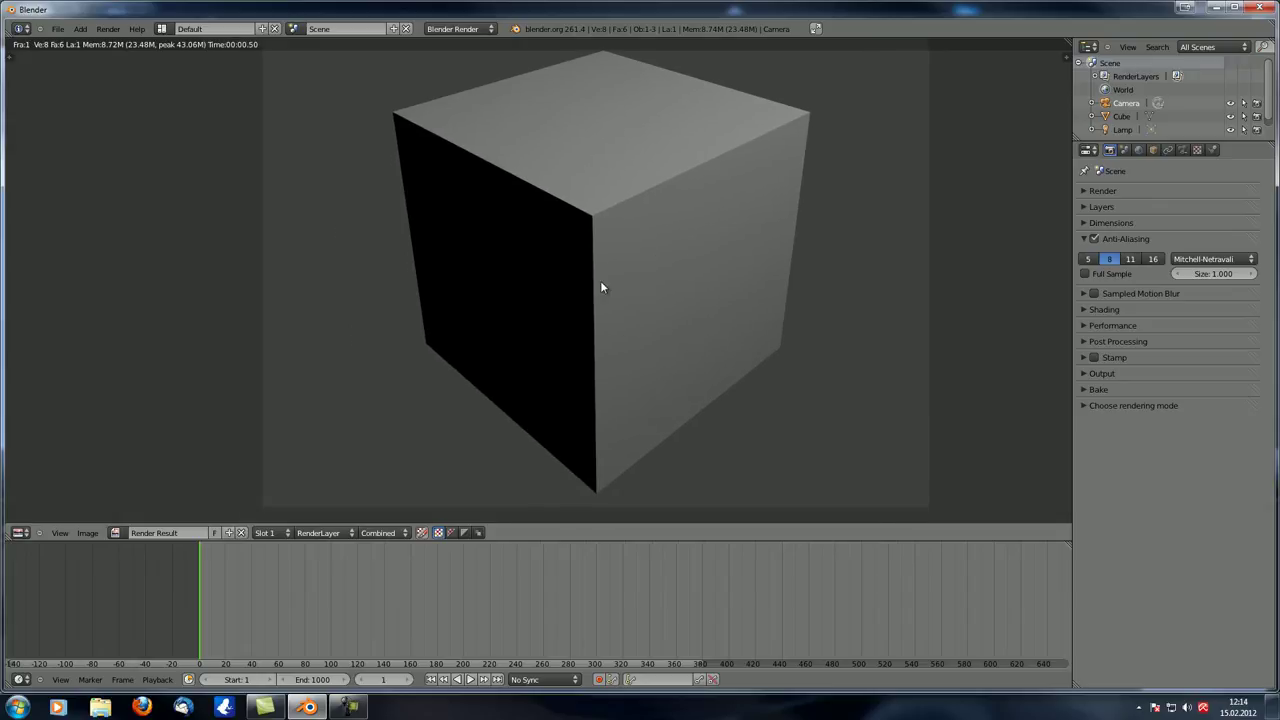
{"action": "middle_click_drag", "start_coordinate": [635, 119], "coordinate": [639, 192]}
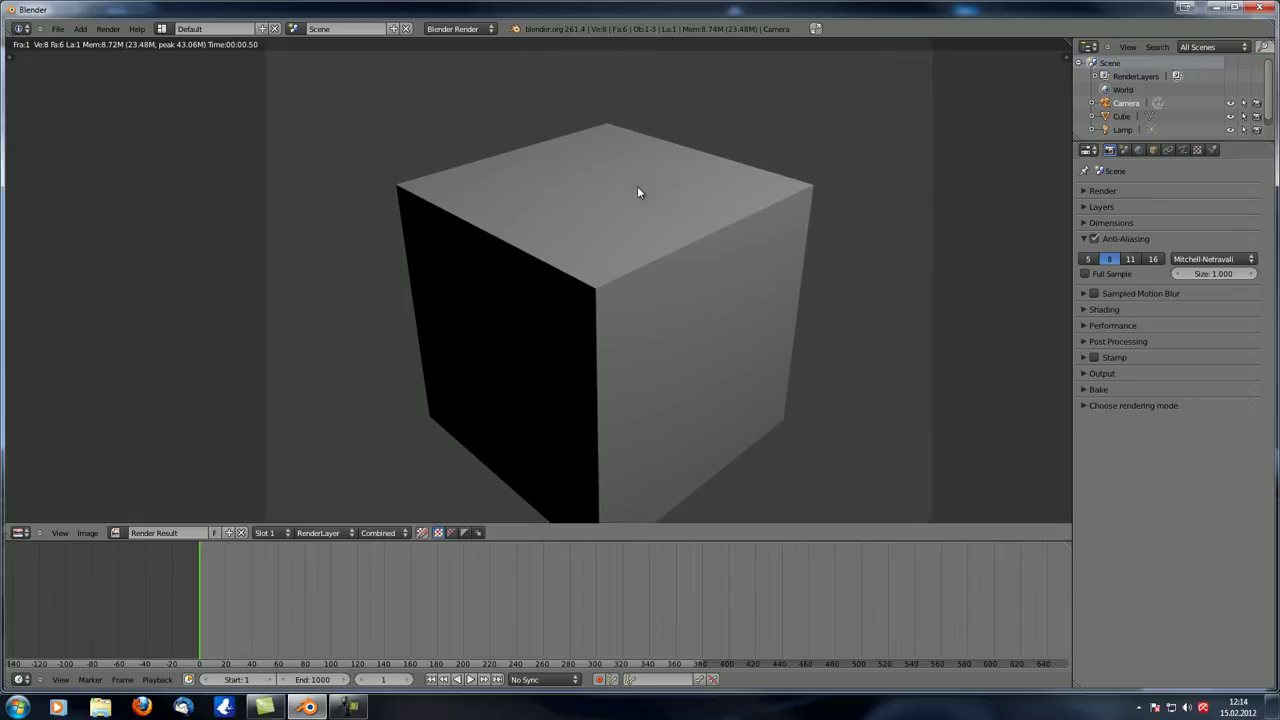
- Disable anti-aliasing, render the scene again and examine the cube's upper edge at pixel level
{"action": "left_click", "coordinate": [1094, 239]}
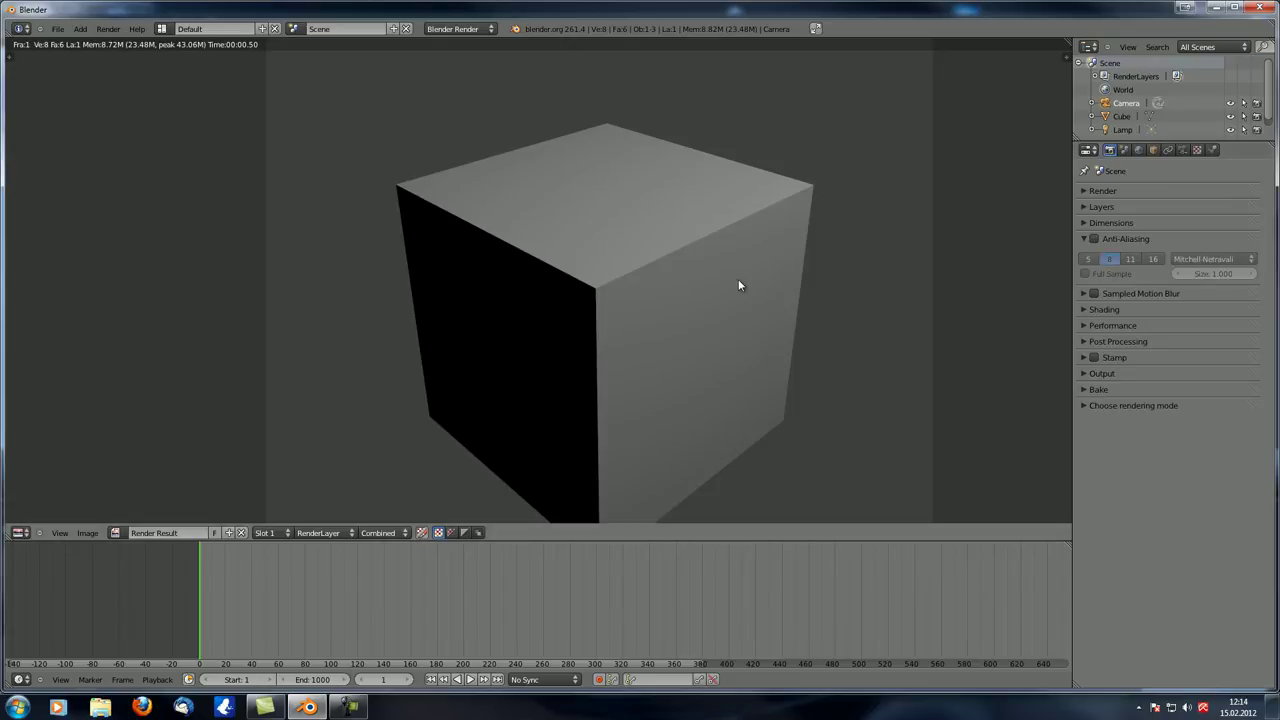
{"action": "key", "text": "F12"}
{"action": "scroll", "coordinate": [470, 124], "scroll_direction": "up", "scroll_amount": 8}
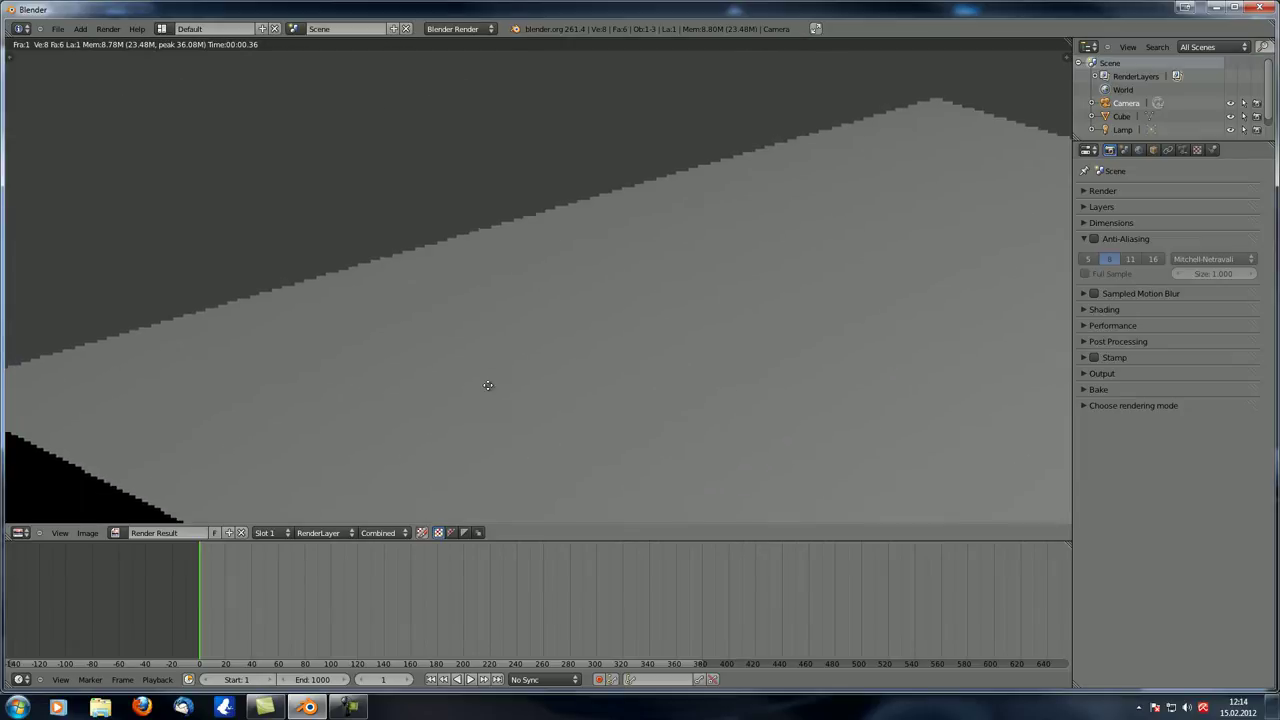
{"action": "scroll", "coordinate": [465, 237], "scroll_direction": "up", "scroll_amount": 4}
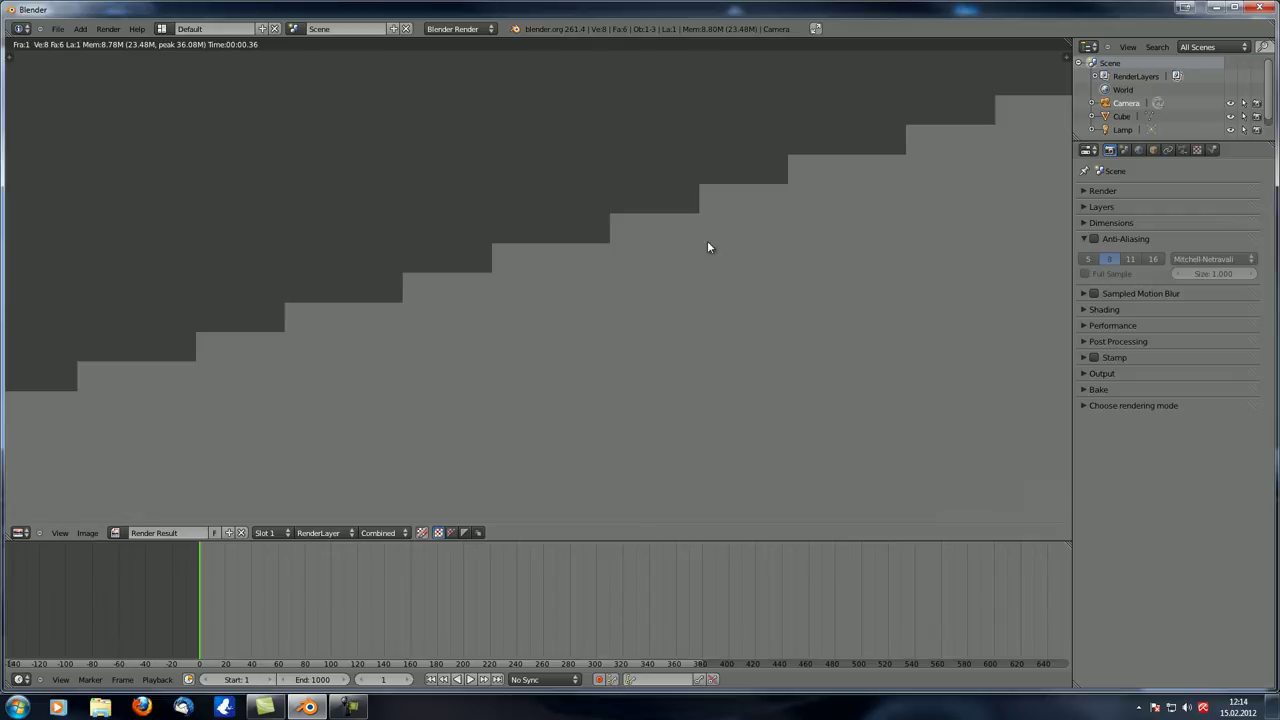
- Enable anti-aliasing again, re-render the scene and examine the smoothed pixels along the cube's upper edge
{"action": "left_click", "coordinate": [1094, 238]}
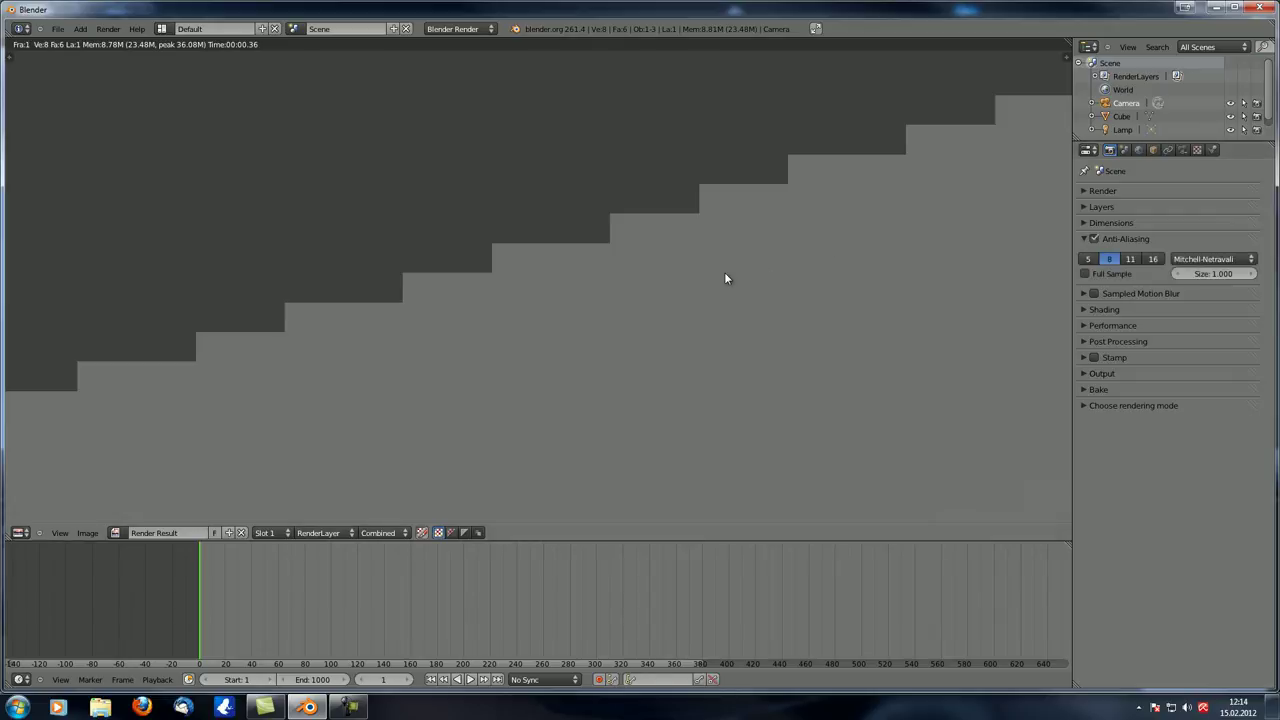
{"action": "key", "text": "F12"}
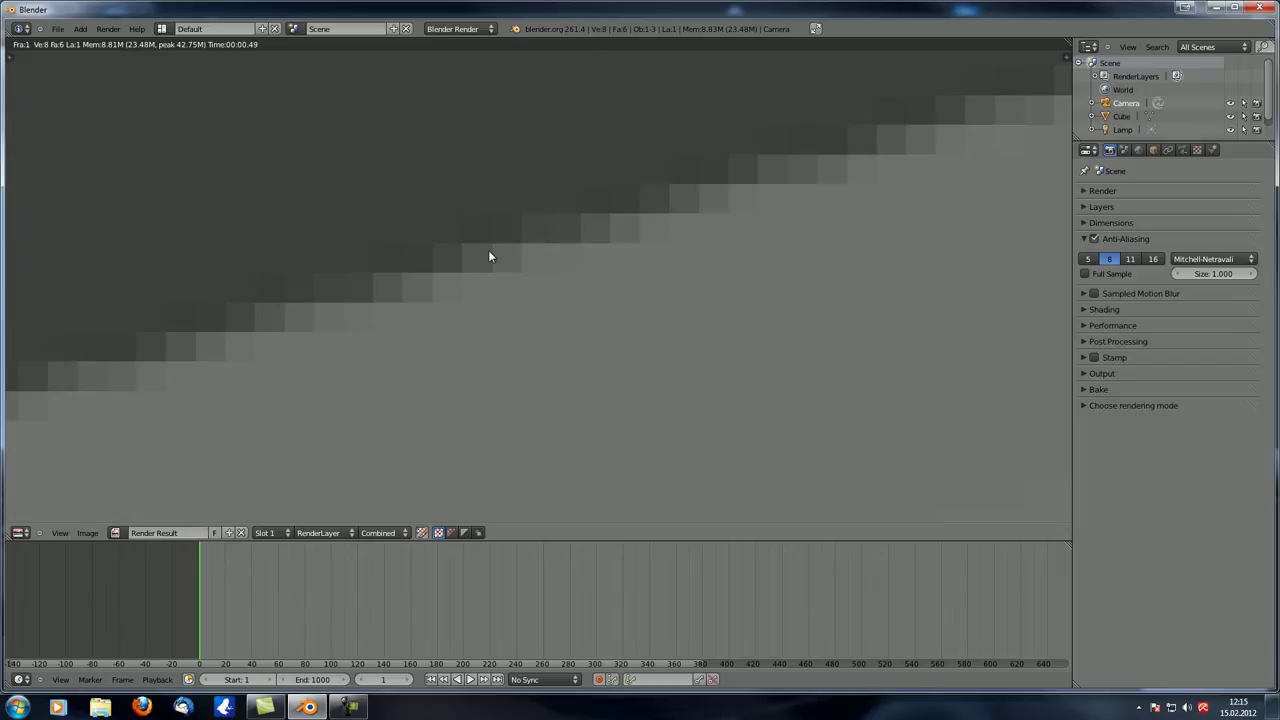
{"action": "scroll", "coordinate": [601, 272], "scroll_direction": "down", "scroll_amount": 8}
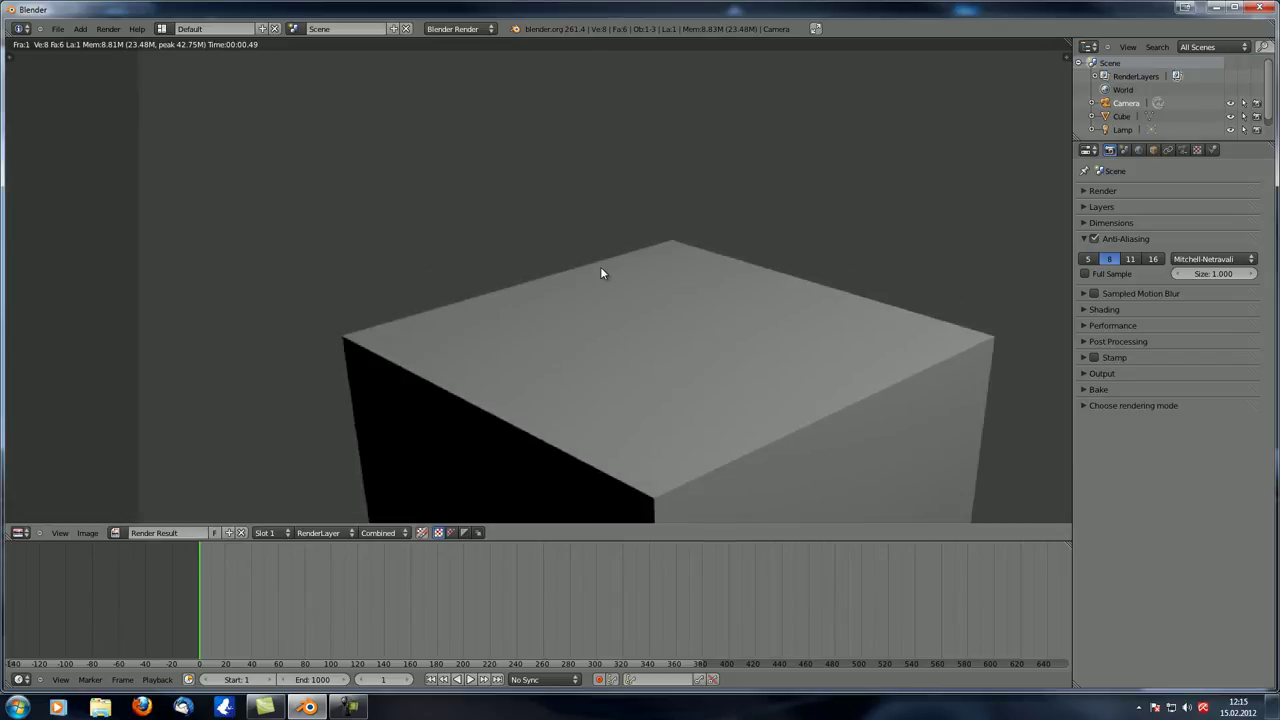
{"action": "scroll", "coordinate": [601, 268], "scroll_direction": "down", "scroll_amount": 3}
{"action": "scroll", "coordinate": [543, 272], "scroll_direction": "up", "scroll_amount": 5}
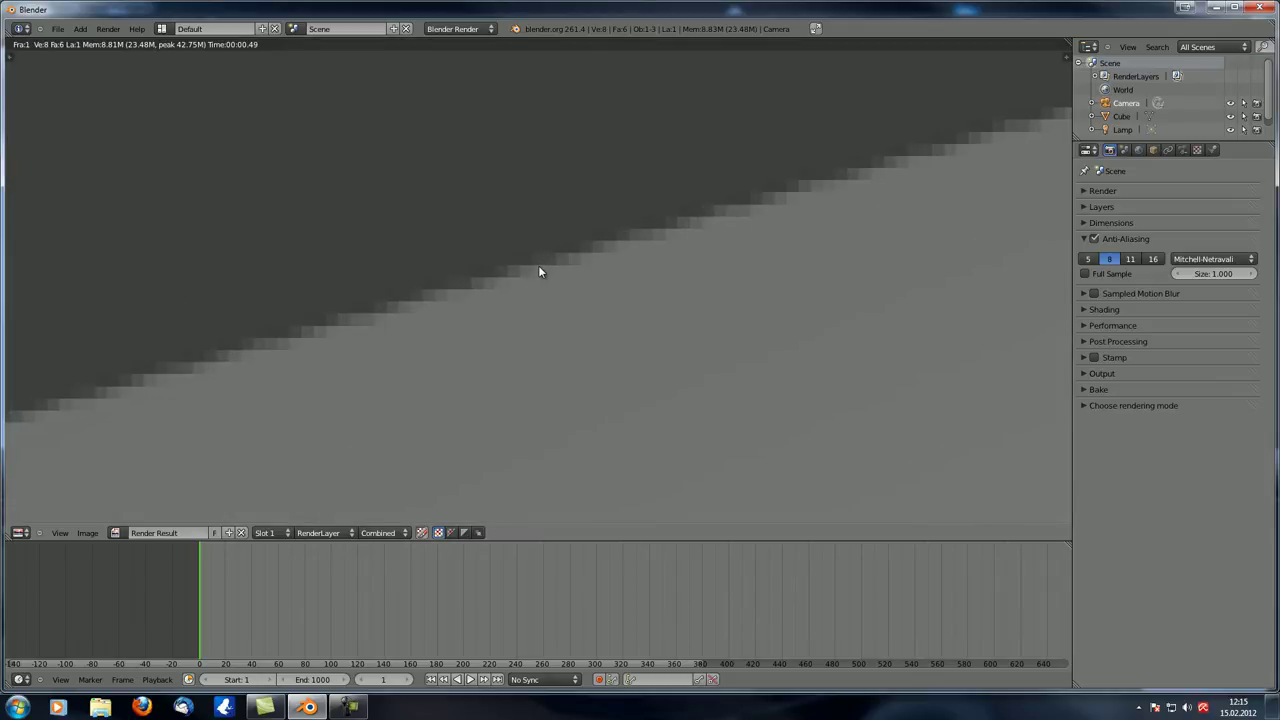
{"action": "scroll", "coordinate": [540, 271], "scroll_direction": "down", "scroll_amount": 3}
{"action": "middle_click_drag", "start_coordinate": [482, 334], "coordinate": [391, 246]}
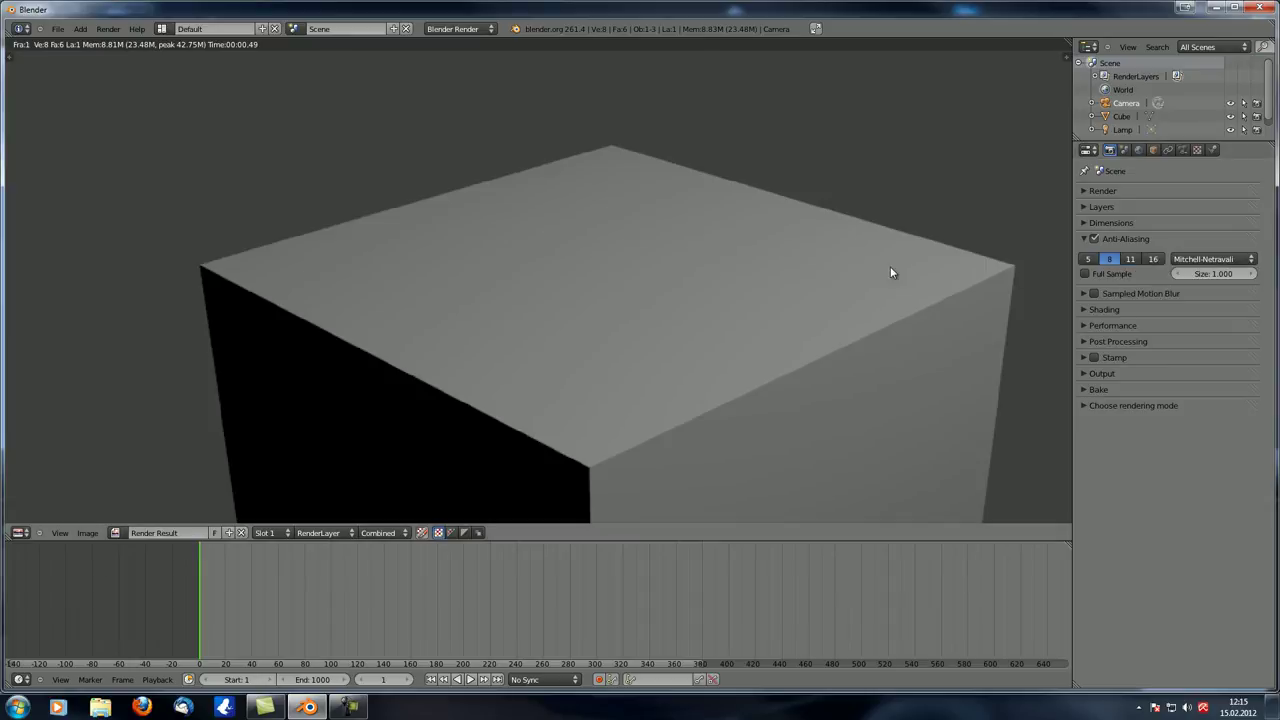
{"action": "scroll", "coordinate": [439, 198], "scroll_direction": "up", "scroll_amount": 8}
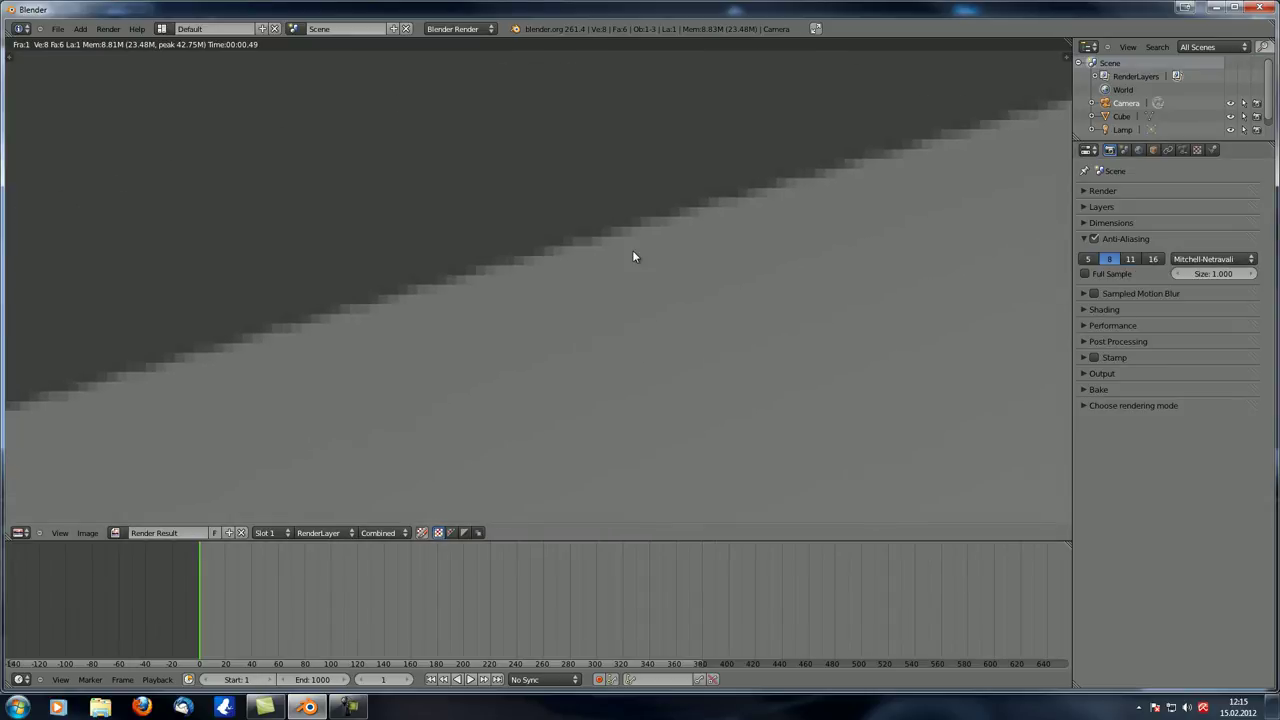
{"action": "middle_click_drag", "start_coordinate": [637, 263], "coordinate": [530, 232]}
{"action": "scroll", "coordinate": [606, 260], "scroll_direction": "up", "scroll_amount": 4}
{"action": "scroll", "coordinate": [594, 337], "scroll_direction": "up", "scroll_amount": 2}
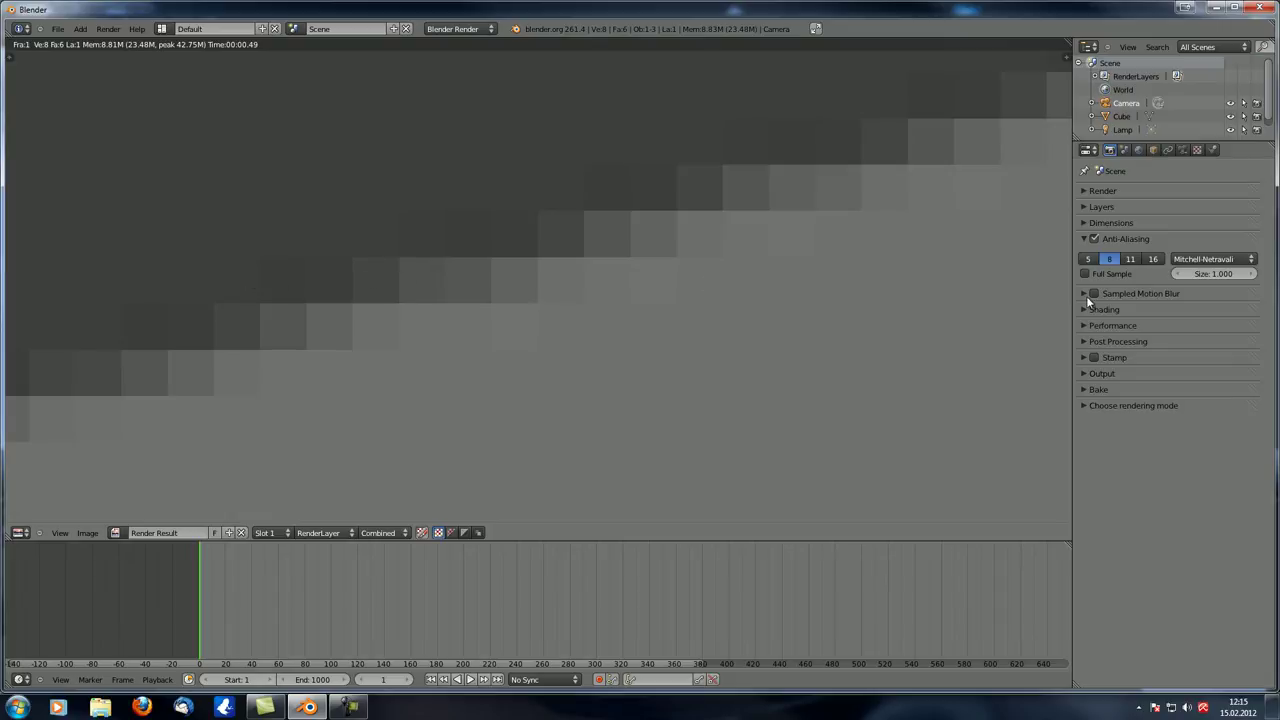
- Change the anti-aliasing pixel filter to Gaussian and render the scene
{"action": "left_click", "coordinate": [1227, 262]}
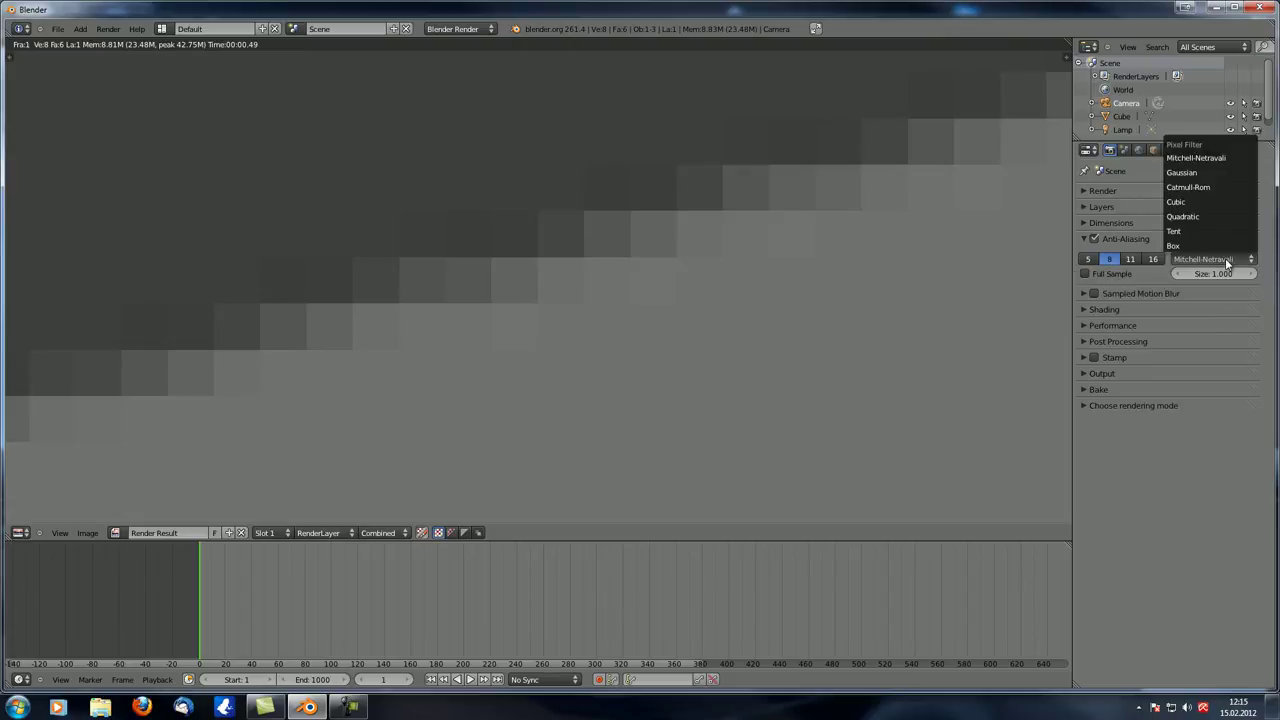
{"action": "left_click", "coordinate": [1207, 172]}
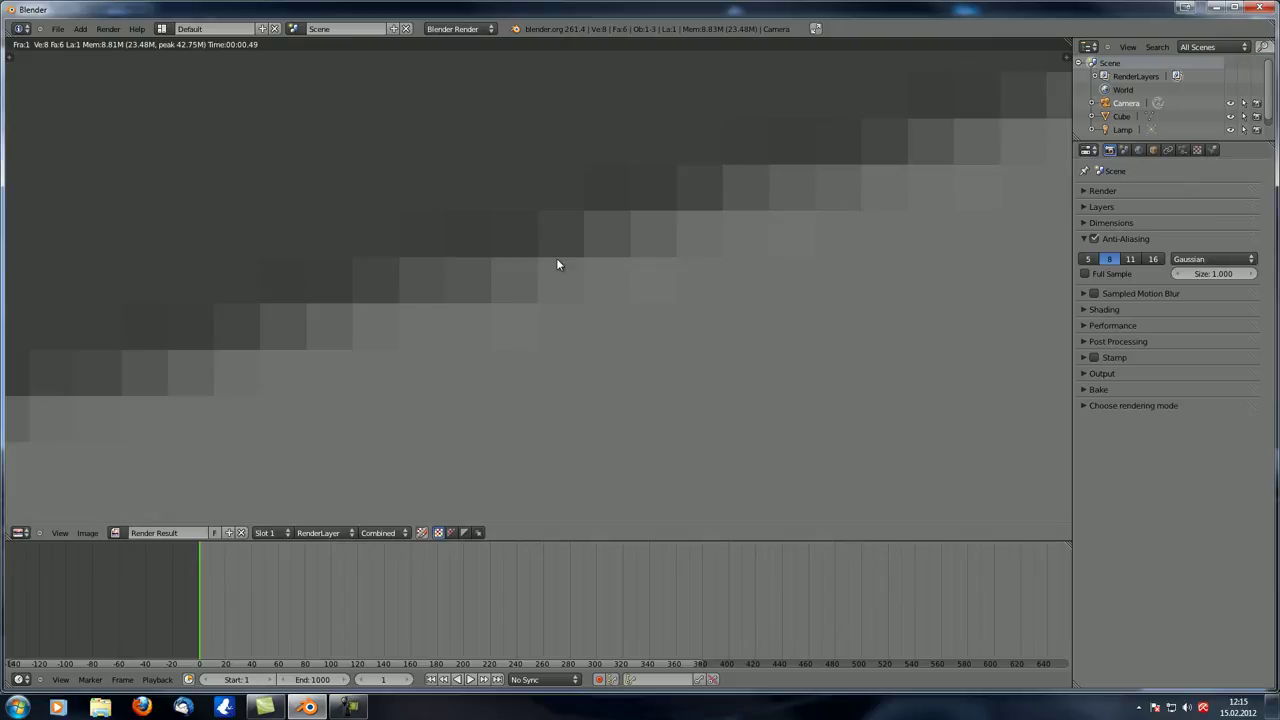
{"action": "key", "text": "F12"}
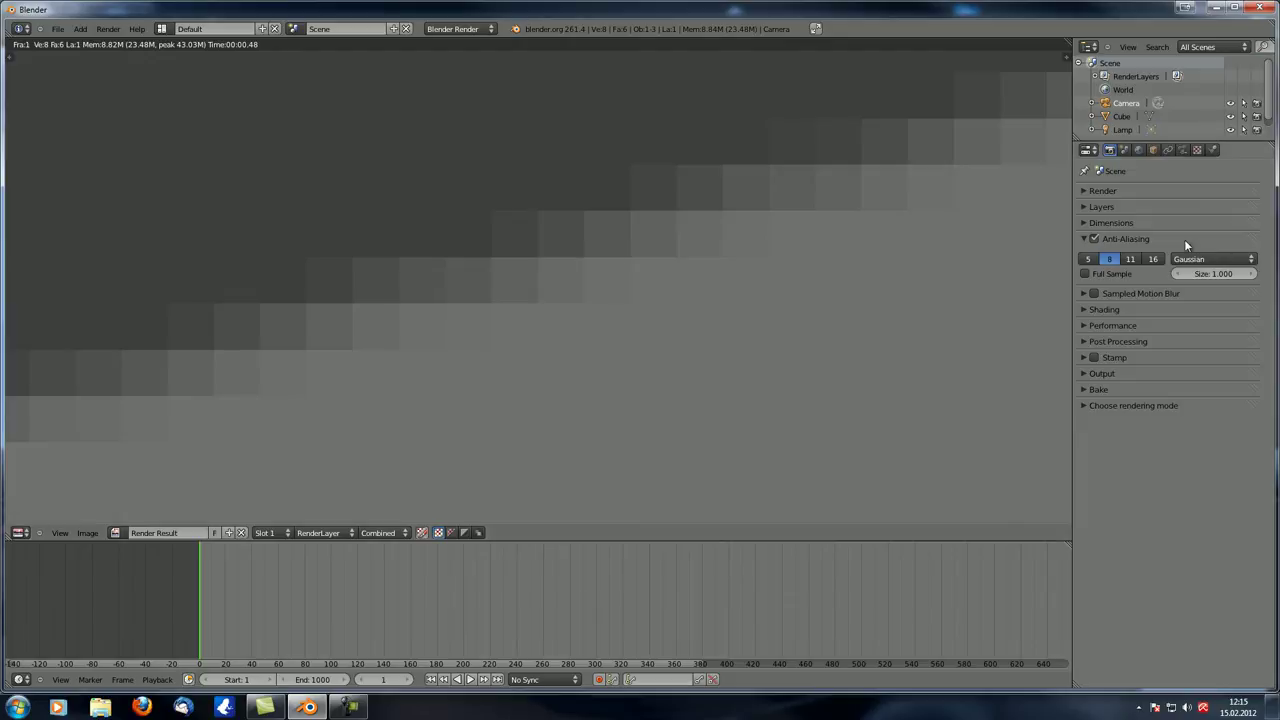
- Try the Cubic pixel filter for anti-aliasing and re-render the scene to compare the edge
{"action": "left_click", "coordinate": [1215, 259]}
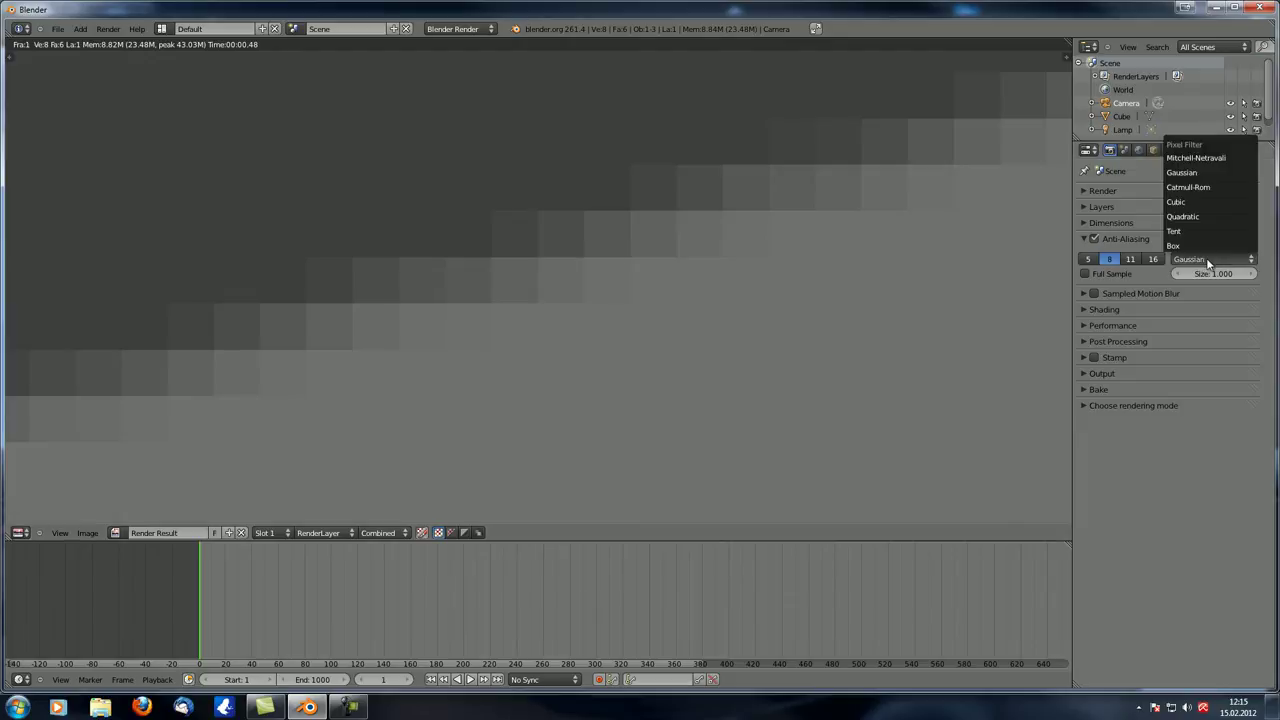
{"action": "left_click", "coordinate": [1215, 202]}
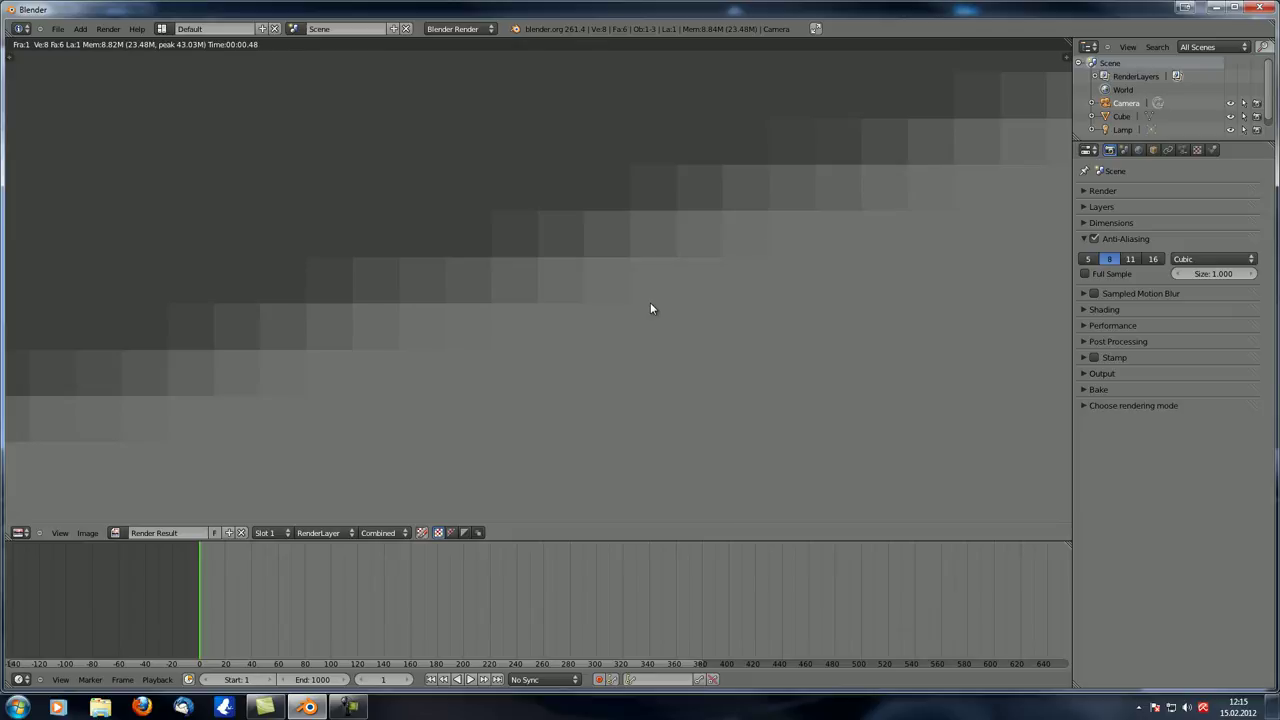
{"action": "key", "text": "F12"}
- Set the anti-aliasing pixel filter to Gaussian with a size of 1.5, re-render and examine the cube's edge
{"action": "left_click", "coordinate": [1215, 259]}
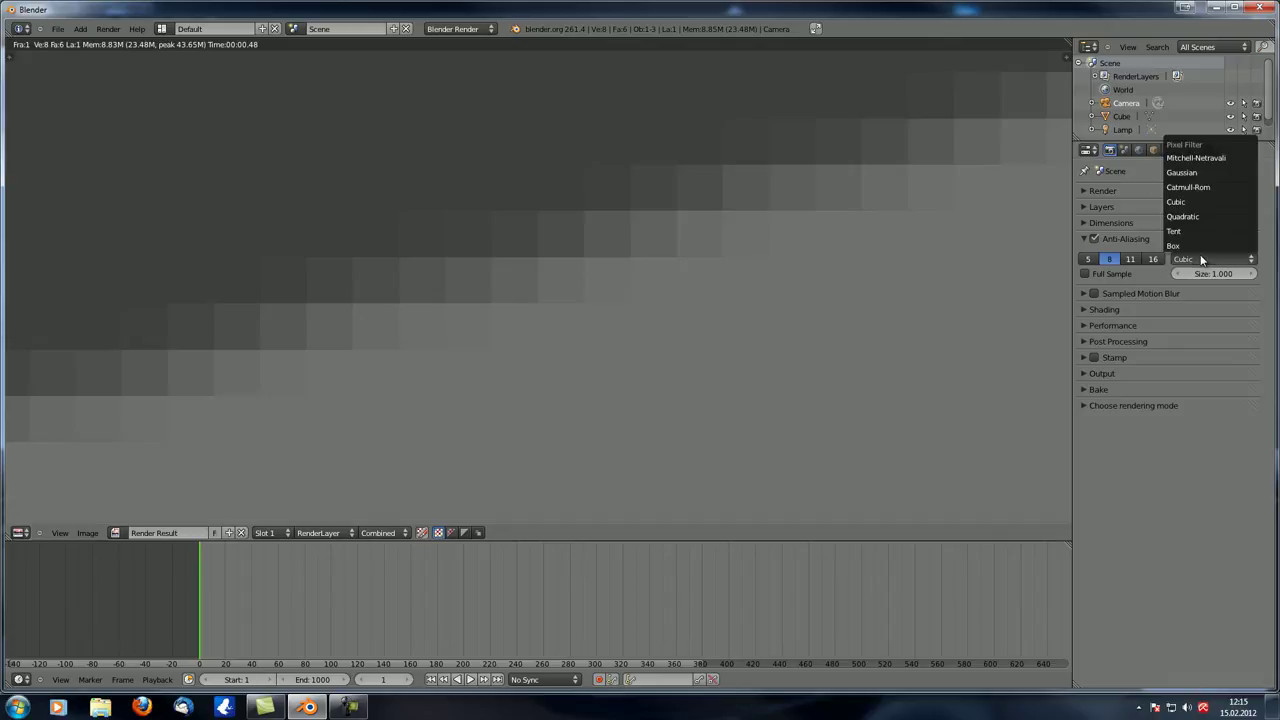
{"action": "left_click", "coordinate": [1205, 176]}
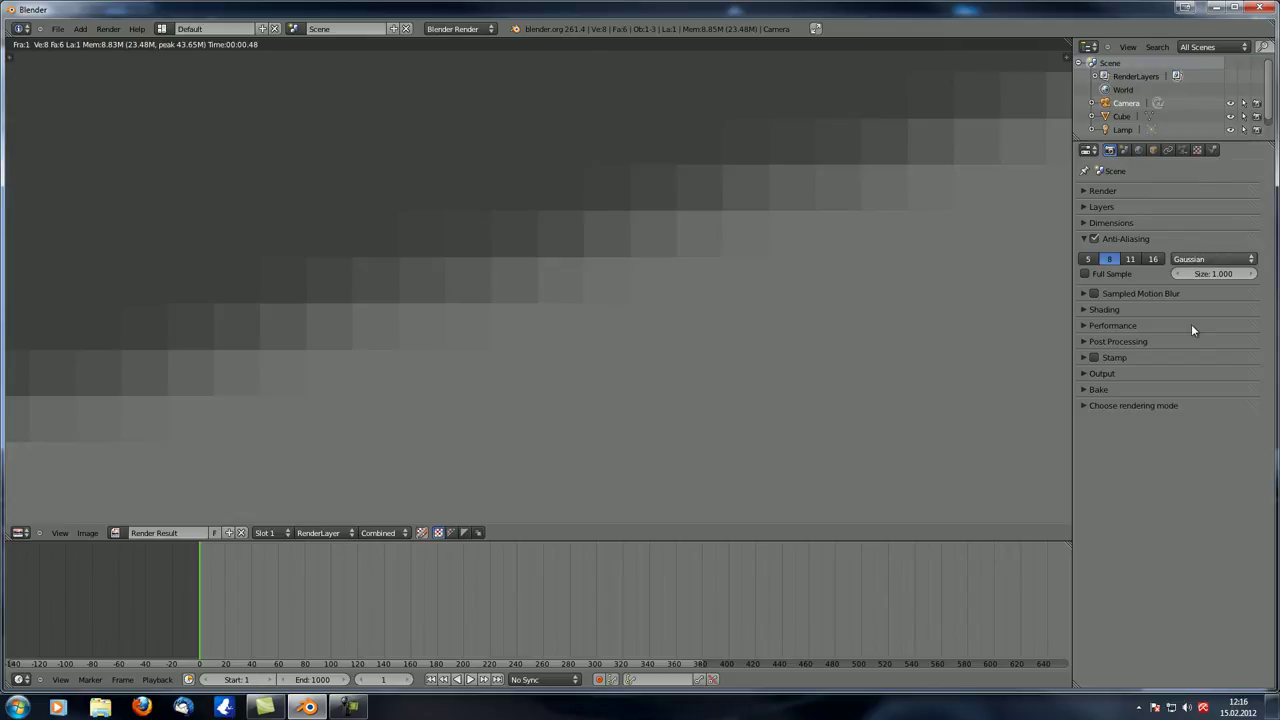
{"action": "left_click", "coordinate": [1213, 273]}
{"action": "type", "text": "1.5"}
{"action": "key", "text": "Return"}
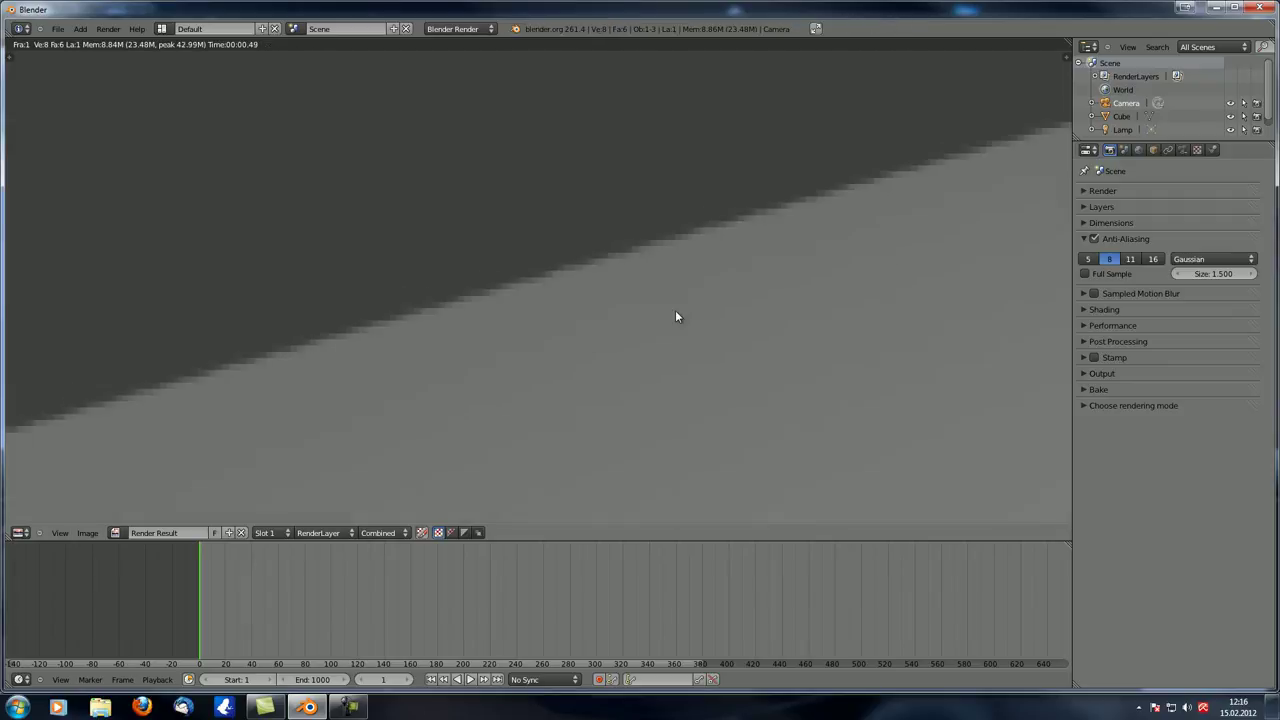
{"action": "scroll", "coordinate": [676, 306], "scroll_direction": "up", "scroll_amount": 5}
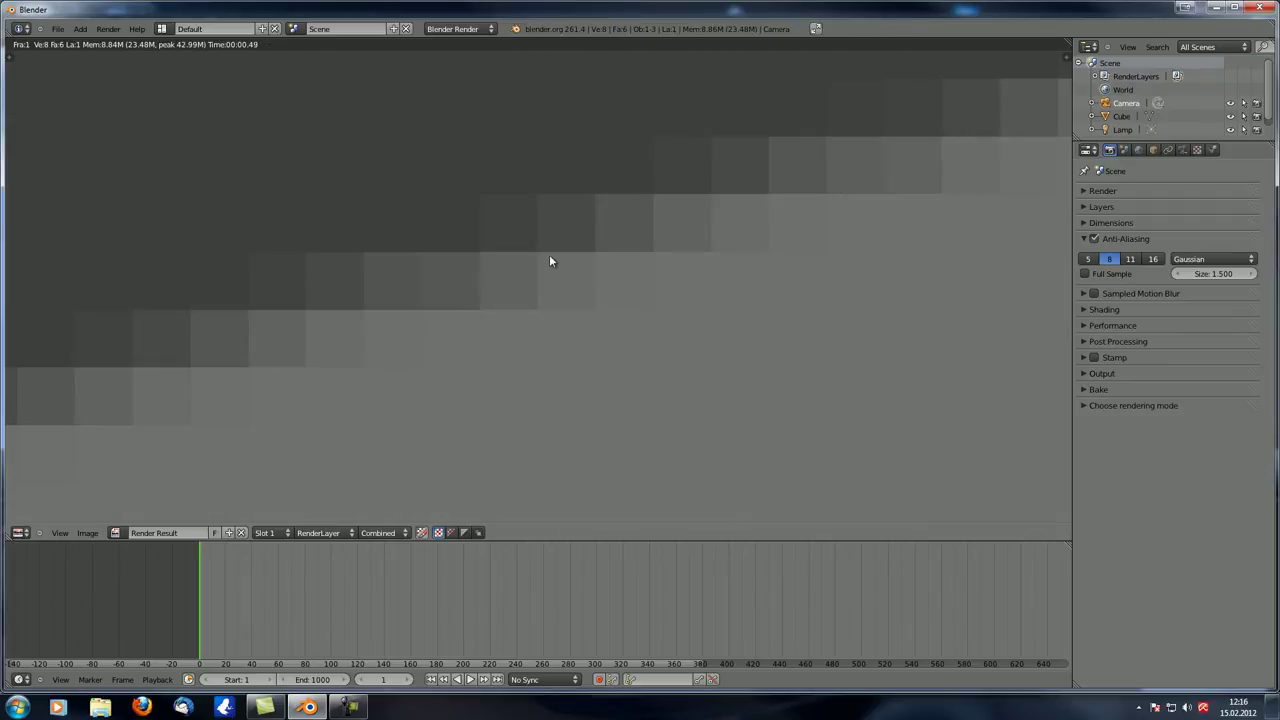
{"action": "middle_click_drag", "start_coordinate": [530, 305], "coordinate": [433, 280]}
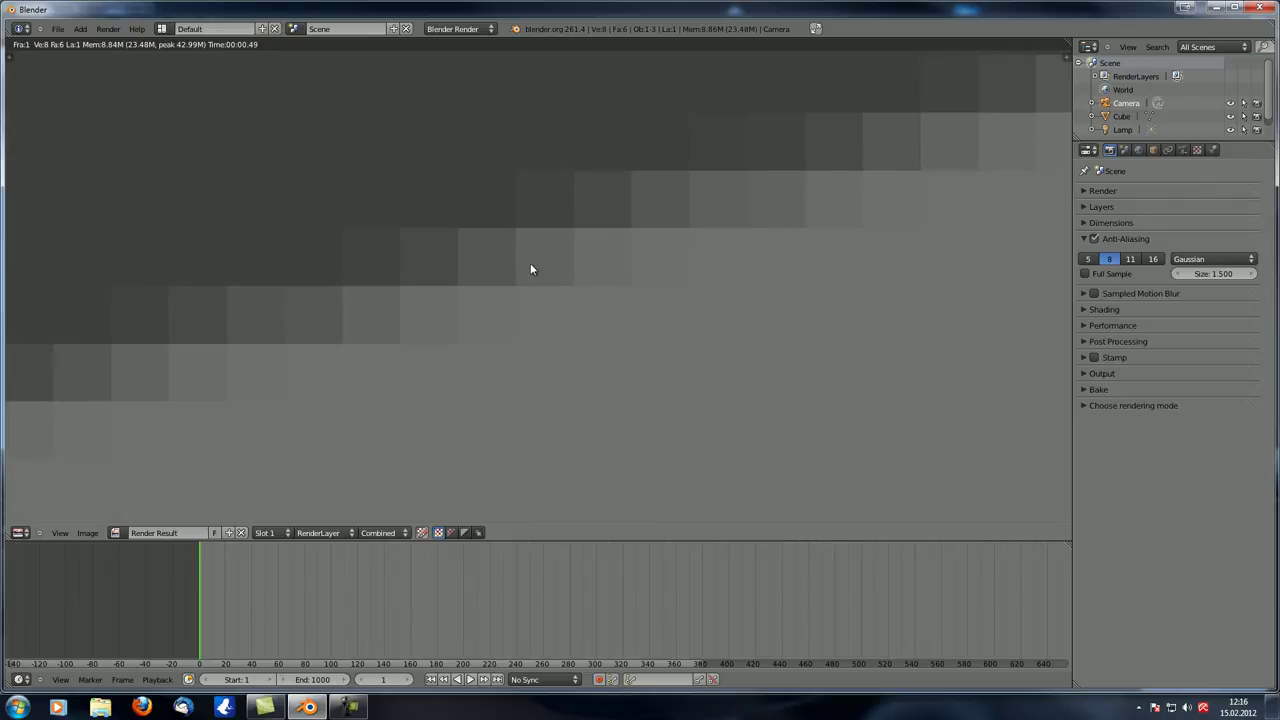
- Set the Gaussian anti-aliasing filter size to 0.5, re-render the scene and examine the cube's edge
{"action": "key", "text": "F12"}
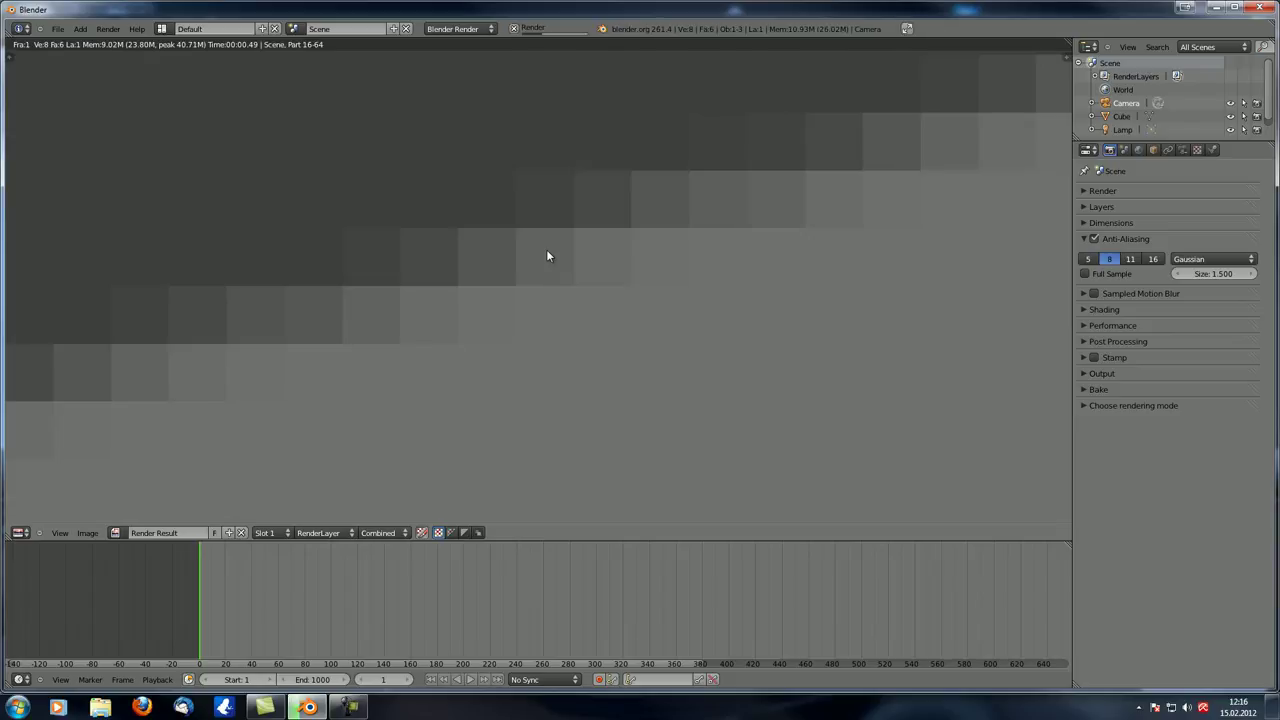
{"action": "left_click_drag", "start_coordinate": [1185, 274], "coordinate": [1206, 276]}
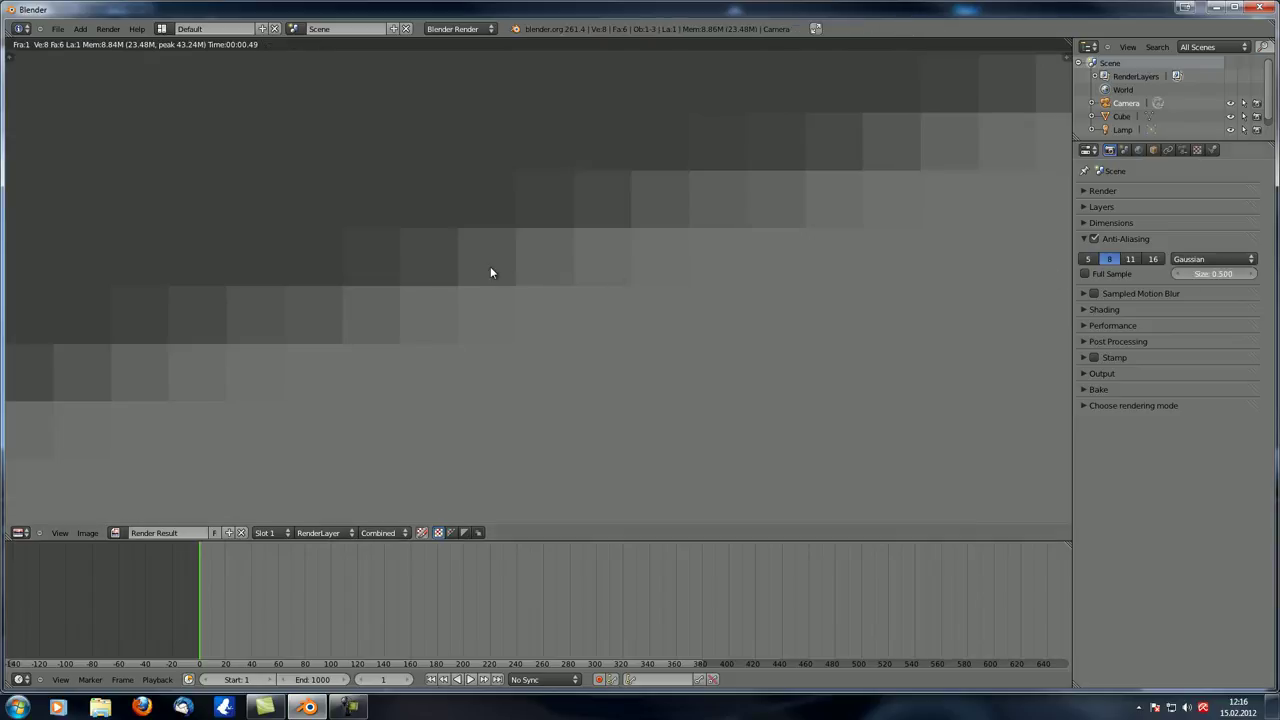
{"action": "key", "text": "F12"}
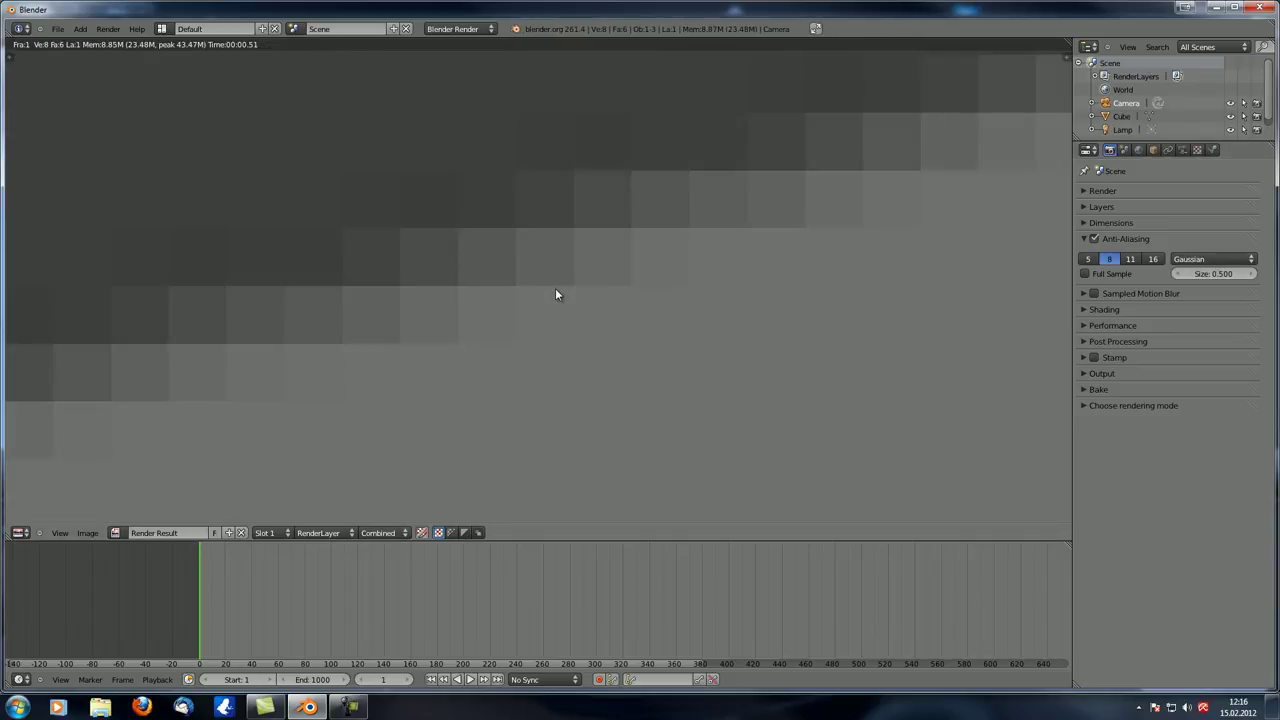
{"action": "scroll", "coordinate": [498, 292], "scroll_direction": "down", "scroll_amount": 5}
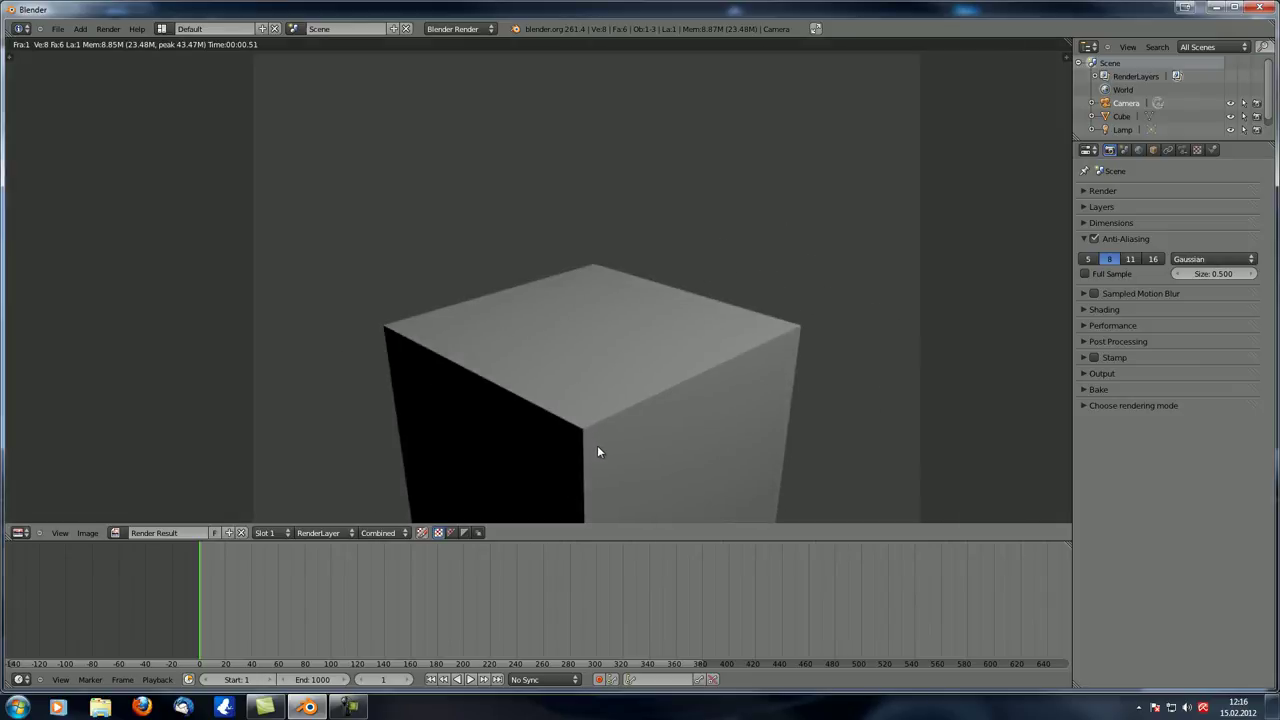
- Set the anti-aliasing filter size to 1.0 and leave Blender and Camtasia Studio for a blank GIMP image
{"action": "left_click", "coordinate": [1228, 261]}
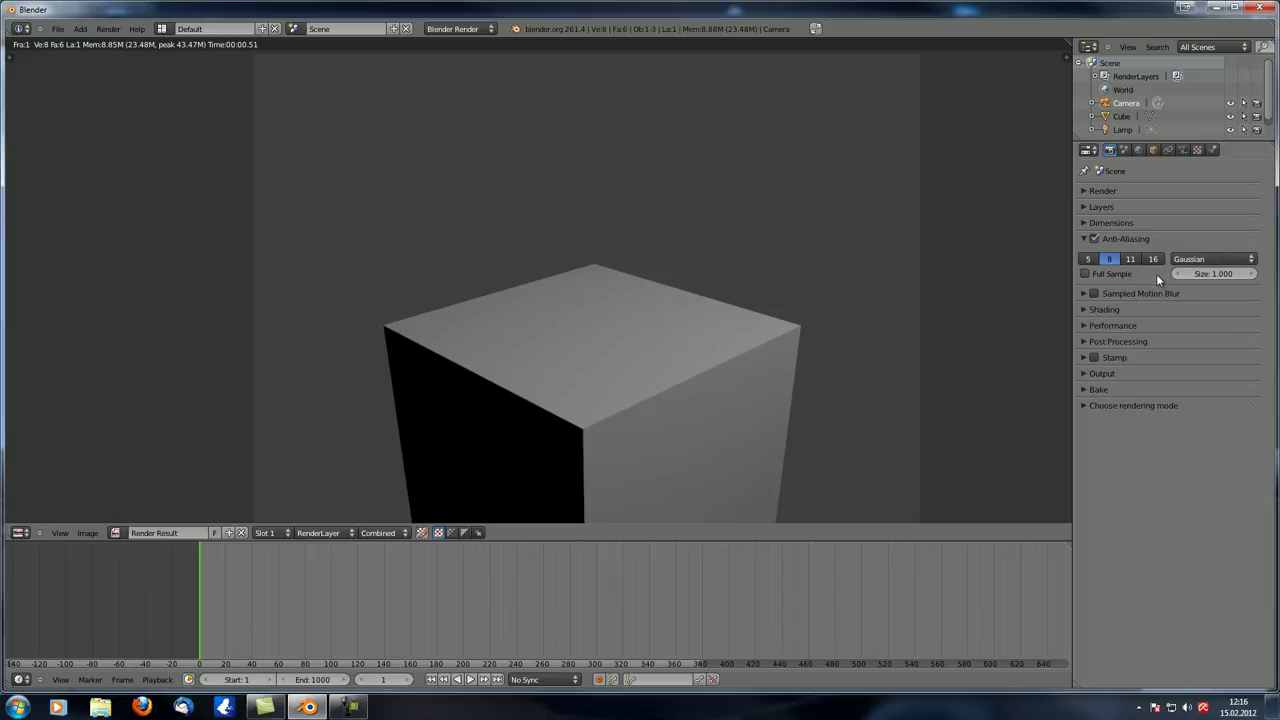
{"action": "left_click", "coordinate": [1216, 8]}
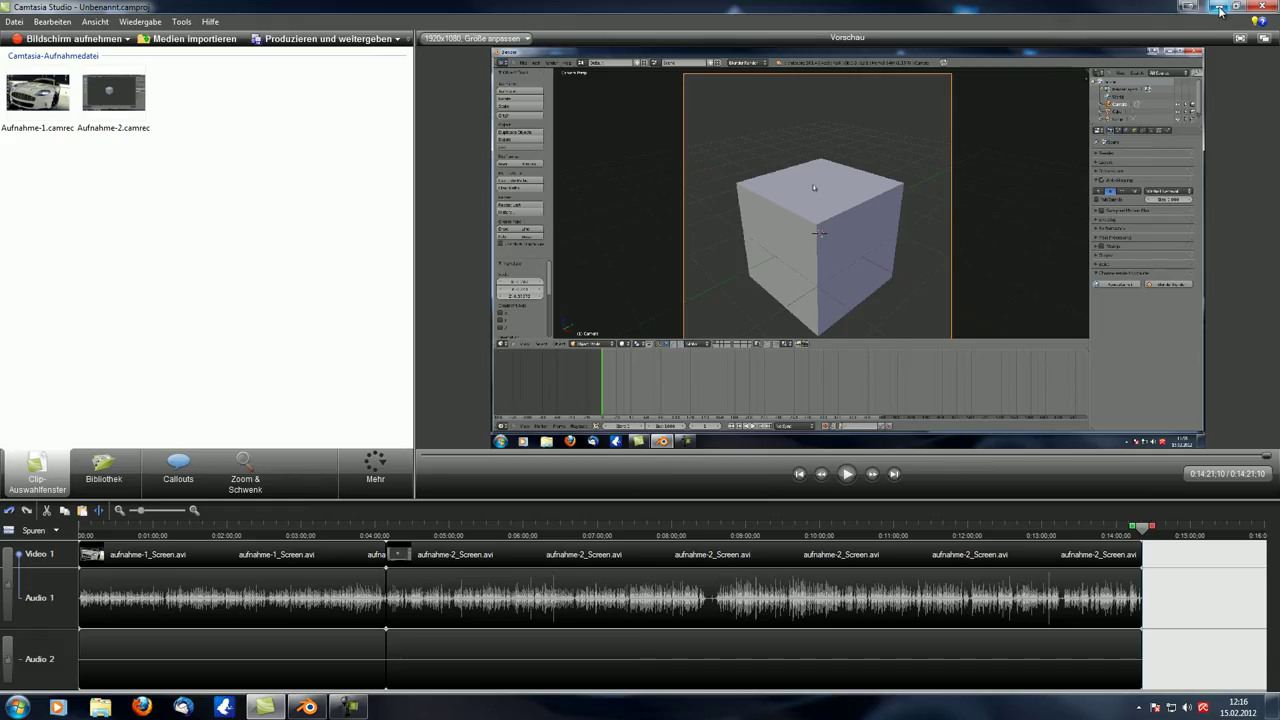
{"action": "left_click", "coordinate": [1219, 7]}
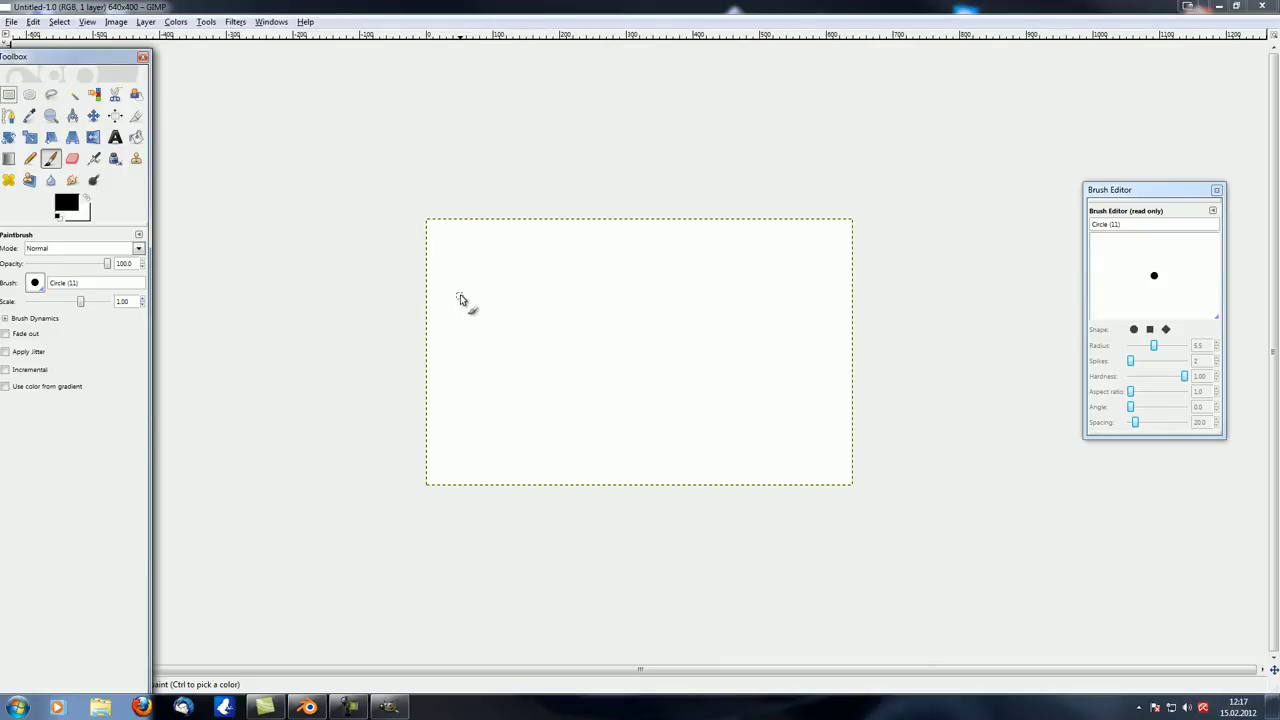
- Paint a small and a taller stick figure on the blank canvas, with a crossed-out bell curve beside them
{"action": "mouse_move", "coordinate": [463, 296]}
{"action": "left_mouse_down"}
{"action": "mouse_move", "coordinate": [469, 330]}
{"action": "mouse_move", "coordinate": [455, 290]}
{"action": "mouse_move", "coordinate": [478, 282]}
{"action": "mouse_move", "coordinate": [466, 272]}
{"action": "mouse_move", "coordinate": [527, 296]}
{"action": "mouse_move", "coordinate": [511, 318]}
{"action": "left_mouse_up"}
{"action": "left_click_drag", "start_coordinate": [527, 292], "coordinate": [550, 312]}
{"action": "mouse_move", "coordinate": [525, 252]}
{"action": "left_mouse_down"}
{"action": "mouse_move", "coordinate": [540, 240]}
{"action": "mouse_move", "coordinate": [500, 255]}
{"action": "mouse_move", "coordinate": [550, 240]}
{"action": "left_mouse_up"}
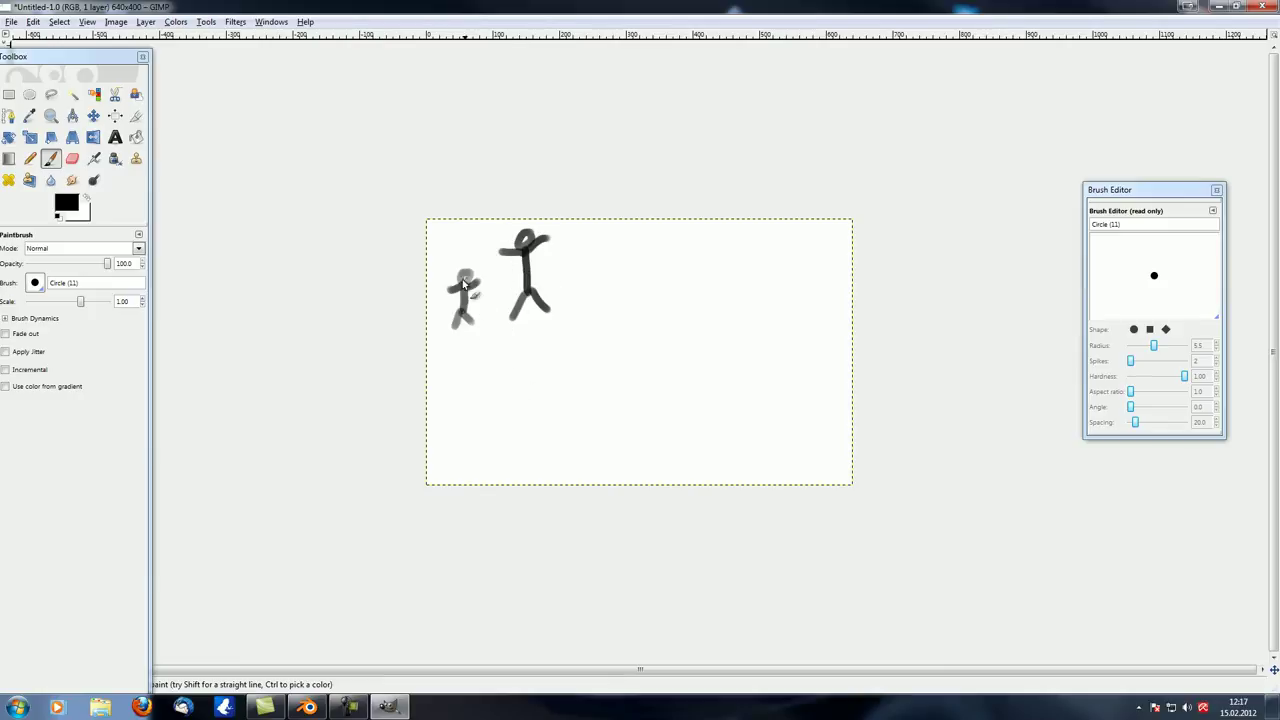
{"action": "mouse_move", "coordinate": [624, 349]}
{"action": "left_mouse_down"}
{"action": "mouse_move", "coordinate": [684, 265]}
{"action": "mouse_move", "coordinate": [700, 262]}
{"action": "mouse_move", "coordinate": [744, 320]}
{"action": "mouse_move", "coordinate": [773, 340]}
{"action": "left_mouse_up"}
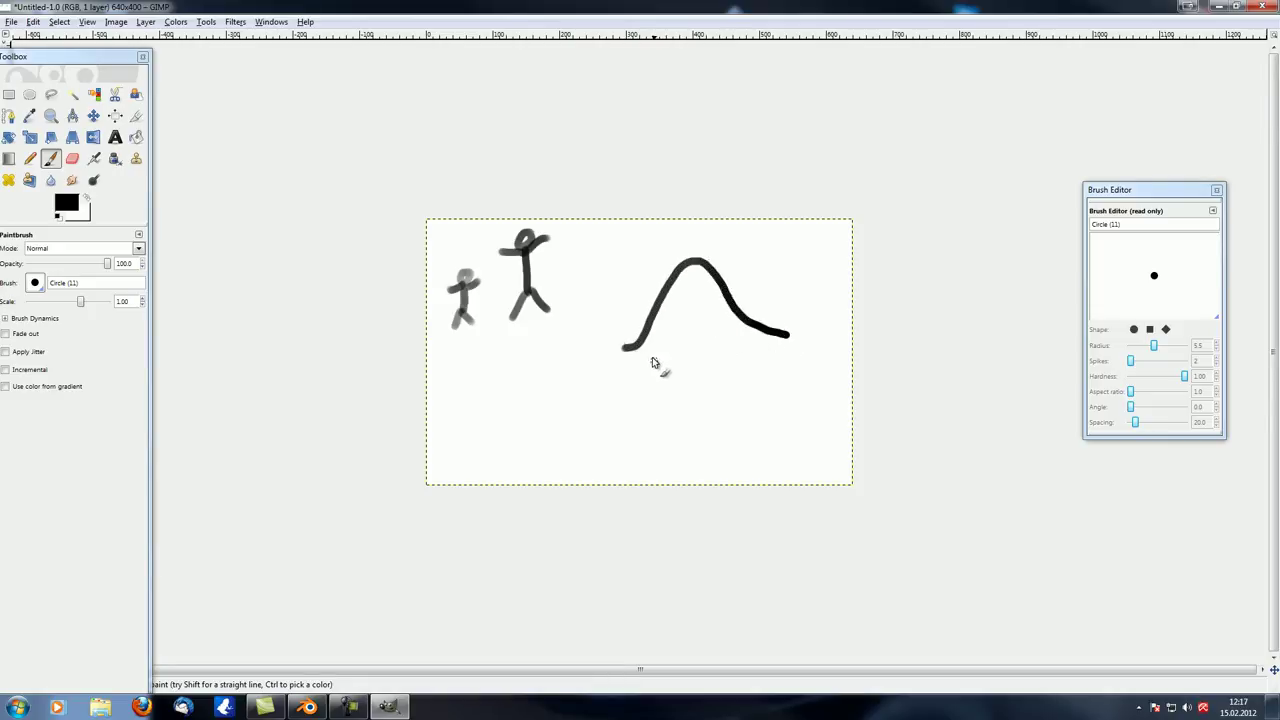
{"action": "left_click_drag", "start_coordinate": [624, 345], "coordinate": [745, 272]}
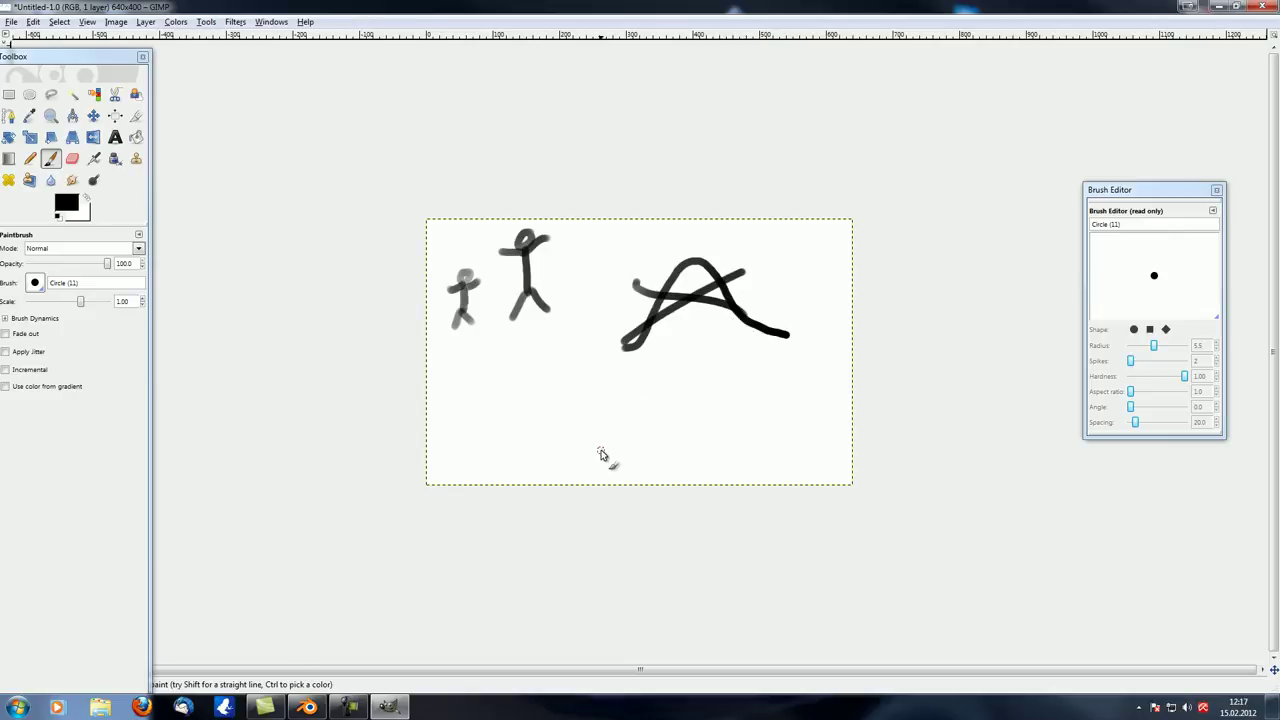
- Paint a second bell curve below with a vertical centre line, labelling its ends 1,2m and 2,5m and its middle 1,77m
{"action": "mouse_move", "coordinate": [590, 447]}
{"action": "left_mouse_down"}
{"action": "mouse_move", "coordinate": [665, 375]}
{"action": "mouse_move", "coordinate": [686, 373]}
{"action": "mouse_move", "coordinate": [789, 430]}
{"action": "left_mouse_up"}
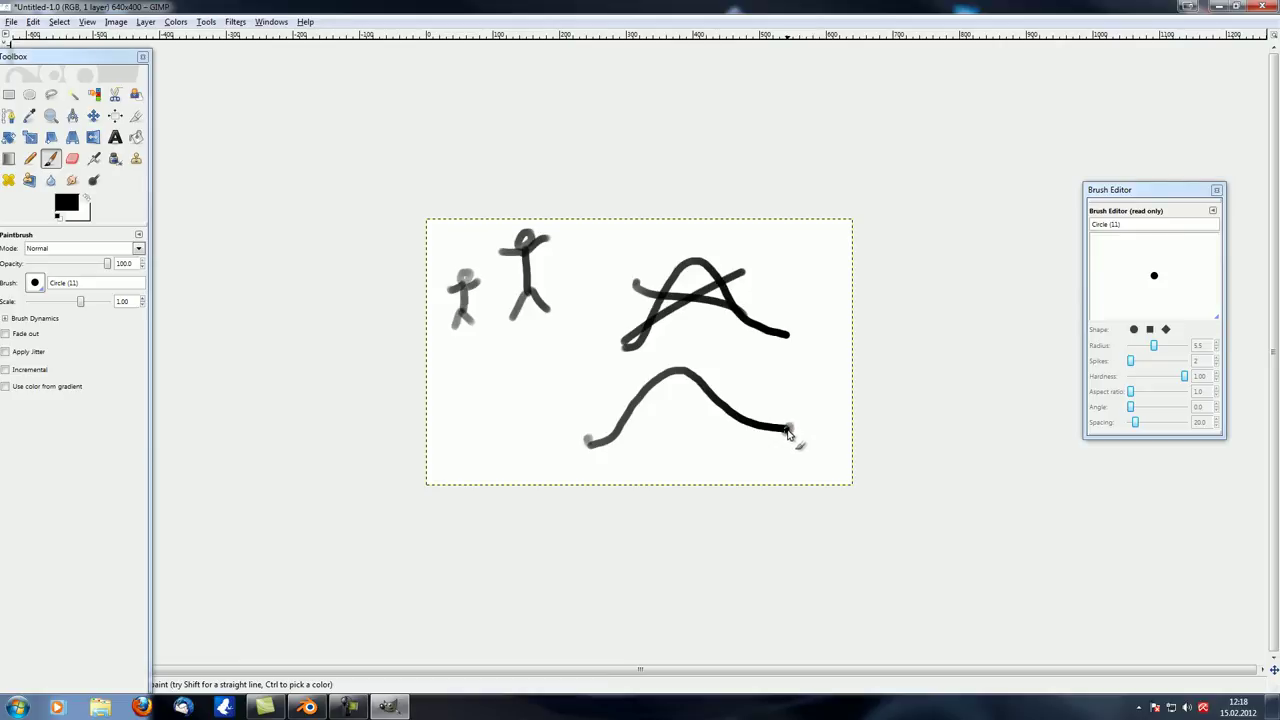
{"action": "mouse_move", "coordinate": [777, 388]}
{"action": "left_mouse_down"}
{"action": "mouse_move", "coordinate": [777, 403]}
{"action": "mouse_move", "coordinate": [822, 391]}
{"action": "mouse_move", "coordinate": [812, 428]}
{"action": "mouse_move", "coordinate": [830, 410]}
{"action": "mouse_move", "coordinate": [825, 430]}
{"action": "mouse_move", "coordinate": [848, 420]}
{"action": "mouse_move", "coordinate": [820, 388]}
{"action": "left_mouse_up"}
{"action": "mouse_move", "coordinate": [532, 432]}
{"action": "left_mouse_down"}
{"action": "mouse_move", "coordinate": [567, 412]}
{"action": "mouse_move", "coordinate": [578, 430]}
{"action": "mouse_move", "coordinate": [598, 424]}
{"action": "left_mouse_up"}
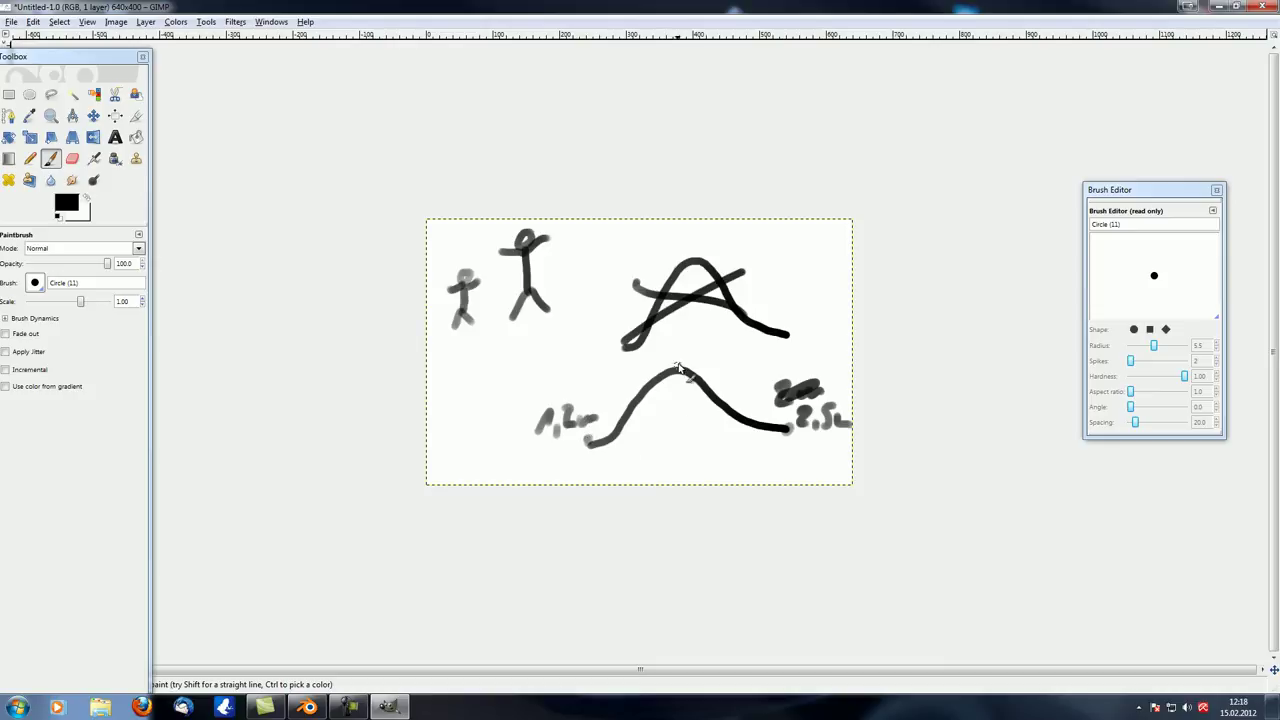
{"action": "left_click_drag", "start_coordinate": [676, 378], "coordinate": [680, 437]}
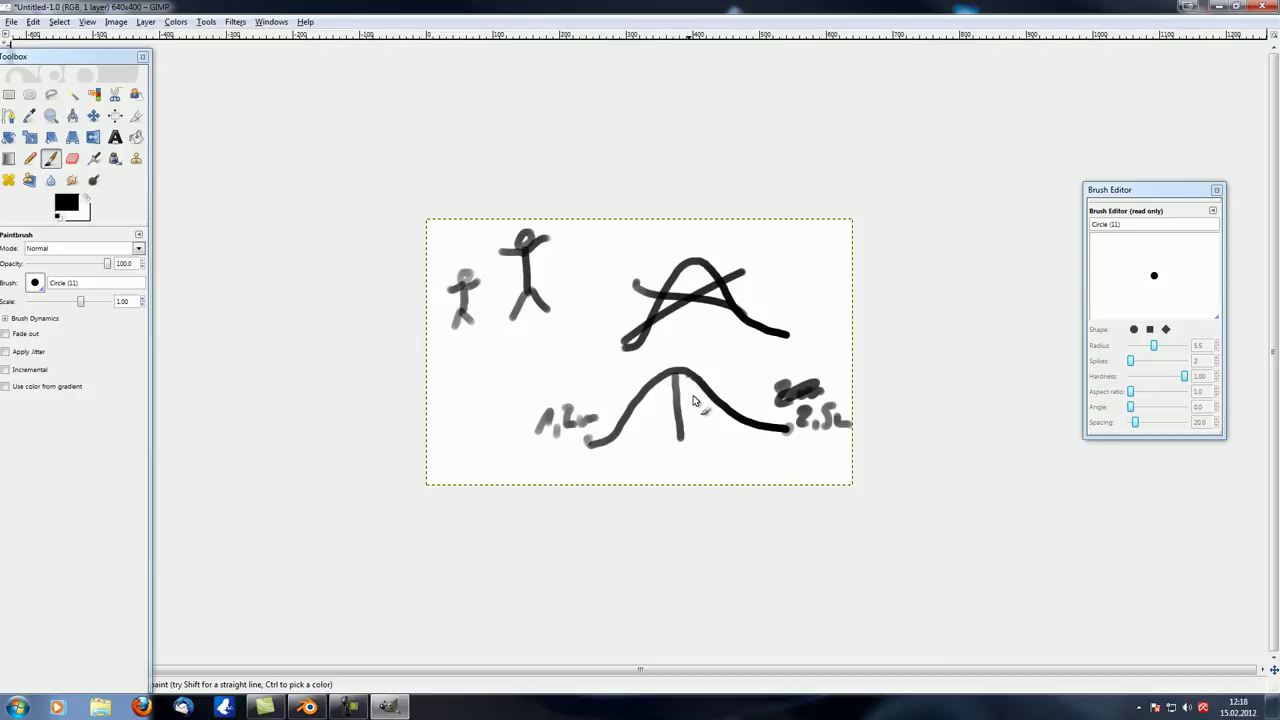
{"action": "left_click_drag", "start_coordinate": [670, 460], "coordinate": [753, 461]}
{"action": "left_click", "coordinate": [683, 463]}
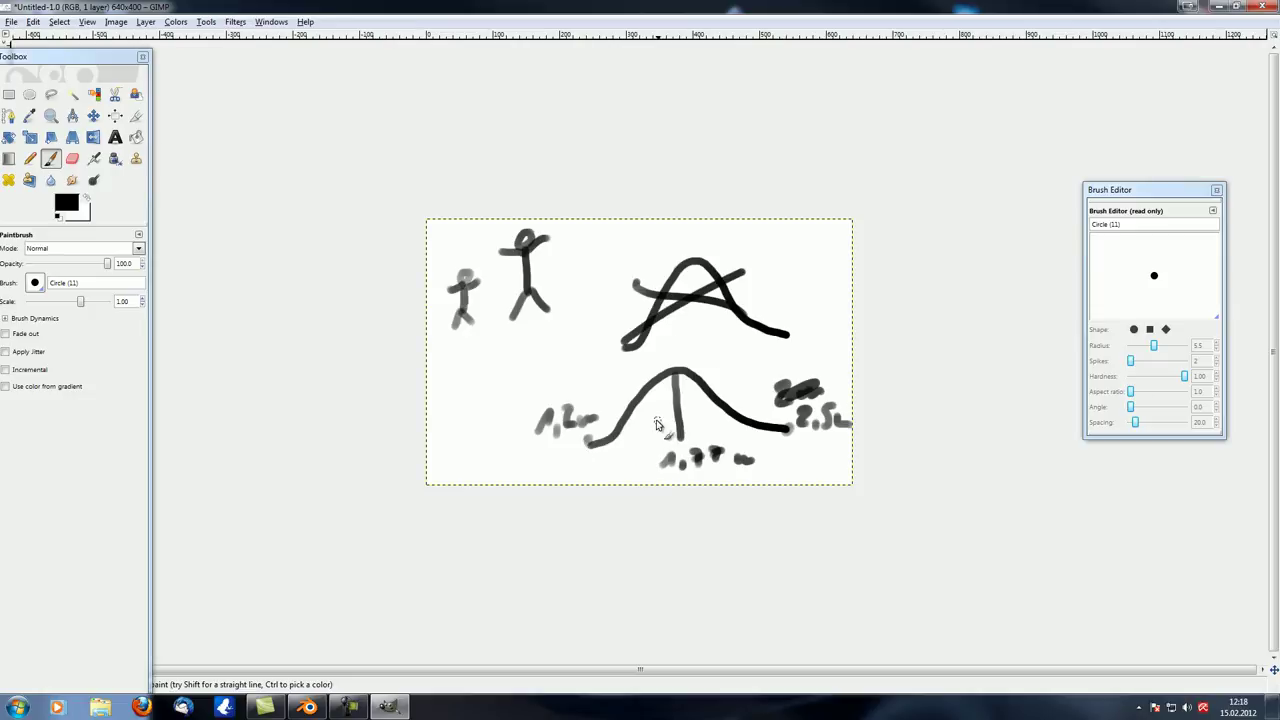
- Undo the bell curves, the centre line and the handwritten labels, keeping only the two stick figures
{"action": "key", "text": "ctrl+z"}
{"action": "key", "text": "ctrl+z"}
{"action": "key", "text": "ctrl+z"}
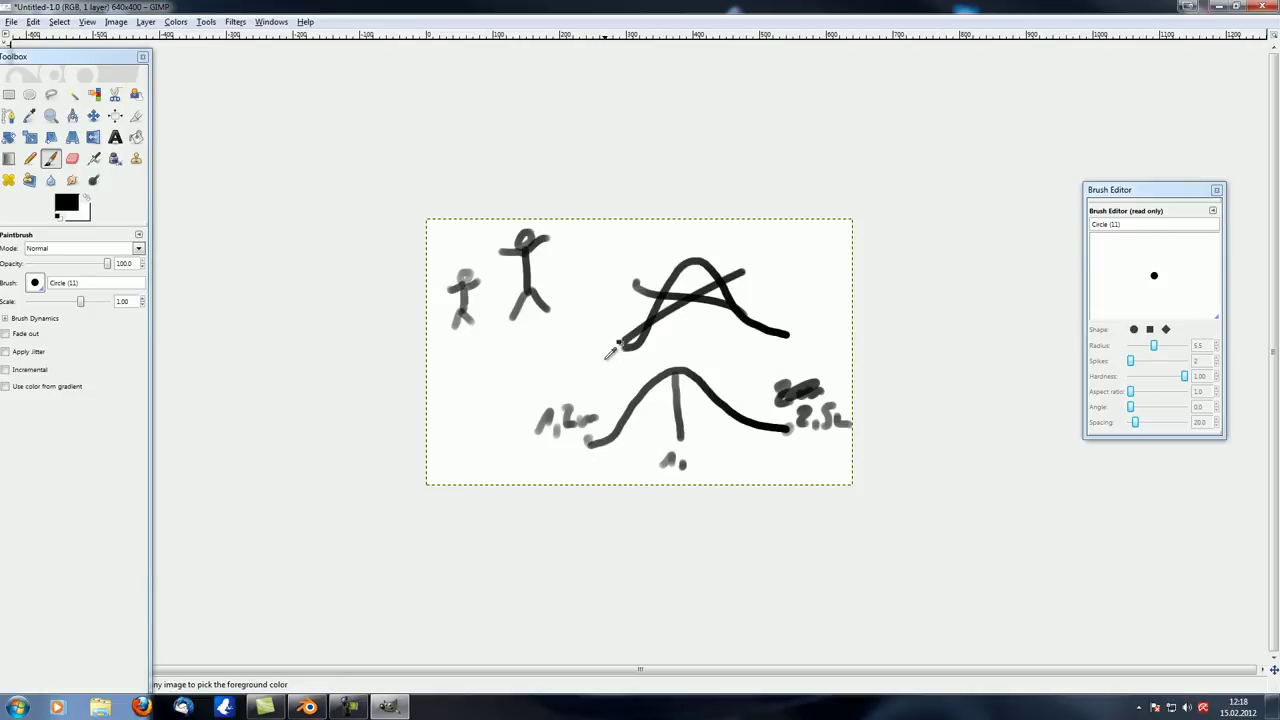
{"action": "key", "text": "ctrl+z"}
{"action": "key", "text": "ctrl+z"}
{"action": "key", "text": "ctrl+z"}
{"action": "key", "text": "ctrl+z"}
{"action": "key", "text": "ctrl+z"}
{"action": "key", "text": "ctrl+z"}
{"action": "key", "text": "ctrl+z"}
{"action": "key", "text": "ctrl+z"}
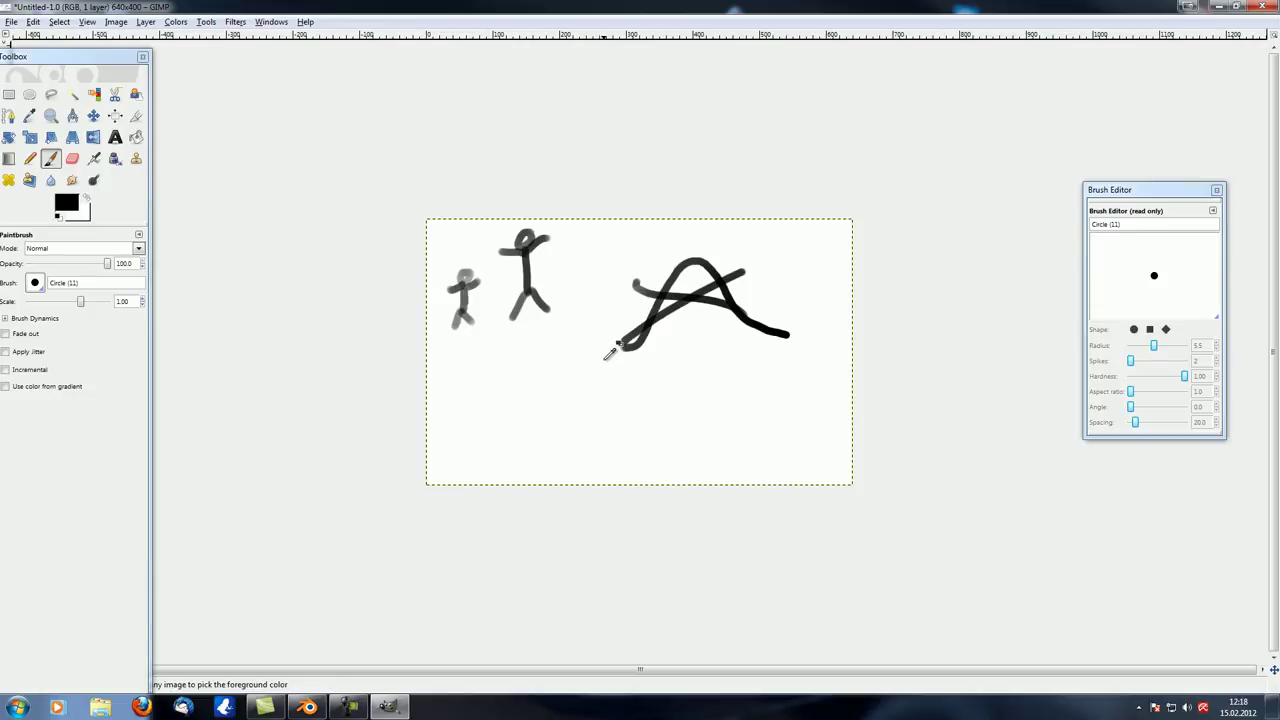
{"action": "key", "text": "ctrl+z"}
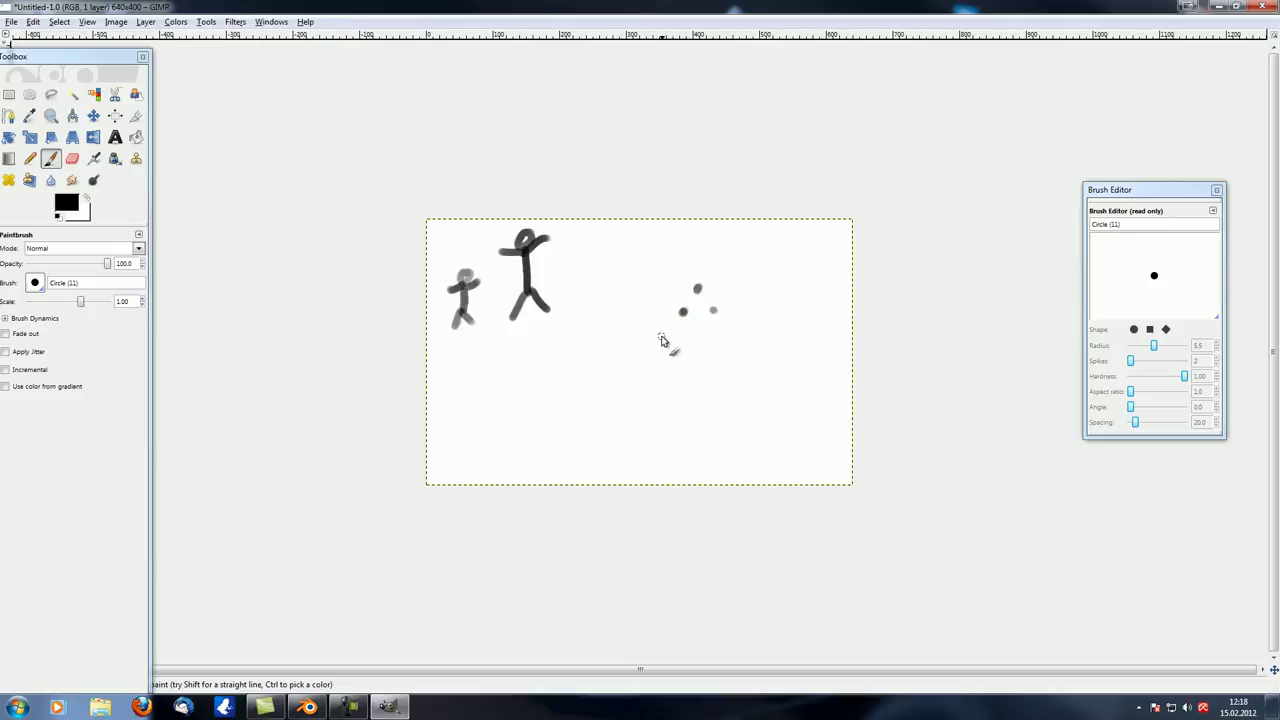
- Paint a triangular grid of dots with three open bins beneath it and a bell curve under the bins
{"action": "left_click", "coordinate": [663, 337]}
{"action": "left_click", "coordinate": [697, 337]}
{"action": "left_click", "coordinate": [731, 336]}
{"action": "left_click", "coordinate": [645, 362]}
{"action": "left_click", "coordinate": [678, 364]}
{"action": "left_click", "coordinate": [754, 361]}
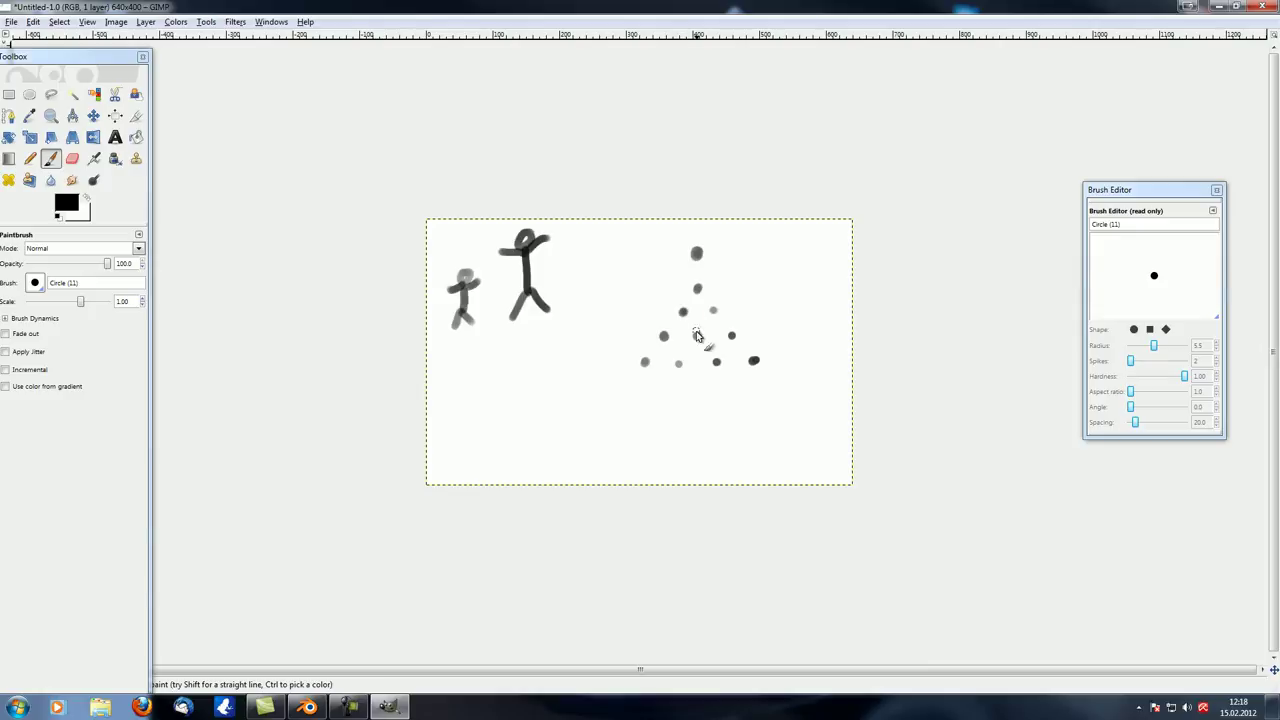
{"action": "mouse_move", "coordinate": [645, 380]}
{"action": "left_mouse_down"}
{"action": "mouse_move", "coordinate": [646, 396]}
{"action": "mouse_move", "coordinate": [674, 398]}
{"action": "mouse_move", "coordinate": [680, 381]}
{"action": "mouse_move", "coordinate": [717, 392]}
{"action": "mouse_move", "coordinate": [760, 370]}
{"action": "left_mouse_up"}
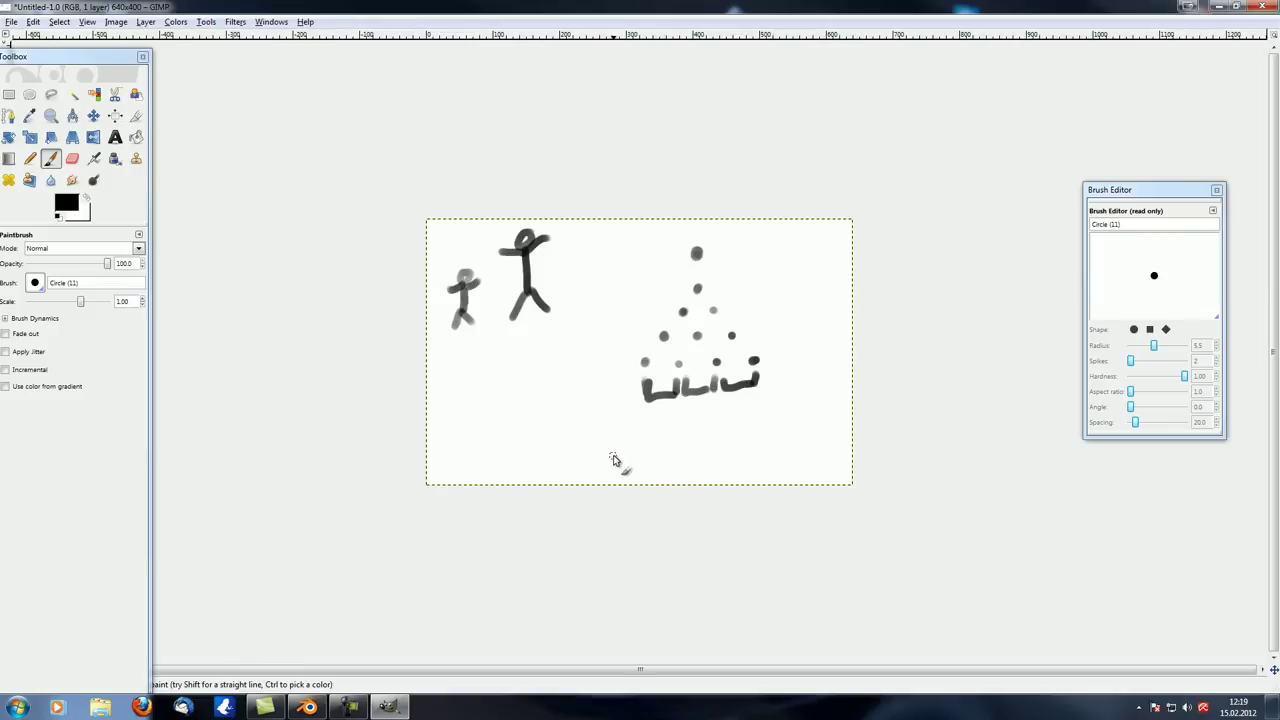
{"action": "mouse_move", "coordinate": [617, 458]}
{"action": "left_mouse_down"}
{"action": "mouse_move", "coordinate": [708, 393]}
{"action": "mouse_move", "coordinate": [795, 450]}
{"action": "left_mouse_up"}
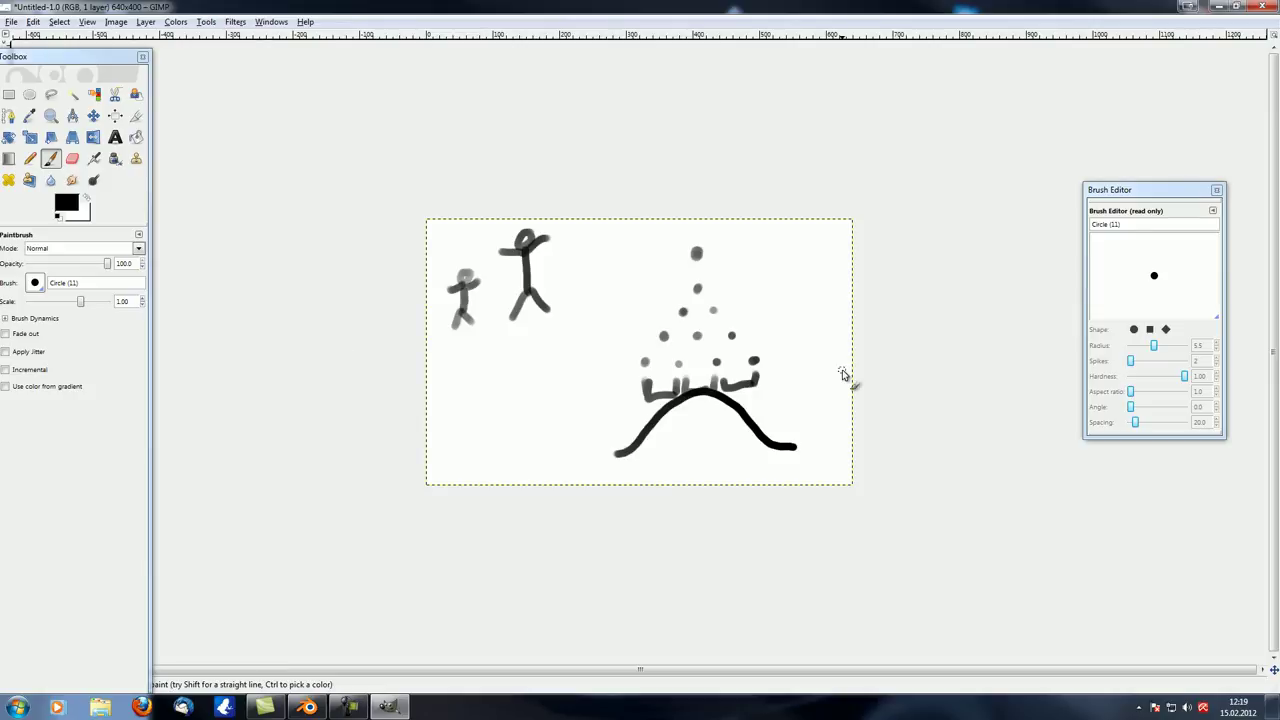
- Close the GIMP drawing without saving it and switch back to Blender
{"action": "left_click", "coordinate": [1262, 6]}
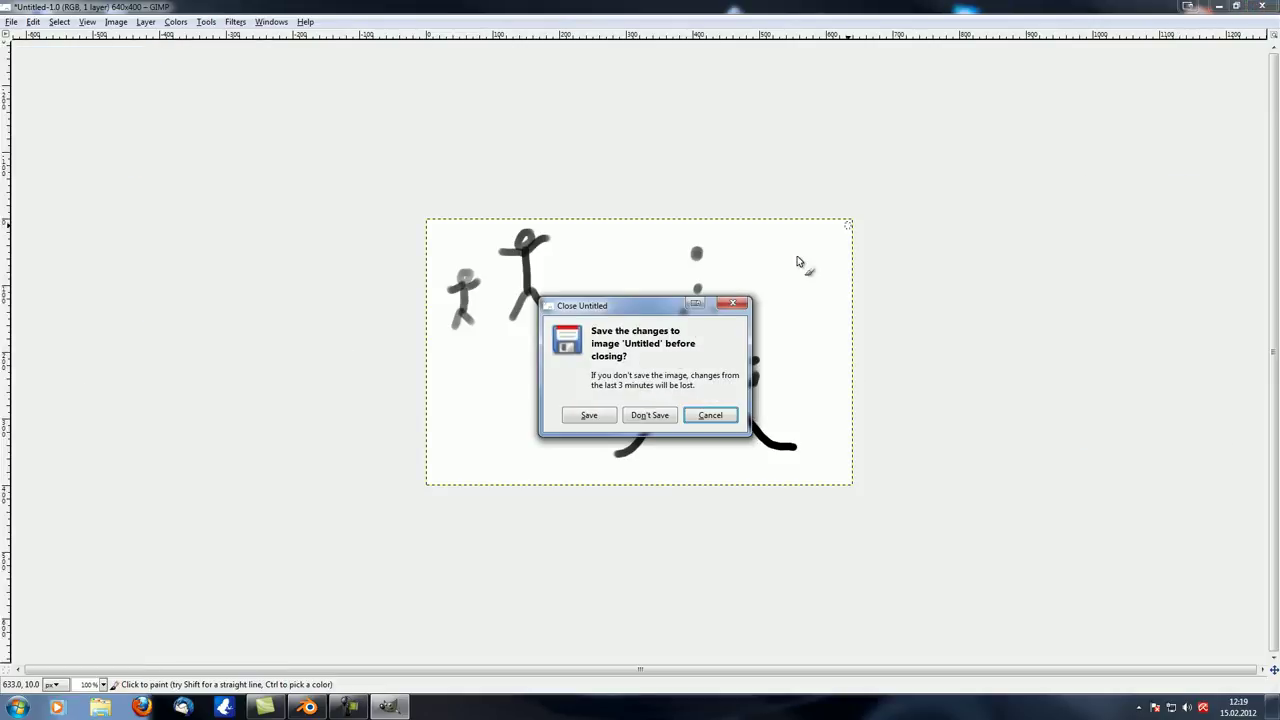
{"action": "left_click", "coordinate": [650, 415]}
{"action": "left_click", "coordinate": [796, 124]}
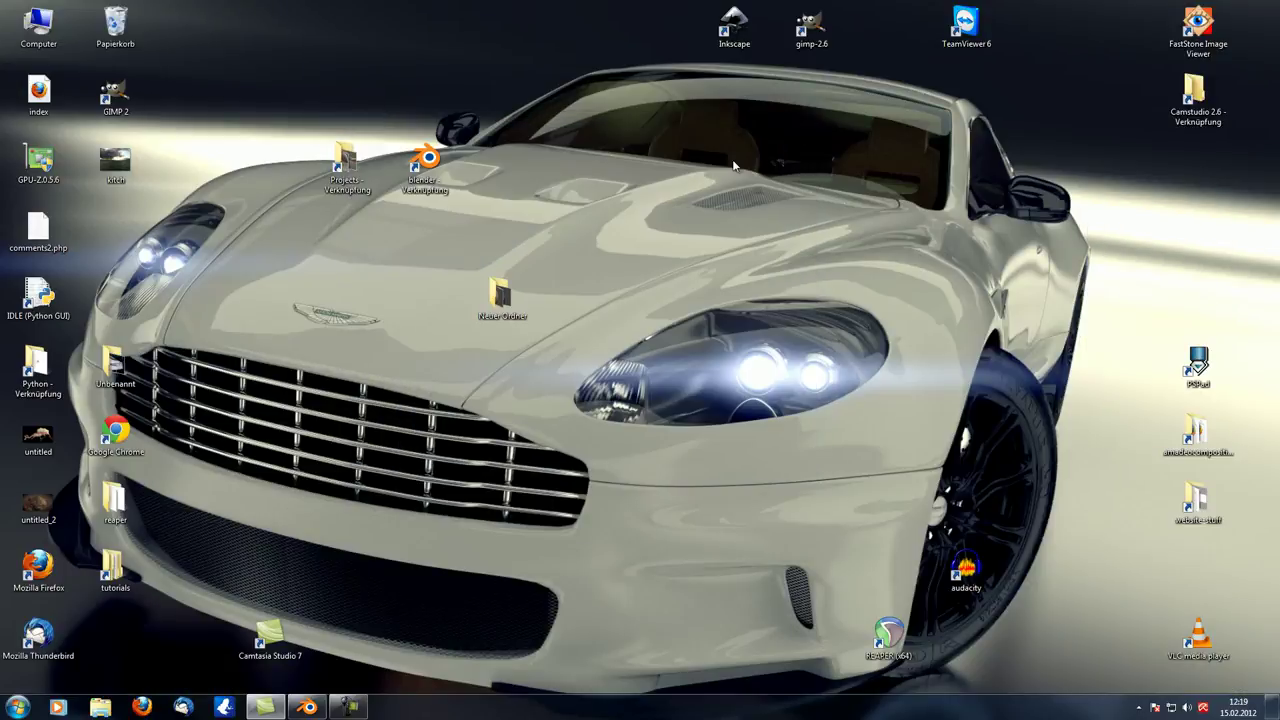
{"action": "left_click", "coordinate": [307, 706]}
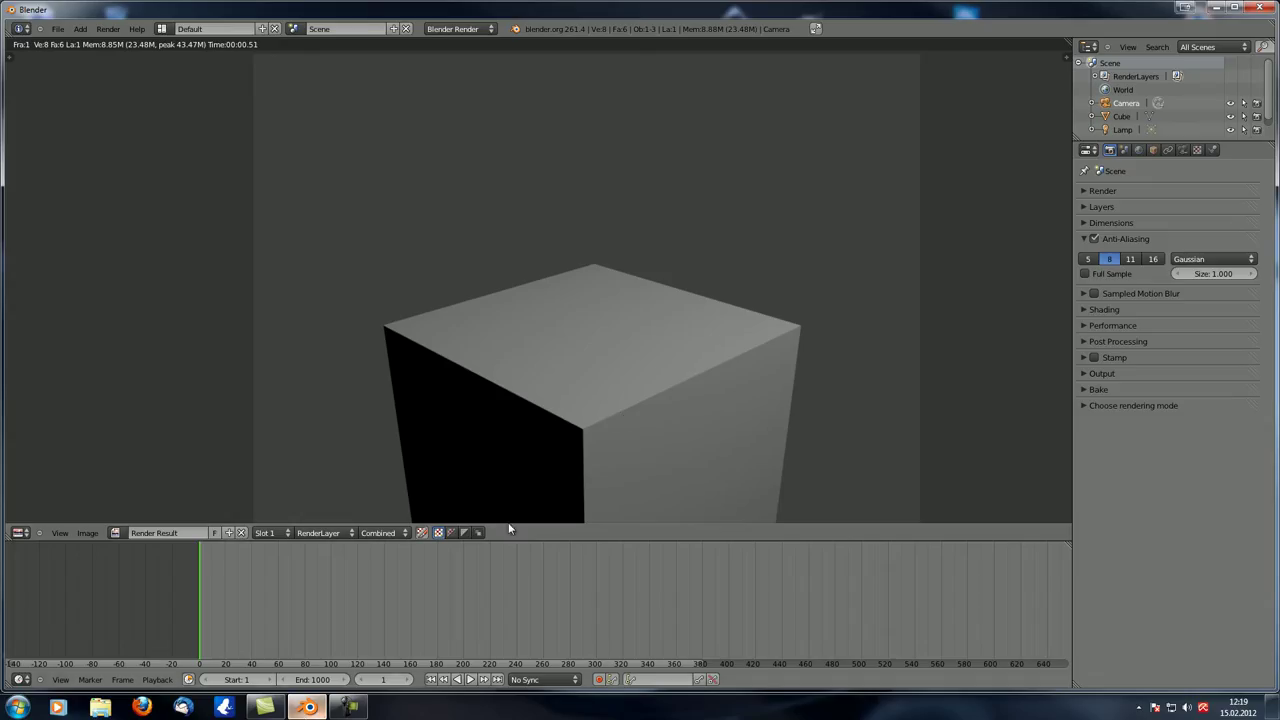
- Examine the blended pixels along the rendered cube's upper edge close up, and view the whole cube again
{"action": "scroll", "coordinate": [397, 289], "scroll_direction": "up", "scroll_amount": 10}
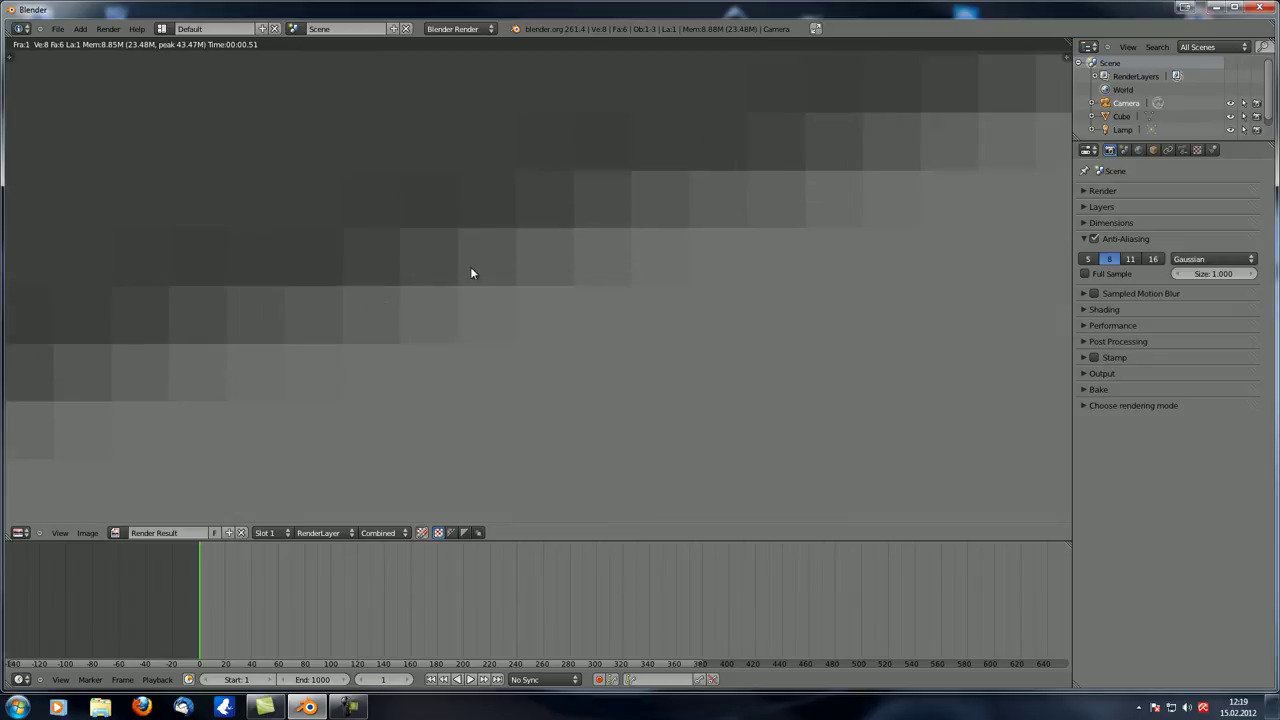
{"action": "scroll", "coordinate": [138, 246], "scroll_direction": "down", "scroll_amount": 2}
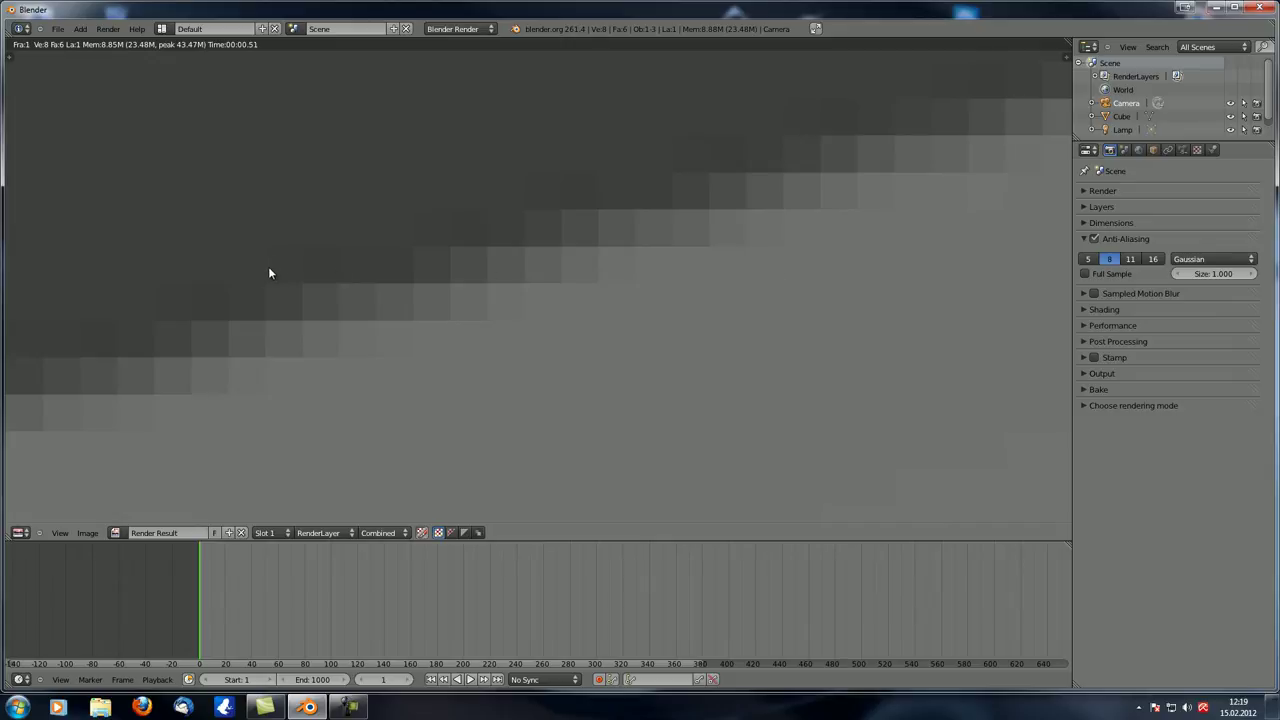
{"action": "scroll", "coordinate": [267, 270], "scroll_direction": "up", "scroll_amount": 2}
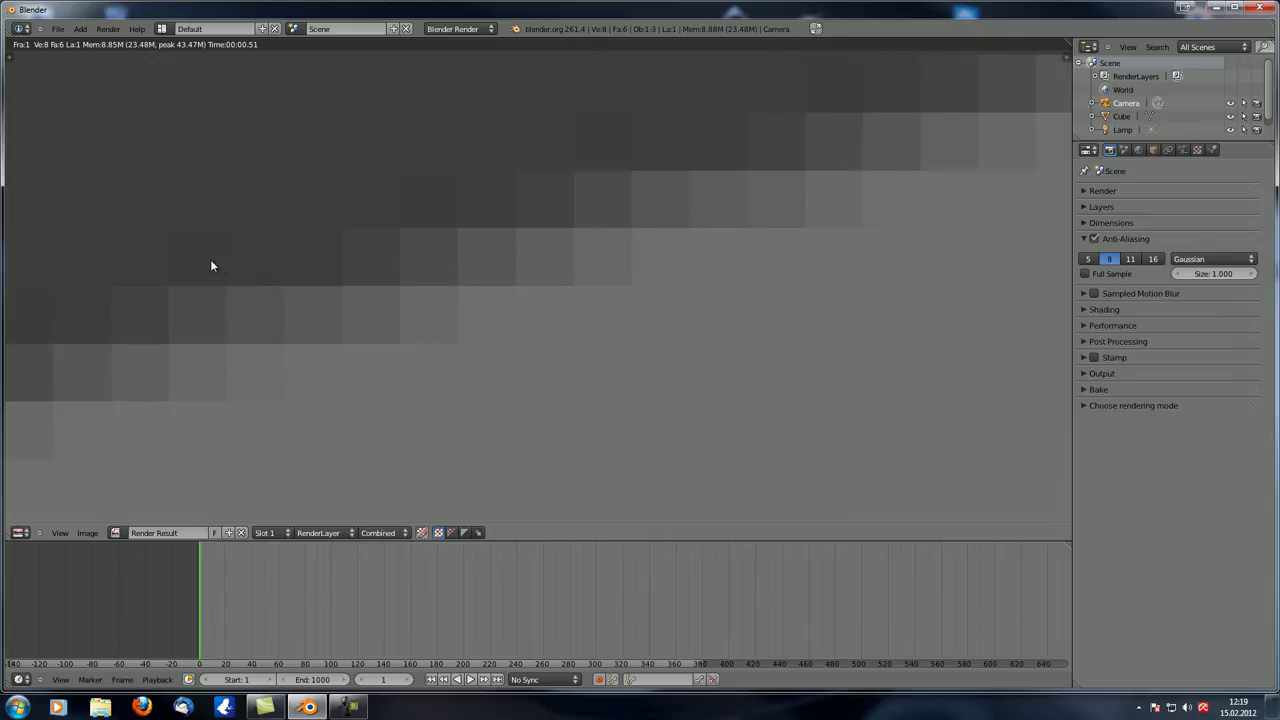
{"action": "scroll", "coordinate": [475, 265], "scroll_direction": "down", "scroll_amount": 1}
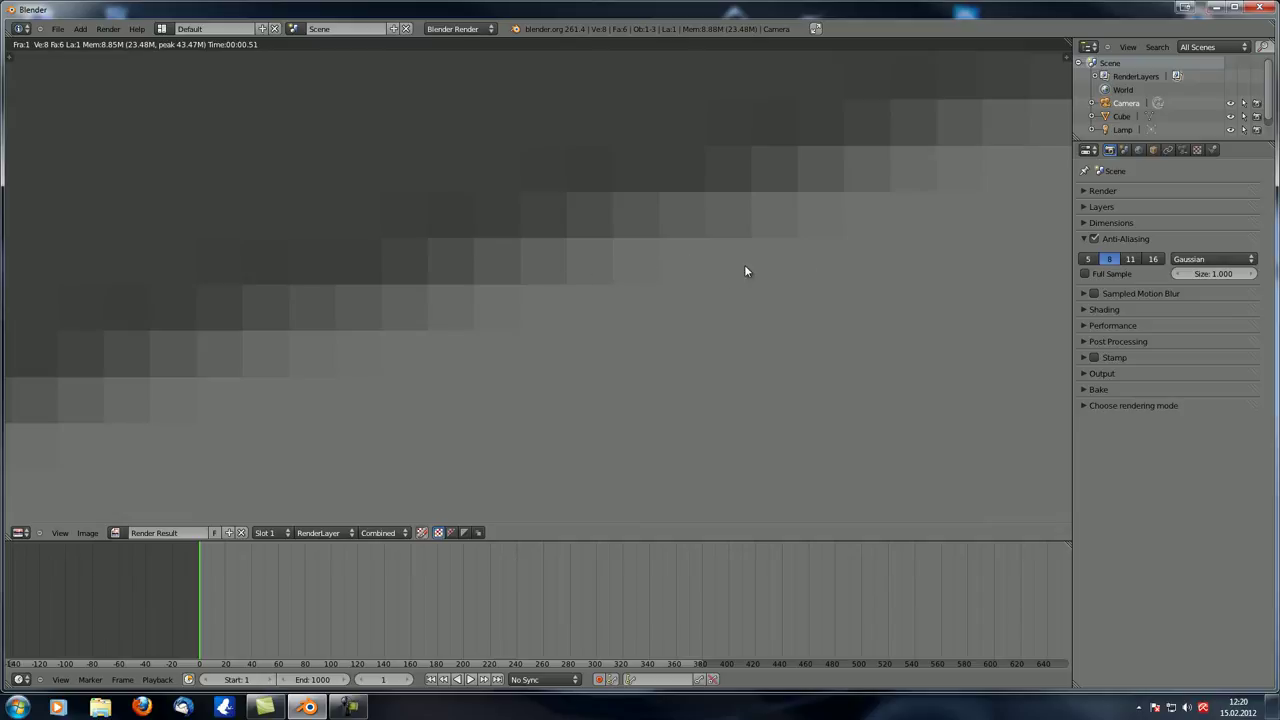
{"action": "middle_click_drag", "start_coordinate": [461, 296], "coordinate": [557, 251], "text": "ctrl"}
{"action": "scroll", "coordinate": [524, 242], "scroll_direction": "down", "scroll_amount": 2}
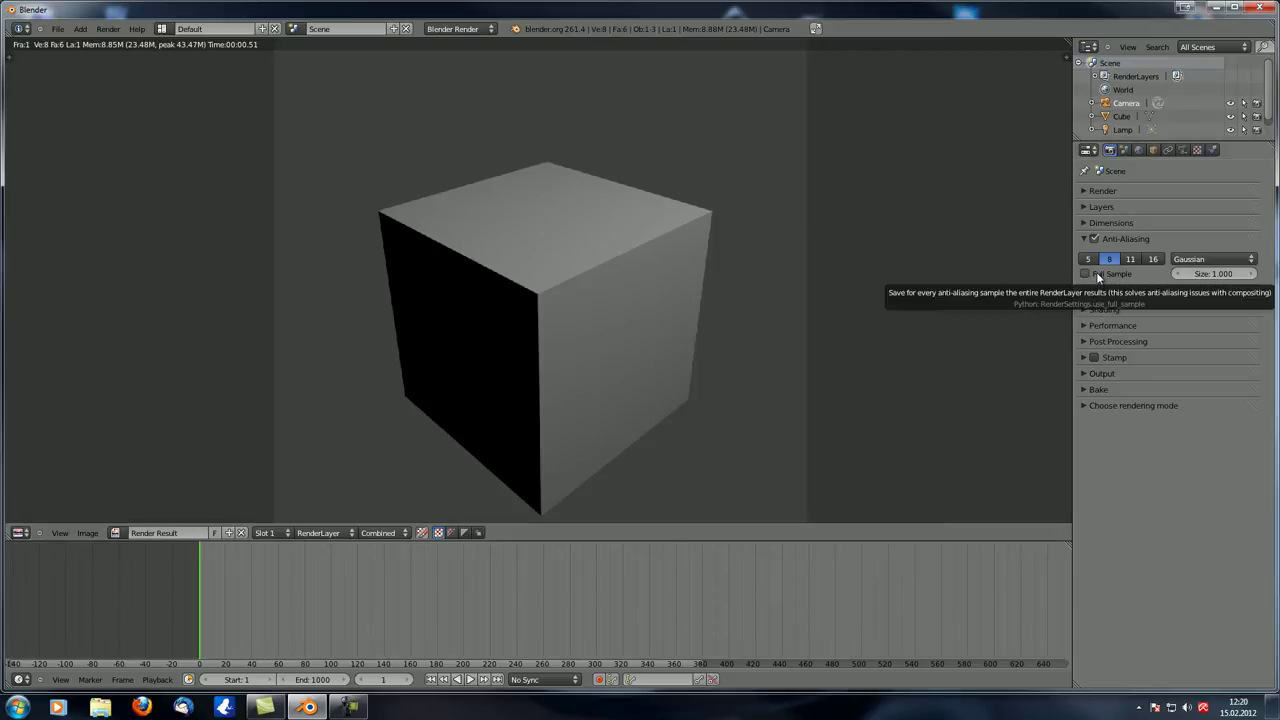
- Set anti-aliasing to 16 samples with Full Sample enabled and render the scene
{"action": "left_click", "coordinate": [1153, 259]}
{"action": "left_click", "coordinate": [1086, 274]}
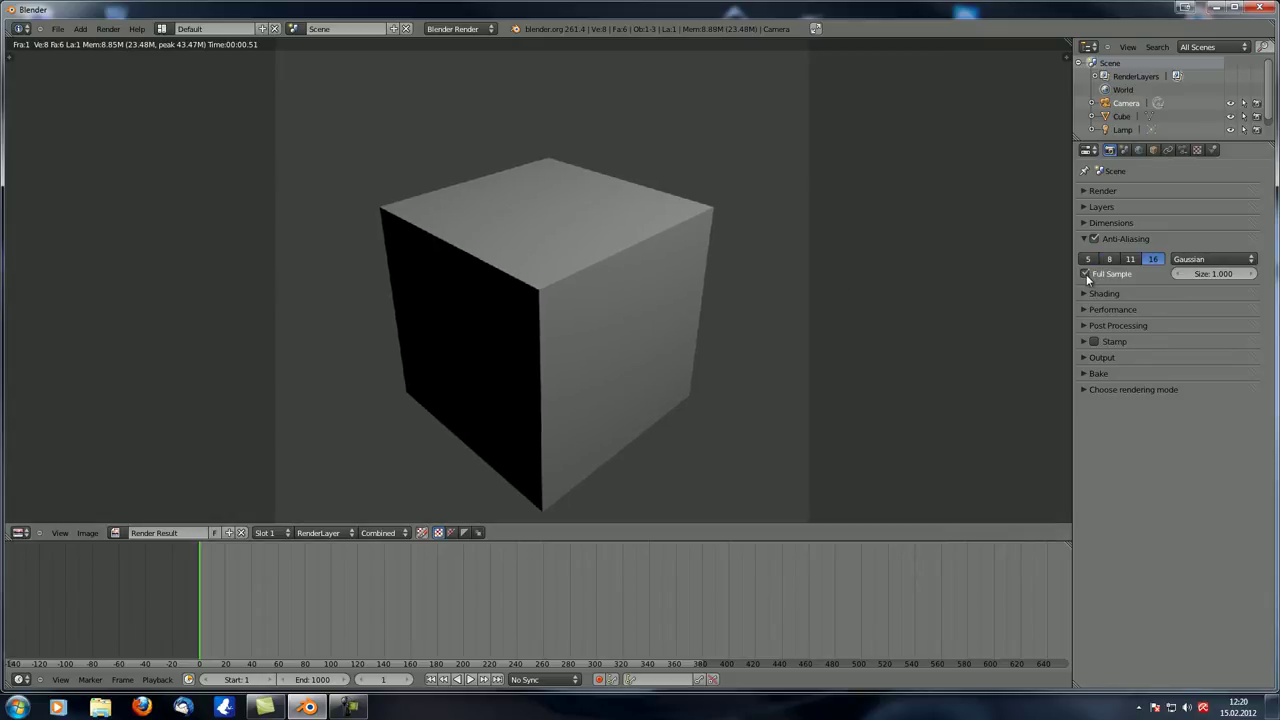
{"action": "scroll", "coordinate": [528, 134], "scroll_direction": "up", "scroll_amount": 8}
{"action": "middle_click_drag", "start_coordinate": [597, 386], "coordinate": [591, 307]}
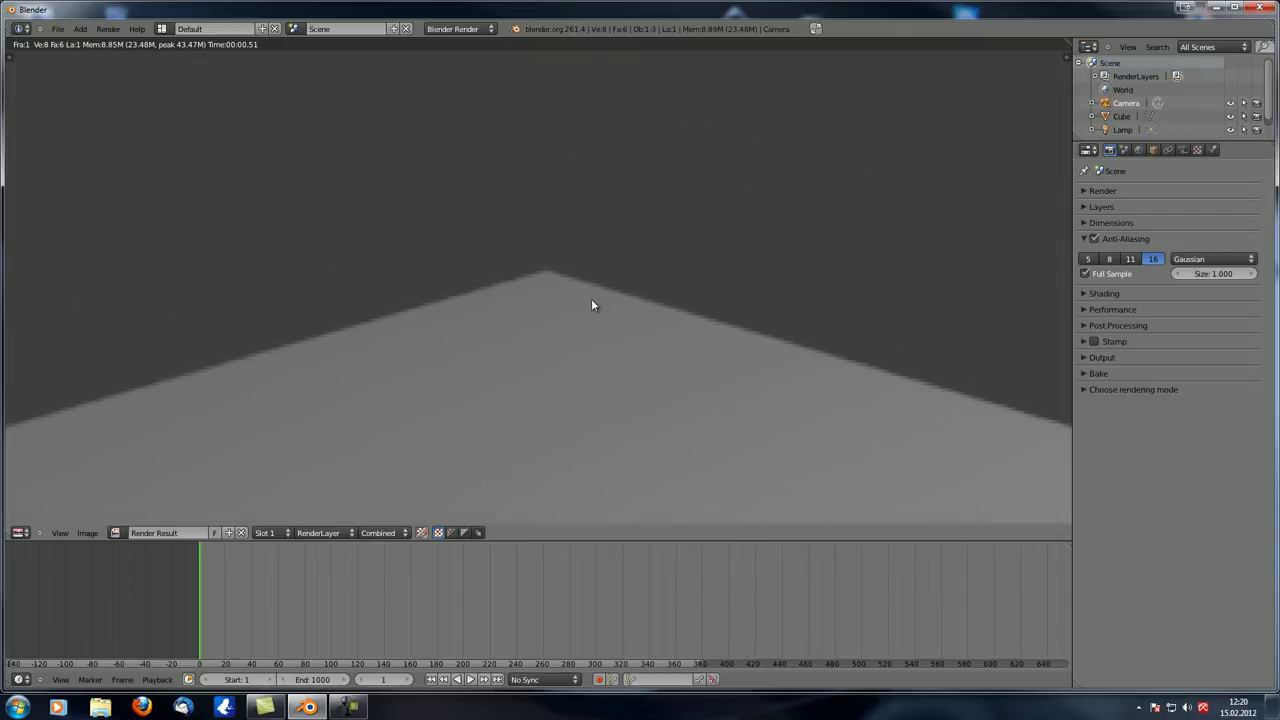
{"action": "key", "text": "F12"}
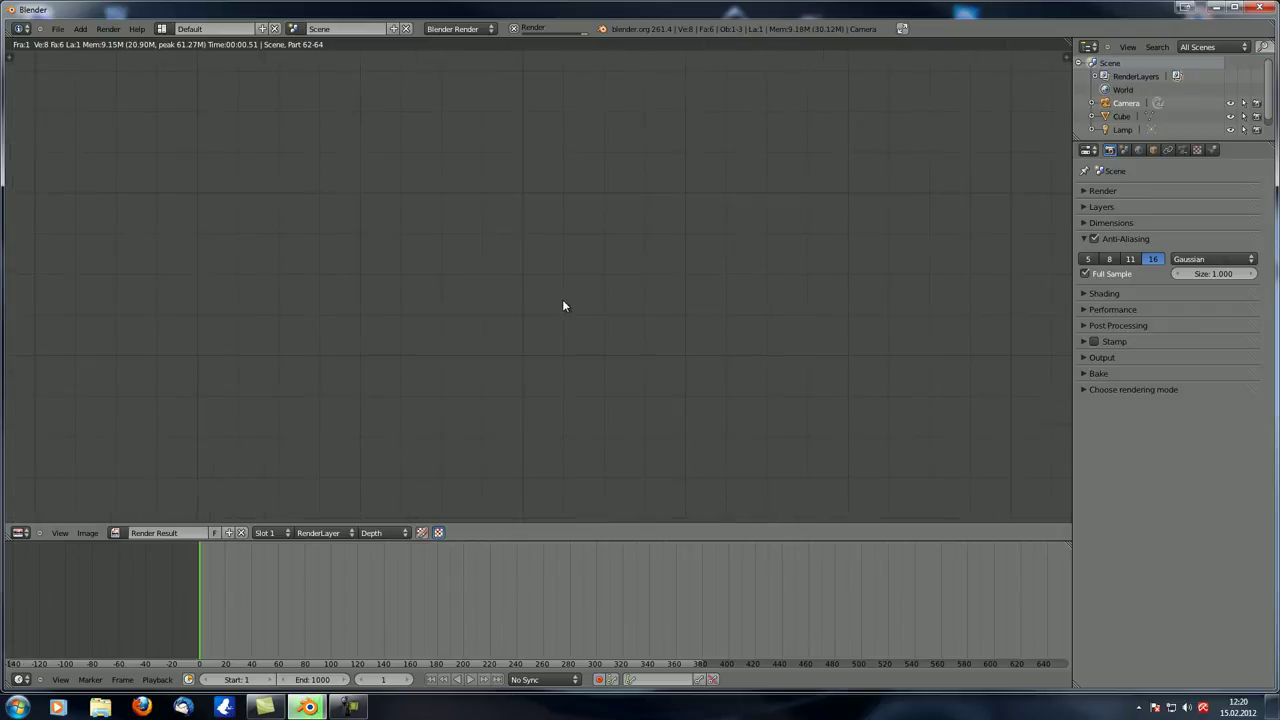
- Examine the top corner and upper edges of the cube in the Full Sample render
{"action": "scroll", "coordinate": [562, 306], "scroll_direction": "down", "scroll_amount": 2}
{"action": "scroll", "coordinate": [436, 308], "scroll_direction": "up", "scroll_amount": 2}
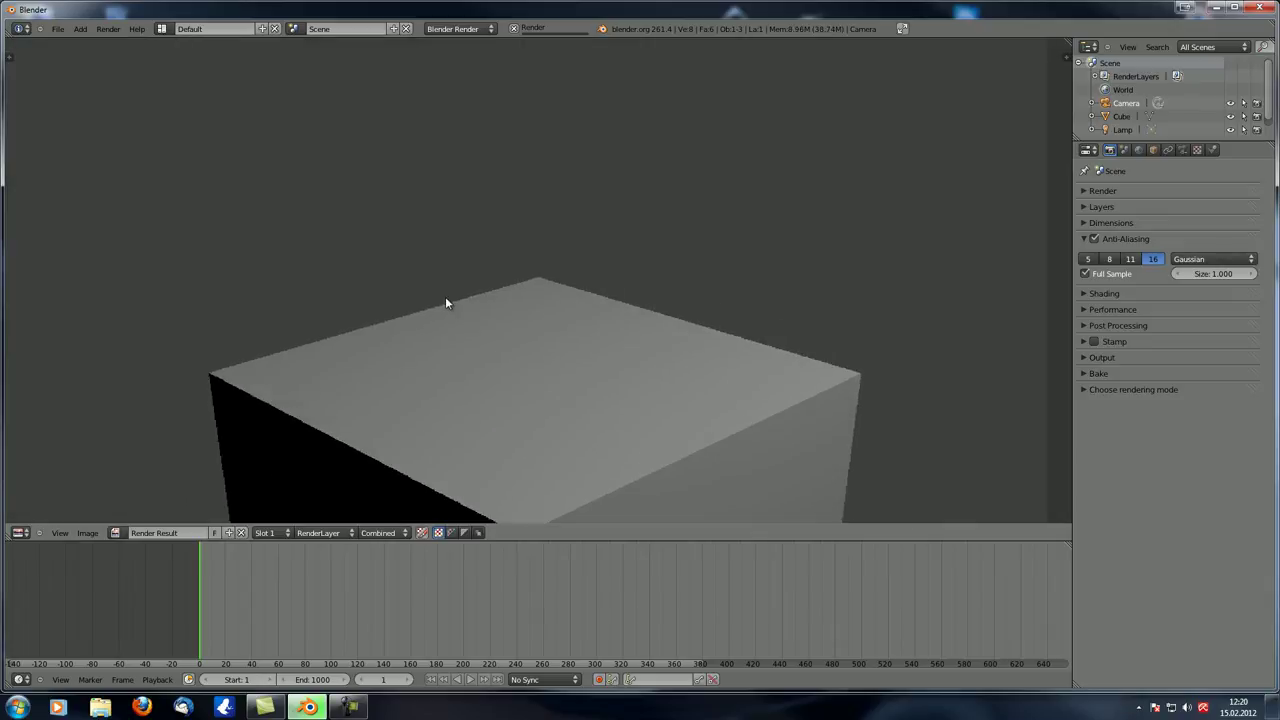
{"action": "scroll", "coordinate": [446, 303], "scroll_direction": "up", "scroll_amount": 2}
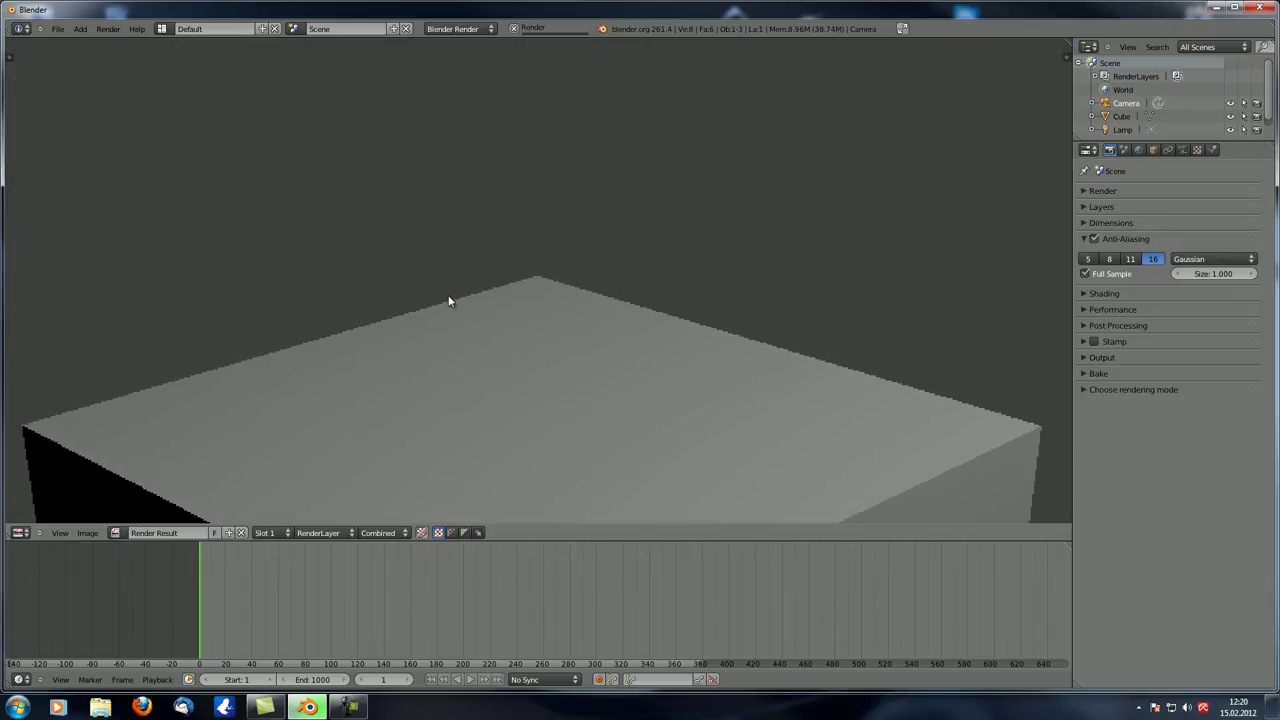
{"action": "scroll", "coordinate": [447, 296], "scroll_direction": "up", "scroll_amount": 2}
{"action": "scroll", "coordinate": [448, 295], "scroll_direction": "up", "scroll_amount": 1}
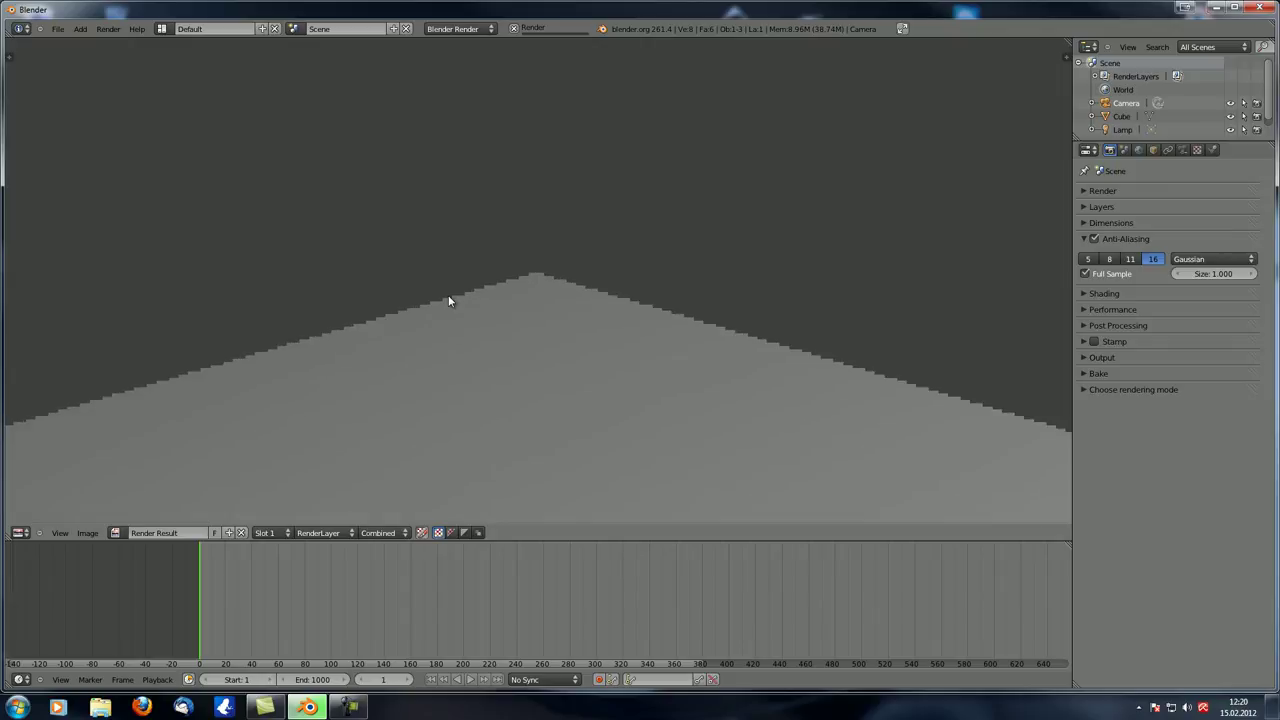
{"action": "scroll", "coordinate": [484, 291], "scroll_direction": "up", "scroll_amount": 1}
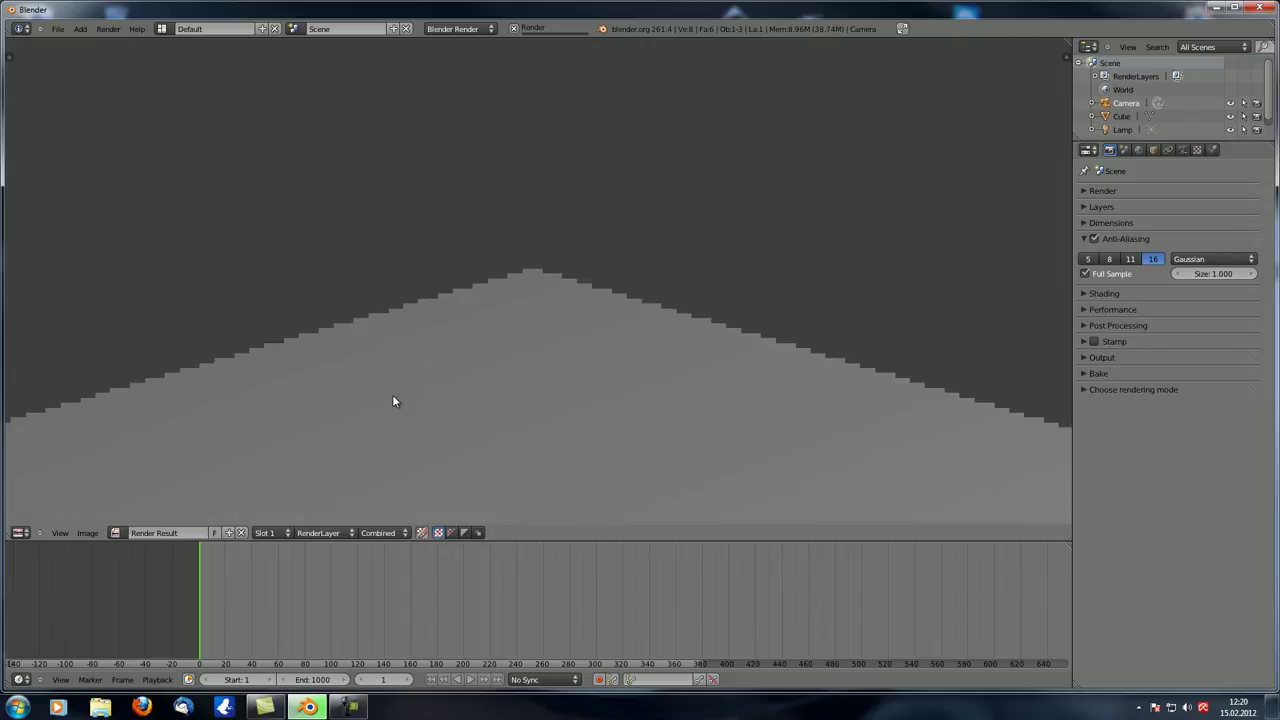
- Examine the smoothed top corner of the cube in the finished Full Sample render, and view the whole cube again
{"action": "scroll", "coordinate": [393, 401], "scroll_direction": "up", "scroll_amount": 1}
{"action": "scroll", "coordinate": [393, 401], "scroll_direction": "up", "scroll_amount": 1}
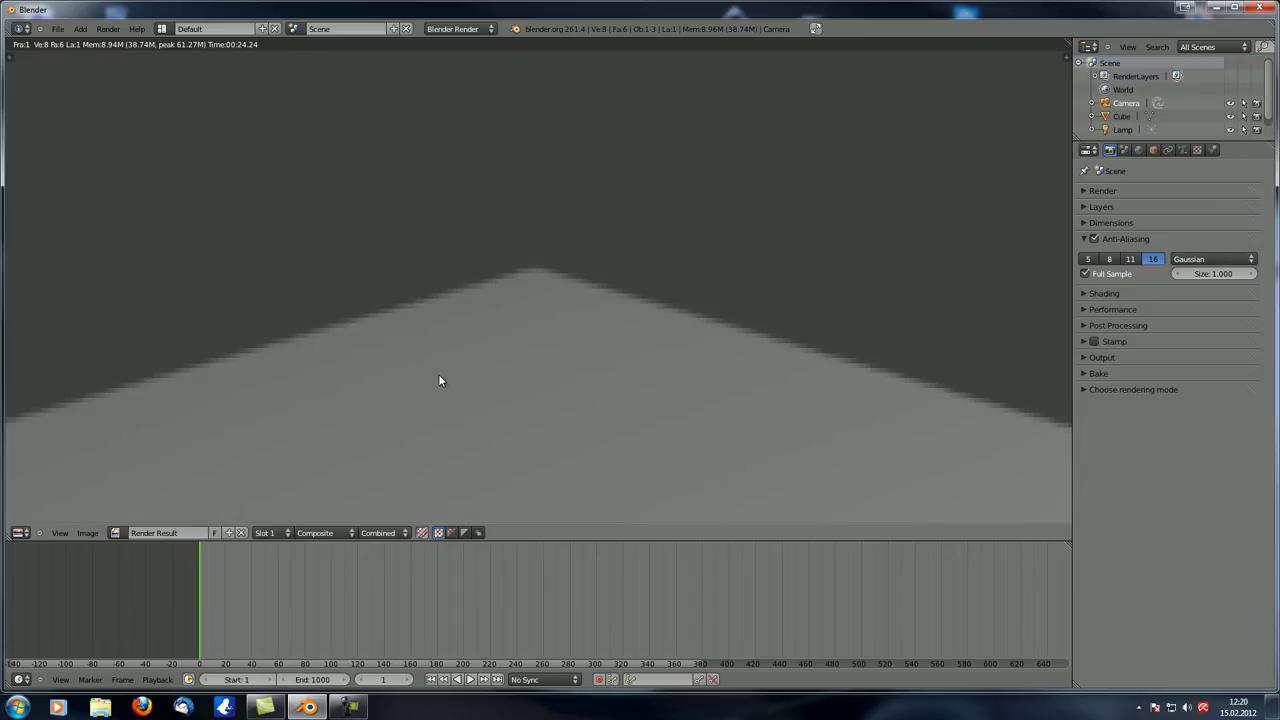
{"action": "scroll", "coordinate": [391, 291], "scroll_direction": "up", "scroll_amount": 4}
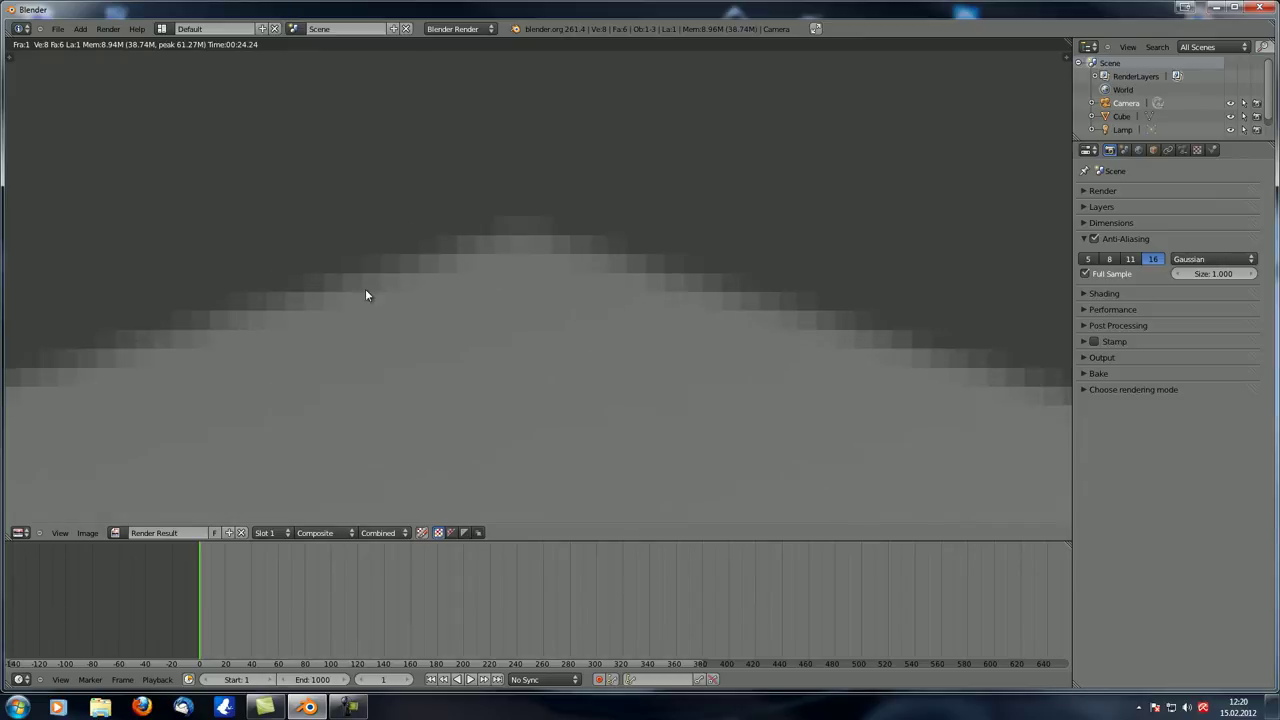
{"action": "scroll", "coordinate": [338, 345], "scroll_direction": "down", "scroll_amount": 5}
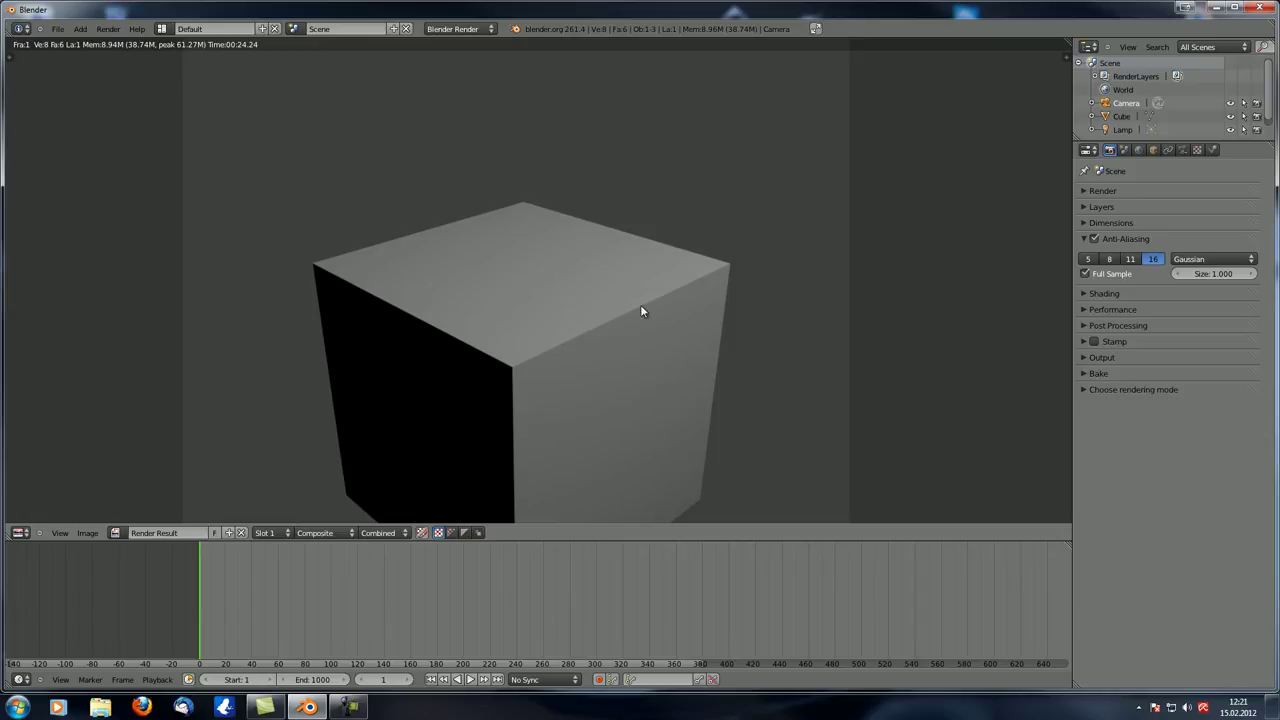
{"action": "scroll", "coordinate": [552, 290], "scroll_direction": "down", "scroll_amount": 2}
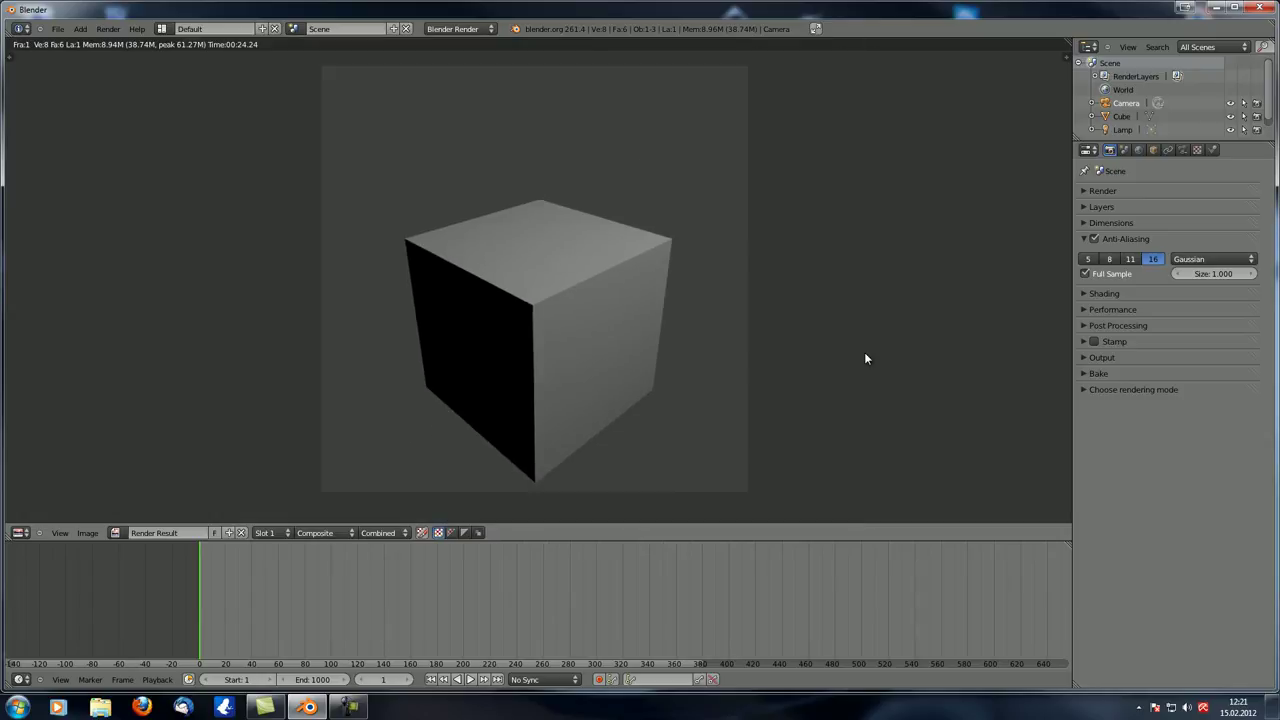
- Turn off Full Sample, set anti-aliasing to 8 samples, and leave the render view to show the Sampled Motion Blur settings
{"action": "left_click", "coordinate": [1085, 273]}
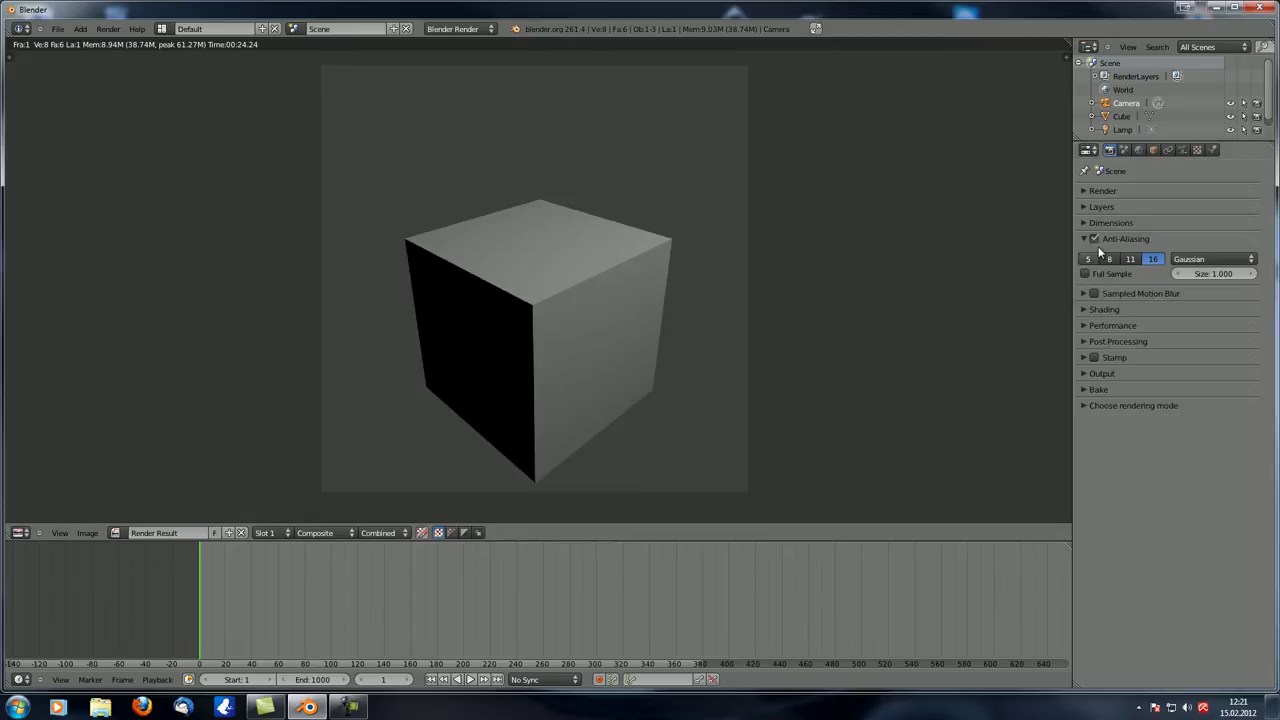
{"action": "left_click", "coordinate": [1080, 239]}
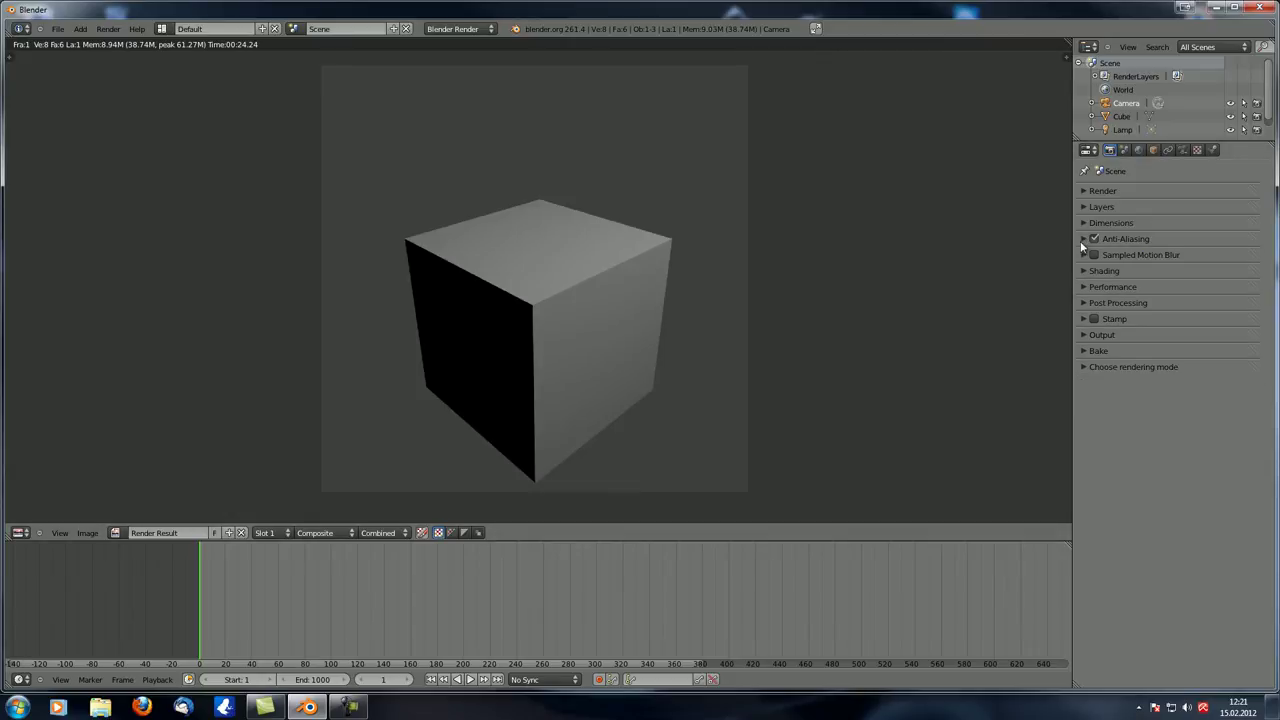
{"action": "left_click", "coordinate": [1082, 240]}
{"action": "left_click", "coordinate": [1109, 262]}
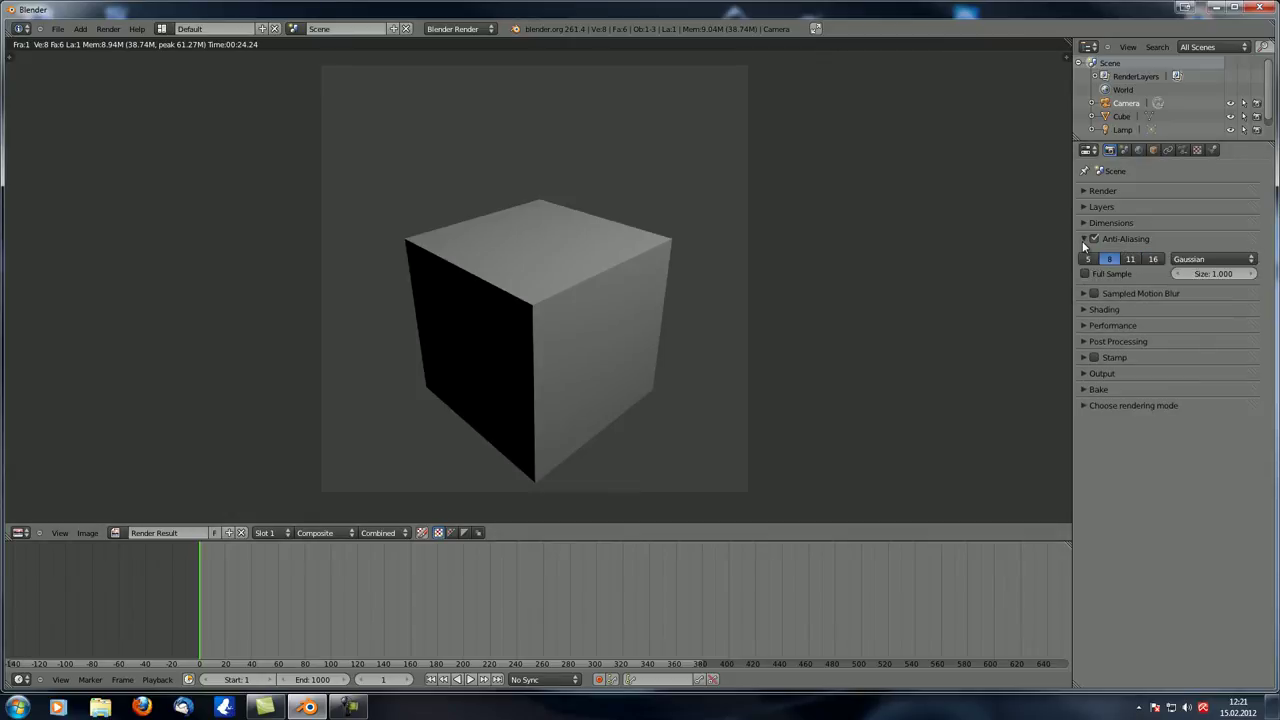
{"action": "left_click", "coordinate": [1082, 241]}
{"action": "key", "text": "Escape"}
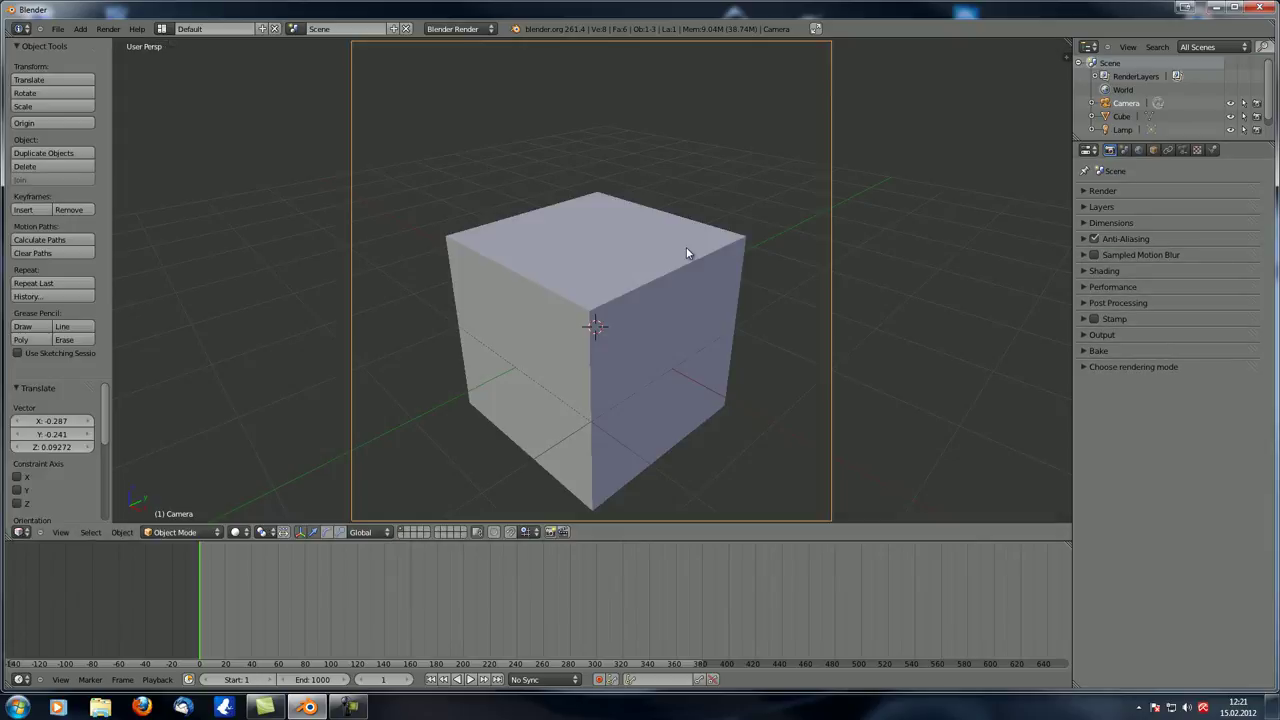
{"action": "left_click", "coordinate": [1083, 255]}
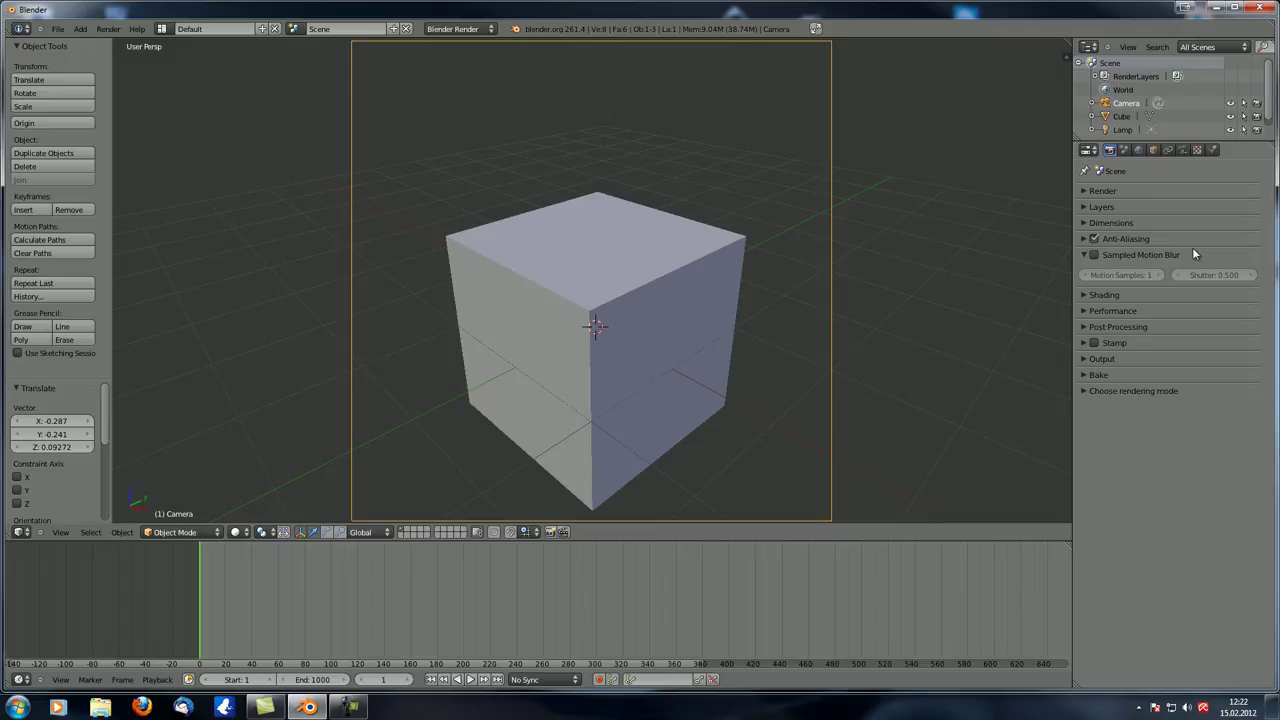
- In camera view, move the cube to the upper left edge of the camera frame and keyframe its location at frame 1
{"action": "middle_click_drag", "start_coordinate": [810, 360], "coordinate": [705, 318]}
{"action": "right_click", "coordinate": [644, 271]}
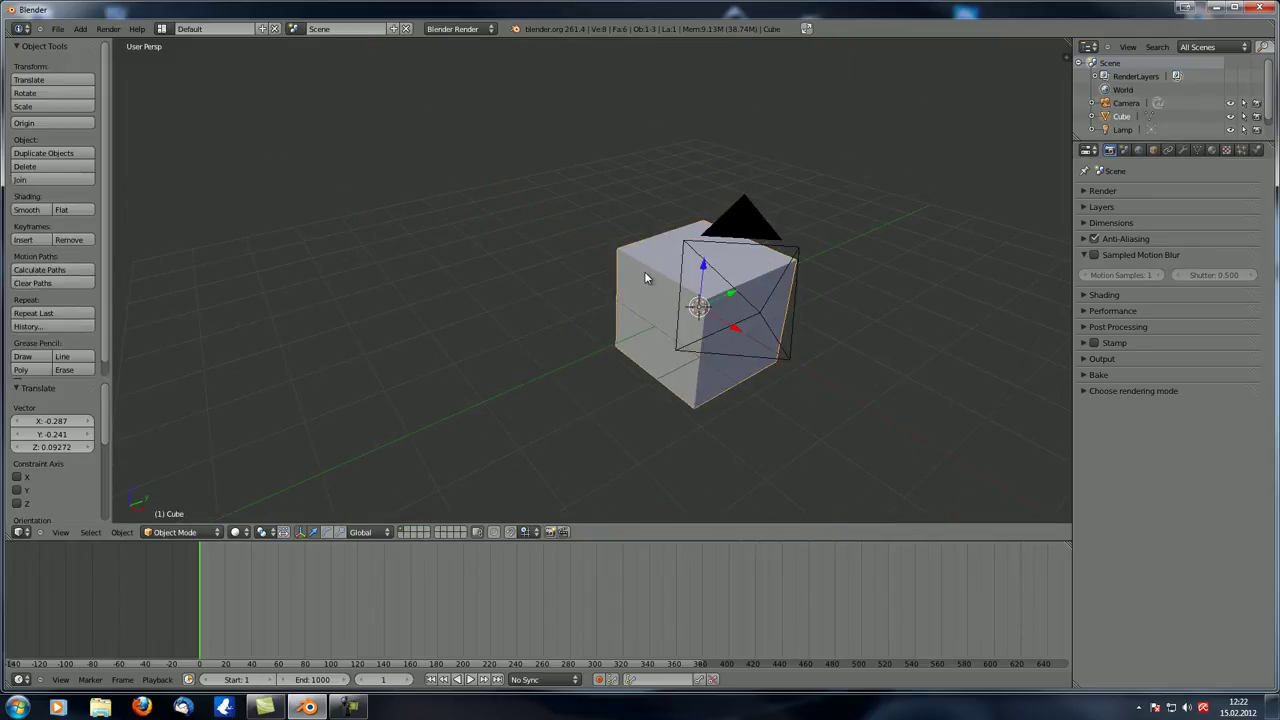
{"action": "key", "text": "KP_0"}
{"action": "left_click_drag", "start_coordinate": [616, 360], "coordinate": [421, 243]}
{"action": "key", "text": "i"}
{"action": "left_click", "coordinate": [421, 243]}
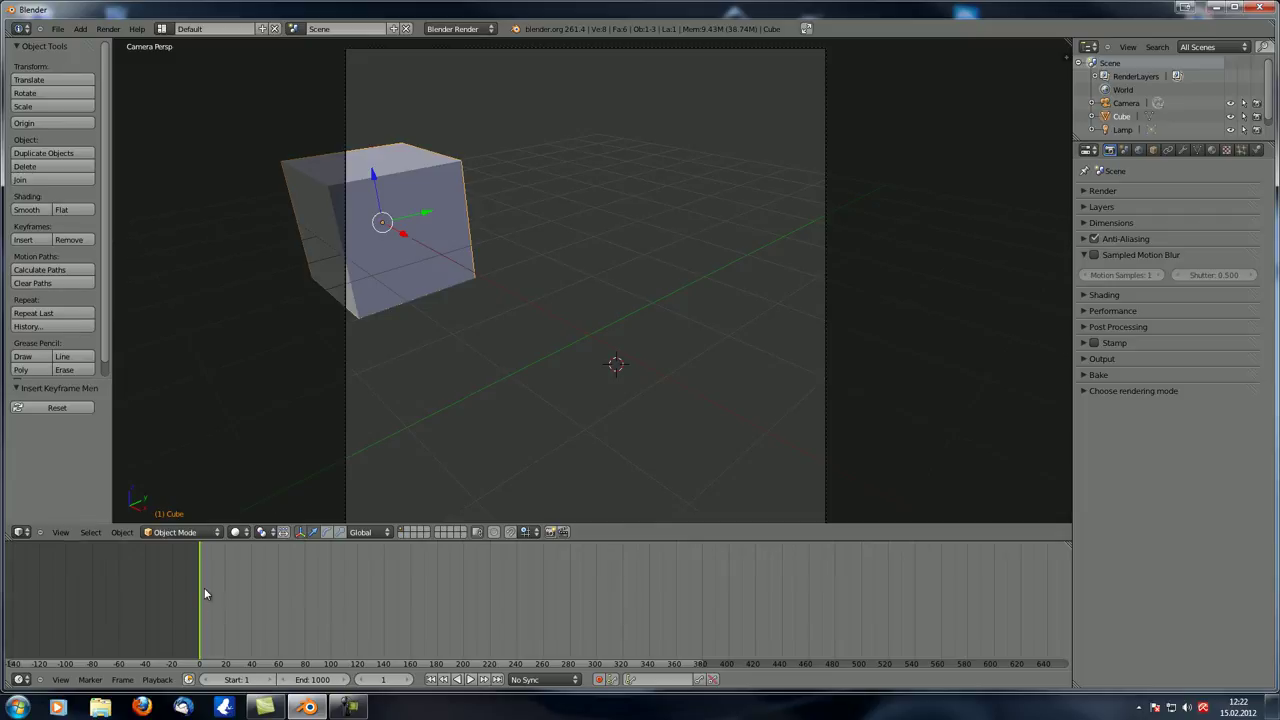
- At frame 100, move the cube about 5.89 units along X and insert a location keyframe
{"action": "left_click", "coordinate": [330, 627]}
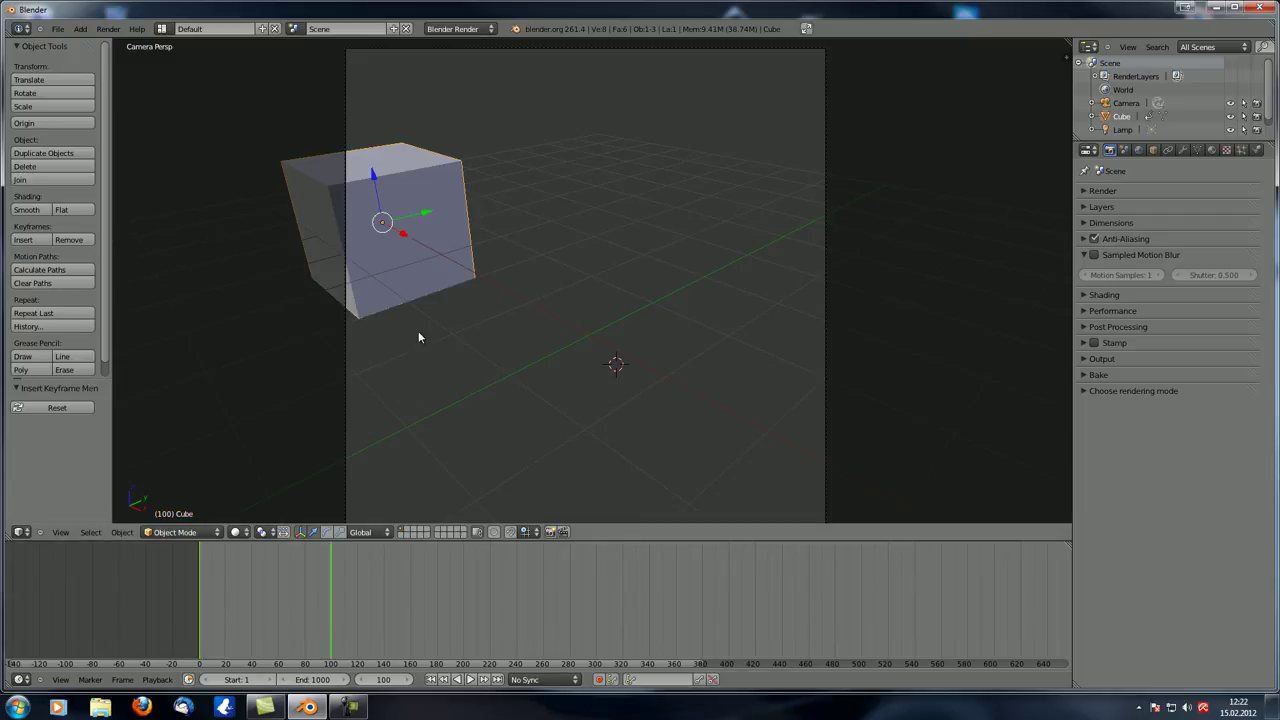
{"action": "left_click_drag", "start_coordinate": [399, 239], "coordinate": [682, 391]}
{"action": "key", "text": "i"}
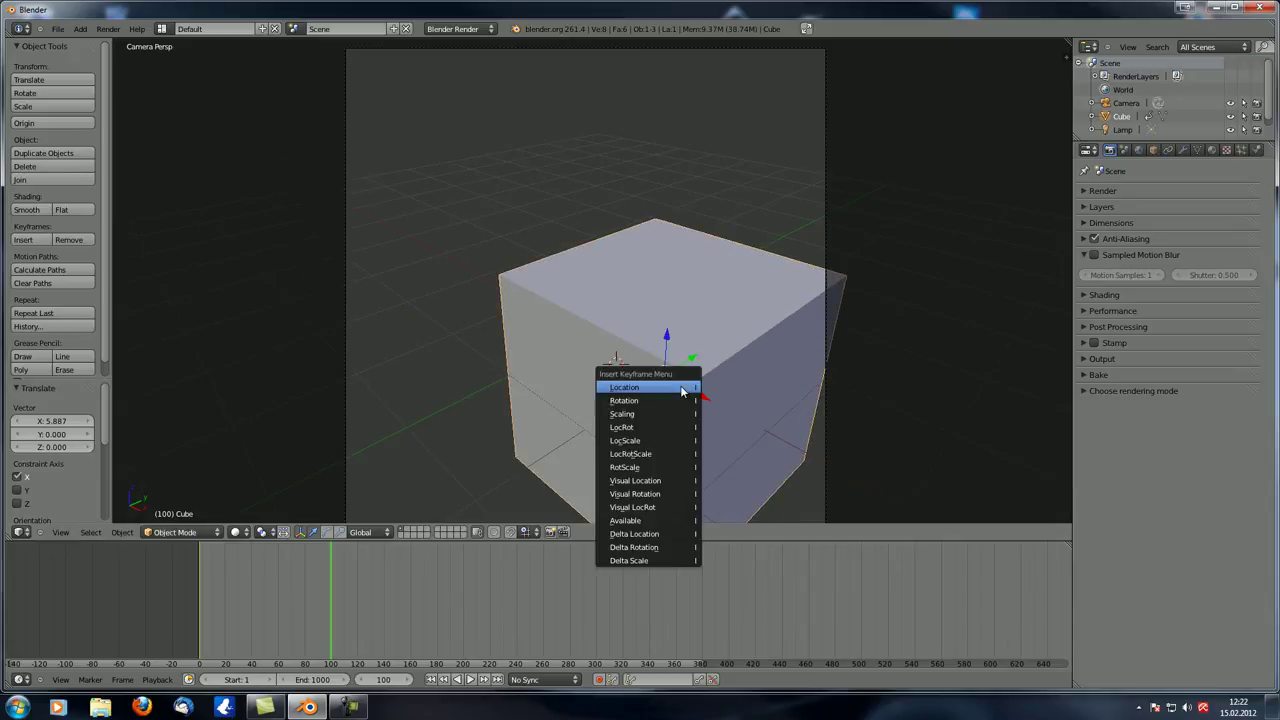
{"action": "left_click", "coordinate": [682, 391]}
{"action": "scroll", "coordinate": [627, 382], "scroll_direction": "down", "scroll_amount": 3}
{"action": "scroll", "coordinate": [575, 450], "scroll_direction": "up", "scroll_amount": 1}
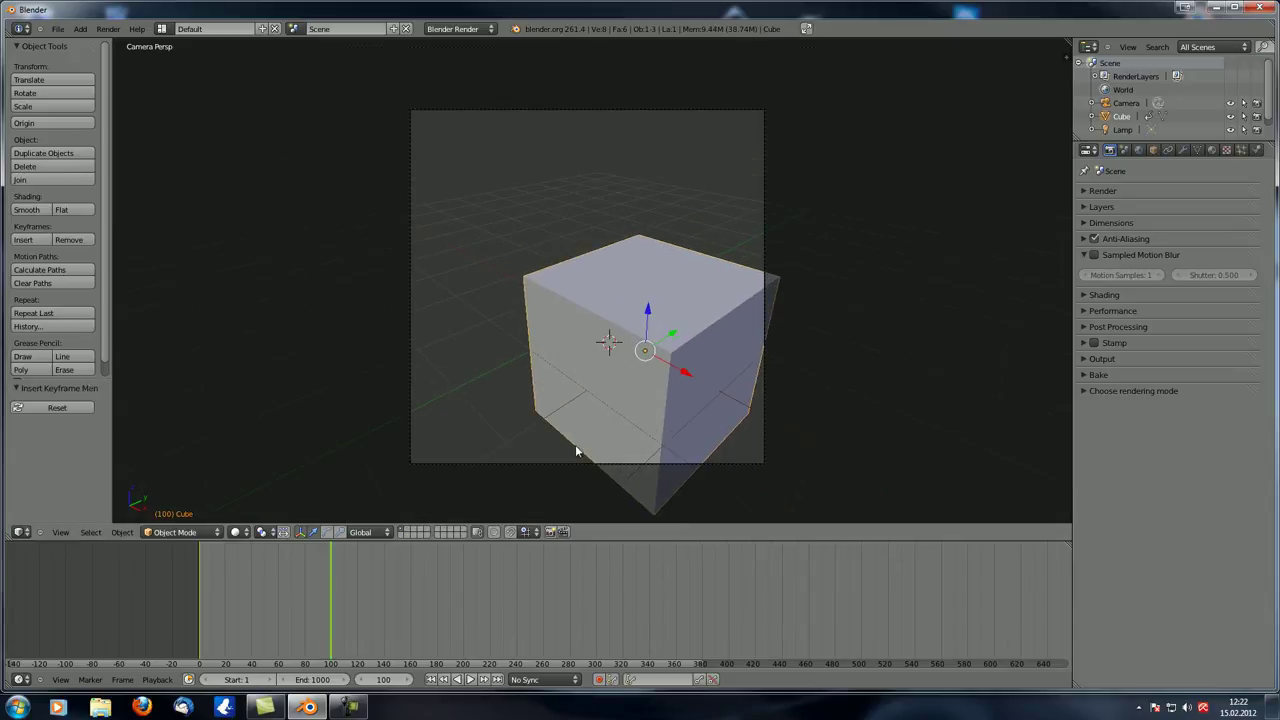
- Set the end frame of the animation's frame range to 100
{"action": "left_click", "coordinate": [1087, 194]}
{"action": "left_click", "coordinate": [1087, 194]}
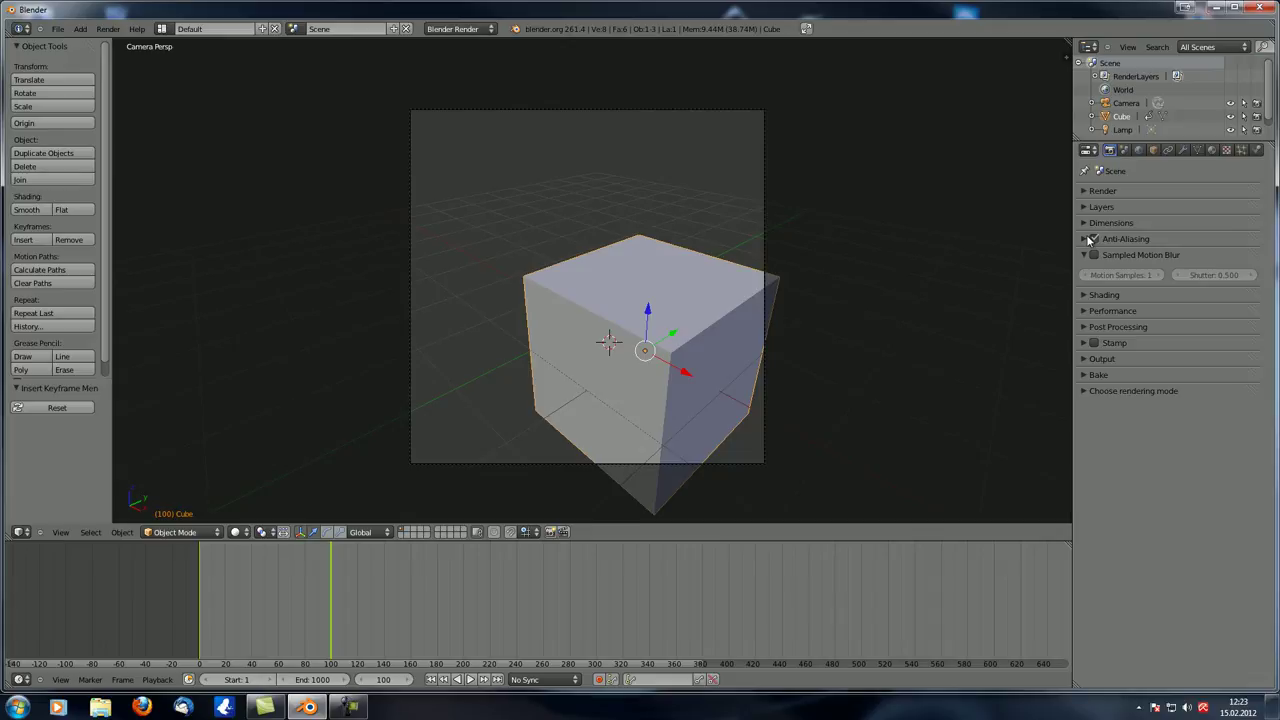
{"action": "left_click", "coordinate": [1088, 223]}
{"action": "left_click", "coordinate": [1208, 286]}
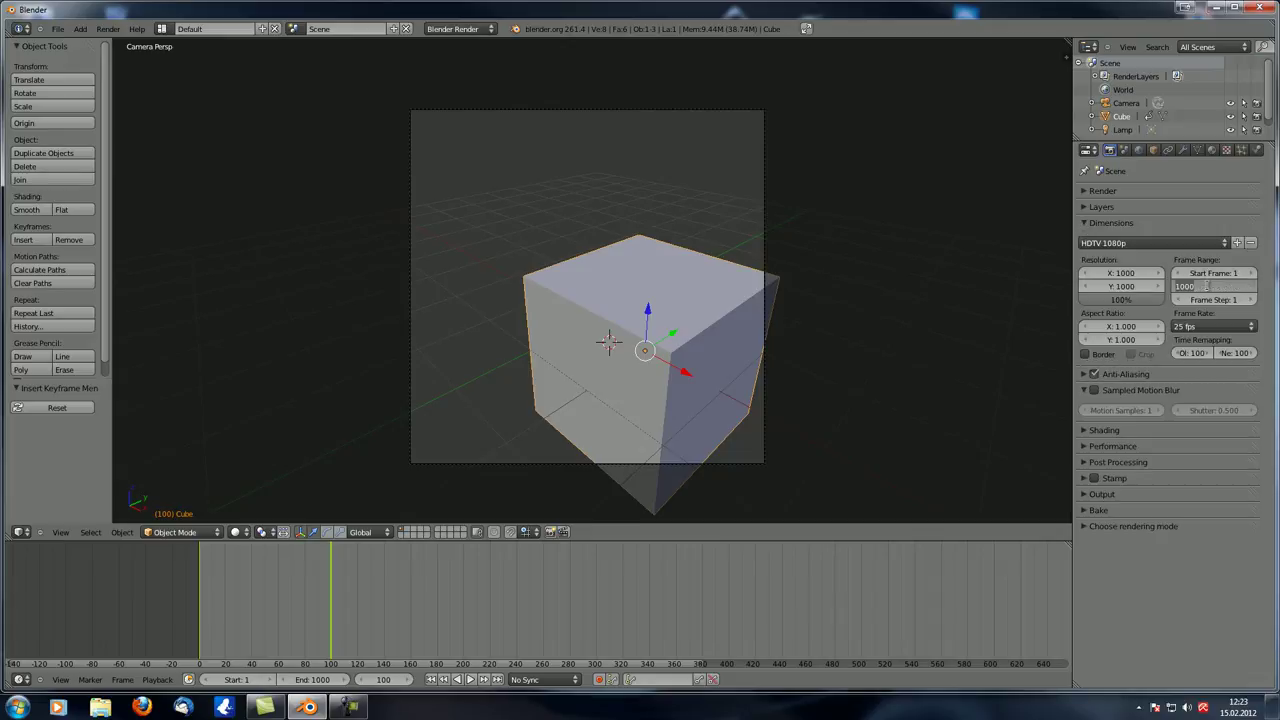
{"action": "type", "text": "100"}
{"action": "key", "text": "Return"}
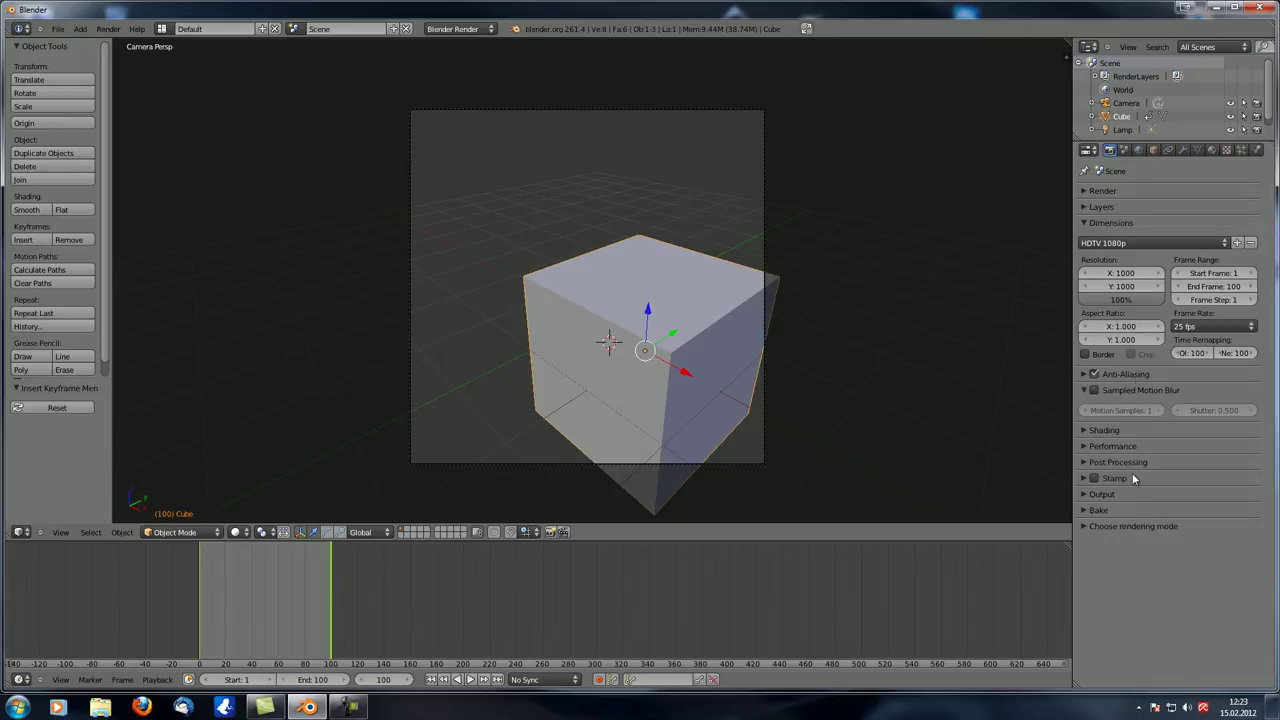
- Create a folder named tutorial_test on the Desktop and set it as the render output path
{"action": "left_click", "coordinate": [1085, 494]}
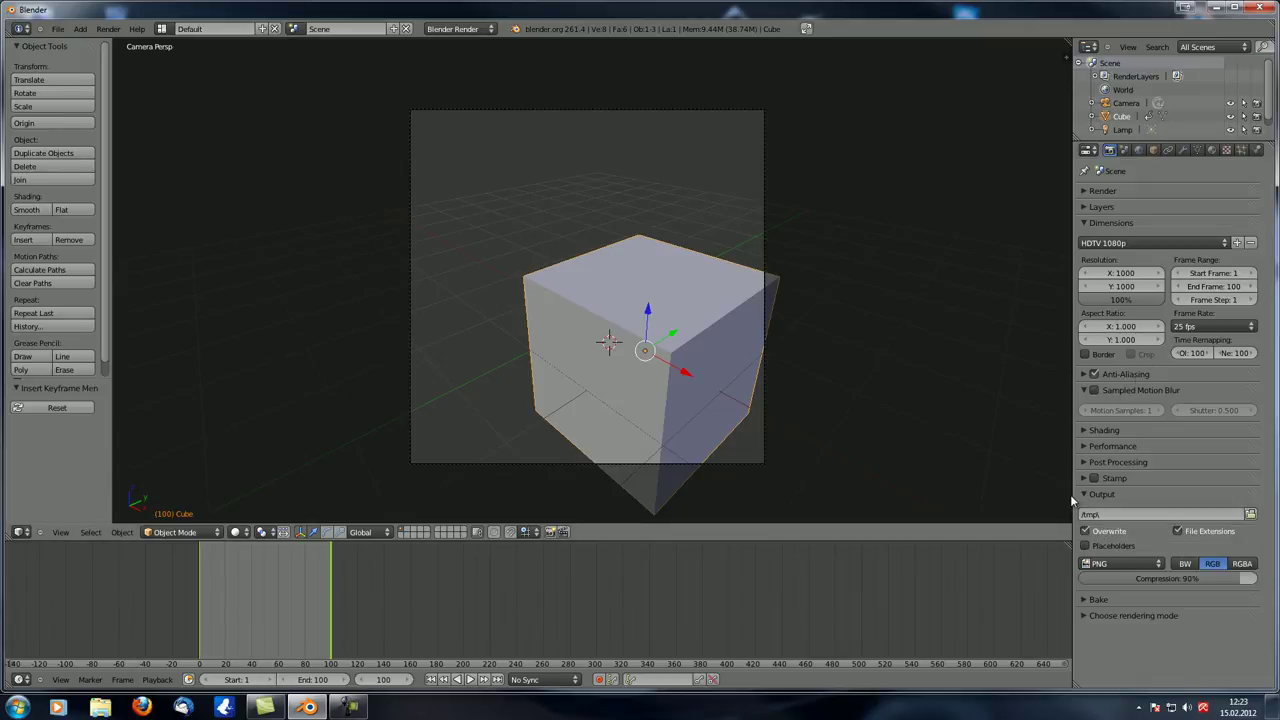
{"action": "left_click", "coordinate": [1250, 514]}
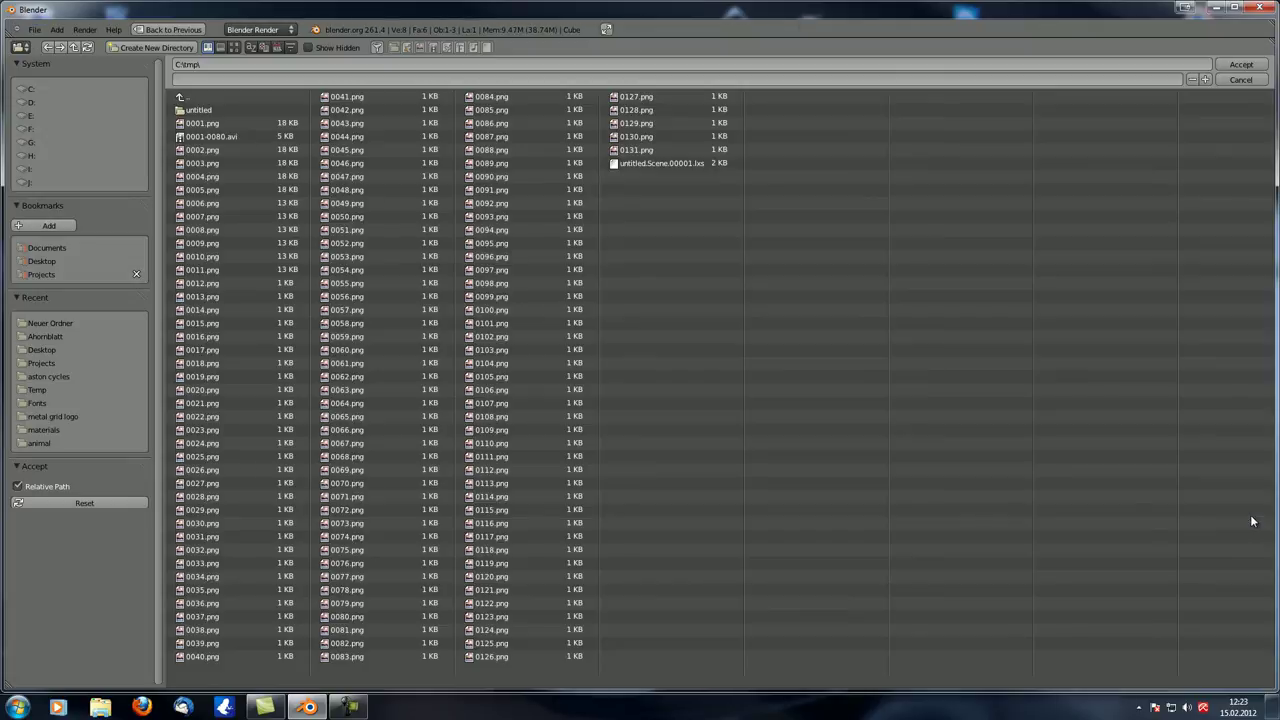
{"action": "left_click", "coordinate": [43, 261]}
{"action": "left_click", "coordinate": [155, 48]}
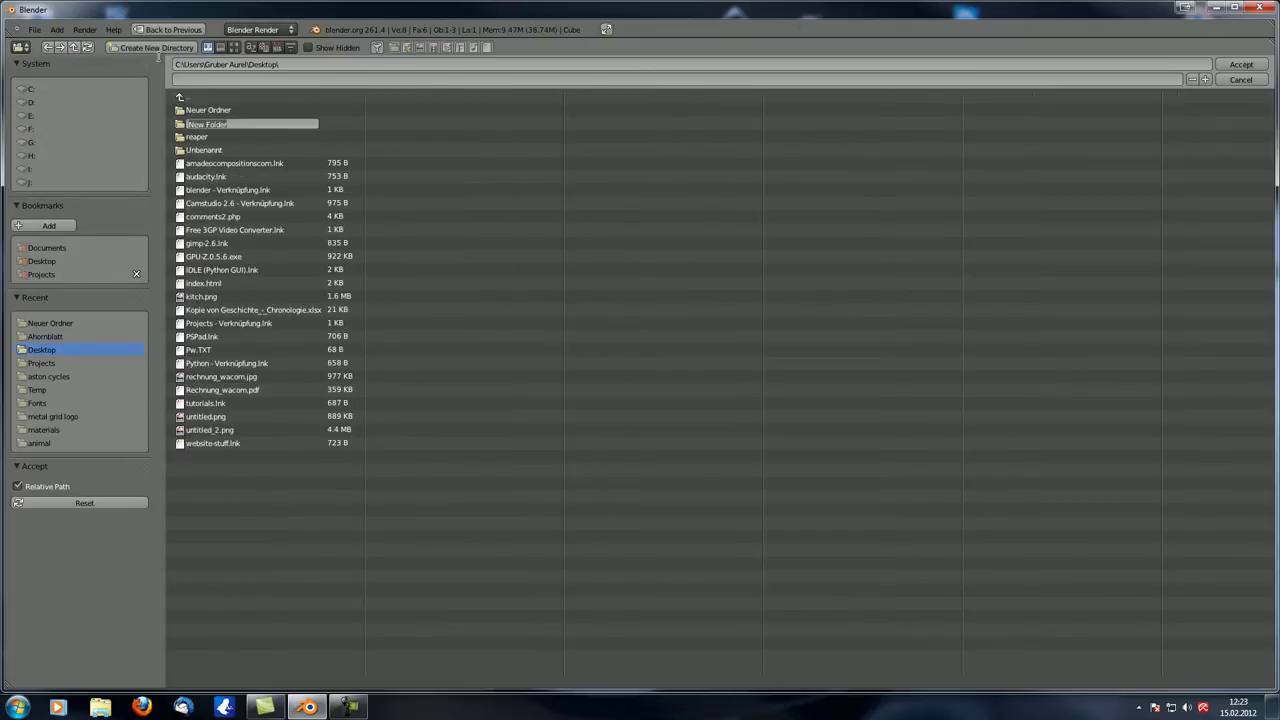
{"action": "type", "text": "tutorial_test"}
{"action": "key", "text": "Return"}
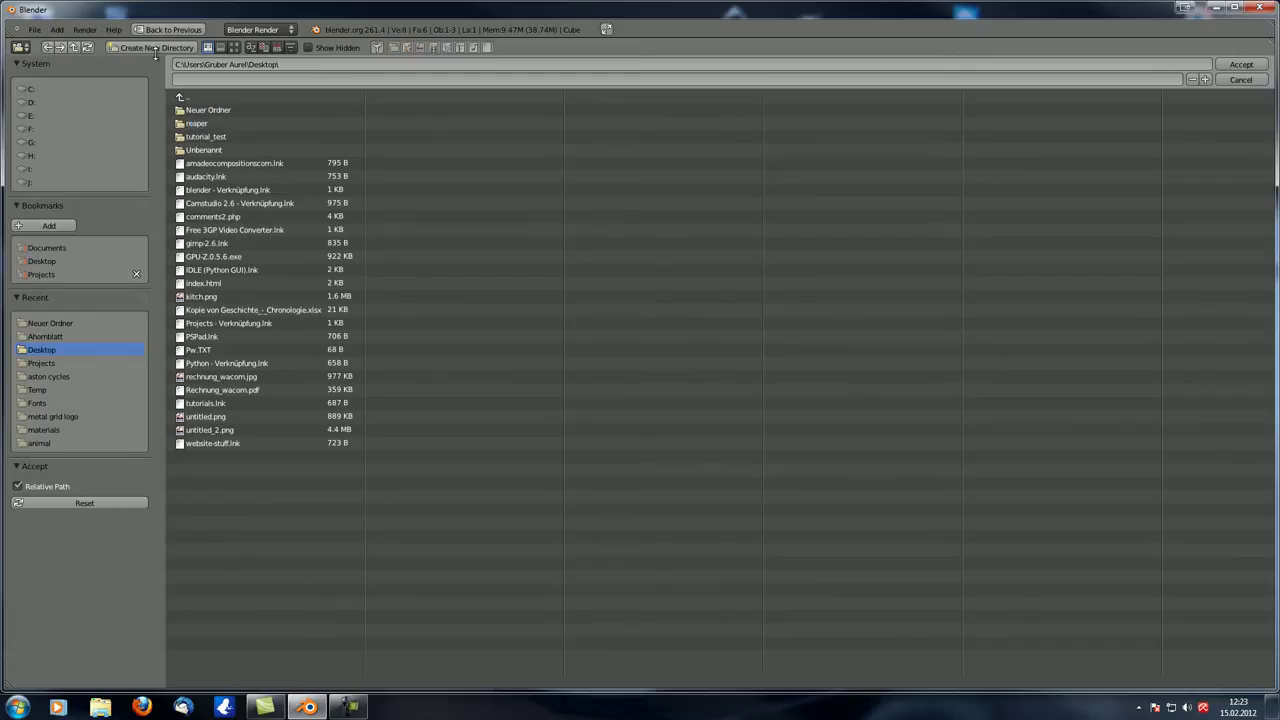
{"action": "left_click", "coordinate": [226, 136]}
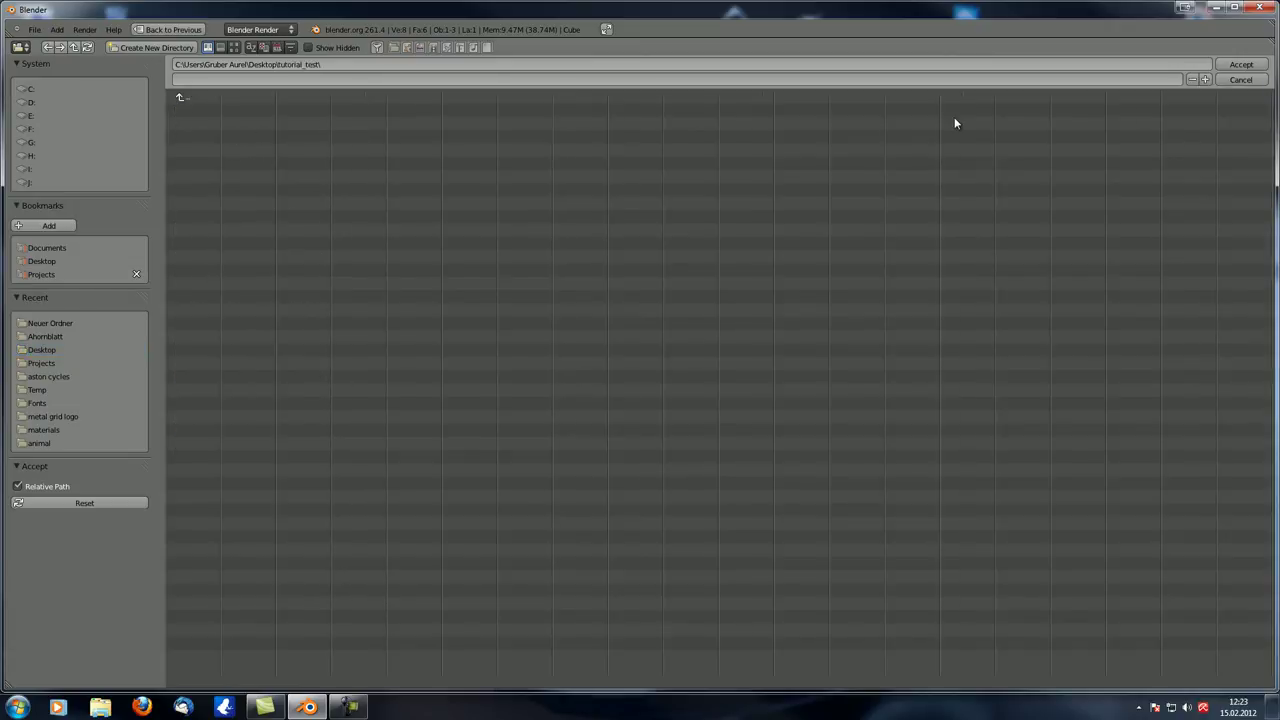
{"action": "left_click", "coordinate": [1241, 64]}
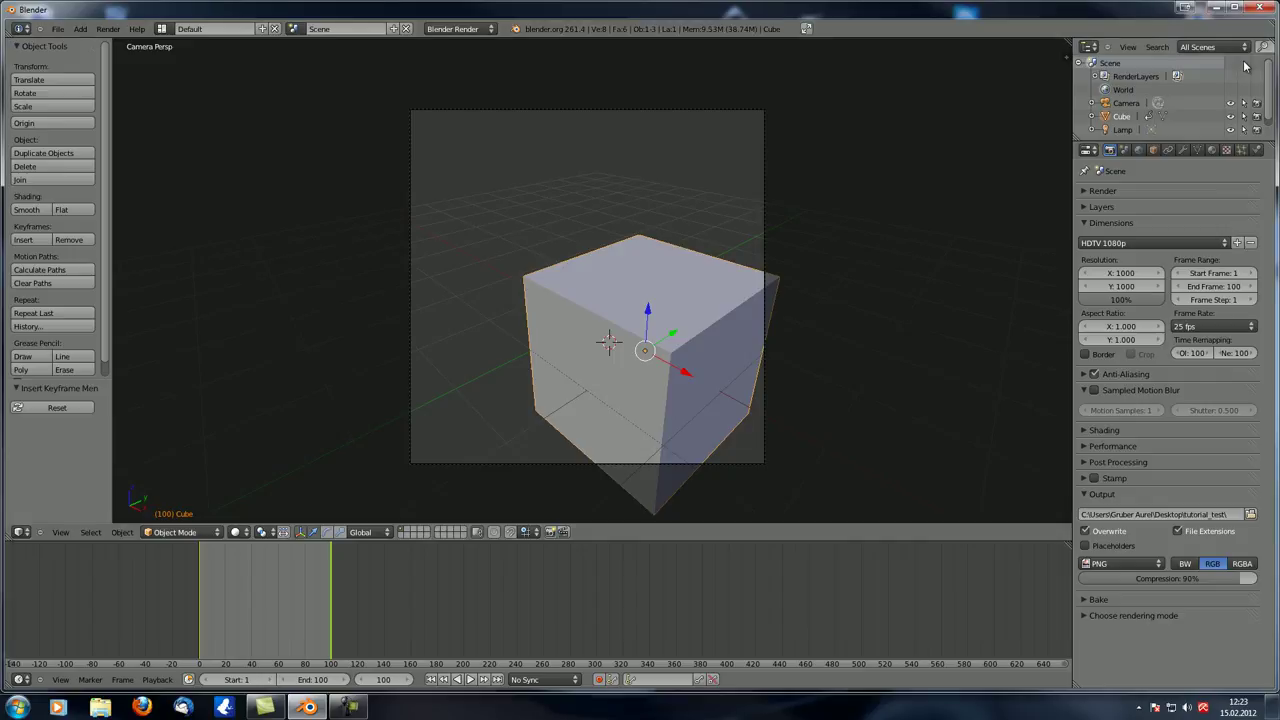
- Set the output file format to H.264 and render the animation
{"action": "left_click", "coordinate": [1144, 566]}
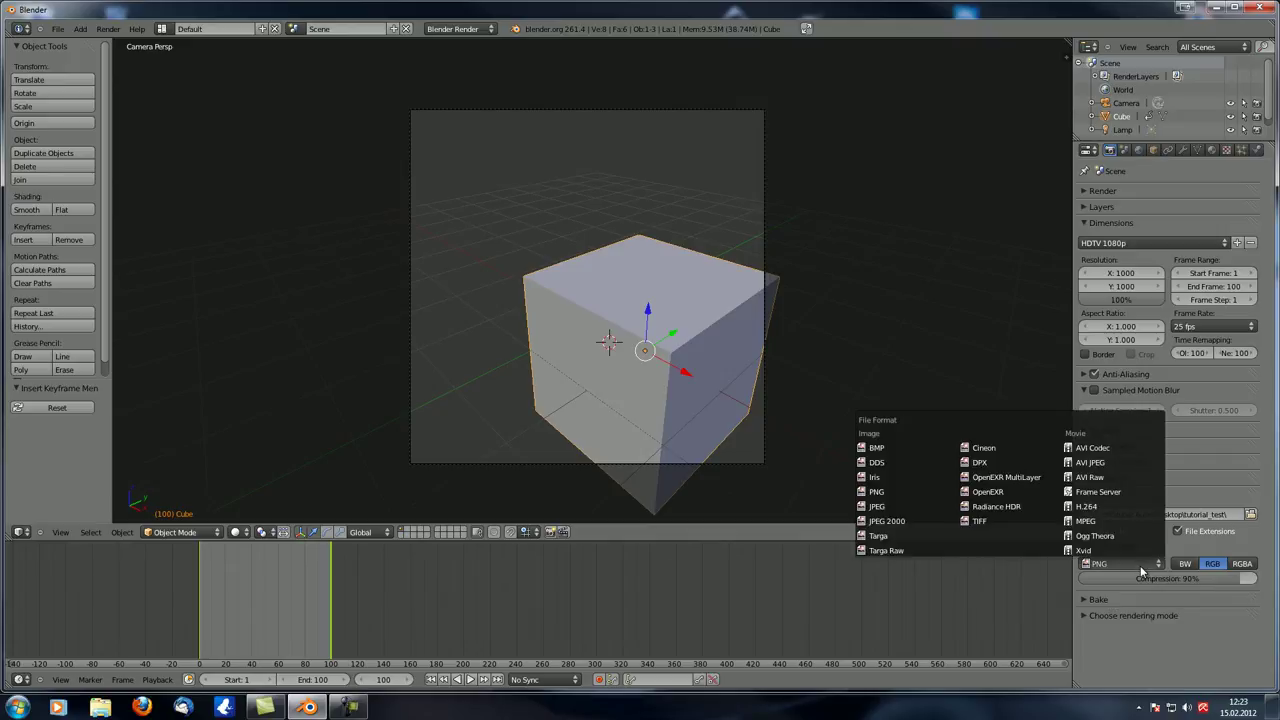
{"action": "left_click", "coordinate": [1099, 509]}
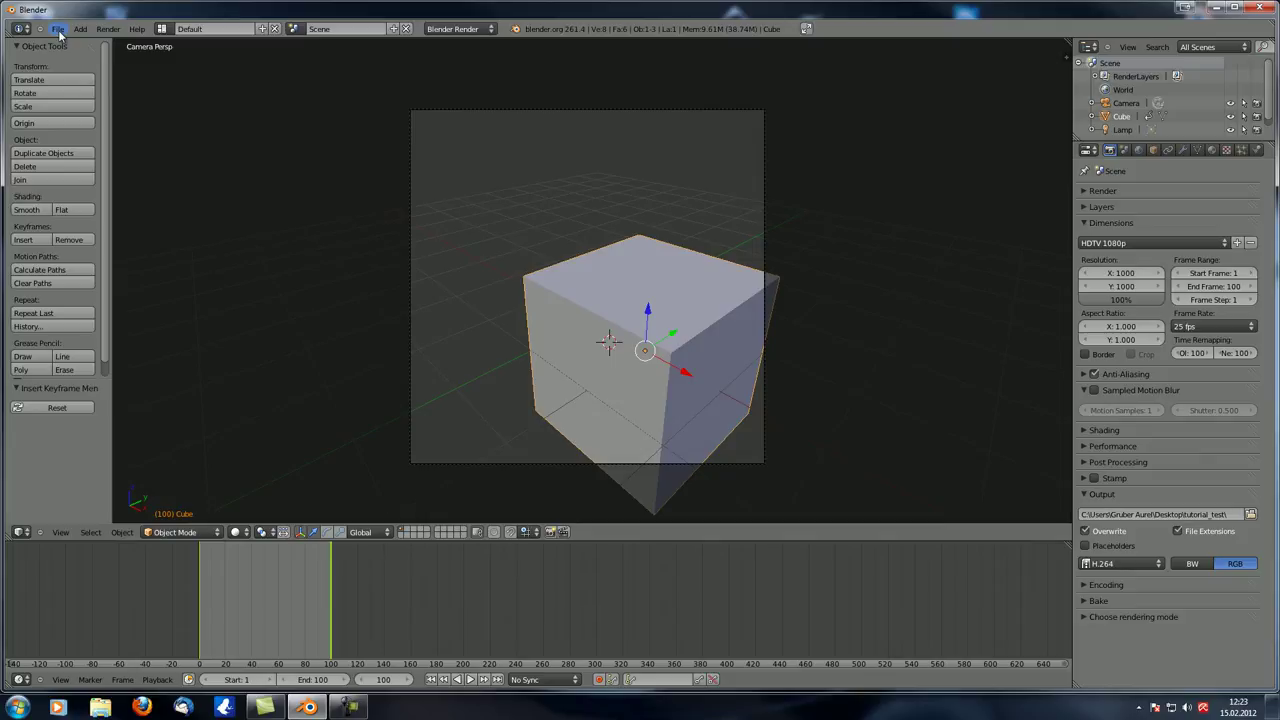
{"action": "left_click", "coordinate": [108, 28]}
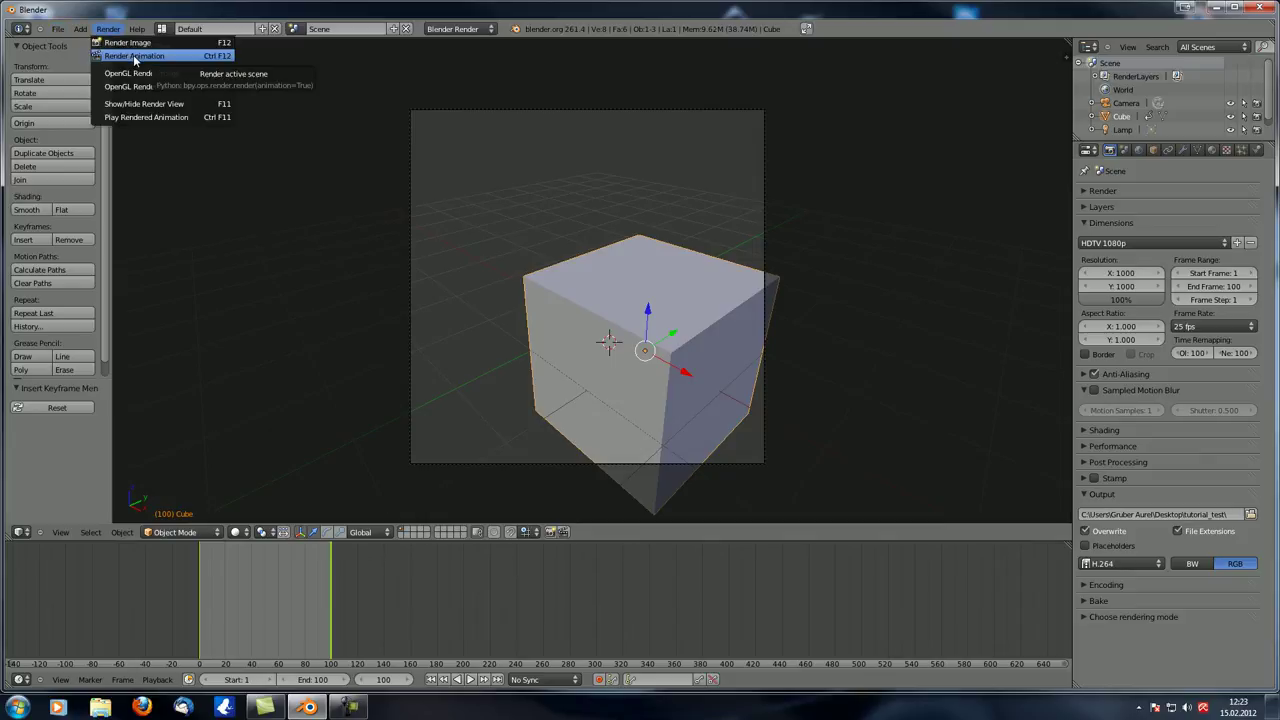
{"action": "left_click", "coordinate": [134, 57]}
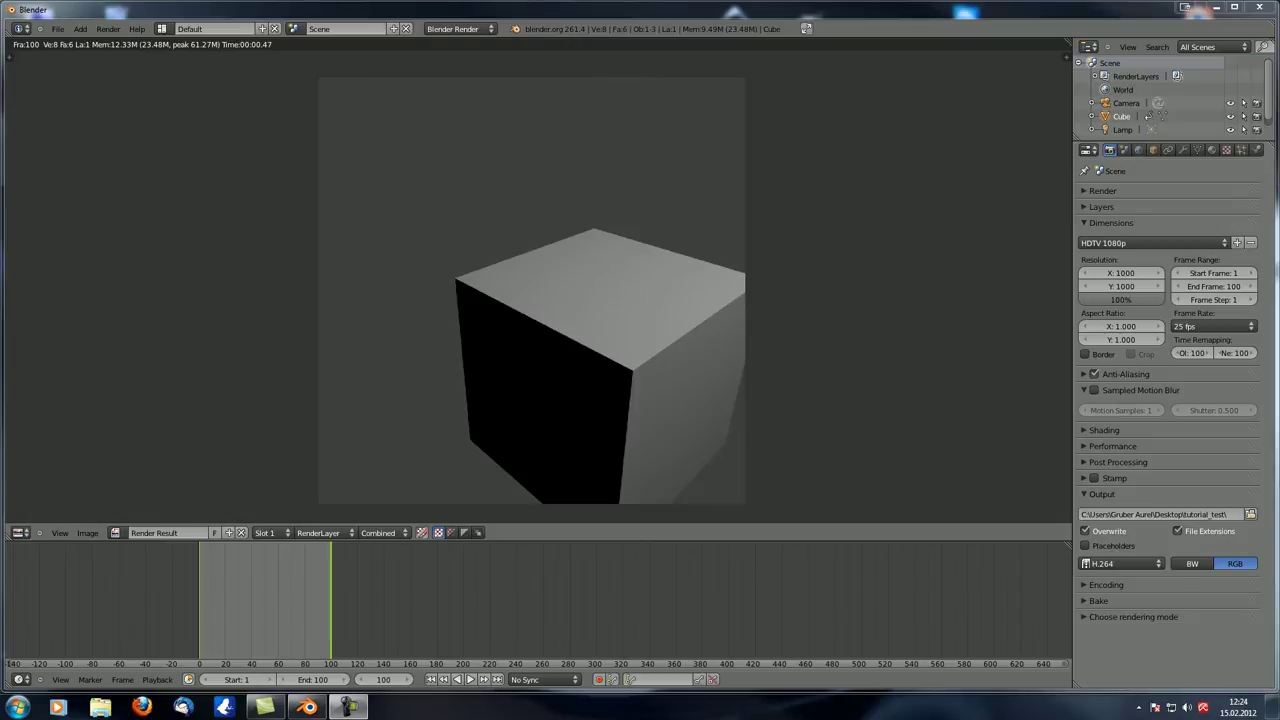
- Minimise Blender, open the tutorial_test folder from the desktop, and play the 0001-0100 video in VLC media player
{"action": "middle_click_drag", "start_coordinate": [694, 410], "coordinate": [627, 330]}
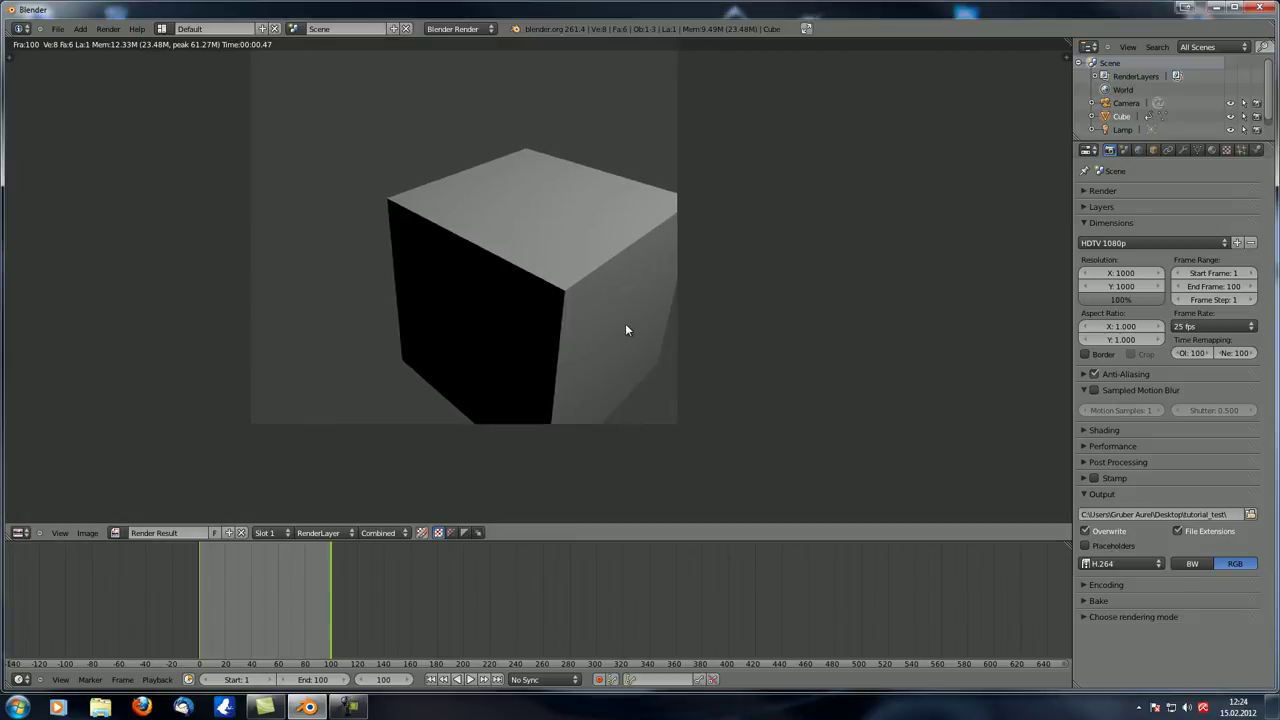
{"action": "left_click", "coordinate": [1217, 9]}
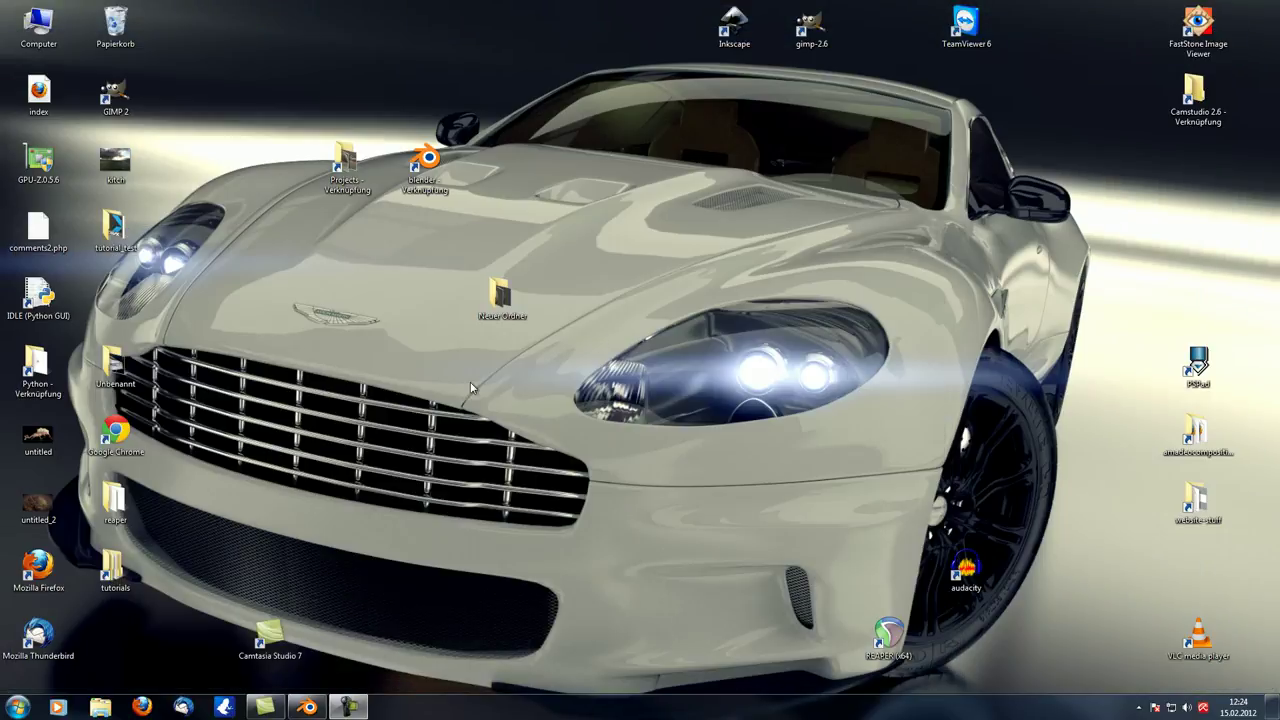
{"action": "left_click_drag", "start_coordinate": [113, 226], "coordinate": [425, 430]}
{"action": "double_click", "coordinate": [425, 430]}
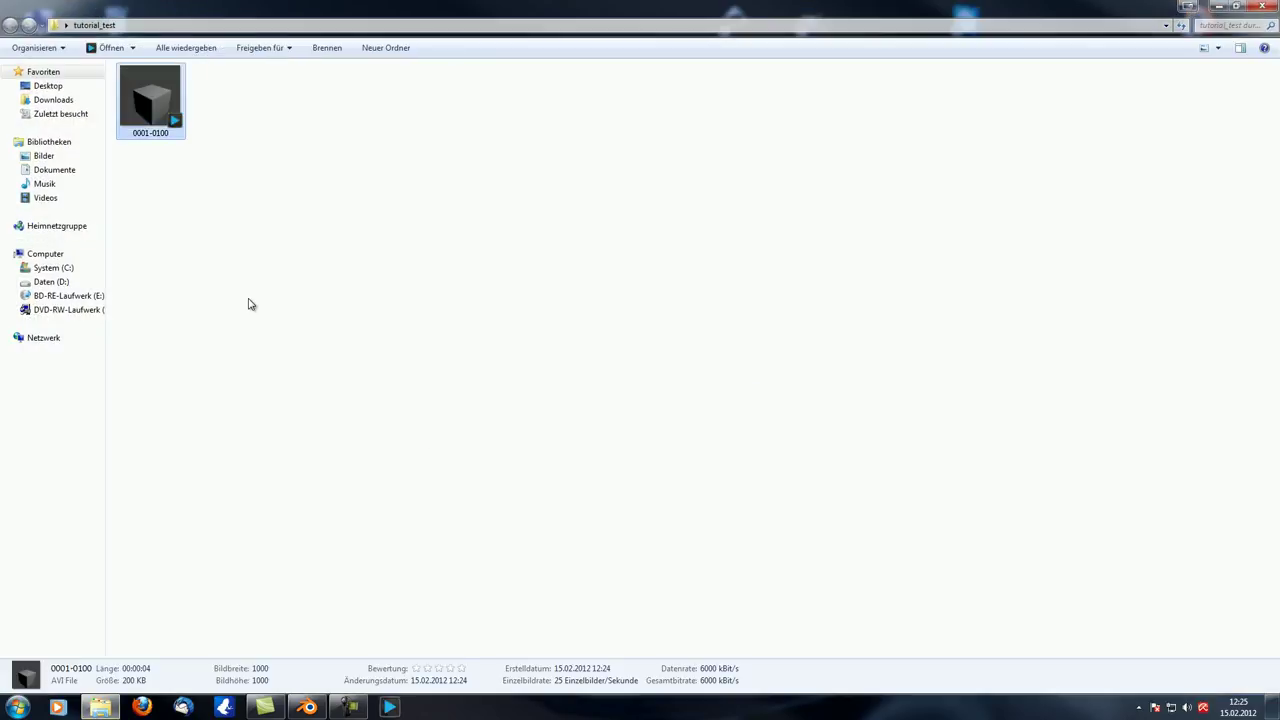
{"action": "right_click", "coordinate": [157, 117]}
{"action": "mouse_move", "coordinate": [210, 166]}
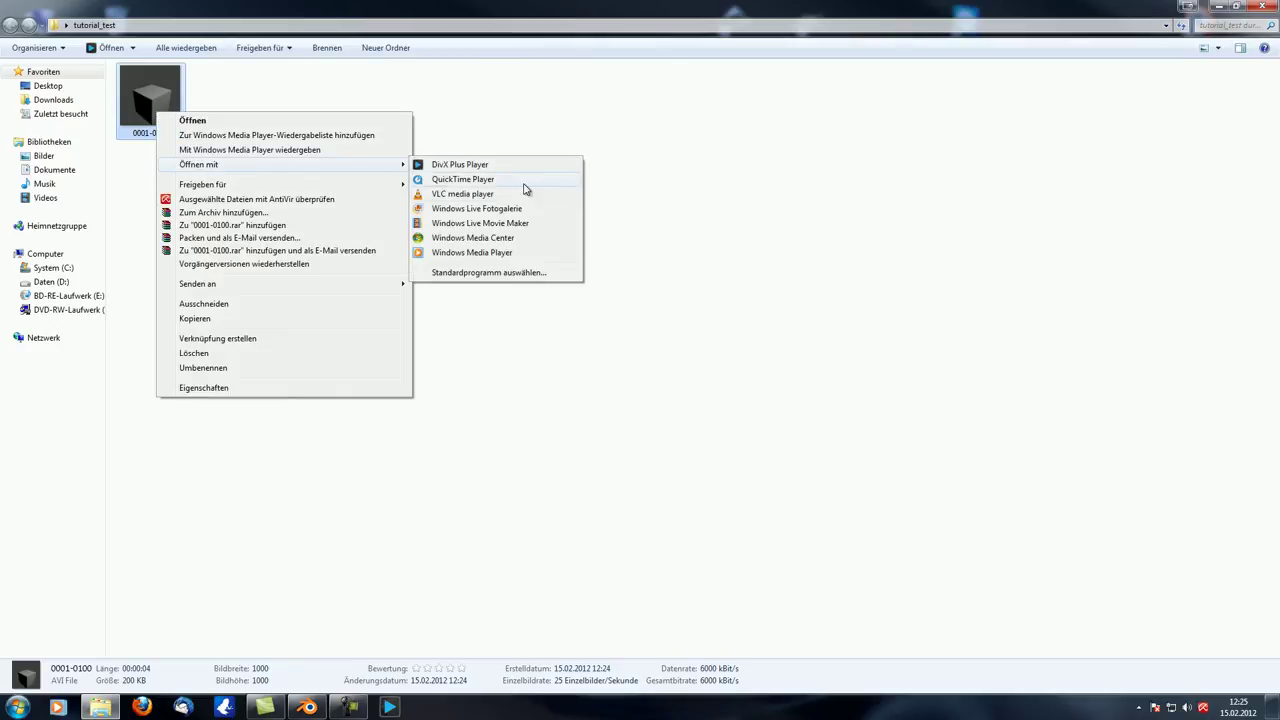
{"action": "left_click", "coordinate": [479, 194]}
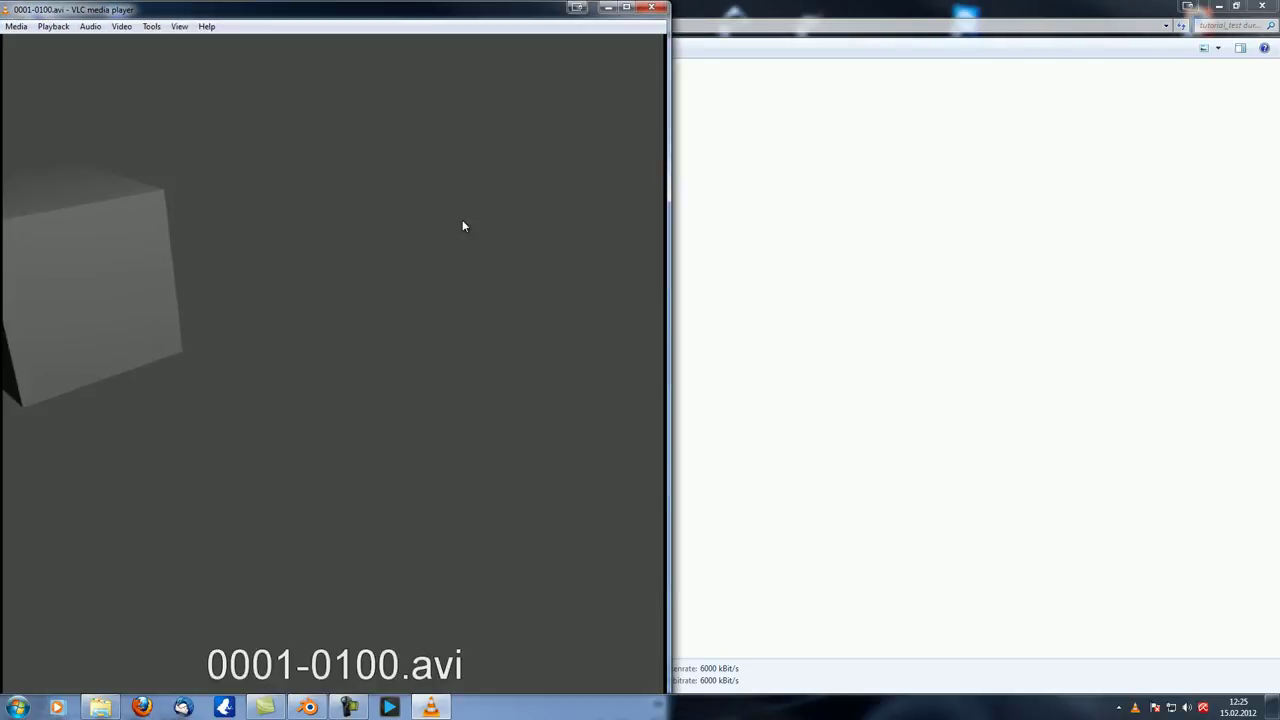
- Replay the rendered cube animation in a repositioned player window, and close VLC media player
{"action": "left_click_drag", "start_coordinate": [337, 11], "coordinate": [628, 0]}
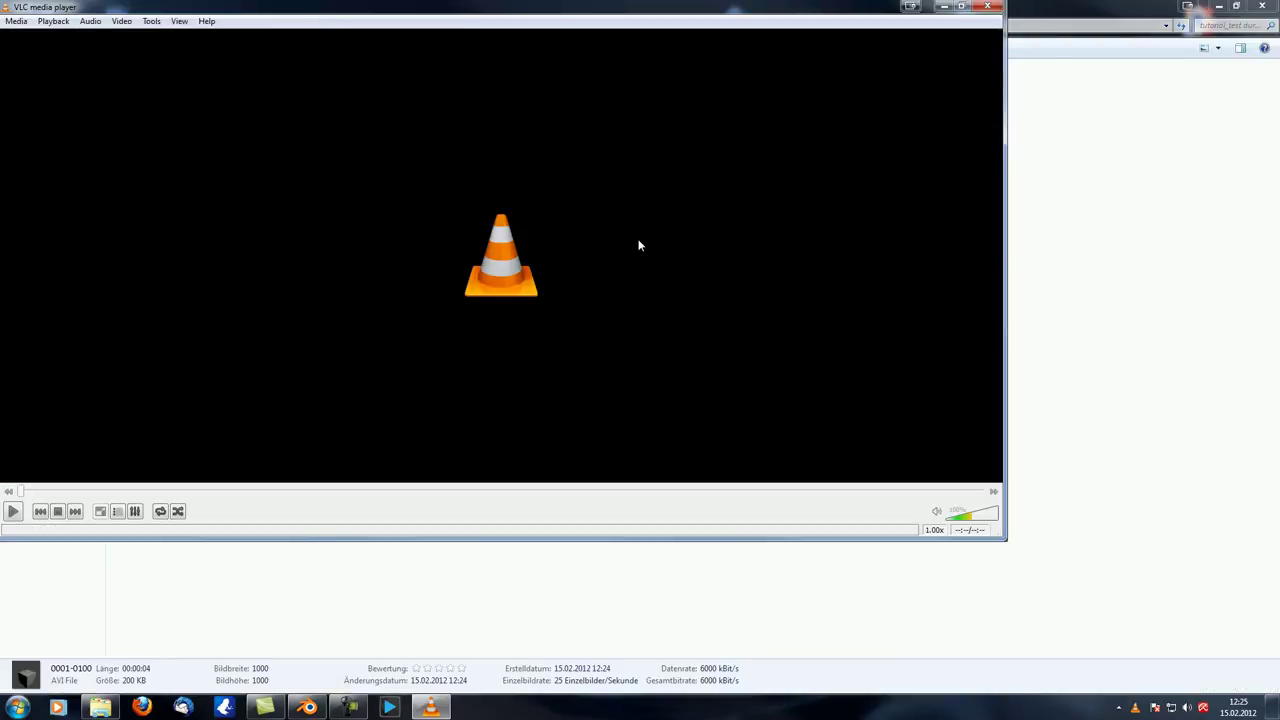
{"action": "left_click", "coordinate": [14, 511]}
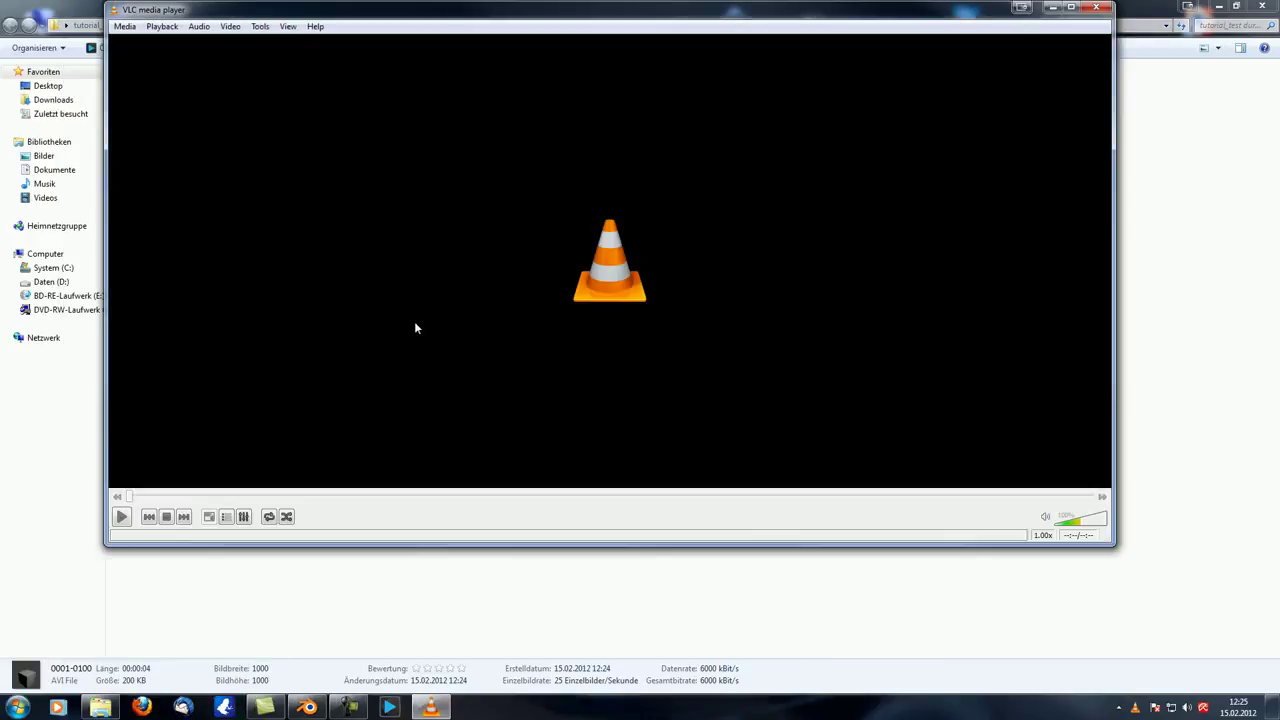
{"action": "left_click", "coordinate": [1096, 7]}
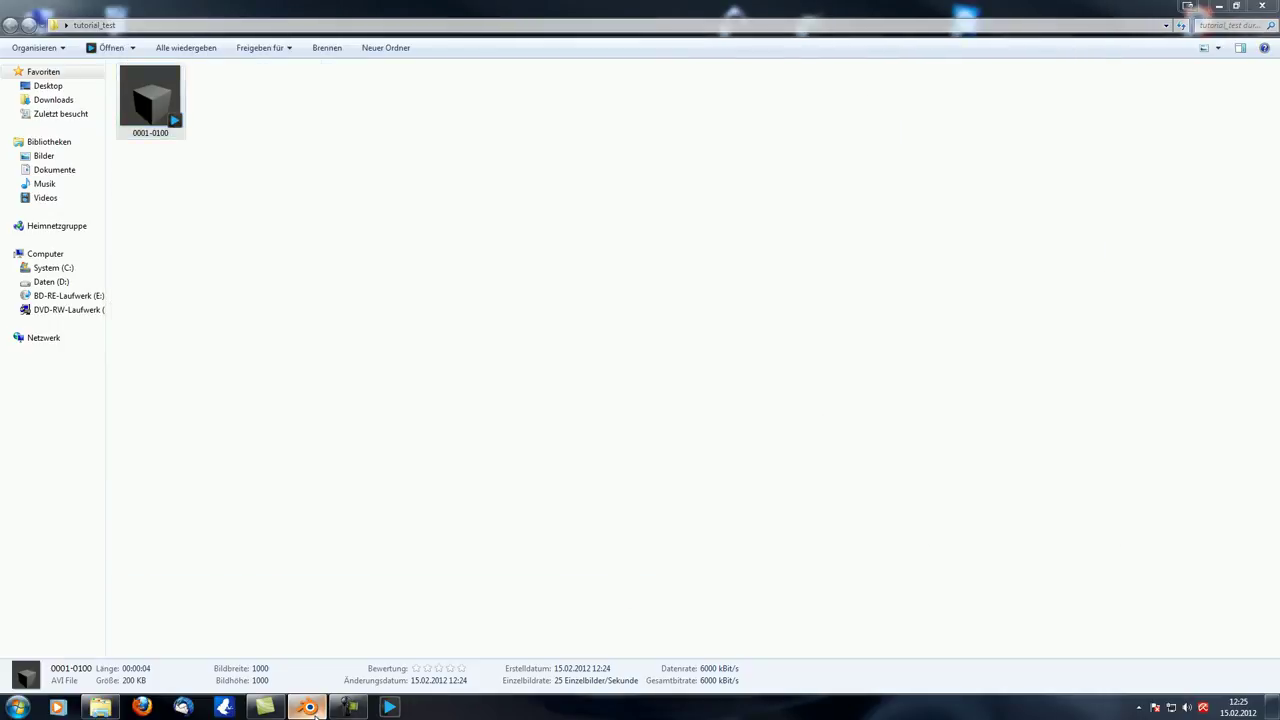
- Switch back to Blender, enable Sampled Motion Blur with 4 motion samples, and render the animation
{"action": "left_click", "coordinate": [307, 707]}
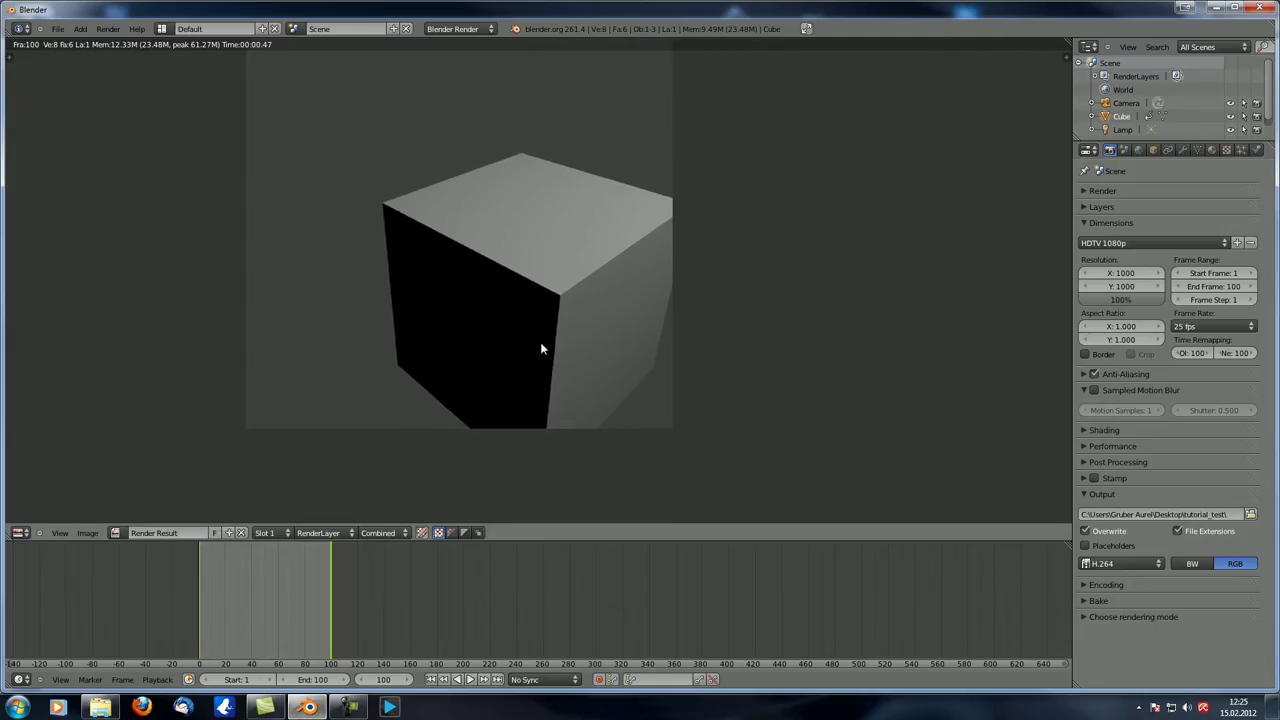
{"action": "key", "text": "Escape"}
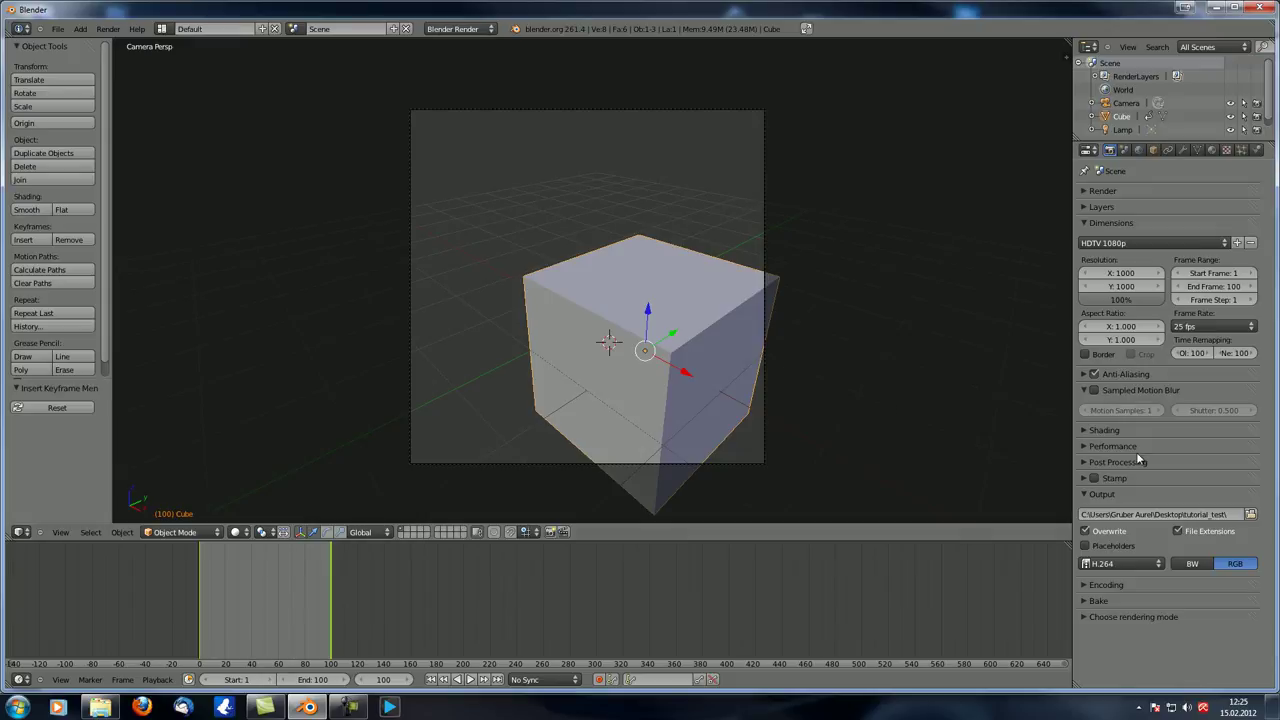
{"action": "left_click", "coordinate": [1094, 390]}
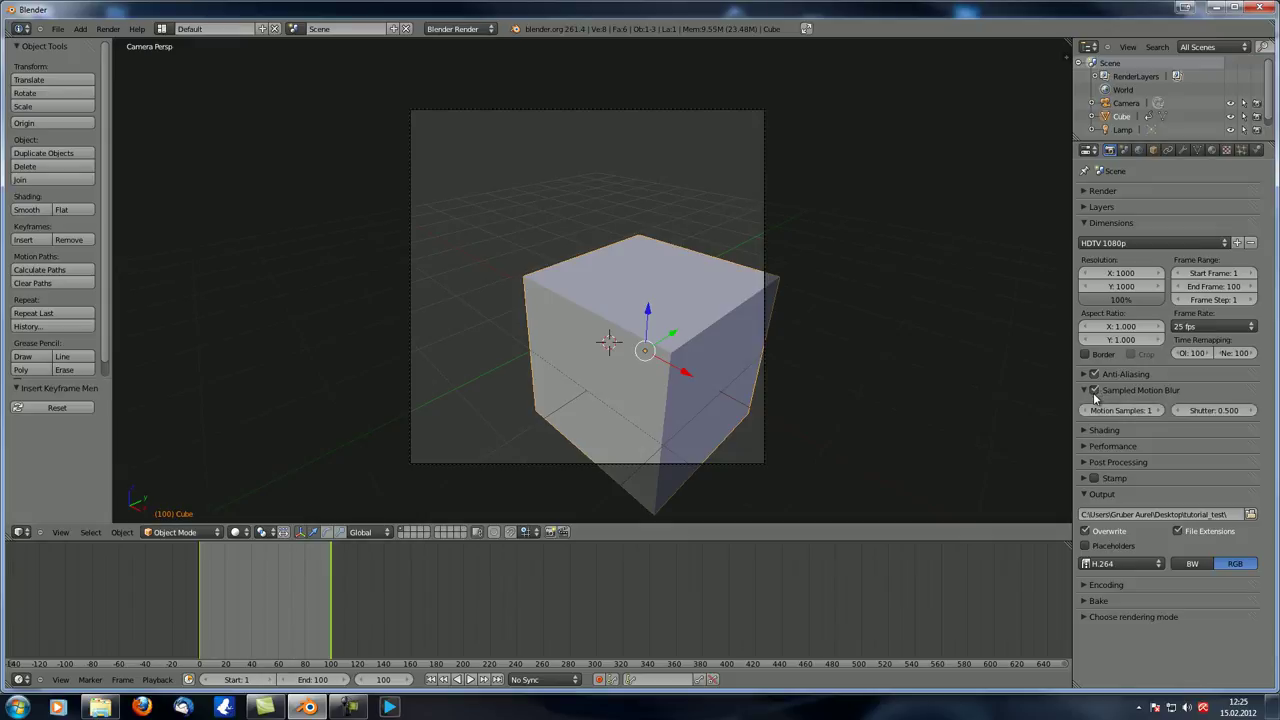
{"action": "left_click", "coordinate": [1127, 410]}
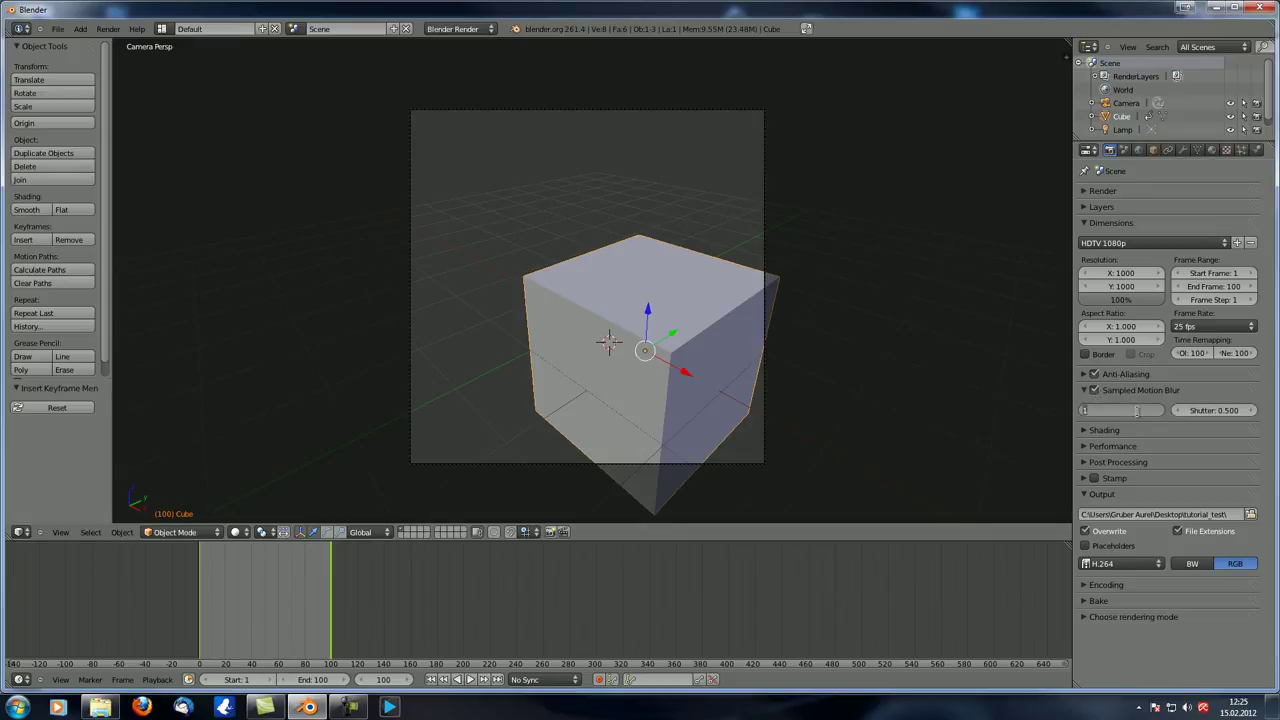
{"action": "type", "text": "4"}
{"action": "key", "text": "Return"}
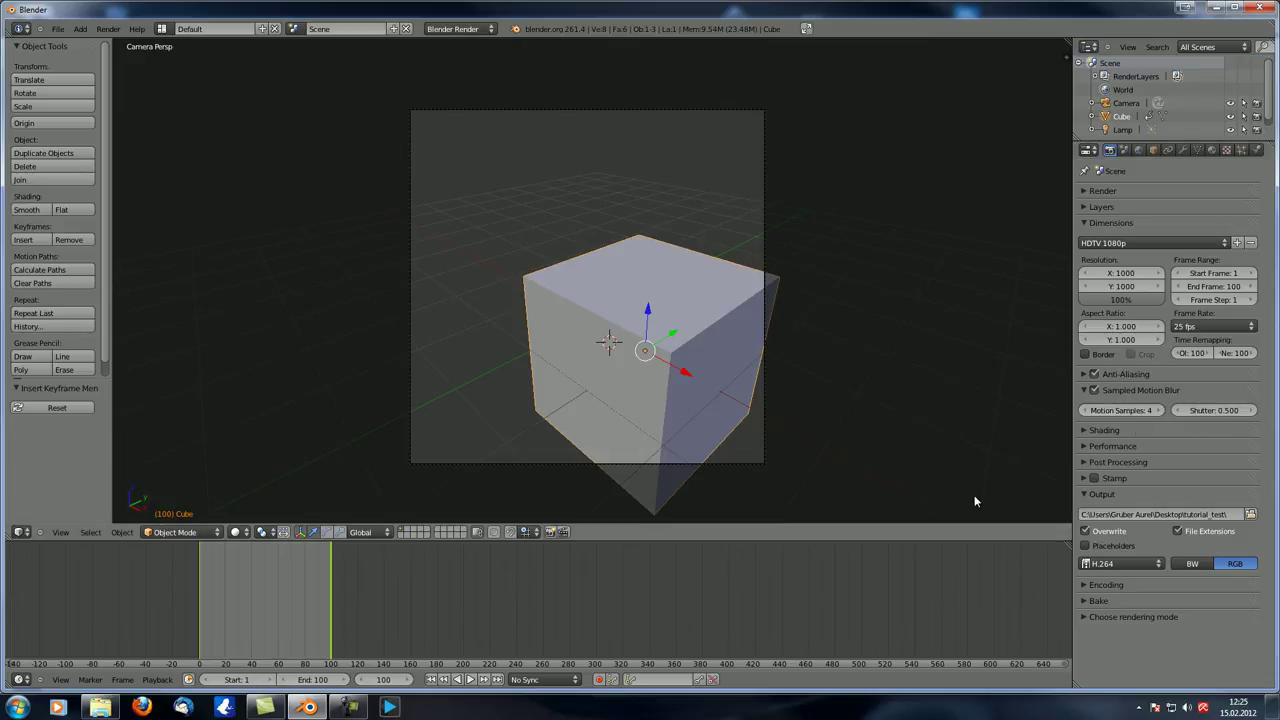
{"action": "left_click", "coordinate": [106, 29]}
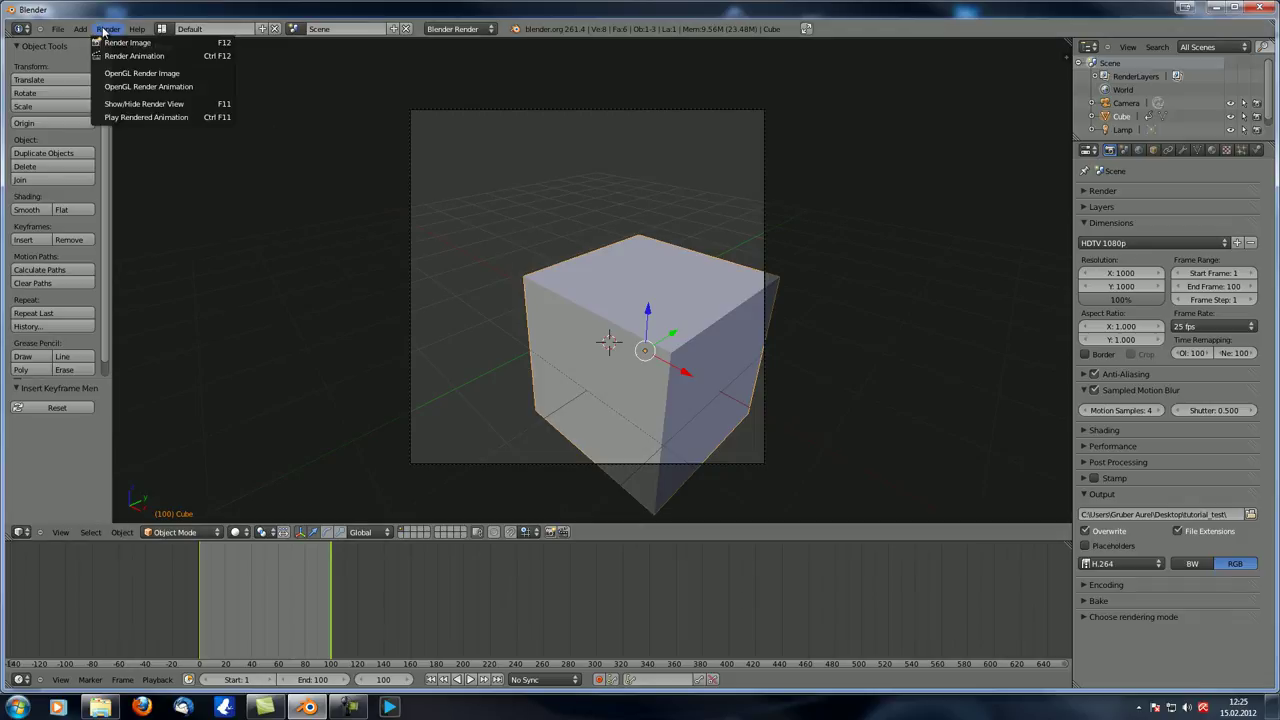
{"action": "left_click", "coordinate": [165, 55]}
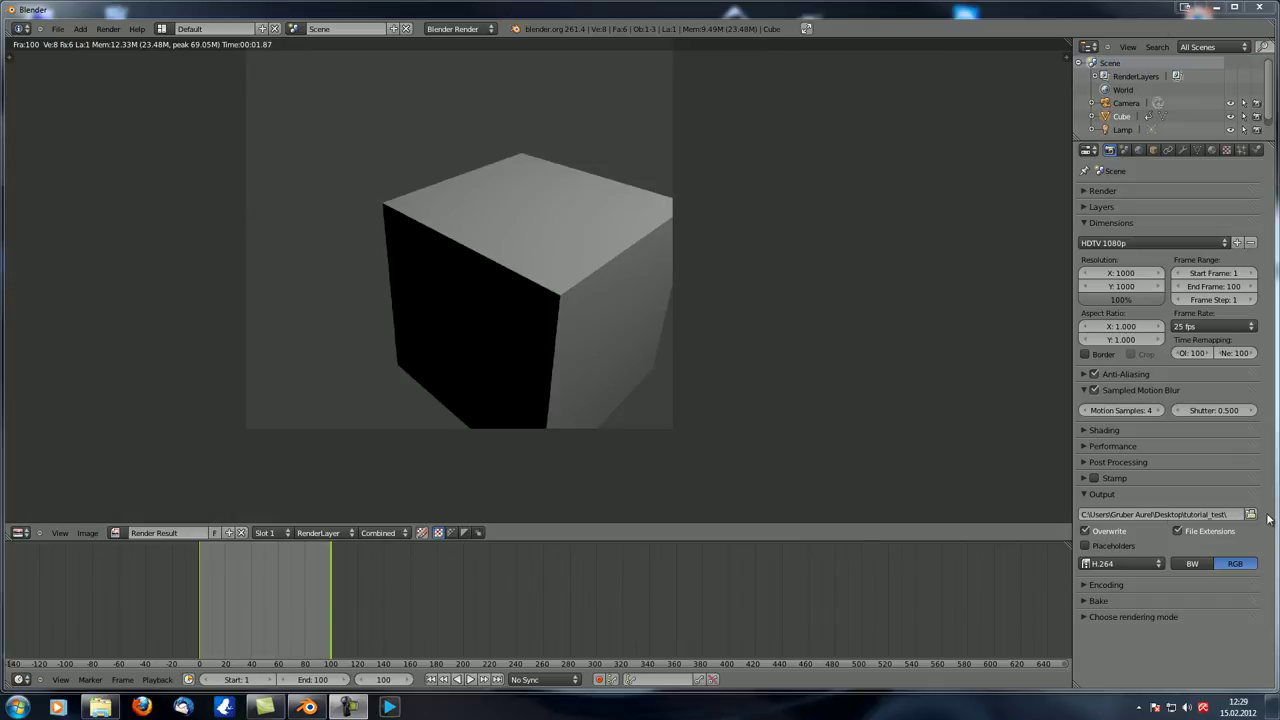
- Check the re-rendered video in the tutorial_test folder and the Overwrite output option in Blender, ending in the folder
{"action": "left_click", "coordinate": [1216, 7]}
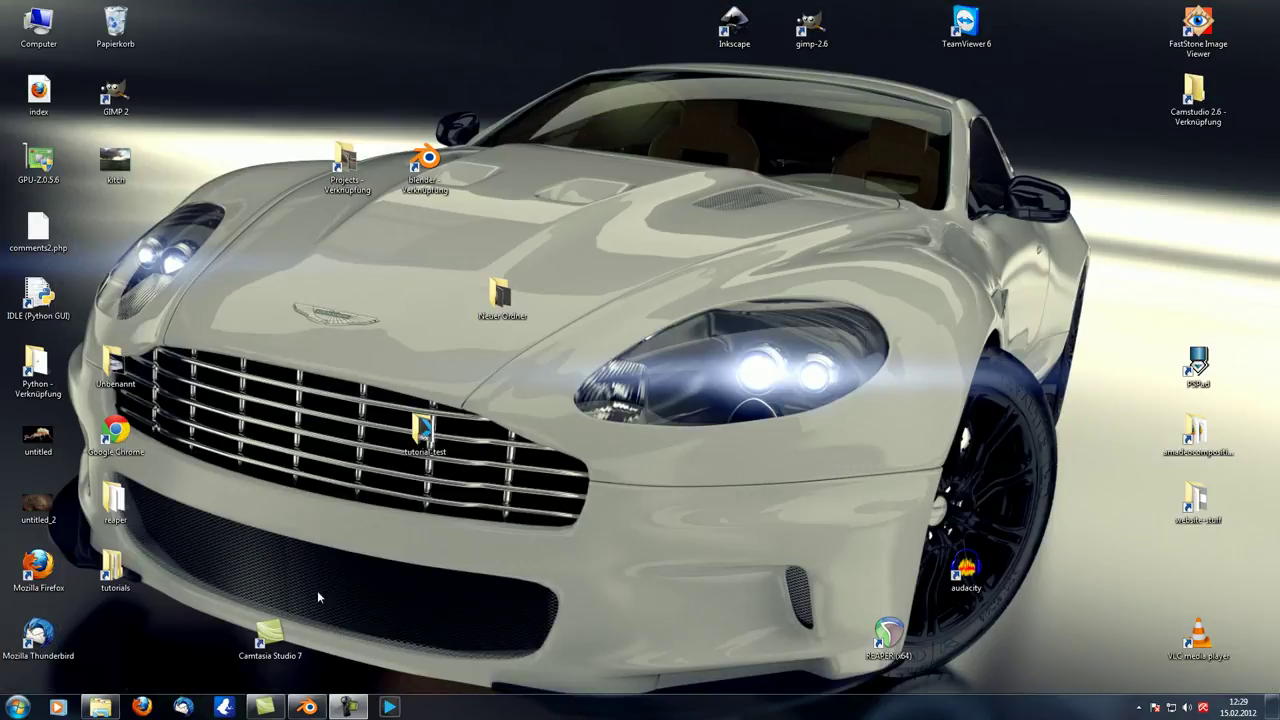
{"action": "left_click", "coordinate": [112, 708]}
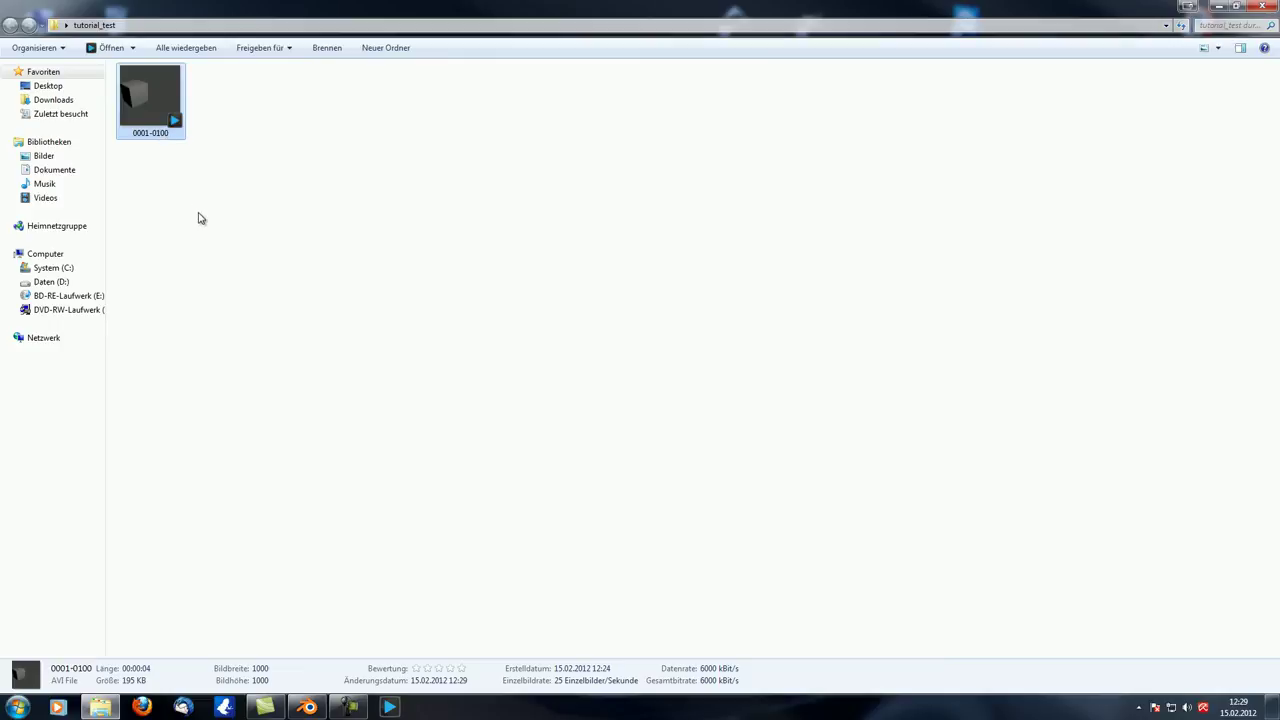
{"action": "left_click", "coordinate": [308, 707]}
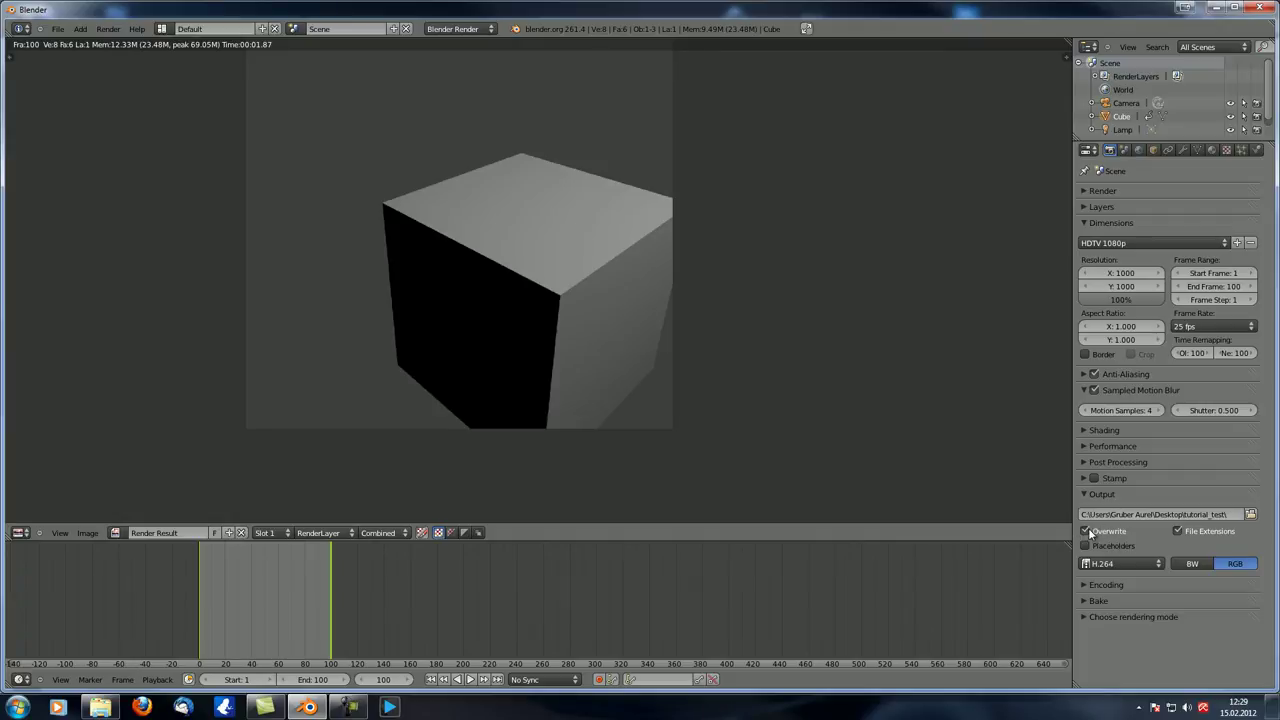
{"action": "left_click", "coordinate": [1213, 8]}
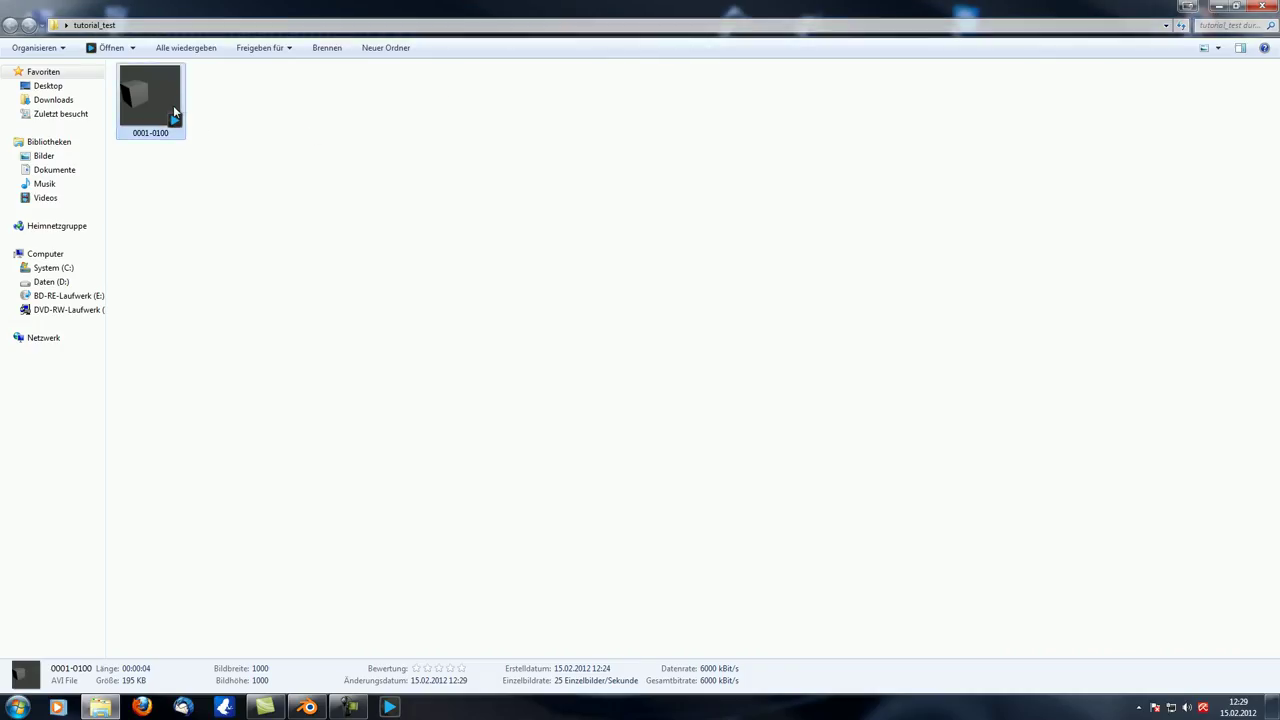
- Play the 0001-0100 video in VLC media player, replay it in a repositioned window, and close the player
{"action": "right_click", "coordinate": [150, 102]}
{"action": "mouse_move", "coordinate": [212, 156]}
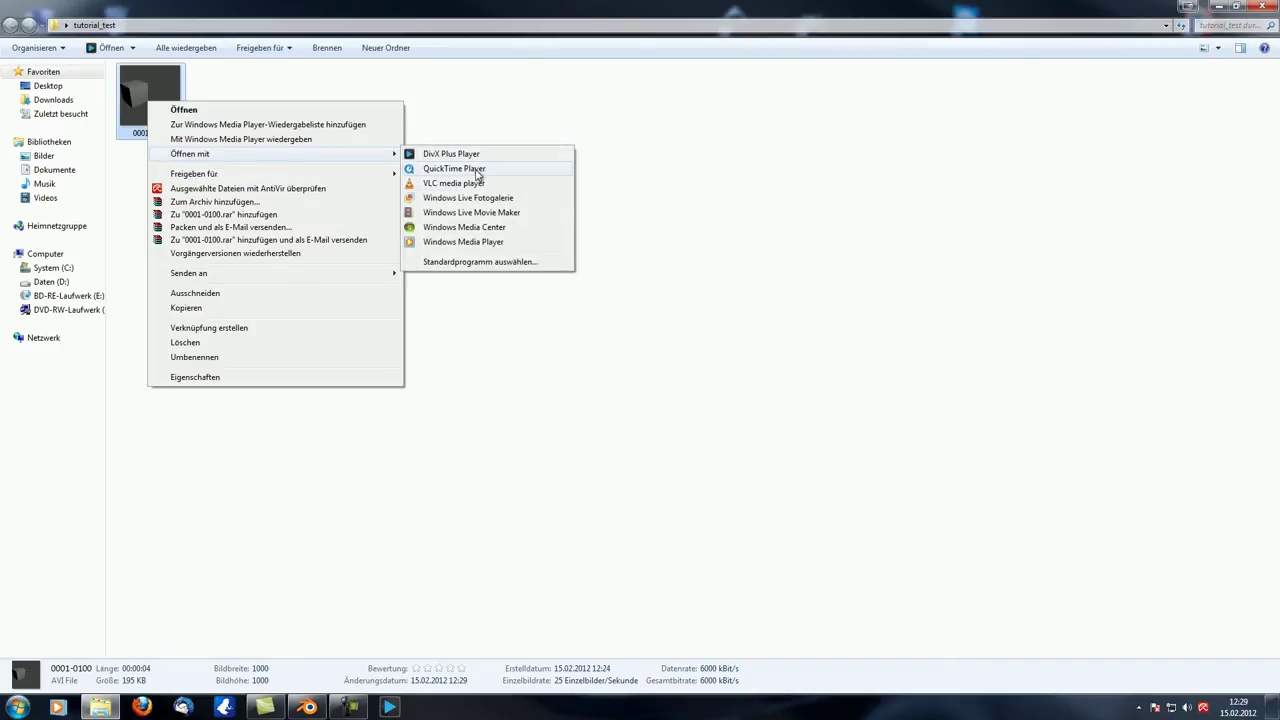
{"action": "left_click", "coordinate": [470, 183]}
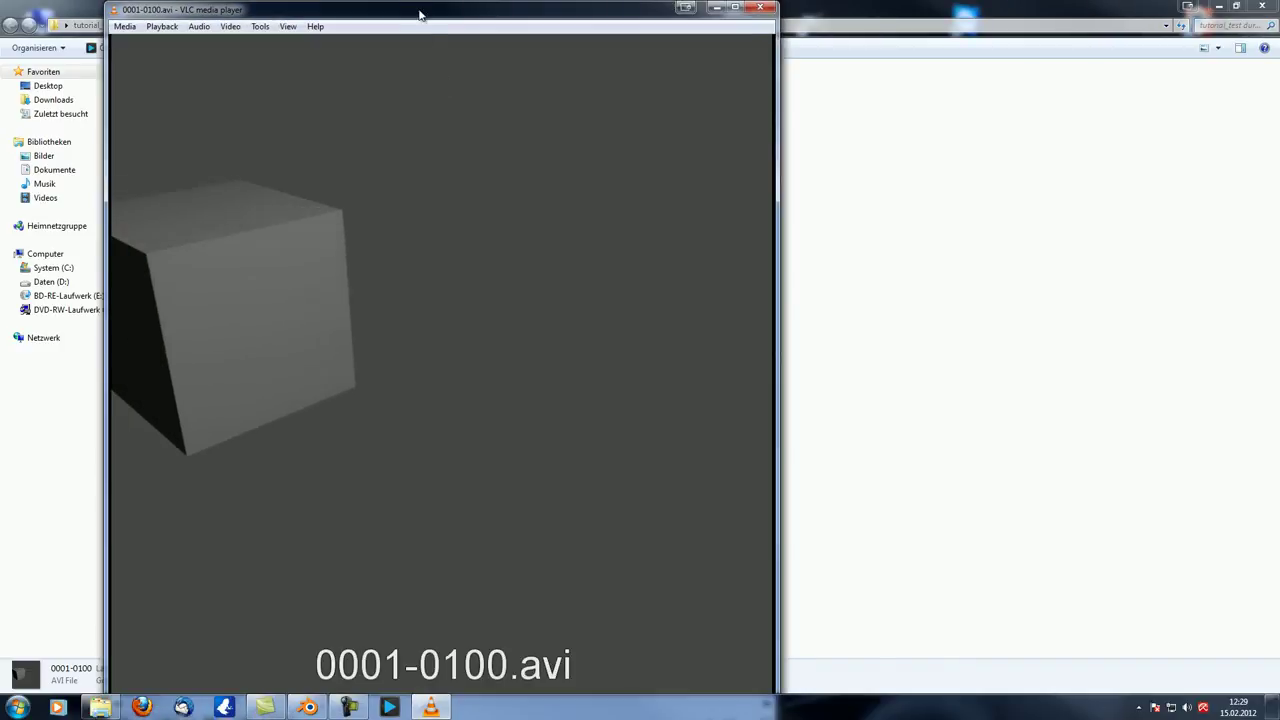
{"action": "left_click_drag", "start_coordinate": [420, 14], "coordinate": [648, 36]}
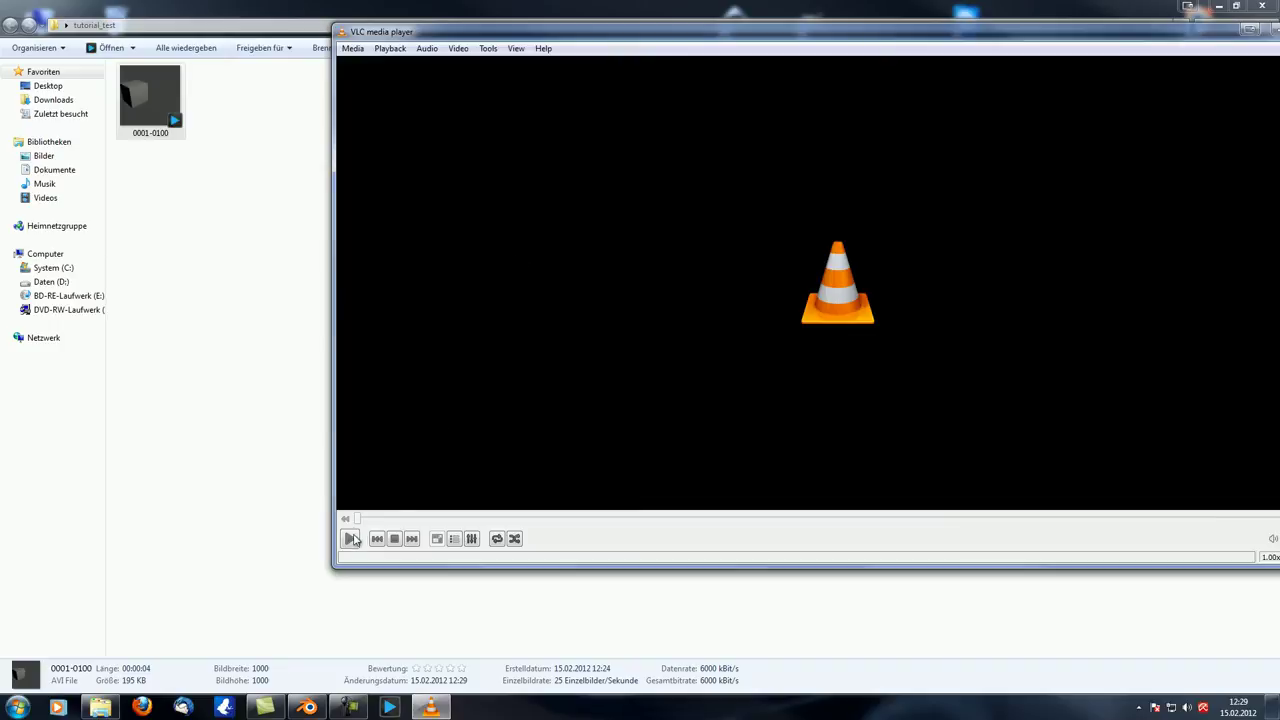
{"action": "left_click", "coordinate": [352, 539]}
{"action": "key", "text": "ctrl+q"}
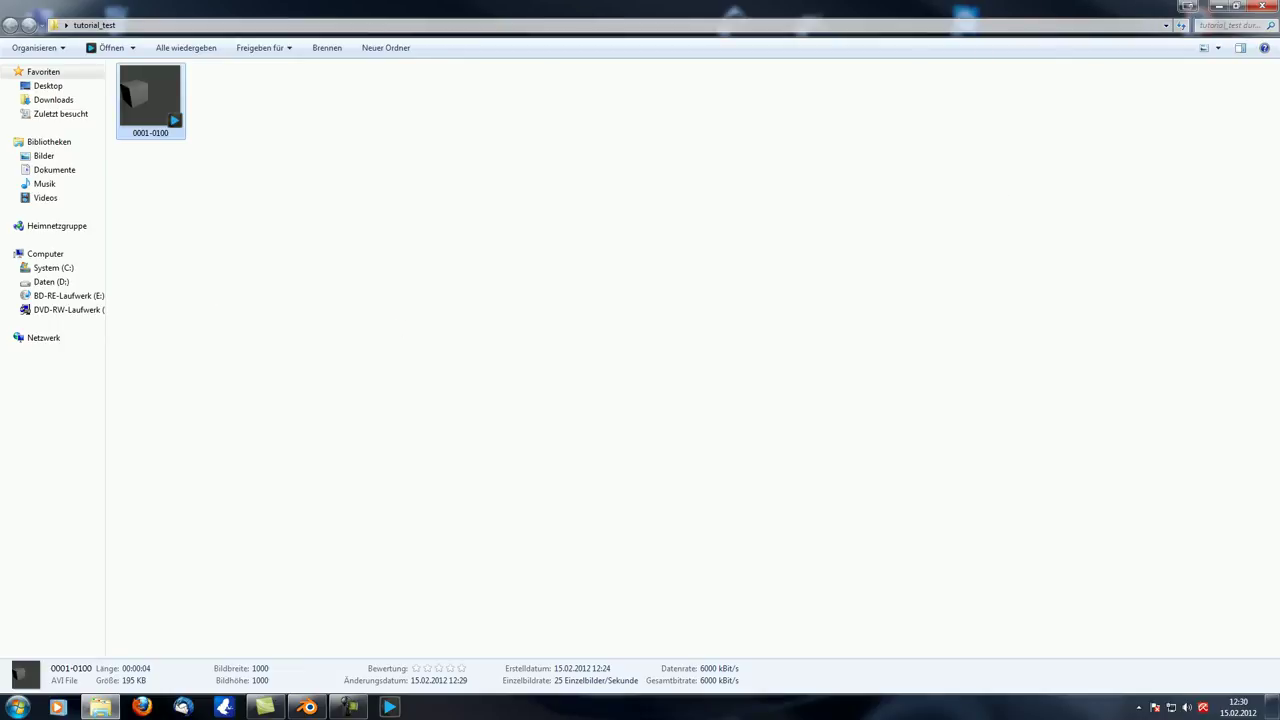
- Close the tutorial_test folder, return to Blender, and change the render result area to a 3D View outside the camera perspective
{"action": "left_click", "coordinate": [1263, 10]}
{"action": "left_click", "coordinate": [307, 707]}
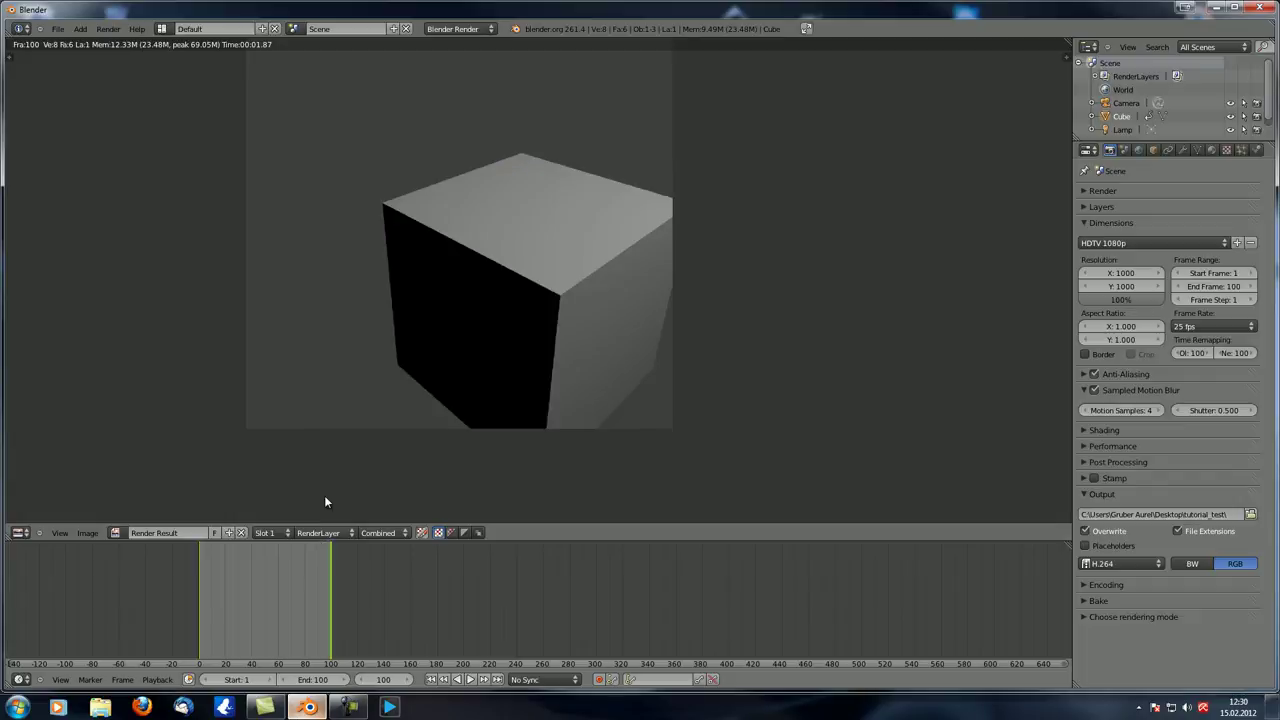
{"action": "left_click", "coordinate": [19, 532]}
{"action": "left_click", "coordinate": [35, 519]}
{"action": "middle_click_drag", "start_coordinate": [566, 306], "coordinate": [227, 358]}
{"action": "scroll", "coordinate": [485, 326], "scroll_direction": "down", "scroll_amount": 5}
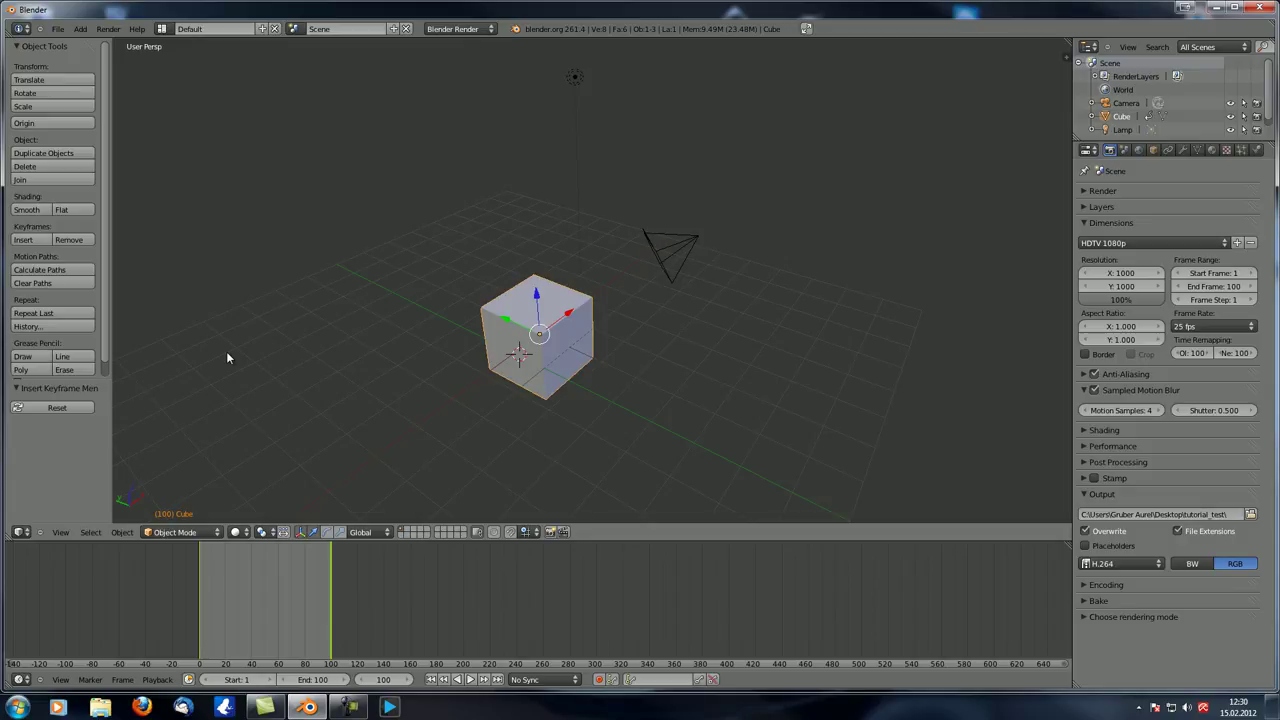
{"action": "middle_click_drag", "start_coordinate": [443, 291], "coordinate": [517, 309]}
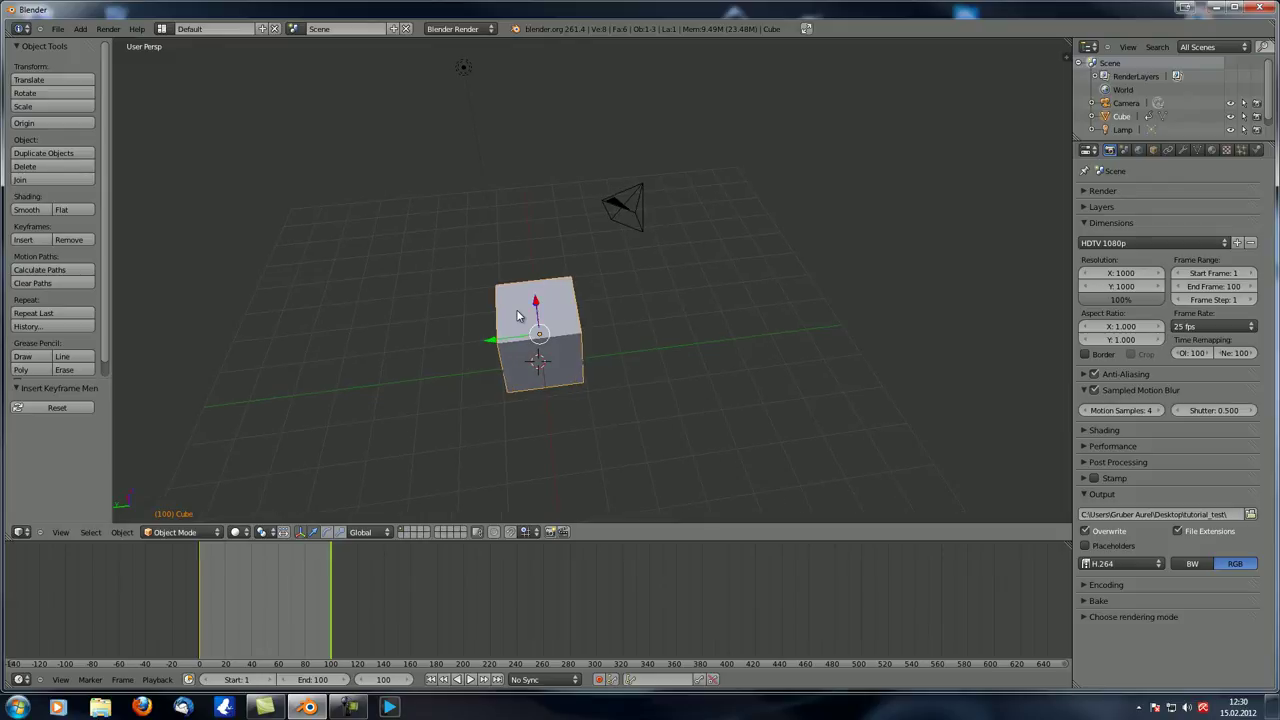
- Turn off Sampled Motion Blur in the render settings and collapse its section
{"action": "middle_click_drag", "start_coordinate": [516, 316], "coordinate": [540, 300]}
{"action": "scroll", "coordinate": [422, 294], "scroll_direction": "up", "scroll_amount": 4}
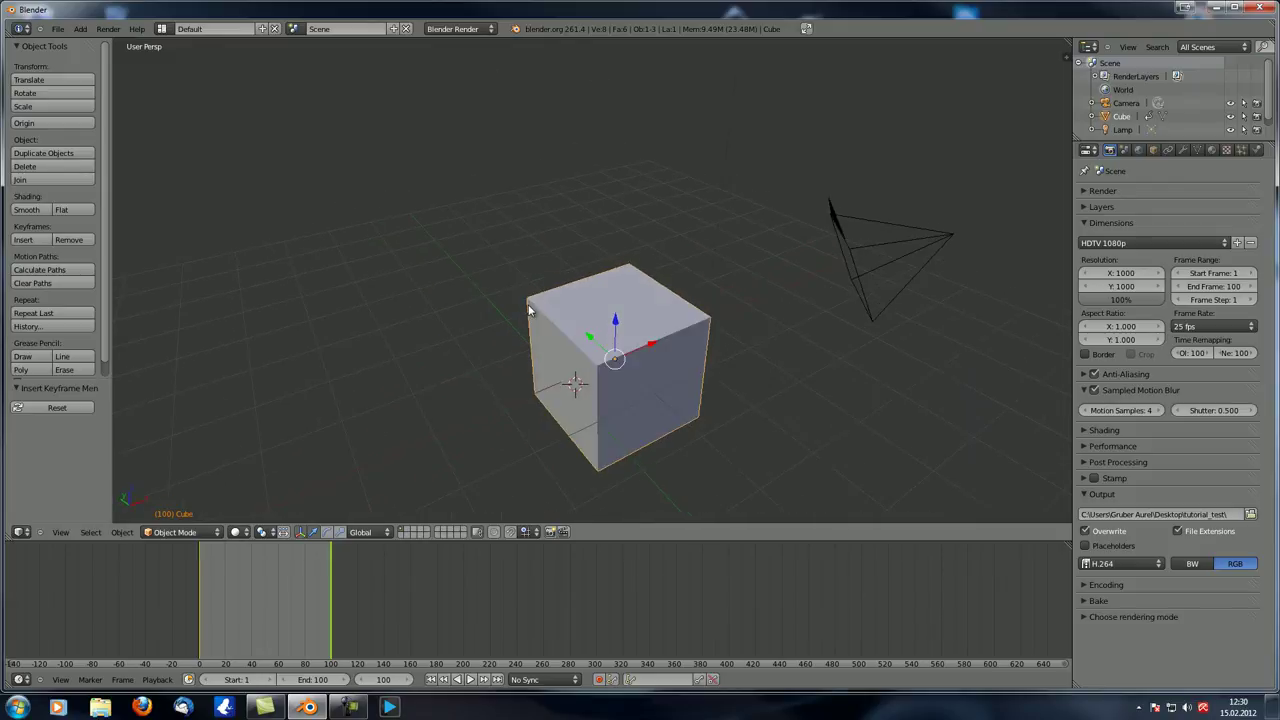
{"action": "left_click", "coordinate": [1094, 390]}
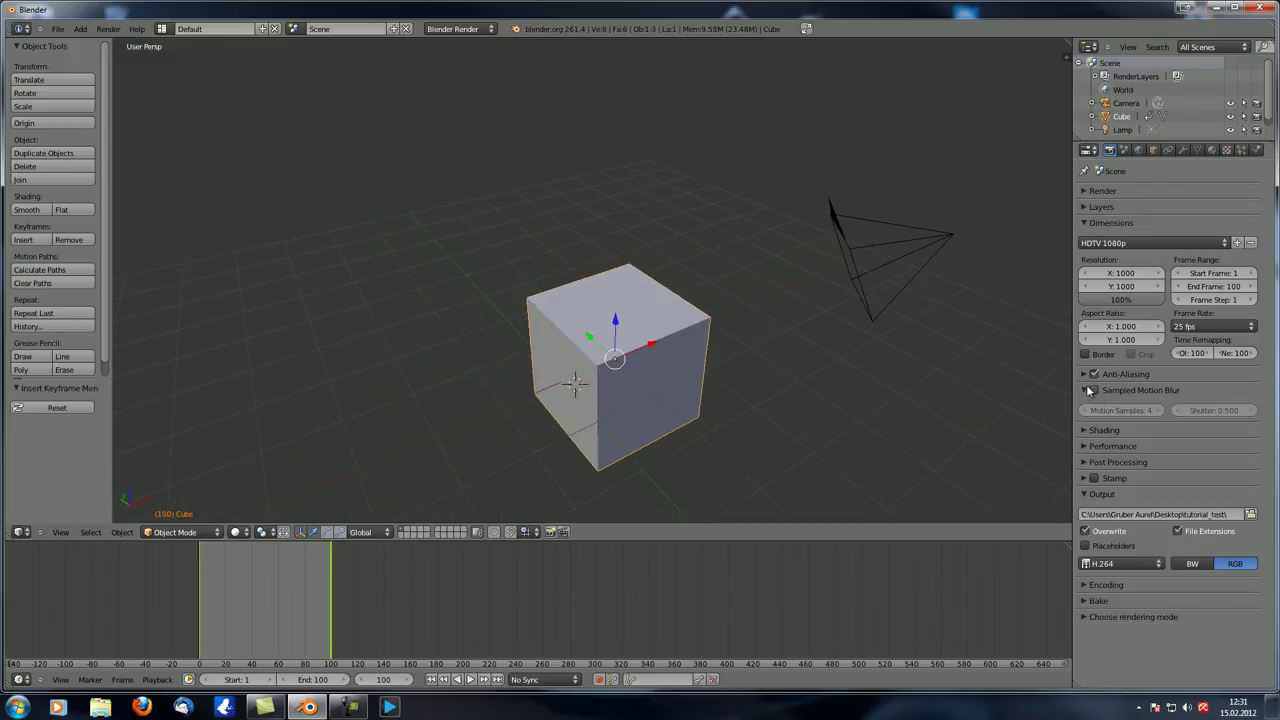
{"action": "left_click", "coordinate": [1083, 390]}
- Expand the Shading section of the render settings and collapse the Dimensions and Output sections
{"action": "middle_click_drag", "start_coordinate": [794, 399], "coordinate": [480, 368]}
{"action": "left_click", "coordinate": [1090, 406]}
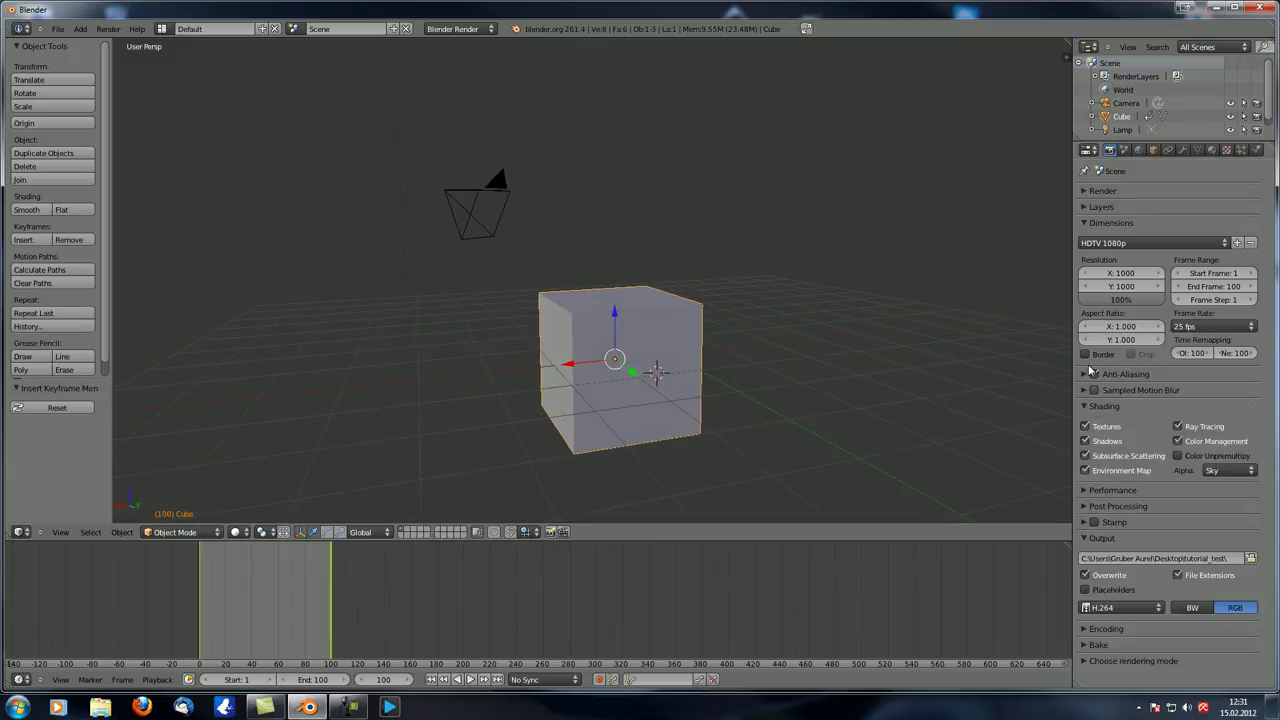
{"action": "left_click", "coordinate": [1090, 223]}
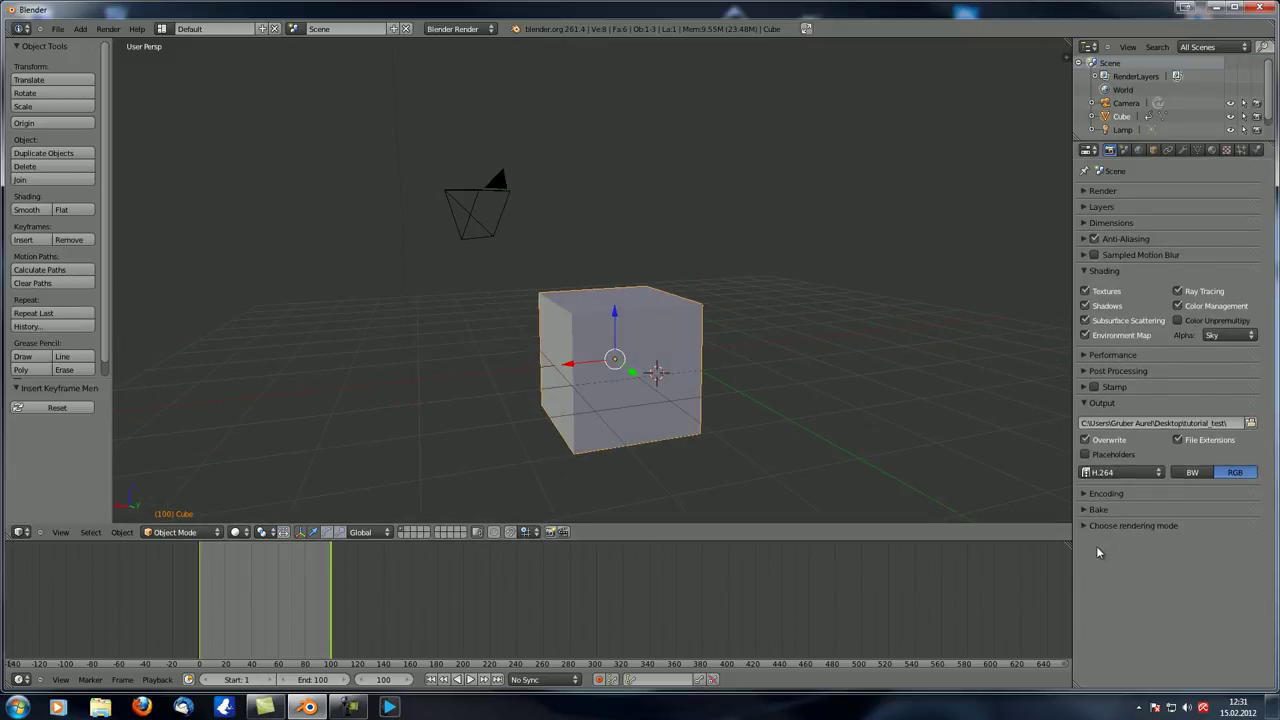
{"action": "left_click", "coordinate": [1082, 403]}
{"action": "middle_click_drag", "start_coordinate": [963, 346], "coordinate": [709, 400]}
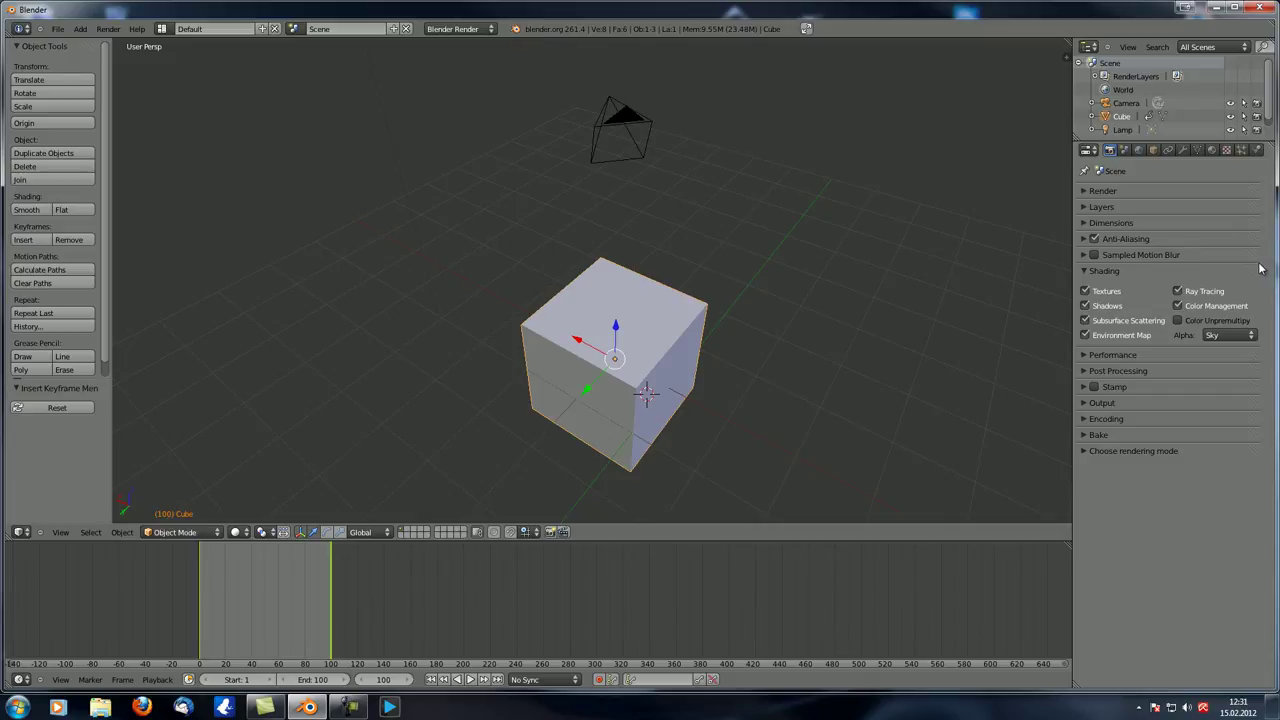
- Create a new texture of type Clouds for the cube's material
{"action": "middle_click_drag", "start_coordinate": [668, 323], "coordinate": [613, 333]}
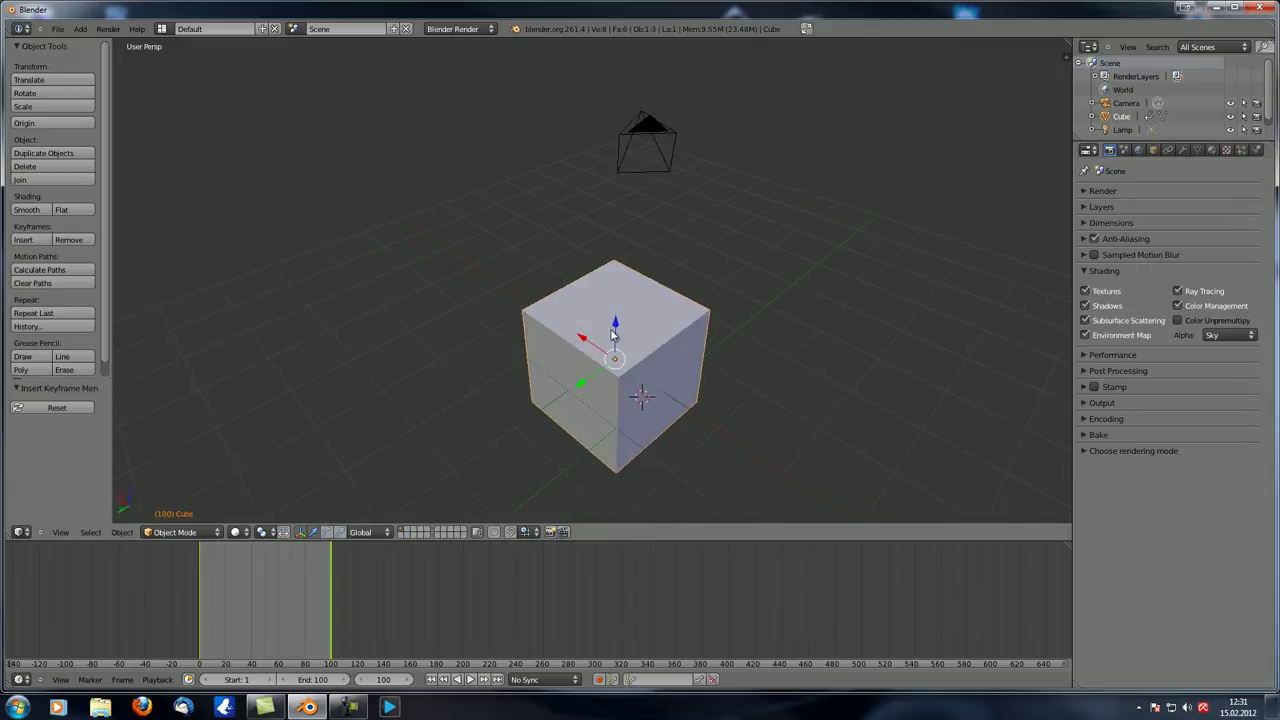
{"action": "middle_click_drag", "start_coordinate": [622, 384], "coordinate": [607, 382]}
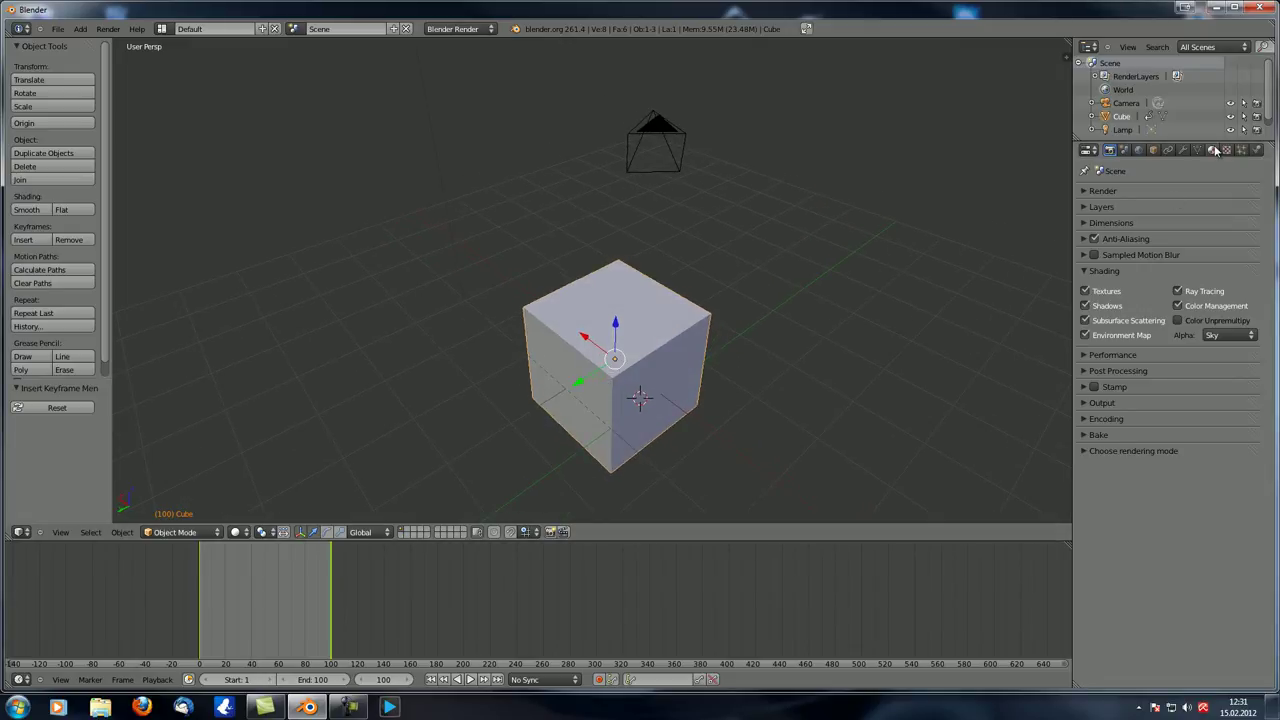
{"action": "left_click", "coordinate": [1213, 150]}
{"action": "left_click", "coordinate": [1226, 150]}
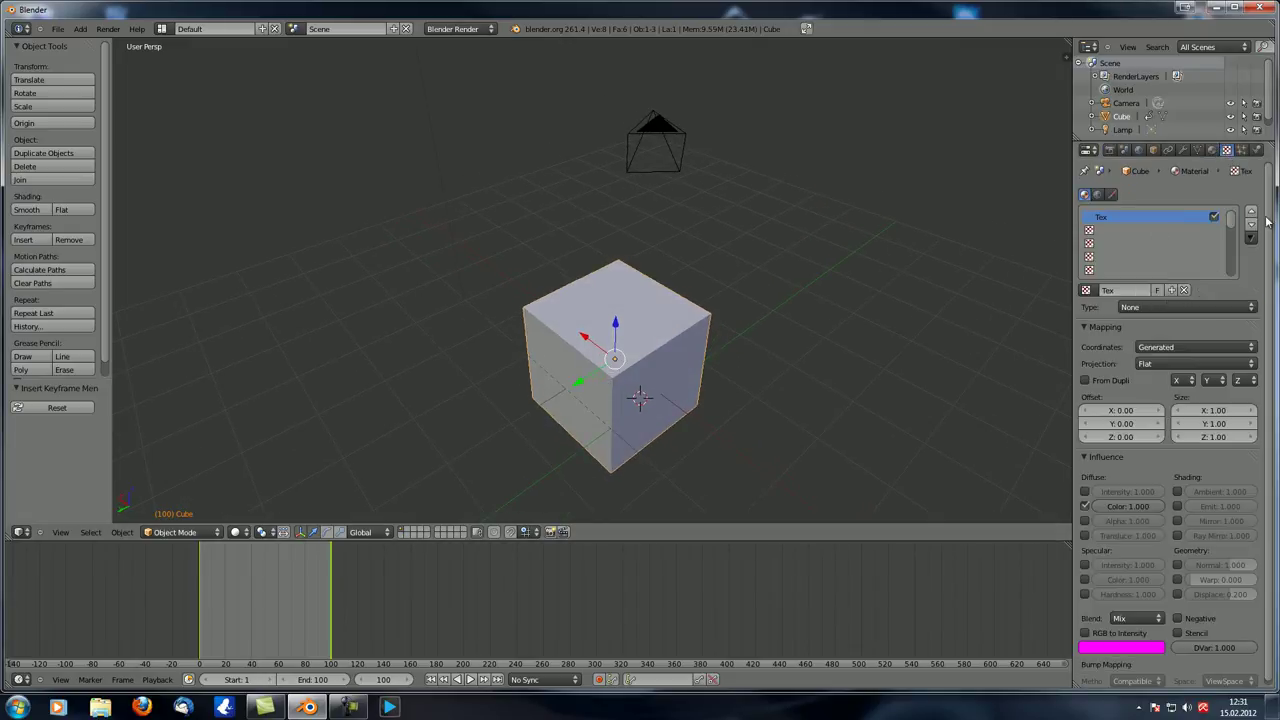
{"action": "left_click", "coordinate": [1171, 290]}
{"action": "left_click", "coordinate": [1153, 308]}
{"action": "left_click", "coordinate": [1153, 310]}
- Render an image of the textured cube through the camera, and close the render result
{"action": "middle_click_drag", "start_coordinate": [751, 313], "coordinate": [692, 300]}
{"action": "scroll", "coordinate": [692, 314], "scroll_direction": "down", "scroll_amount": 3}
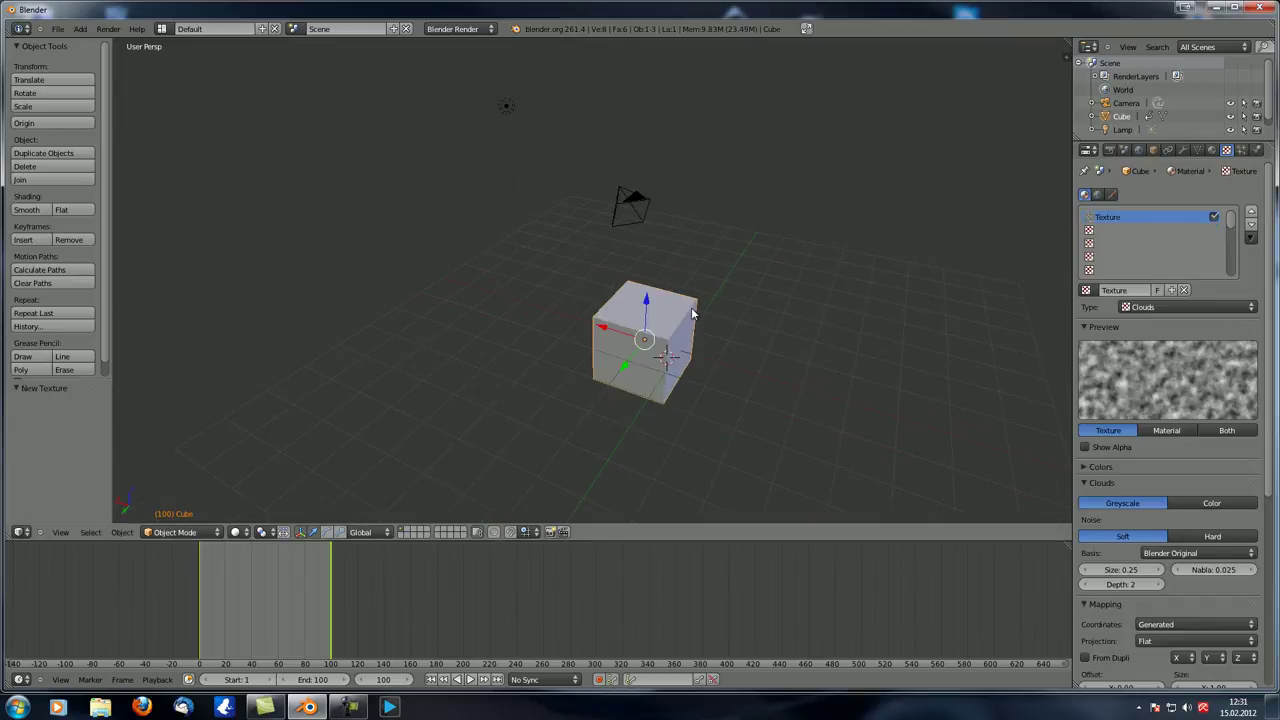
{"action": "key", "text": "KP_0"}
{"action": "left_click", "coordinate": [108, 28]}
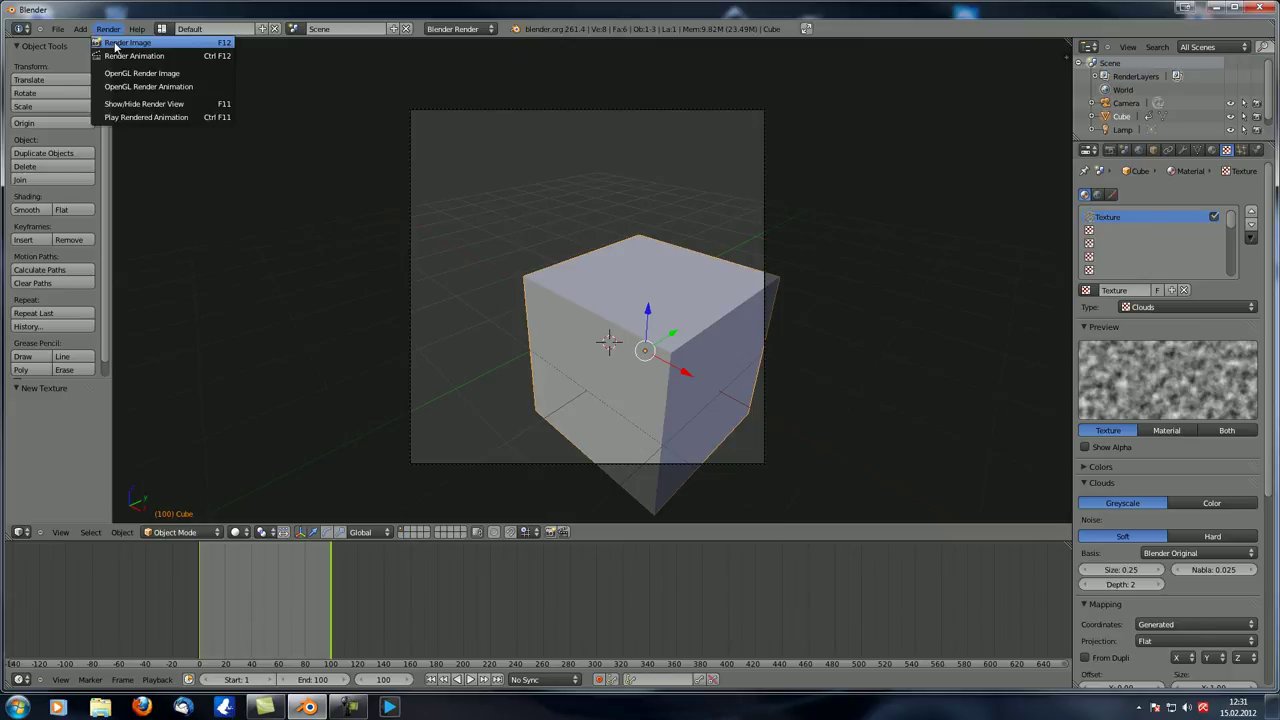
{"action": "left_click", "coordinate": [127, 43]}
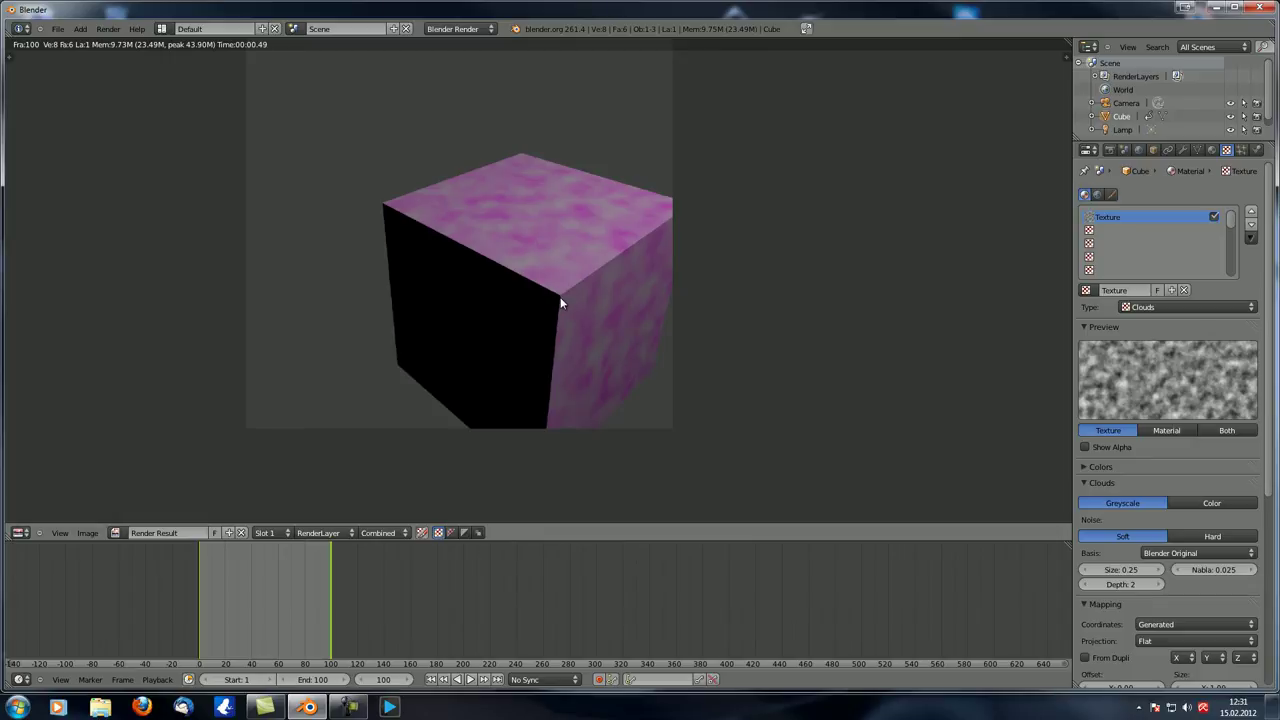
{"action": "key", "text": "Escape"}
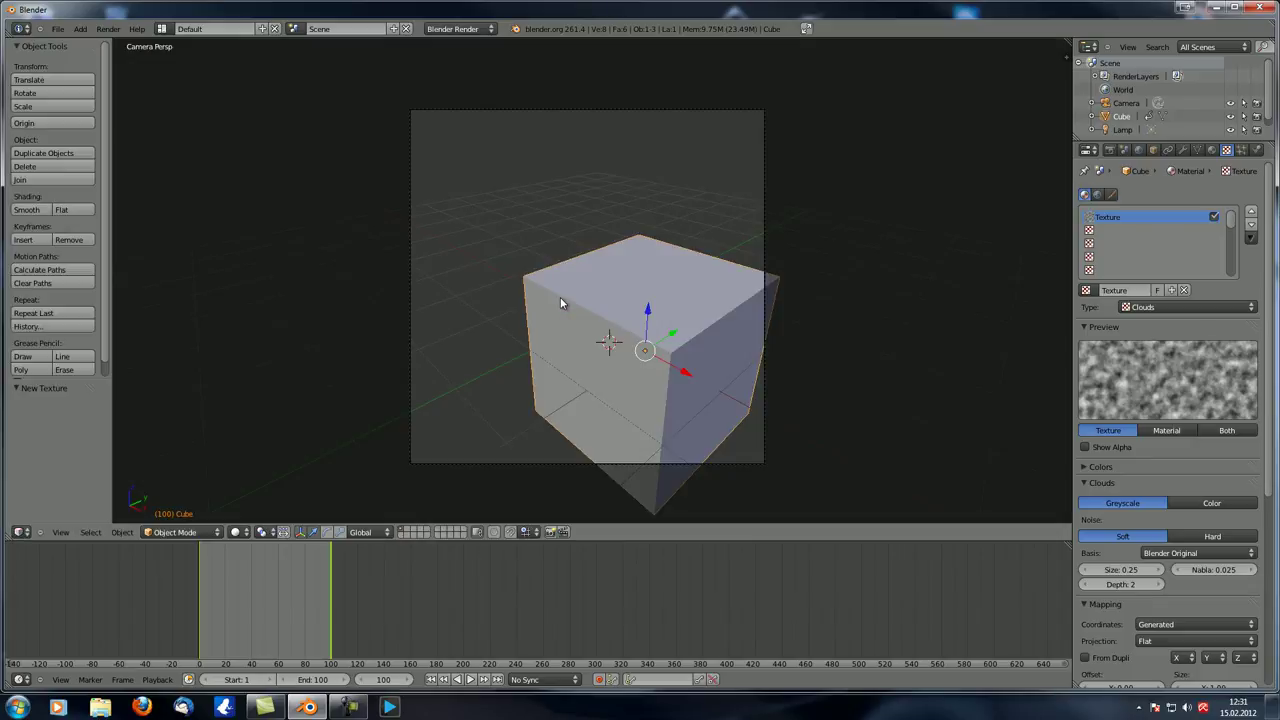
- Move the camera by about X 0.705, Y 0.191 and Z -0.775 so the whole cube fits the frame
{"action": "right_click", "coordinate": [656, 113]}
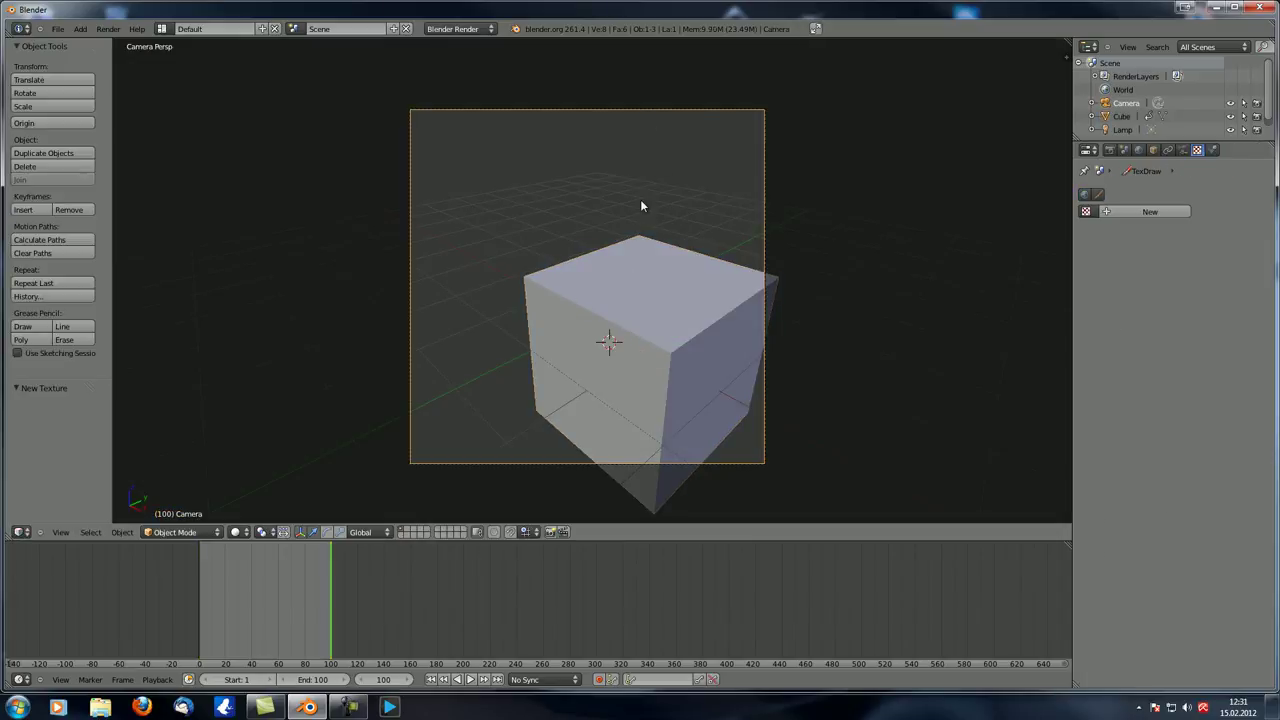
{"action": "key", "text": "g"}
{"action": "left_click", "coordinate": [689, 251]}
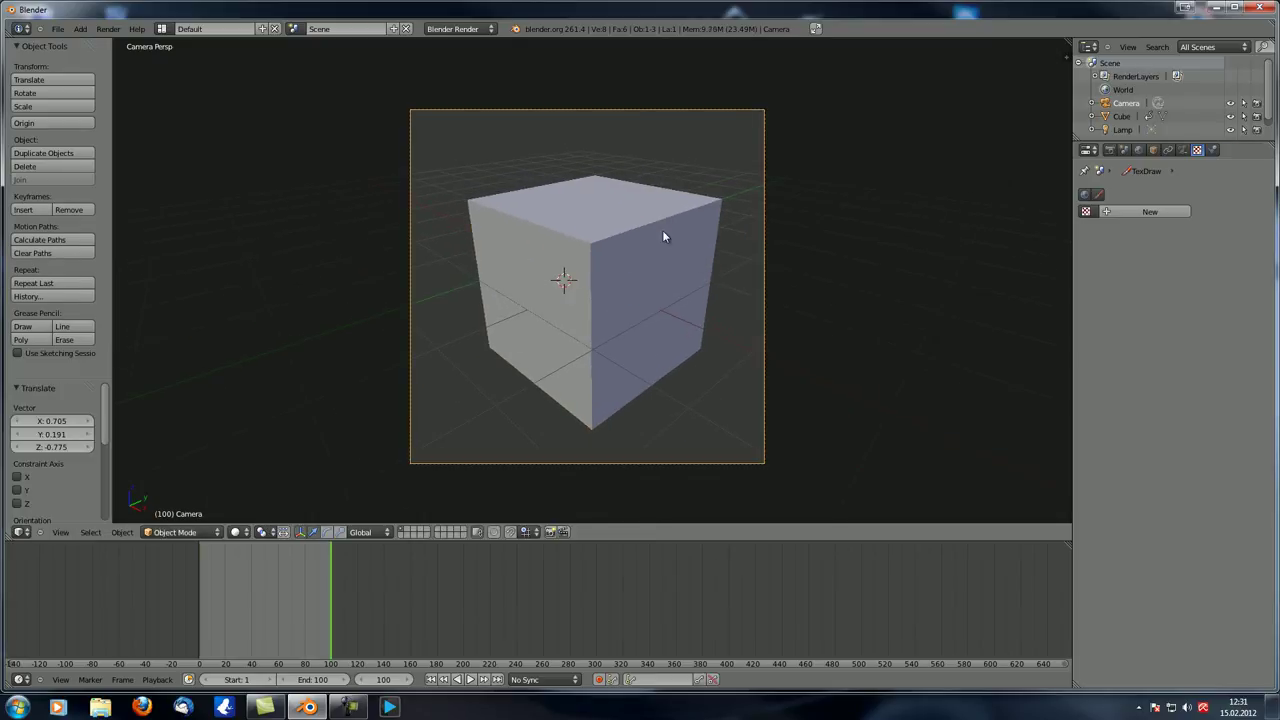
- Select the cube, turn off Textures in the Shading render settings, and render an image
{"action": "right_click", "coordinate": [662, 236]}
{"action": "left_click", "coordinate": [1109, 150]}
{"action": "left_click", "coordinate": [1086, 291]}
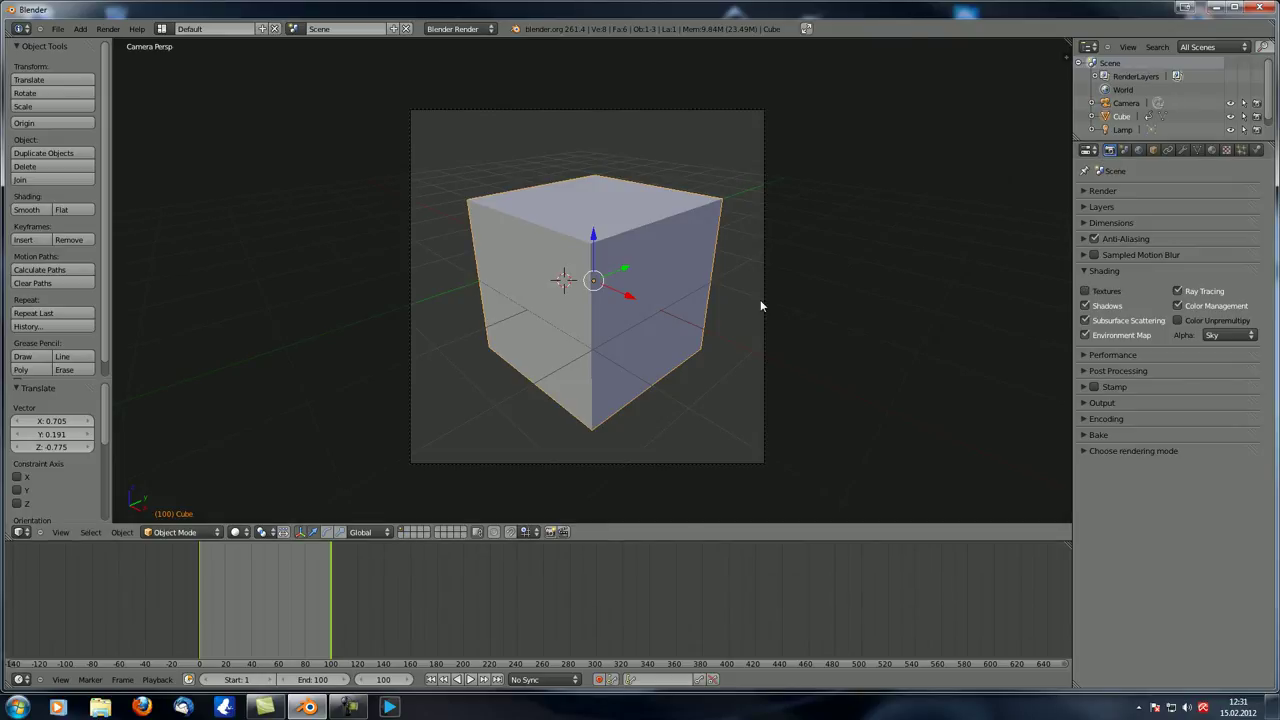
{"action": "key", "text": "F12"}
{"action": "key", "text": "Escape"}
- Add a plane, move it about -1.096 along Z, and scale it by about 11.1 as a floor for the cube
{"action": "key", "text": "shift+a"}
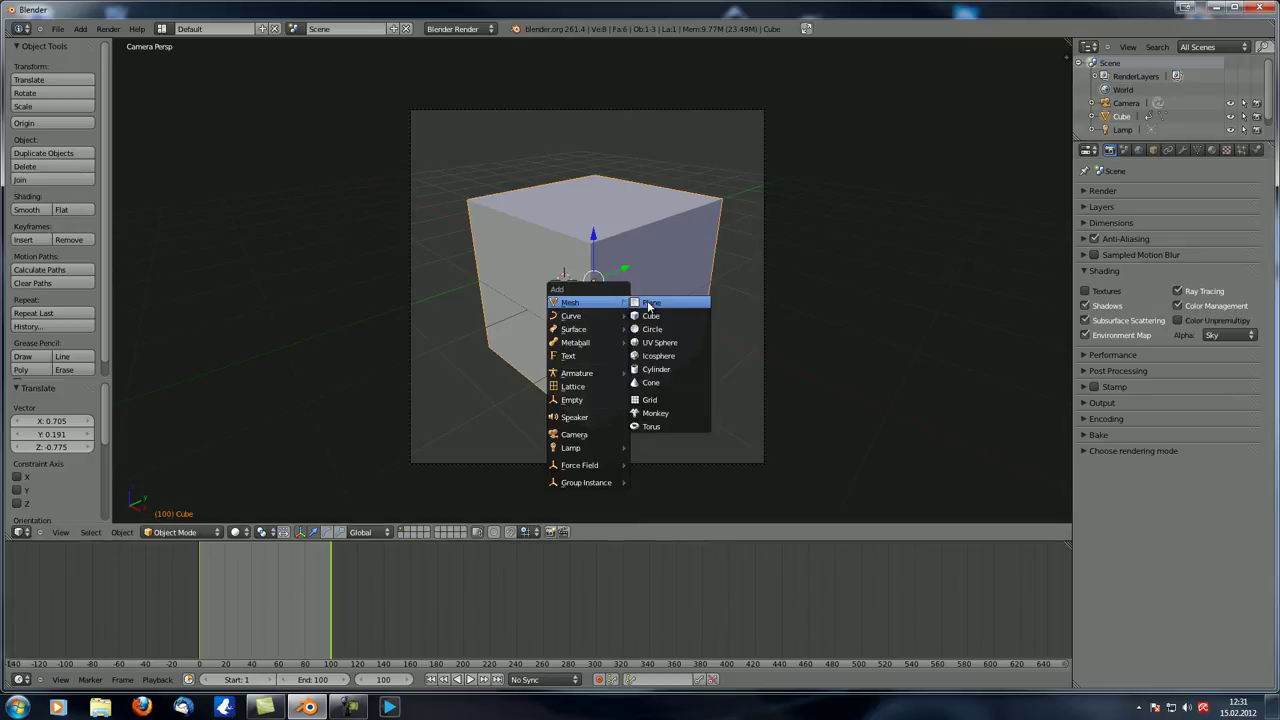
{"action": "left_click", "coordinate": [651, 302]}
{"action": "key", "text": "g"}
{"action": "key", "text": "z"}
{"action": "left_click", "coordinate": [556, 320]}
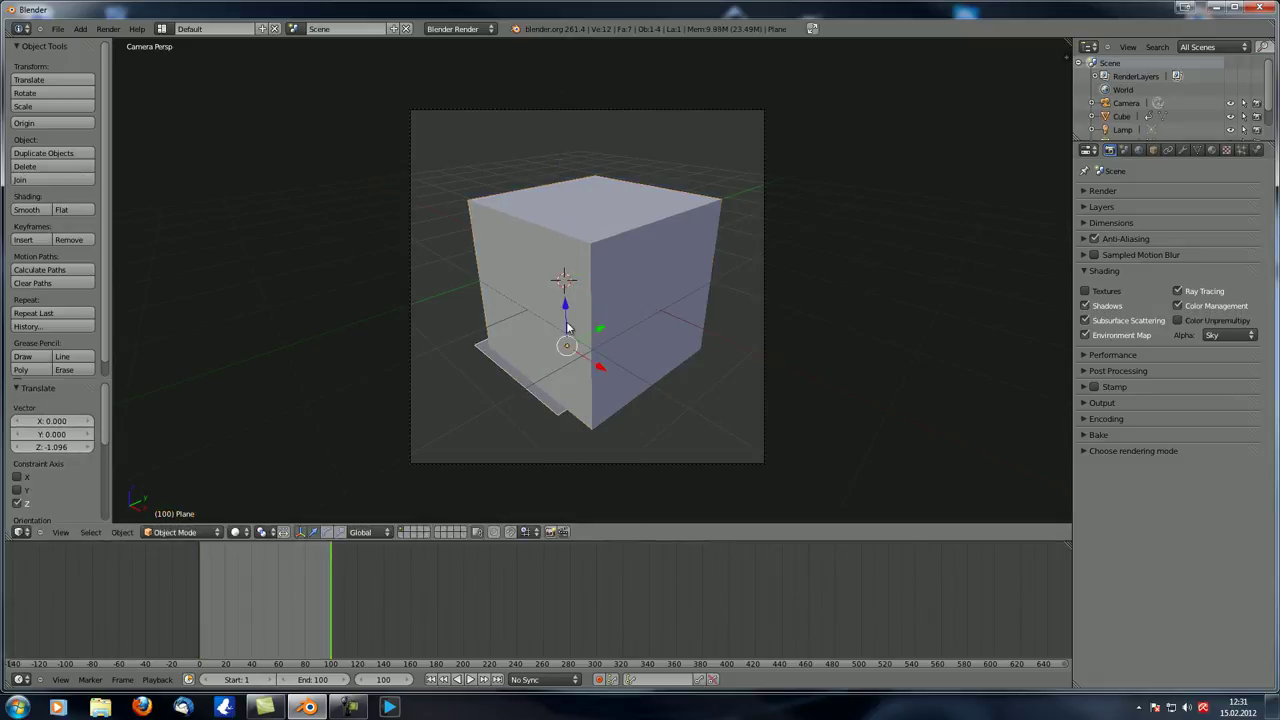
{"action": "key", "text": "s"}
{"action": "left_click", "coordinate": [795, 233]}
- Render the cube on the floor, and render it again with Shadows turned off for comparison
{"action": "left_click", "coordinate": [108, 28]}
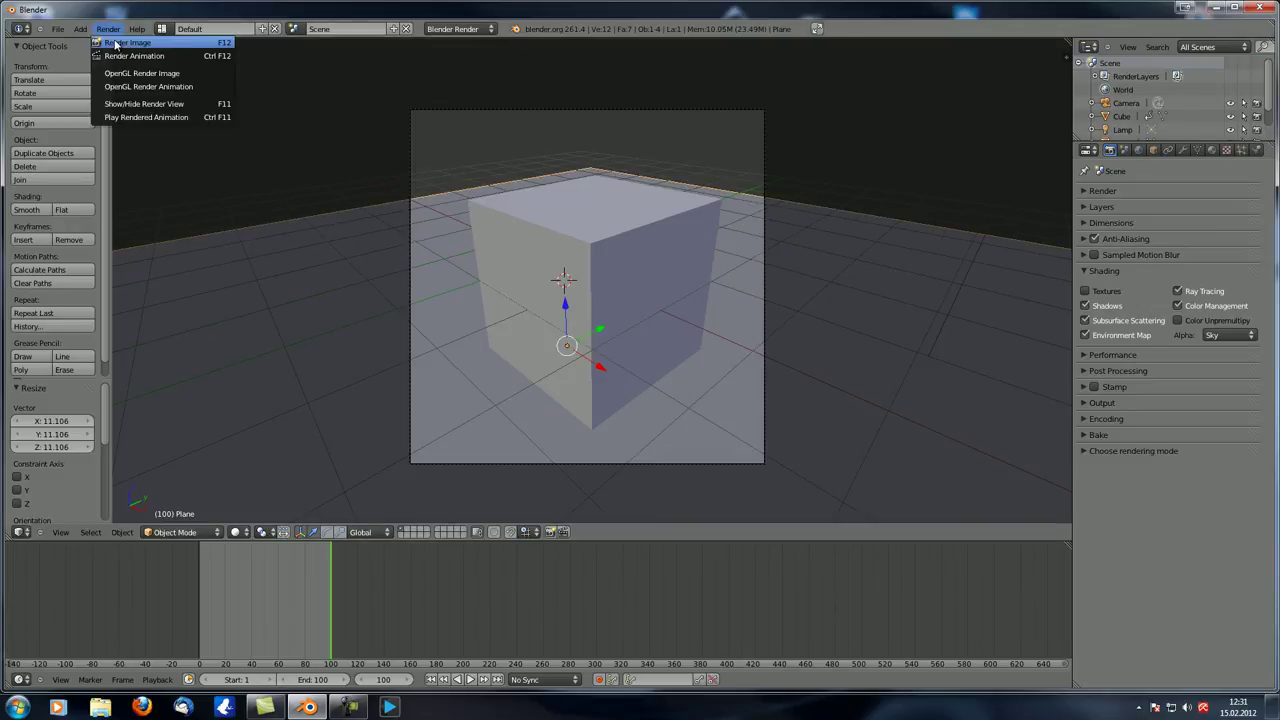
{"action": "left_click", "coordinate": [120, 46]}
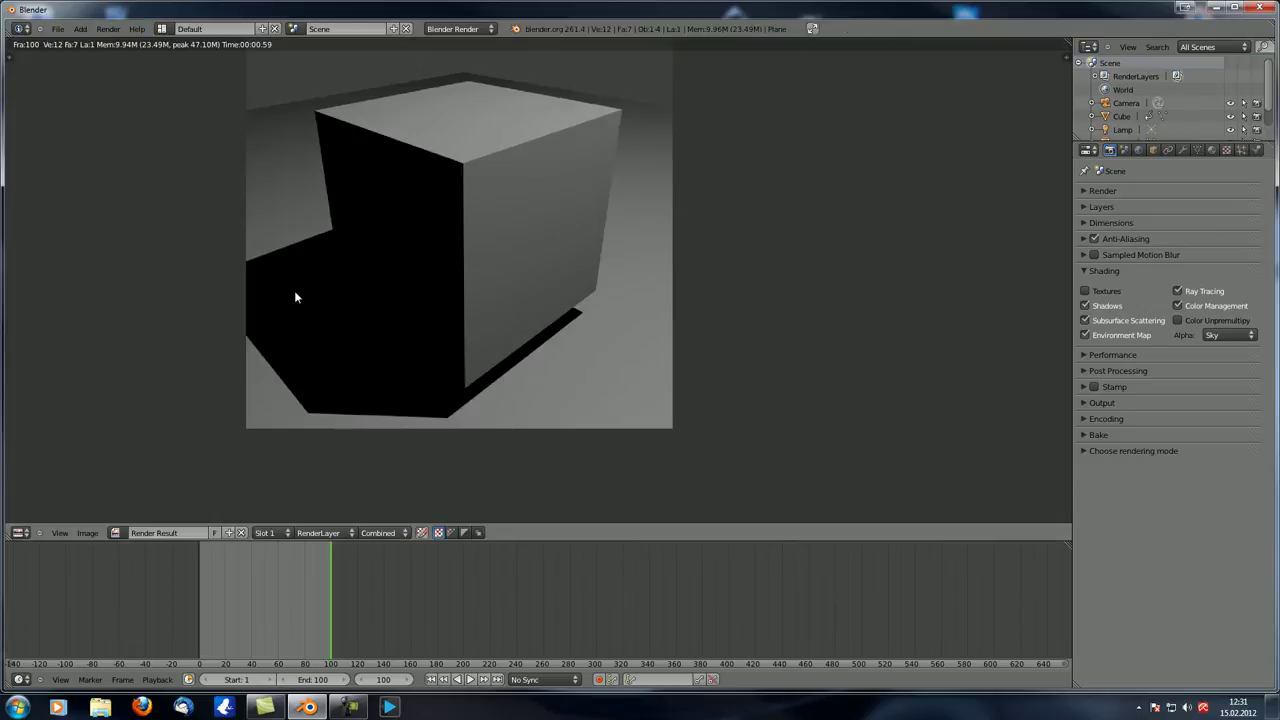
{"action": "left_click", "coordinate": [1085, 305]}
{"action": "key", "text": "F12"}
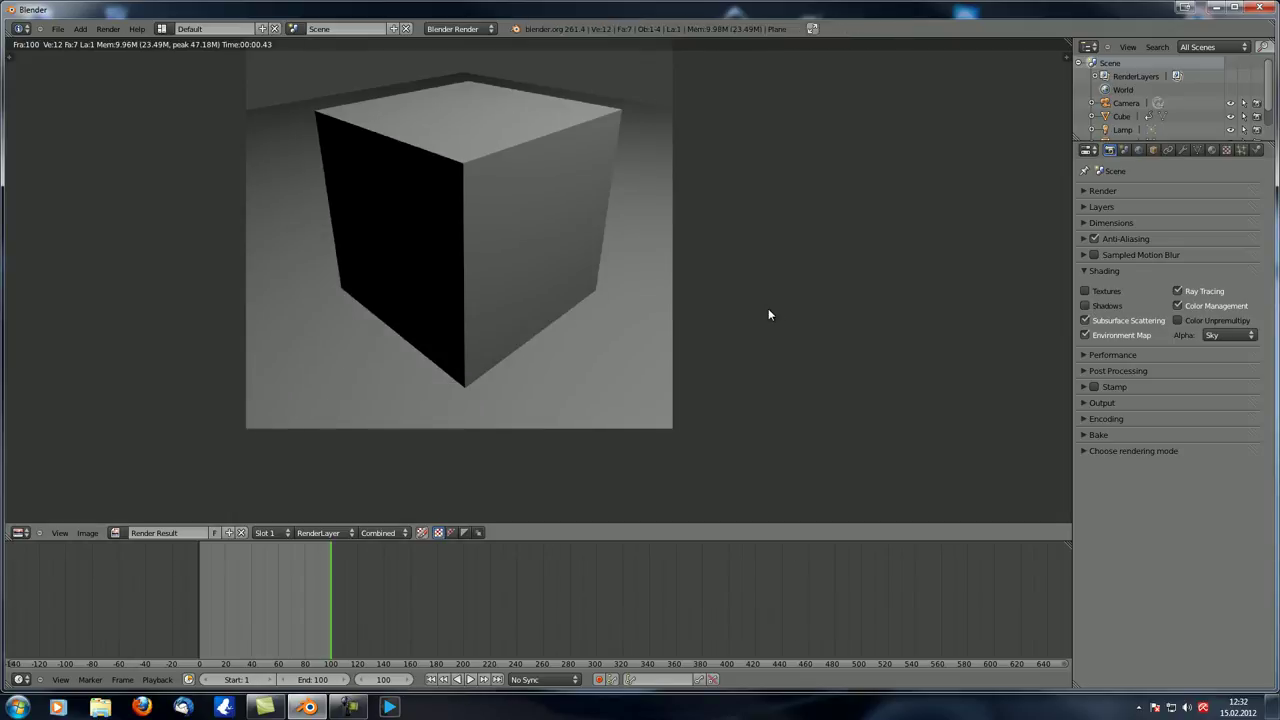
- Re-enable Shadows and Textures in the Shading render settings, and close the render result
{"action": "left_click", "coordinate": [1110, 306]}
{"action": "left_click", "coordinate": [1107, 291]}
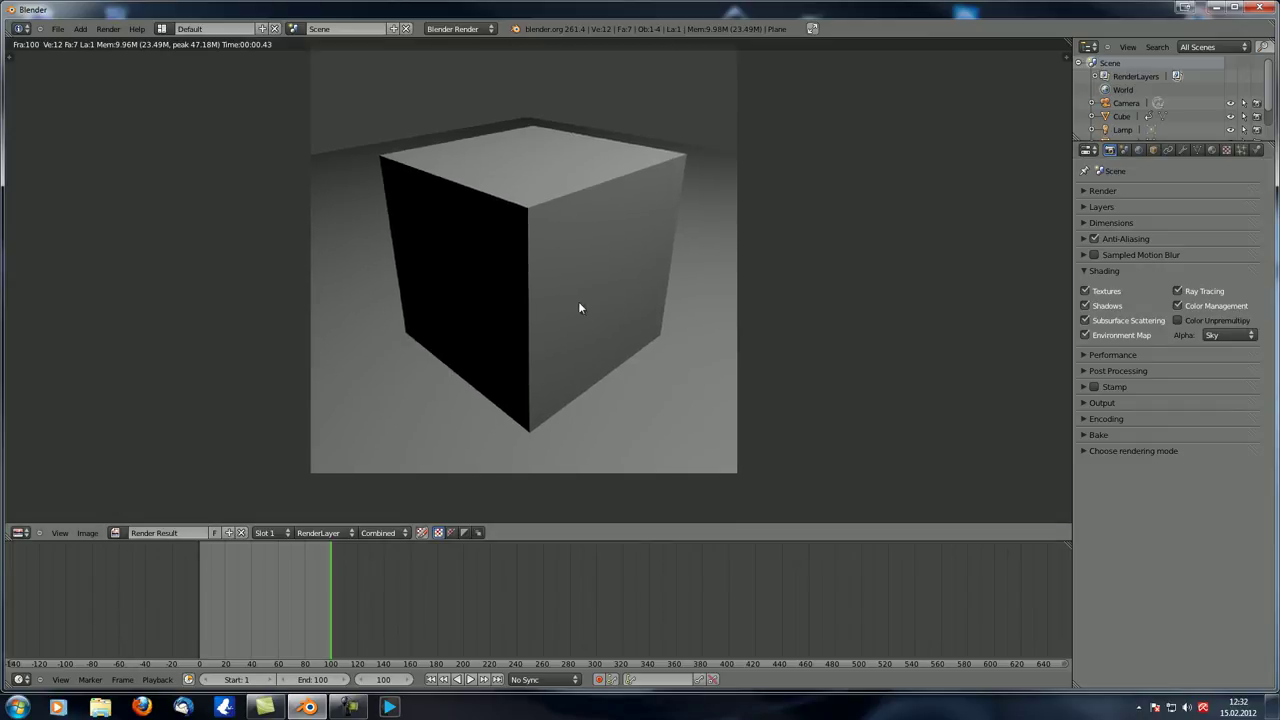
{"action": "key", "text": "Escape"}
- Select the lamp, try the No Shadow option in its shadow settings, and set it back to Ray Shadow
{"action": "middle_click_drag", "start_coordinate": [552, 305], "coordinate": [686, 330]}
{"action": "scroll", "coordinate": [699, 315], "scroll_direction": "down", "scroll_amount": 8}
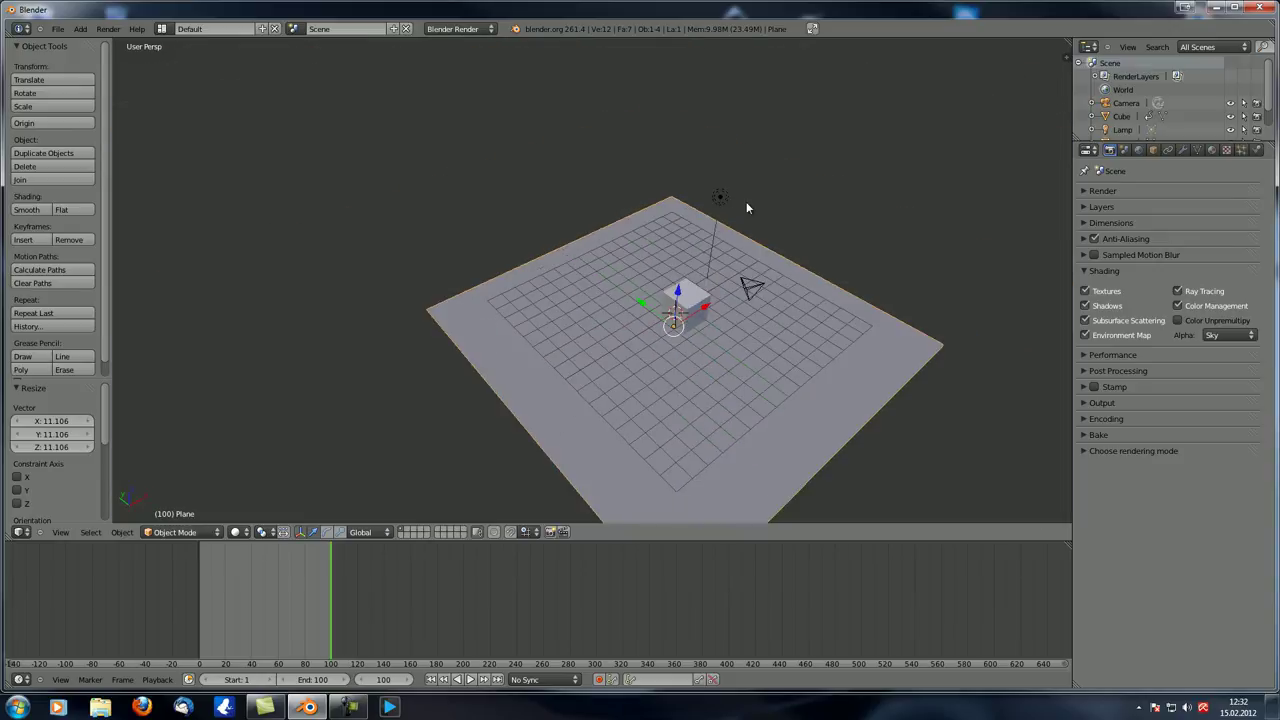
{"action": "right_click", "coordinate": [724, 200]}
{"action": "middle_click_drag", "start_coordinate": [728, 204], "coordinate": [1034, 194]}
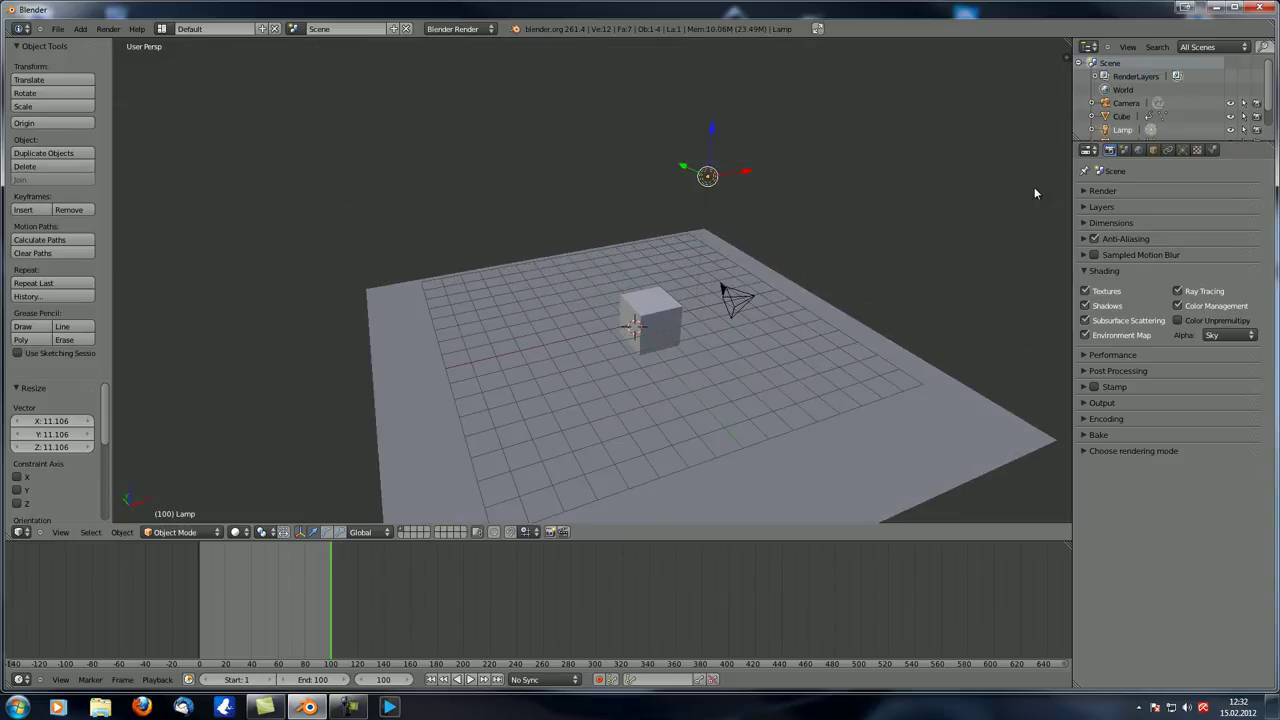
{"action": "left_click", "coordinate": [1183, 150]}
{"action": "left_click", "coordinate": [1123, 472]}
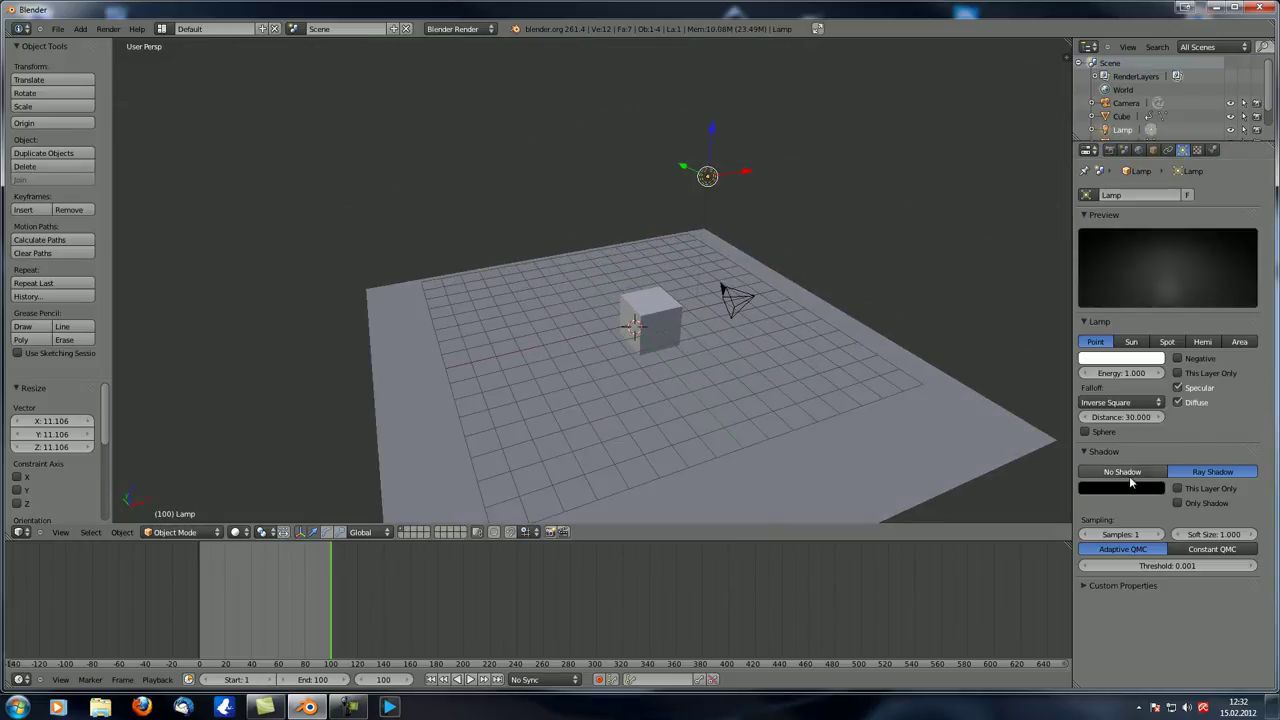
{"action": "left_click", "coordinate": [1217, 471]}
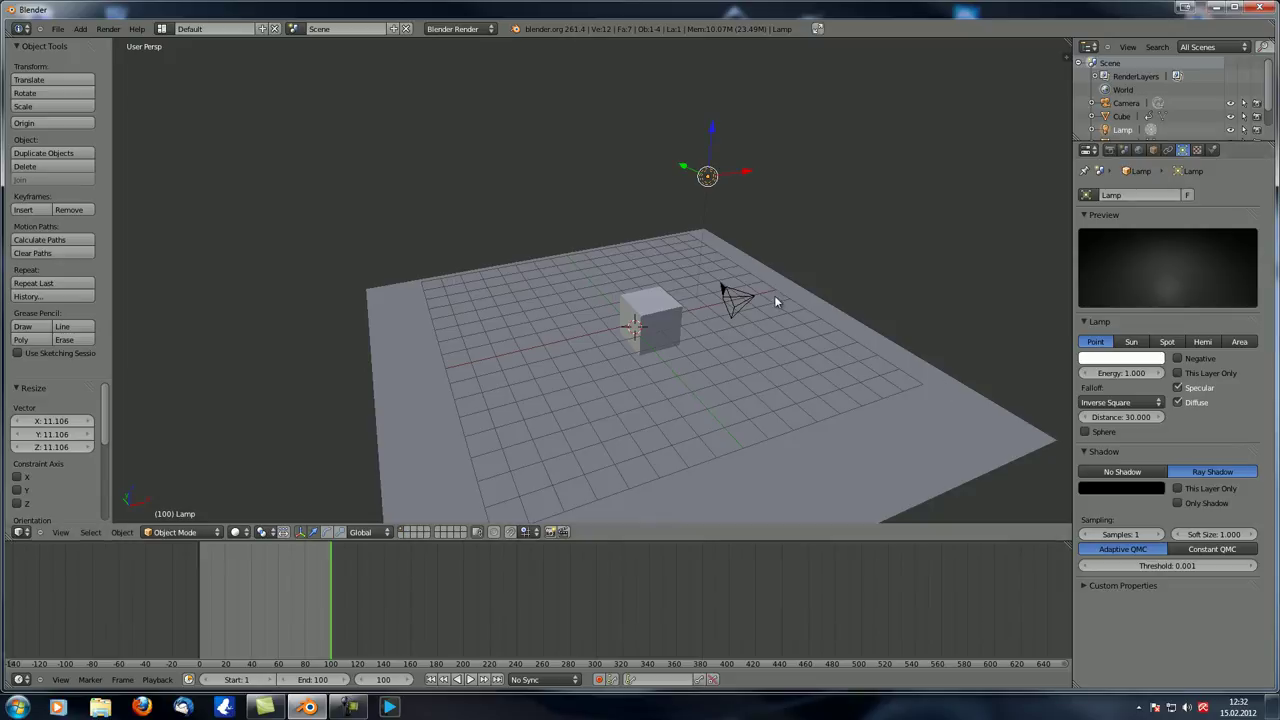
- Turn off Ray Tracing in the Shading render settings and render the scene
{"action": "middle_click_drag", "start_coordinate": [688, 379], "coordinate": [617, 315]}
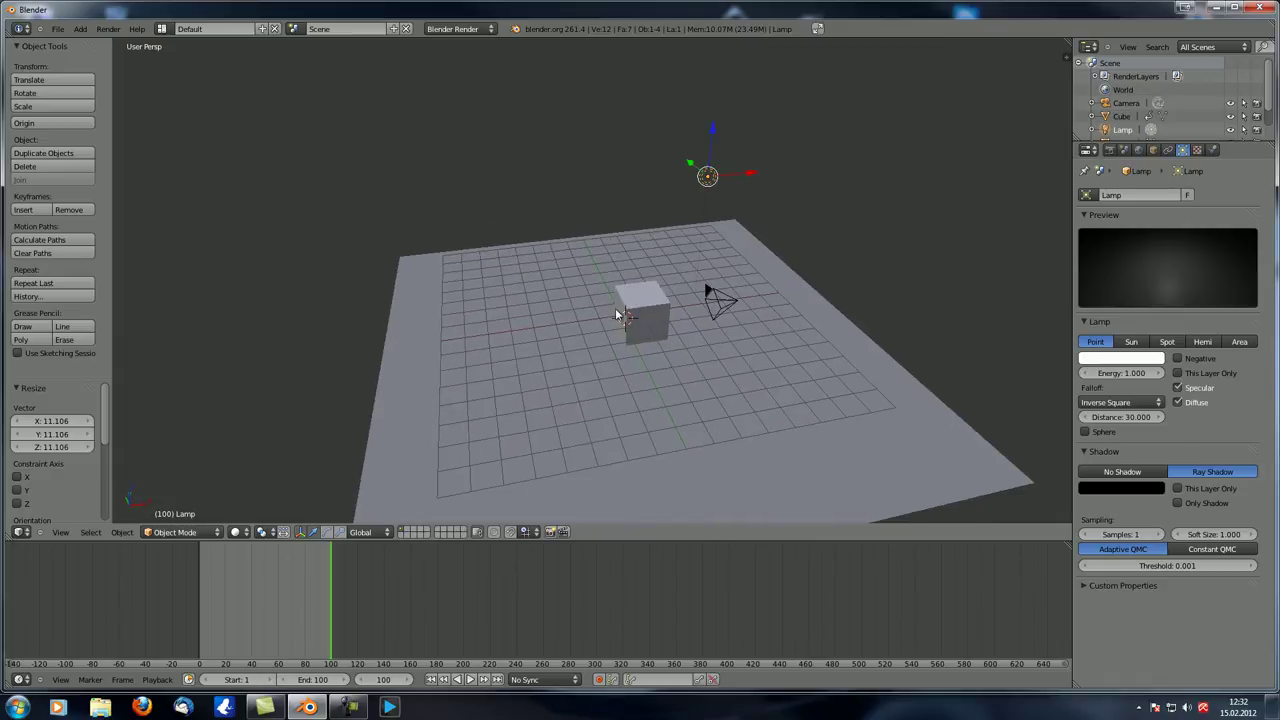
{"action": "scroll", "coordinate": [633, 326], "scroll_direction": "up", "scroll_amount": 2}
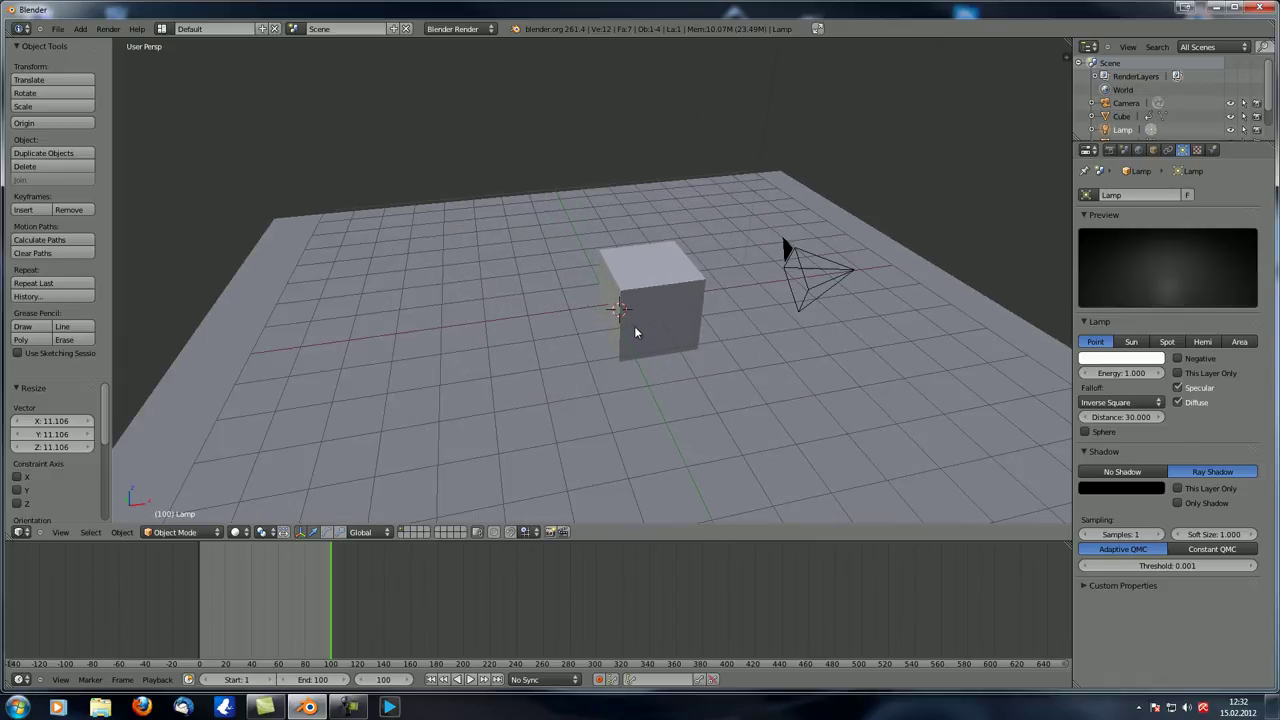
{"action": "left_click", "coordinate": [1109, 150]}
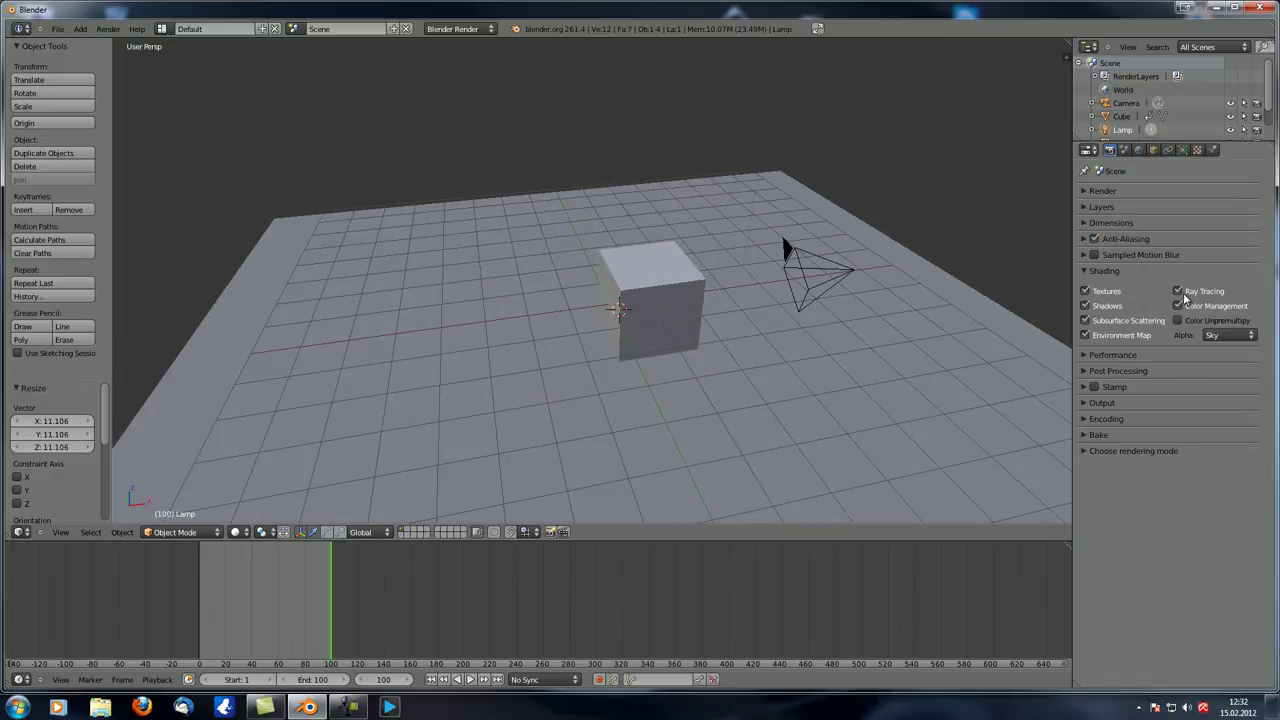
{"action": "middle_click_drag", "start_coordinate": [980, 341], "coordinate": [897, 338]}
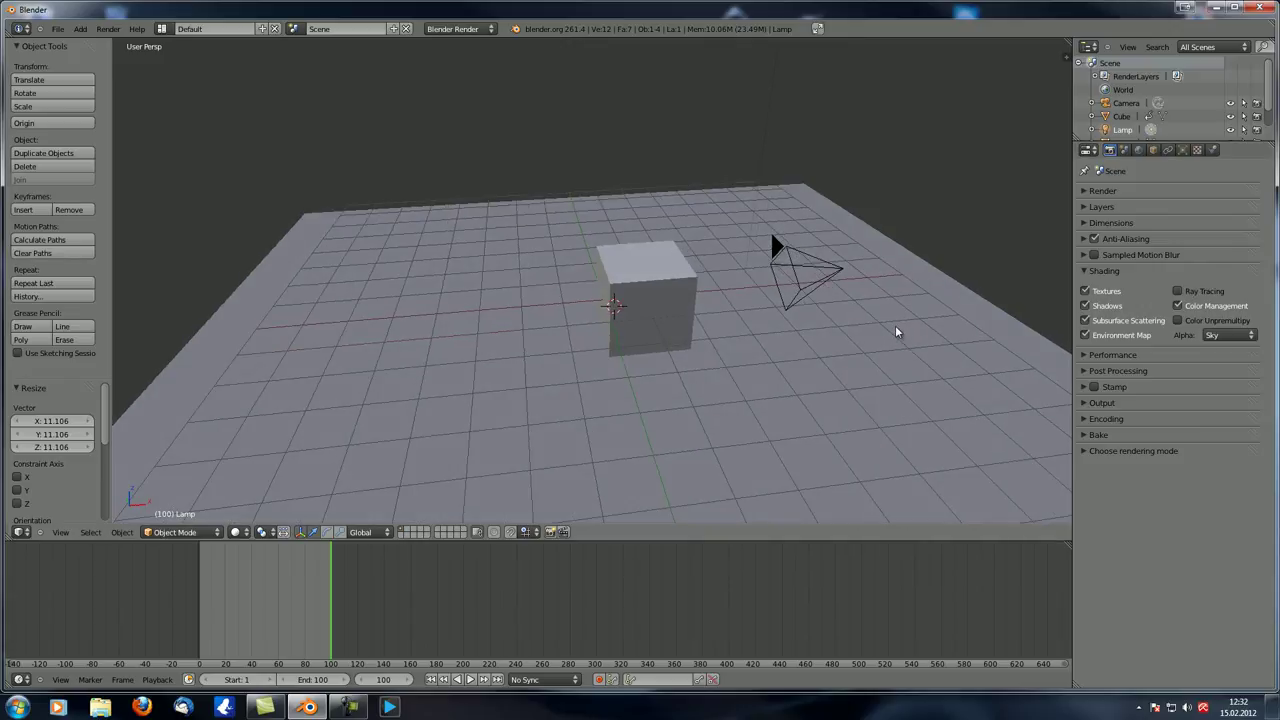
{"action": "key", "text": "F12"}
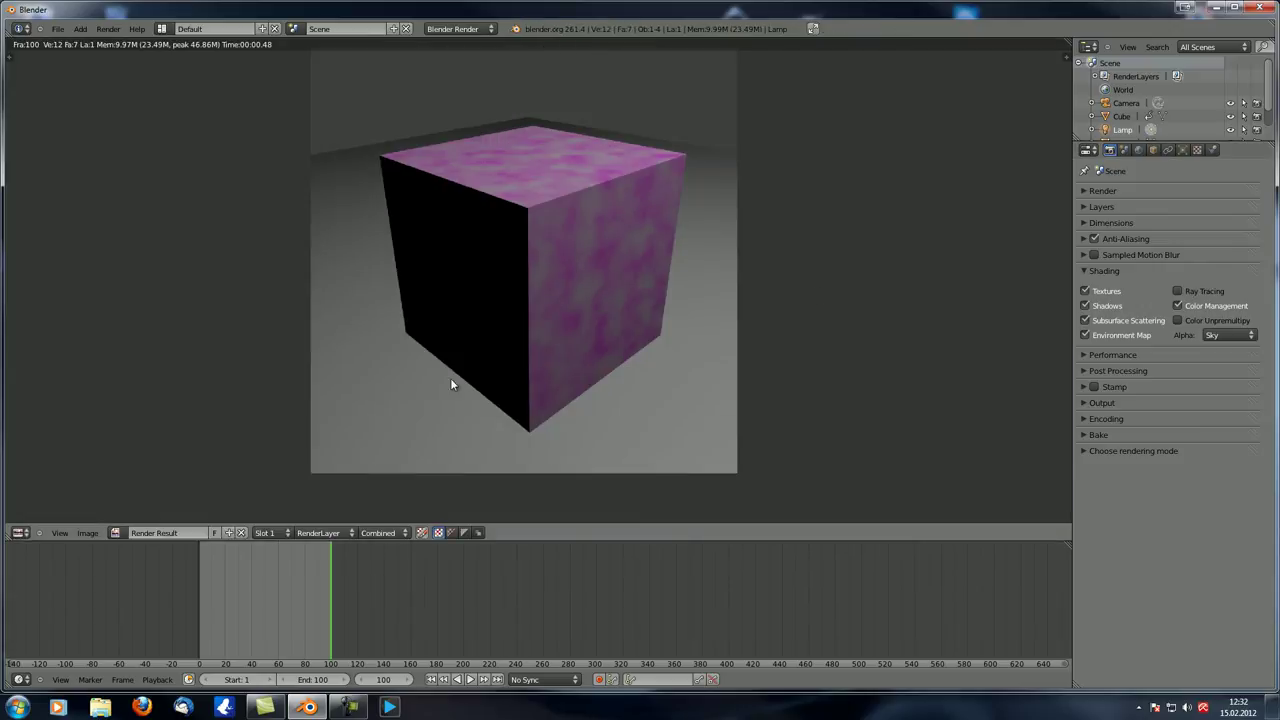
{"action": "key", "text": "Escape"}
- Turn Ray Tracing back on and render the scene again for comparison
{"action": "scroll", "coordinate": [494, 337], "scroll_direction": "down", "scroll_amount": 3}
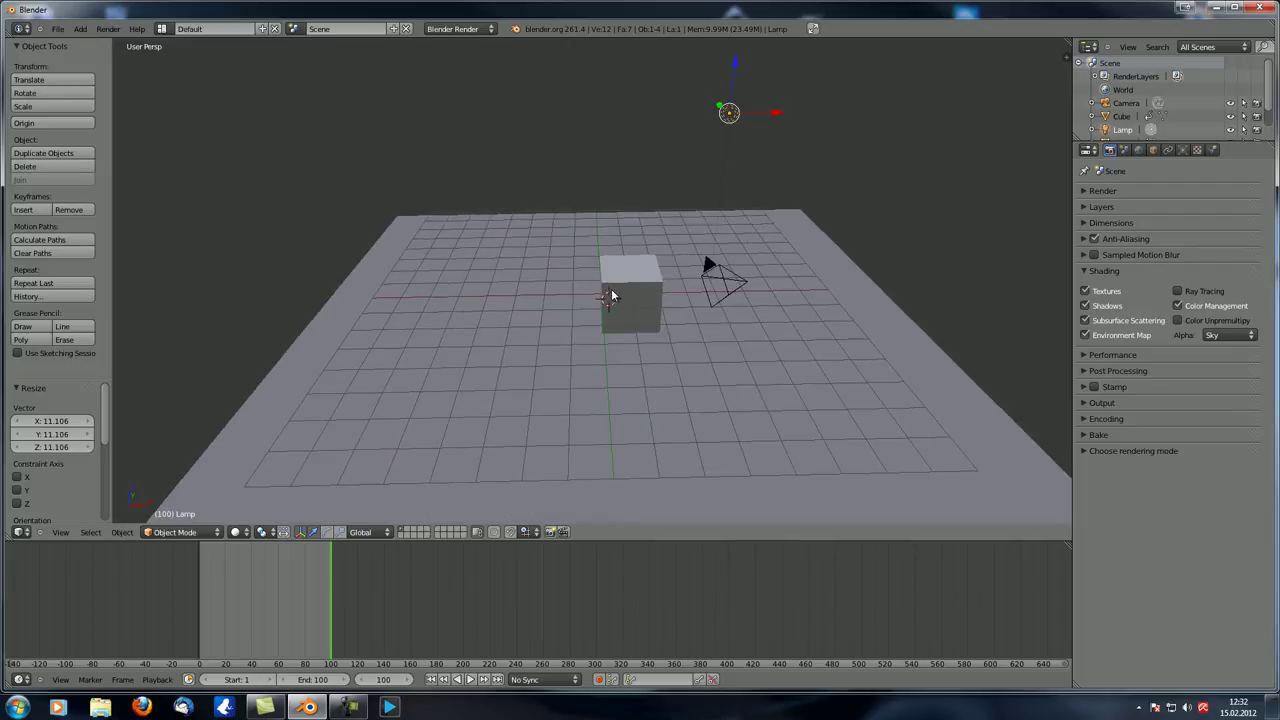
{"action": "mouse_move", "coordinate": [594, 262]}
{"action": "middle_mouse_down"}
{"action": "mouse_move", "coordinate": [623, 257]}
{"action": "mouse_move", "coordinate": [594, 258]}
{"action": "middle_mouse_up"}
{"action": "left_click", "coordinate": [1177, 290]}
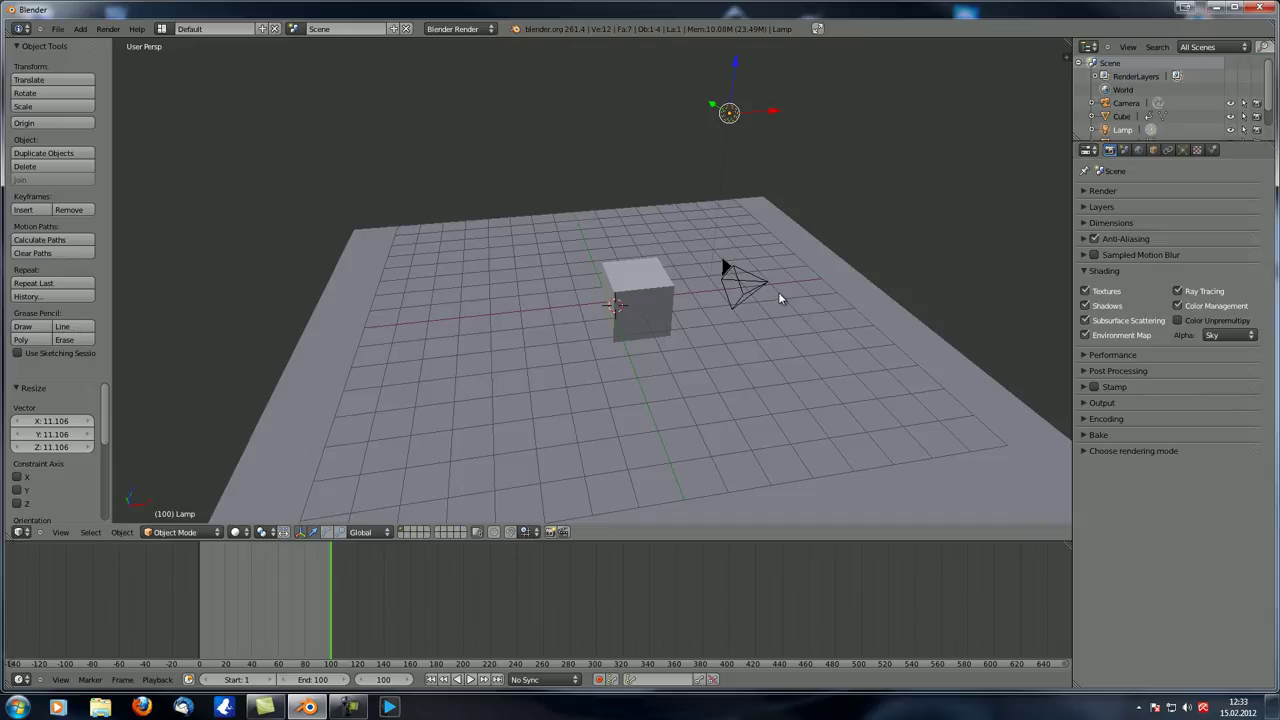
{"action": "key", "text": "F12"}
{"action": "middle_click_drag", "start_coordinate": [477, 311], "coordinate": [513, 320]}
{"action": "key", "text": "Escape"}
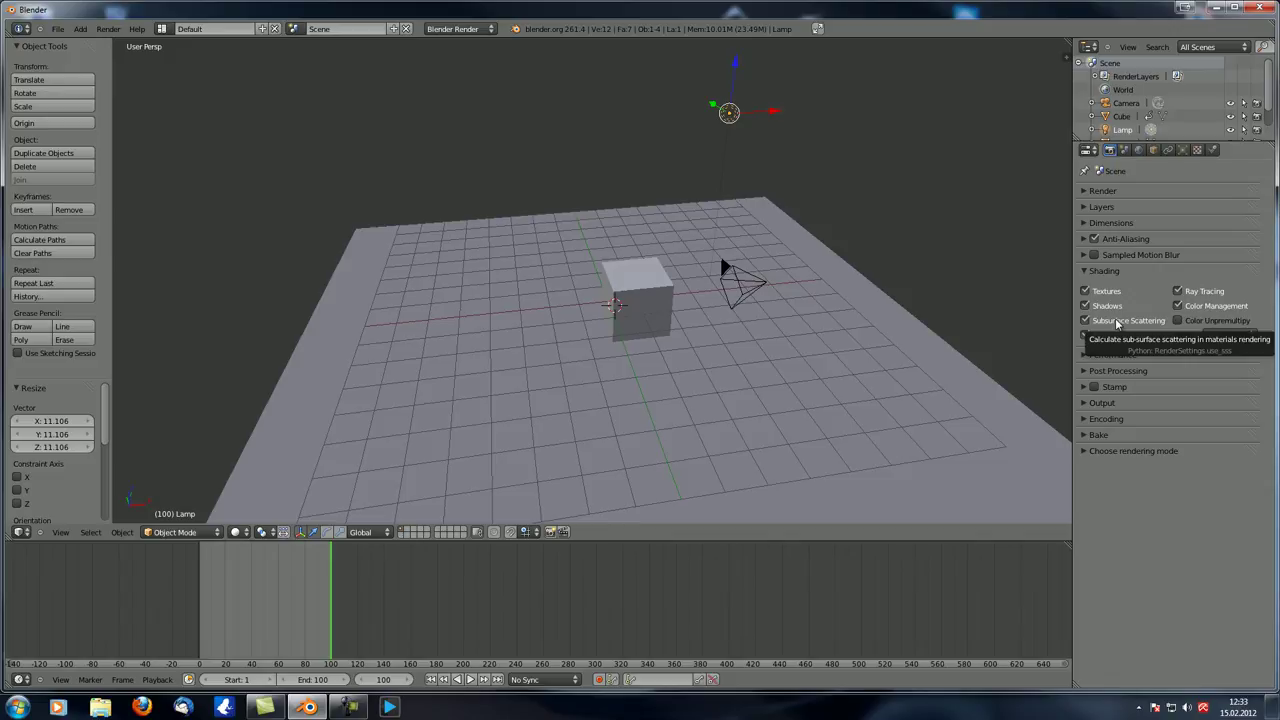
{"action": "left_click", "coordinate": [1083, 320]}
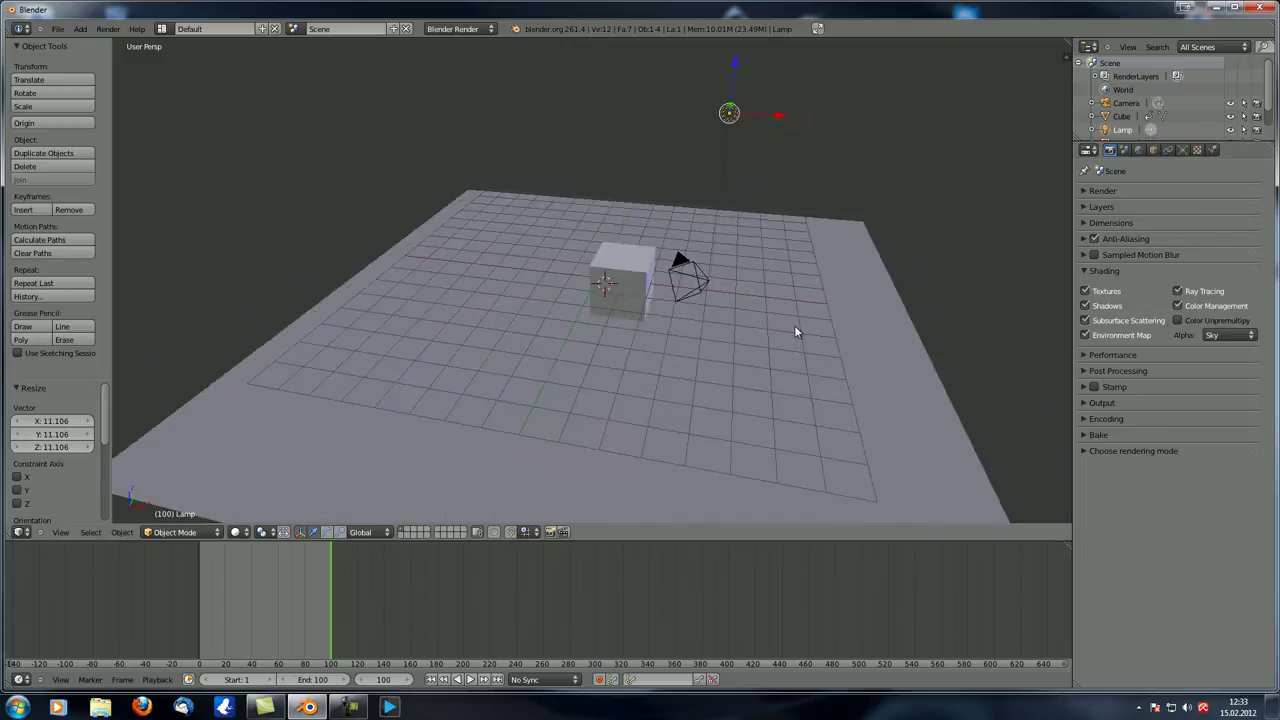
{"action": "middle_click_drag", "start_coordinate": [794, 325], "coordinate": [769, 216]}
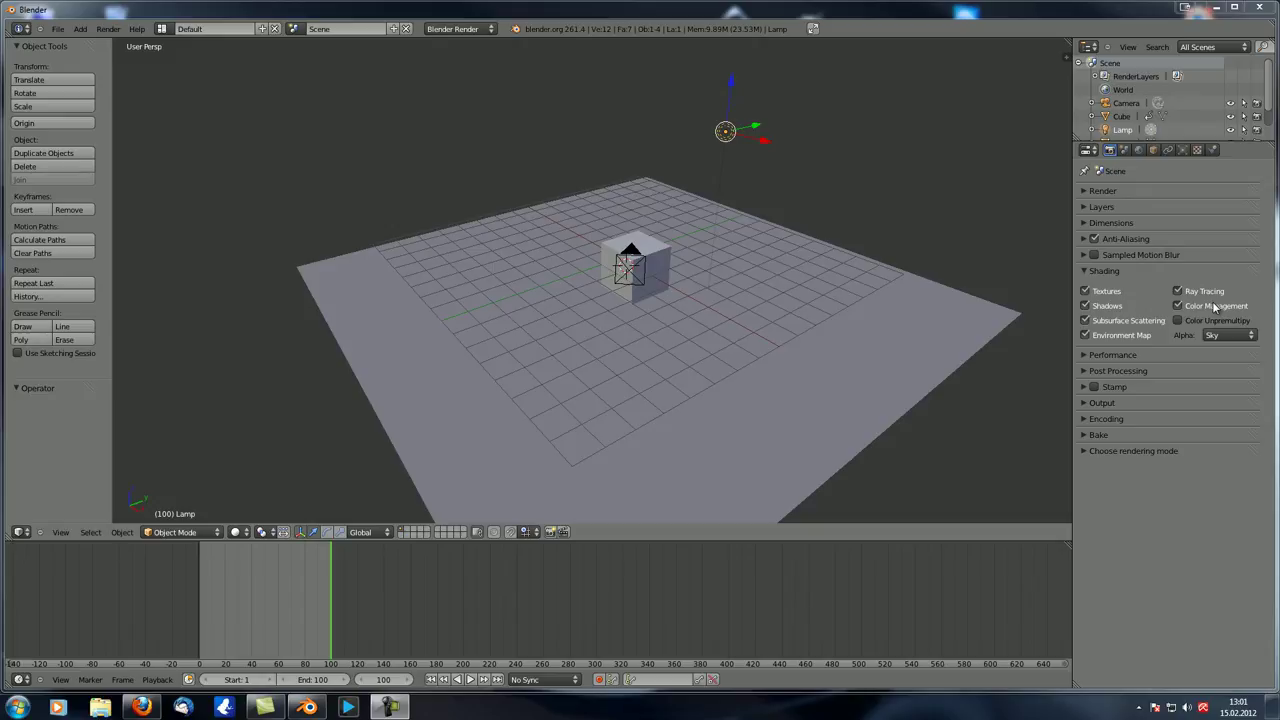
- Render the scene through the camera and close the render result
{"action": "key", "text": "KP_4"}
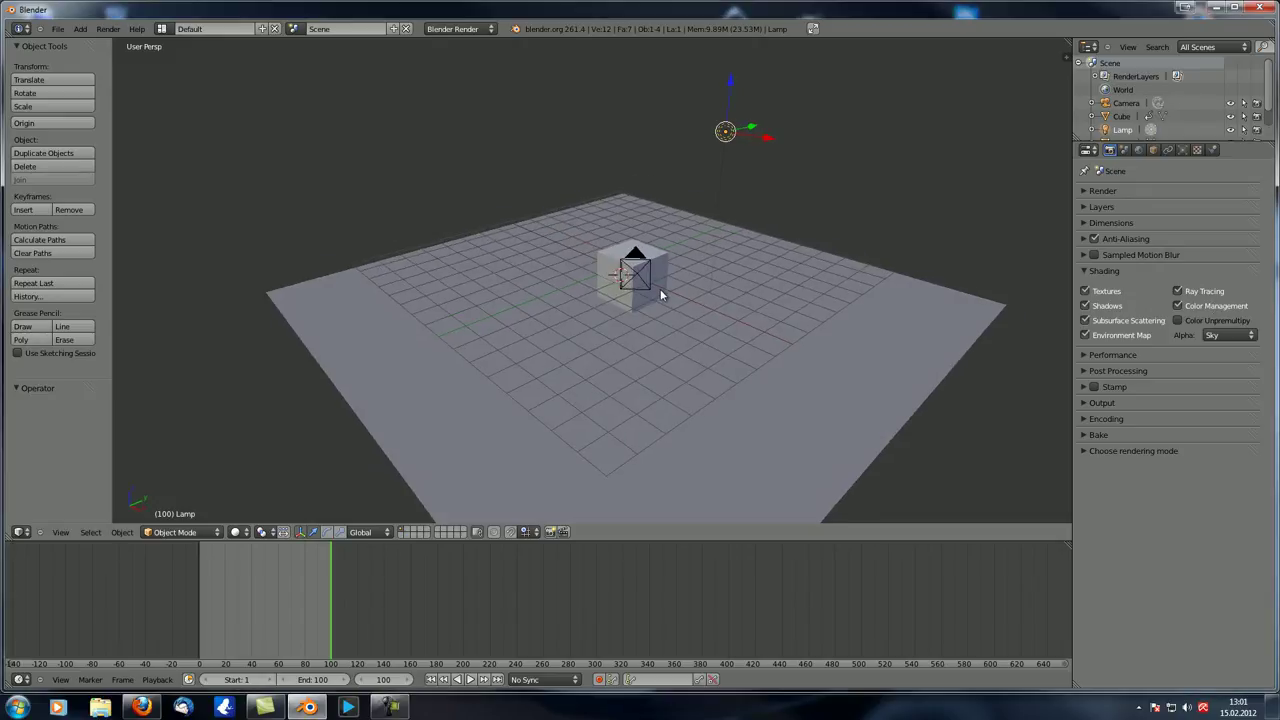
{"action": "key", "text": "KP_0"}
{"action": "left_click", "coordinate": [108, 28]}
{"action": "left_click", "coordinate": [130, 39]}
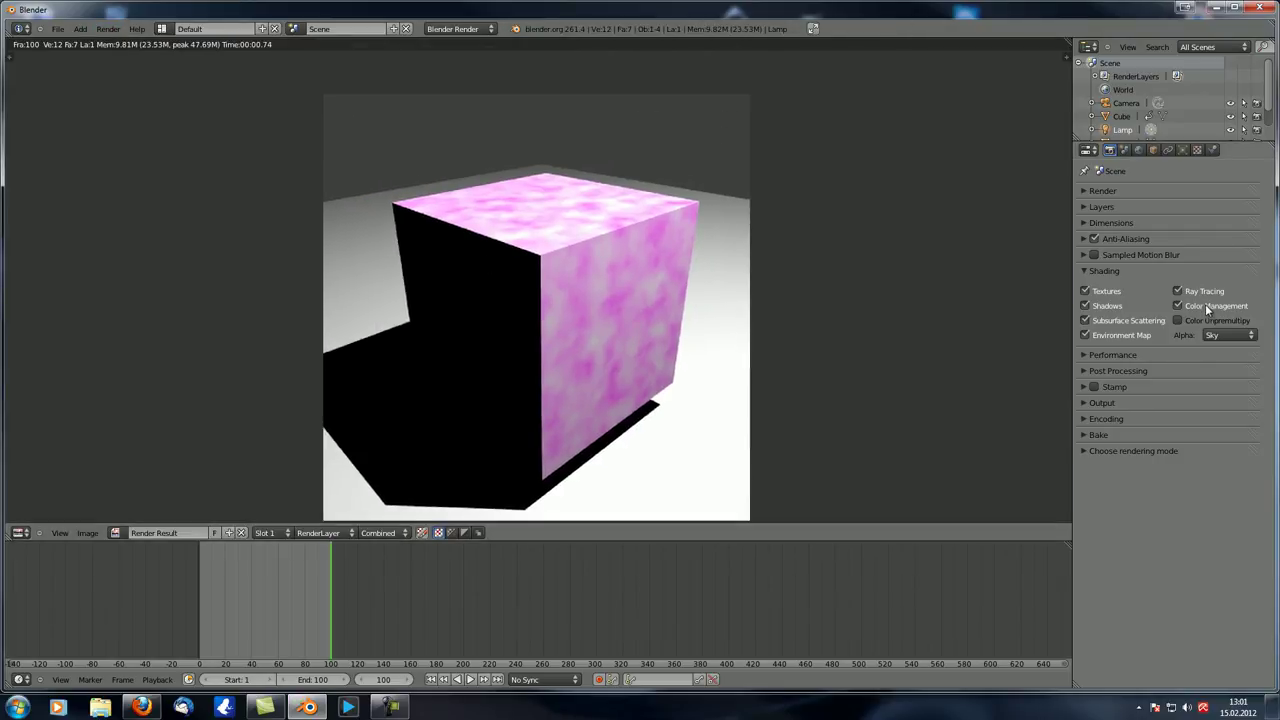
{"action": "key", "text": "Escape"}
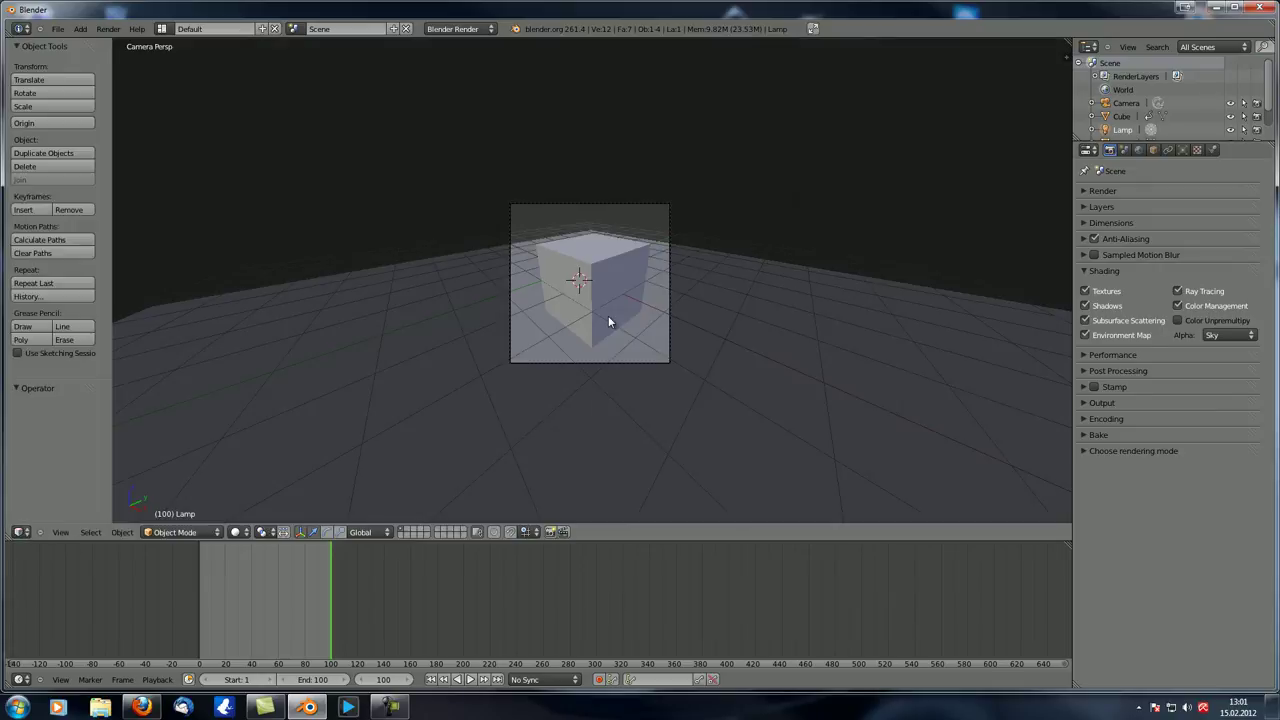
- Set the lamp's energy to 1.000 and render the scene from the camera view
{"action": "key", "text": "KP_0"}
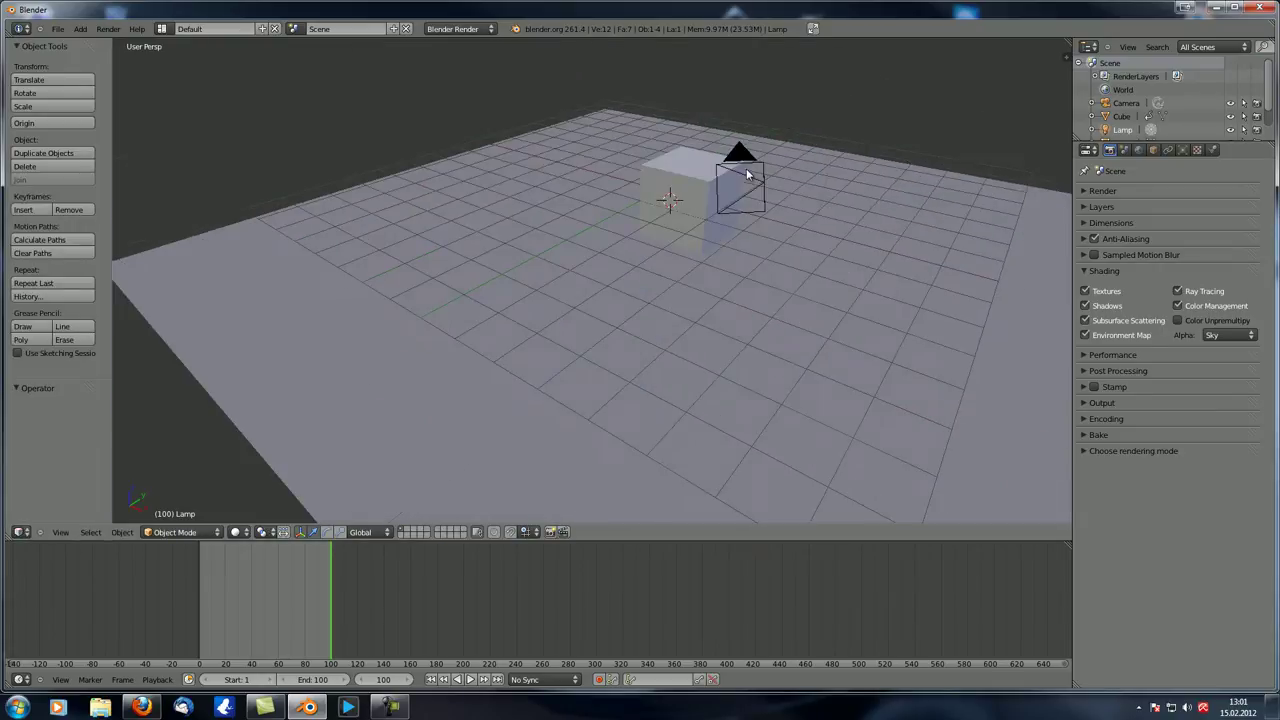
{"action": "left_click", "coordinate": [1183, 150]}
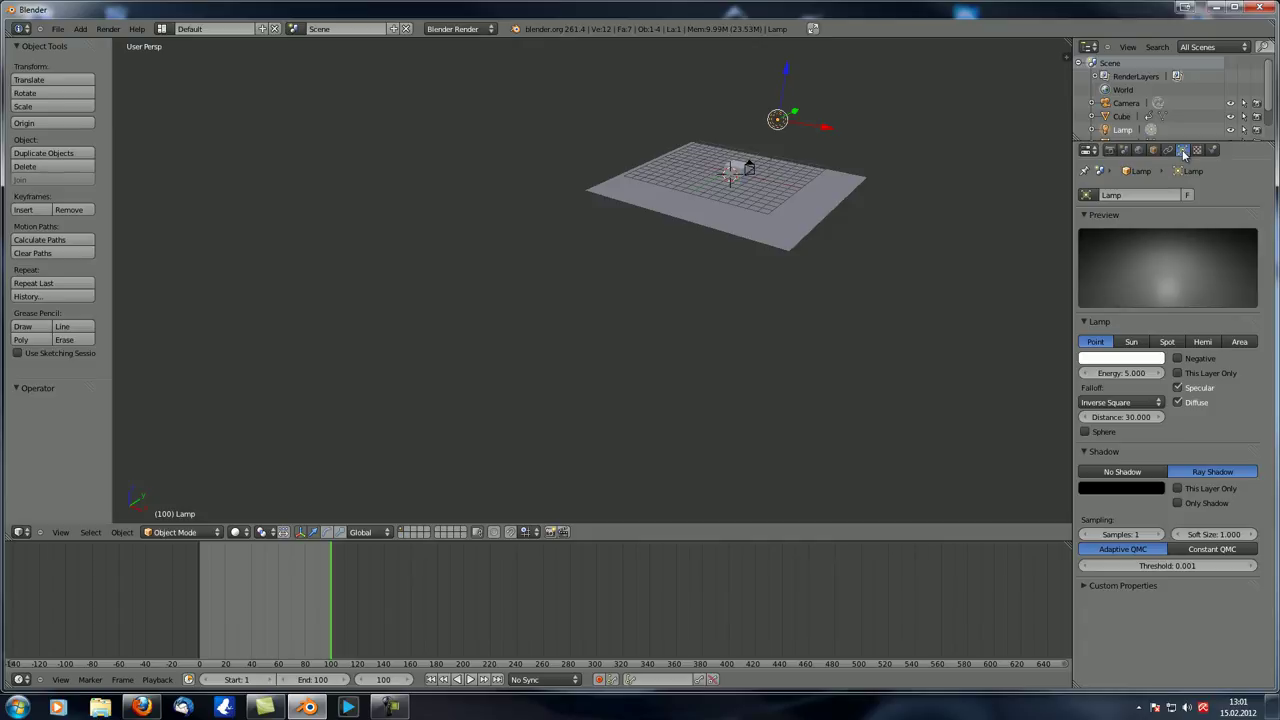
{"action": "type", "text": "1"}
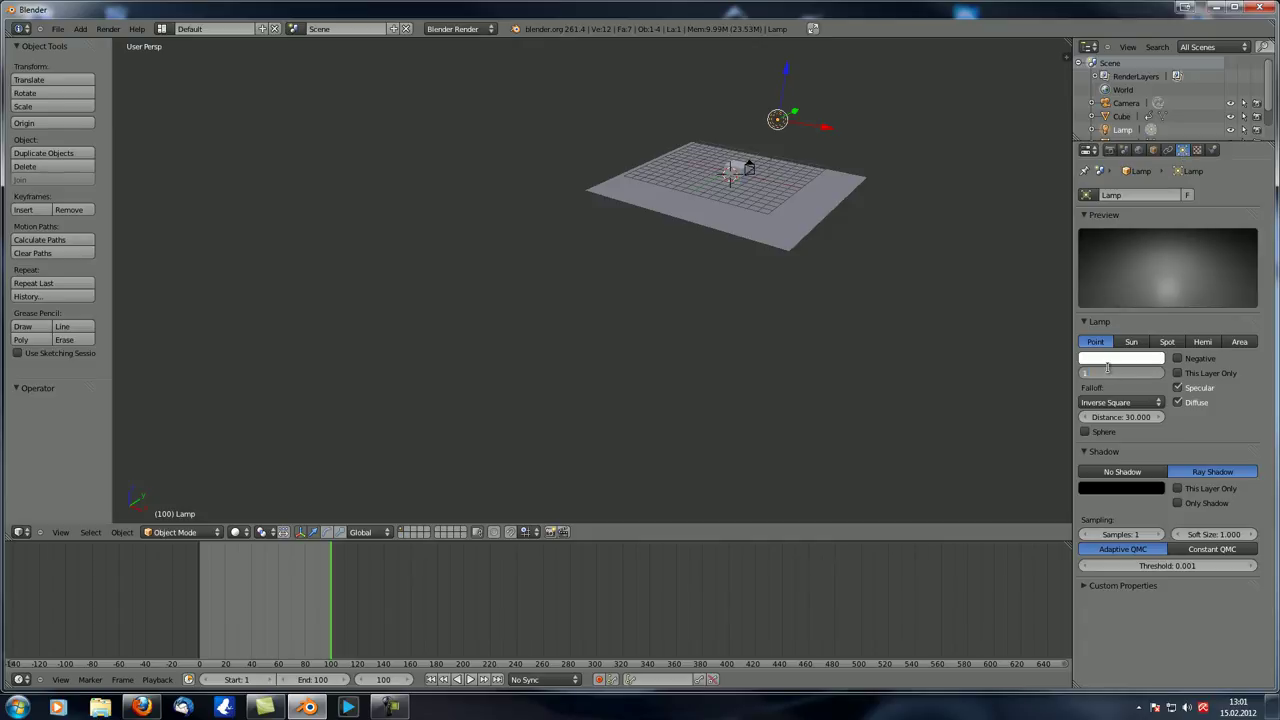
{"action": "key", "text": "Return"}
{"action": "scroll", "coordinate": [767, 341], "scroll_direction": "up", "scroll_amount": 1}
{"action": "key", "text": "KP_0"}
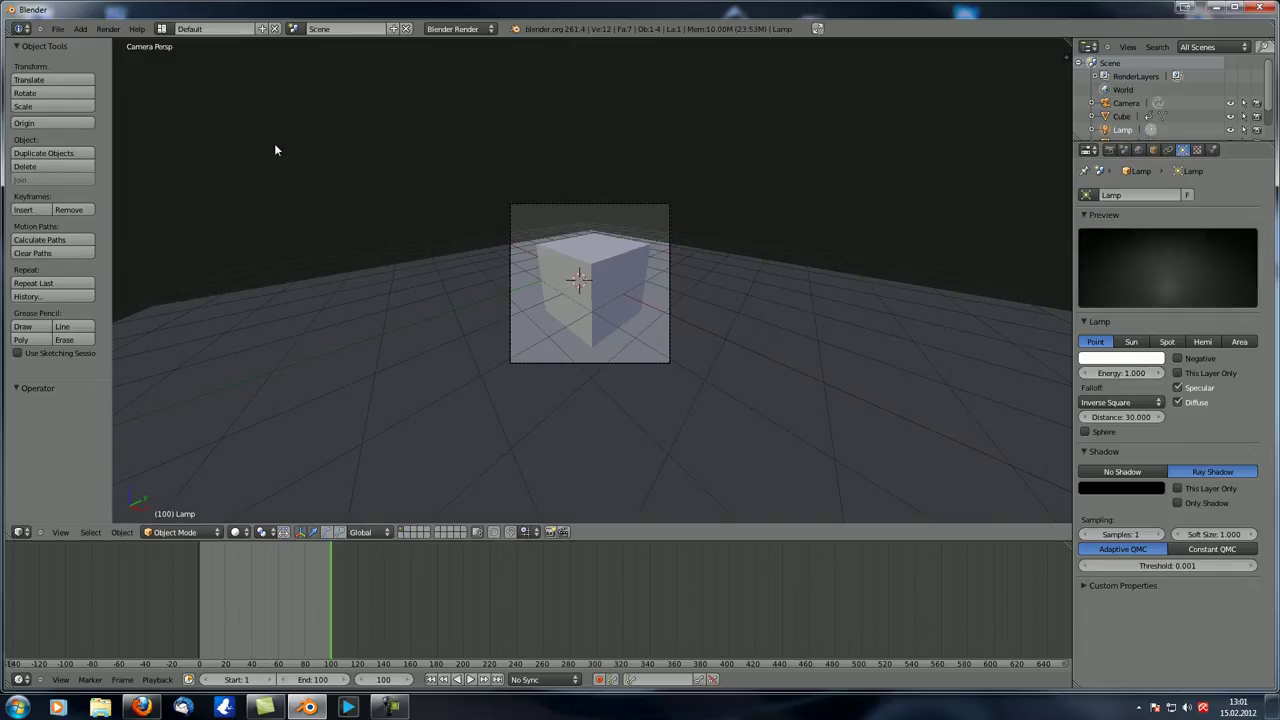
{"action": "left_click", "coordinate": [108, 28]}
{"action": "left_click", "coordinate": [140, 41]}
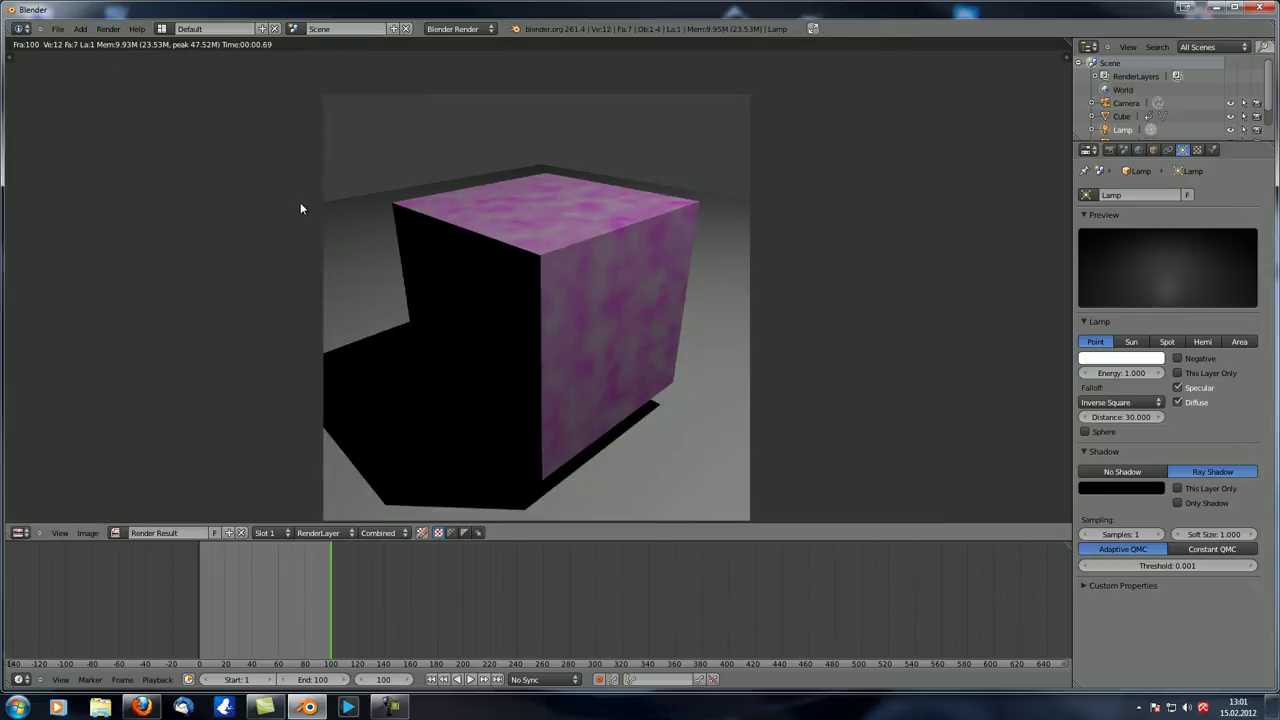
- Turn off Color Management in the Shading render settings and render the scene
{"action": "left_click", "coordinate": [1109, 150]}
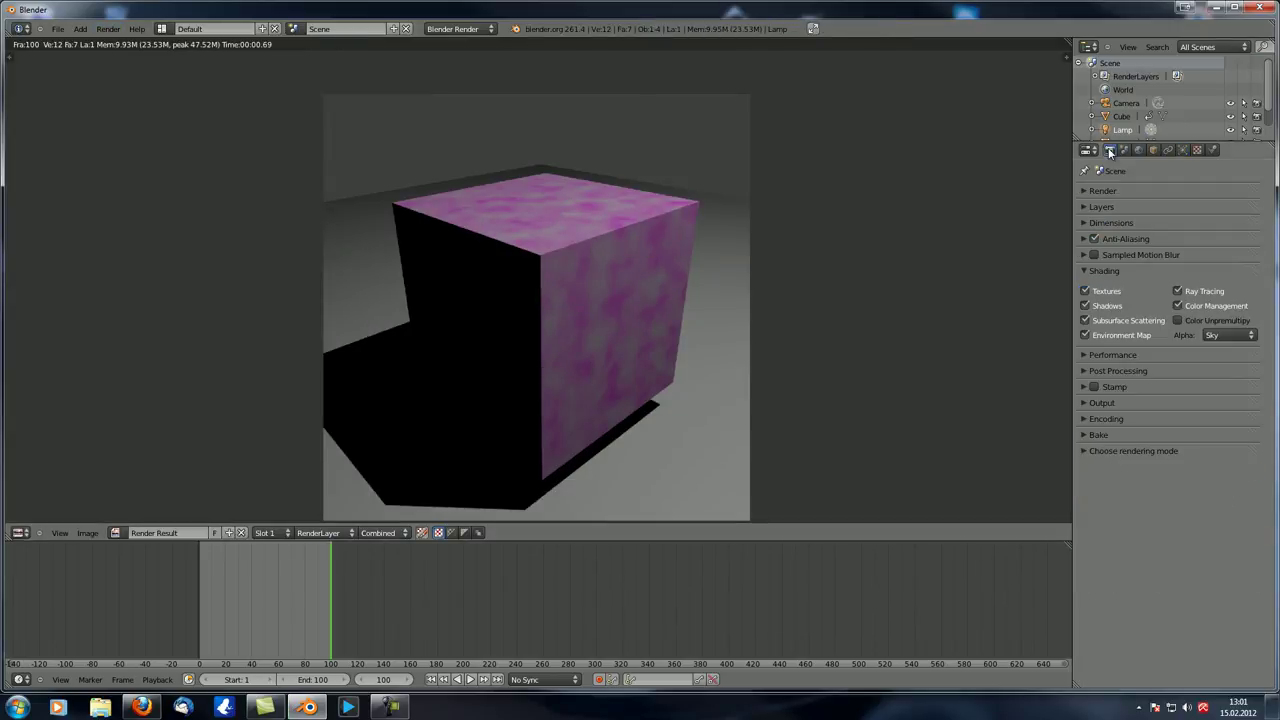
{"action": "left_click", "coordinate": [108, 28]}
{"action": "left_click", "coordinate": [140, 41]}
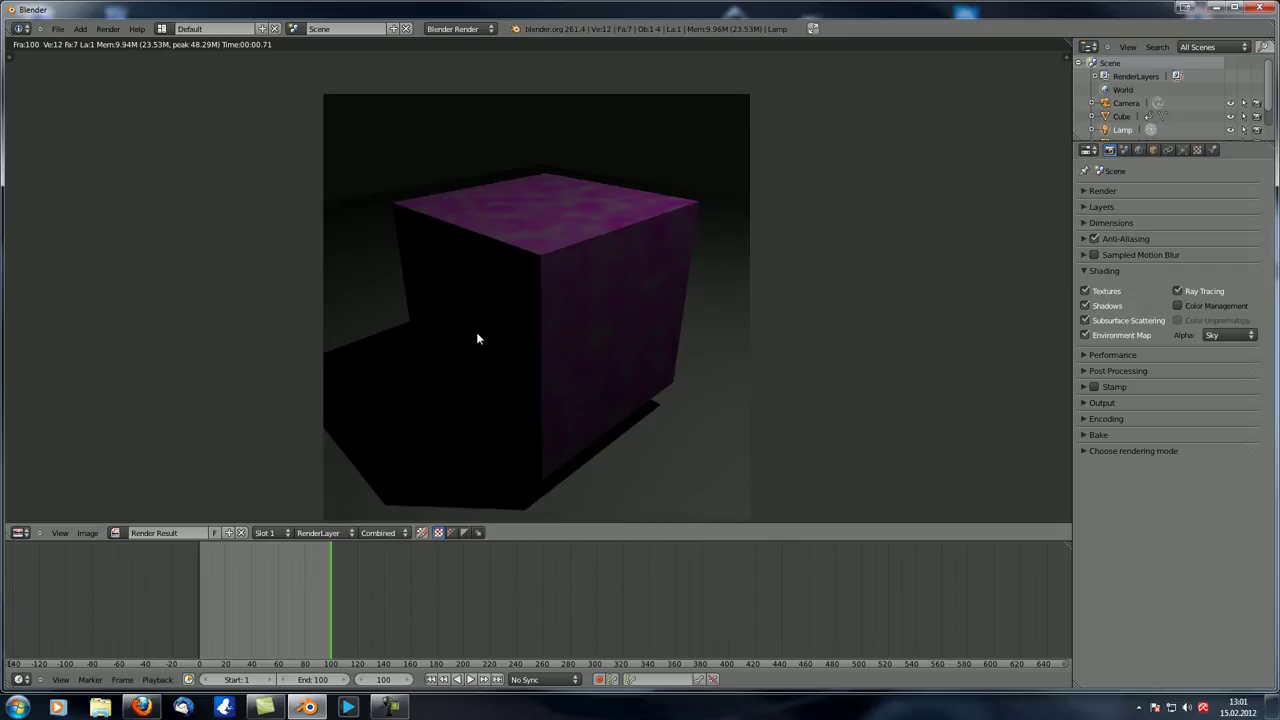
{"action": "scroll", "coordinate": [477, 339], "scroll_direction": "down", "scroll_amount": 1}
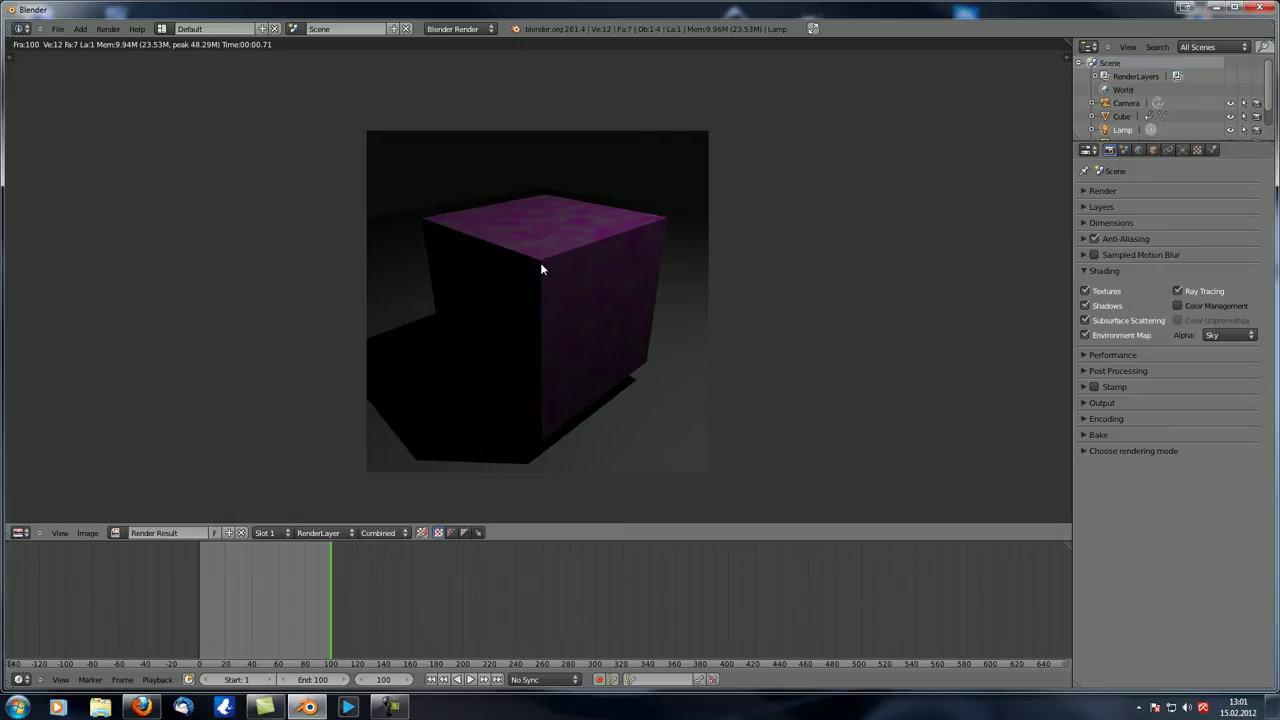
- Turn Color Management back on in the Shading render settings and close the render result
{"action": "left_click", "coordinate": [1187, 305]}
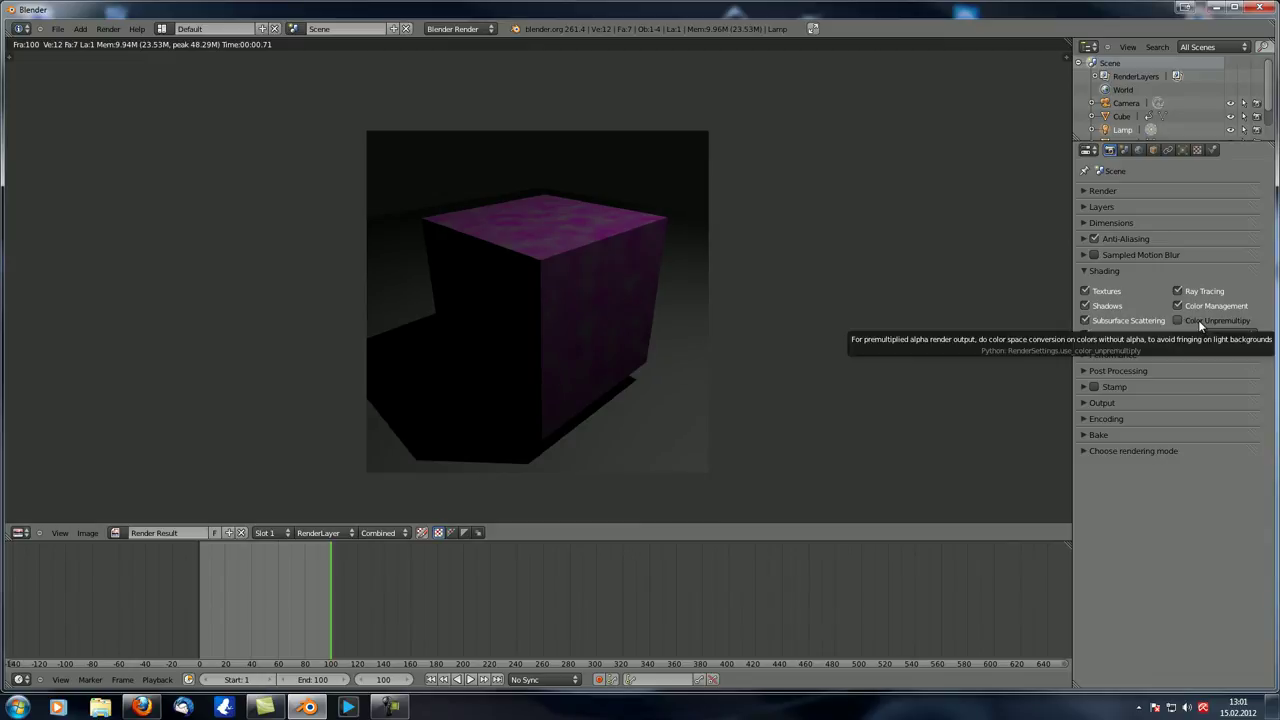
{"action": "key", "text": "F12"}
{"action": "key", "text": "Escape"}
{"action": "mouse_move", "coordinate": [646, 341]}
{"action": "middle_mouse_down"}
{"action": "mouse_move", "coordinate": [624, 331]}
{"action": "mouse_move", "coordinate": [640, 344]}
{"action": "middle_mouse_up"}
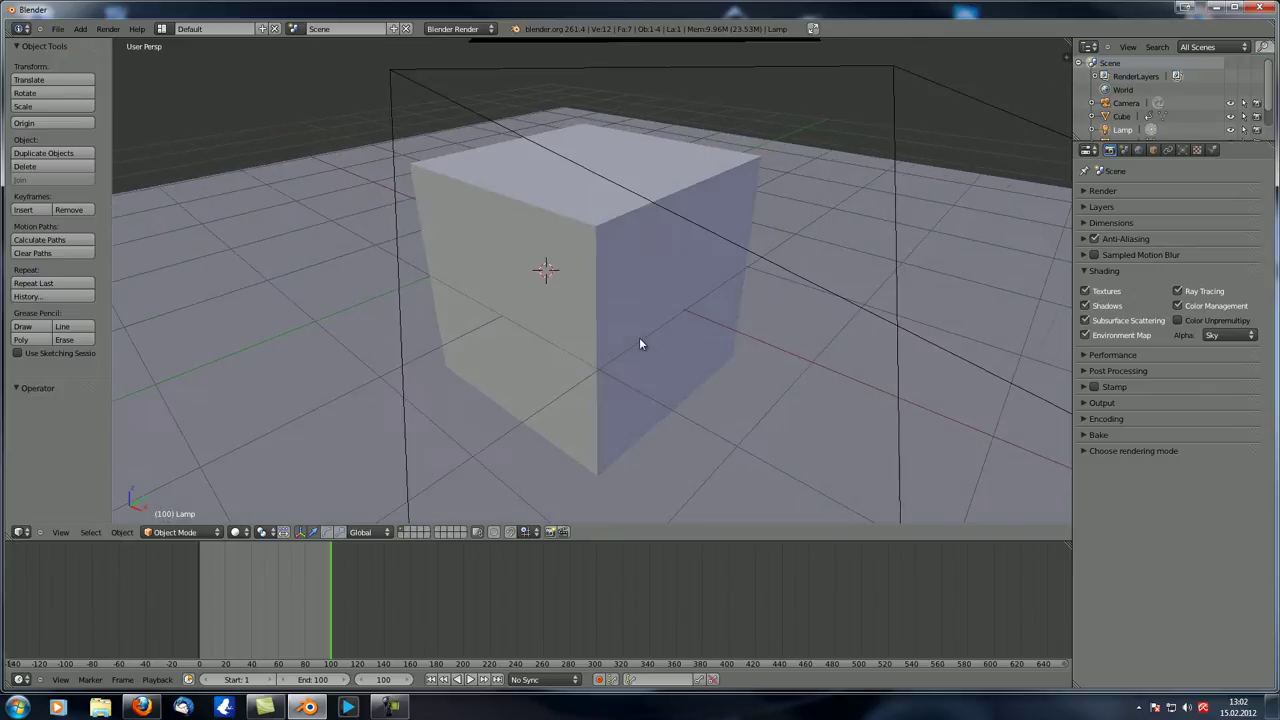
{"action": "scroll", "coordinate": [635, 338], "scroll_direction": "down", "scroll_amount": 10}
{"action": "scroll", "coordinate": [626, 332], "scroll_direction": "up", "scroll_amount": 12}
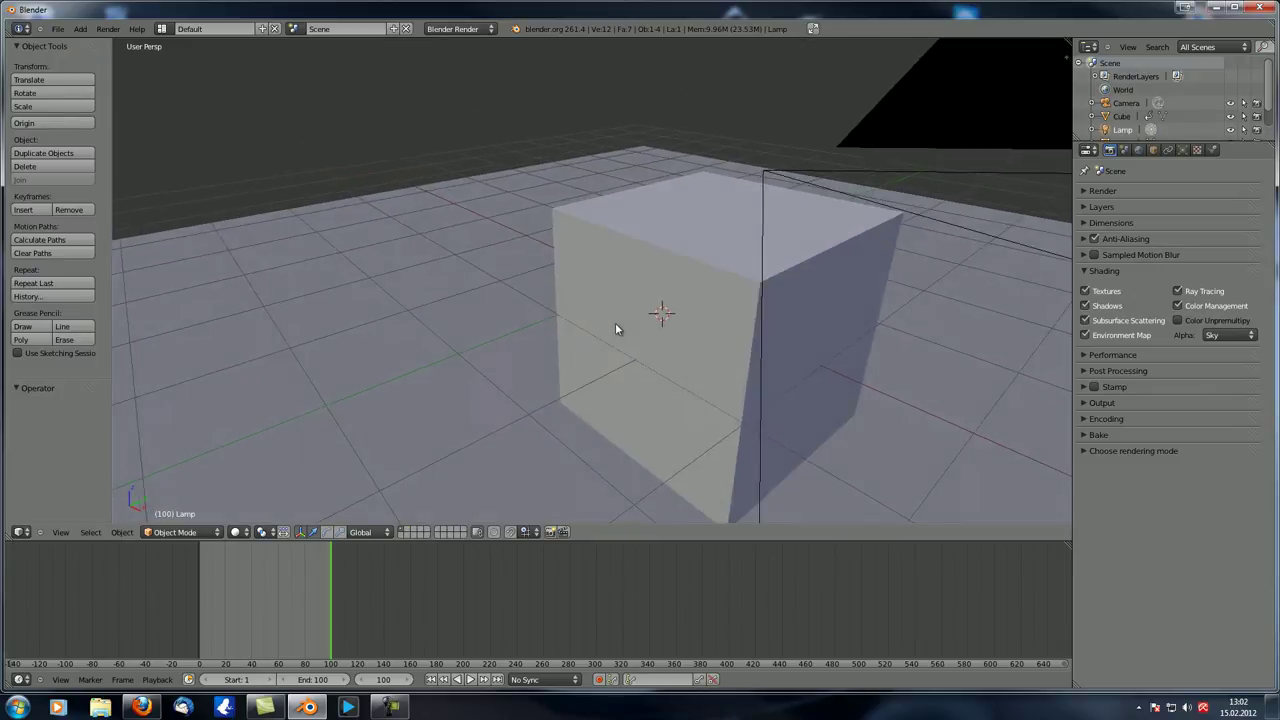
{"action": "scroll", "coordinate": [615, 328], "scroll_direction": "down", "scroll_amount": 10}
{"action": "middle_click_drag", "start_coordinate": [623, 323], "coordinate": [656, 345]}
{"action": "scroll", "coordinate": [656, 345], "scroll_direction": "up", "scroll_amount": 10}
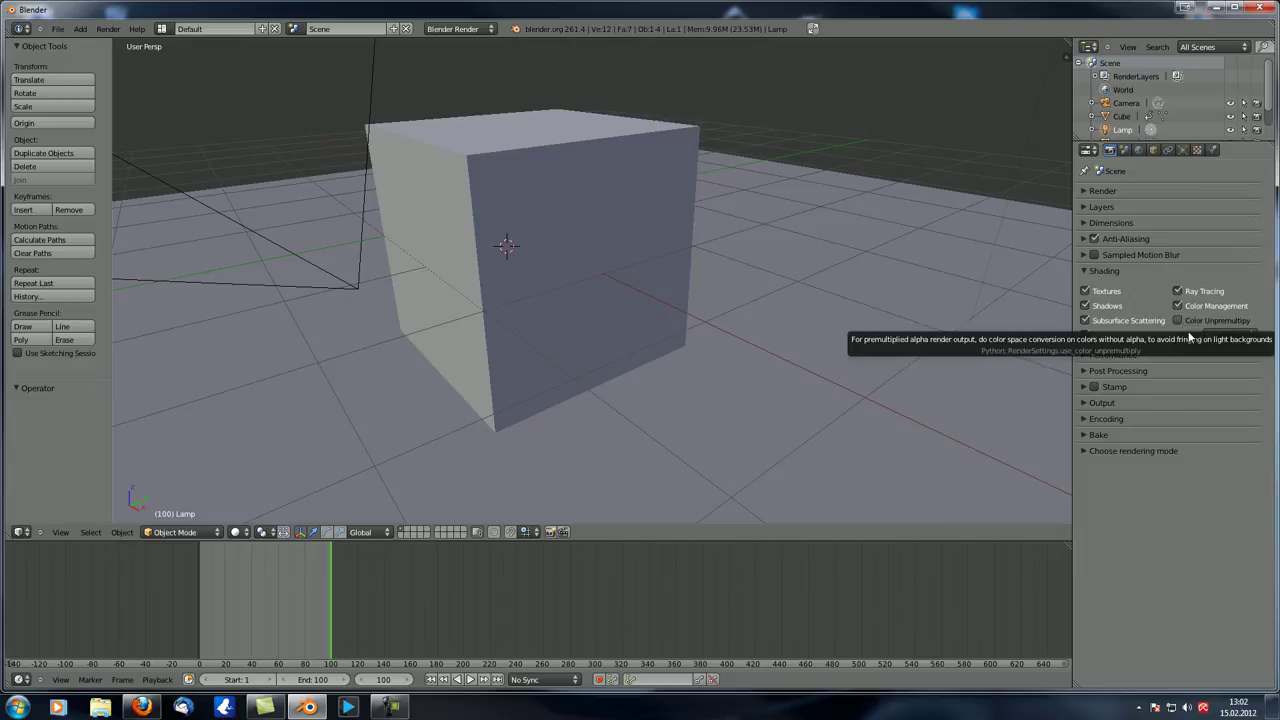
- Collapse the Shading render settings and expand the Performance settings, leaving Post Processing collapsed
{"action": "left_click", "coordinate": [1164, 376]}
{"action": "left_click", "coordinate": [1120, 355]}
{"action": "left_click", "coordinate": [1088, 270]}
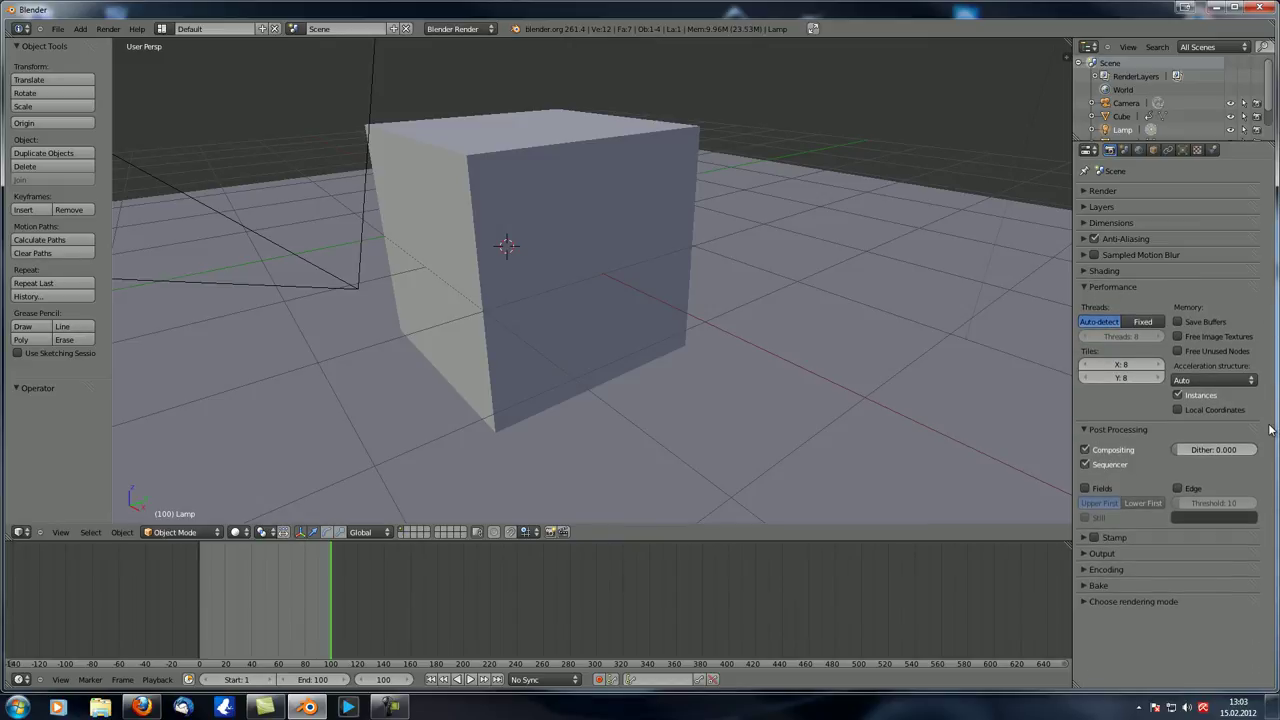
{"action": "left_click", "coordinate": [1084, 429]}
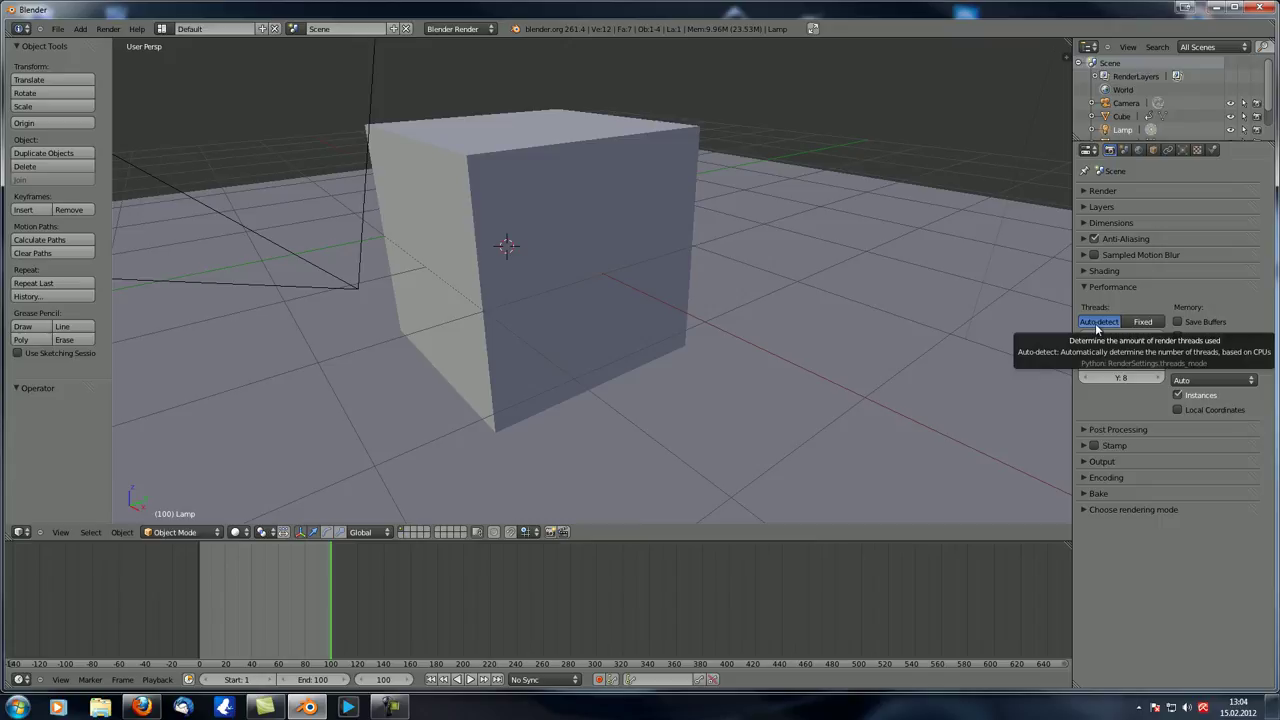
- Try a fixed count of 2 render threads in the Performance settings and return to Auto-detect
{"action": "left_click", "coordinate": [1148, 320]}
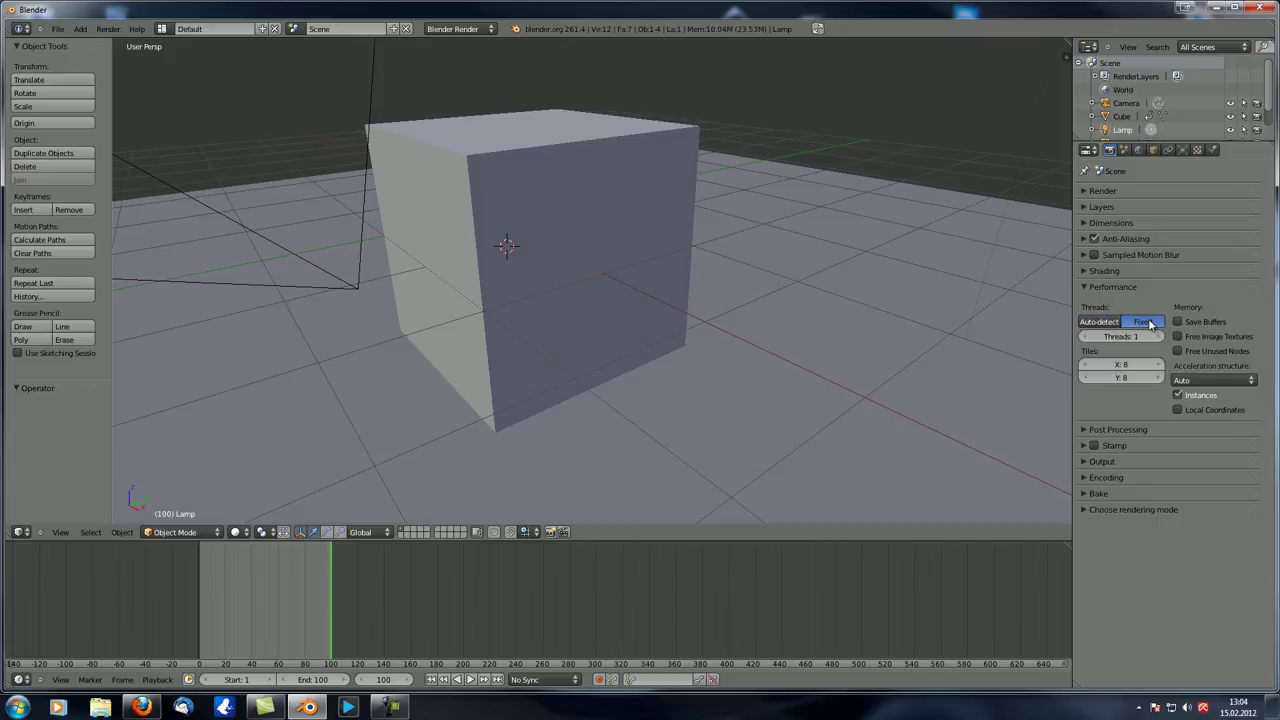
{"action": "left_click", "coordinate": [1158, 336]}
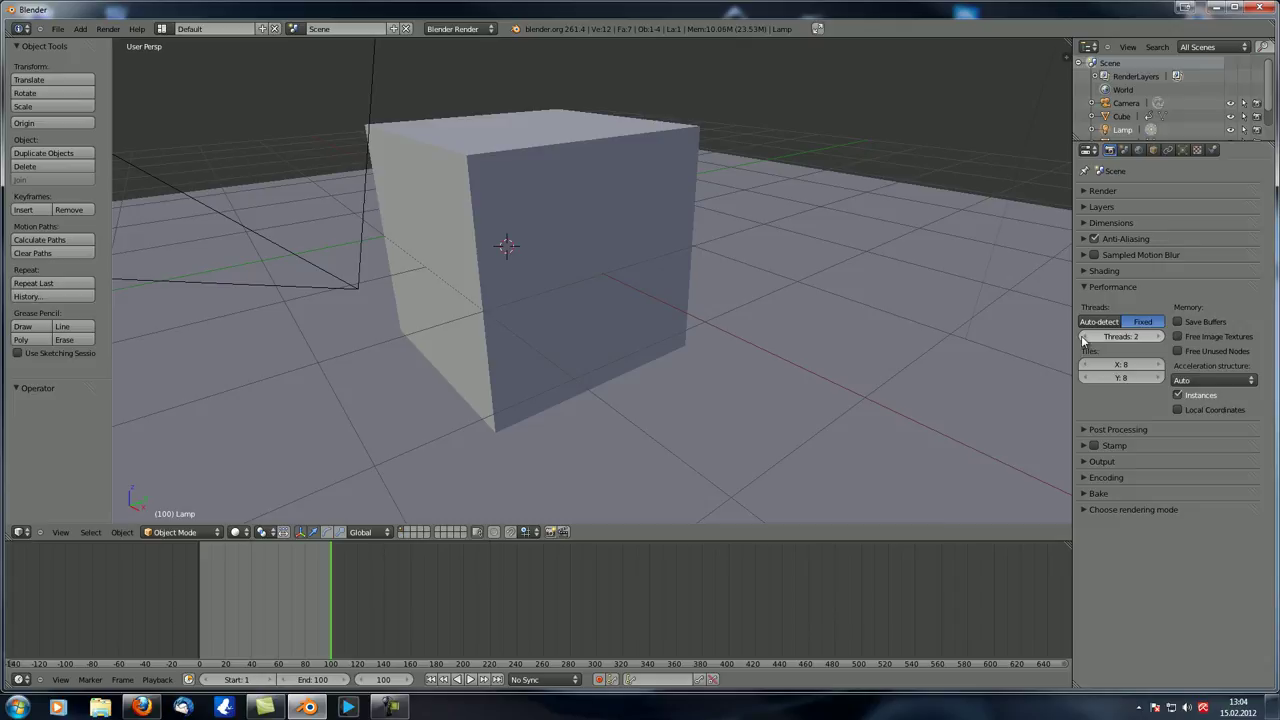
{"action": "left_click", "coordinate": [1100, 321]}
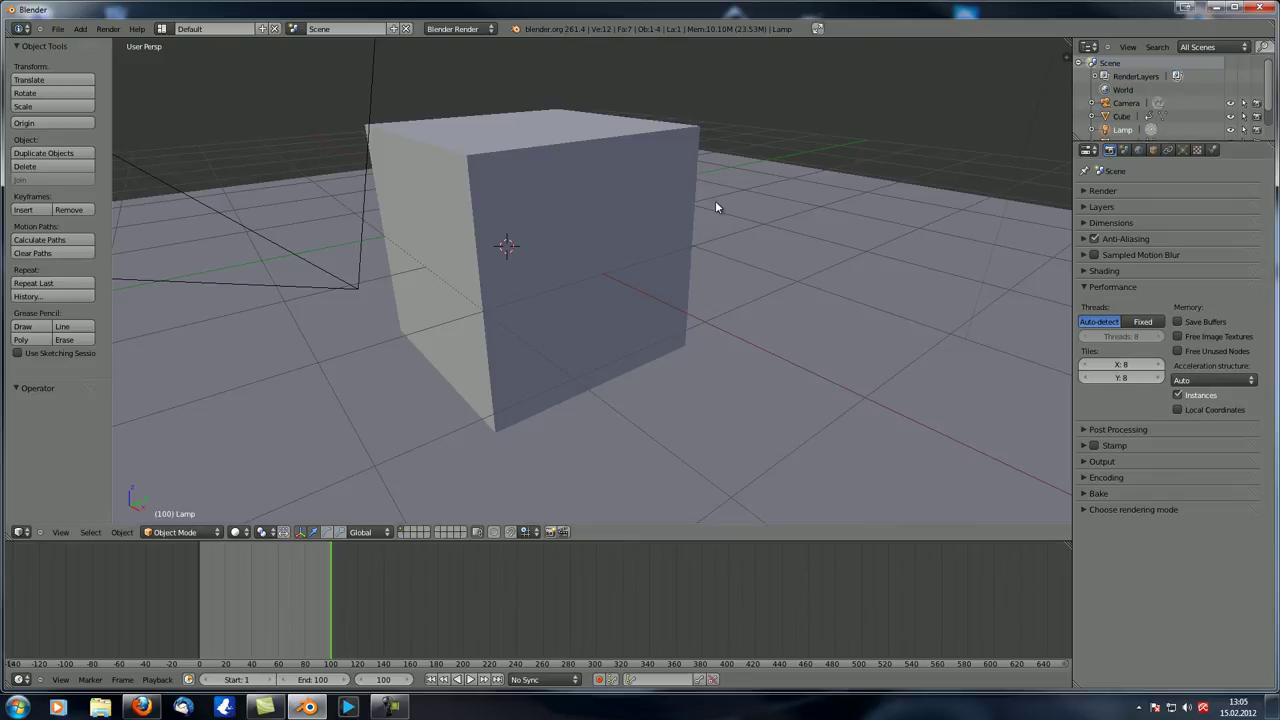
- Set the render resolution to 10000 in X and 10000 in Y, and render the scene from the camera view
{"action": "key", "text": "KP_0"}
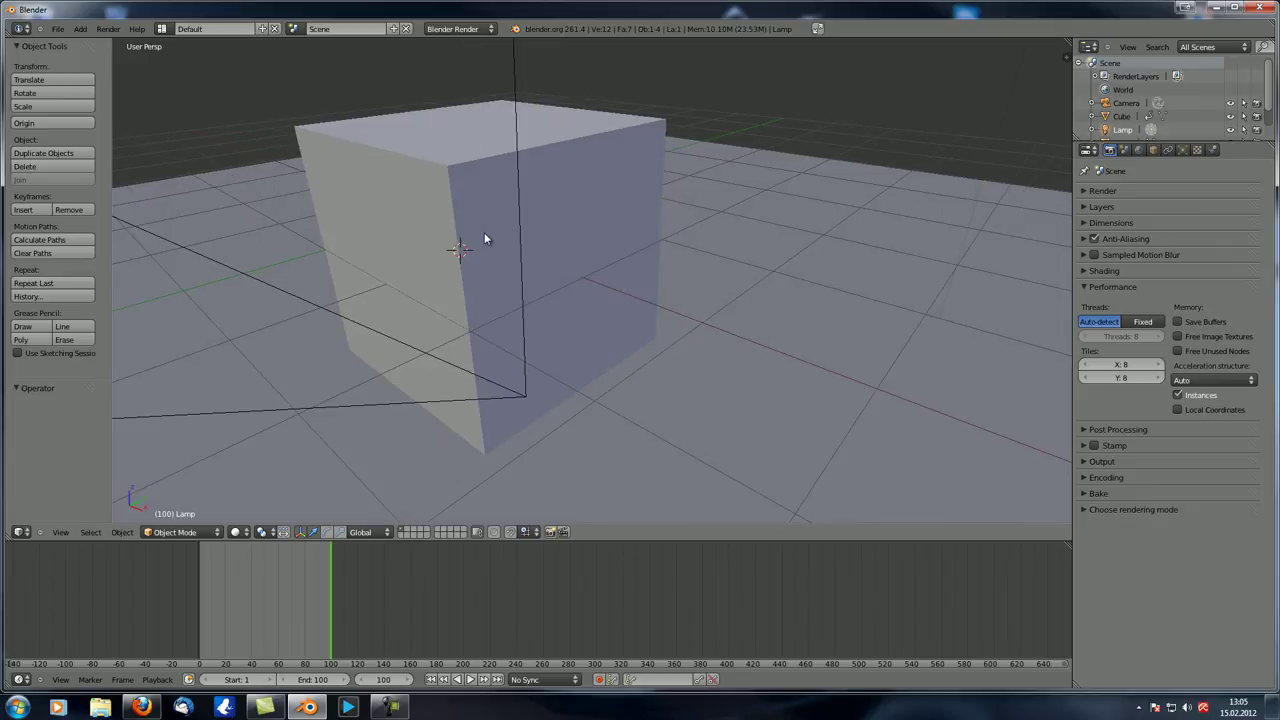
{"action": "right_click", "coordinate": [640, 207]}
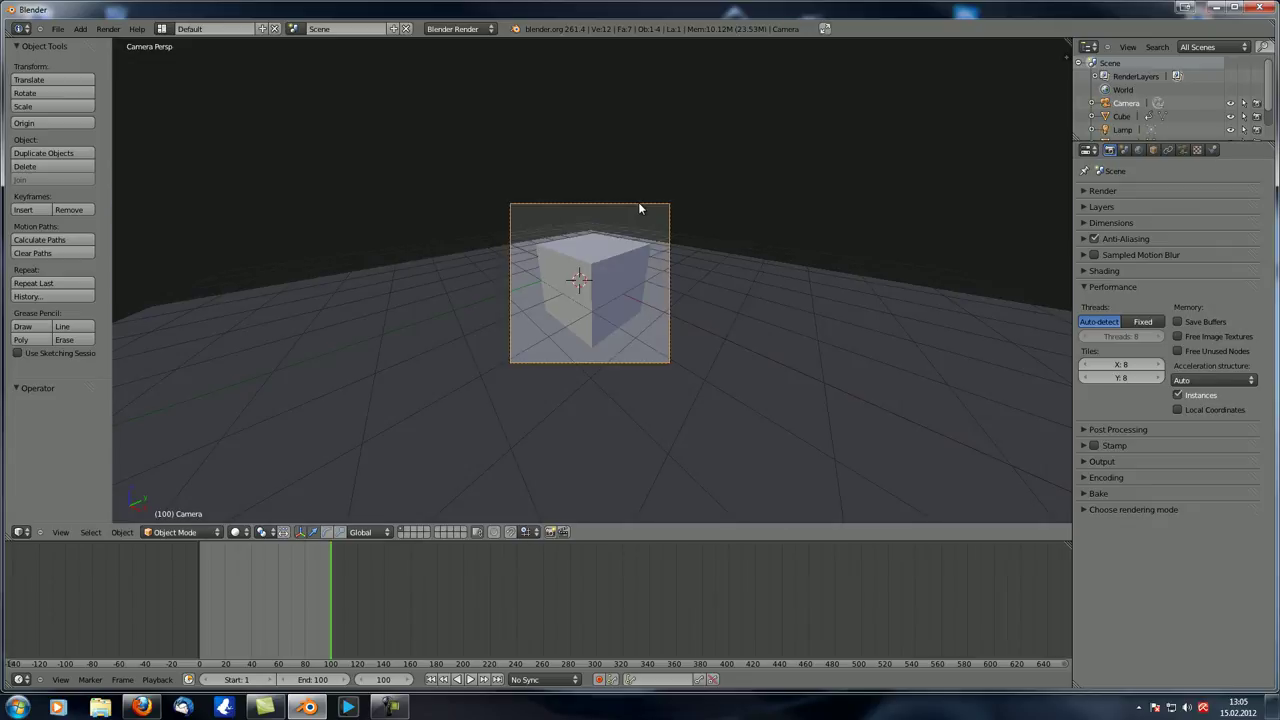
{"action": "left_click", "coordinate": [1084, 223]}
{"action": "left_click", "coordinate": [1110, 272]}
{"action": "type", "text": "10000"}
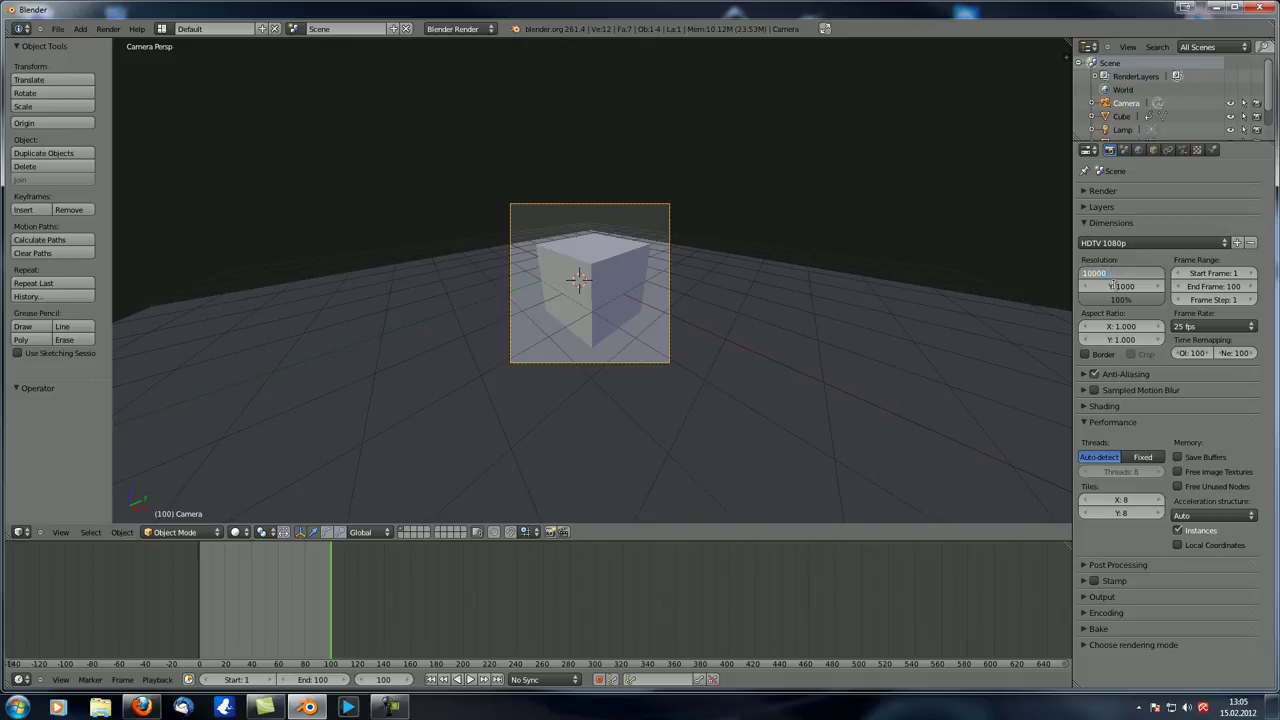
{"action": "key", "text": "Return"}
{"action": "left_click", "coordinate": [1113, 286]}
{"action": "type", "text": "1000"}
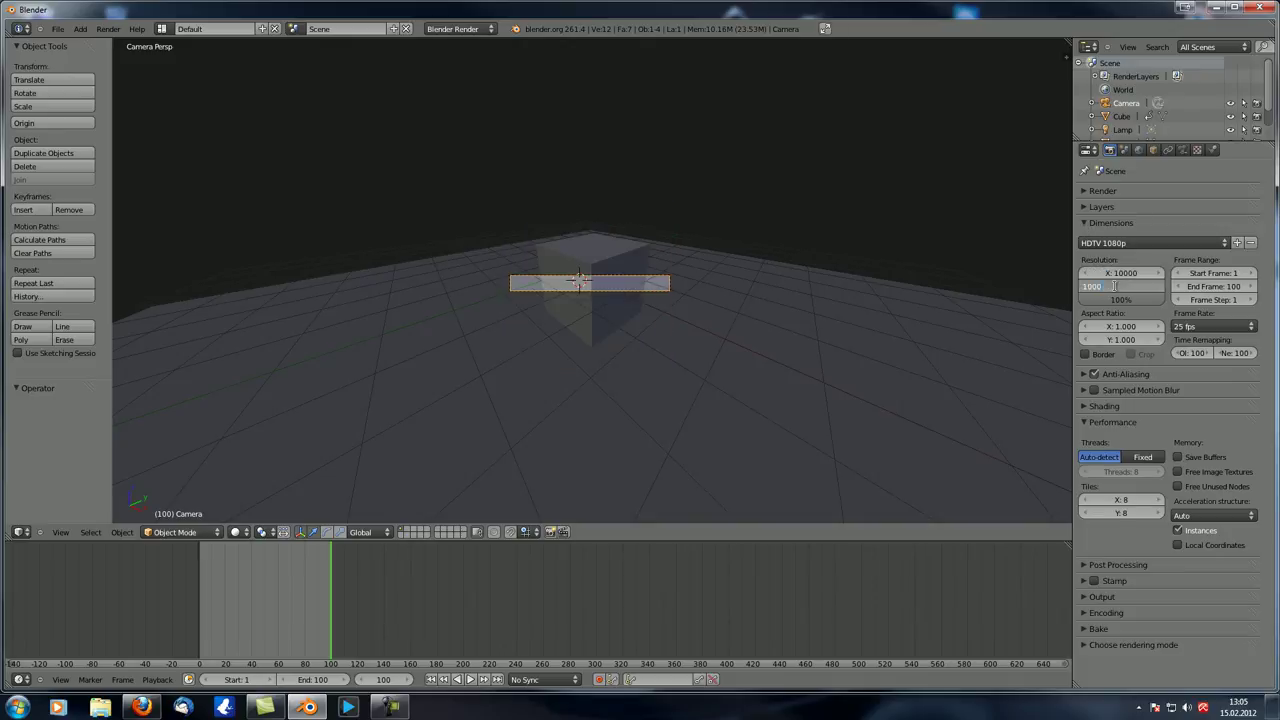
{"action": "type", "text": "0"}
{"action": "key", "text": "Return"}
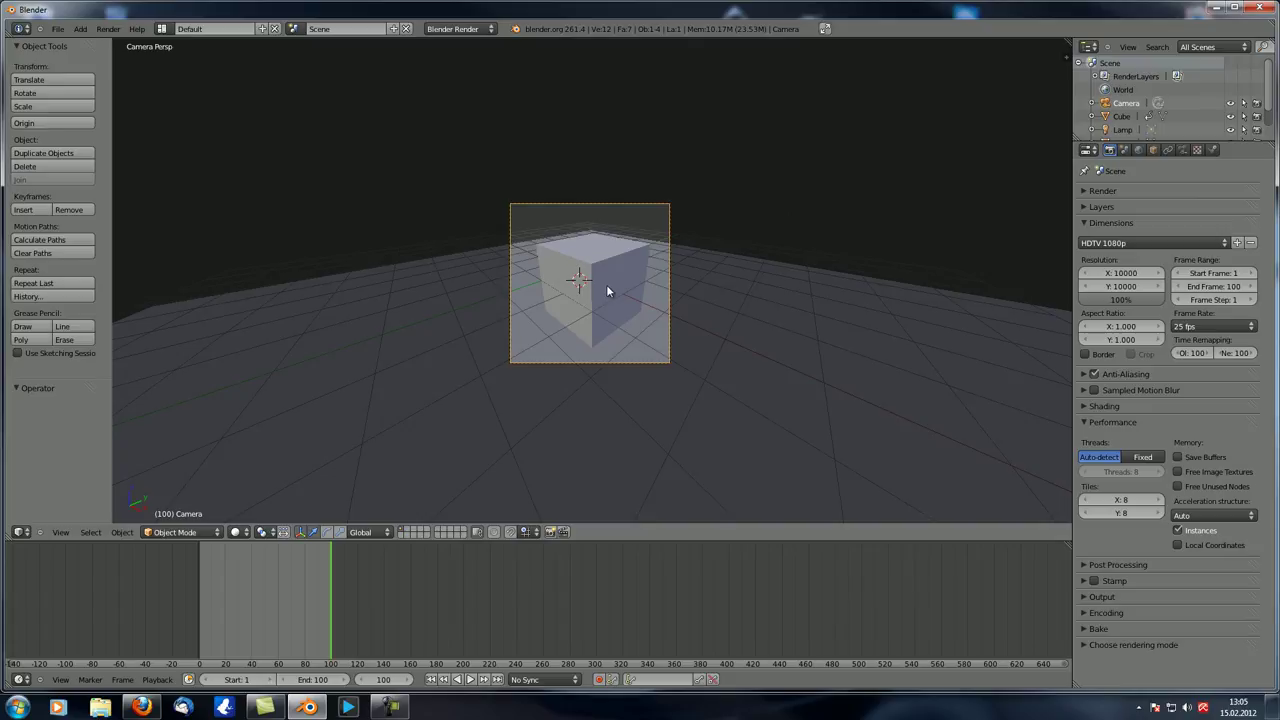
{"action": "key", "text": "F12"}
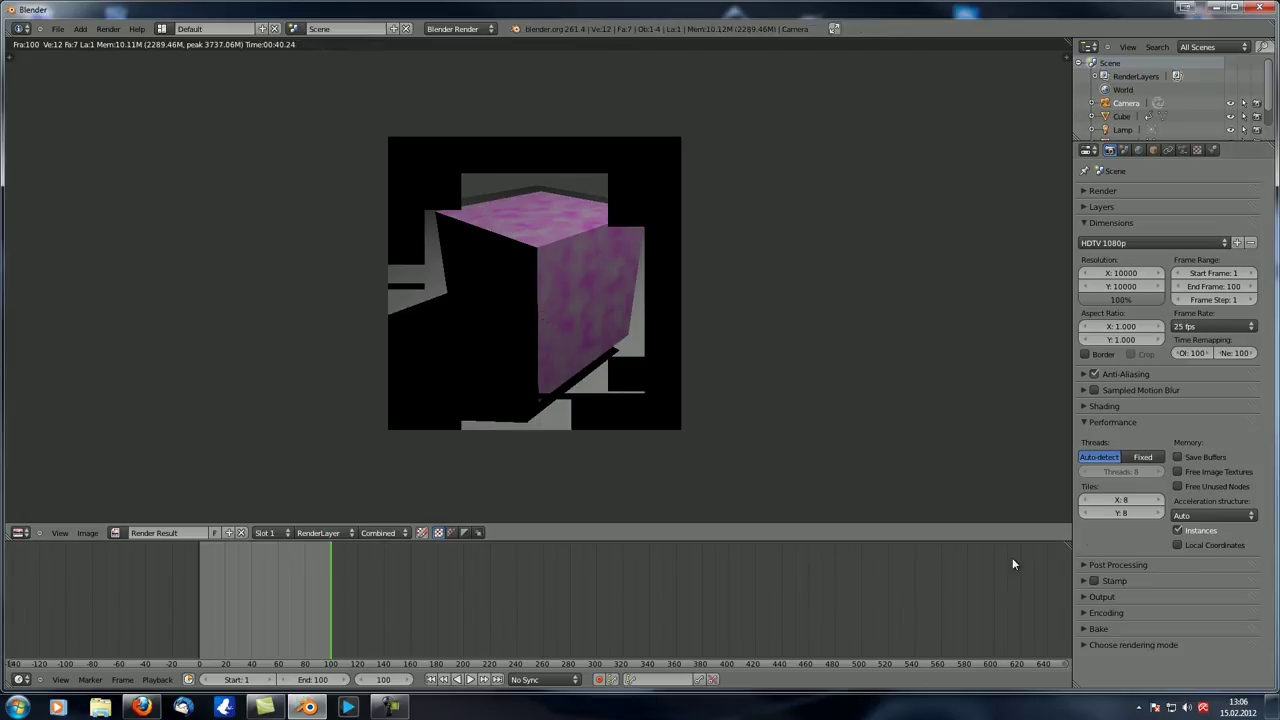
- Set the render tiles to 2 in X and 2 in Y in the Performance settings and render the scene again
{"action": "left_click", "coordinate": [1121, 499]}
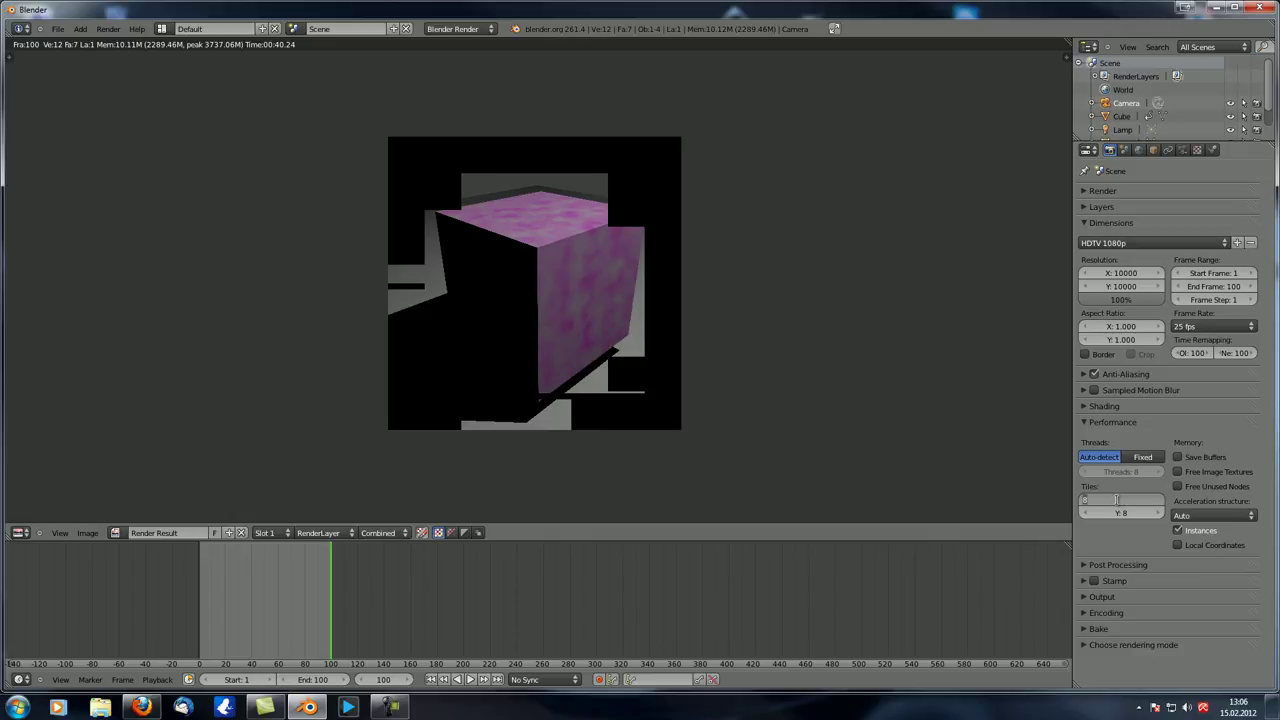
{"action": "type", "text": "2"}
{"action": "key", "text": "Return"}
{"action": "left_click", "coordinate": [1121, 513]}
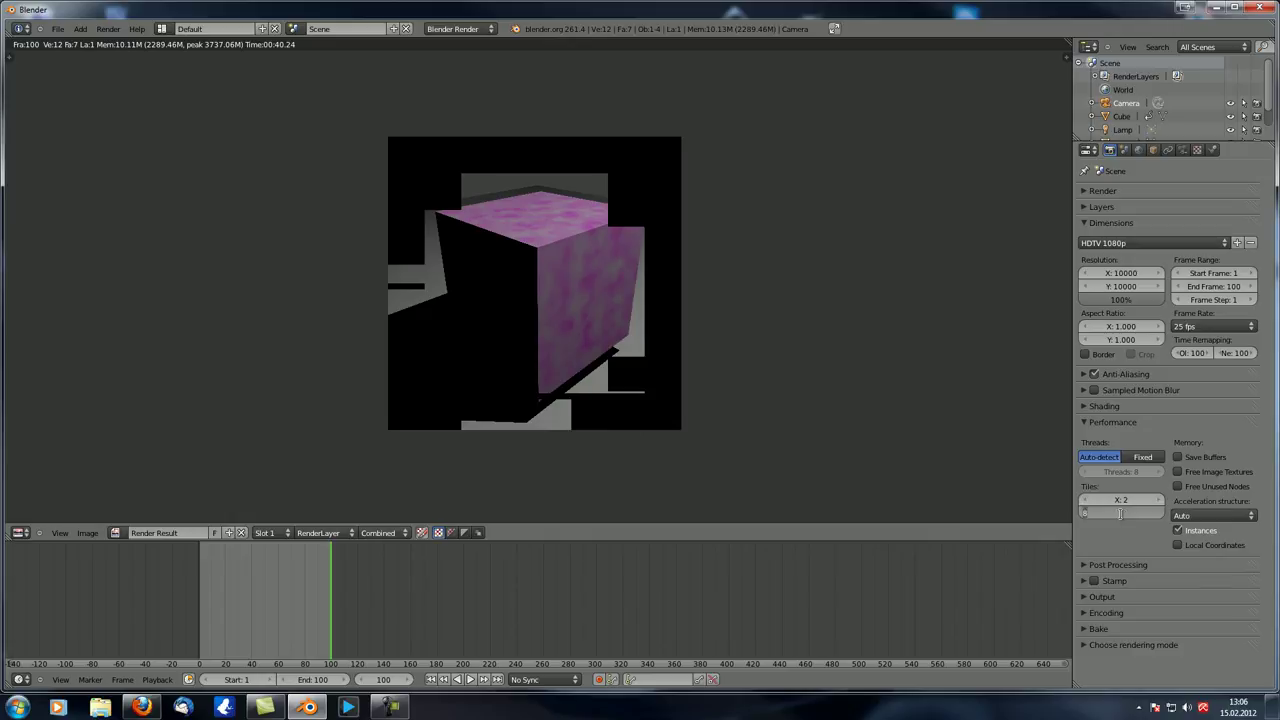
{"action": "type", "text": "2"}
{"action": "key", "text": "Return"}
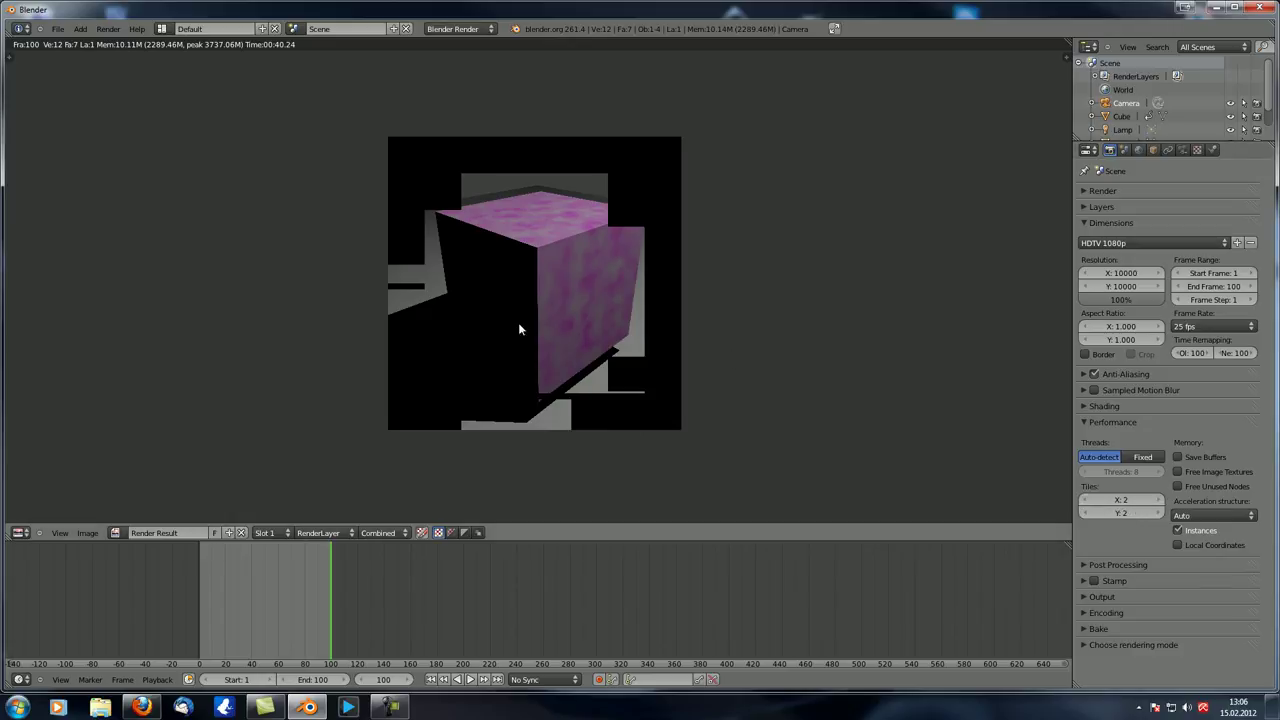
{"action": "left_click", "coordinate": [109, 29]}
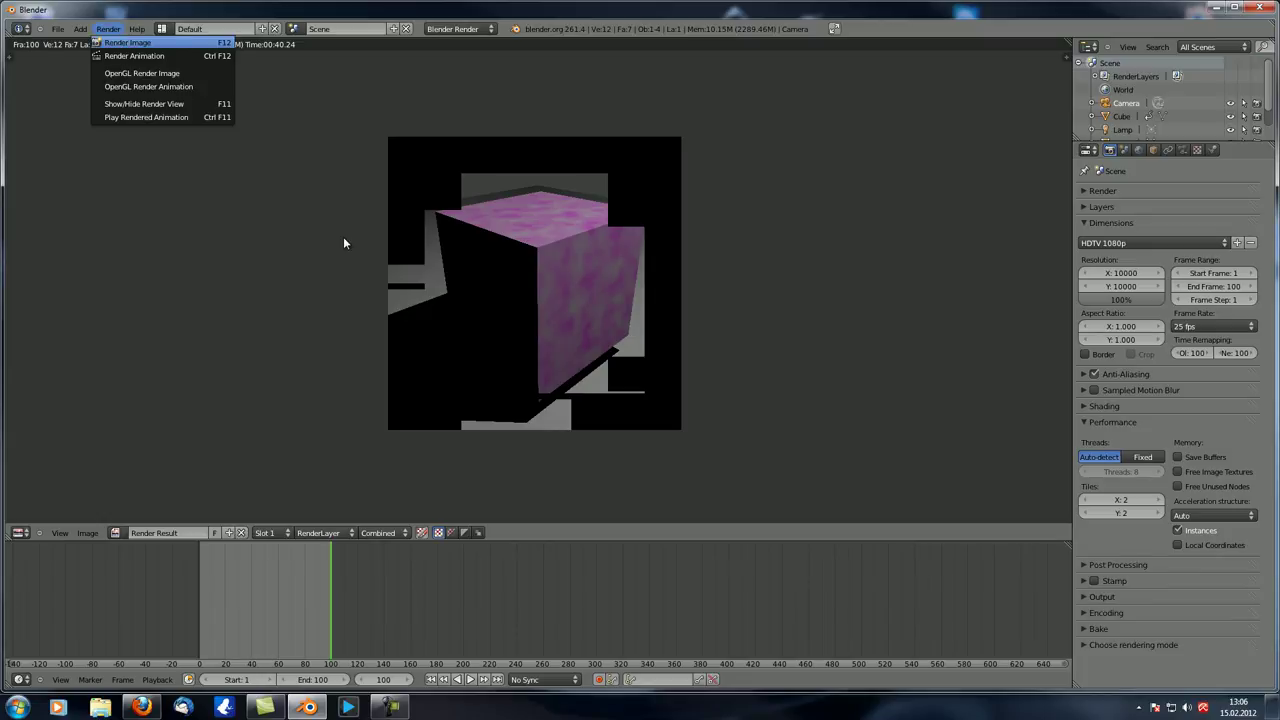
{"action": "key", "text": "F12"}
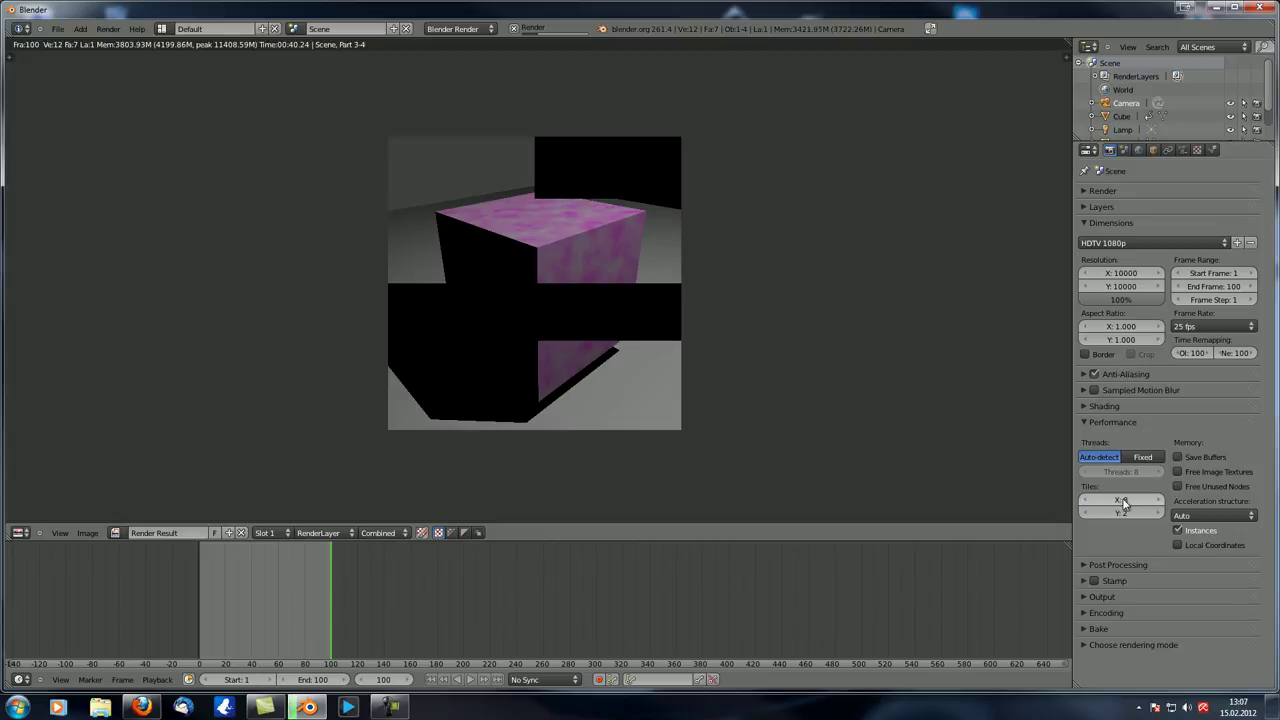
- Set the render tiles back to 8 in X and 8 in Y, and cancel the running render
{"action": "key", "text": "ctrl+v"}
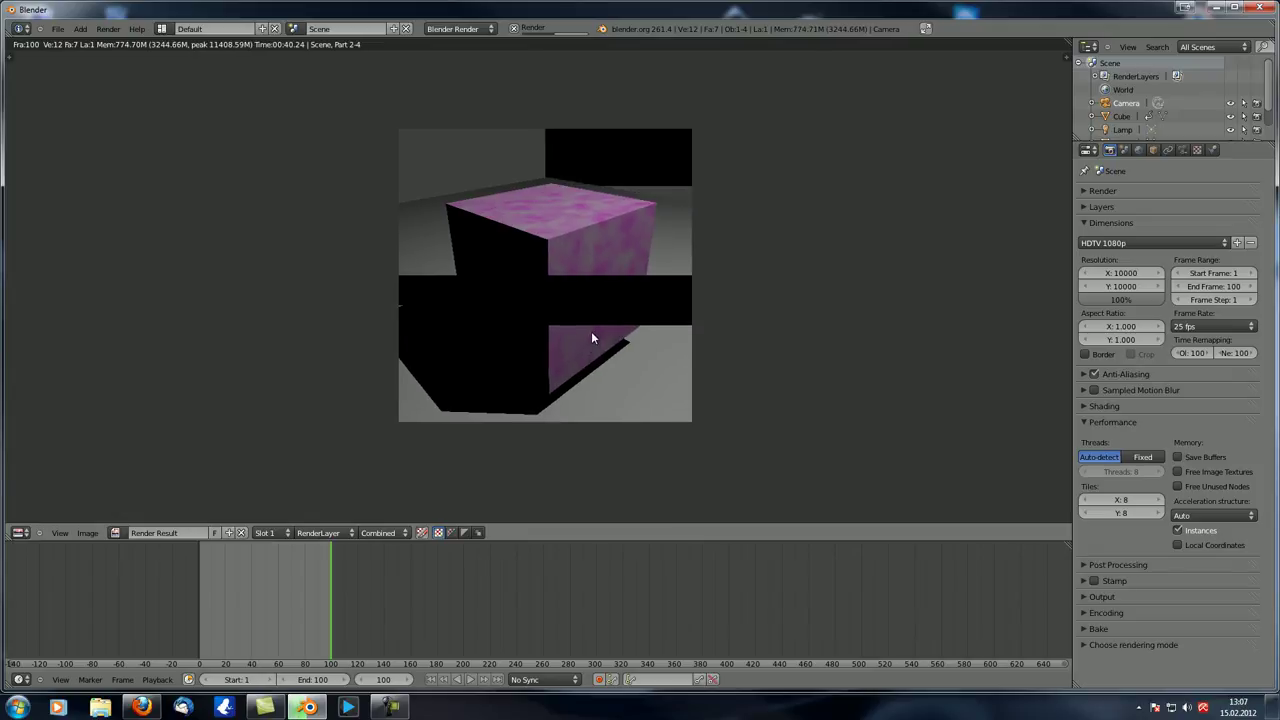
{"action": "key", "text": "Escape"}
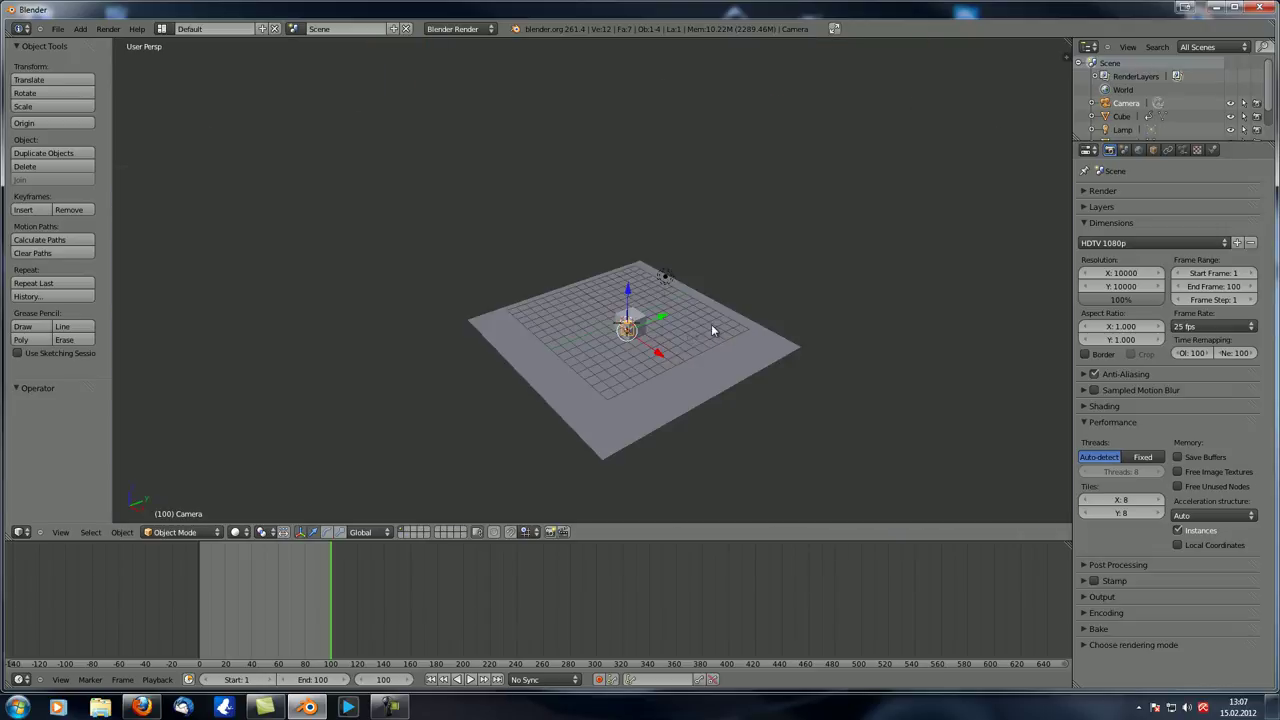
- Expand the Anti-Aliasing render settings
{"action": "middle_click_drag", "start_coordinate": [711, 324], "coordinate": [896, 372], "text": "ctrl"}
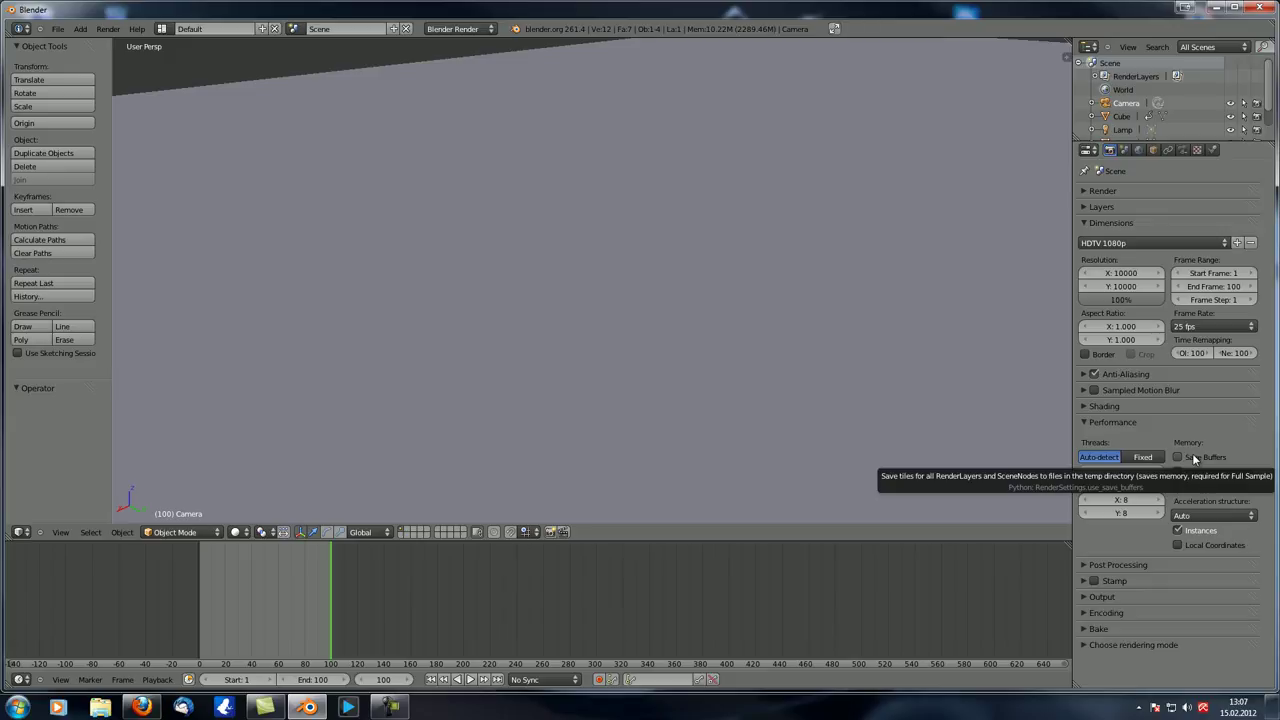
{"action": "left_click", "coordinate": [1082, 376]}
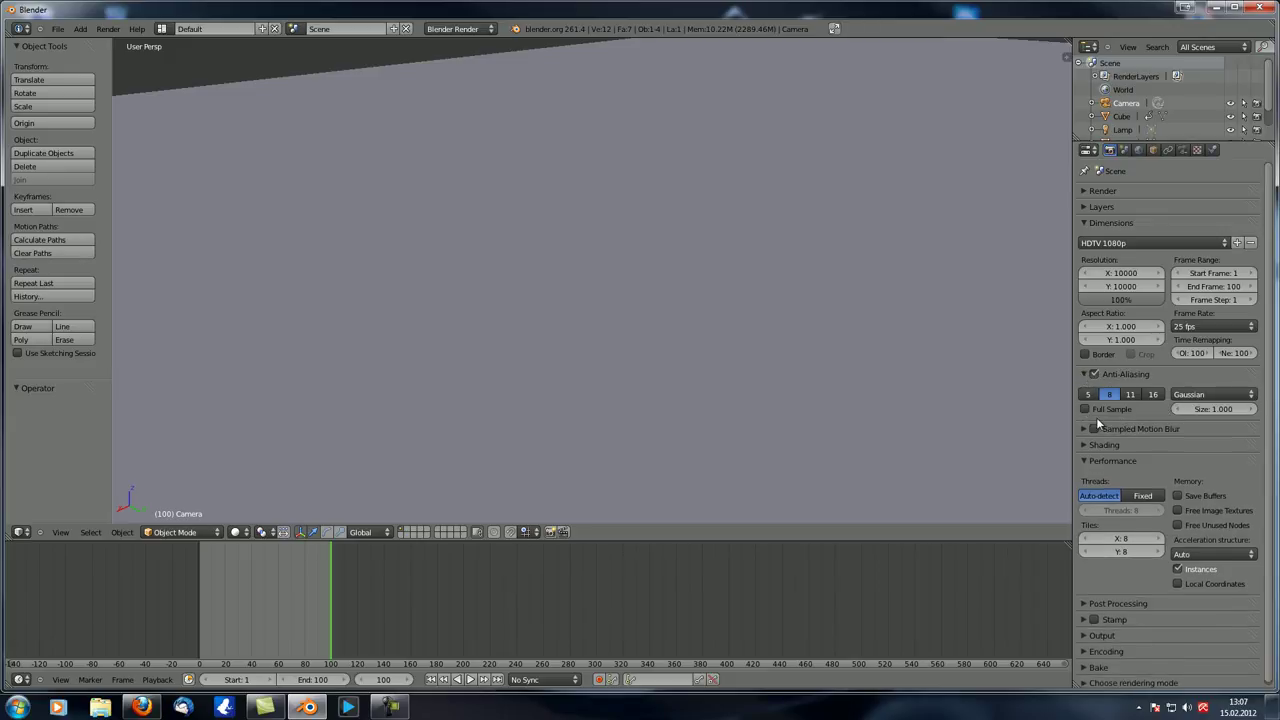
- Toggle the Full Sample option of the Anti-Aliasing settings on and back off
{"action": "left_click", "coordinate": [1082, 375]}
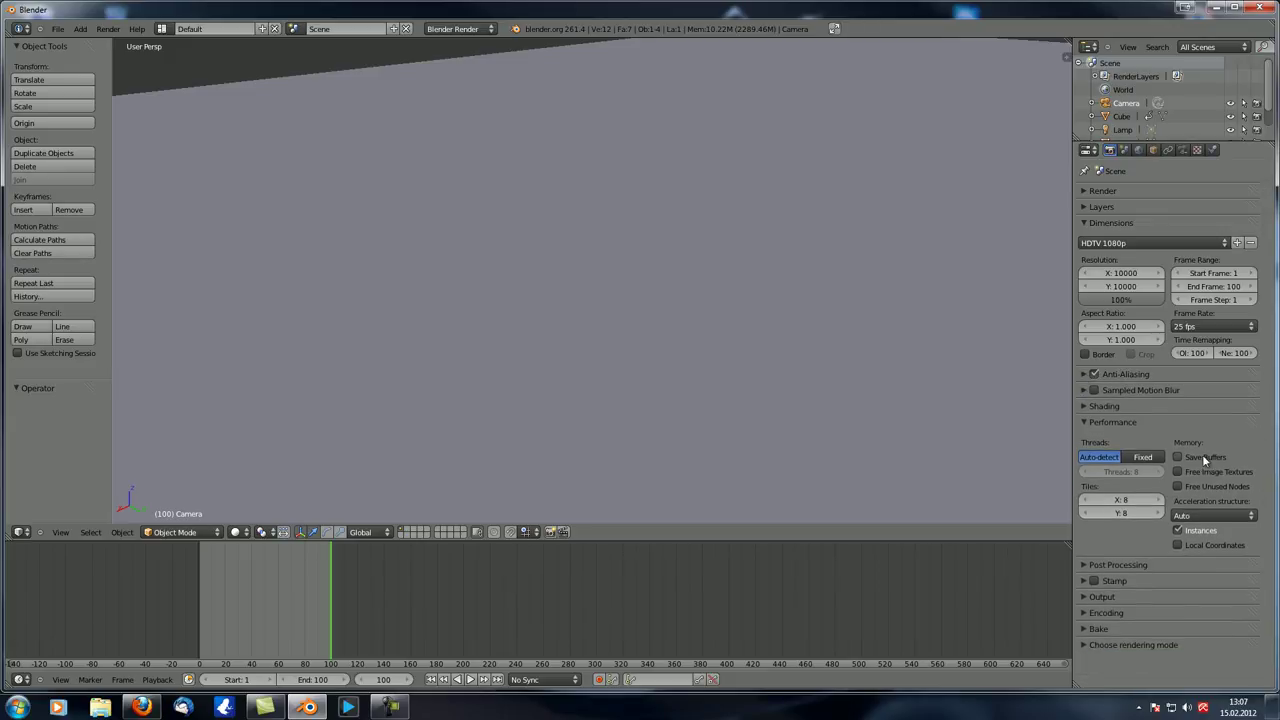
{"action": "left_click", "coordinate": [1093, 375]}
{"action": "left_click", "coordinate": [1122, 410]}
{"action": "left_click", "coordinate": [1097, 411]}
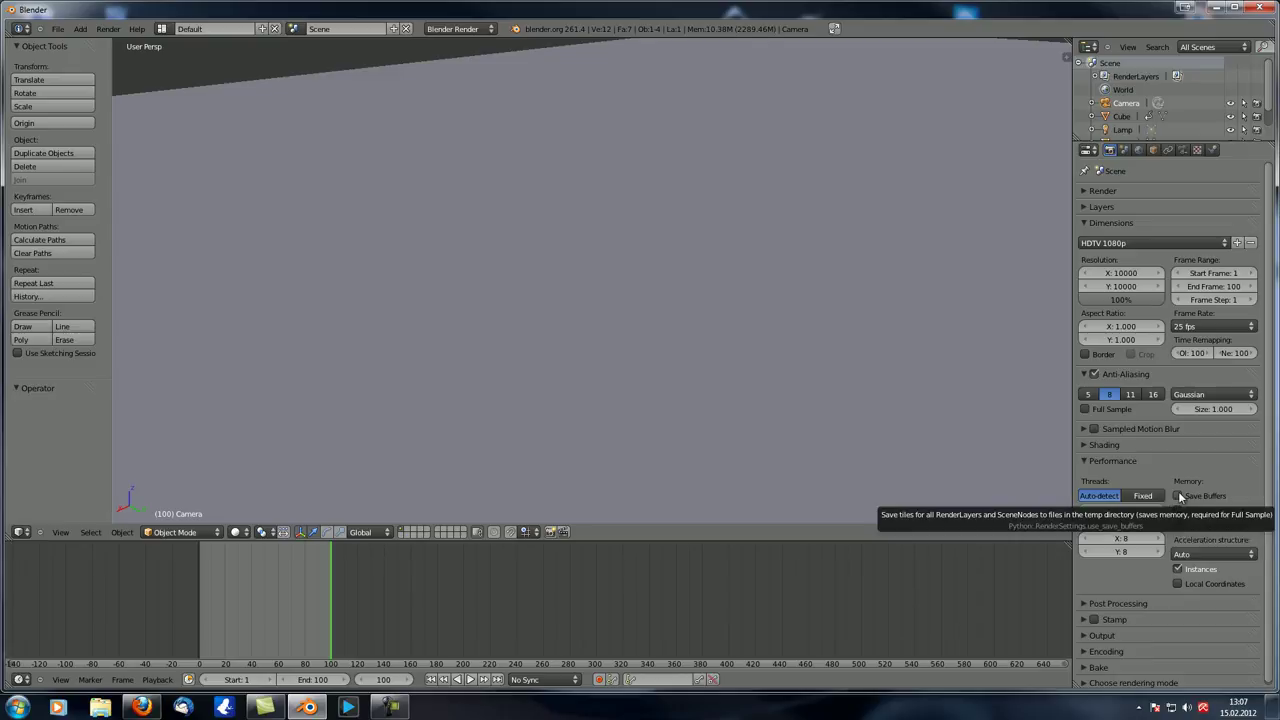
- View the raytrace acceleration structure options in the Performance settings and keep Auto
{"action": "scroll", "coordinate": [1230, 508], "scroll_direction": "down", "scroll_amount": 1}
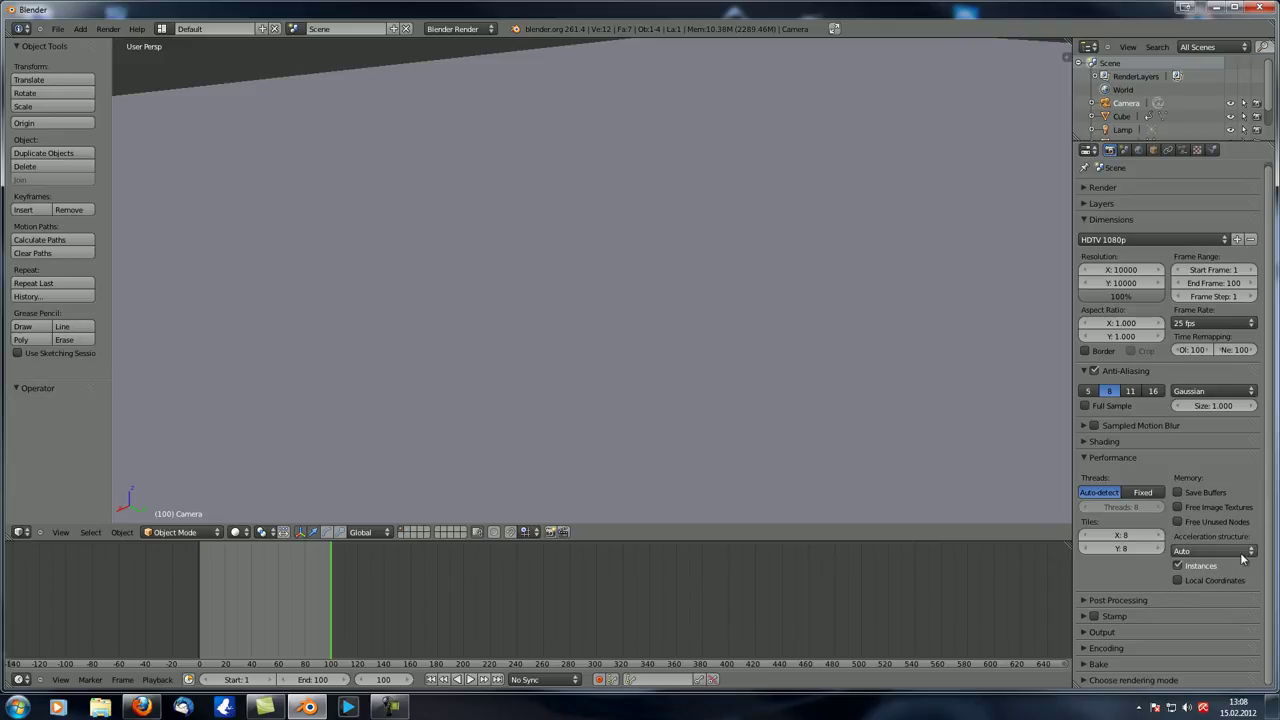
{"action": "left_click", "coordinate": [1245, 556]}
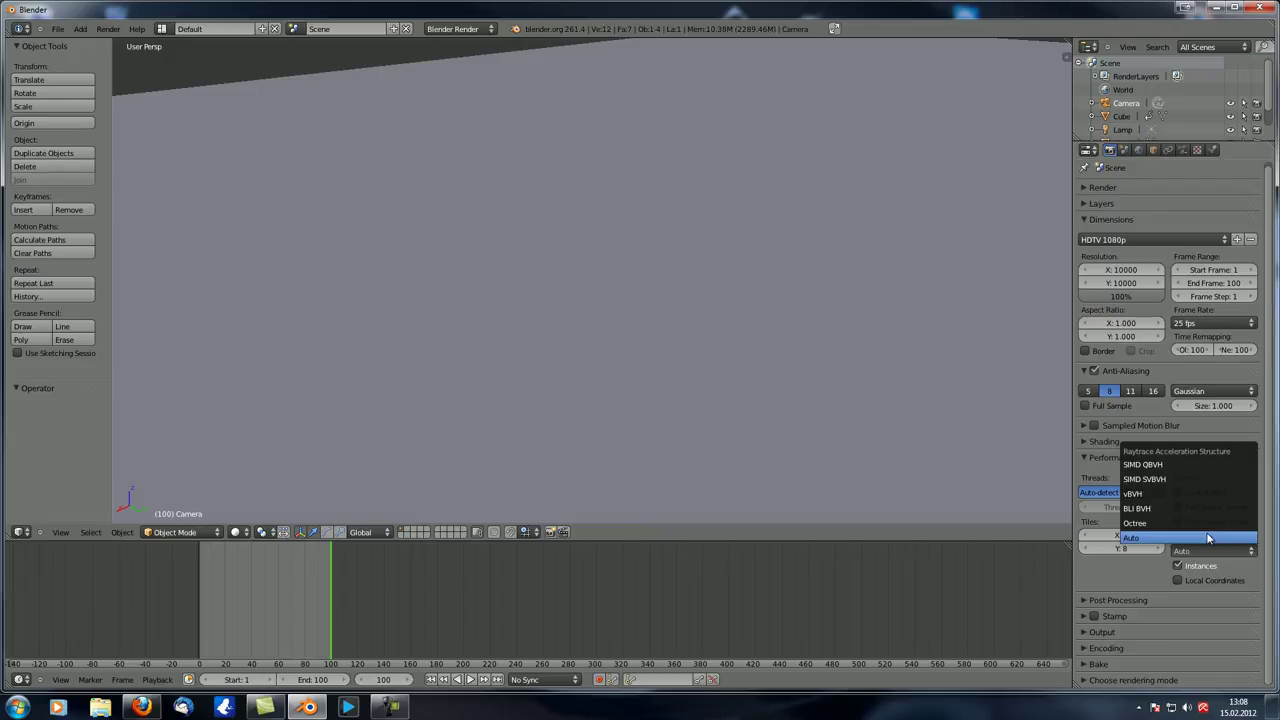
{"action": "left_click", "coordinate": [1208, 539]}
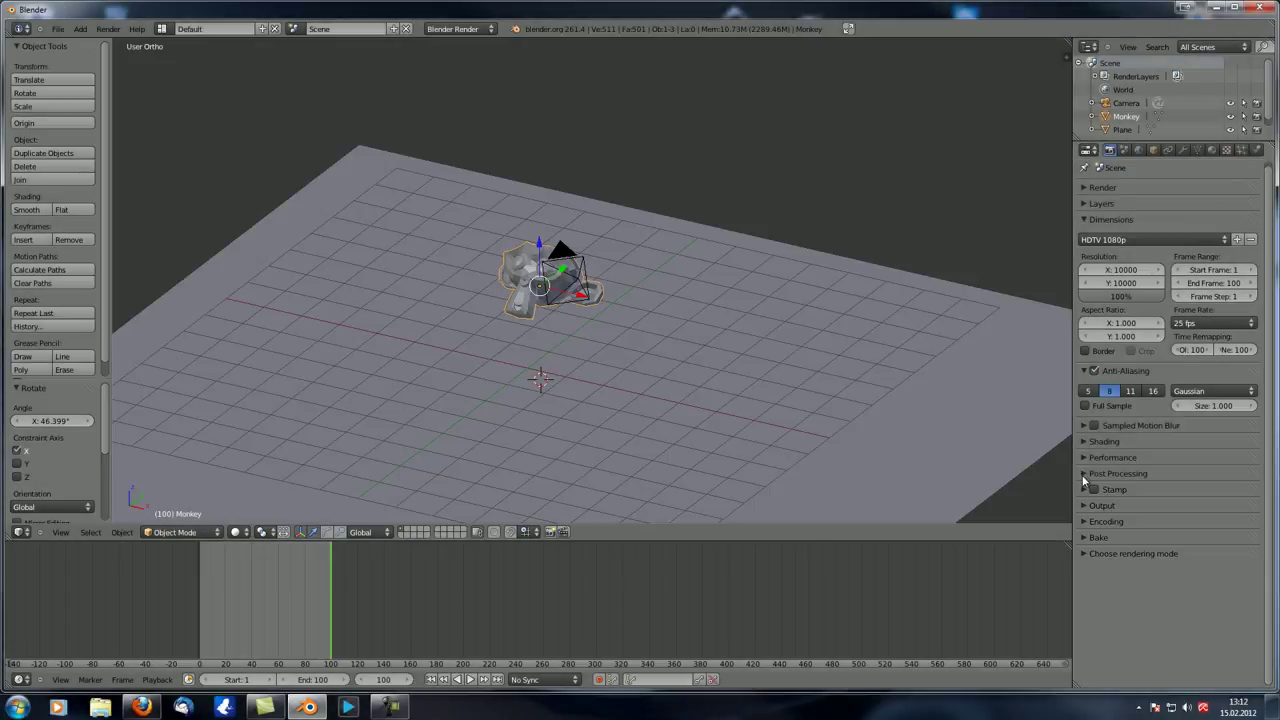
- Enable Fields in the Post Processing settings of the monkey scene and disable it again
{"action": "middle_click_drag", "start_coordinate": [580, 307], "coordinate": [537, 309]}
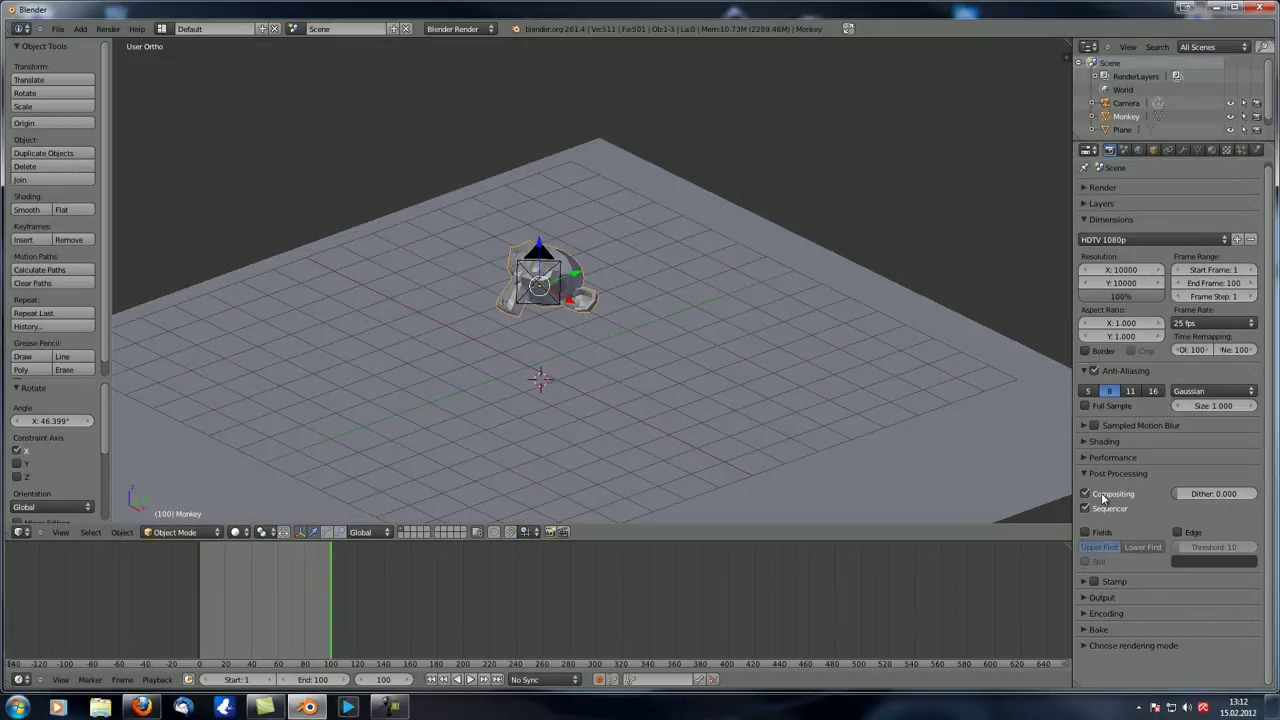
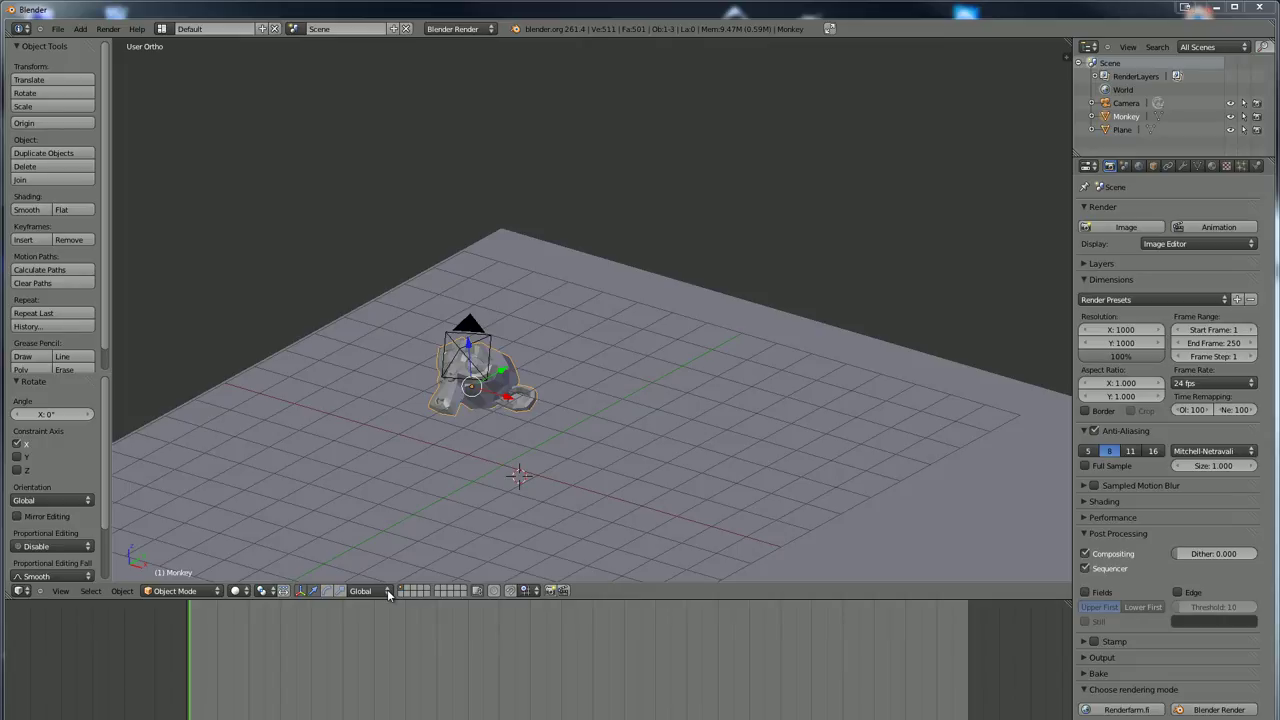
{"action": "left_click", "coordinate": [1086, 593]}
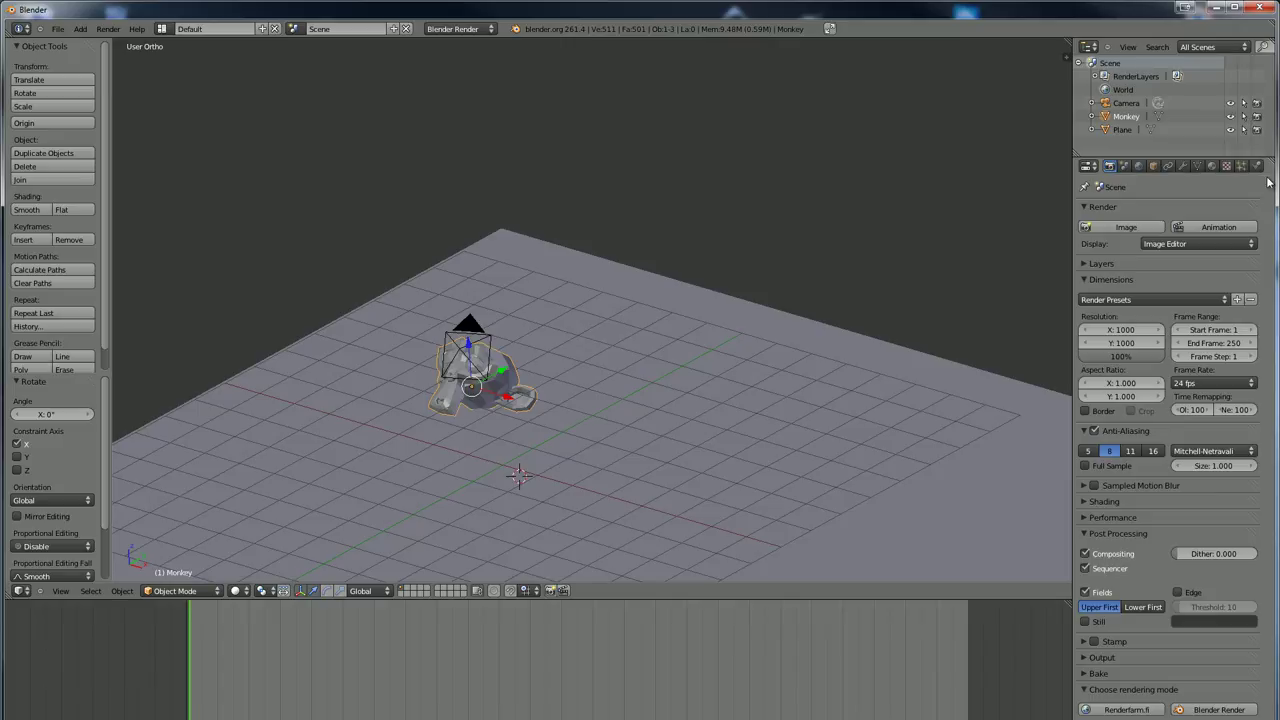
{"action": "left_click", "coordinate": [1087, 593]}
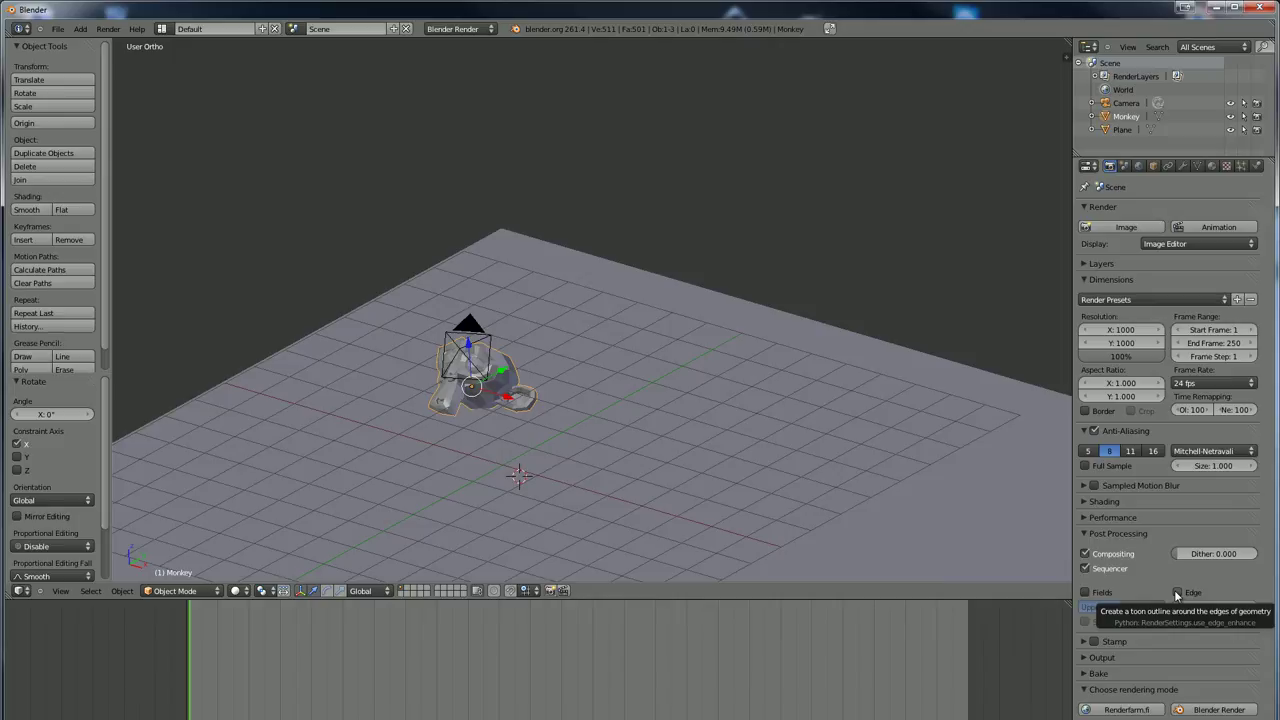
- Switch the view to the camera, render the monkey scene, and close the render result
{"action": "key", "text": "KP_5"}
{"action": "key", "text": "KP_Decimal"}
{"action": "key", "text": "KP_0"}
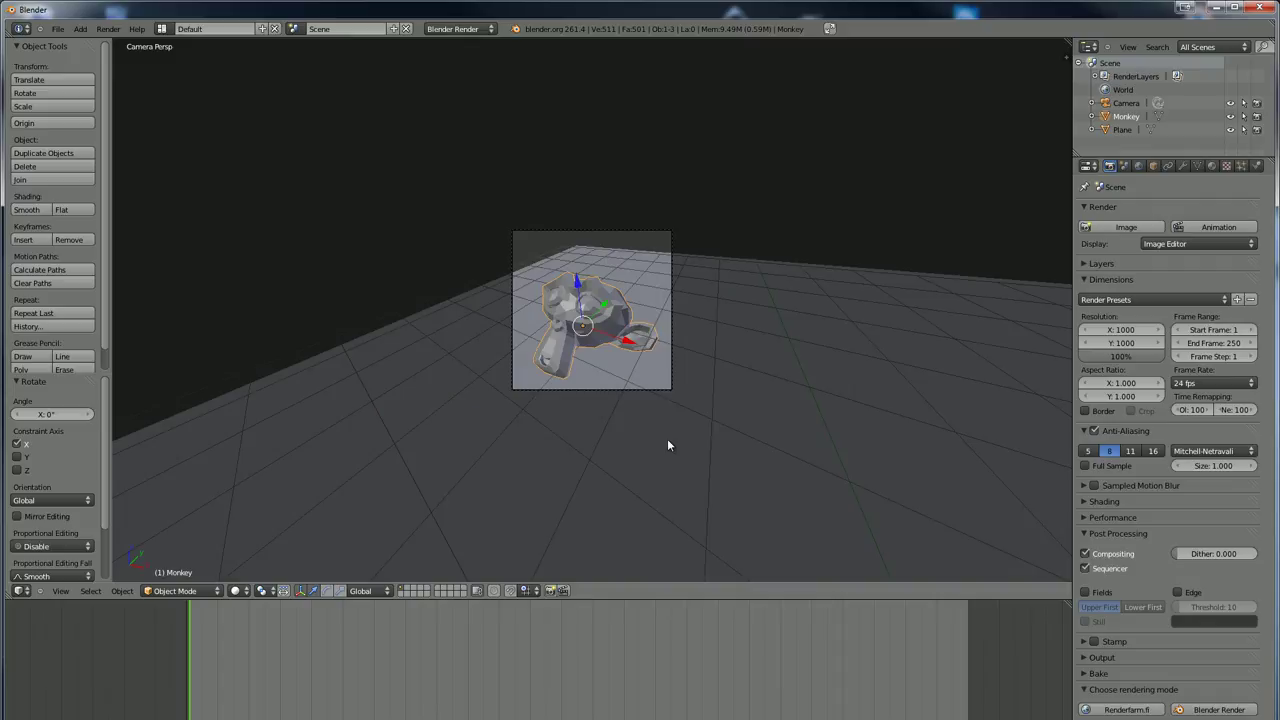
{"action": "key", "text": "F12"}
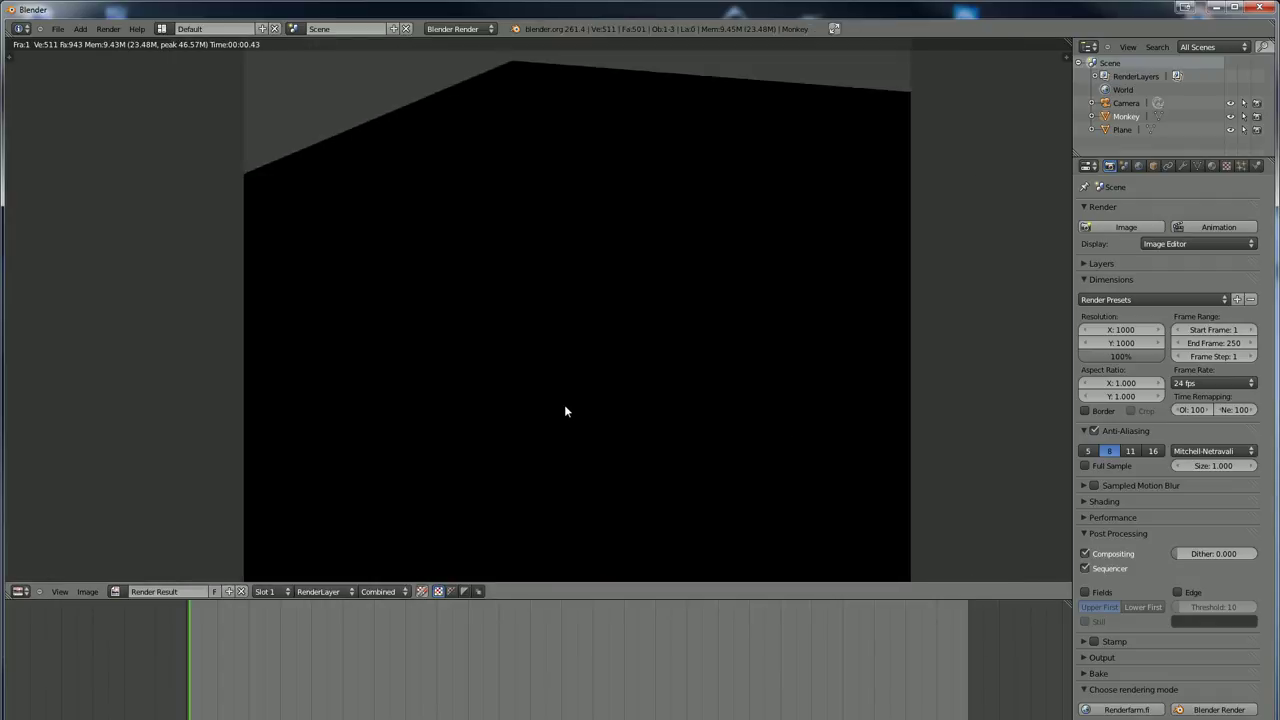
{"action": "key", "text": "Escape"}
- Add a point lamp and move it above and in front of the monkey's head, beside the camera
{"action": "key", "text": "shift+a"}
{"action": "mouse_move", "coordinate": [584, 368]}
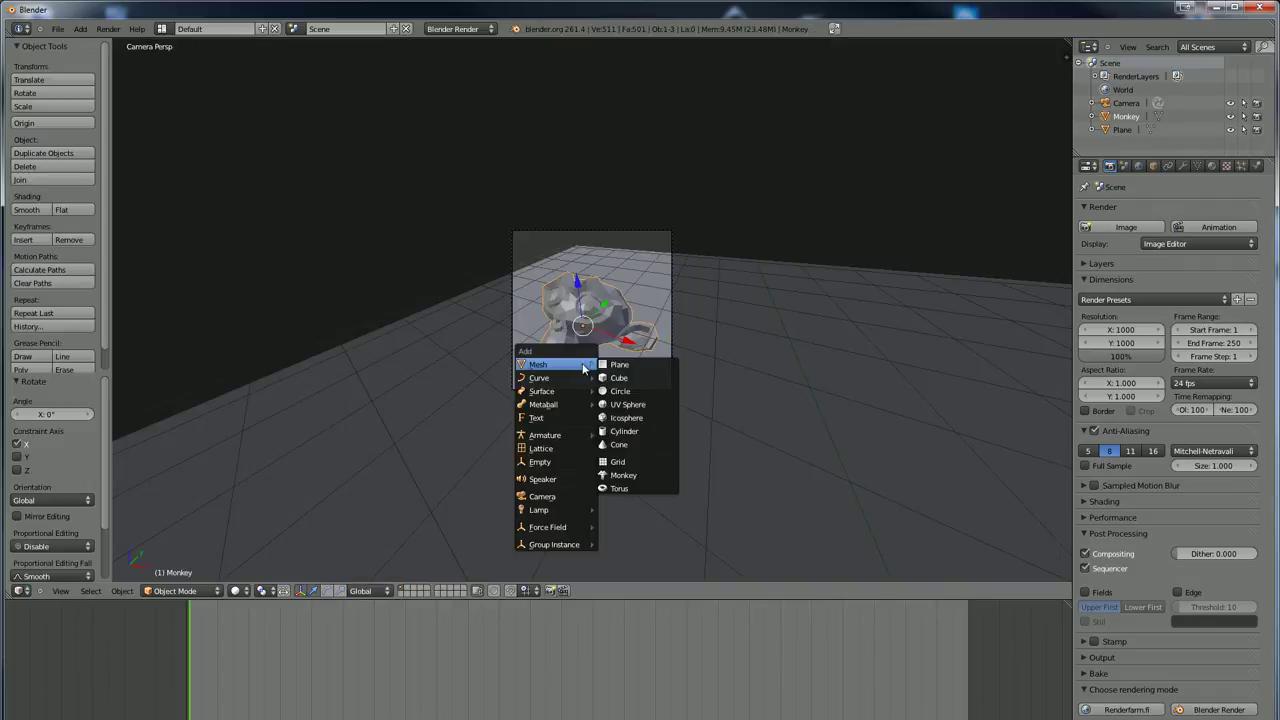
{"action": "mouse_move", "coordinate": [548, 512]}
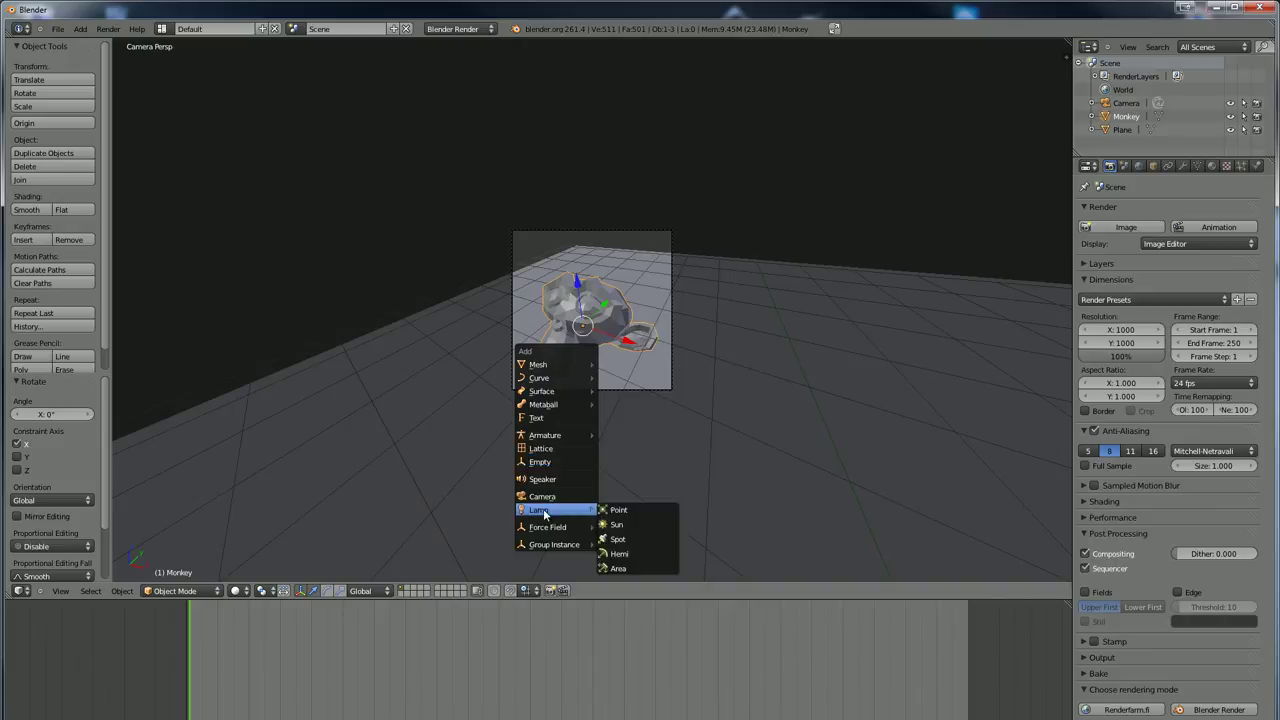
{"action": "left_click", "coordinate": [638, 514]}
{"action": "middle_click_drag", "start_coordinate": [587, 348], "coordinate": [770, 375]}
{"action": "scroll", "coordinate": [722, 401], "scroll_direction": "down", "scroll_amount": 3}
{"action": "key", "text": "g"}
{"action": "left_click", "coordinate": [702, 342]}
{"action": "middle_click_drag", "start_coordinate": [702, 342], "coordinate": [677, 410]}
{"action": "key", "text": "g"}
{"action": "left_click", "coordinate": [634, 423]}
- Render the lit monkey from the camera view, and render it again with the Edge option enabled
{"action": "key", "text": "KP_0"}
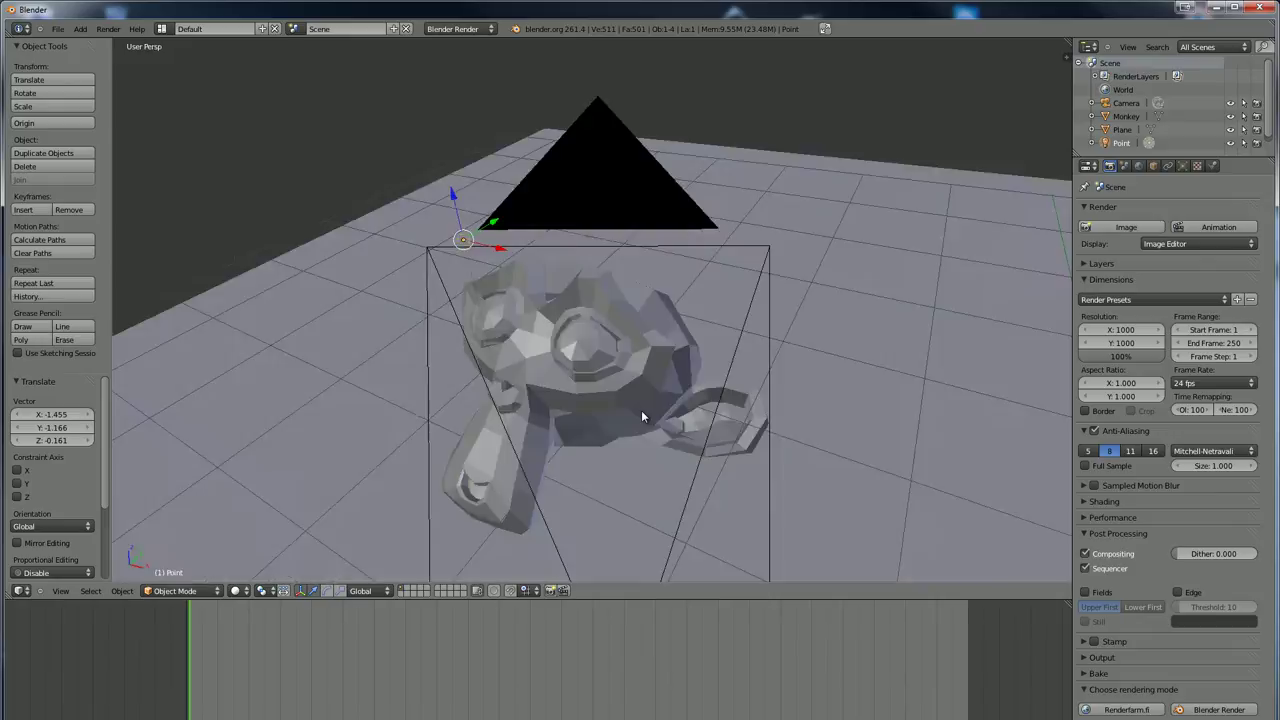
{"action": "key", "text": "F12"}
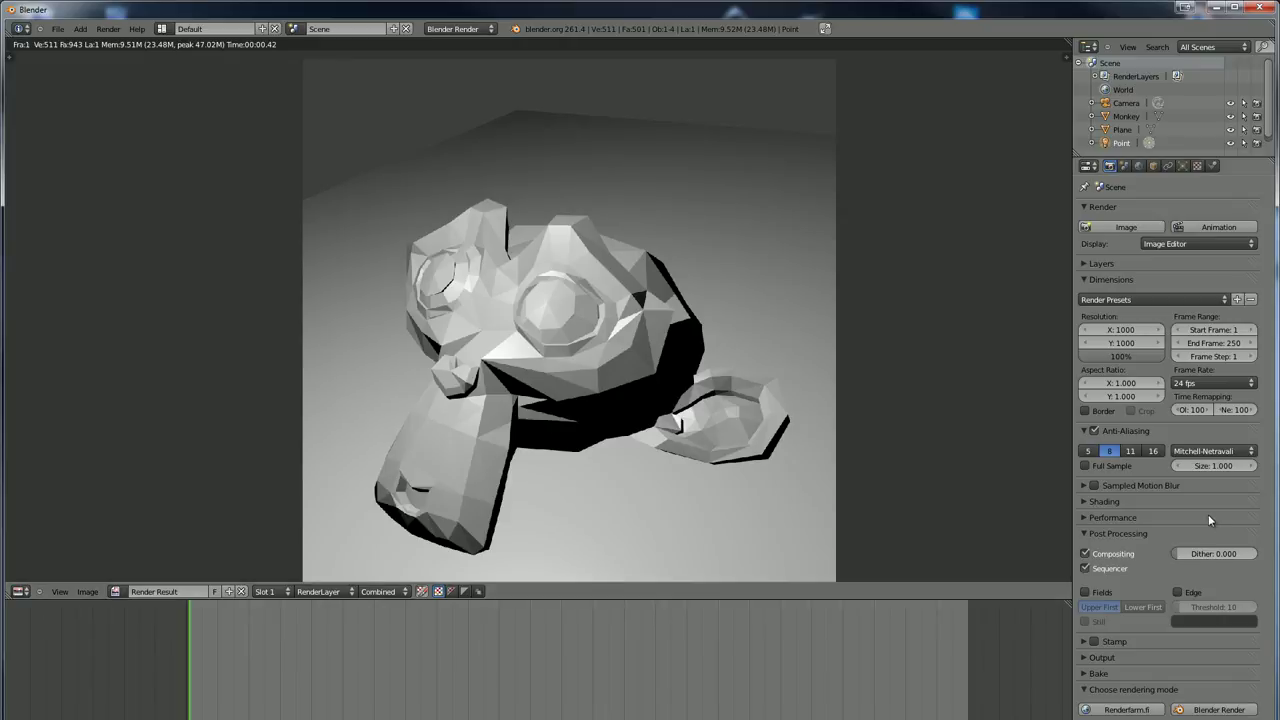
{"action": "left_click", "coordinate": [1178, 594]}
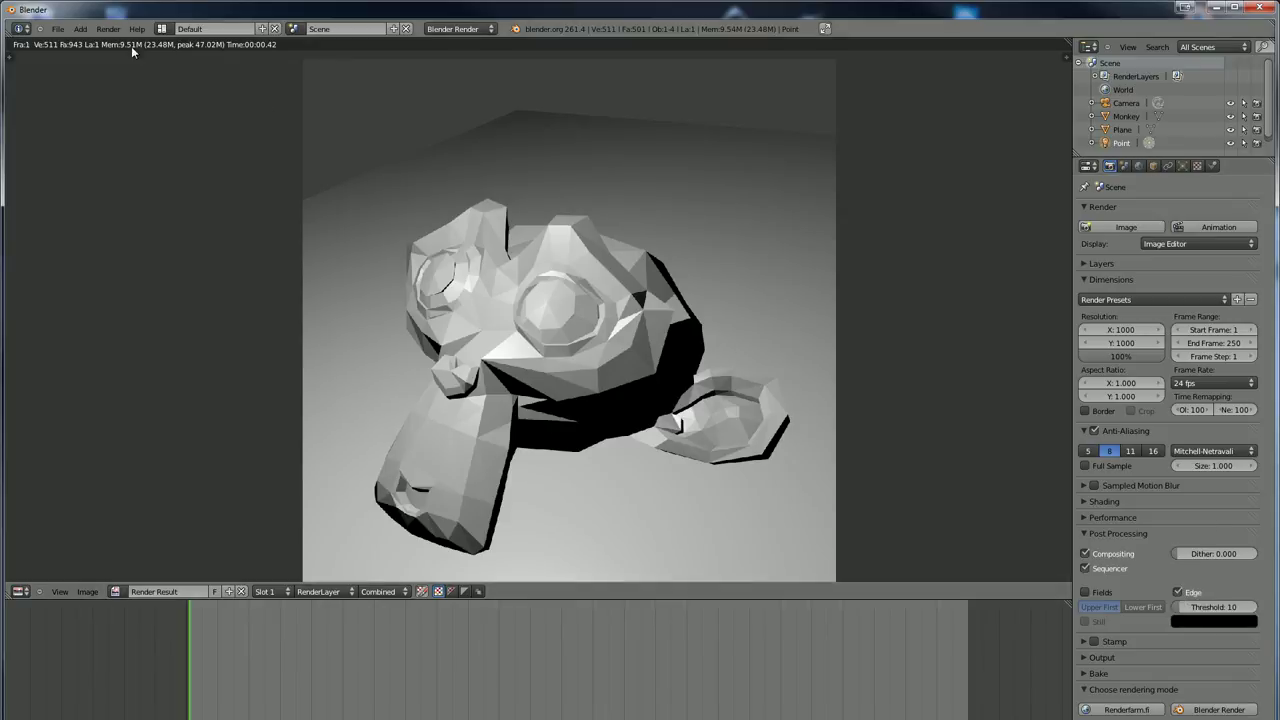
{"action": "key", "text": "F12"}
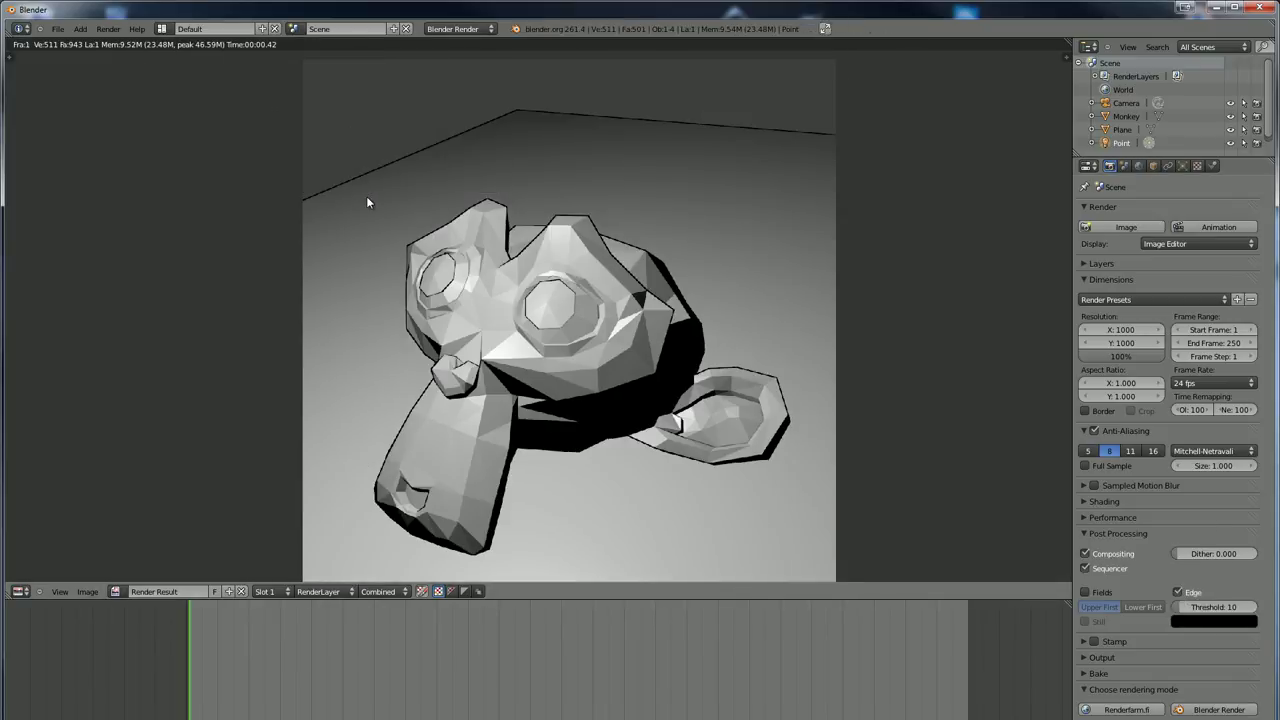
{"action": "scroll", "coordinate": [463, 372], "scroll_direction": "up", "scroll_amount": 2}
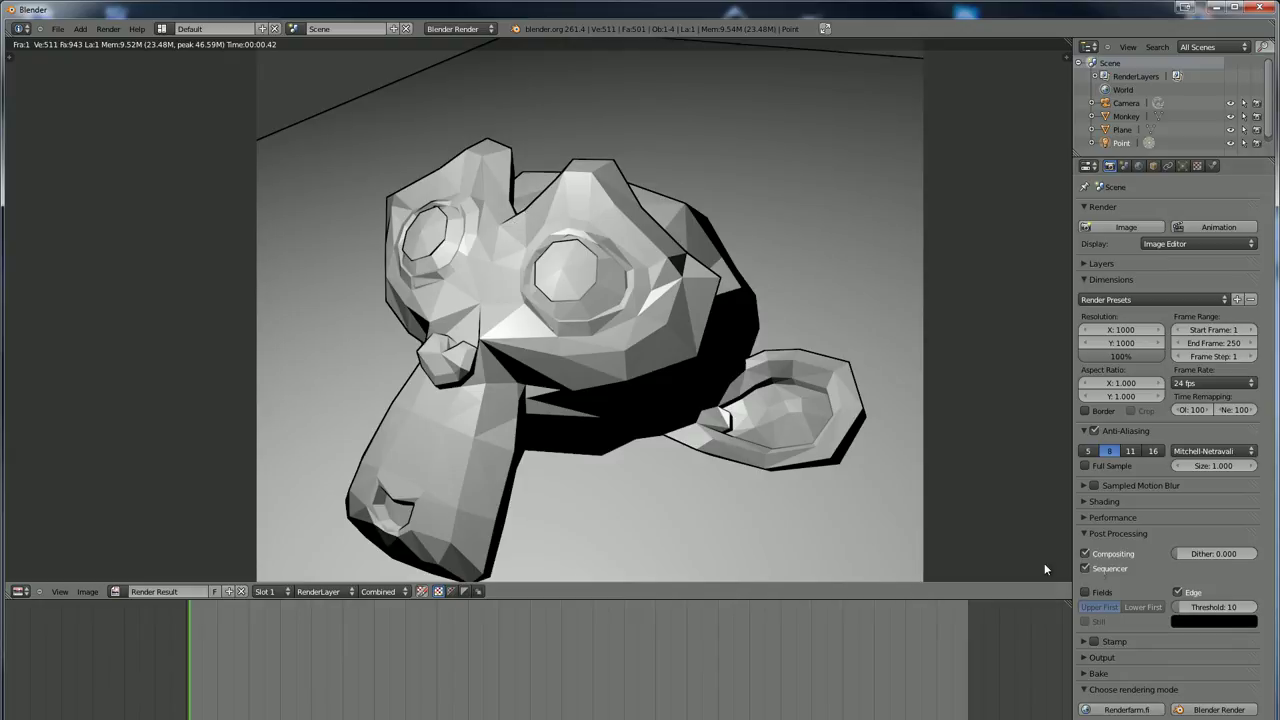
- Set the Edge threshold to 1 and render the monkey again
{"action": "left_click", "coordinate": [1196, 607]}
{"action": "scroll", "coordinate": [509, 423], "scroll_direction": "up", "scroll_amount": 5}
{"action": "key", "text": "BackSpace"}
{"action": "key", "text": "Return"}
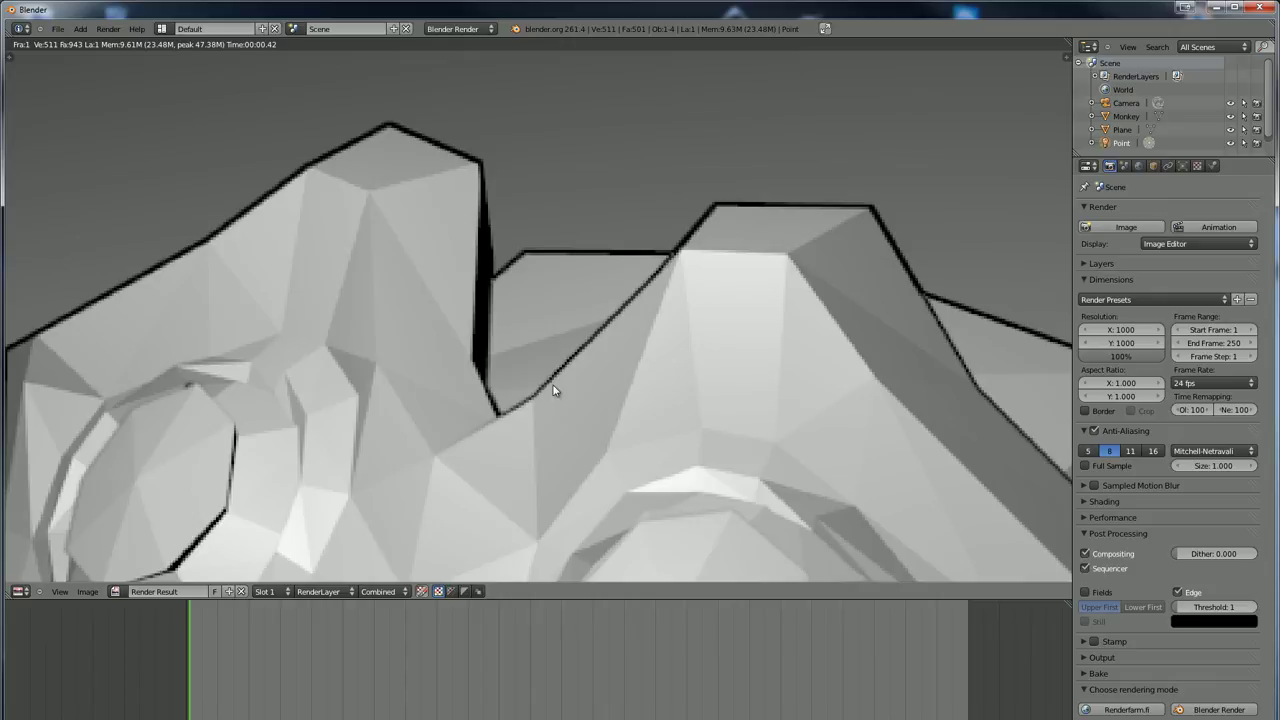
- Set the Edge threshold to 255, render the scene, and inspect the outlines on the monkey's face
{"action": "left_click", "coordinate": [1215, 607]}
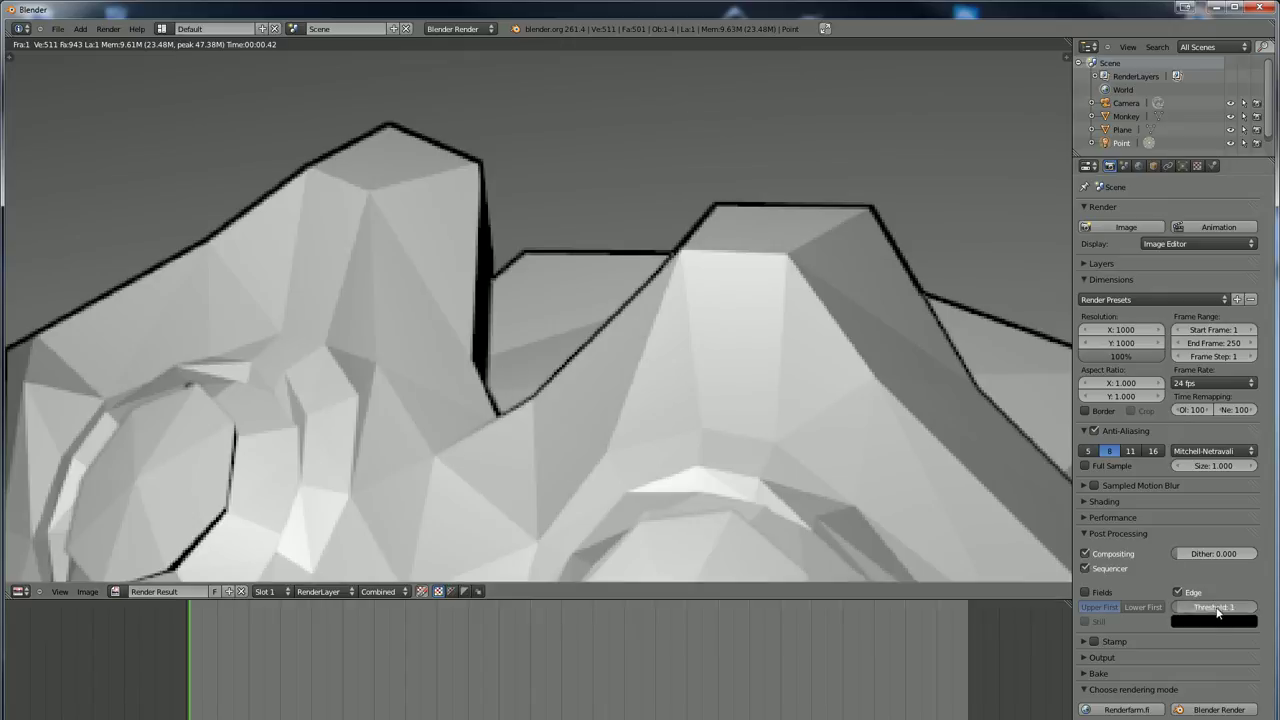
{"action": "type", "text": "255"}
{"action": "key", "text": "Return"}
{"action": "key", "text": "F12"}
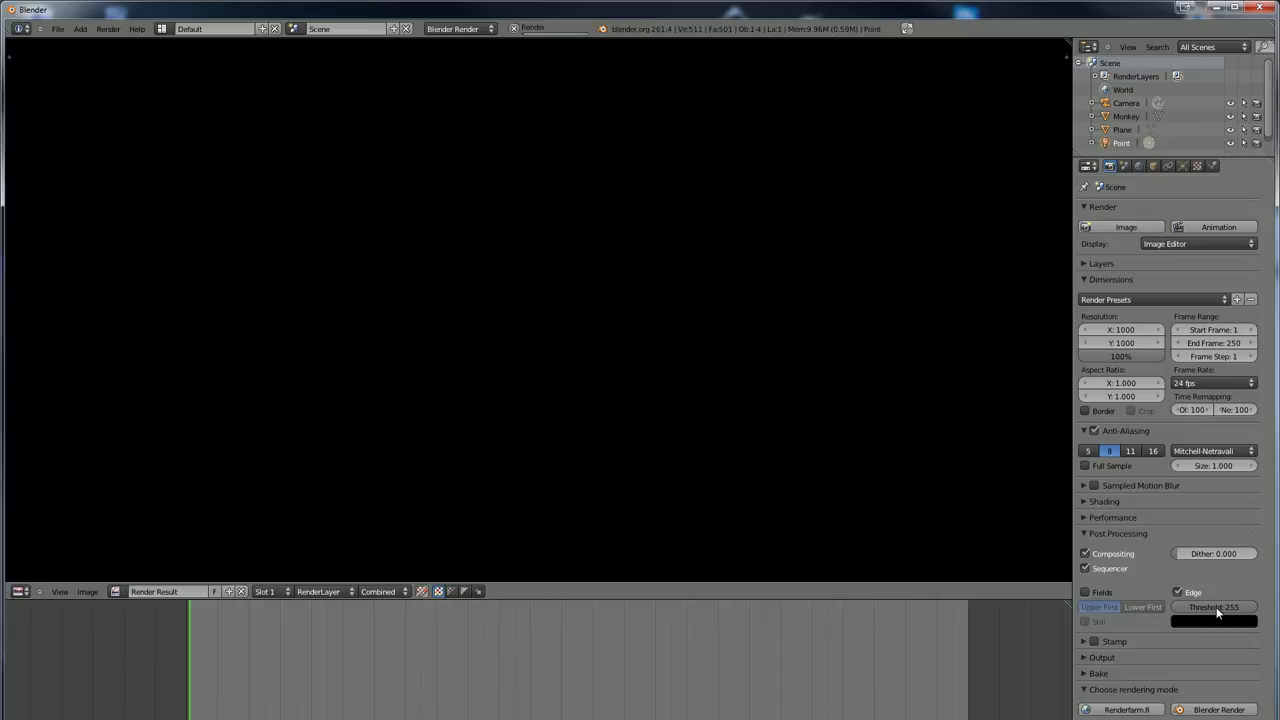
{"action": "scroll", "coordinate": [792, 533], "scroll_direction": "down", "scroll_amount": 3}
{"action": "scroll", "coordinate": [560, 360], "scroll_direction": "up", "scroll_amount": 3}
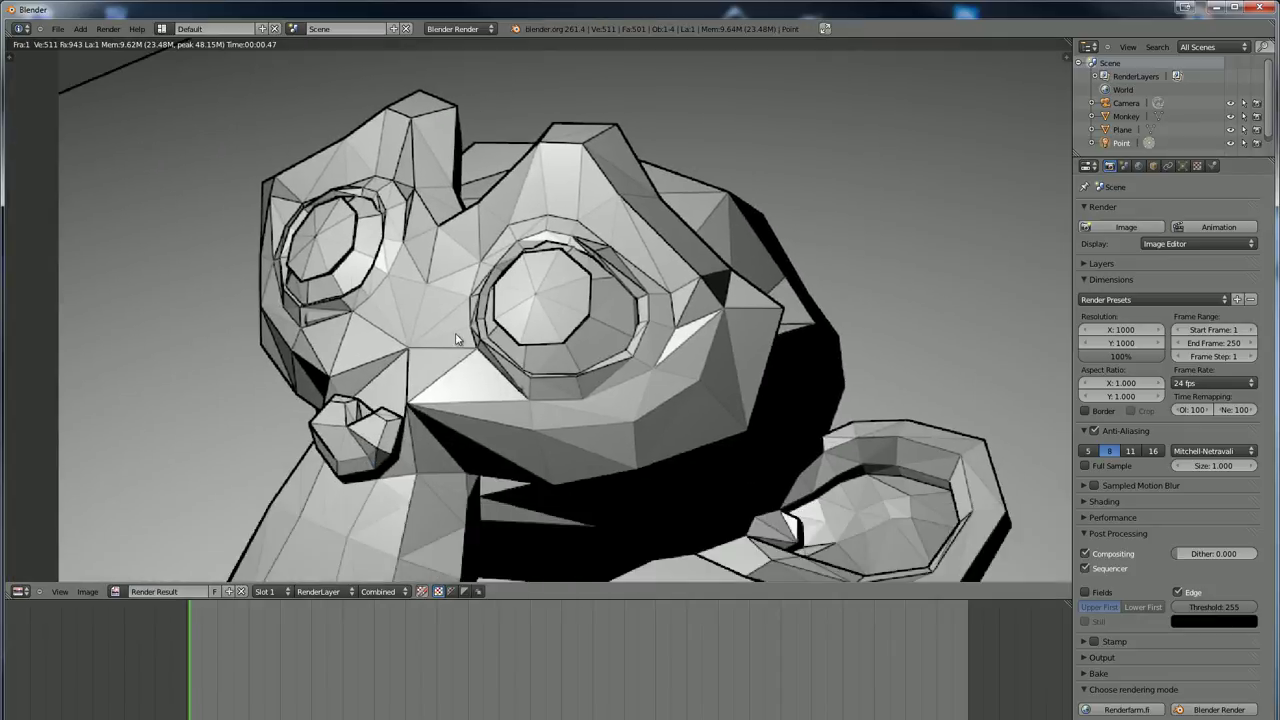
{"action": "middle_click_drag", "start_coordinate": [394, 344], "coordinate": [453, 239]}
- Set the Edge threshold back to 1 and render the whole monkey once more
{"action": "mouse_move", "coordinate": [1208, 610]}
{"action": "left_mouse_down"}
{"action": "mouse_move", "coordinate": [1180, 610]}
{"action": "mouse_move", "coordinate": [1200, 612]}
{"action": "left_mouse_up"}
{"action": "key", "text": "F12"}
{"action": "scroll", "coordinate": [712, 356], "scroll_direction": "down", "scroll_amount": 3}
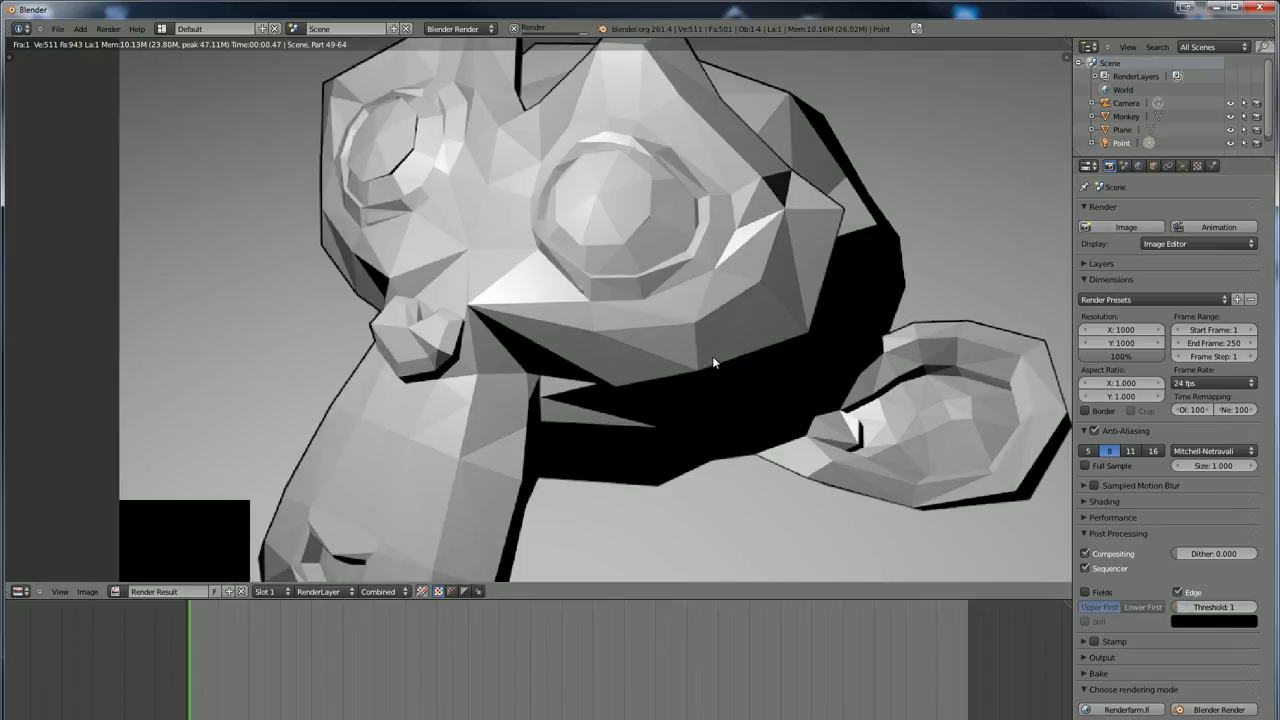
{"action": "scroll", "coordinate": [820, 374], "scroll_direction": "down", "scroll_amount": 2}
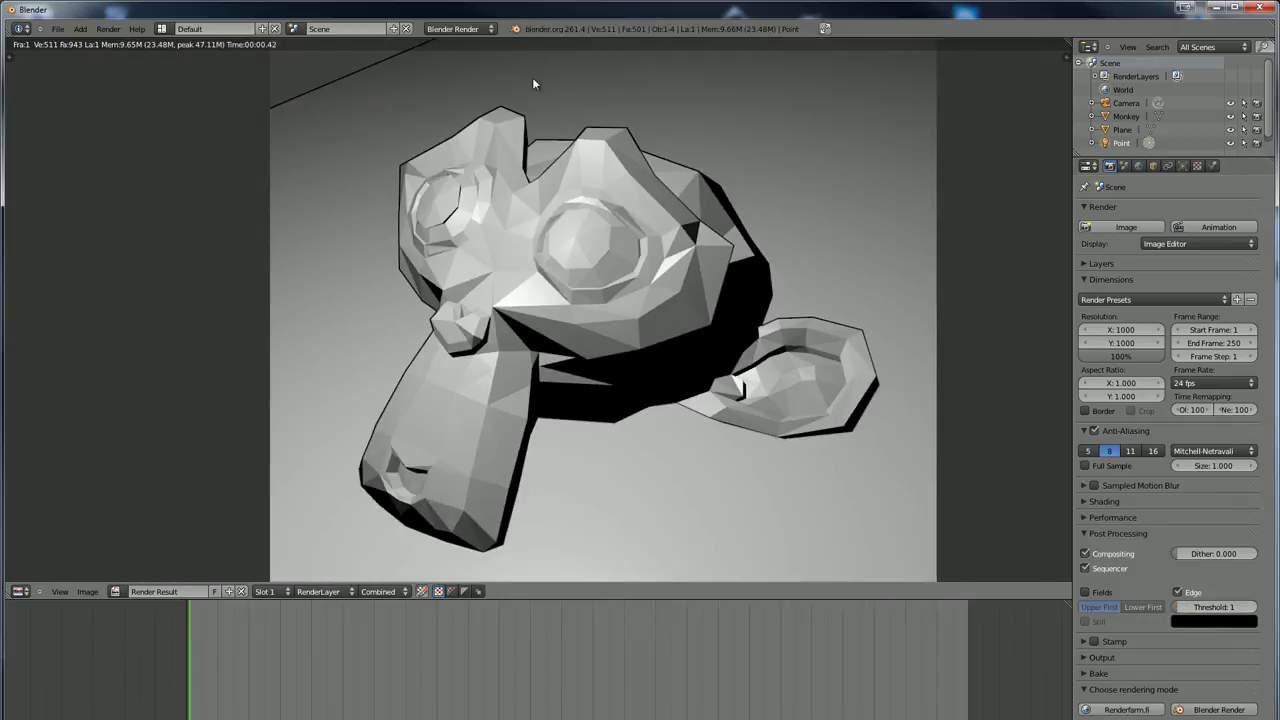
- Collapse the Post Processing settings, close the render result, and enable Stamp for the render output
{"action": "left_click", "coordinate": [1083, 535]}
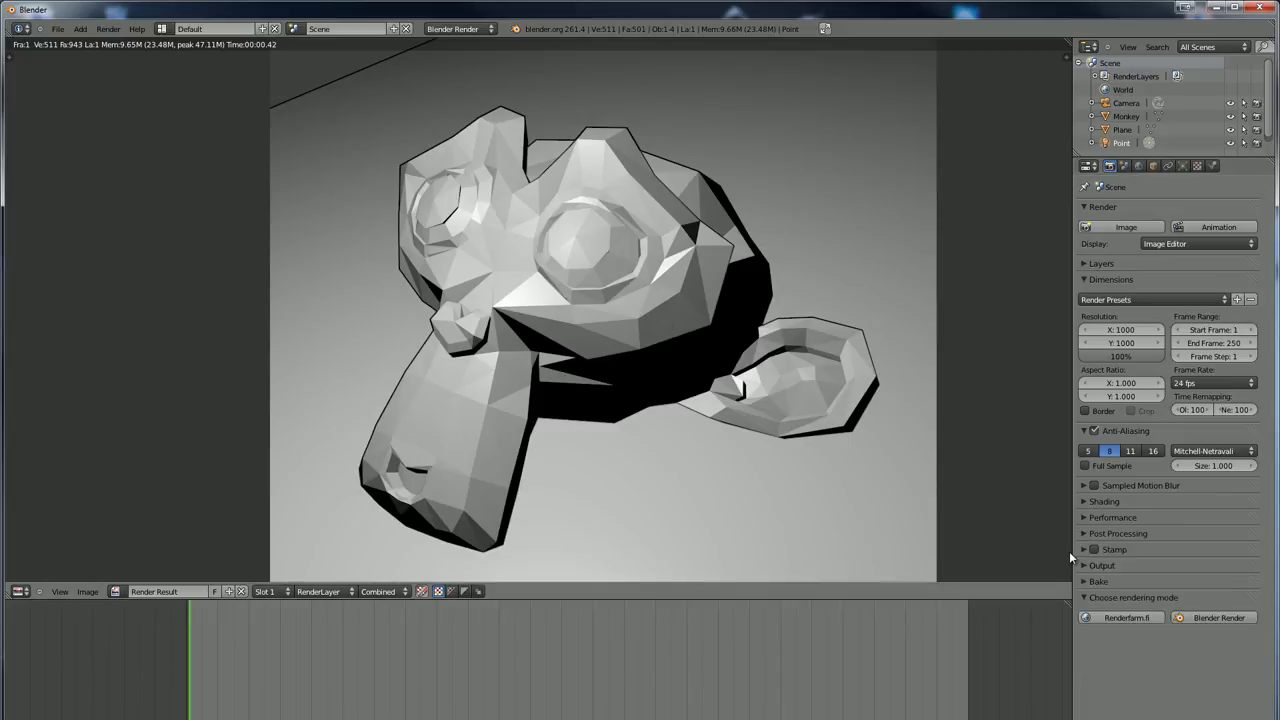
{"action": "left_click", "coordinate": [1083, 549]}
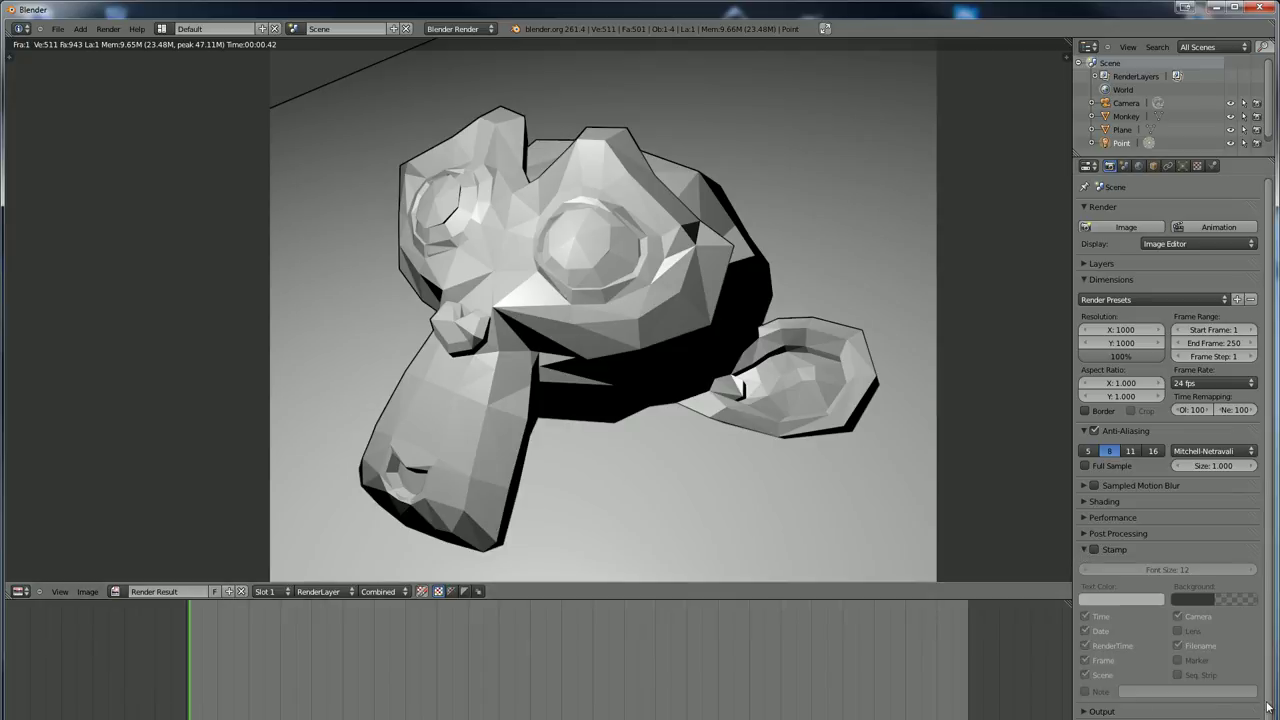
{"action": "scroll", "coordinate": [840, 470], "scroll_direction": "down", "scroll_amount": 1}
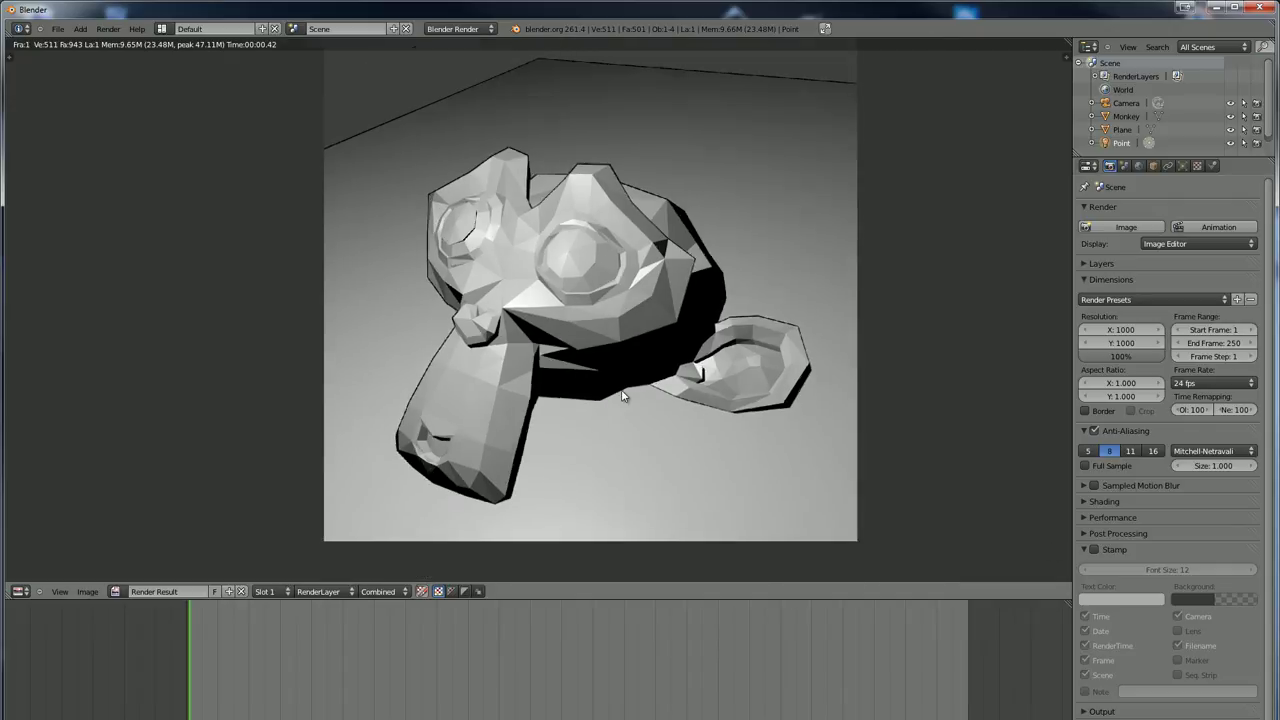
{"action": "key", "text": "Escape"}
{"action": "scroll", "coordinate": [586, 317], "scroll_direction": "up", "scroll_amount": 4}
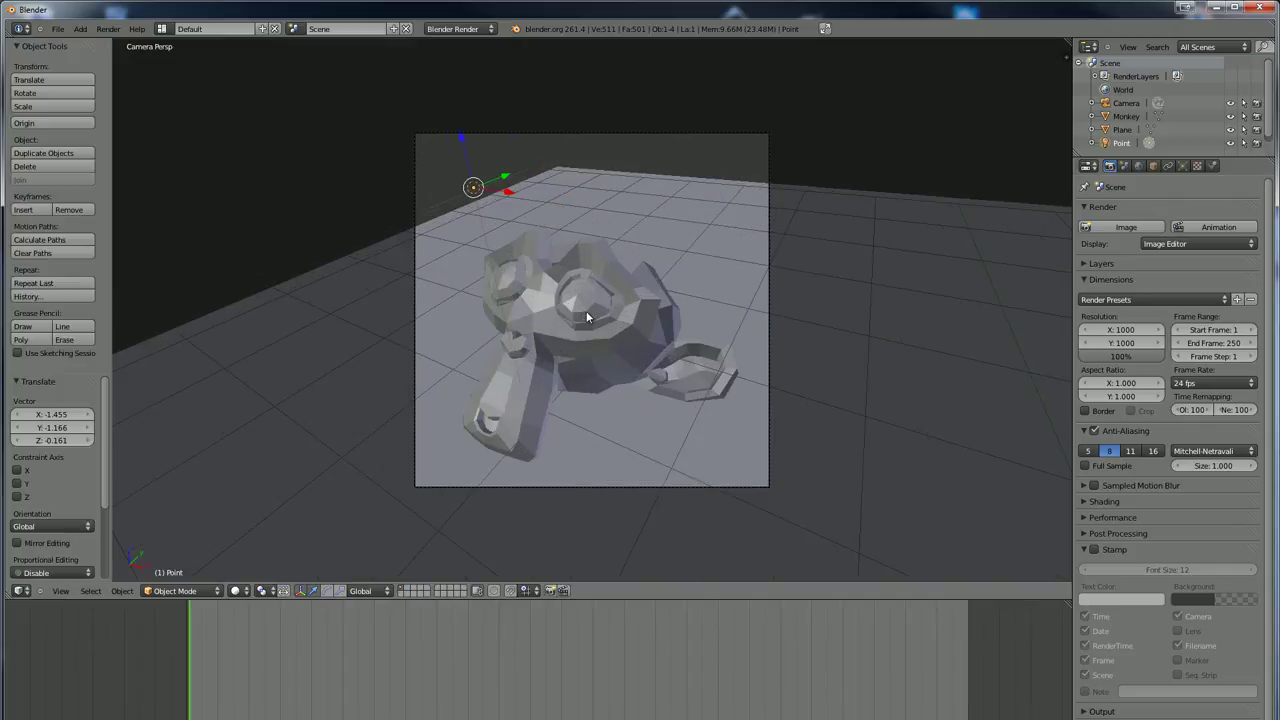
{"action": "left_click", "coordinate": [1093, 550]}
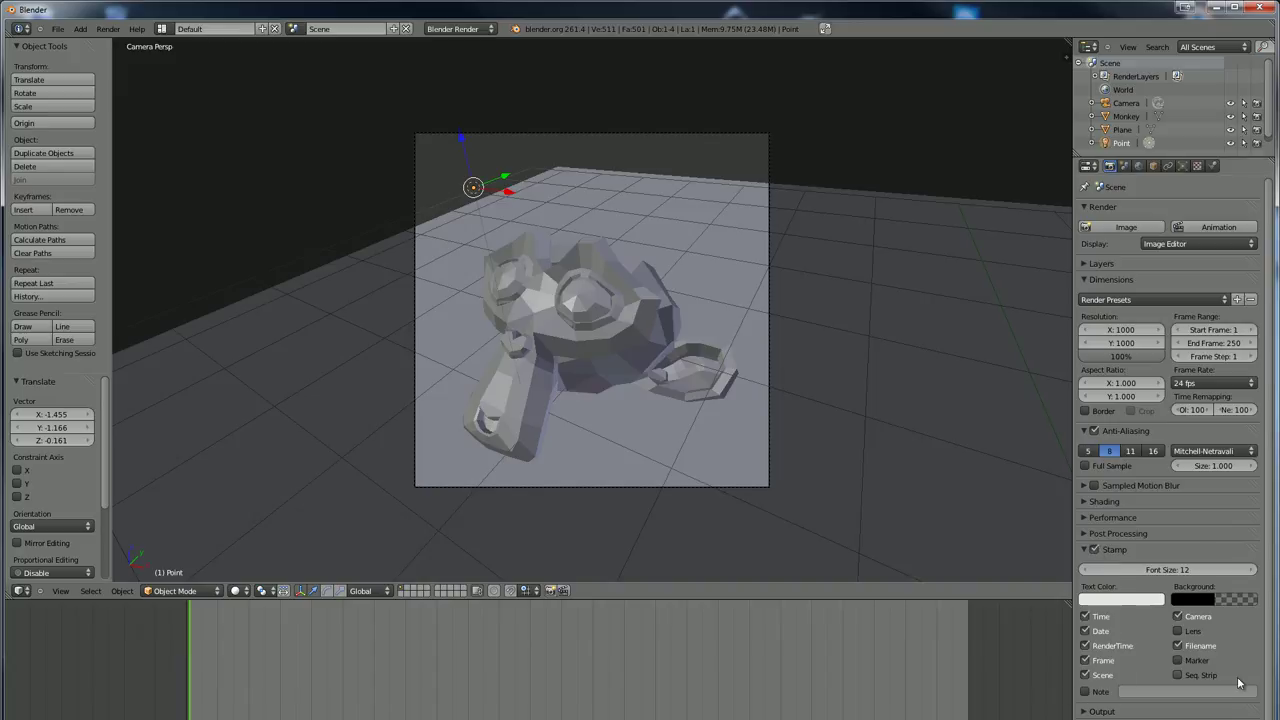
- Enable the stamp's Note and enter the text "Thin is a note!"
{"action": "left_click", "coordinate": [1099, 693]}
{"action": "left_click", "coordinate": [1142, 691]}
{"action": "type", "text": "This"}
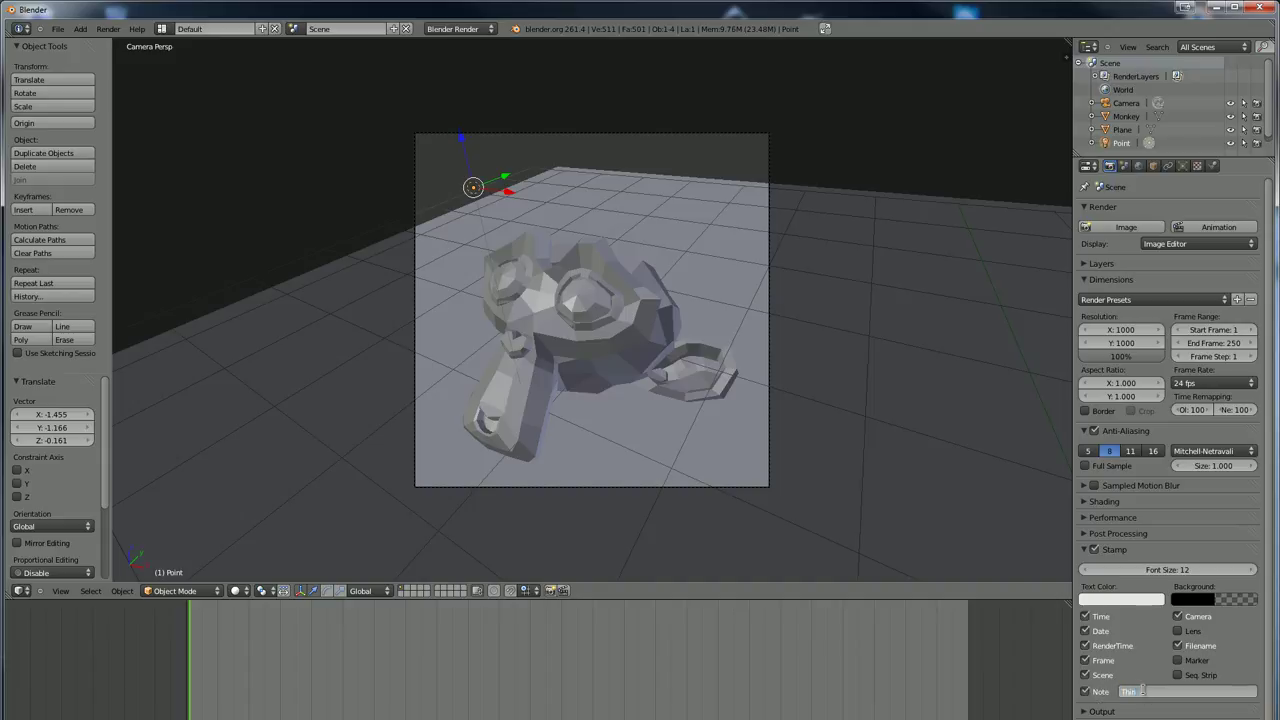
{"action": "type", "text": " is a note!"}
{"action": "key", "text": "Return"}
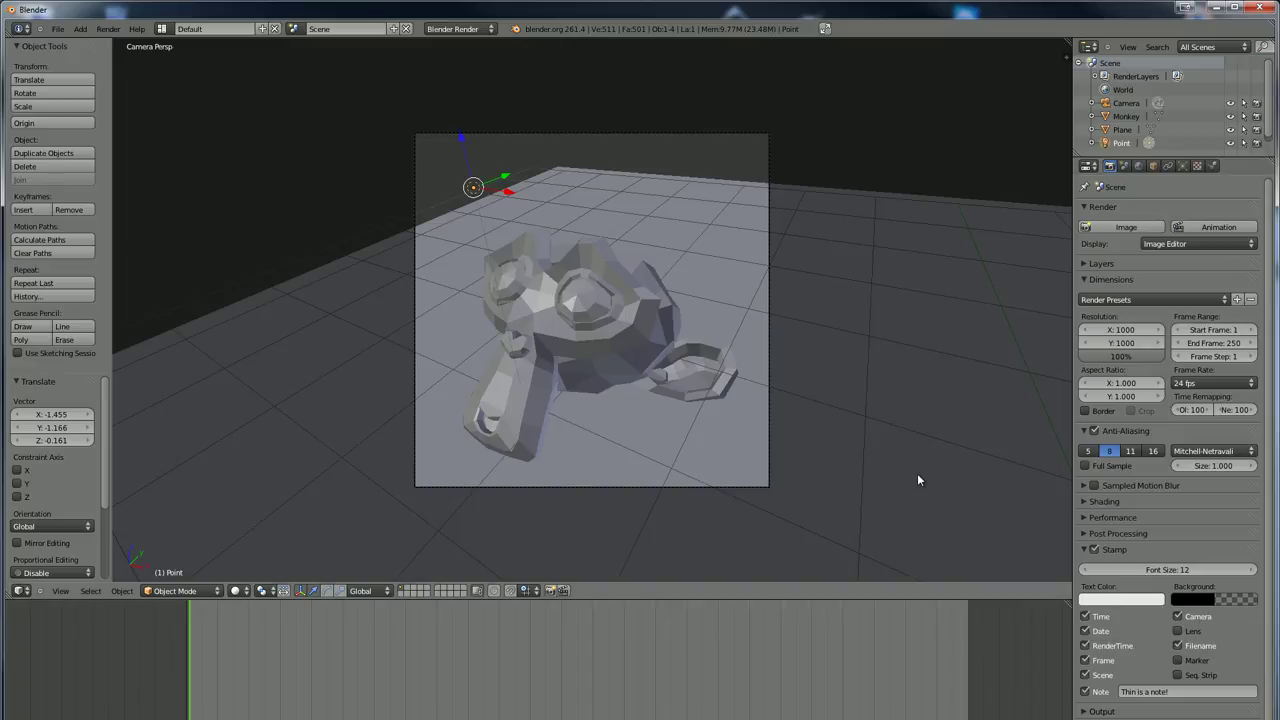
- Add Lens to the stamp information, render the scene, and examine the stamped text in the image
{"action": "left_click", "coordinate": [1178, 632]}
{"action": "key", "text": "F12"}
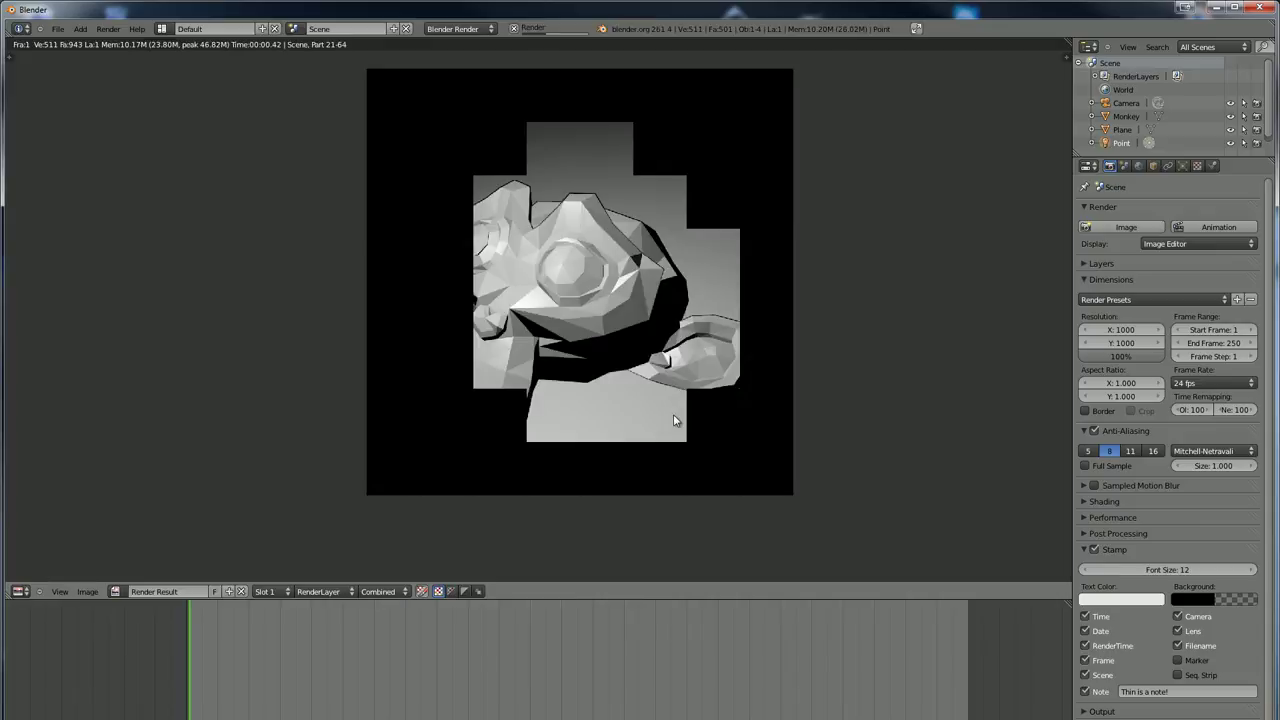
{"action": "scroll", "coordinate": [391, 117], "scroll_direction": "up", "scroll_amount": 4}
{"action": "middle_click_drag", "start_coordinate": [486, 257], "coordinate": [665, 337]}
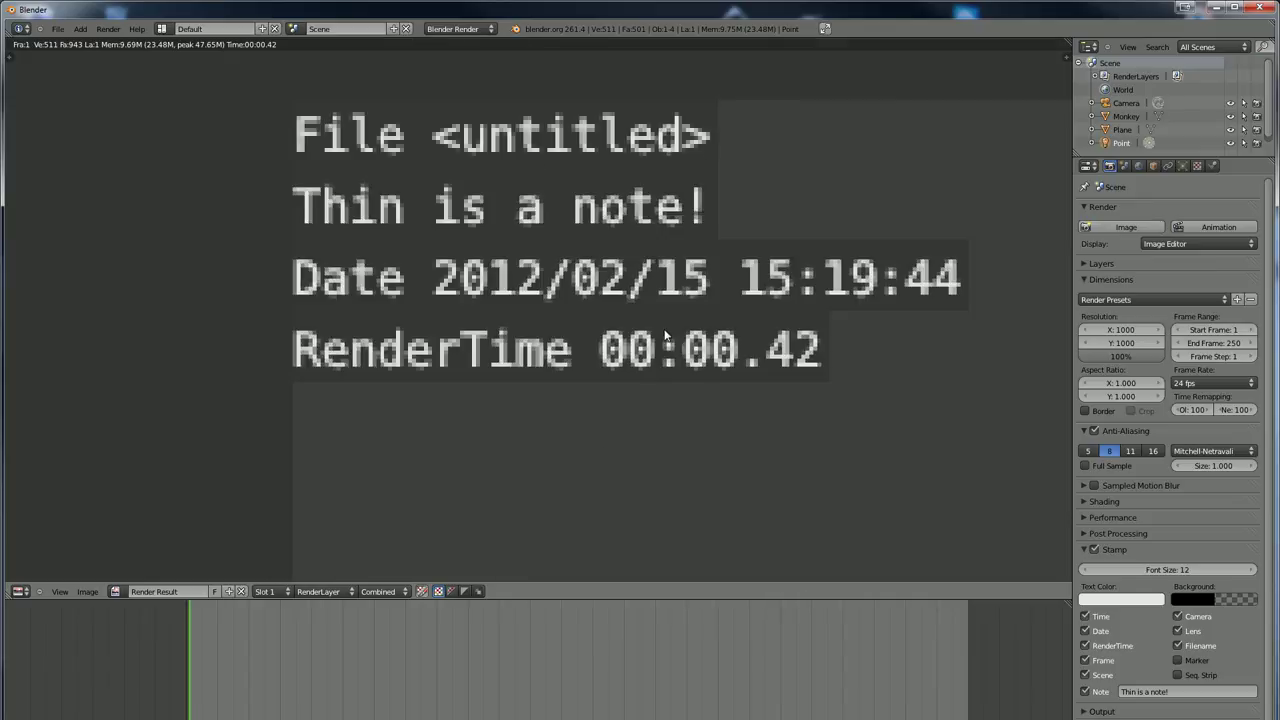
{"action": "scroll", "coordinate": [668, 321], "scroll_direction": "down", "scroll_amount": 4}
{"action": "middle_click_drag", "start_coordinate": [436, 177], "coordinate": [492, 348]}
{"action": "scroll", "coordinate": [493, 352], "scroll_direction": "up", "scroll_amount": 6}
{"action": "scroll", "coordinate": [700, 420], "scroll_direction": "down", "scroll_amount": 1}
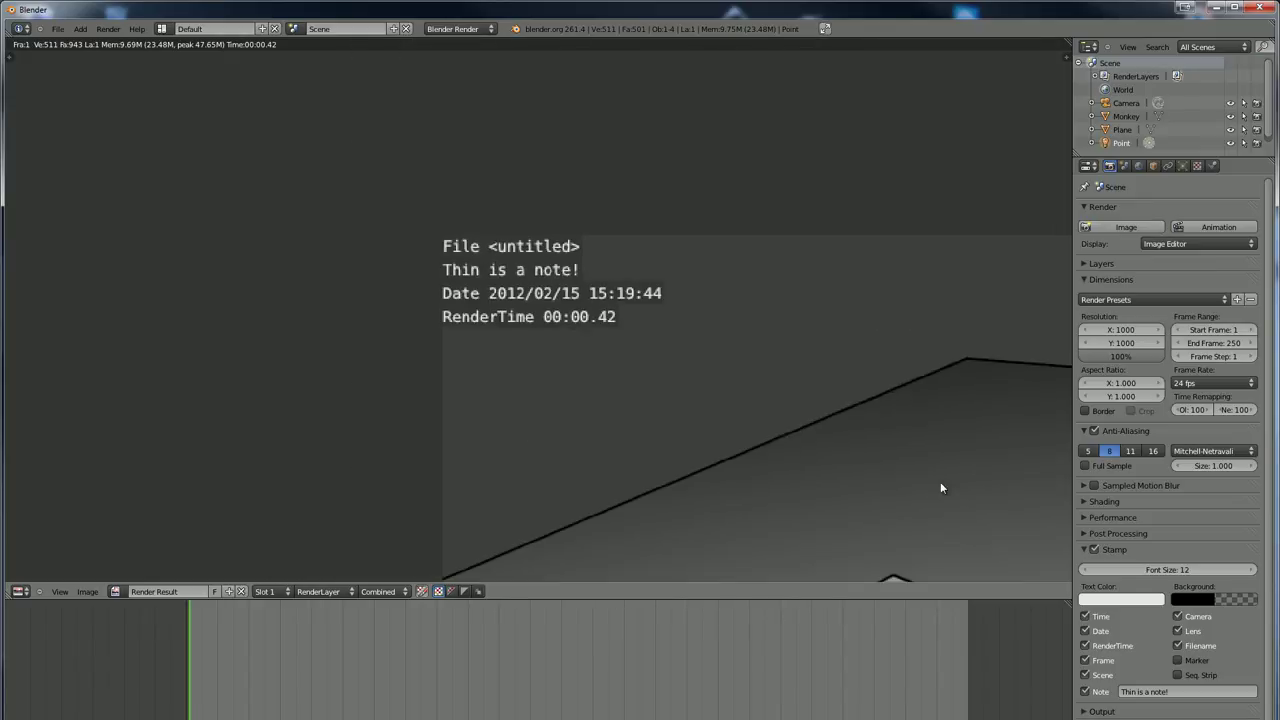
- Set the stamp's text color to red
{"action": "left_click", "coordinate": [1112, 600]}
{"action": "left_click", "coordinate": [1100, 497]}
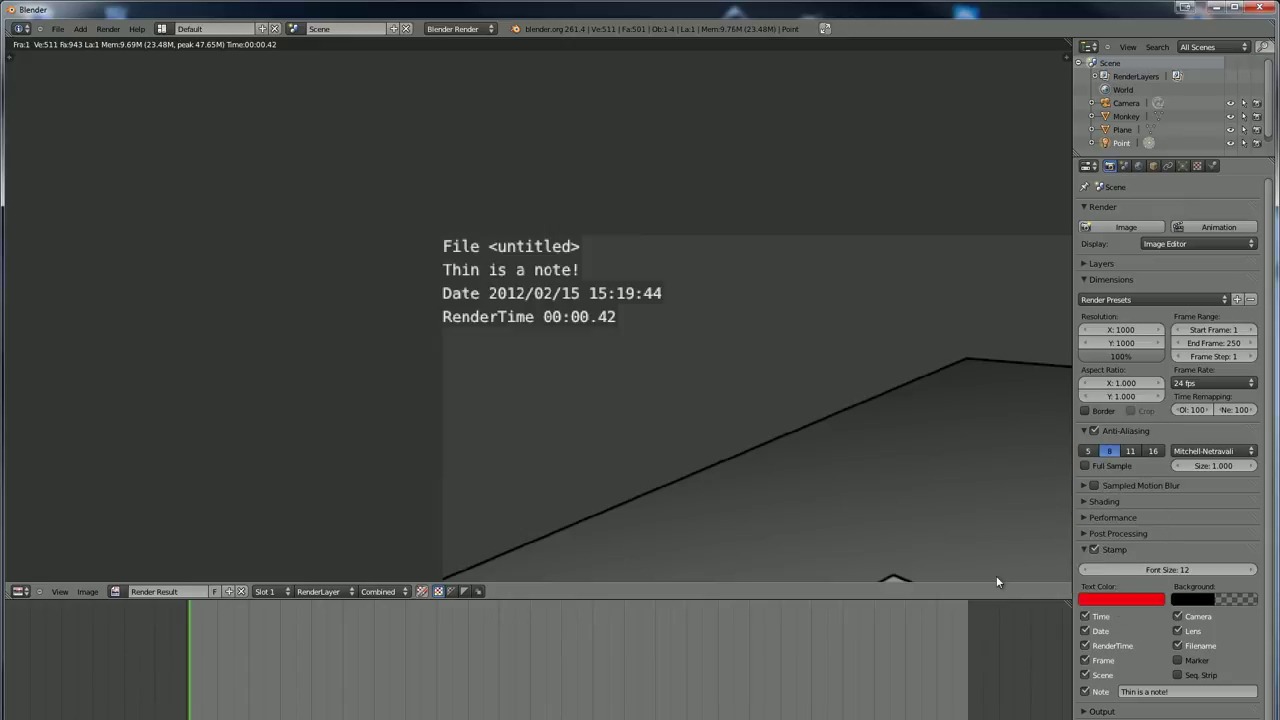
- Render the scene, set the stamp background's alpha to 1.000, and render again
{"action": "key", "text": "F12"}
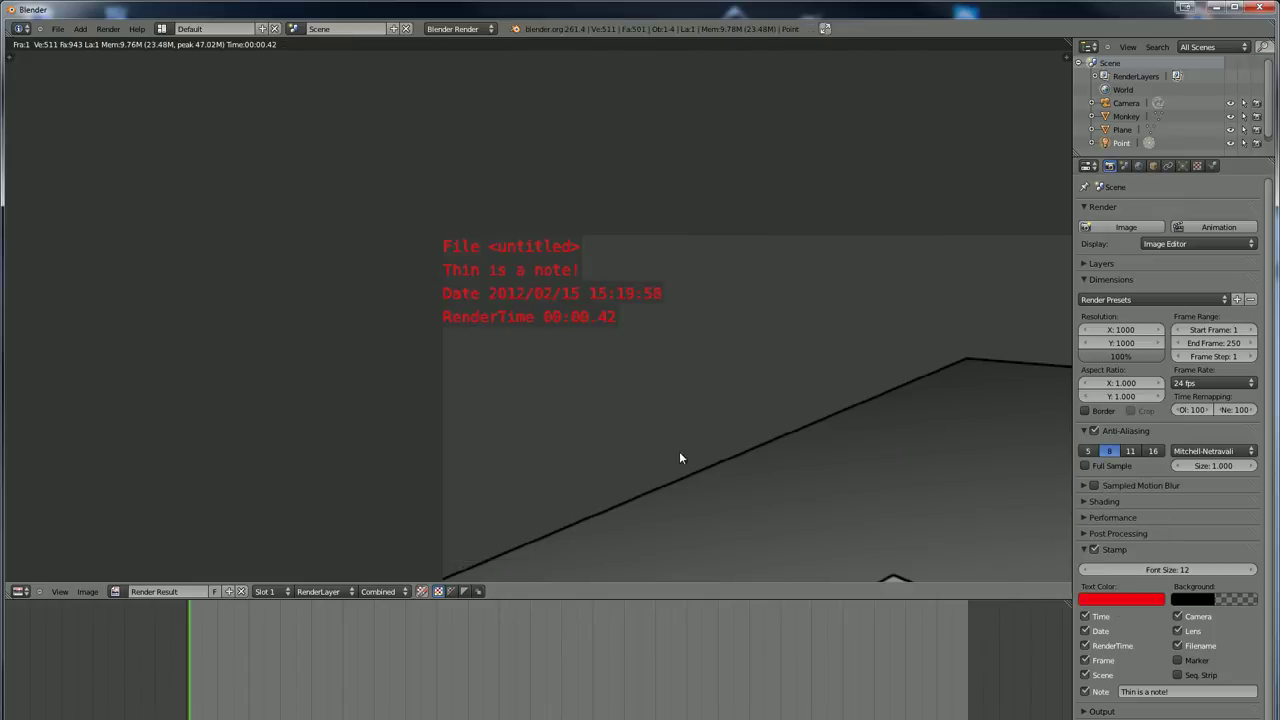
{"action": "left_click", "coordinate": [1198, 602]}
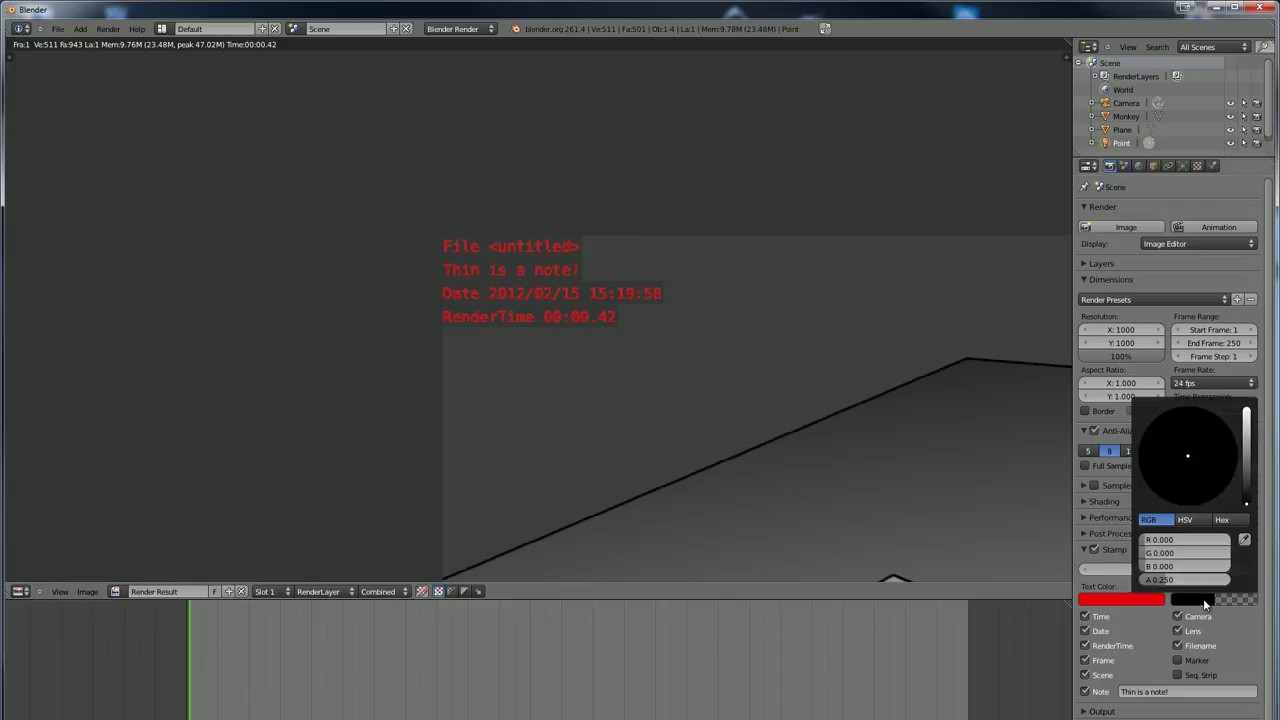
{"action": "left_click", "coordinate": [1210, 598]}
{"action": "left_click", "coordinate": [1214, 596]}
{"action": "left_click_drag", "start_coordinate": [1165, 580], "coordinate": [1228, 580]}
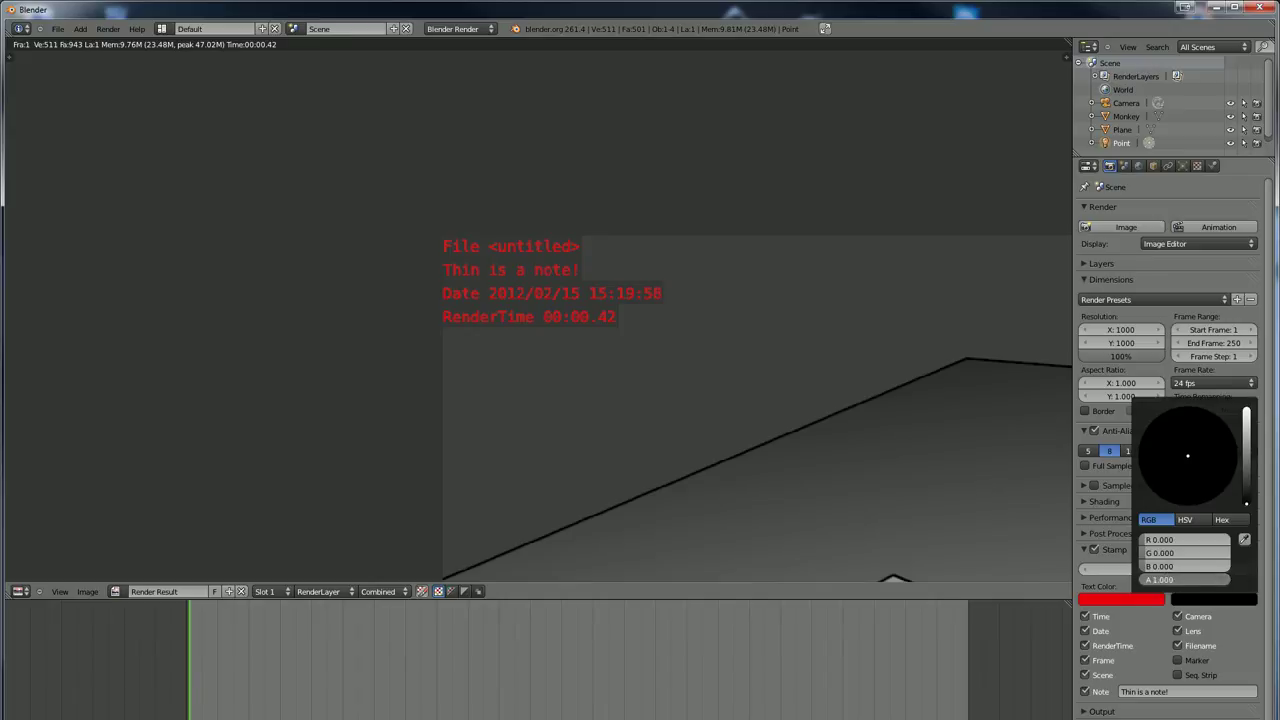
{"action": "left_click", "coordinate": [108, 28]}
{"action": "left_click", "coordinate": [124, 52]}
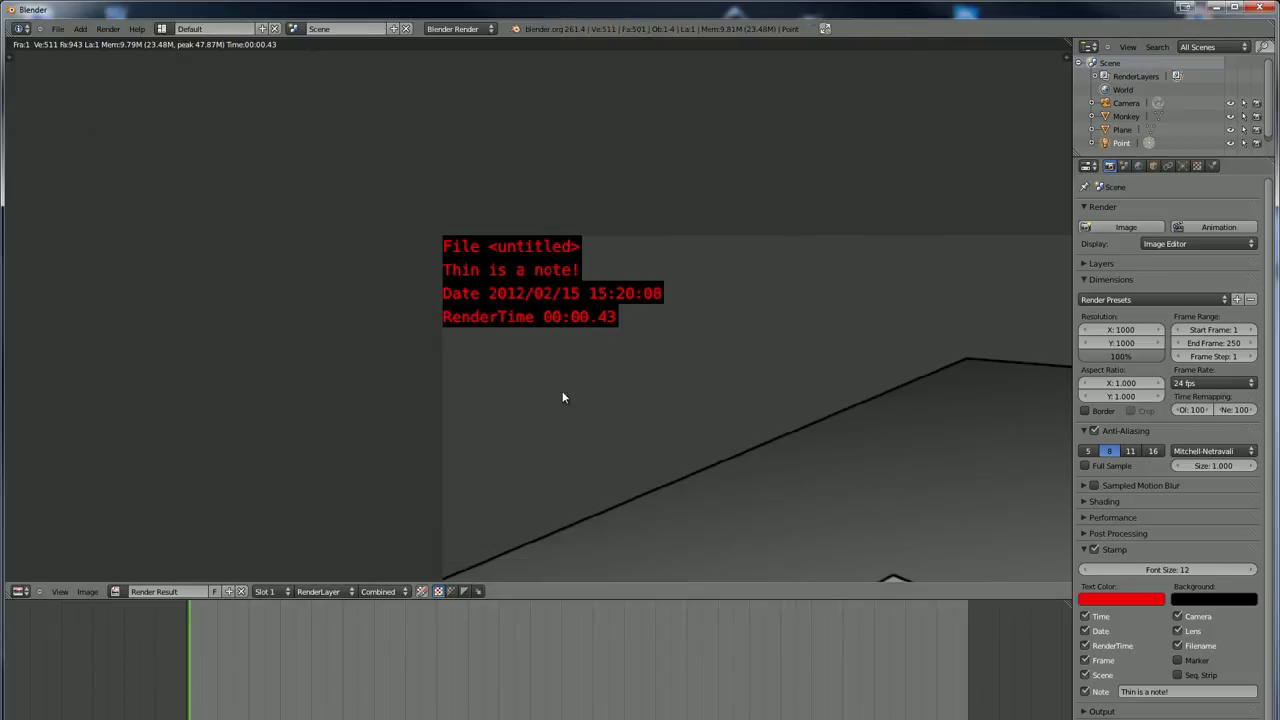
- Set the stamp's background color to light blue and render the scene
{"action": "left_click", "coordinate": [1224, 600]}
{"action": "left_click_drag", "start_coordinate": [1252, 470], "coordinate": [1247, 410]}
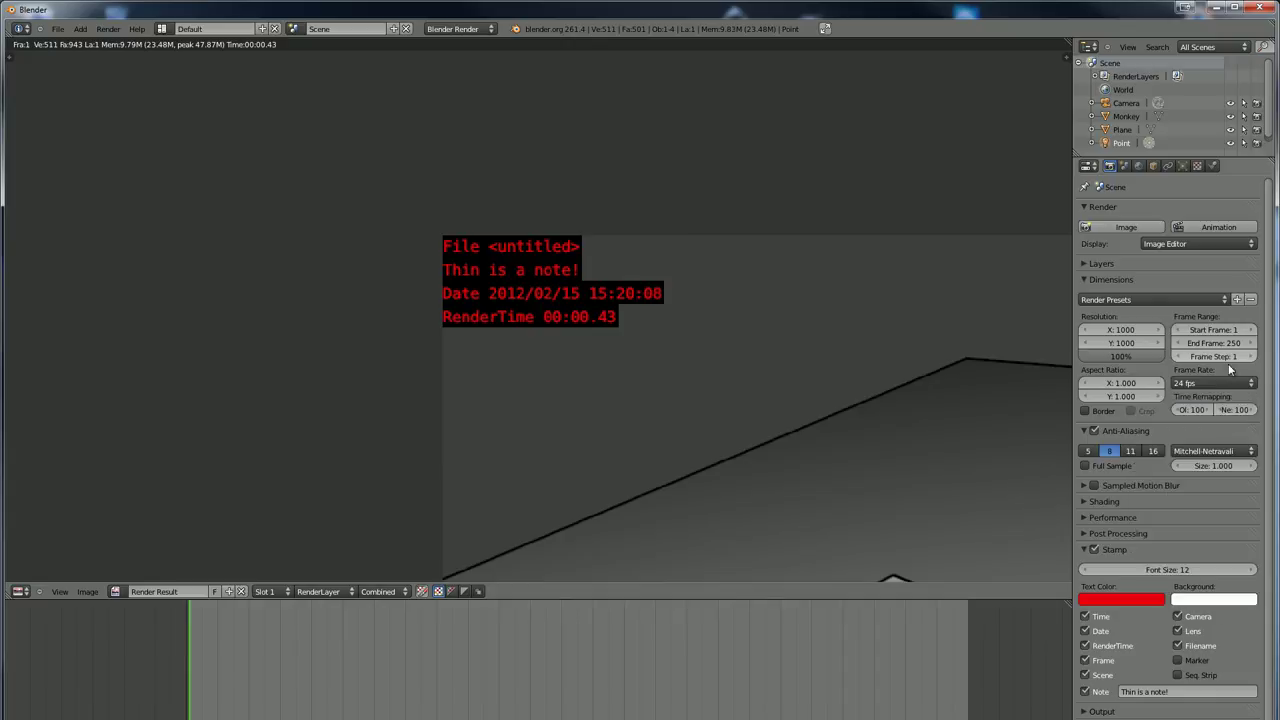
{"action": "left_click", "coordinate": [1218, 600]}
{"action": "left_click", "coordinate": [1208, 417]}
{"action": "key", "text": "F12"}
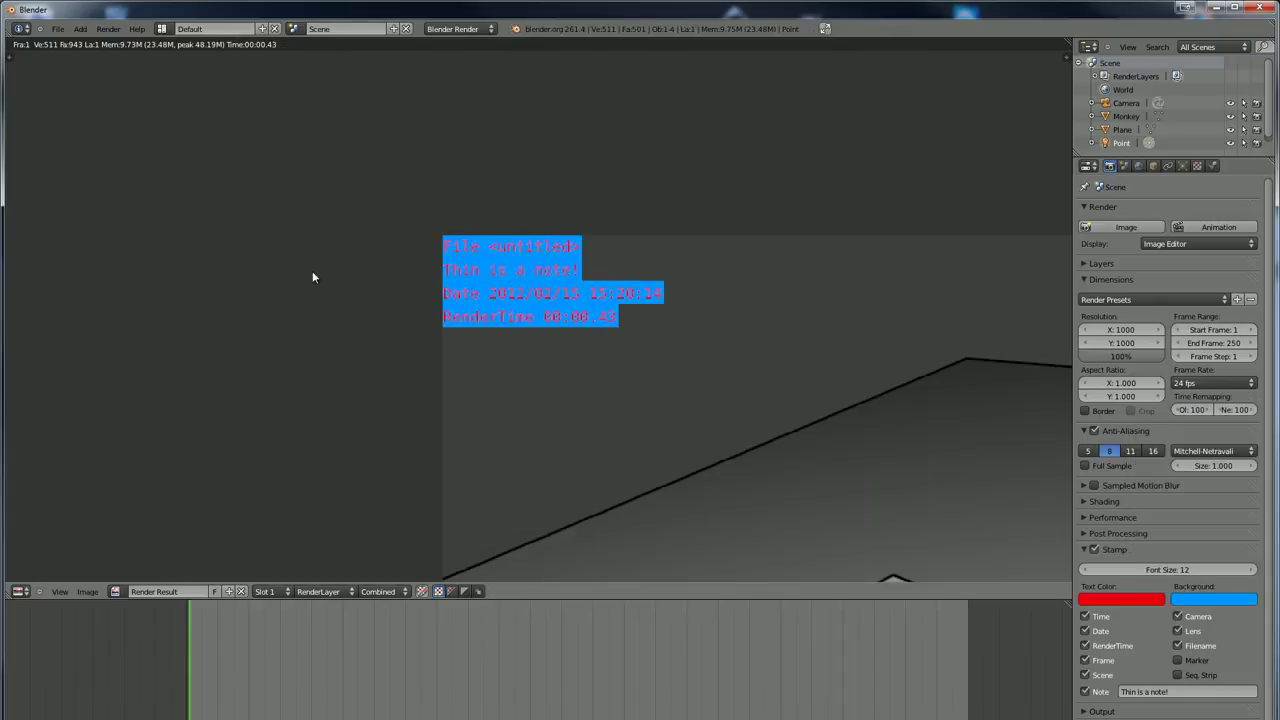
- Examine the stamped information along the upper and lower edges of the rendered image
{"action": "scroll", "coordinate": [314, 277], "scroll_direction": "down", "scroll_amount": 5}
{"action": "scroll", "coordinate": [518, 398], "scroll_direction": "up", "scroll_amount": 7}
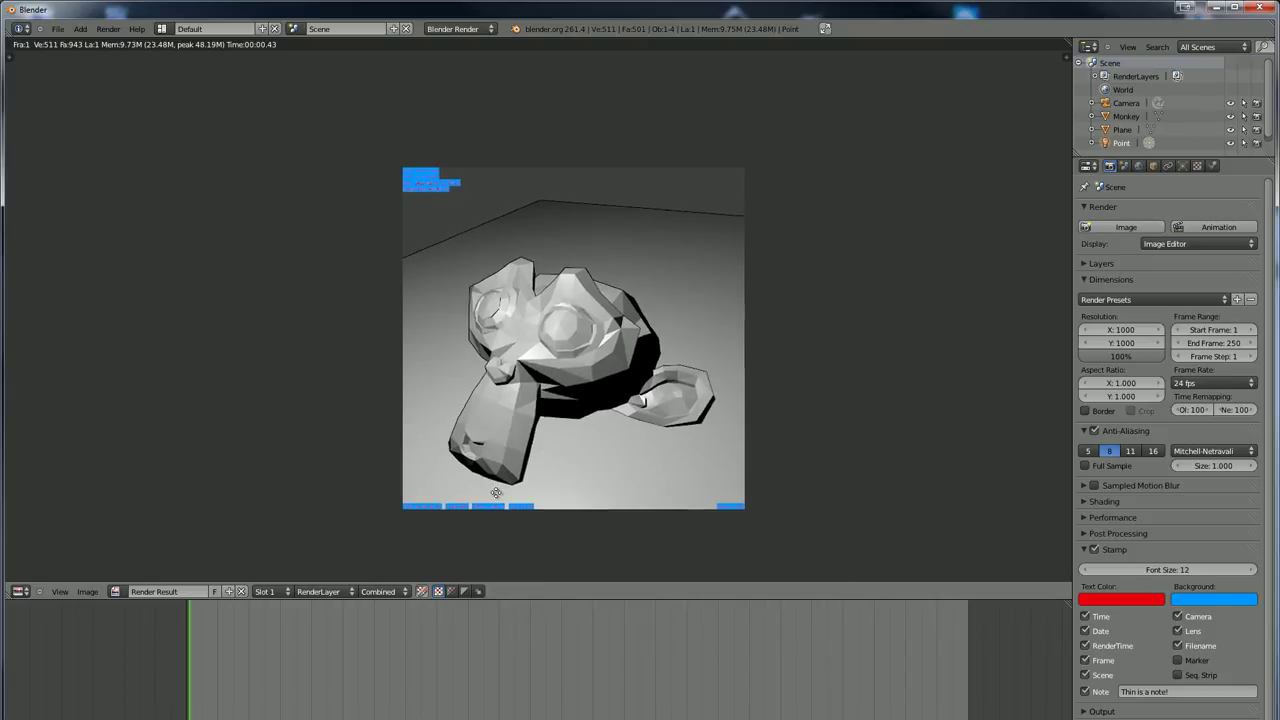
{"action": "scroll", "coordinate": [598, 207], "scroll_direction": "down", "scroll_amount": 3}
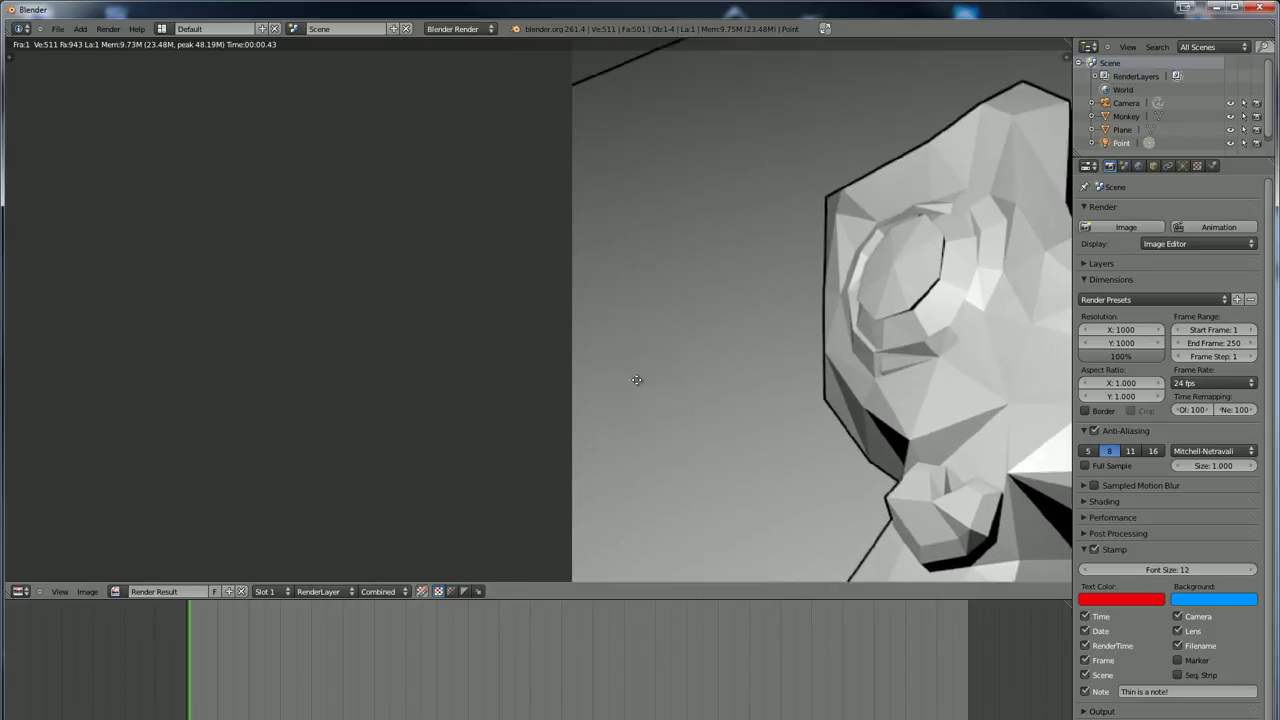
{"action": "scroll", "coordinate": [608, 309], "scroll_direction": "up", "scroll_amount": 4}
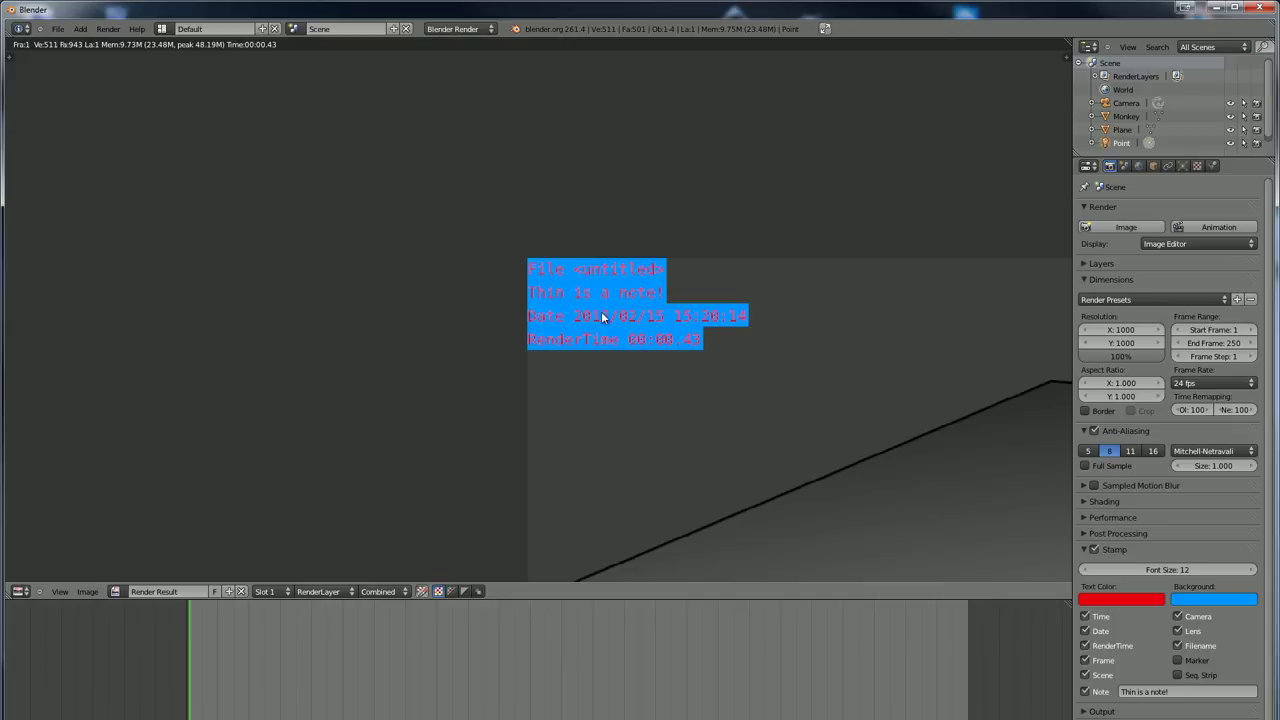
{"action": "scroll", "coordinate": [640, 367], "scroll_direction": "down", "scroll_amount": 4}
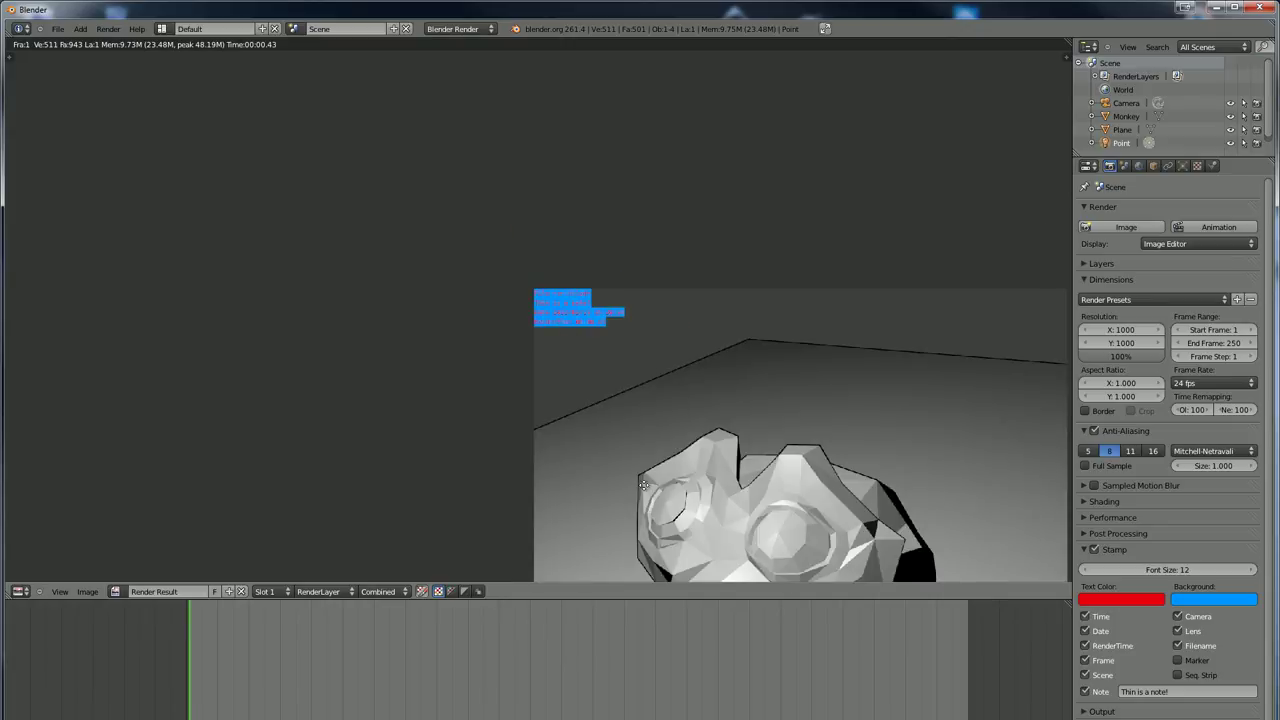
{"action": "scroll", "coordinate": [634, 400], "scroll_direction": "down", "scroll_amount": 4}
{"action": "scroll", "coordinate": [553, 328], "scroll_direction": "up", "scroll_amount": 8}
{"action": "scroll", "coordinate": [595, 346], "scroll_direction": "up", "scroll_amount": 1}
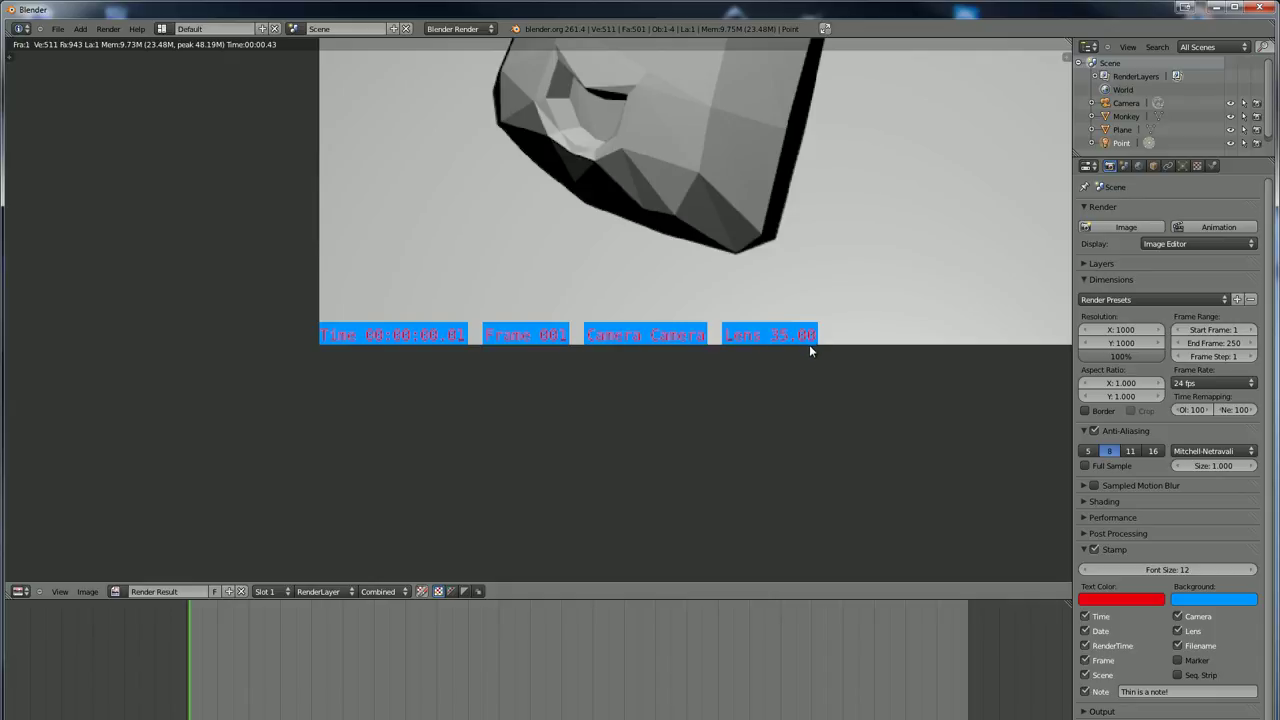
{"action": "scroll", "coordinate": [820, 365], "scroll_direction": "down", "scroll_amount": 3}
{"action": "middle_click_drag", "start_coordinate": [834, 383], "coordinate": [514, 398]}
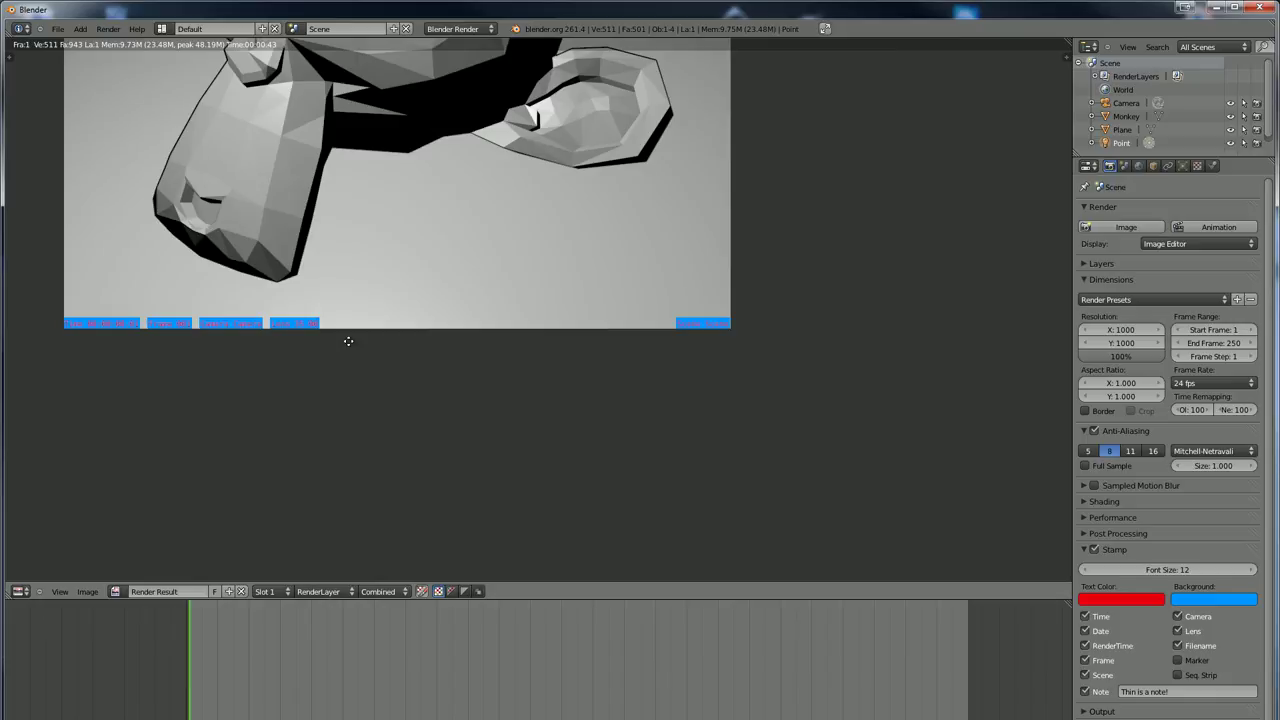
{"action": "middle_click_drag", "start_coordinate": [348, 341], "coordinate": [443, 389]}
- Close the render result, disable Stamp, and collapse its settings
{"action": "key", "text": "Escape"}
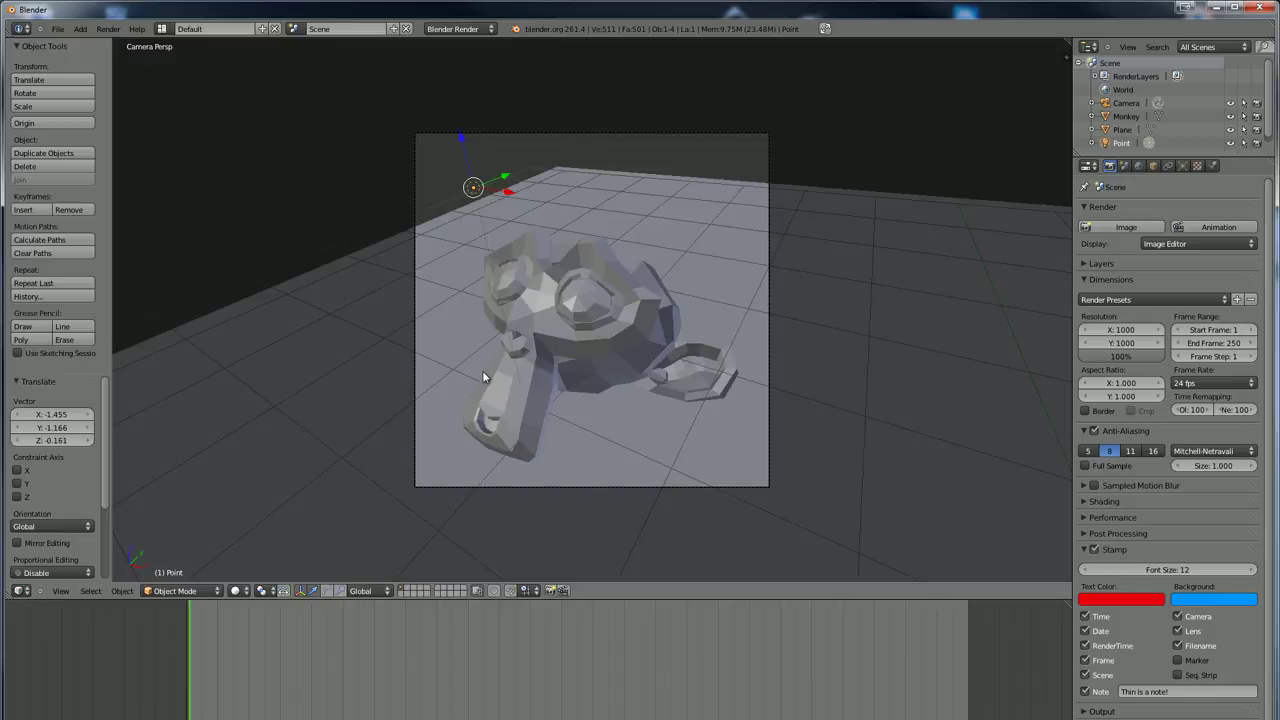
{"action": "scroll", "coordinate": [510, 384], "scroll_direction": "down", "scroll_amount": 4}
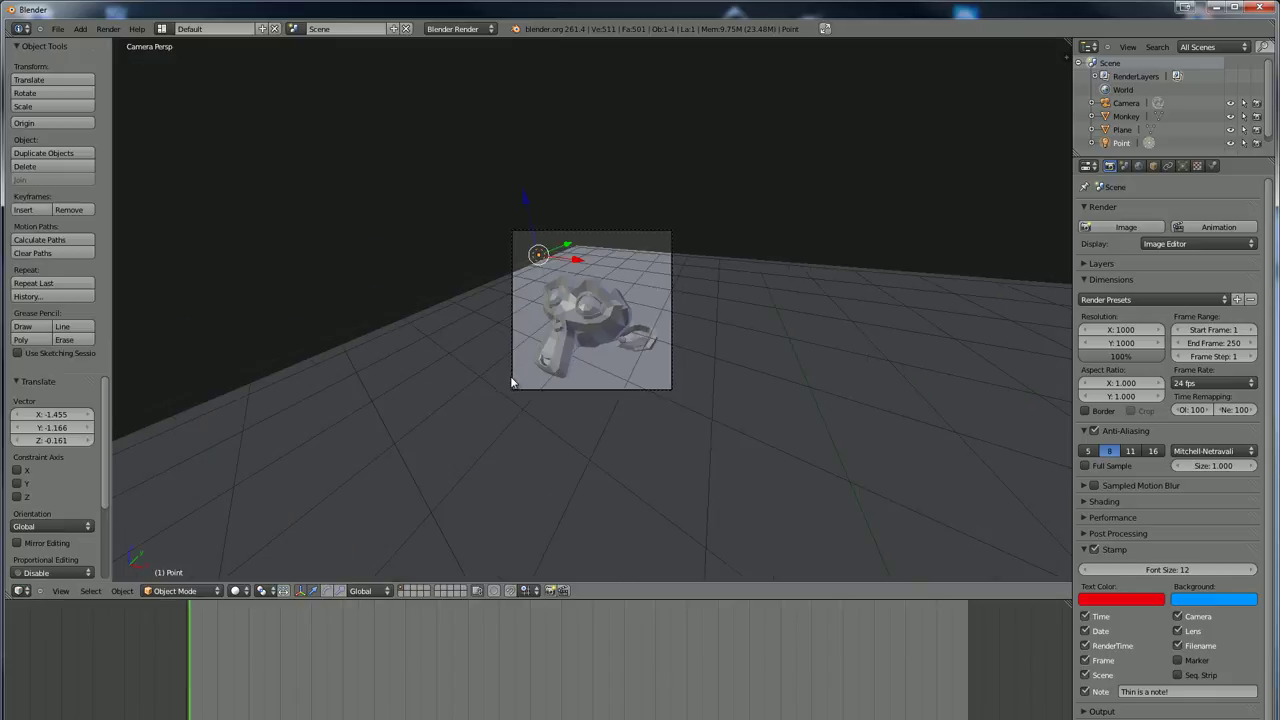
{"action": "left_click", "coordinate": [1093, 550]}
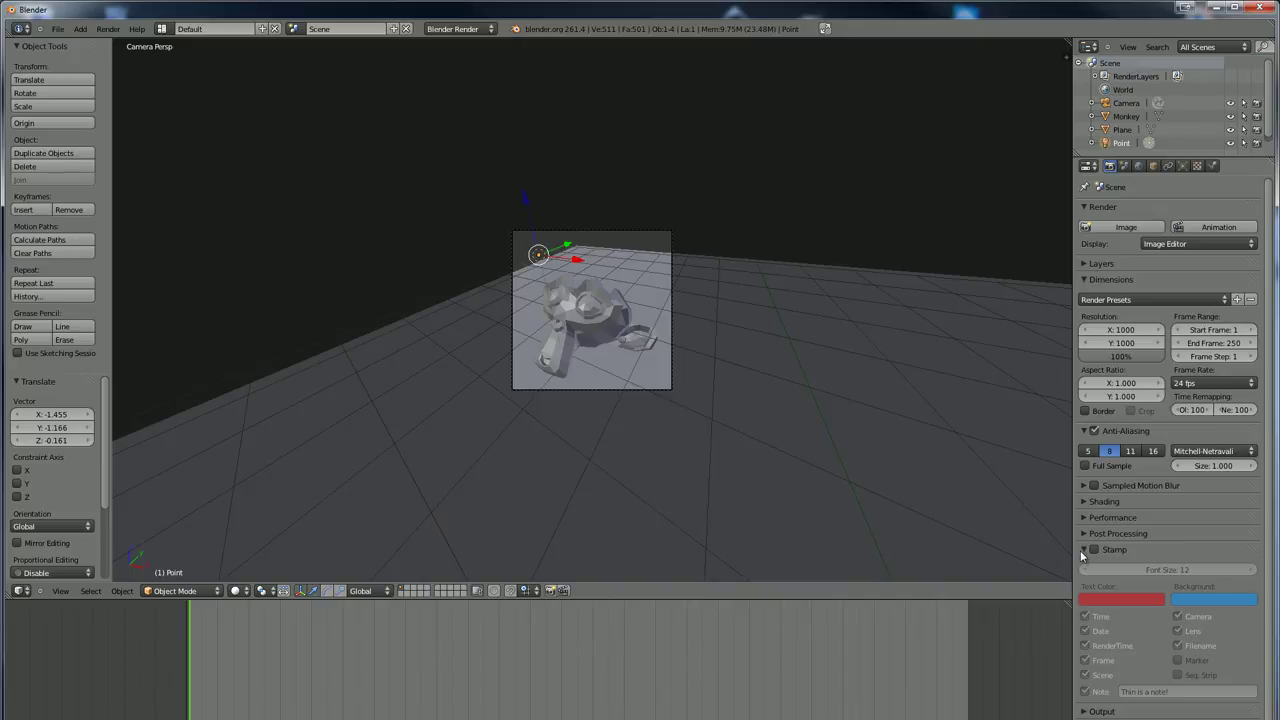
{"action": "left_click", "coordinate": [1083, 550]}
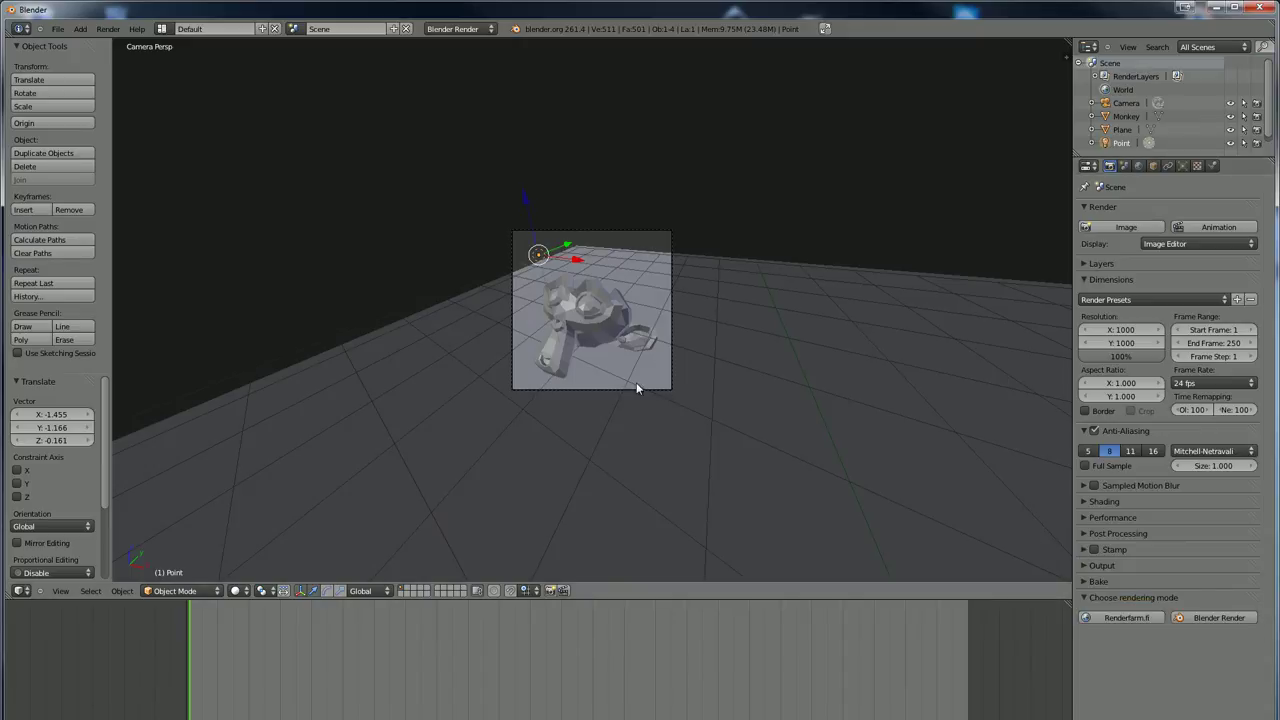
{"action": "middle_click_drag", "start_coordinate": [636, 383], "coordinate": [622, 349], "text": "shift"}
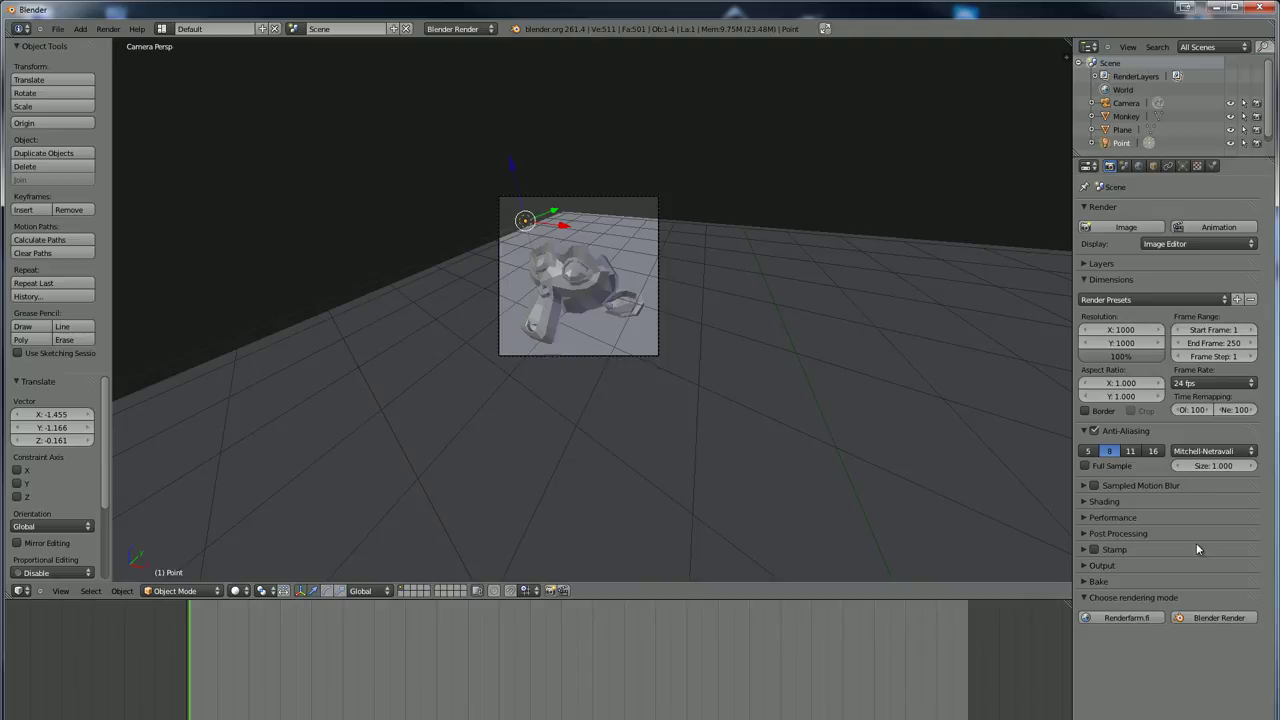
- Expand the Output settings and collapse the Anti-Aliasing, Dimensions and Render settings
{"action": "left_click", "coordinate": [1100, 565]}
{"action": "middle_click_drag", "start_coordinate": [748, 458], "coordinate": [571, 407], "text": "shift"}
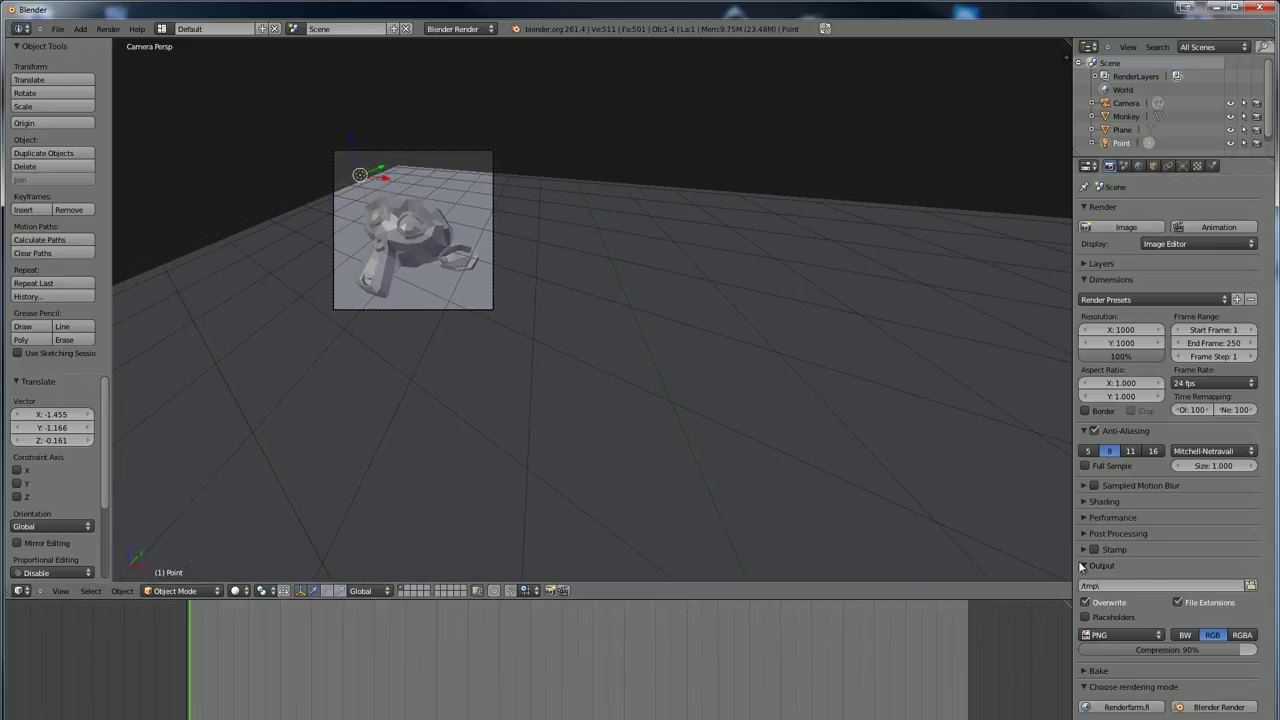
{"action": "left_click", "coordinate": [1080, 430]}
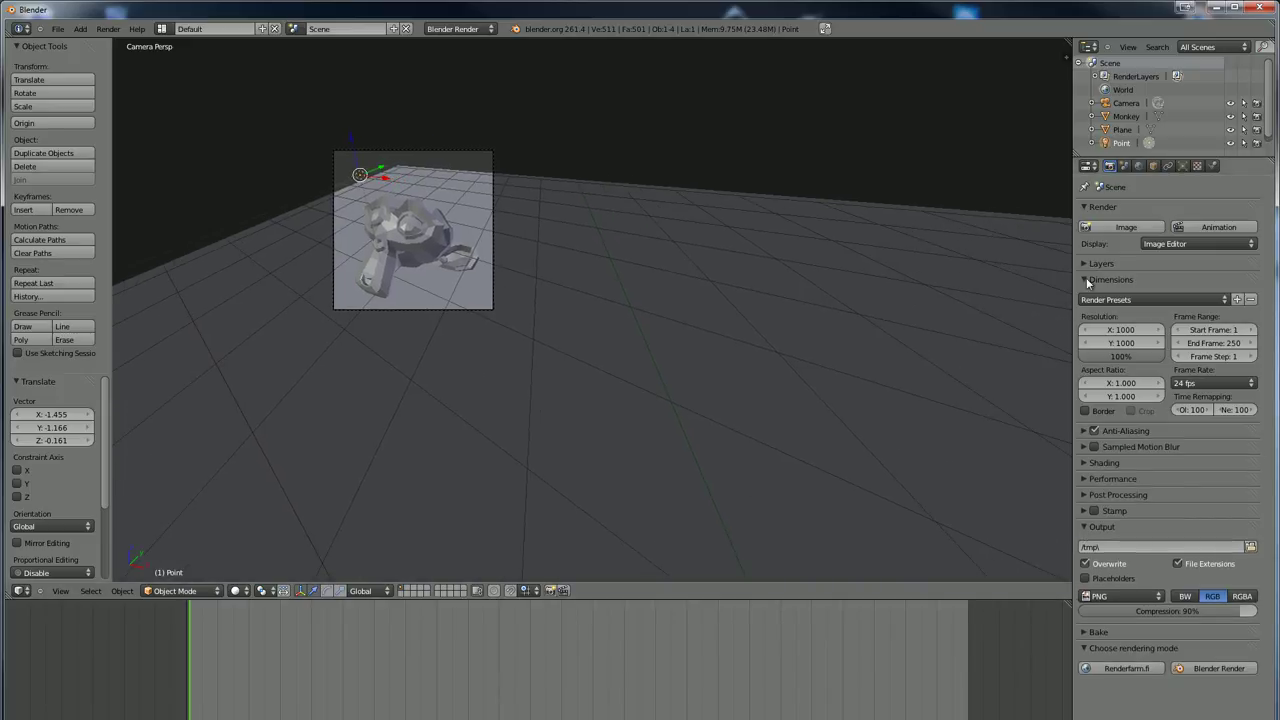
{"action": "left_click", "coordinate": [1085, 279]}
{"action": "left_click", "coordinate": [1086, 207]}
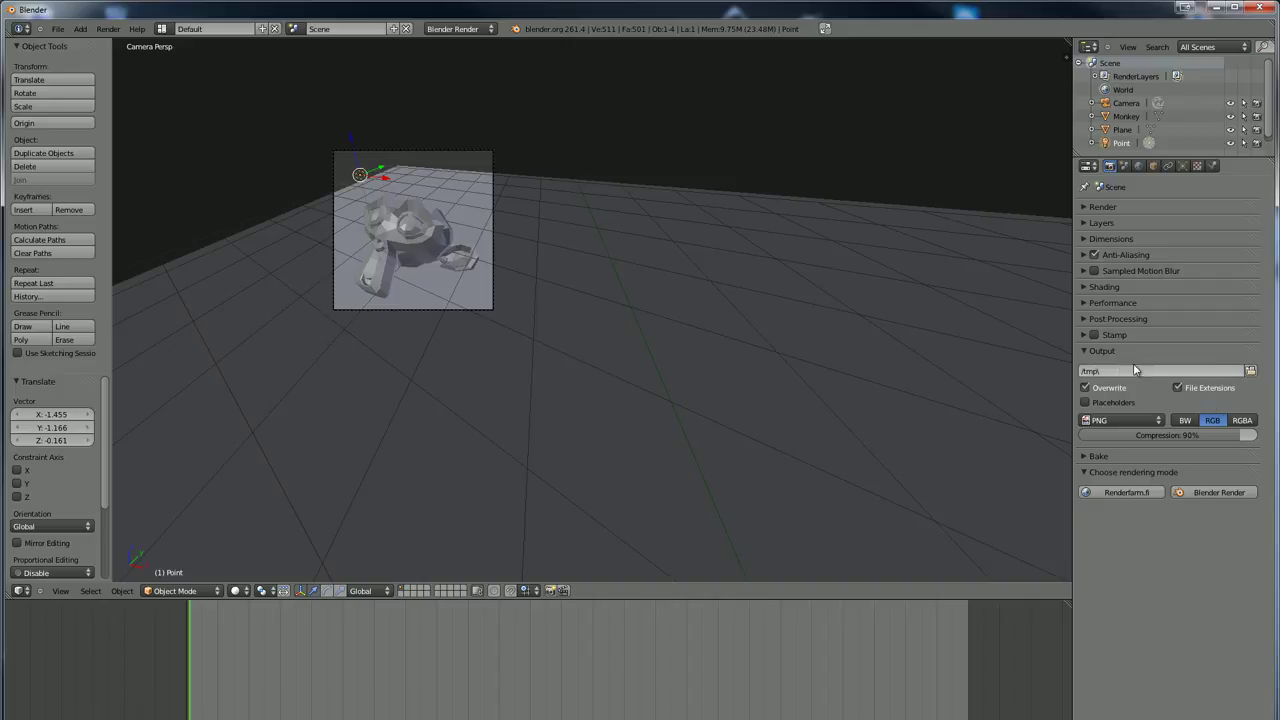
- Set the render output path to the tutorial_test folder on the Desktop
{"action": "left_click", "coordinate": [1250, 371]}
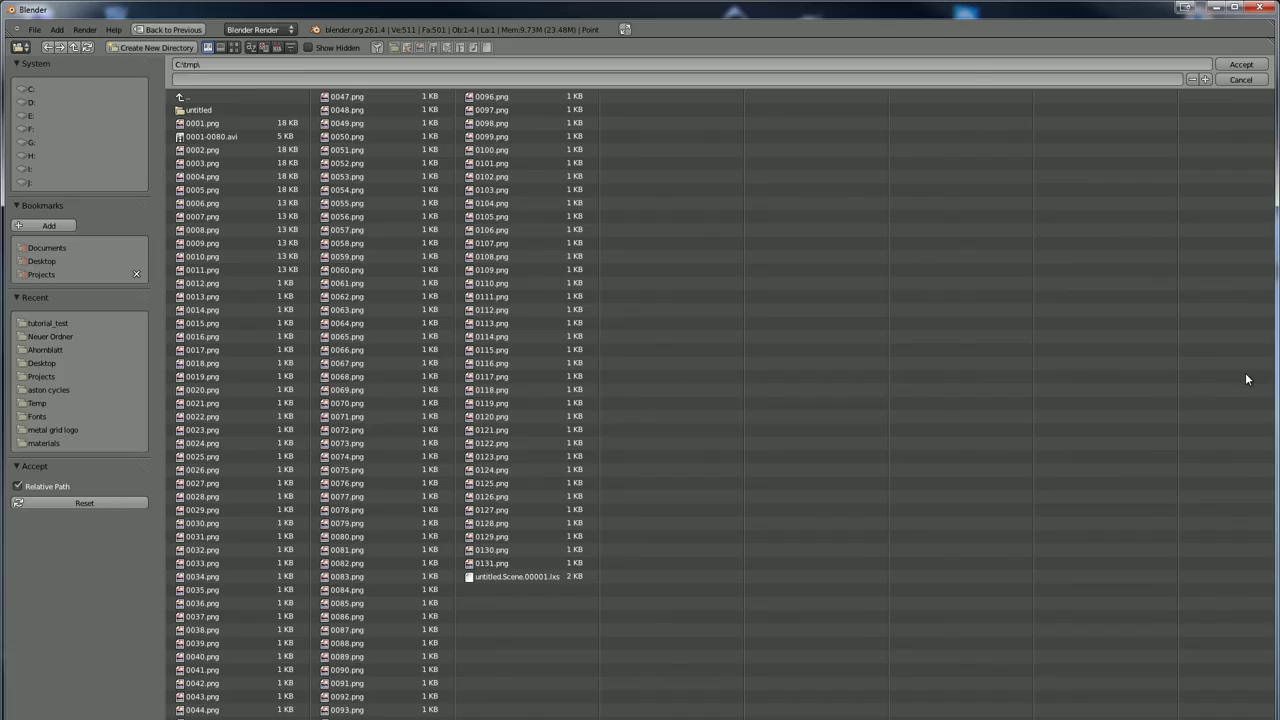
{"action": "left_click", "coordinate": [46, 261]}
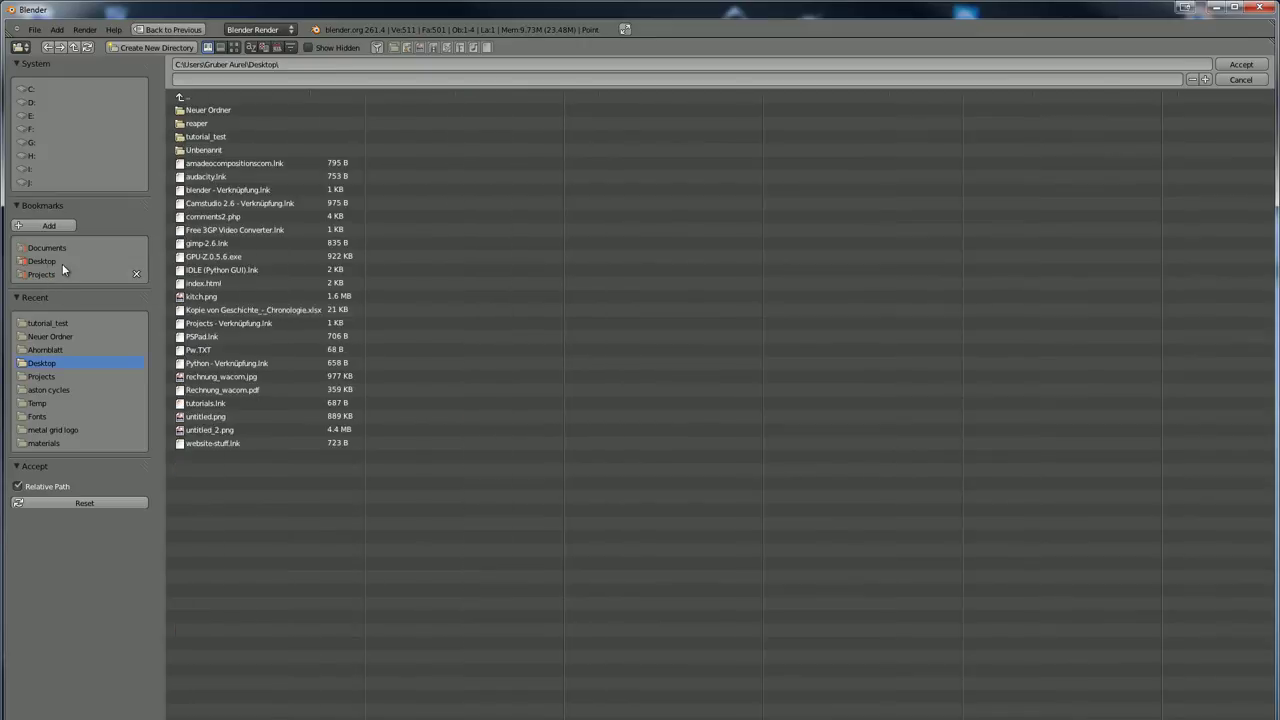
{"action": "left_click", "coordinate": [218, 138]}
{"action": "left_click", "coordinate": [1245, 65]}
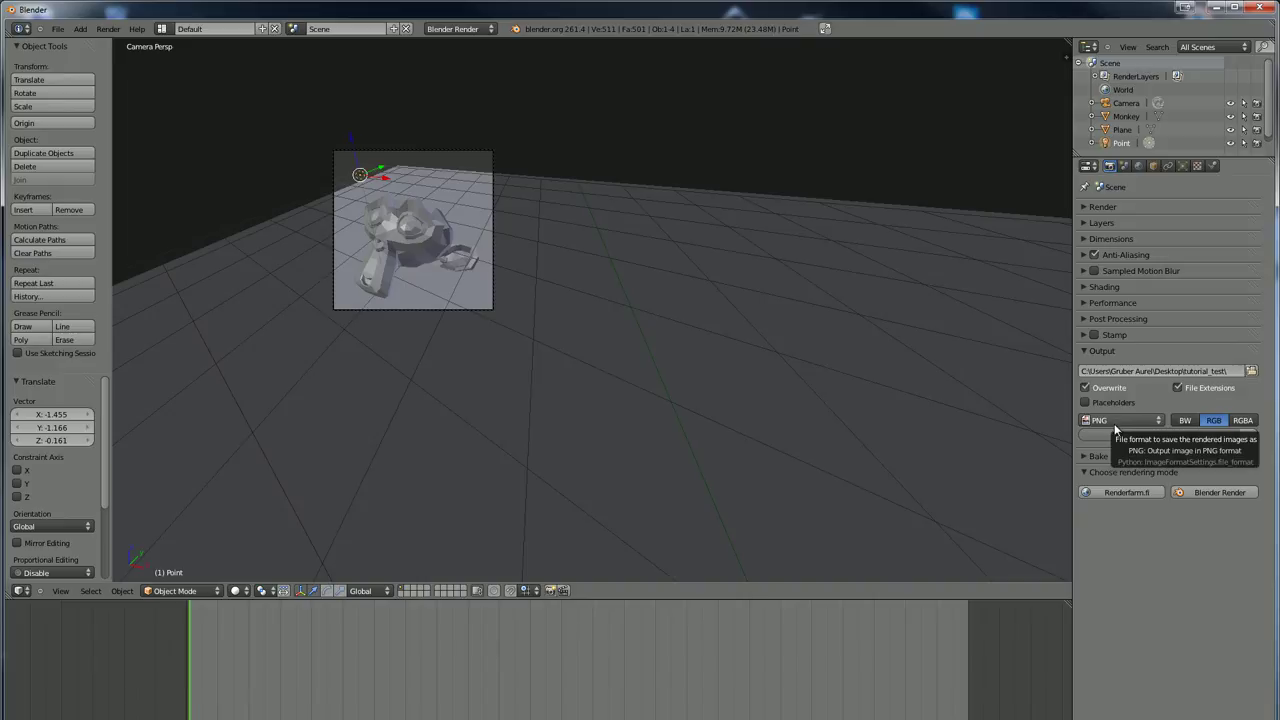
- Review the image and movie file formats available for the render output
{"action": "left_click", "coordinate": [1116, 420]}
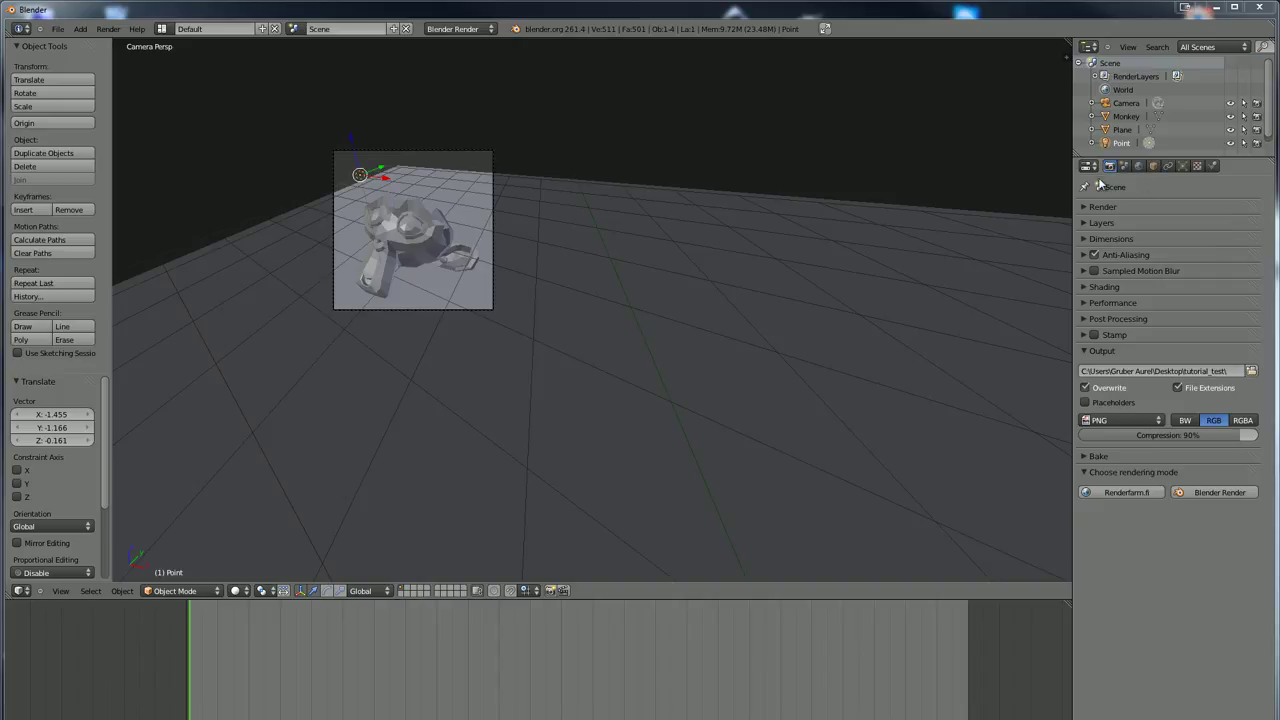
{"action": "left_click", "coordinate": [1155, 422]}
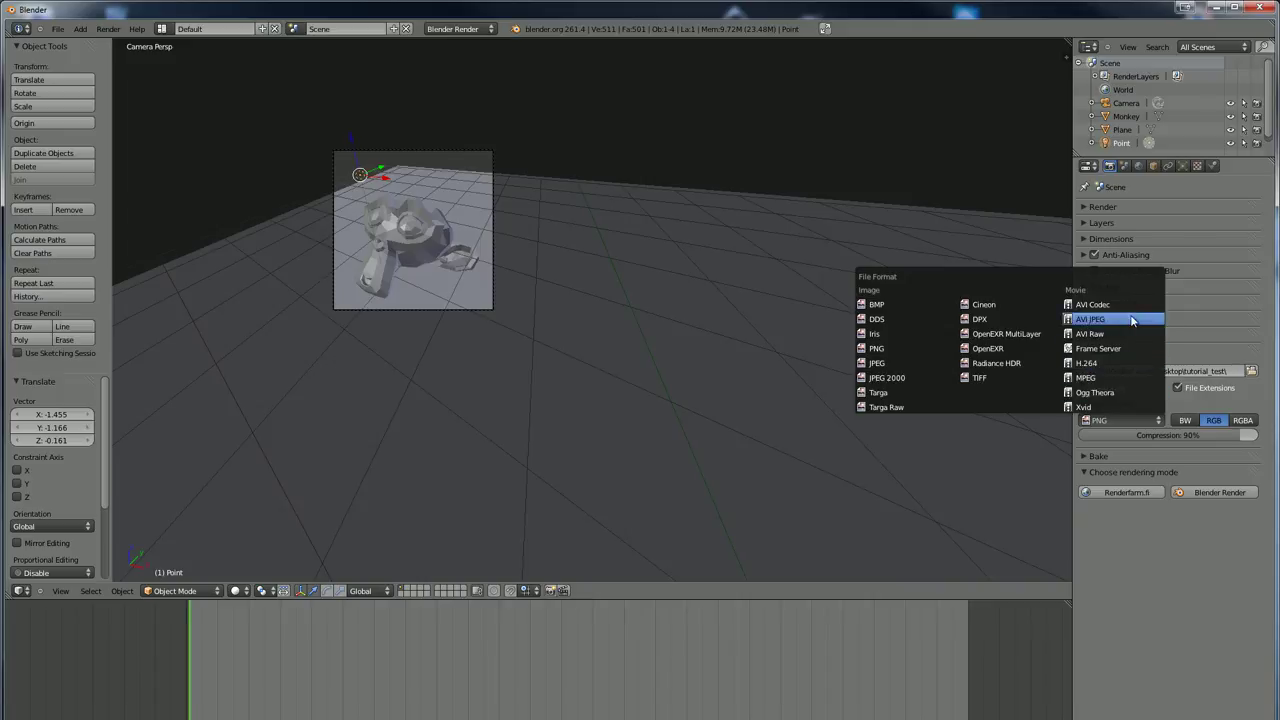
{"action": "left_click", "coordinate": [1085, 422]}
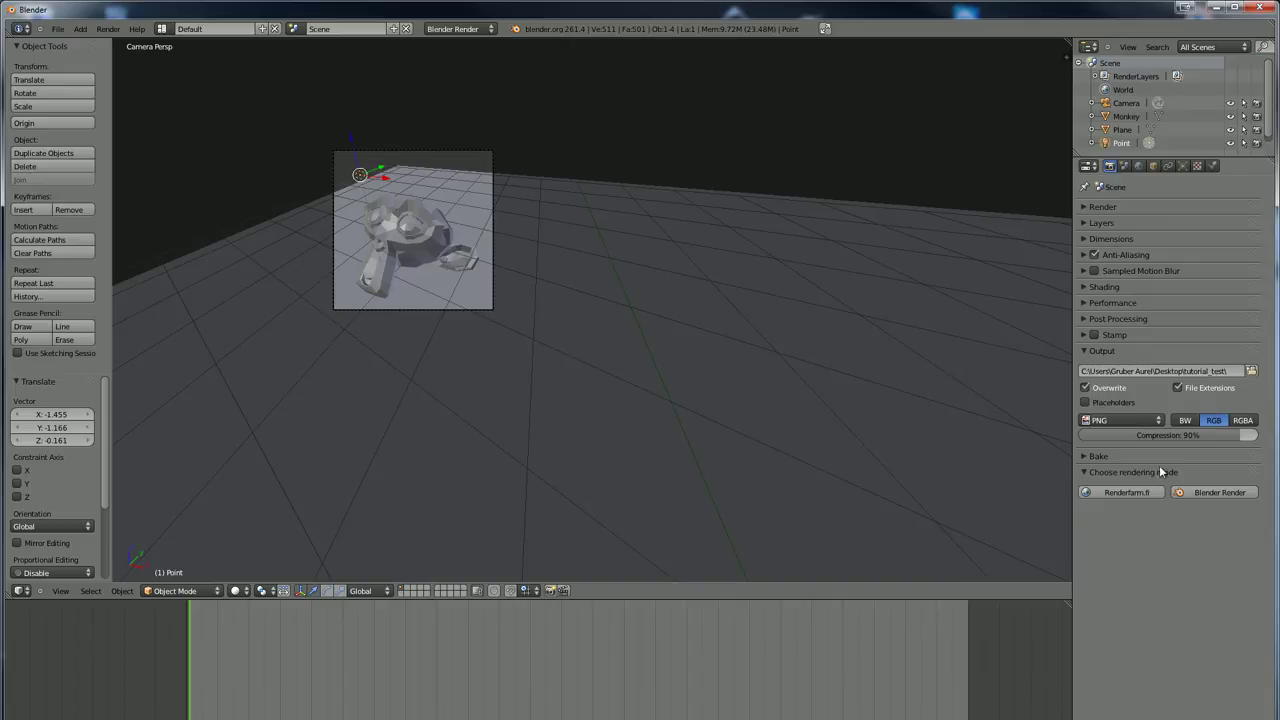
- Try the BW and RGB color modes for the PNG output and choose RGBA
{"action": "left_click", "coordinate": [1185, 420]}
{"action": "left_click", "coordinate": [1214, 421]}
{"action": "left_click", "coordinate": [1251, 422]}
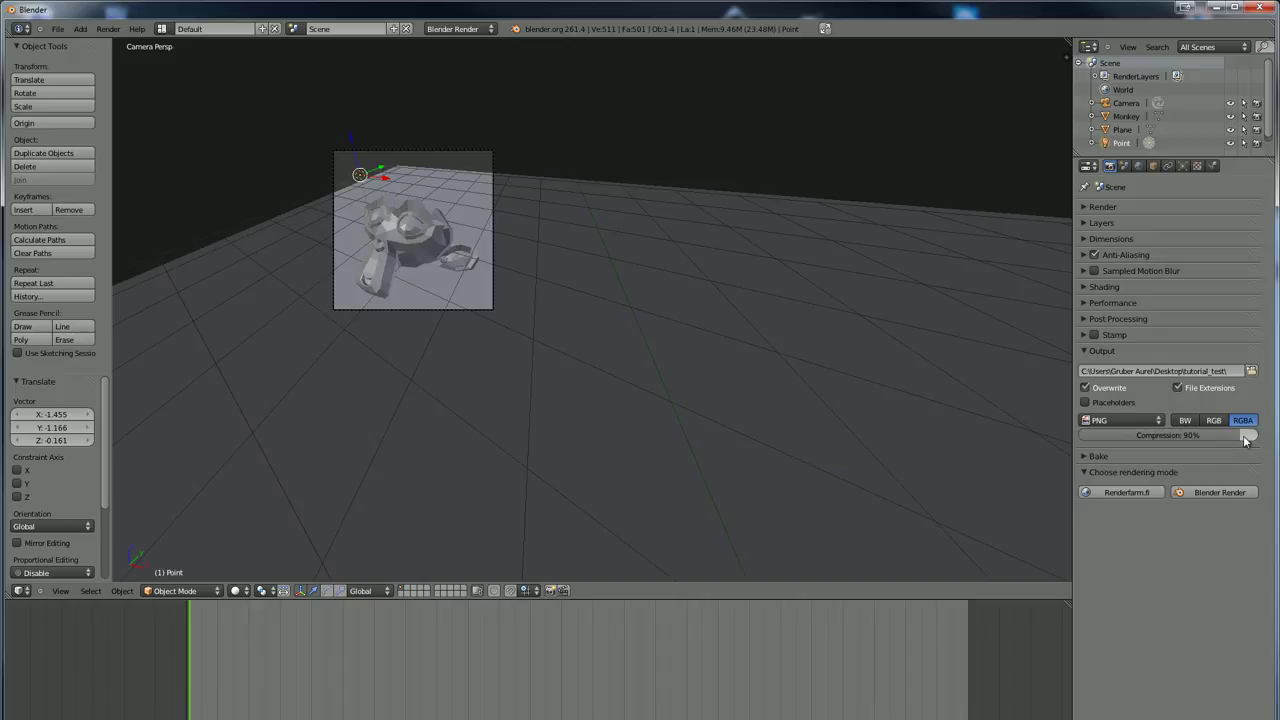
{"action": "left_click", "coordinate": [1120, 421]}
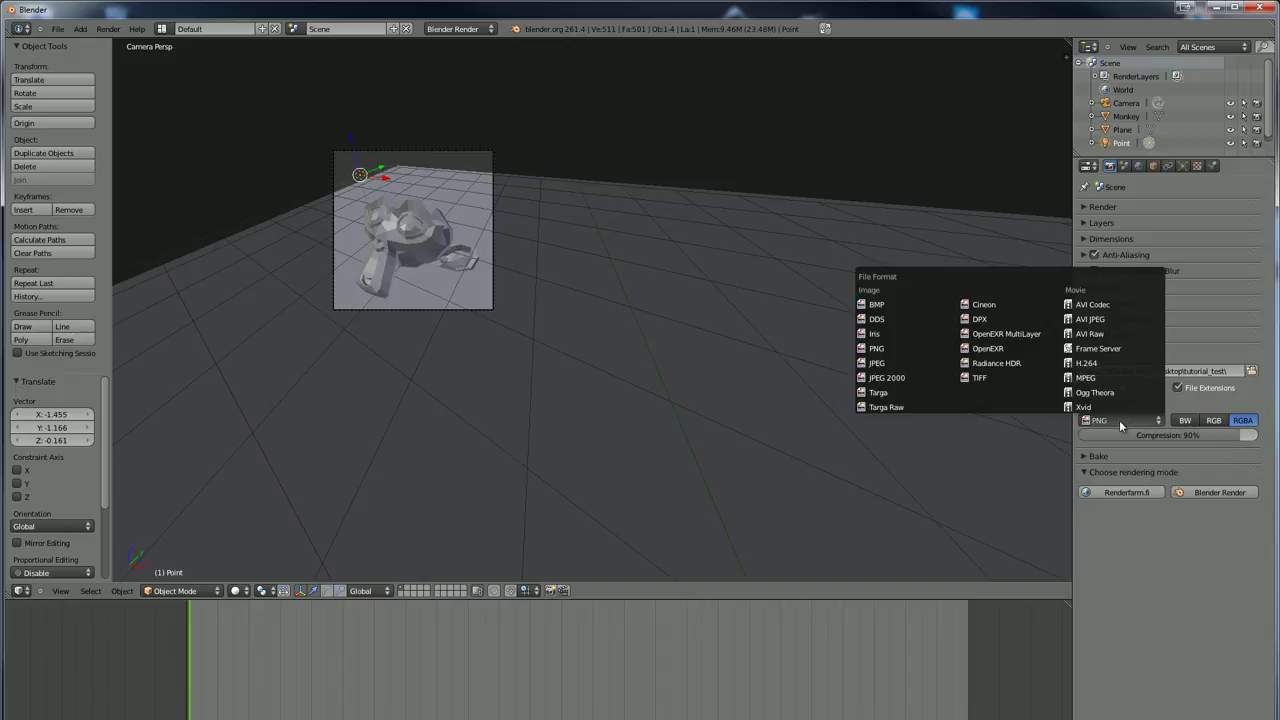
{"action": "left_click", "coordinate": [1246, 460]}
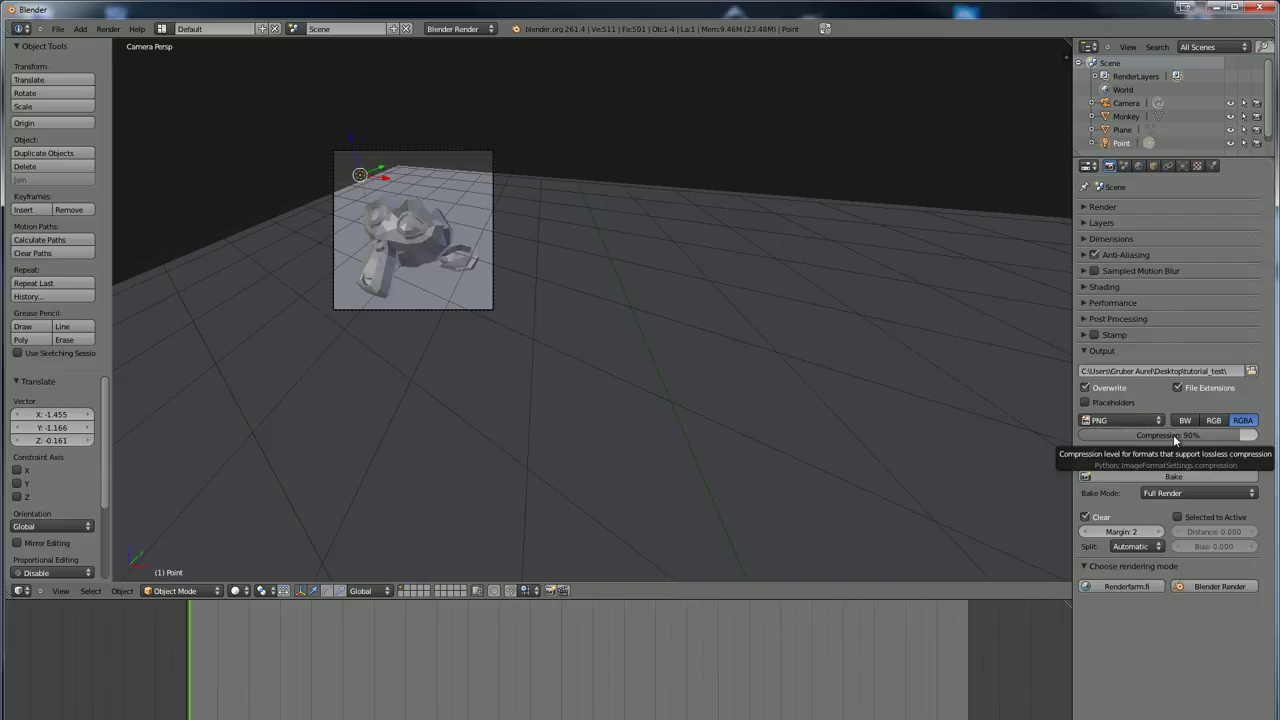
{"action": "left_click", "coordinate": [1095, 457]}
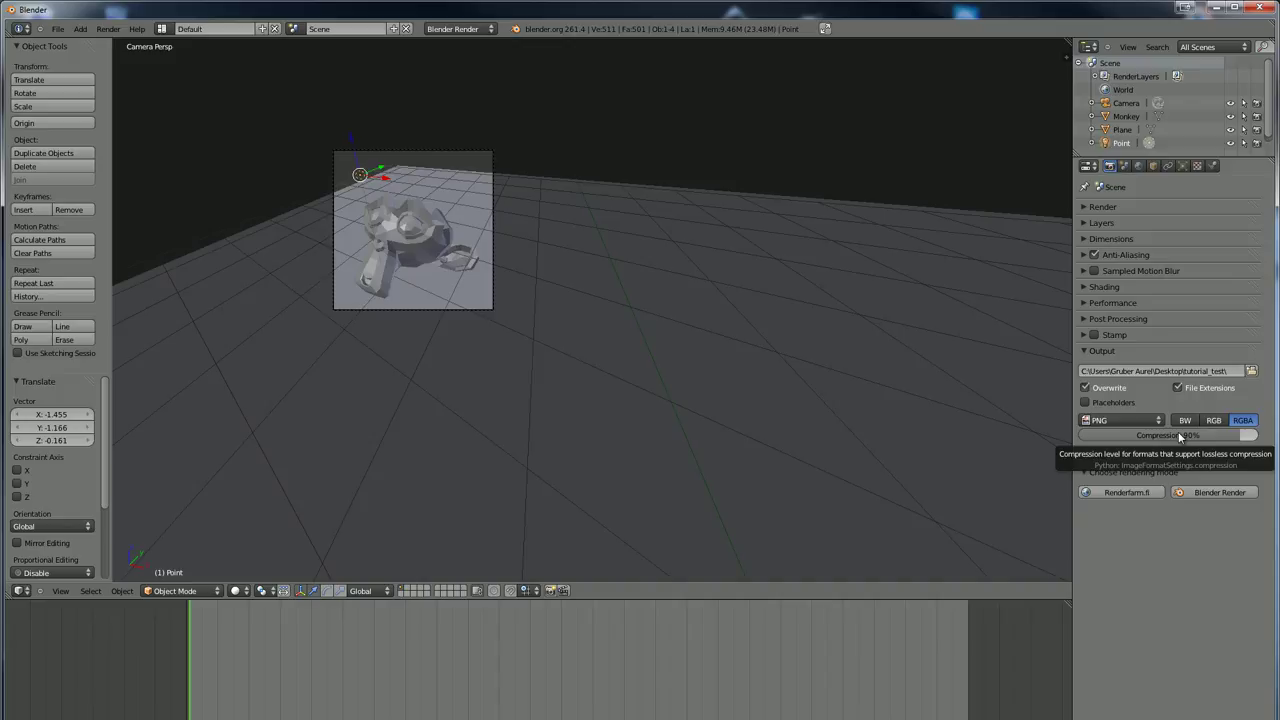
{"action": "scroll", "coordinate": [1167, 441], "scroll_direction": "up", "scroll_amount": 1, "text": "ctrl"}
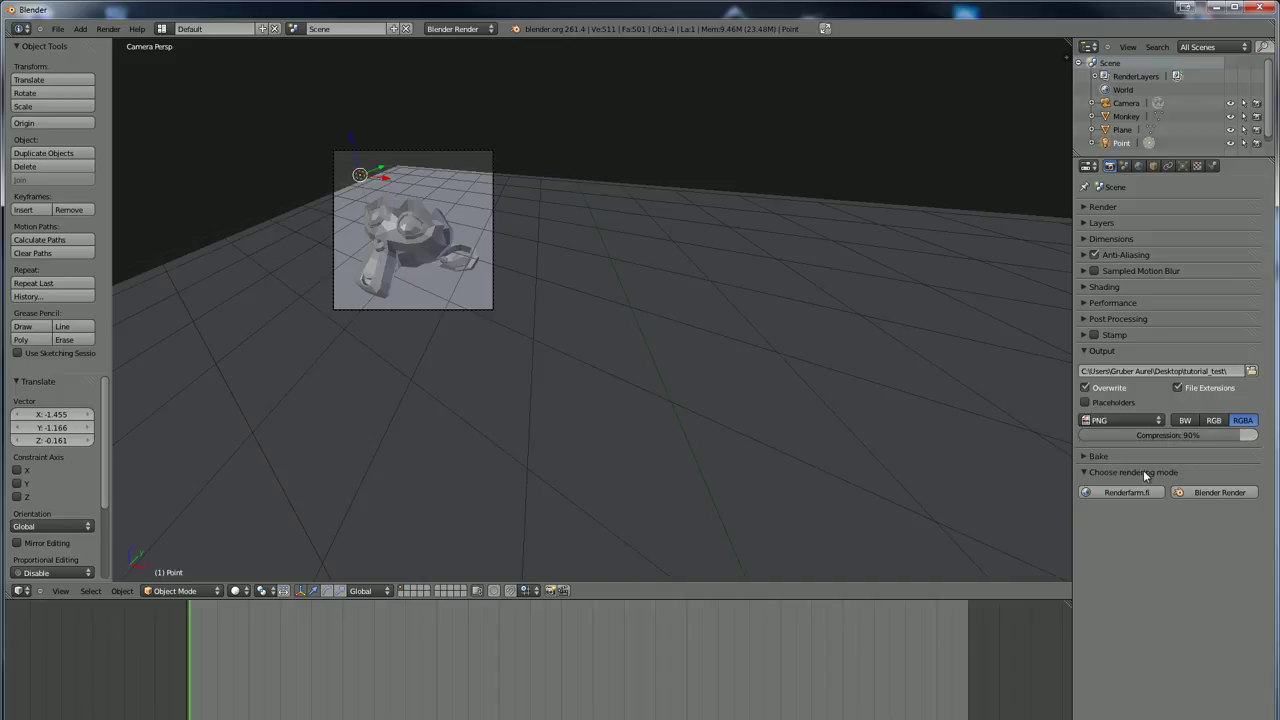
- Expand the Bake settings and collapse the Output settings
{"action": "left_click", "coordinate": [1085, 457]}
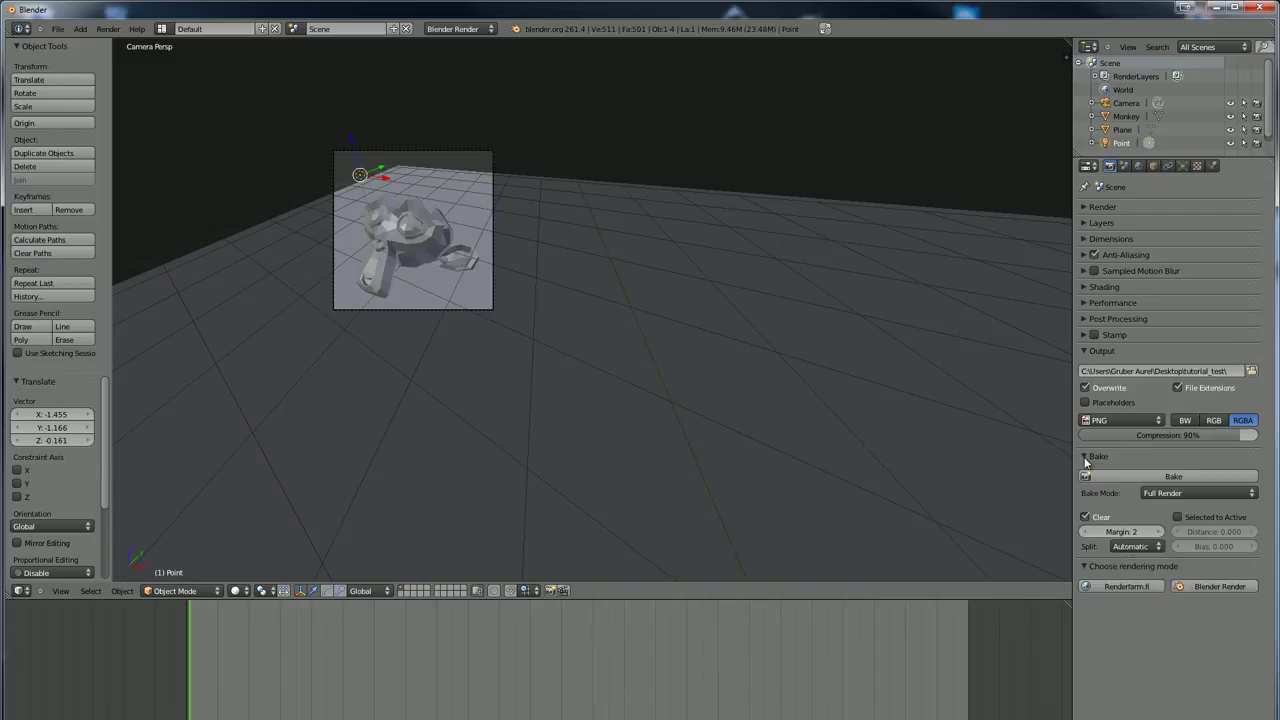
{"action": "left_click", "coordinate": [1085, 350]}
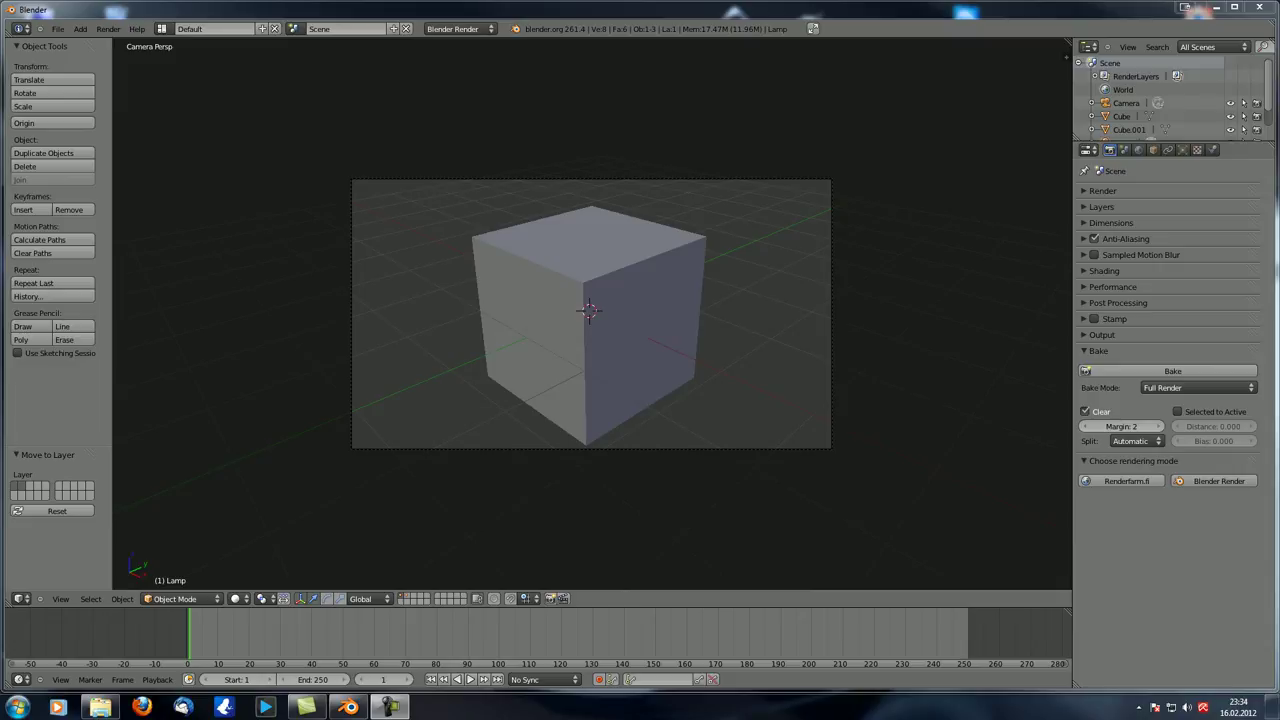
- Leave the camera view and bring the cube to the middle of the 3D view
{"action": "key", "text": "KP_0"}
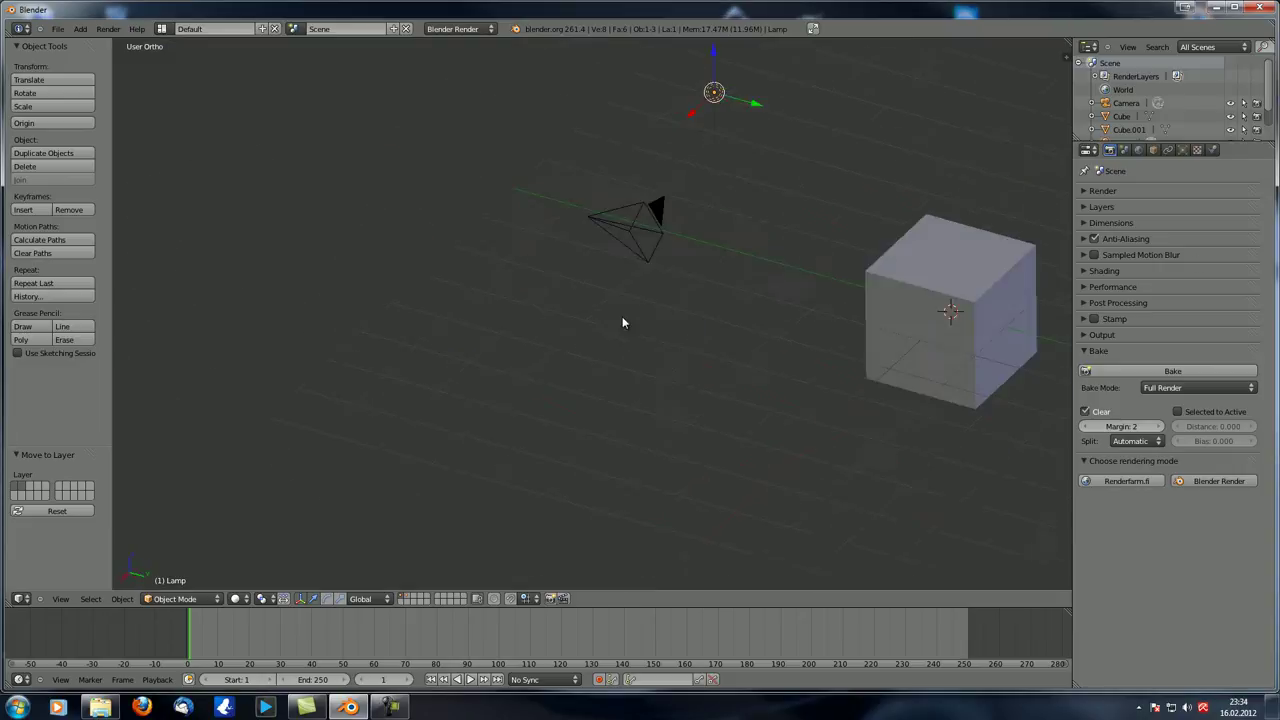
{"action": "middle_click_drag", "start_coordinate": [606, 310], "coordinate": [437, 277], "text": "shift"}
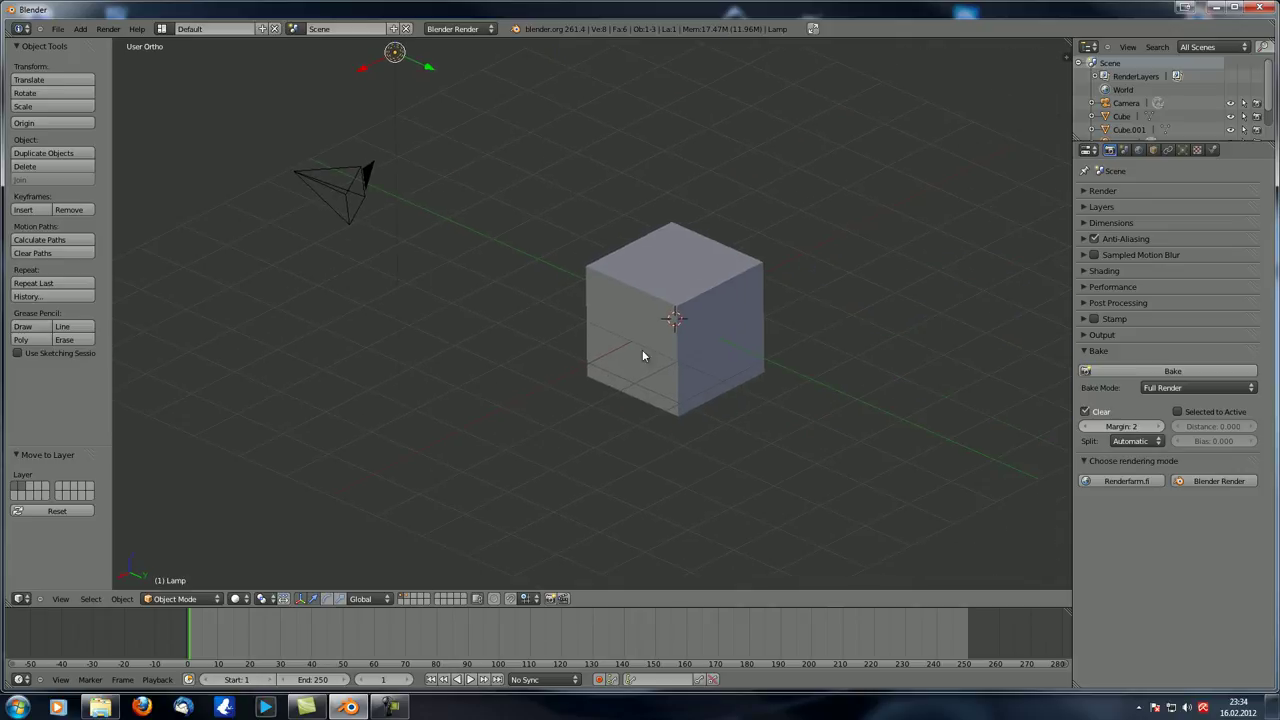
- Examine the plain cube's vertex, edge and face counts in Edit Mode and return to Object Mode
{"action": "right_click", "coordinate": [679, 299]}
{"action": "key", "text": "Tab"}
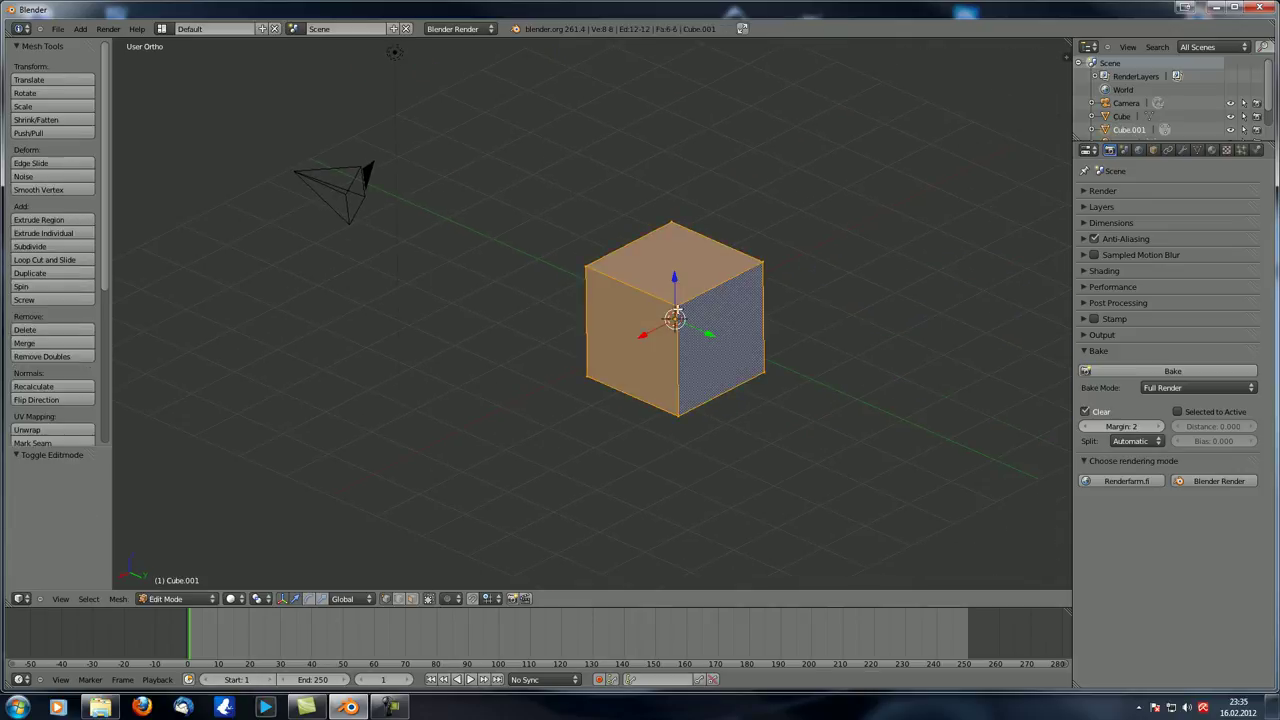
{"action": "key", "text": "a"}
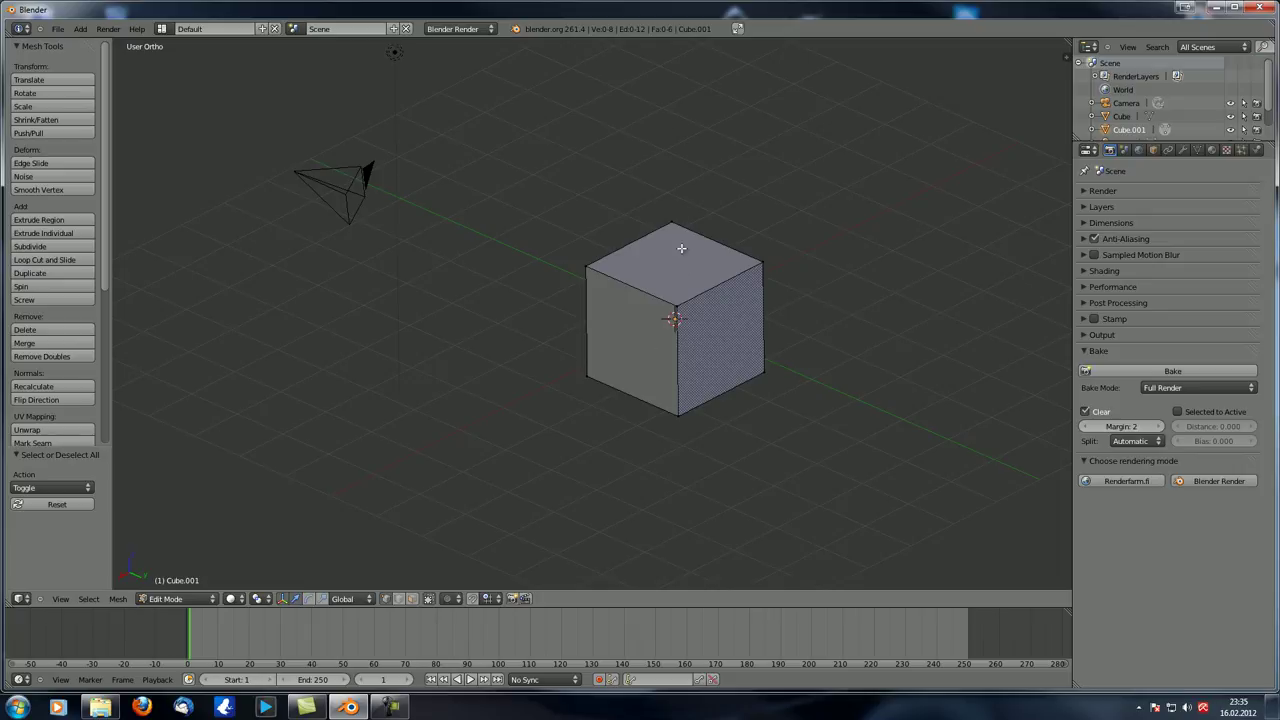
{"action": "key", "text": "a"}
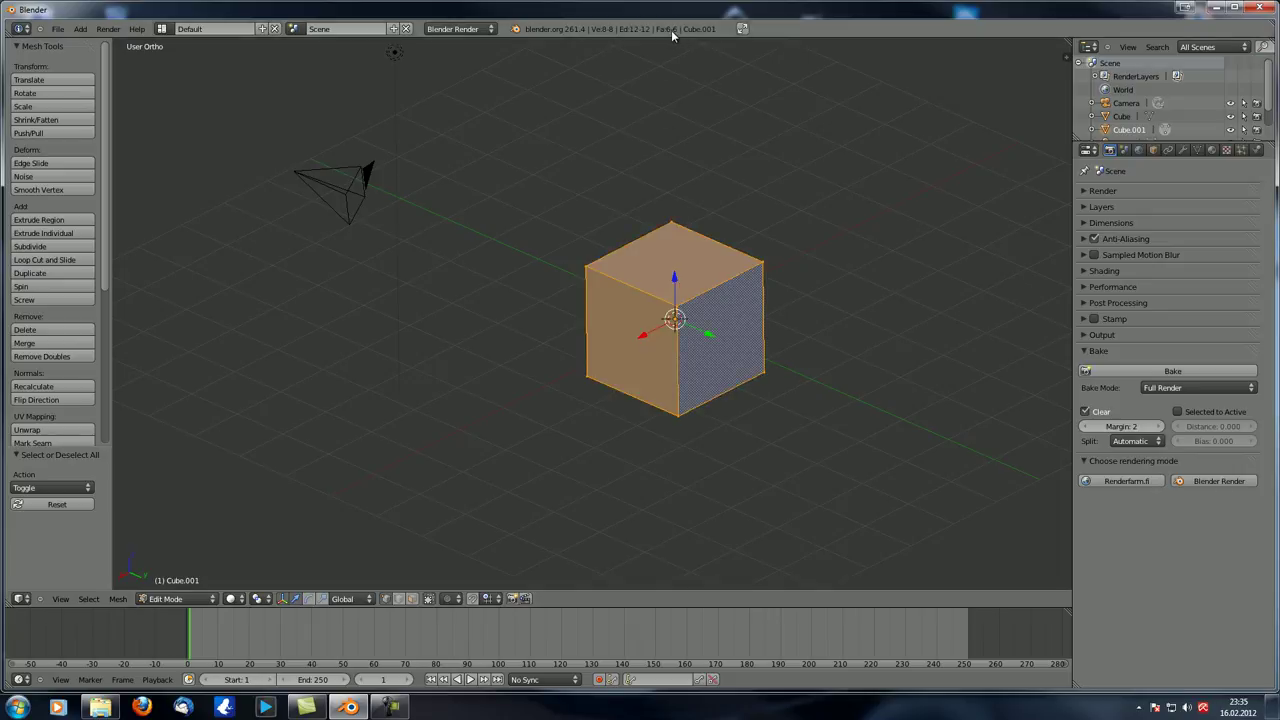
{"action": "key", "text": "Tab"}
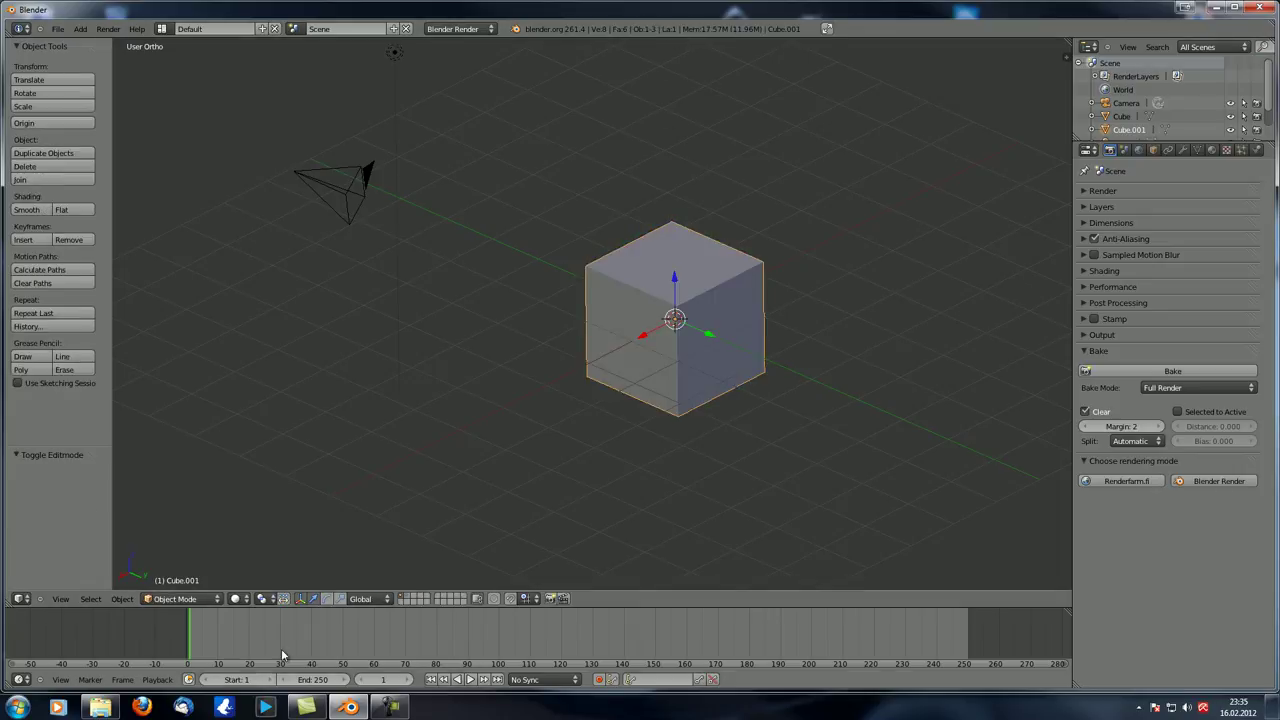
- Show the layer with the rough, highly subdivided cube and examine its mesh counts in Edit Mode
{"action": "left_click", "coordinate": [404, 595]}
{"action": "right_click", "coordinate": [632, 352]}
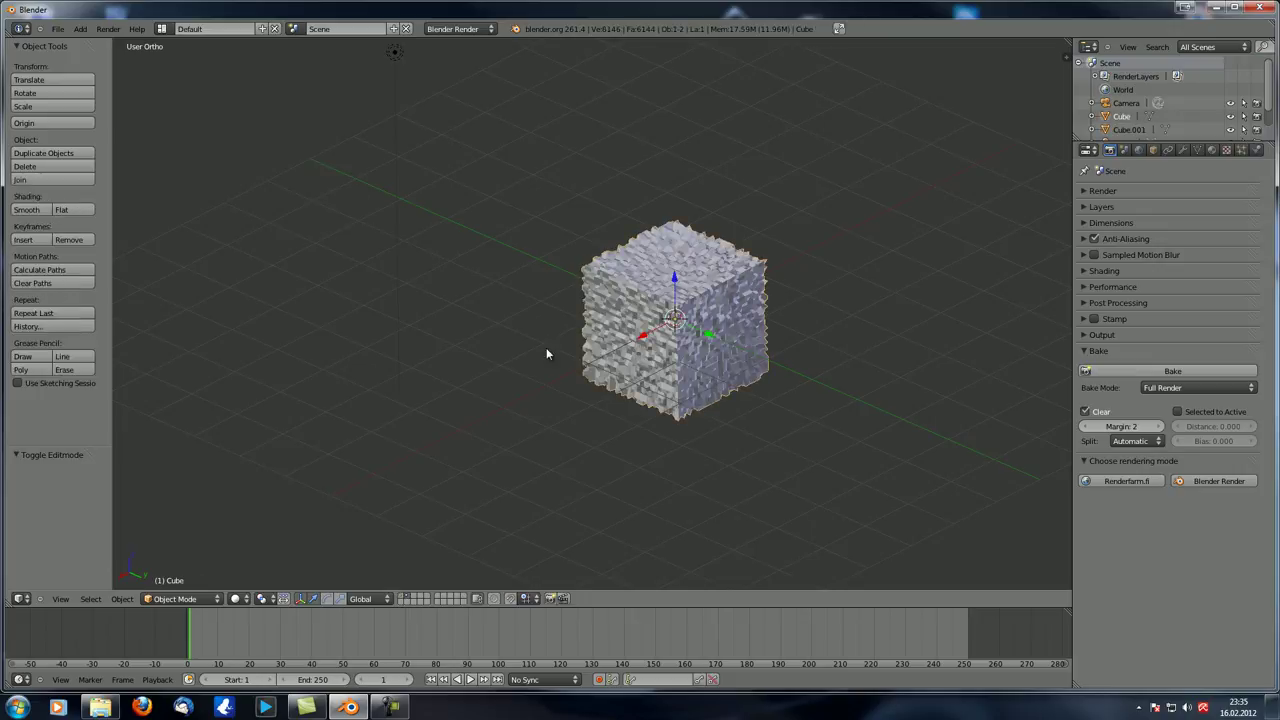
{"action": "middle_click_drag", "start_coordinate": [480, 326], "coordinate": [660, 320]}
{"action": "key", "text": "Tab"}
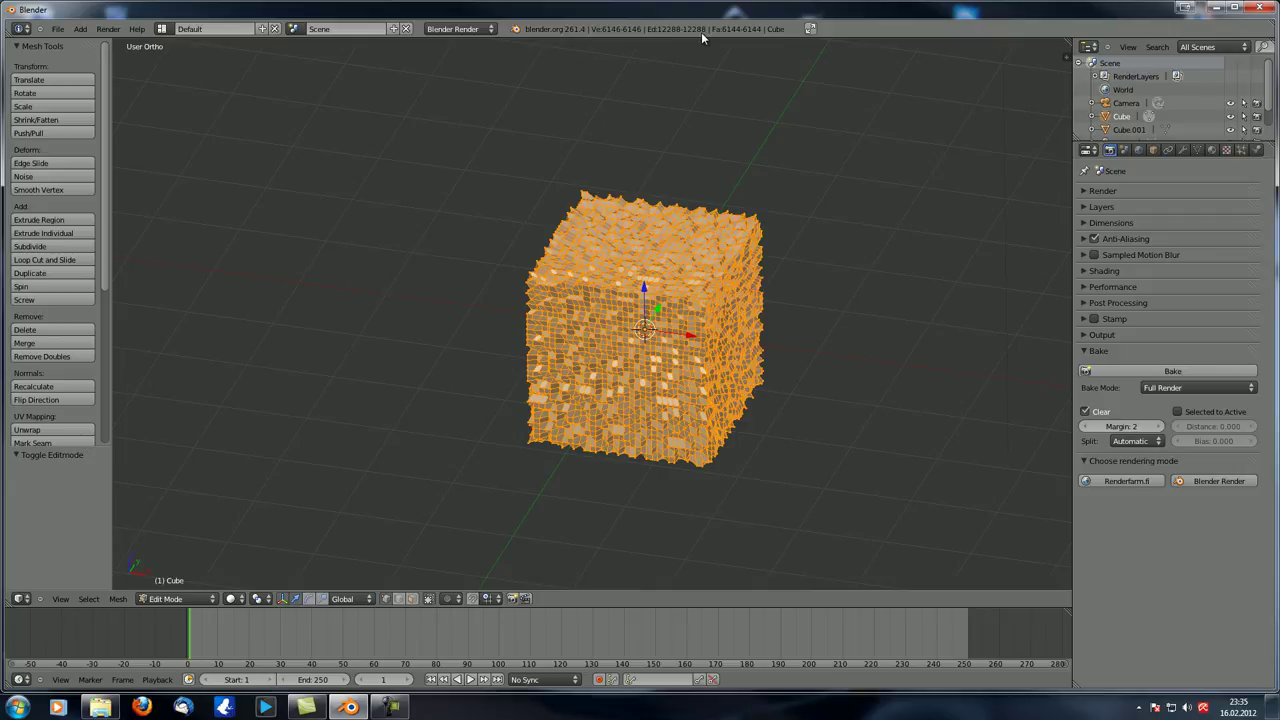
{"action": "key", "text": "Tab"}
{"action": "scroll", "coordinate": [880, 106], "scroll_direction": "down", "scroll_amount": 3}
{"action": "middle_click_drag", "start_coordinate": [880, 106], "coordinate": [806, 163]}
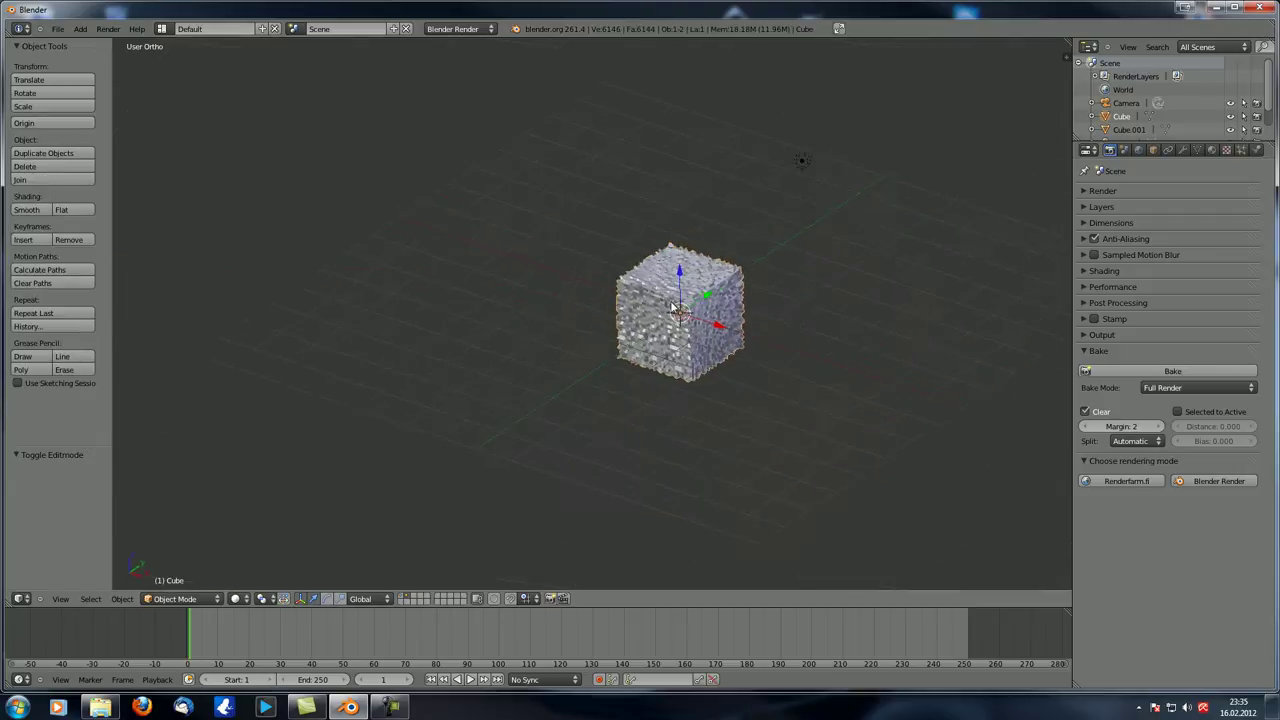
- Render the plain cube and the rough cube separately from the camera view to compare them
{"action": "left_click", "coordinate": [405, 596]}
{"action": "key", "text": "KP_0"}
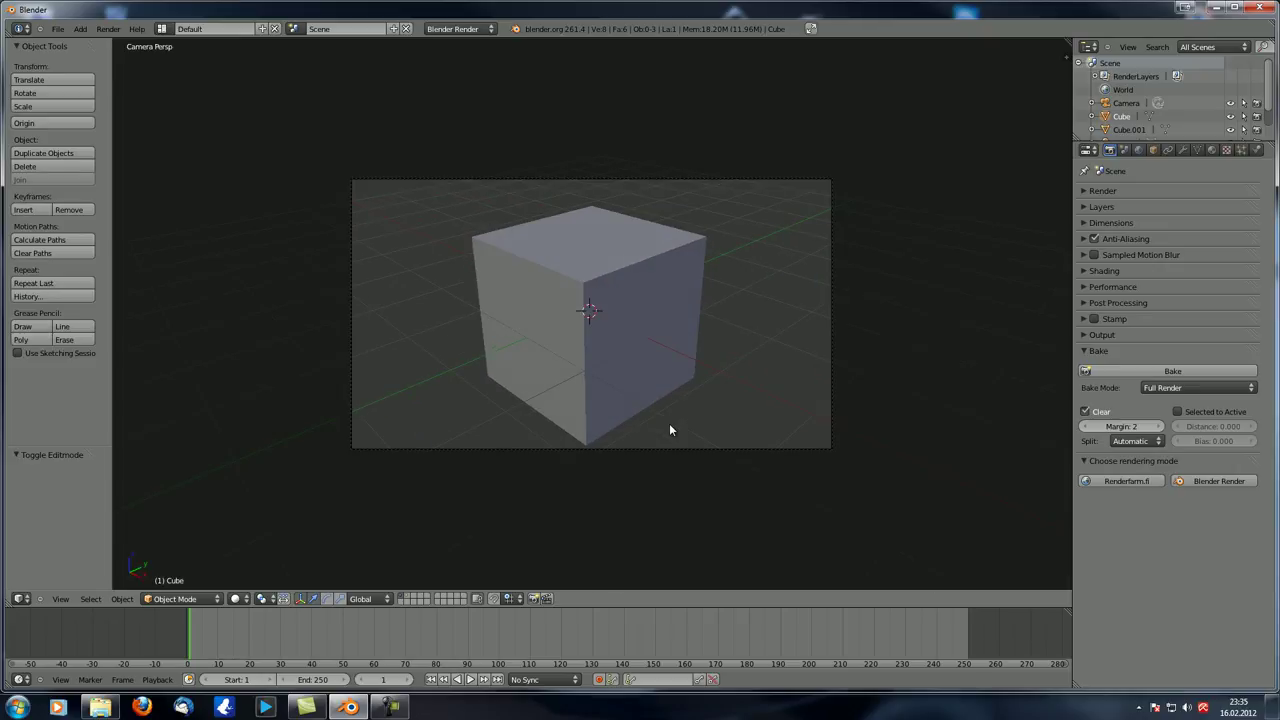
{"action": "key", "text": "F12"}
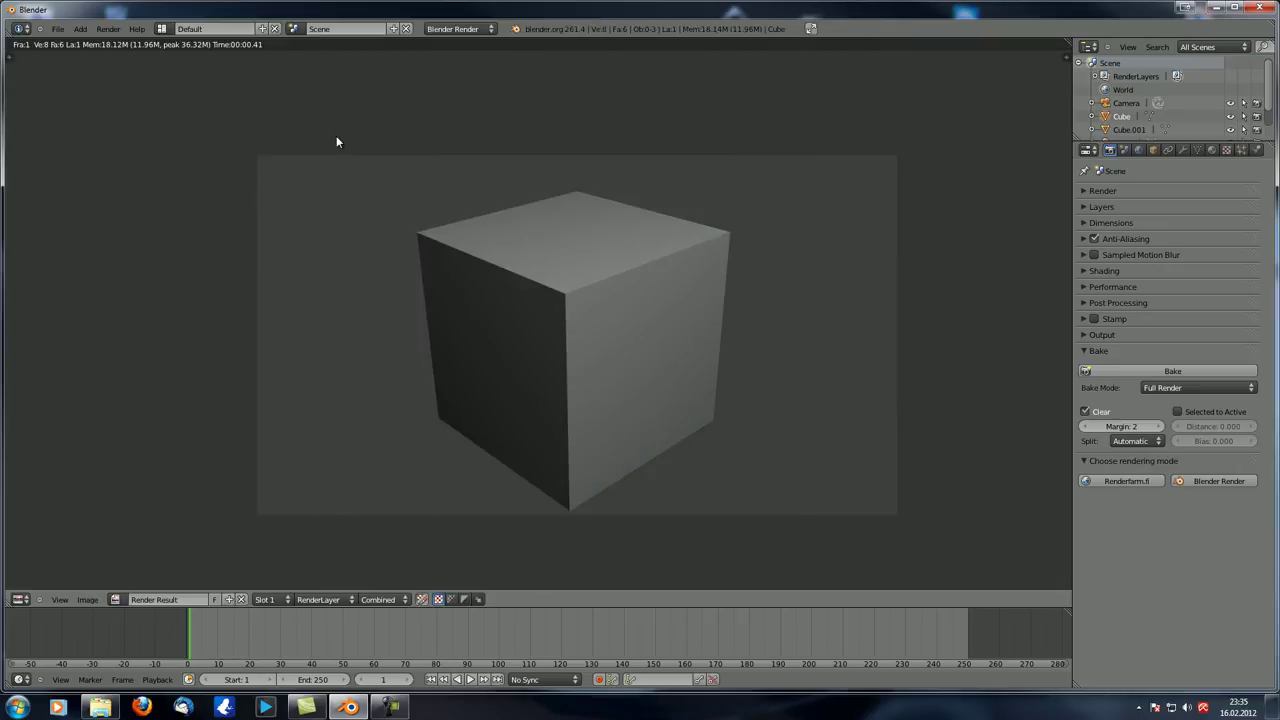
{"action": "key", "text": "Escape"}
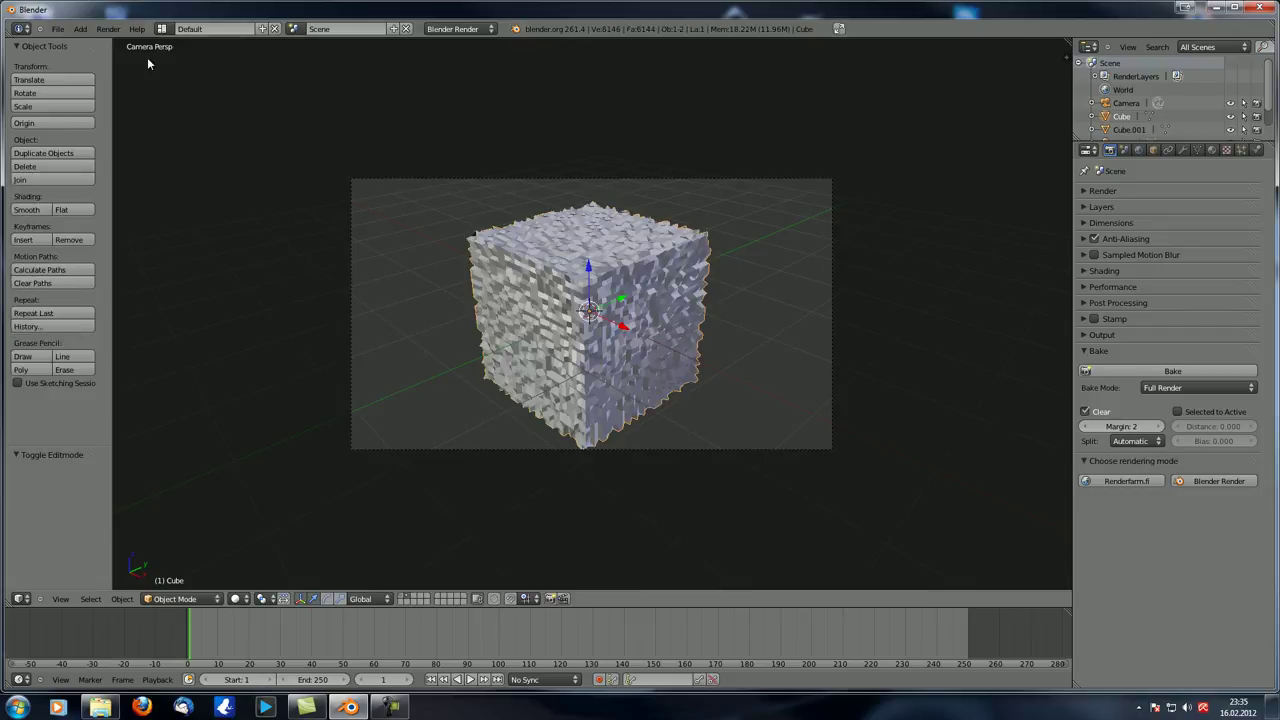
{"action": "key", "text": "F12"}
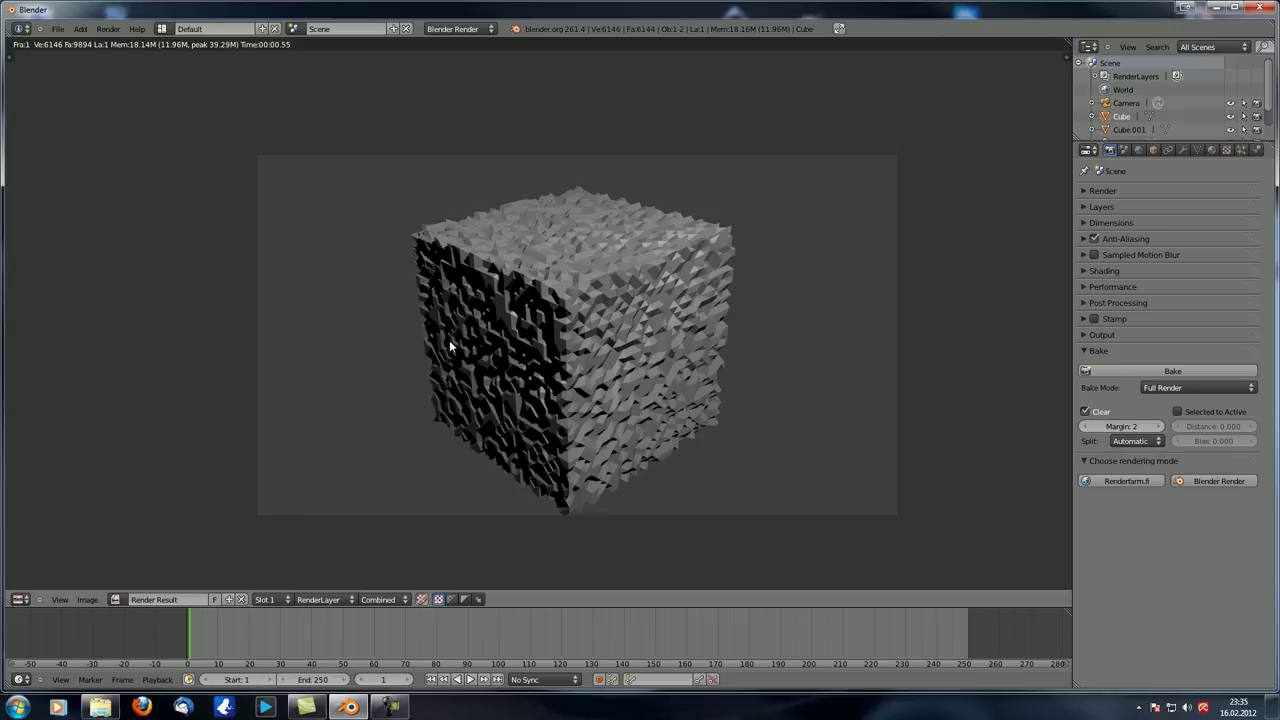
{"action": "key", "text": "Escape"}
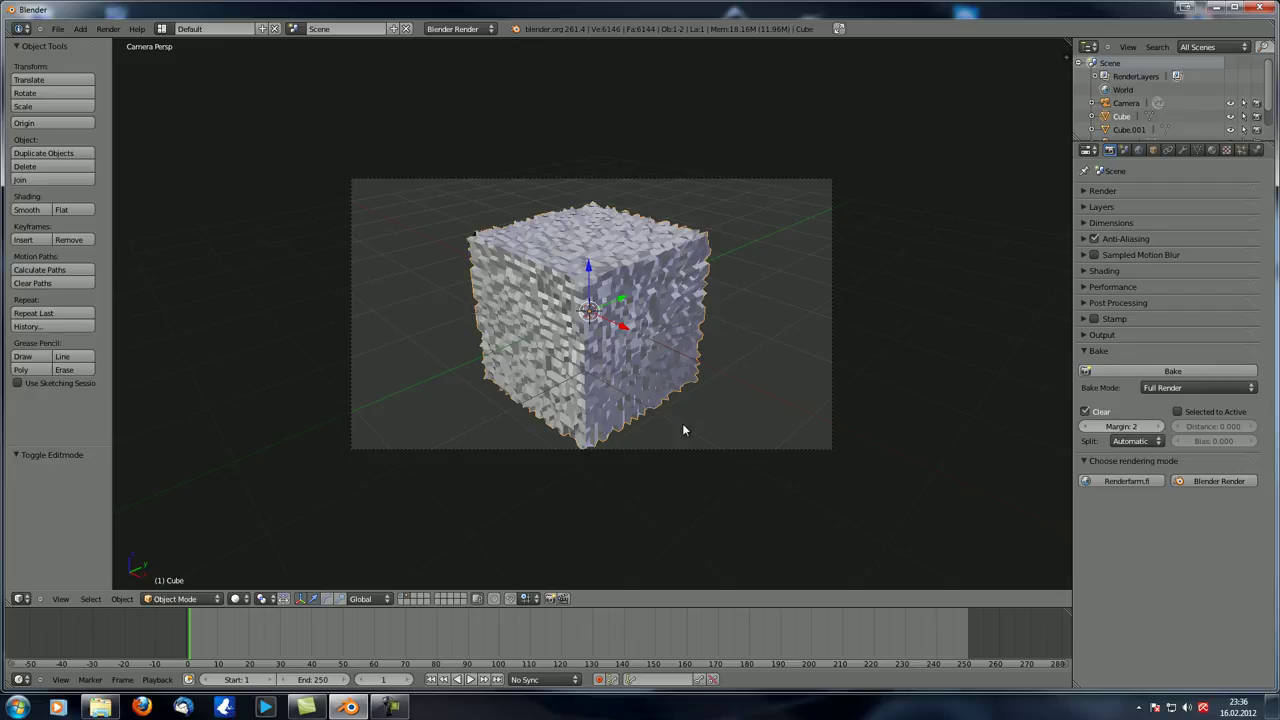
- Set the bake mode to Normals and enable Selected to Active
{"action": "left_click", "coordinate": [1186, 386]}
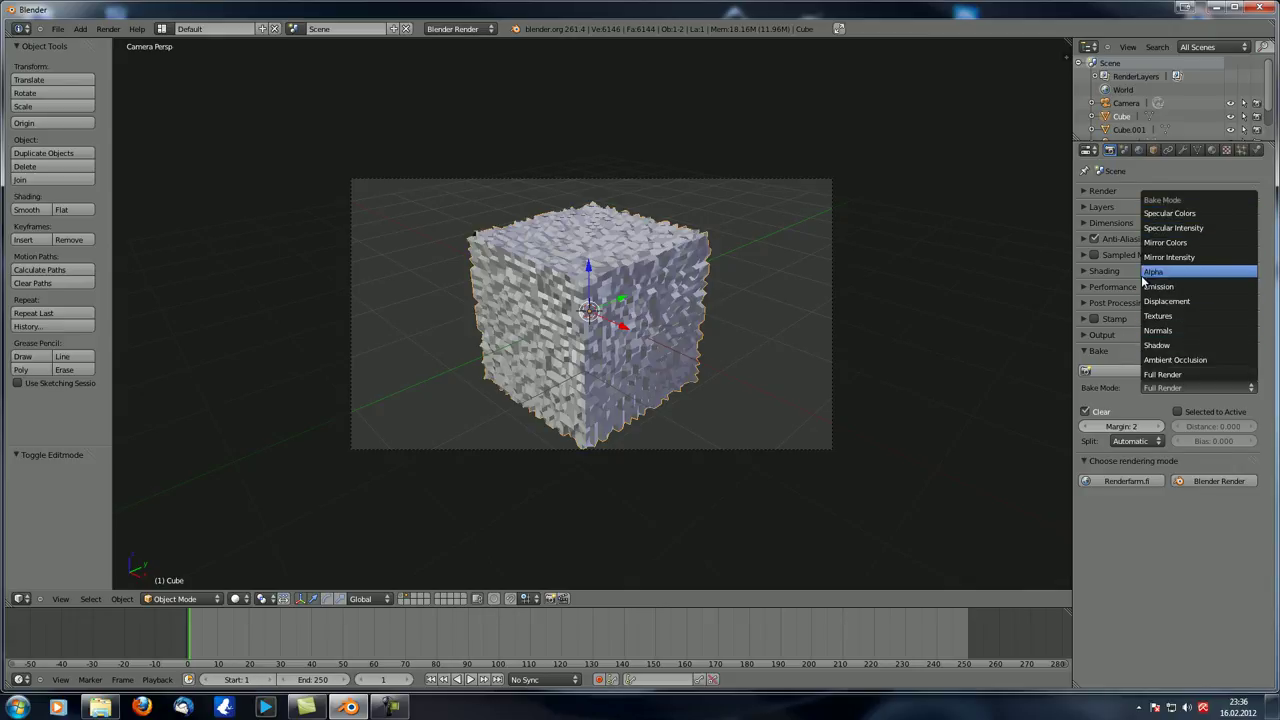
{"action": "key", "text": "Escape"}
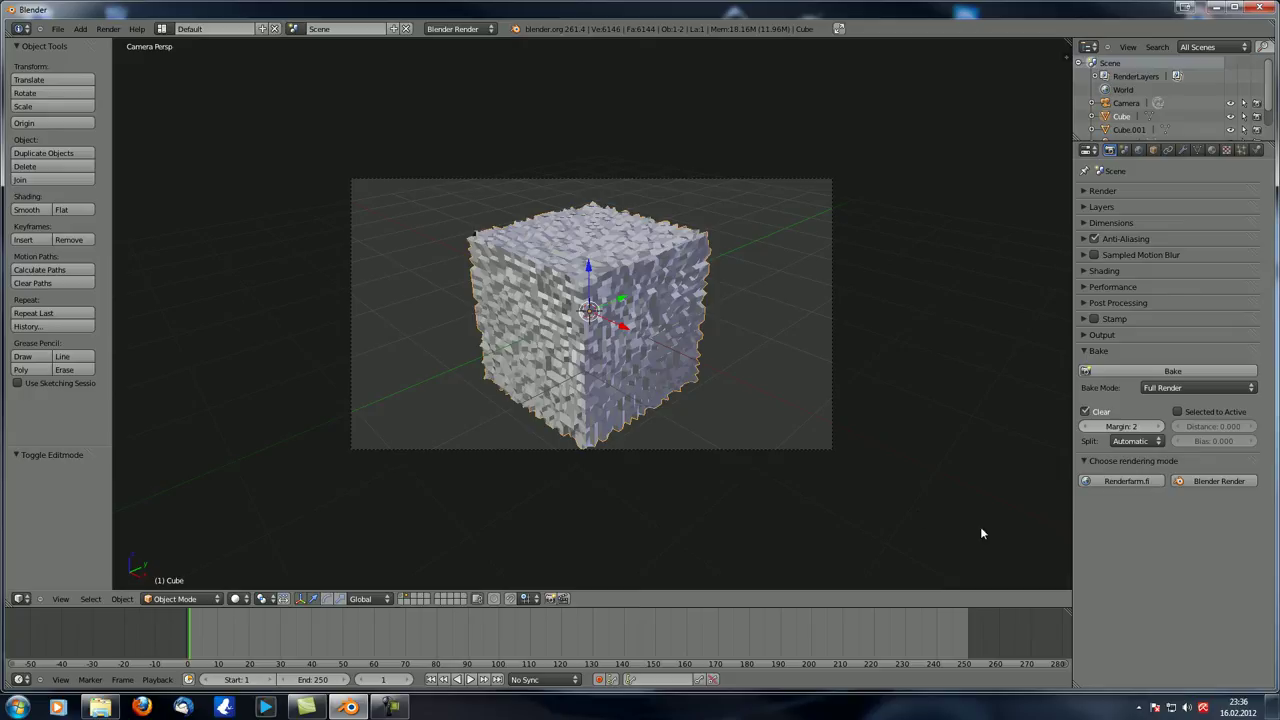
{"action": "left_click", "coordinate": [1174, 388]}
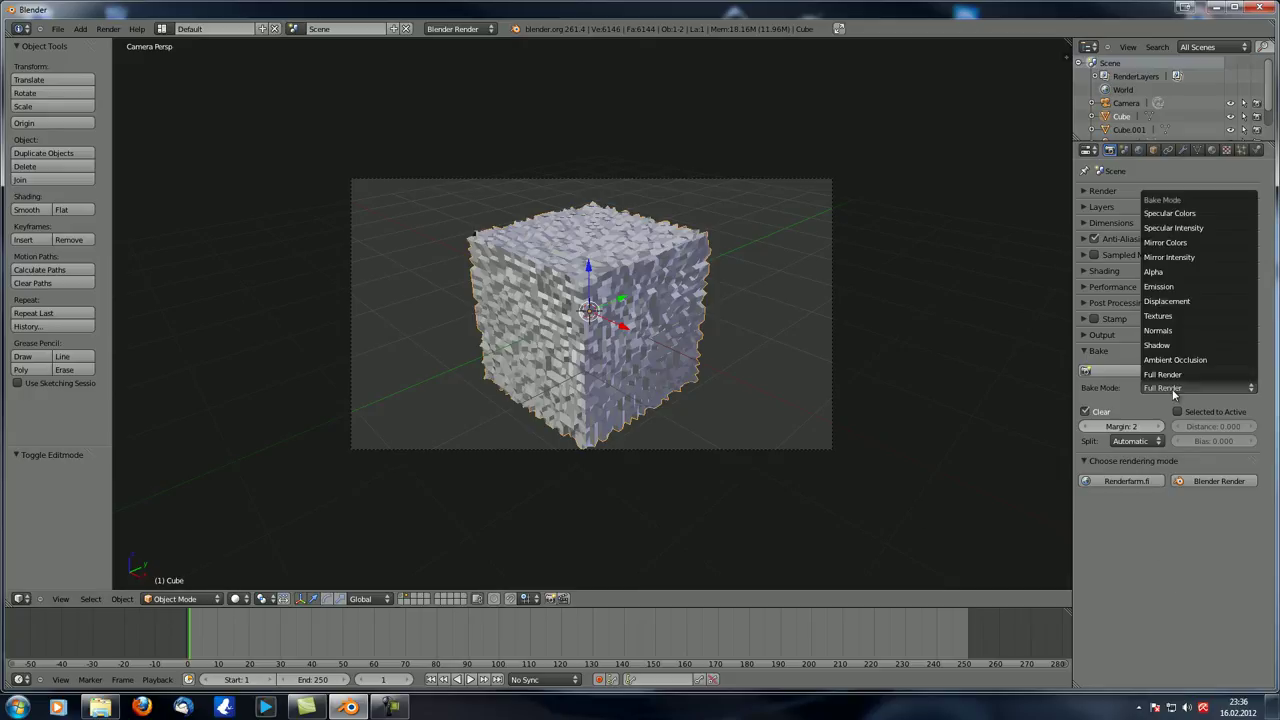
{"action": "left_click", "coordinate": [1166, 332]}
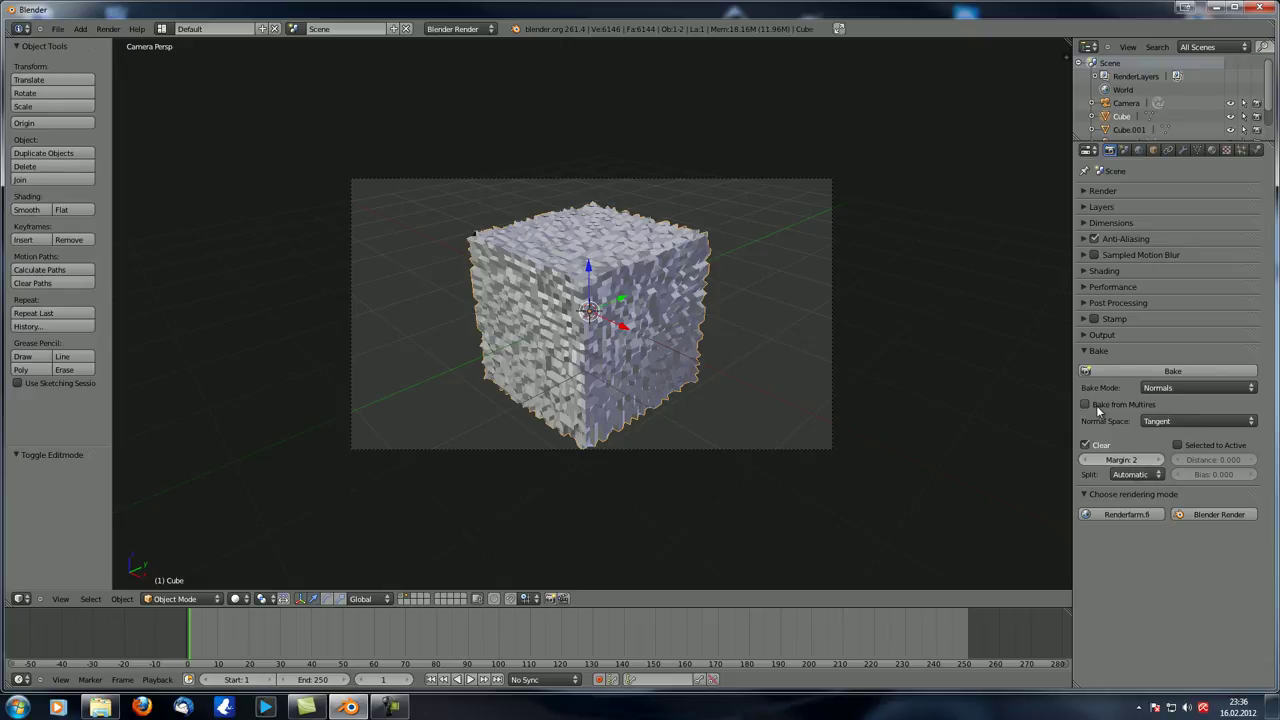
{"action": "left_click", "coordinate": [1178, 446]}
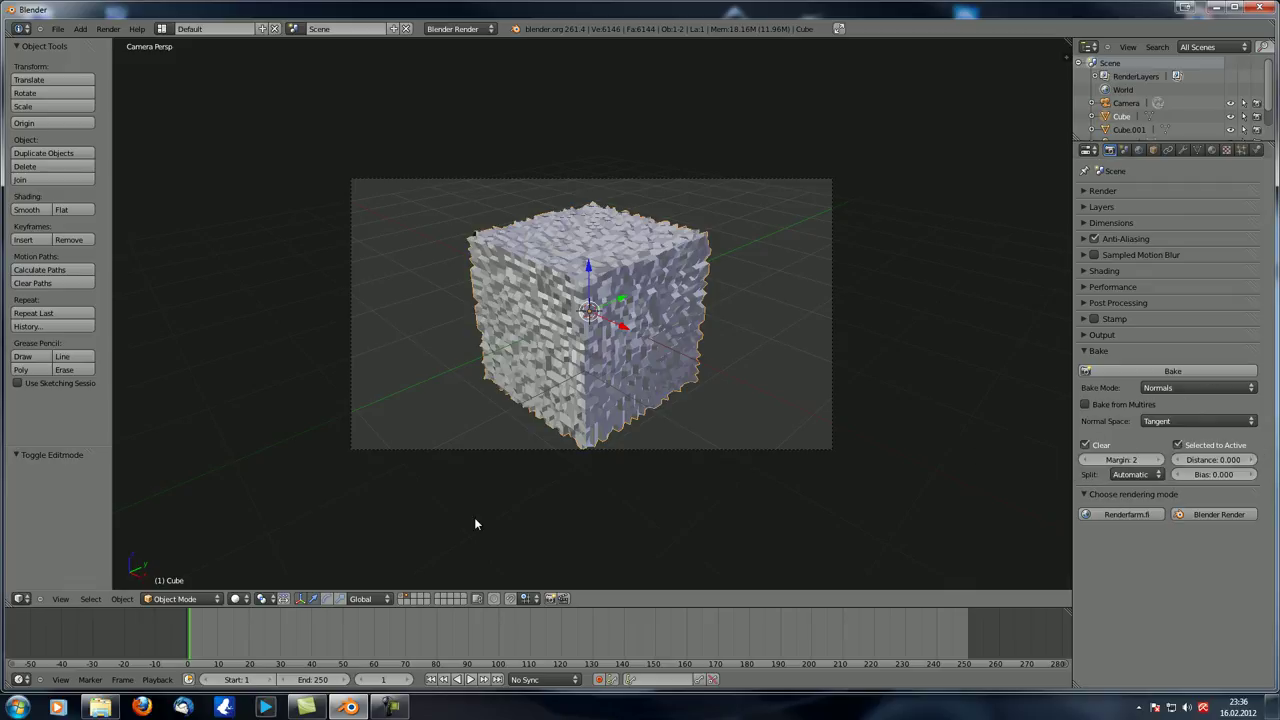
- Show the plain cube's layer outside the camera view and split the 3D view to add a UV/Image Editor beside it
{"action": "left_click", "coordinate": [403, 596]}
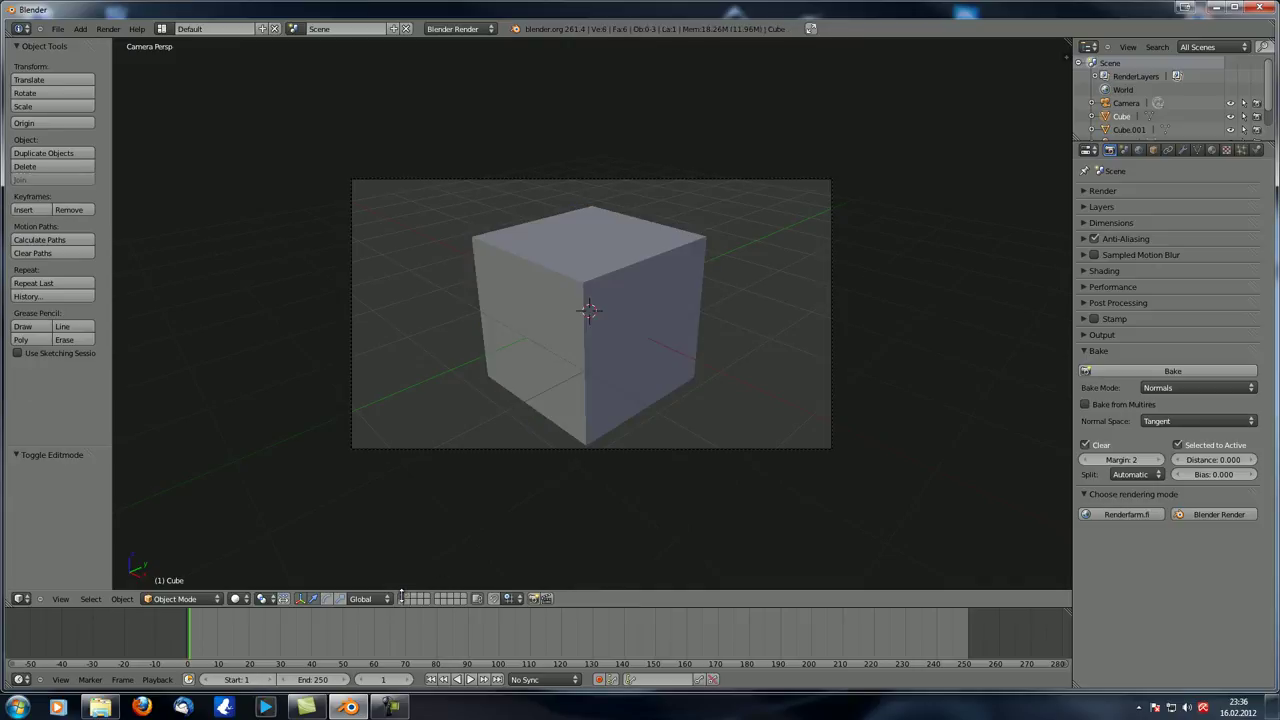
{"action": "middle_click_drag", "start_coordinate": [701, 282], "coordinate": [560, 324]}
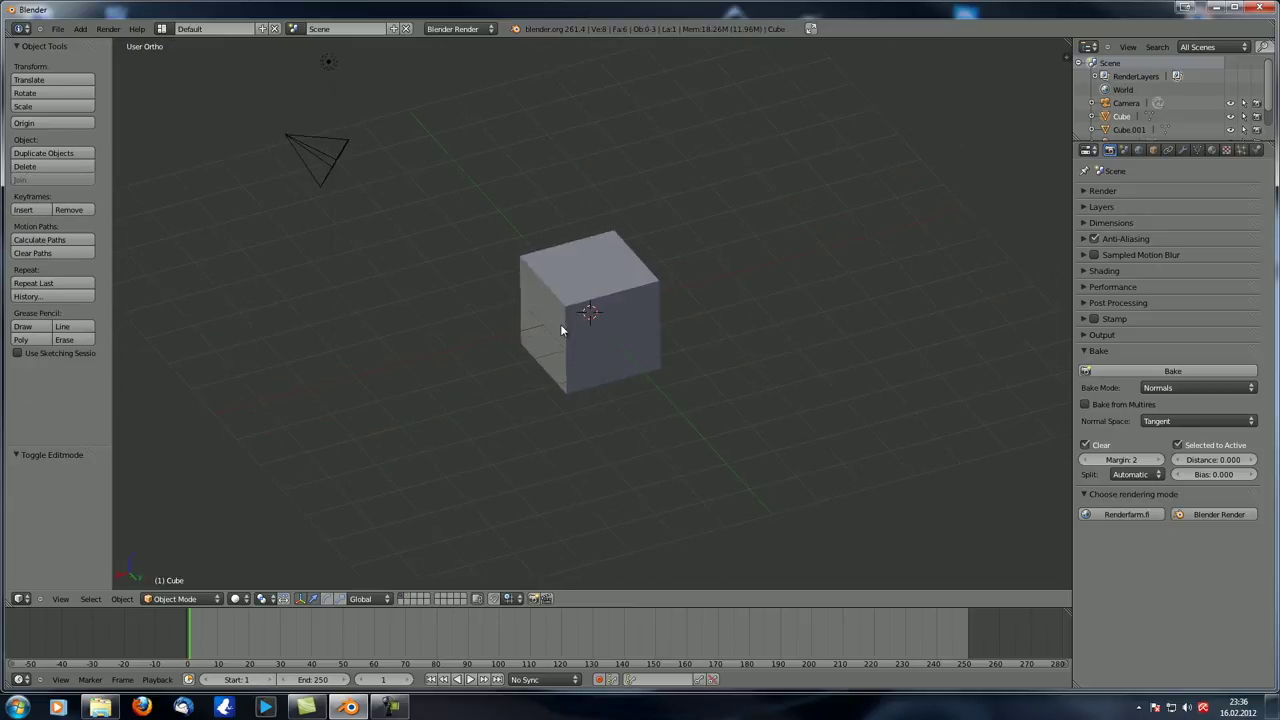
{"action": "left_click_drag", "start_coordinate": [1066, 44], "coordinate": [566, 60]}
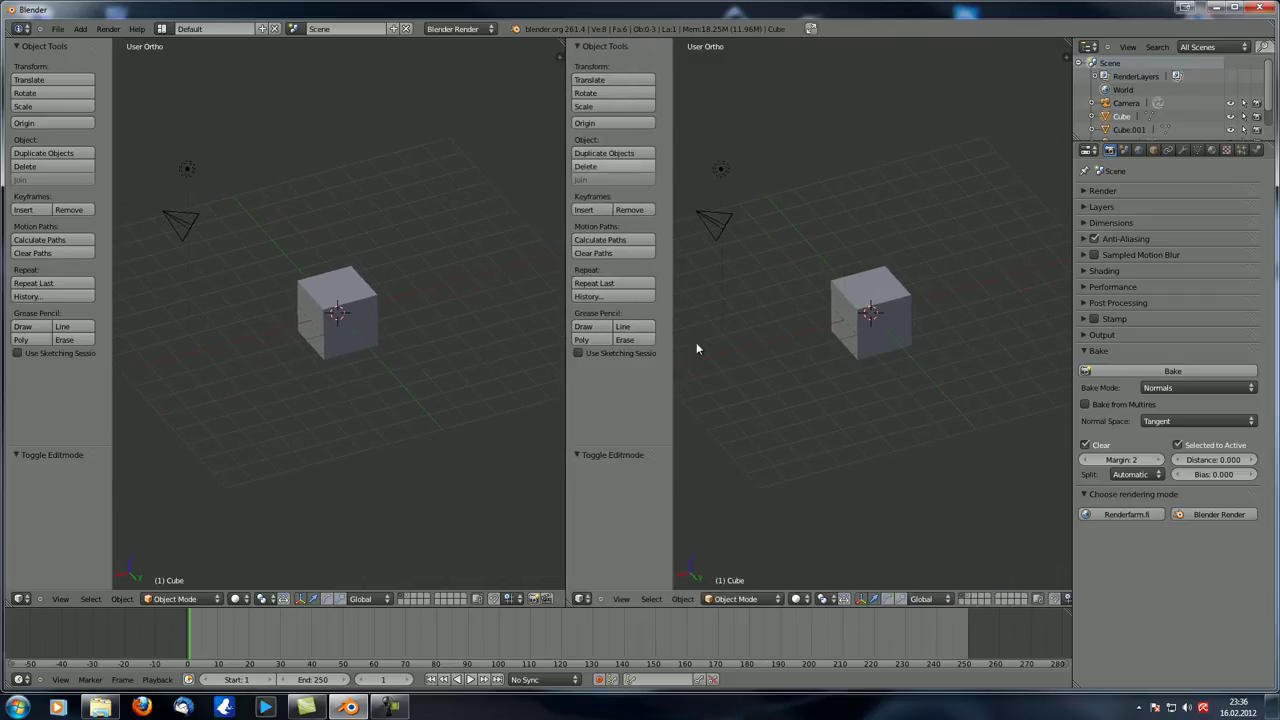
{"action": "left_click", "coordinate": [580, 598]}
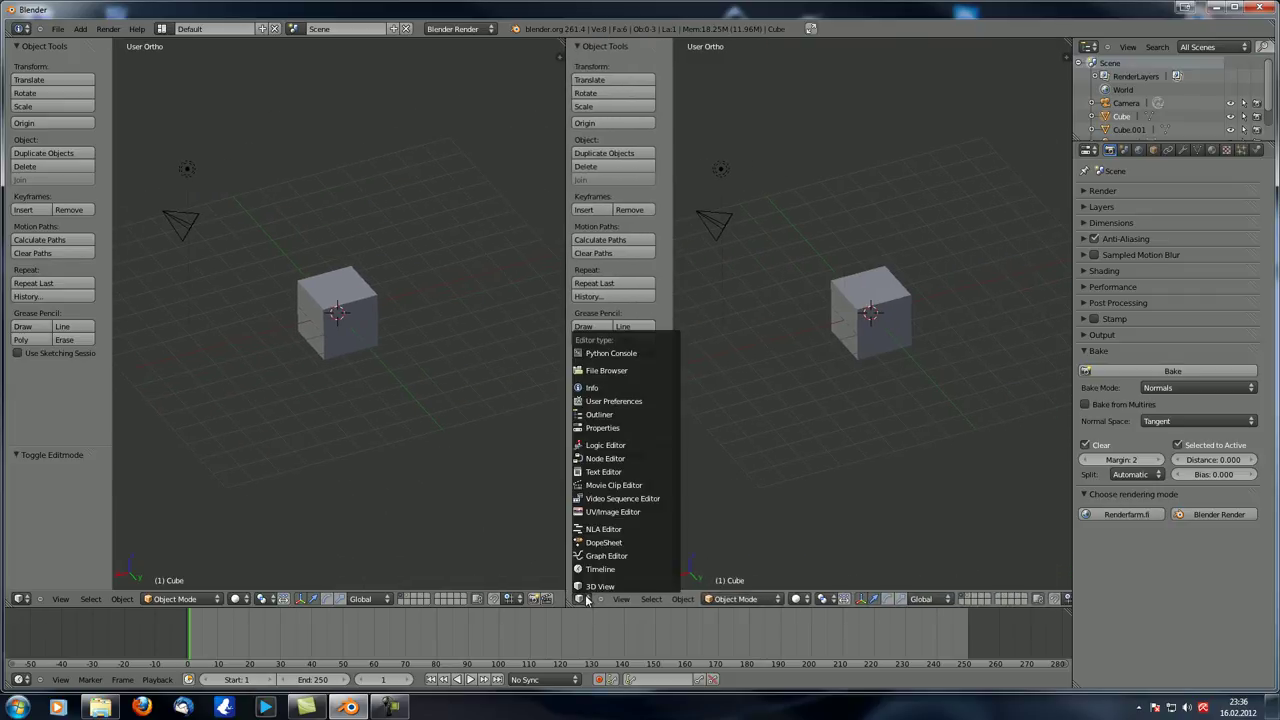
{"action": "left_click", "coordinate": [630, 512]}
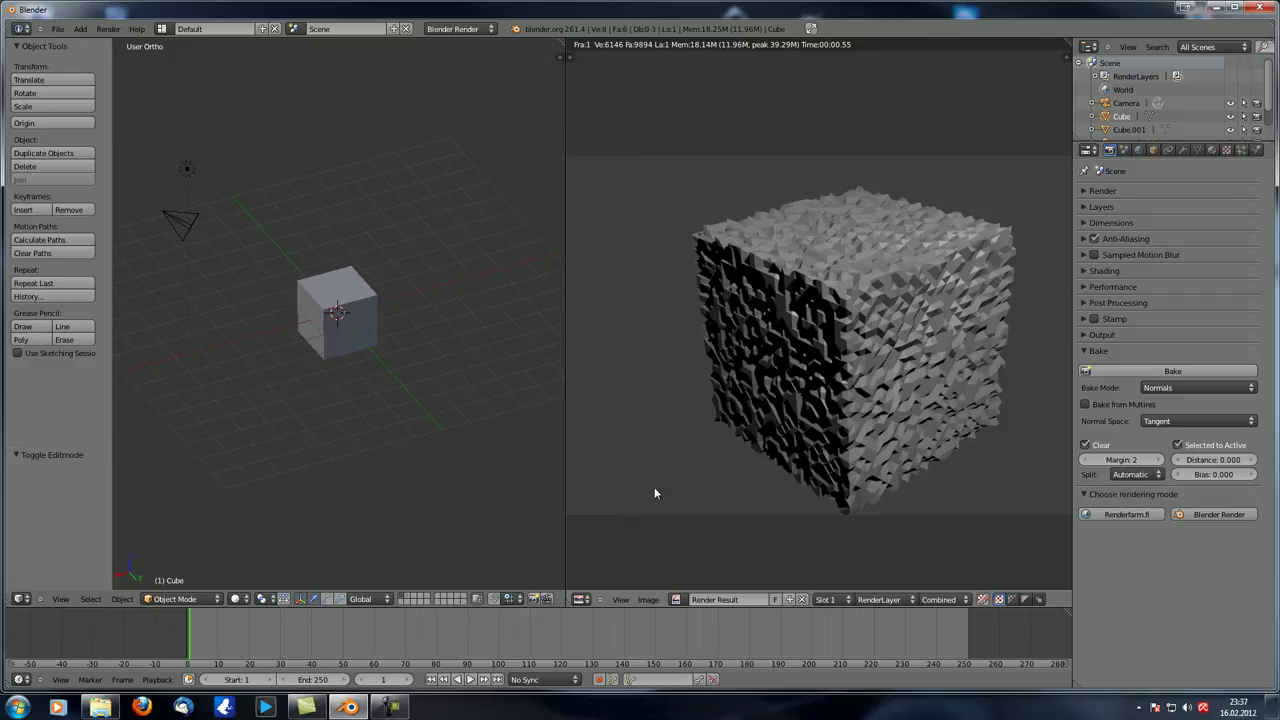
- Create a new black 1024 × 1024 image named untitled without alpha and fit it in the UV/Image Editor
{"action": "left_click", "coordinate": [648, 600]}
{"action": "left_click", "coordinate": [660, 588]}
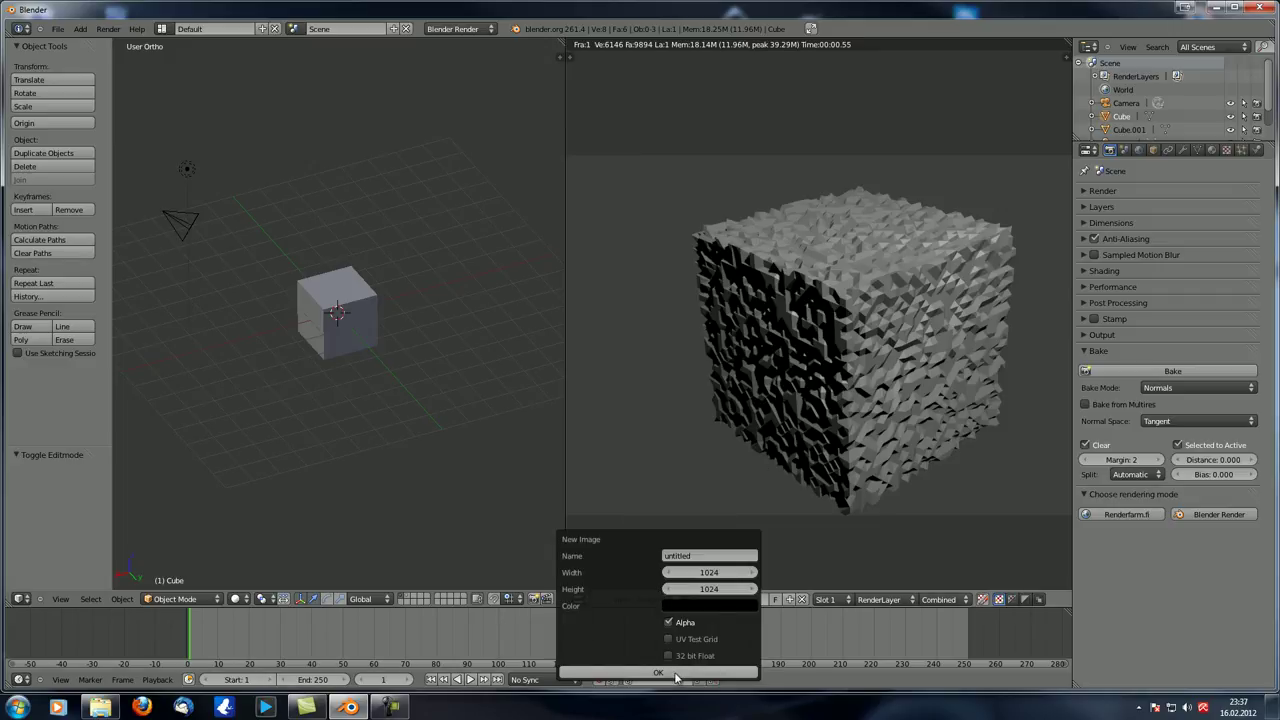
{"action": "left_click", "coordinate": [669, 623]}
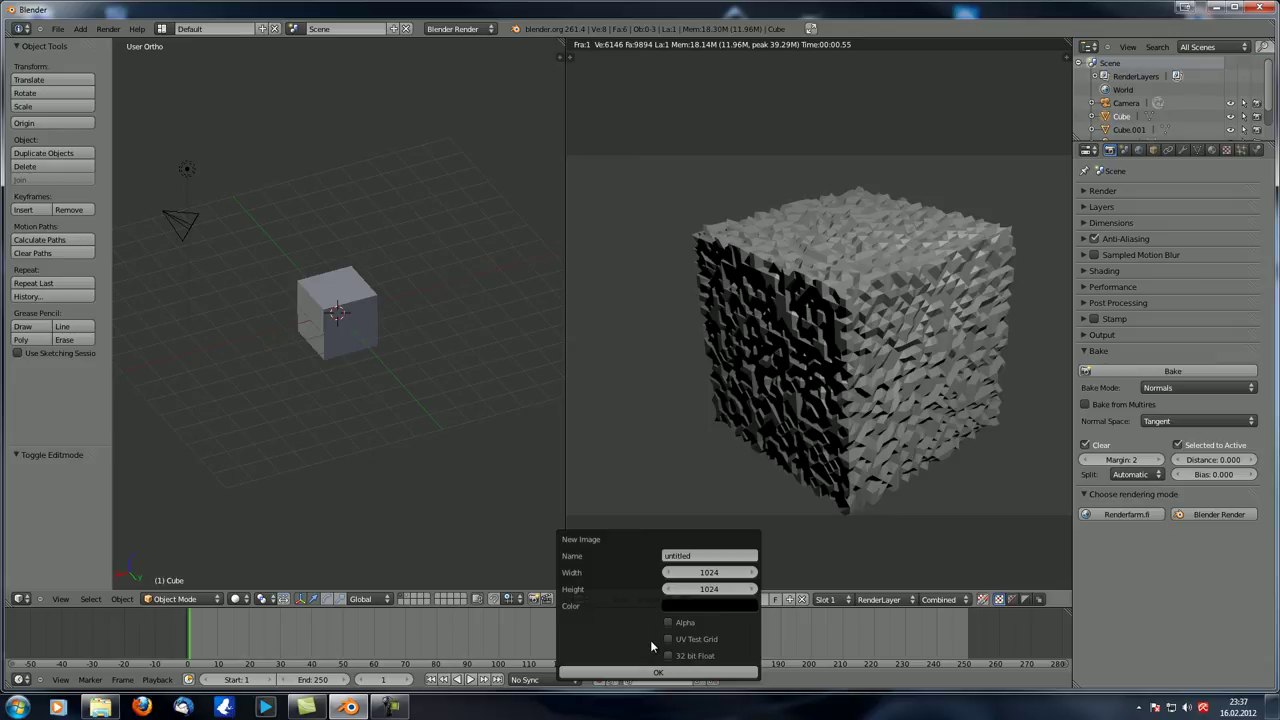
{"action": "left_click", "coordinate": [645, 672]}
{"action": "scroll", "coordinate": [791, 369], "scroll_direction": "down", "scroll_amount": 4}
{"action": "scroll", "coordinate": [841, 329], "scroll_direction": "up", "scroll_amount": 1}
{"action": "middle_click_drag", "start_coordinate": [841, 329], "coordinate": [806, 317]}
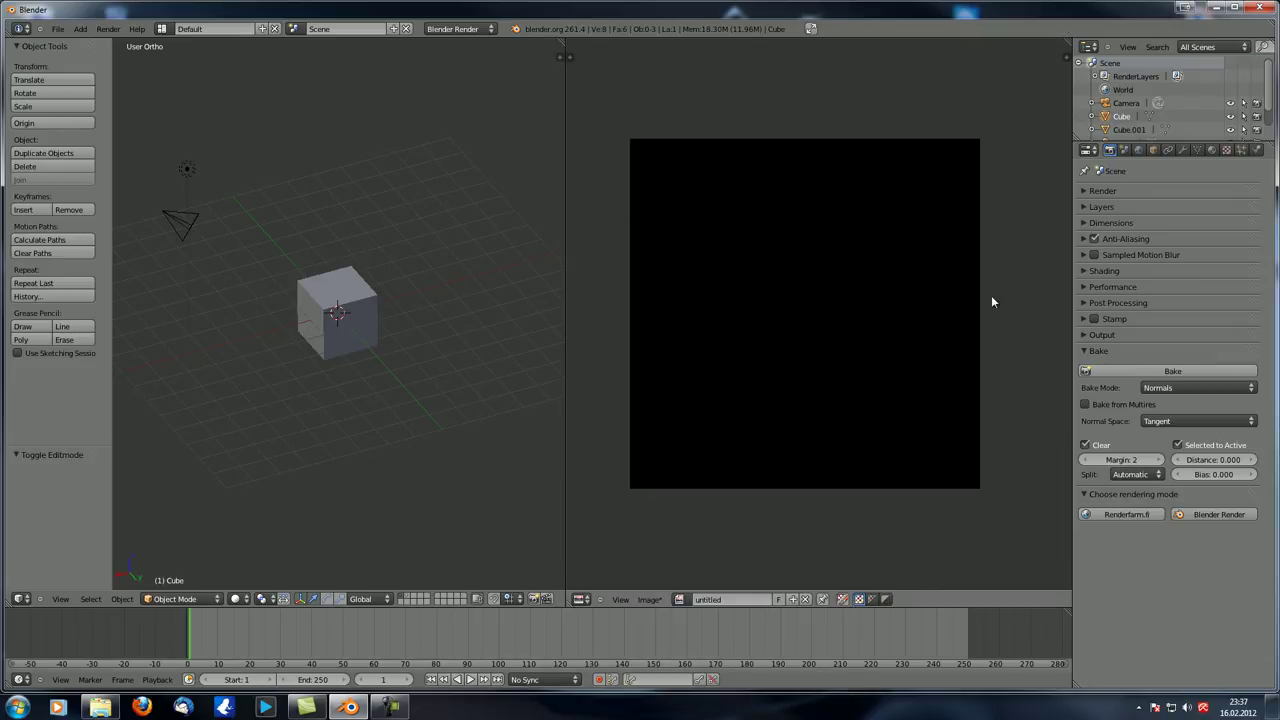
- Put the plain cube in Edit Mode with nothing selected and edge selection active
{"action": "right_click", "coordinate": [339, 318]}
{"action": "key", "text": "Tab"}
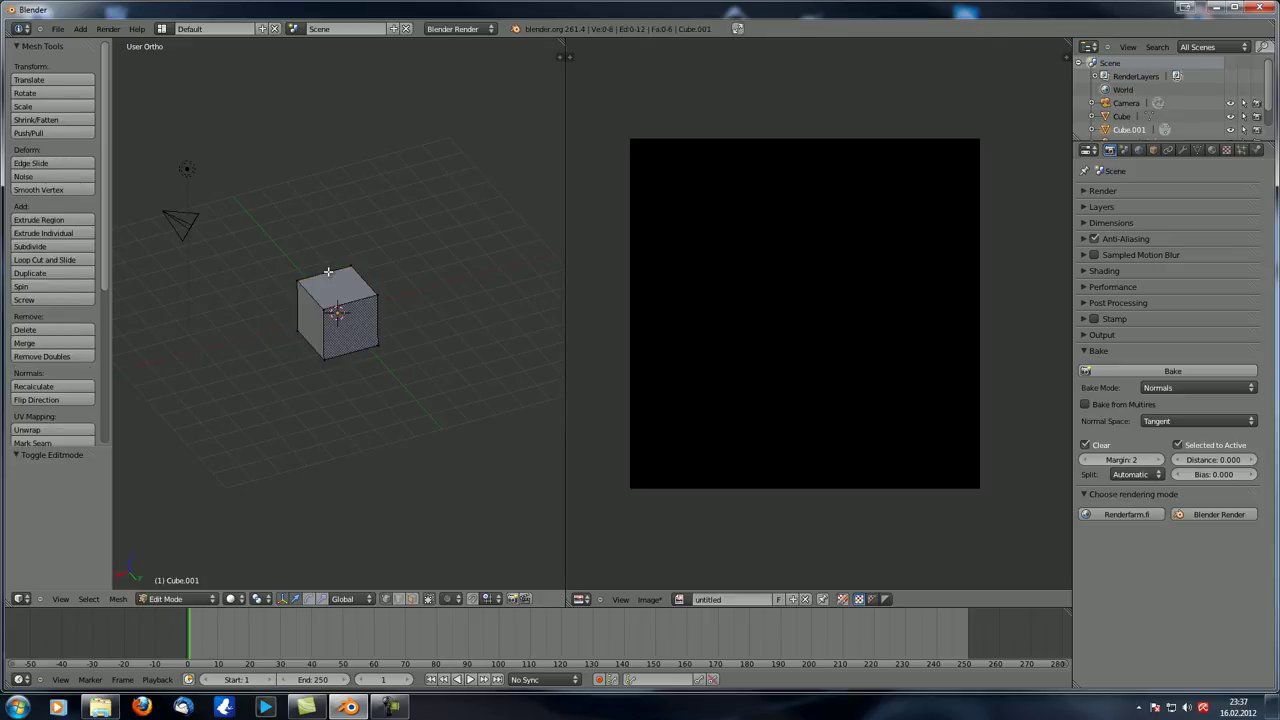
{"action": "middle_click_drag", "start_coordinate": [311, 332], "coordinate": [336, 335]}
{"action": "key", "text": "a"}
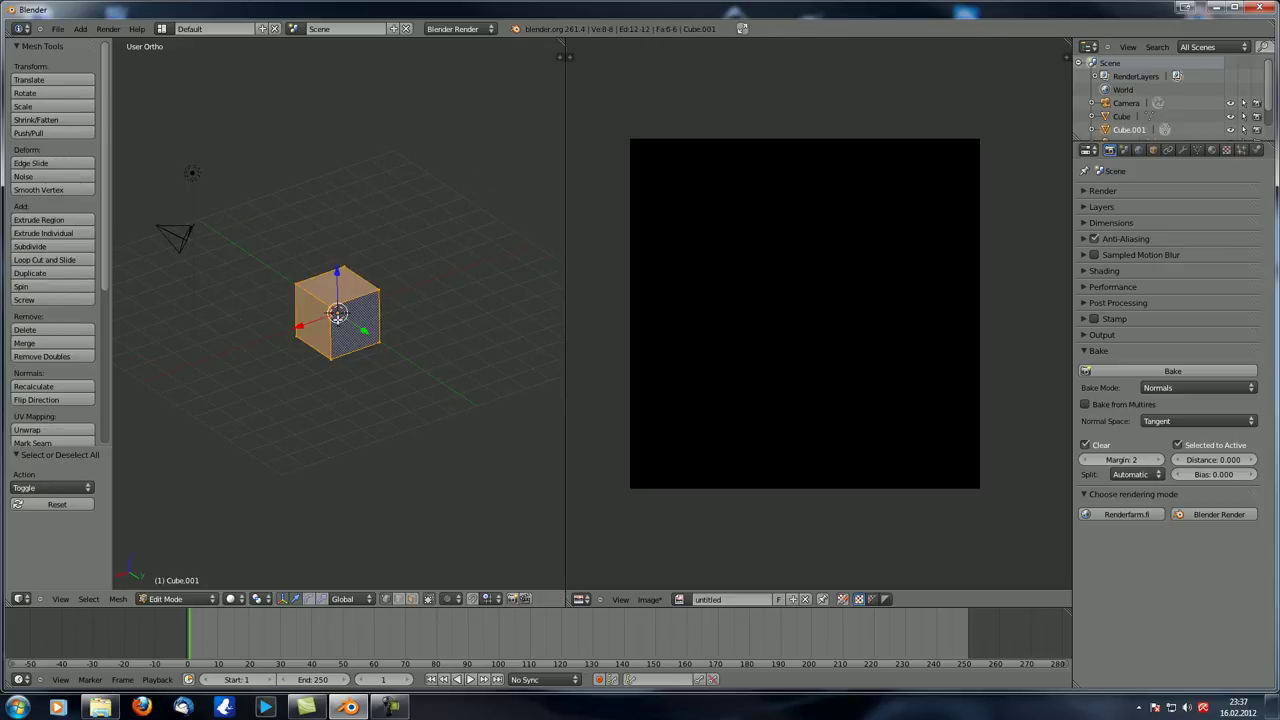
{"action": "scroll", "coordinate": [342, 318], "scroll_direction": "up", "scroll_amount": 5}
{"action": "middle_click_drag", "start_coordinate": [418, 298], "coordinate": [335, 296]}
{"action": "key", "text": "a"}
{"action": "left_click", "coordinate": [399, 599]}
- Select seven edges of the plain cube for a cross-shaped unfolding and mark them as seams
{"action": "right_click", "coordinate": [254, 230]}
{"action": "right_click", "coordinate": [280, 310], "text": "shift"}
{"action": "right_click", "coordinate": [307, 257], "text": "shift"}
{"action": "right_click", "coordinate": [481, 188], "text": "shift"}
{"action": "right_click", "coordinate": [509, 243], "text": "shift"}
{"action": "middle_click_drag", "start_coordinate": [137, 289], "coordinate": [271, 383]}
{"action": "right_click", "coordinate": [313, 394], "text": "shift"}
{"action": "right_click", "coordinate": [149, 316], "text": "shift"}
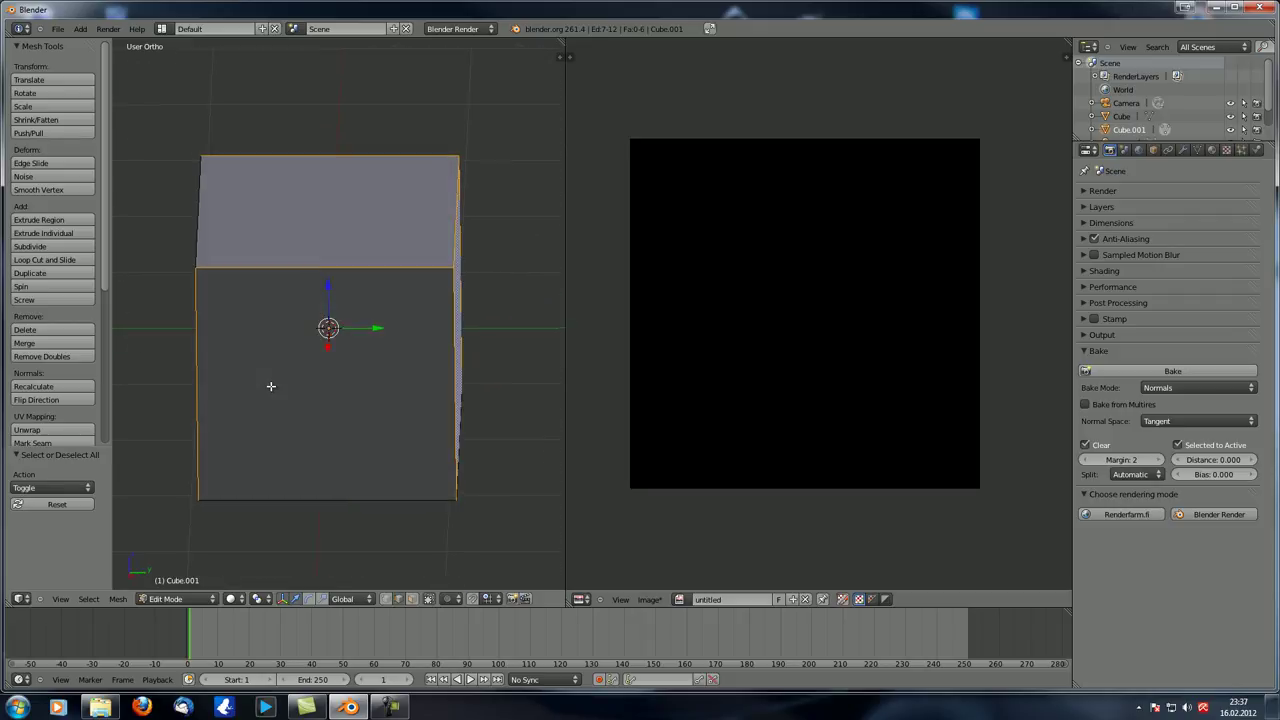
{"action": "key", "text": "ctrl+e"}
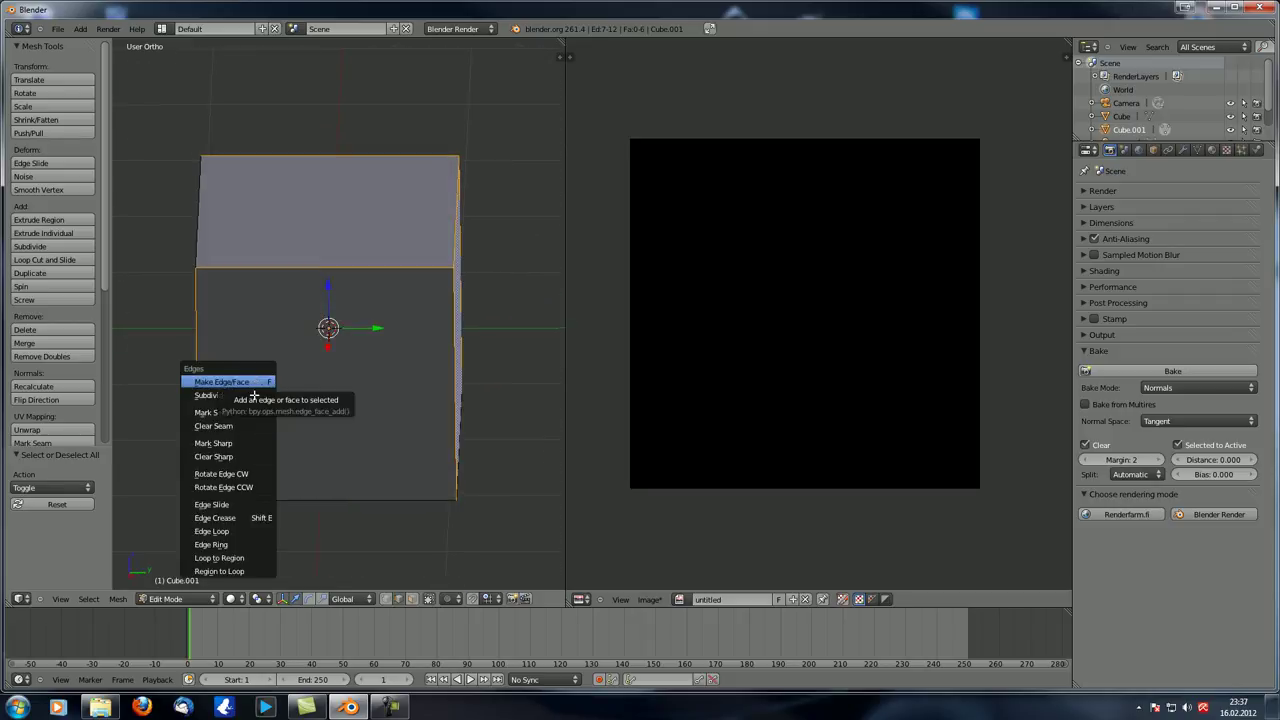
{"action": "left_click", "coordinate": [243, 413]}
- Select the whole plain cube and unwrap it onto the untitled image
{"action": "scroll", "coordinate": [420, 390], "scroll_direction": "down", "scroll_amount": 2}
{"action": "middle_click_drag", "start_coordinate": [420, 391], "coordinate": [368, 383]}
{"action": "key", "text": "a"}
{"action": "key", "text": "u"}
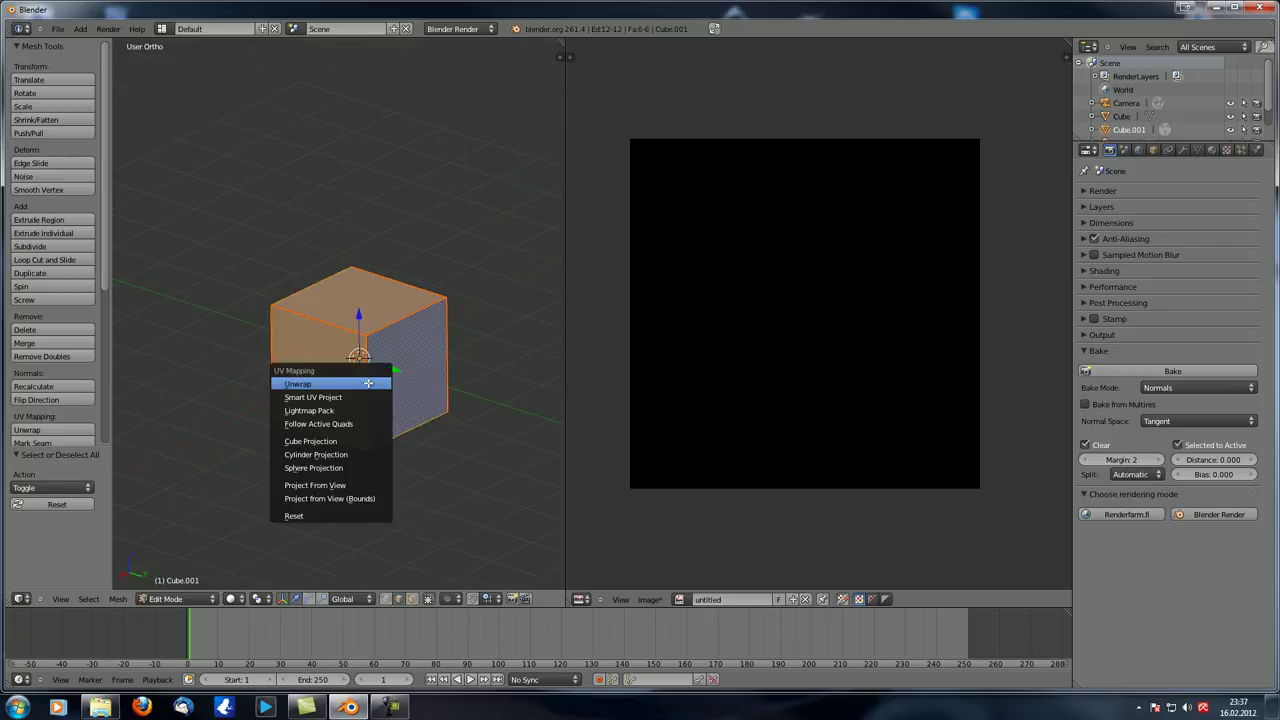
{"action": "left_click", "coordinate": [368, 383]}
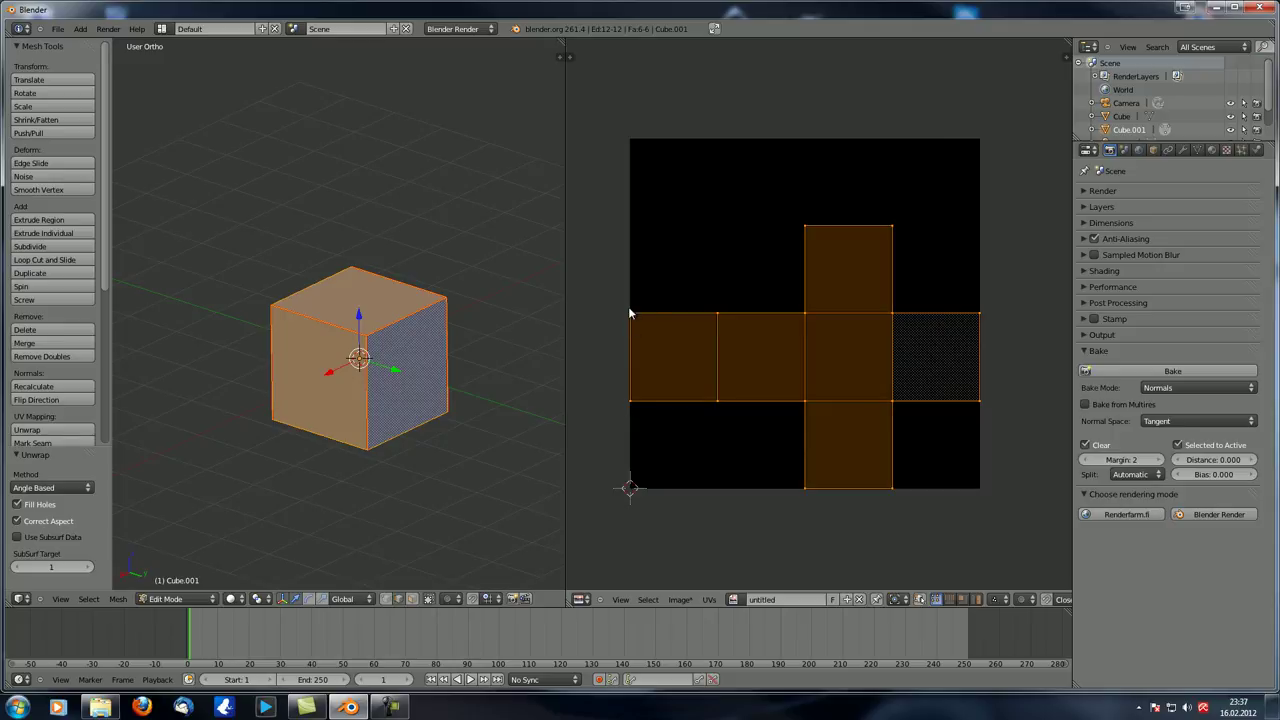
{"action": "middle_click_drag", "start_coordinate": [420, 354], "coordinate": [428, 357]}
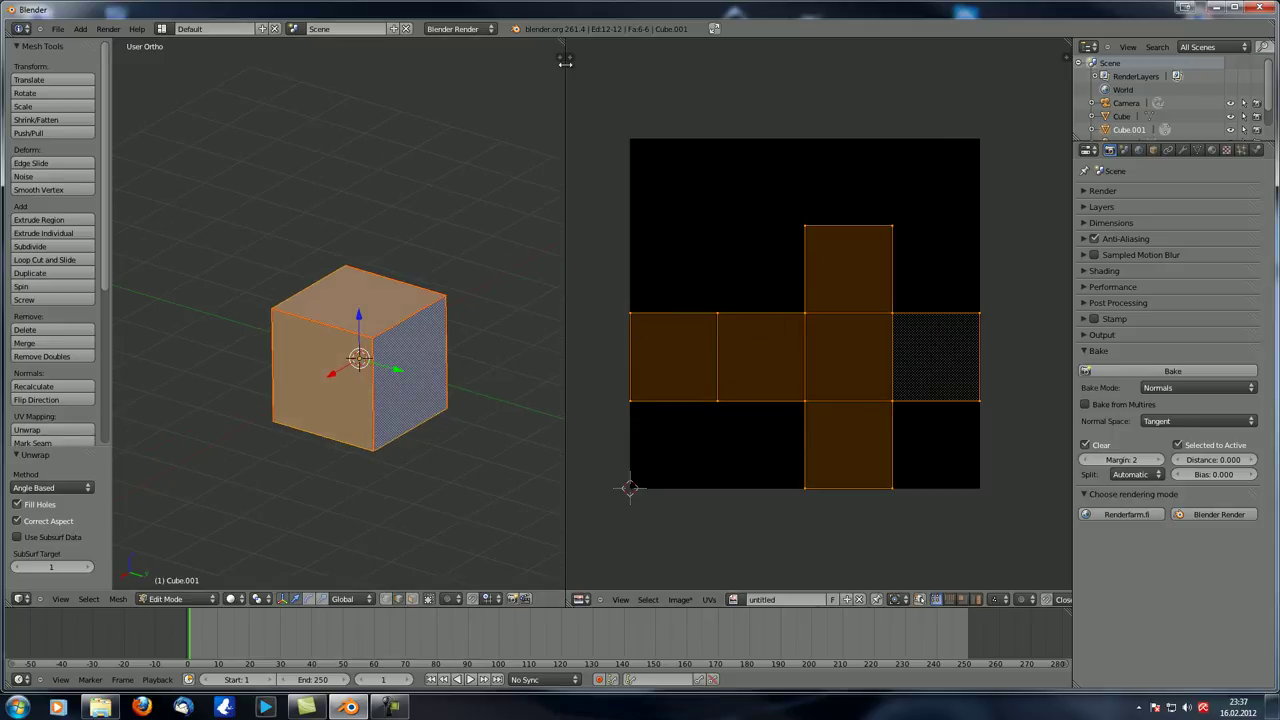
- Widen the 3D view, deselect the cube's mesh, and return to Object Mode in the camera view
{"action": "left_click_drag", "start_coordinate": [565, 62], "coordinate": [786, 100]}
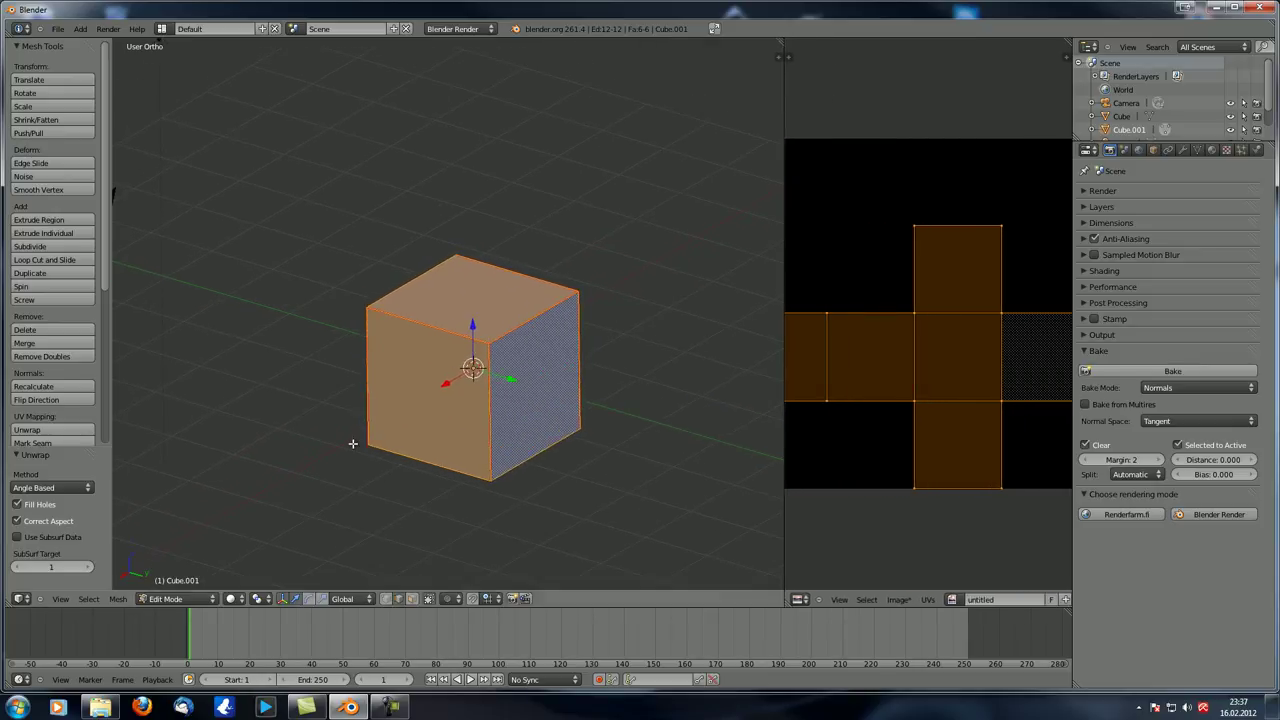
{"action": "scroll", "coordinate": [354, 440], "scroll_direction": "down", "scroll_amount": 5}
{"action": "key", "text": "a"}
{"action": "key", "text": "KP_0"}
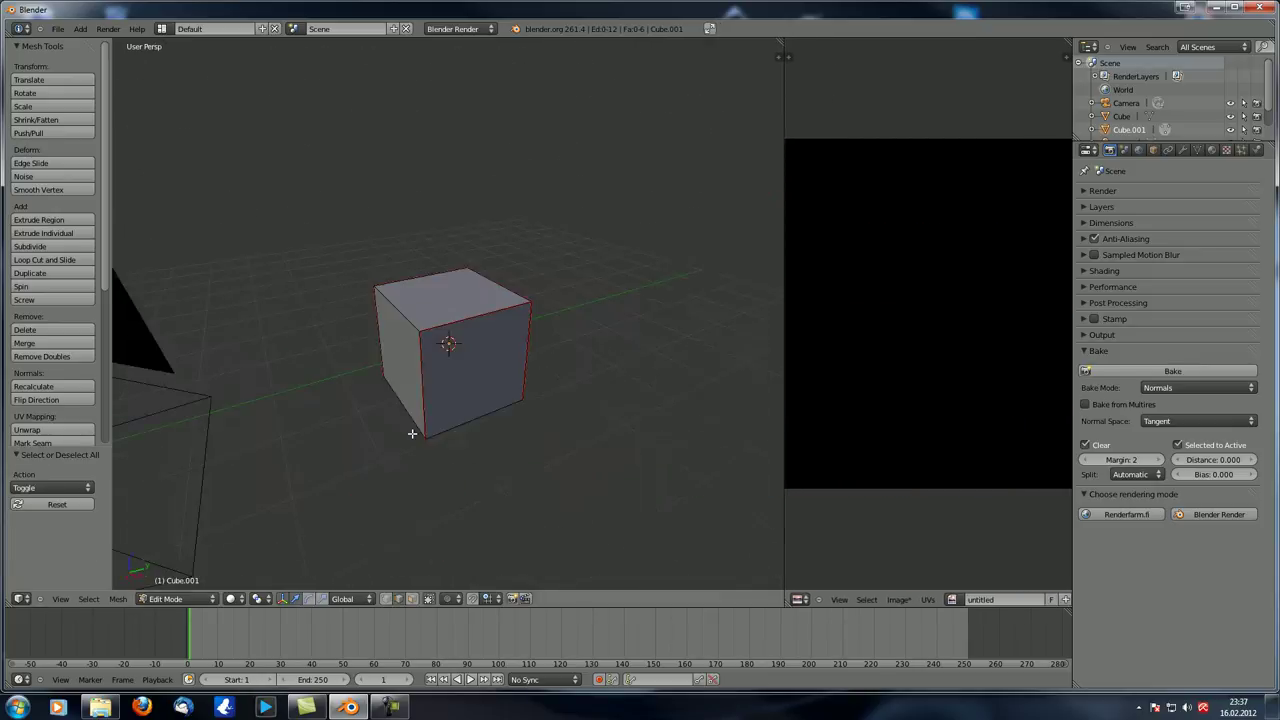
{"action": "key", "text": "Tab"}
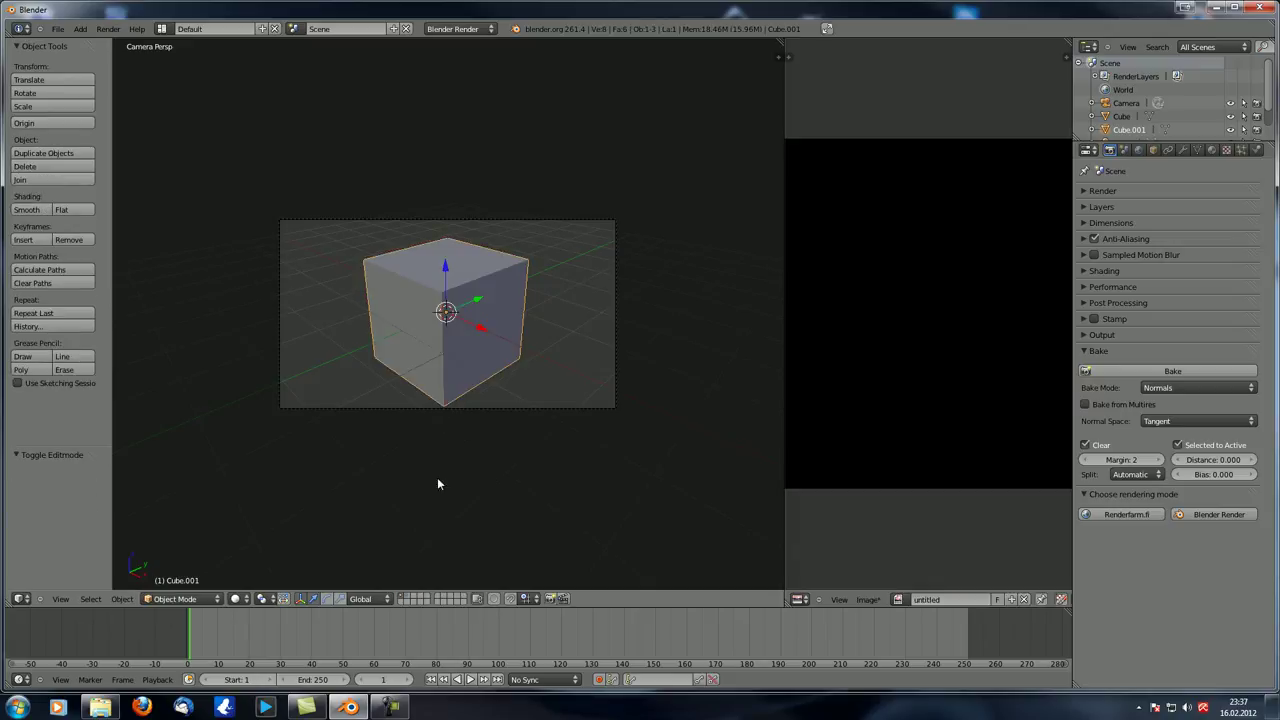
- Show the rough cube's layer alongside the plain cube, select both with the plain cube active, and bake the normals
{"action": "left_click", "coordinate": [409, 598]}
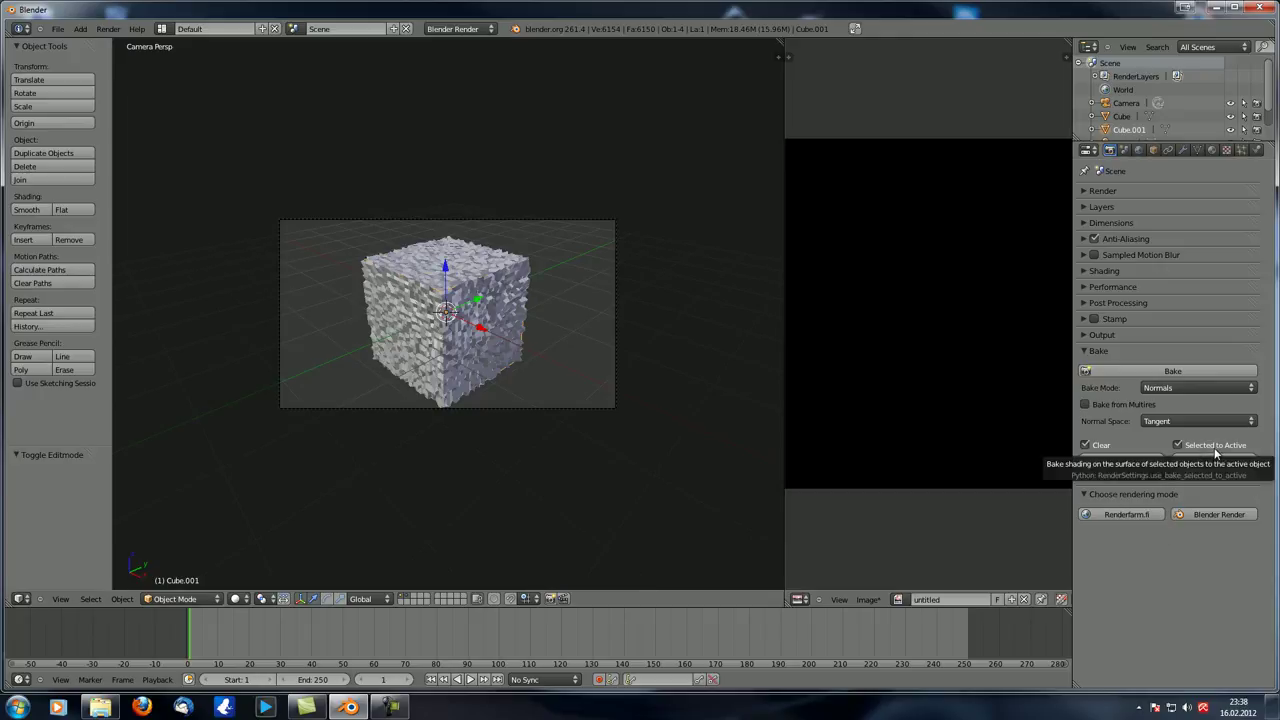
{"action": "right_click", "coordinate": [440, 279], "text": "shift"}
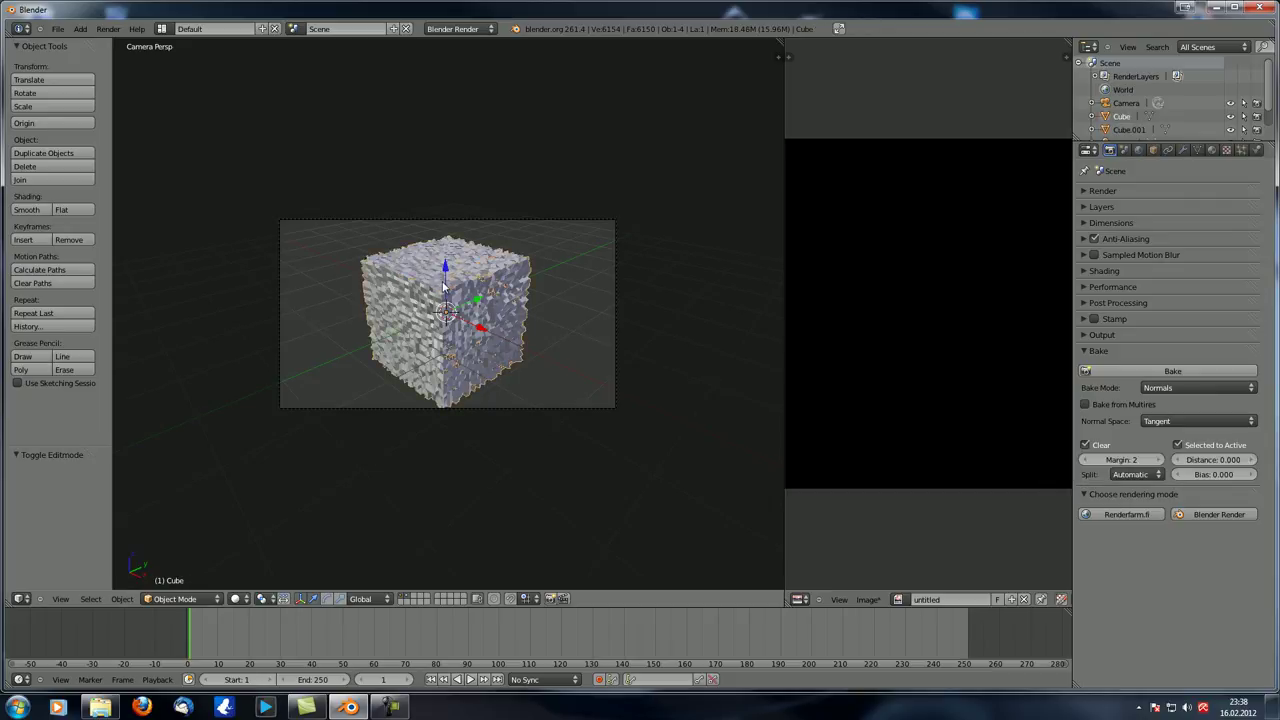
{"action": "right_click", "coordinate": [462, 295], "text": "shift"}
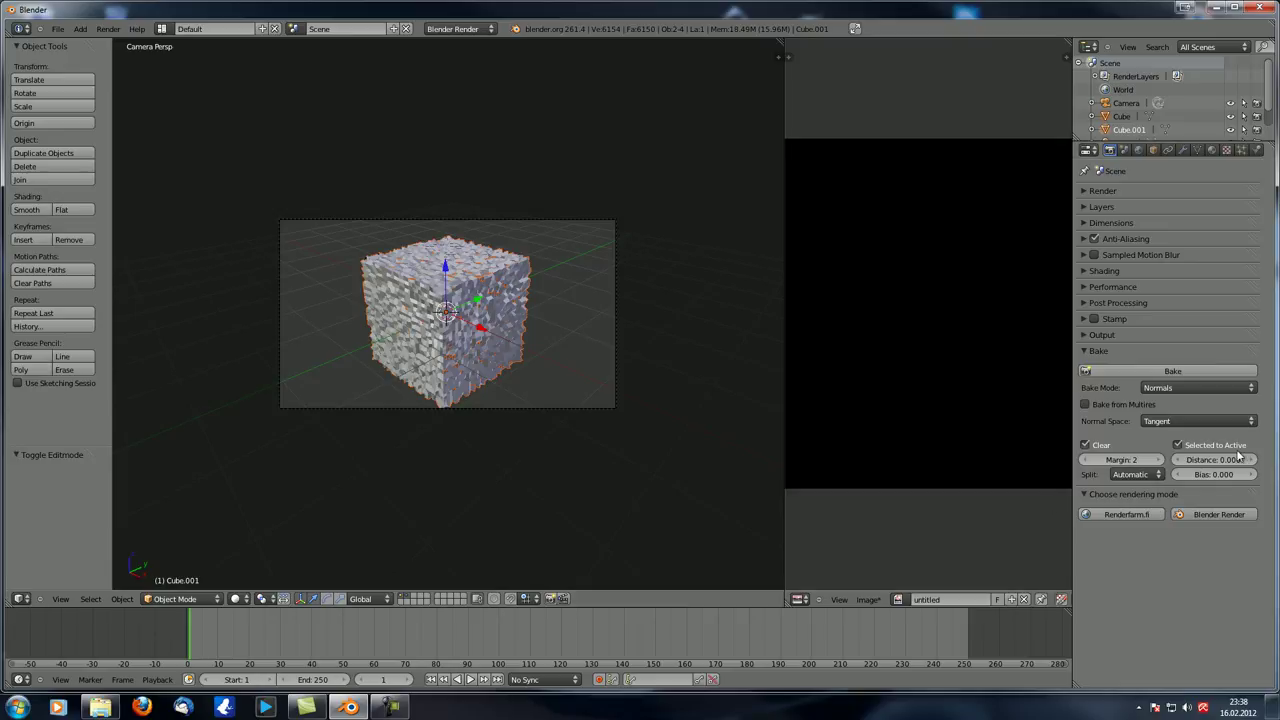
{"action": "left_click", "coordinate": [1151, 372]}
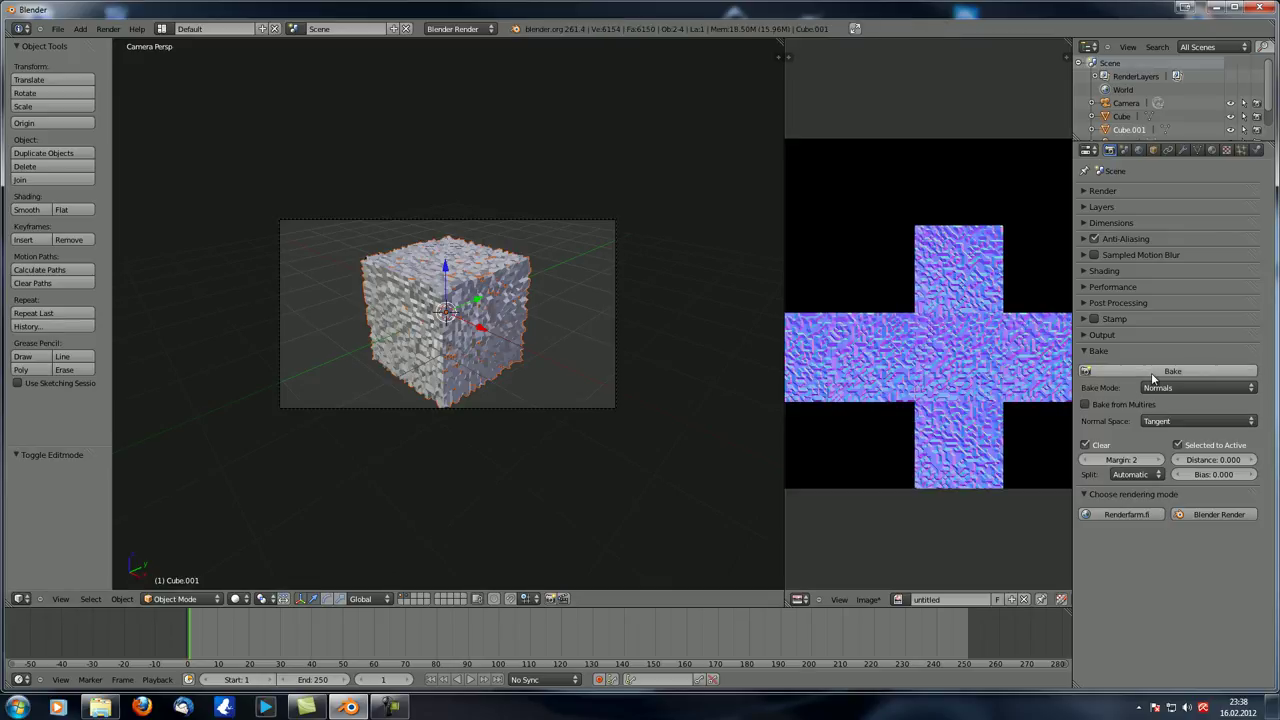
- Widen the image editor to show the whole baked map, deselect all objects, and inspect the rough cube up close outside the camera view
{"action": "left_click_drag", "start_coordinate": [784, 240], "coordinate": [605, 283]}
{"action": "key", "text": "KP_0"}
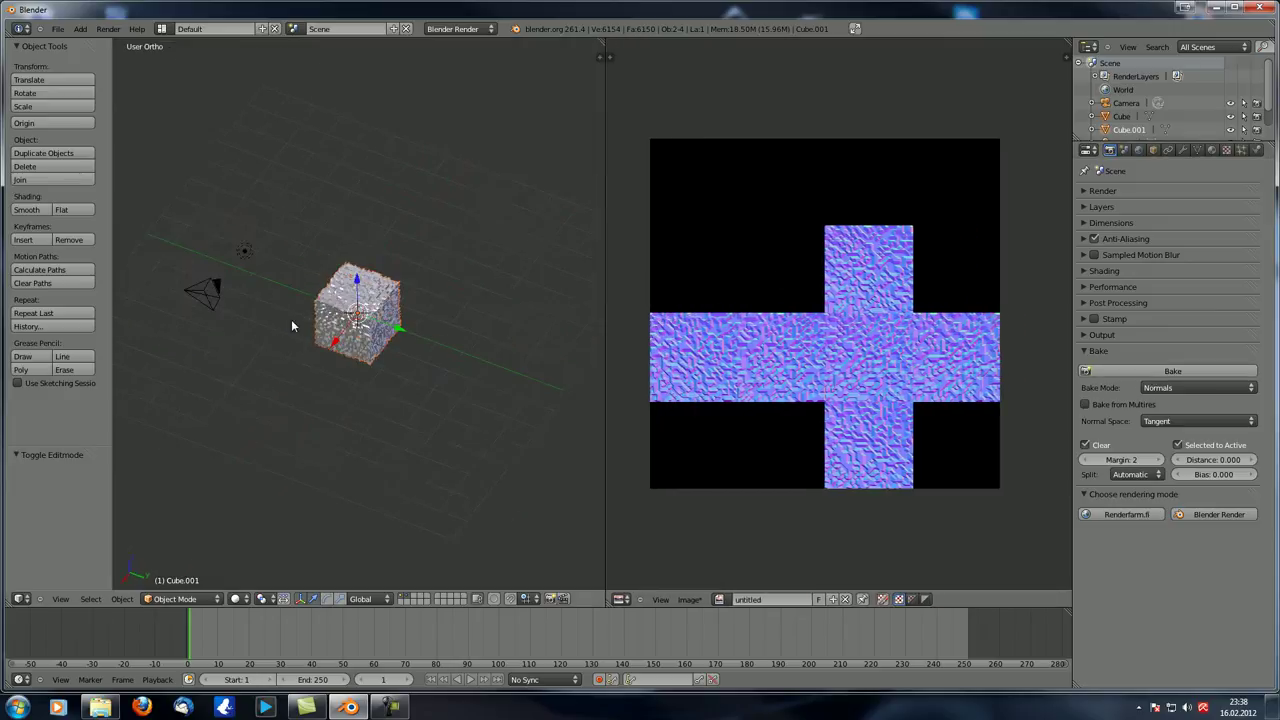
{"action": "key", "text": "a"}
{"action": "scroll", "coordinate": [294, 323], "scroll_direction": "up", "scroll_amount": 2}
{"action": "key", "text": "KP_5"}
{"action": "scroll", "coordinate": [418, 288], "scroll_direction": "up", "scroll_amount": 5}
{"action": "middle_click_drag", "start_coordinate": [418, 288], "coordinate": [380, 300]}
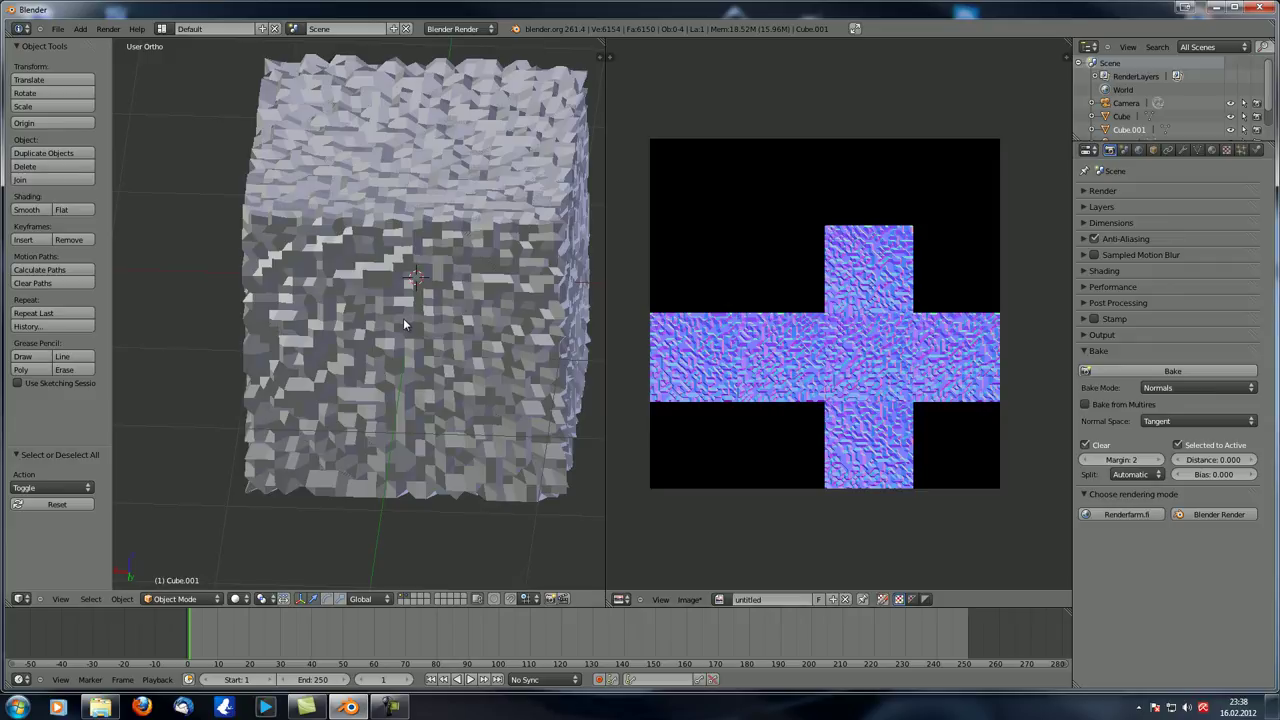
- Stay in Object Mode and display only the layer that holds the plain cube
{"action": "left_click", "coordinate": [178, 598]}
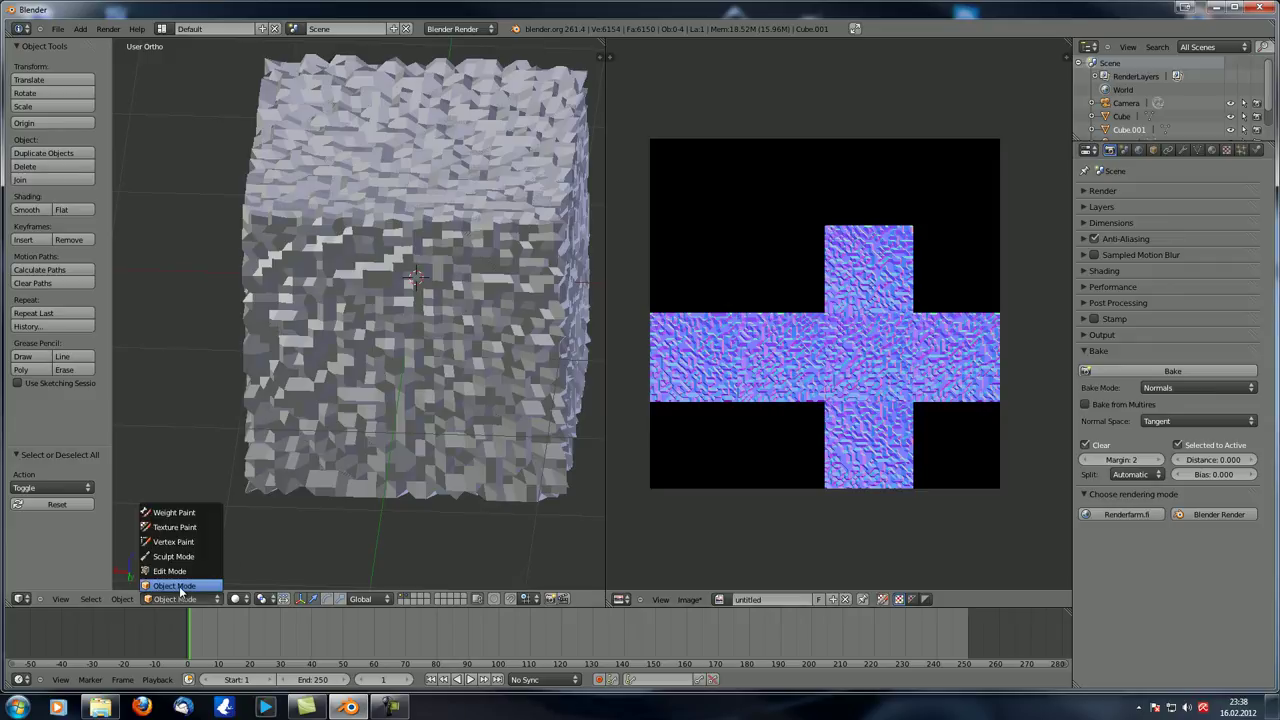
{"action": "left_click", "coordinate": [180, 588]}
{"action": "scroll", "coordinate": [258, 405], "scroll_direction": "down", "scroll_amount": 2}
{"action": "middle_click_drag", "start_coordinate": [258, 405], "coordinate": [353, 466]}
{"action": "left_click", "coordinate": [405, 597]}
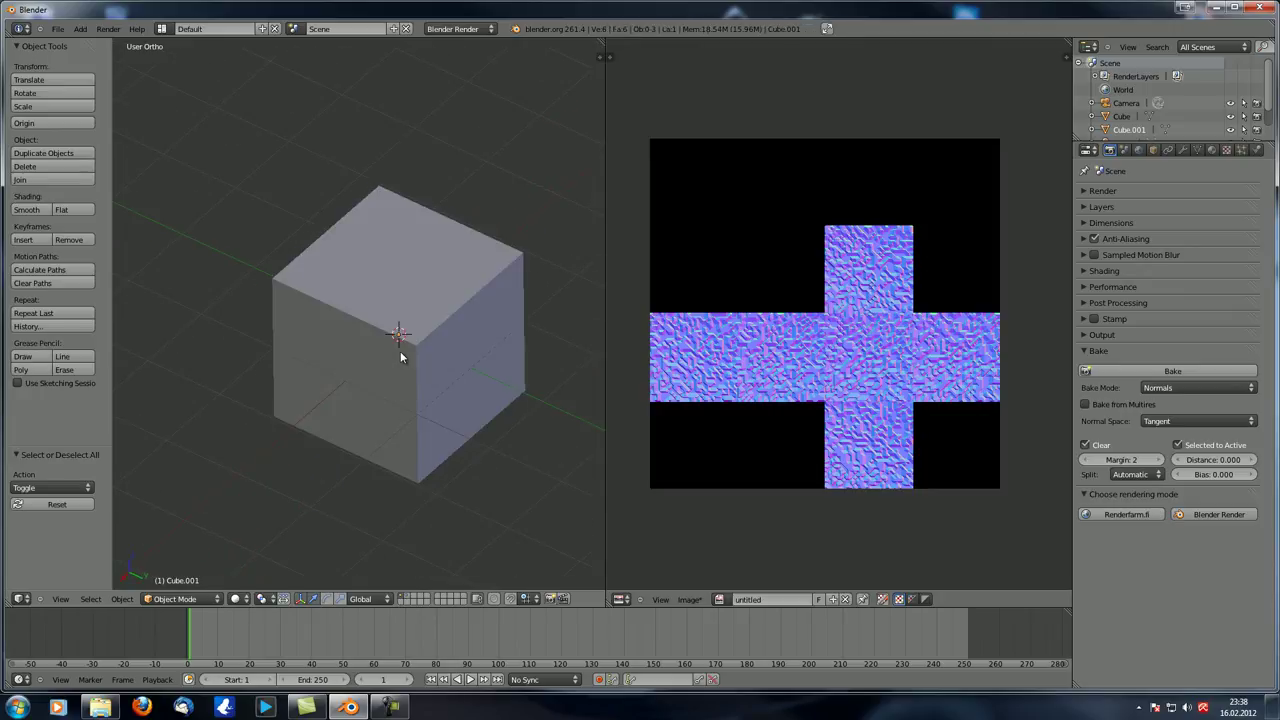
- Save a copy of the baked normal map to the Desktop as tutorial_texture.png
{"action": "left_click", "coordinate": [690, 599]}
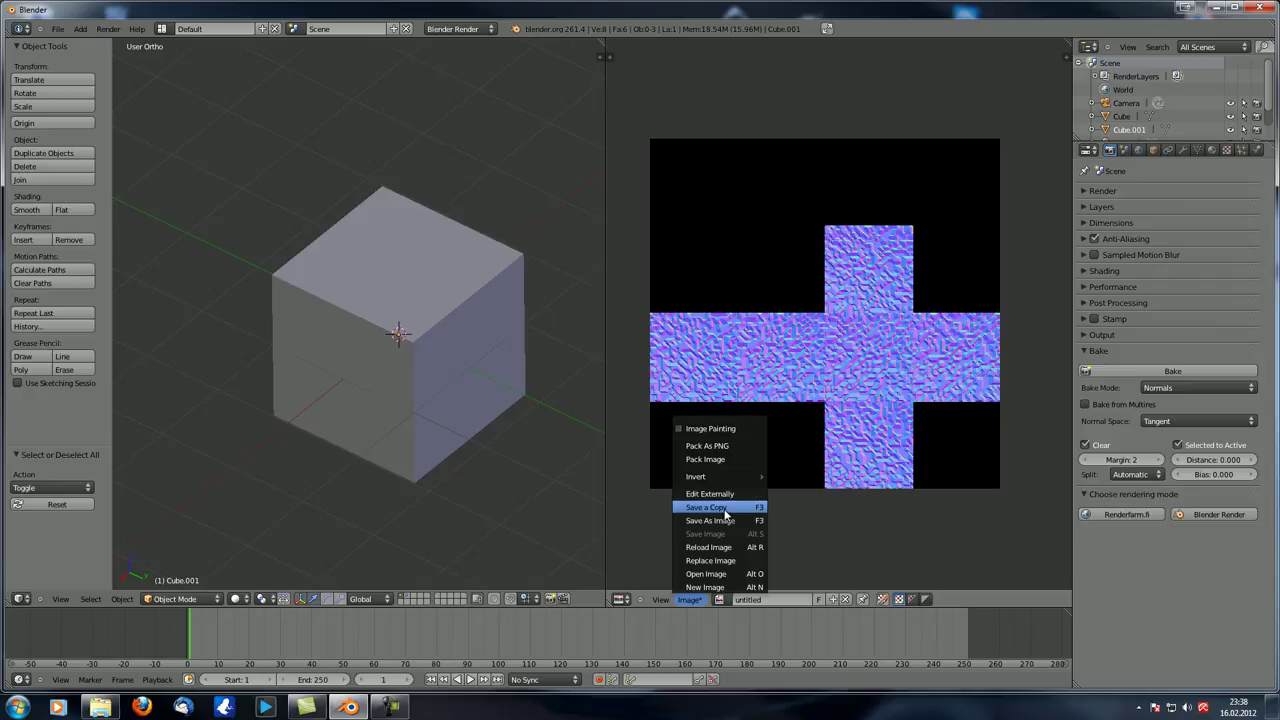
{"action": "left_click", "coordinate": [725, 508]}
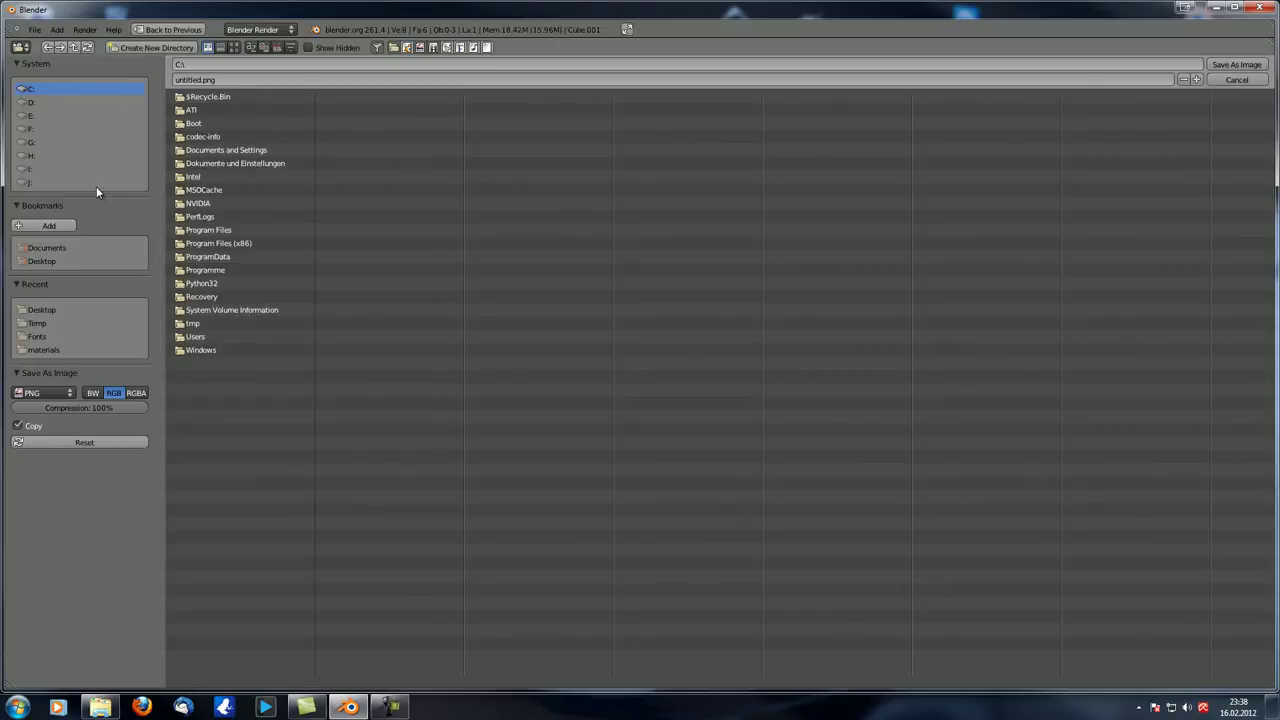
{"action": "left_click", "coordinate": [49, 311]}
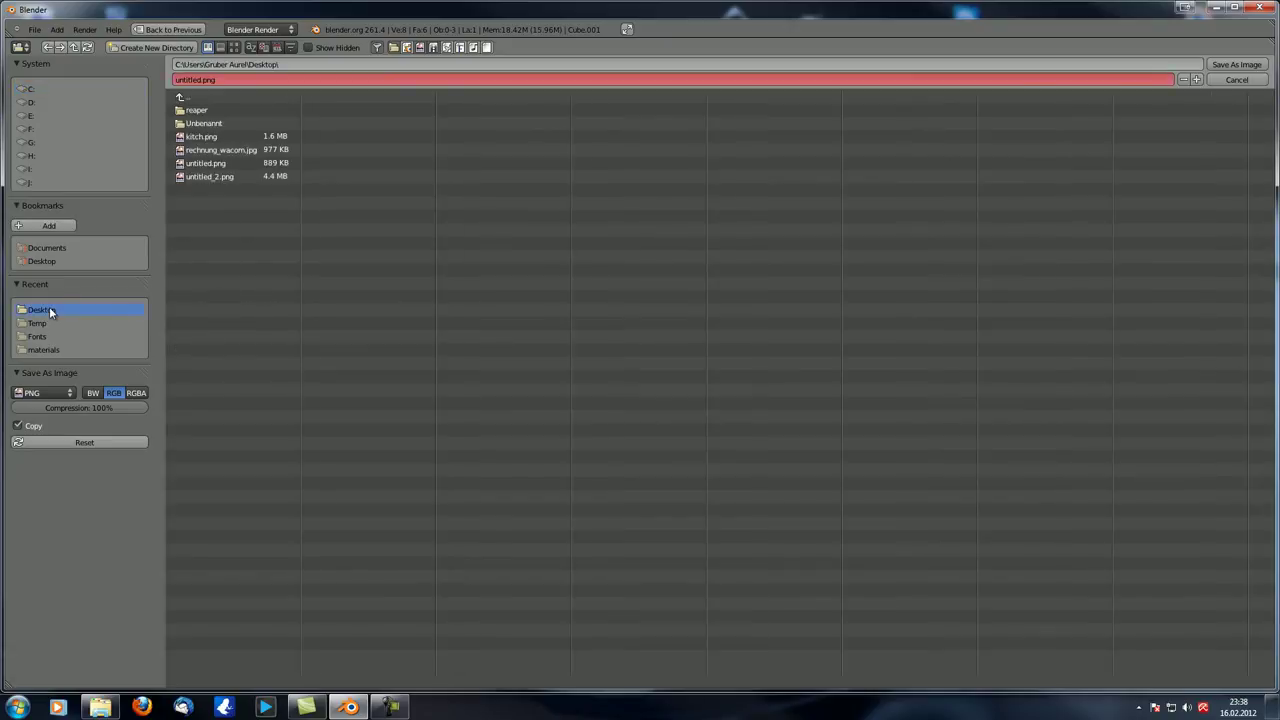
{"action": "left_click", "coordinate": [192, 78]}
{"action": "type", "text": "rial_texture"}
{"action": "key", "text": "Return"}
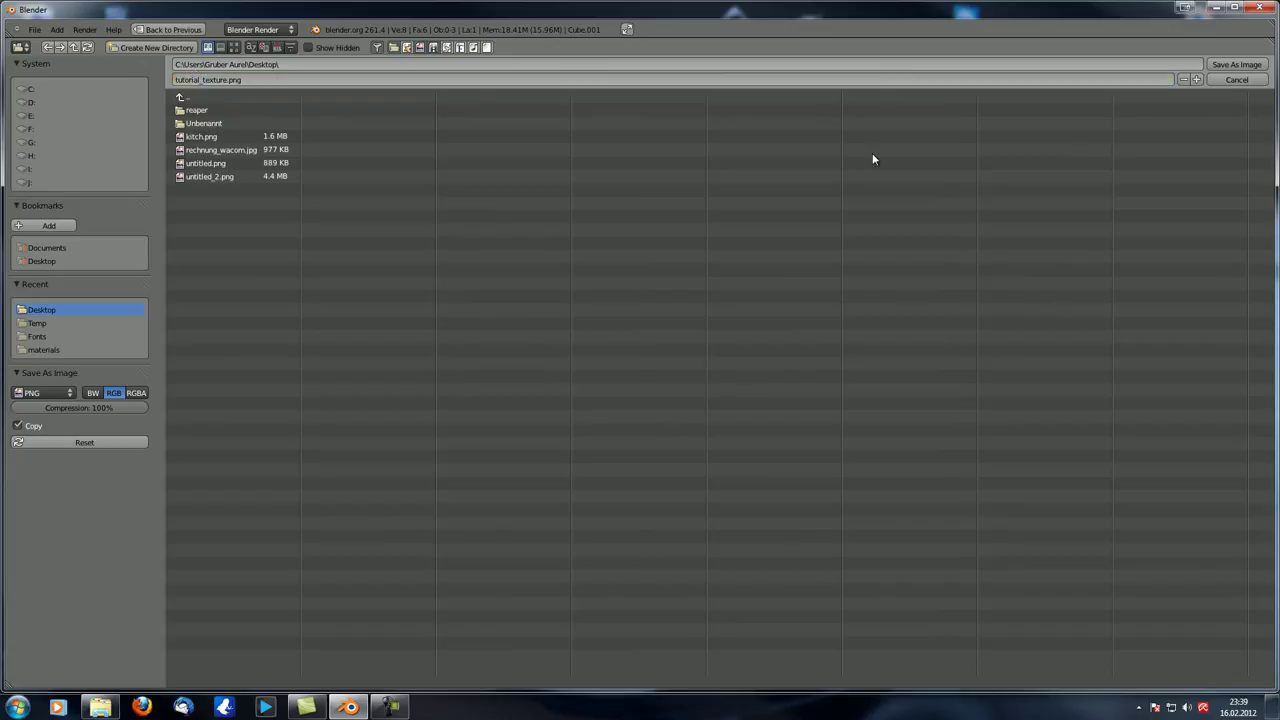
{"action": "left_click", "coordinate": [1235, 65]}
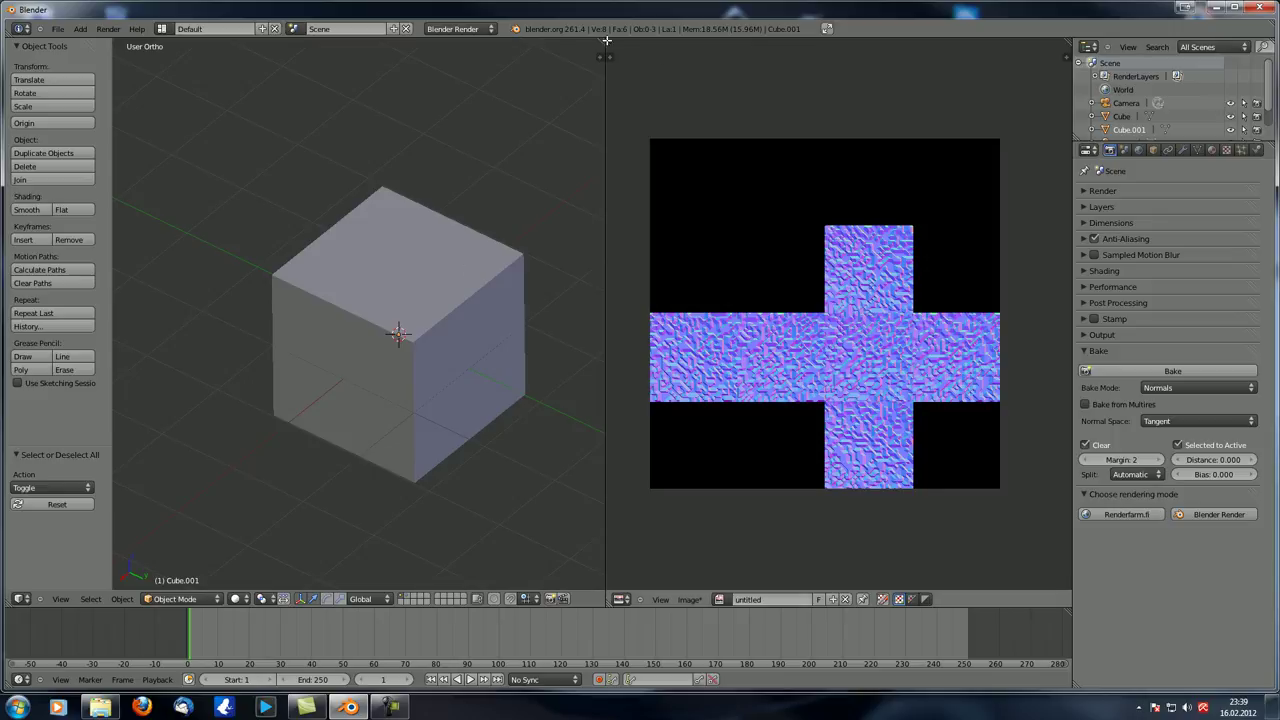
- Expand the 3D view over the image editor, select the plain cube, and give it a new material
{"action": "left_click_drag", "start_coordinate": [600, 40], "coordinate": [933, 296]}
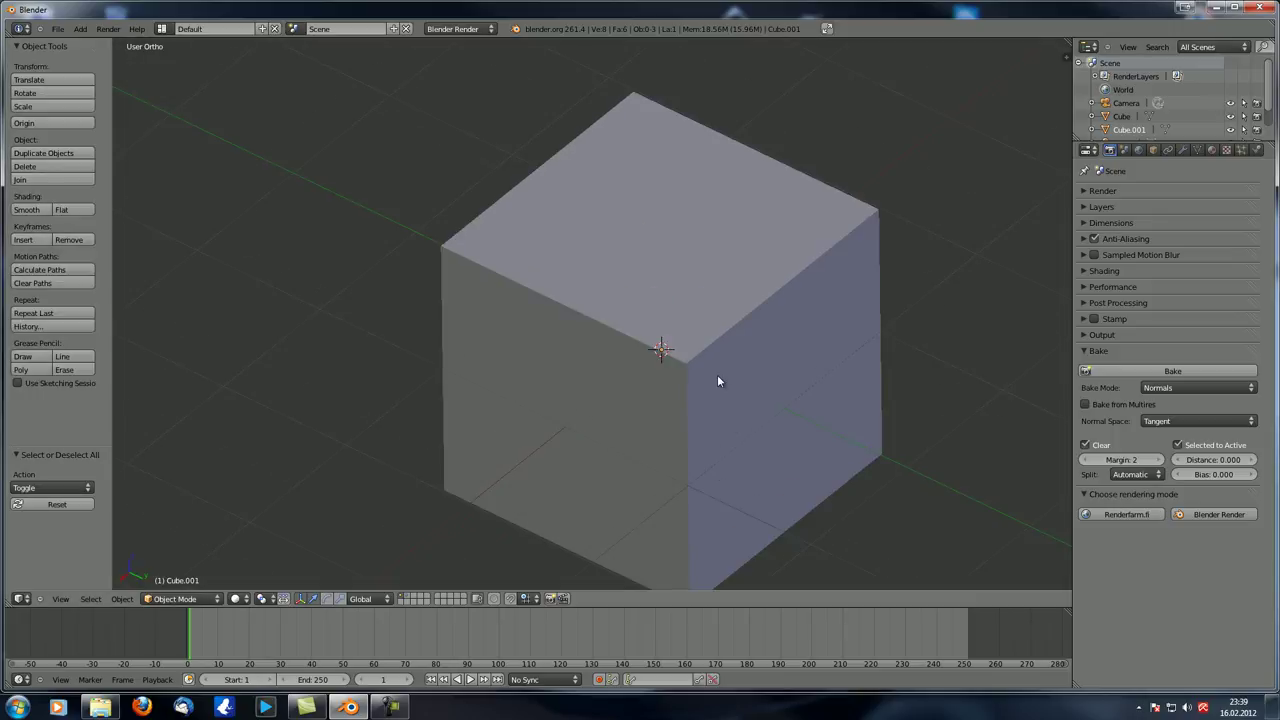
{"action": "middle_click_drag", "start_coordinate": [595, 307], "coordinate": [563, 315]}
{"action": "right_click", "coordinate": [563, 315]}
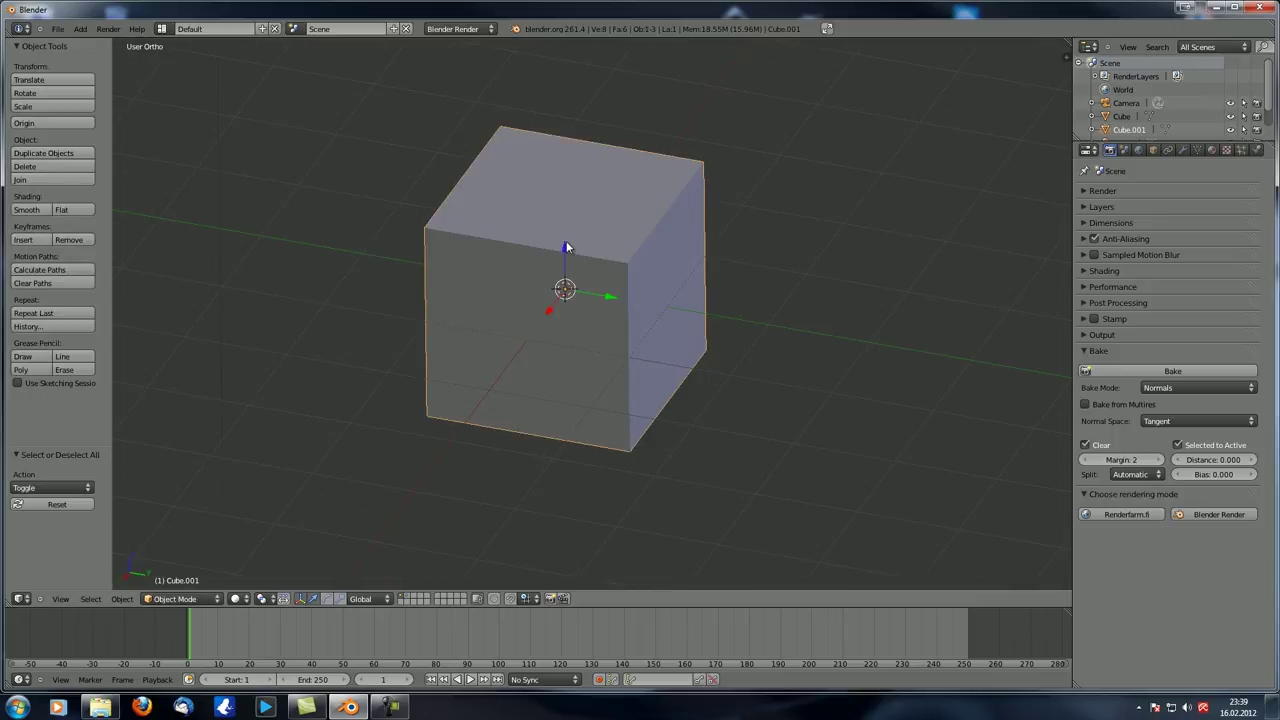
{"action": "left_click", "coordinate": [1212, 150]}
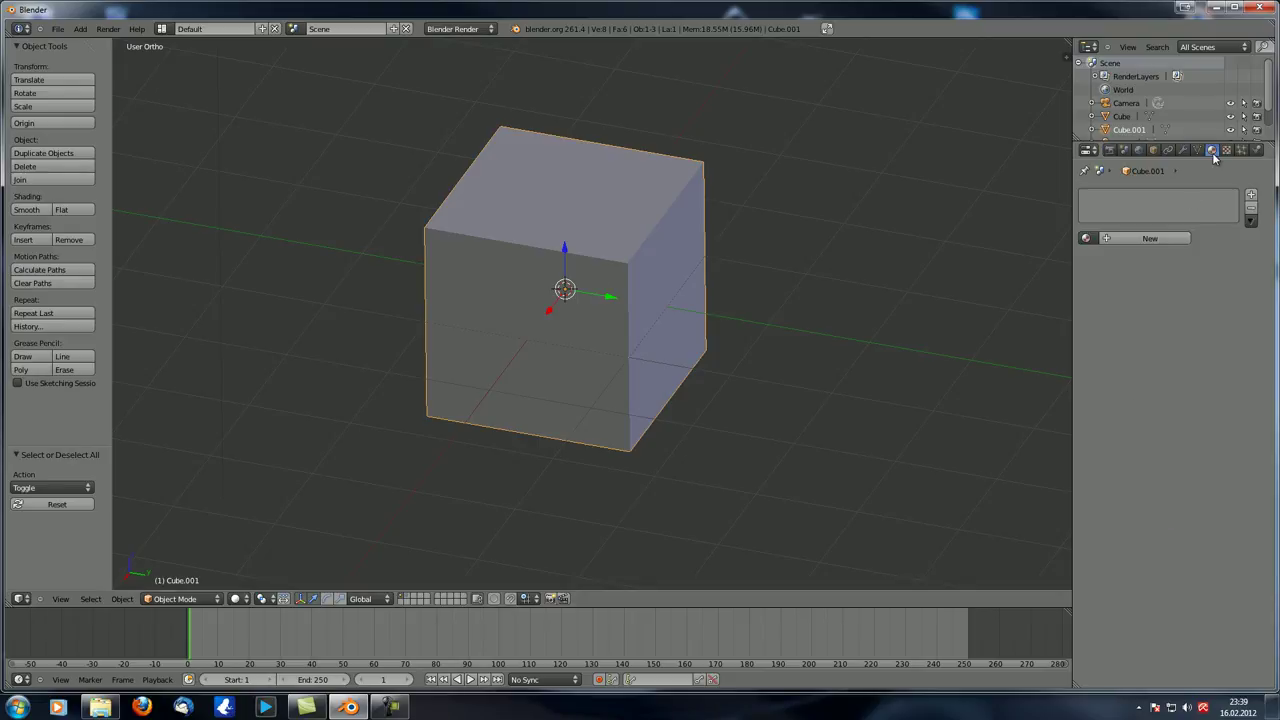
{"action": "left_click", "coordinate": [1142, 240]}
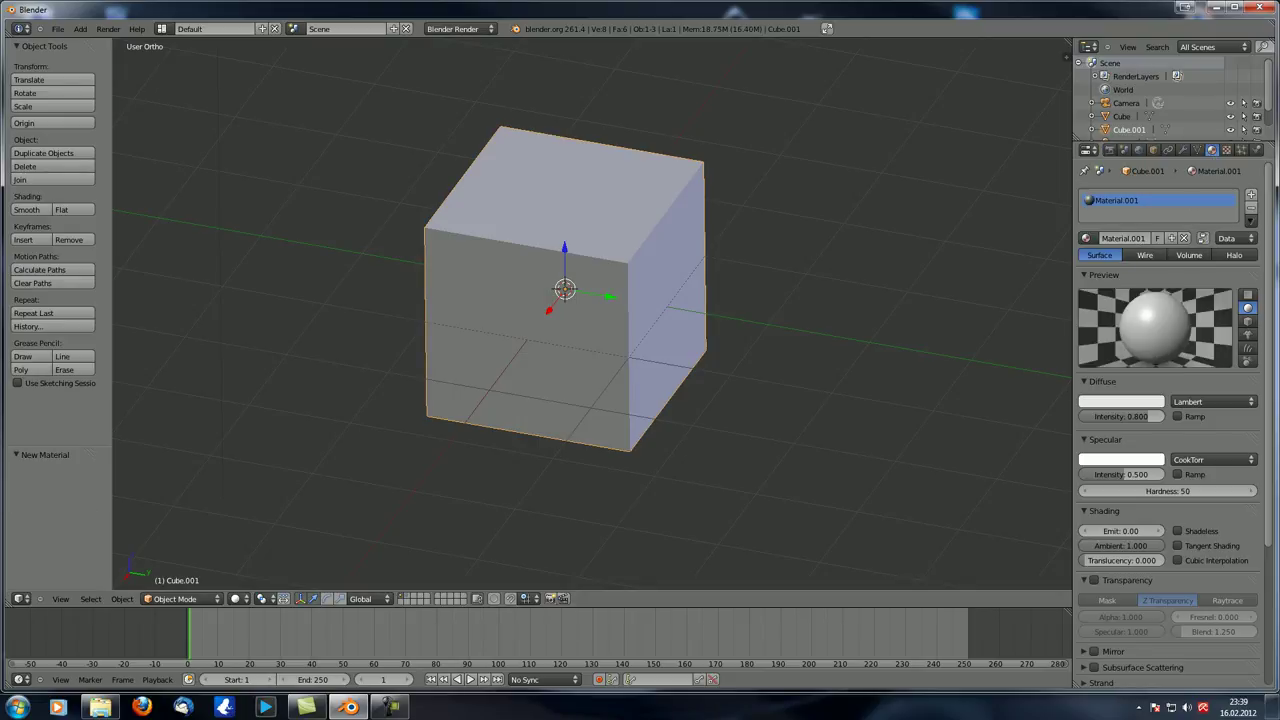
- Add an Image or Movie texture to the plain cube's material and load tutorial_texture.png from the Desktop
{"action": "left_click", "coordinate": [1227, 151]}
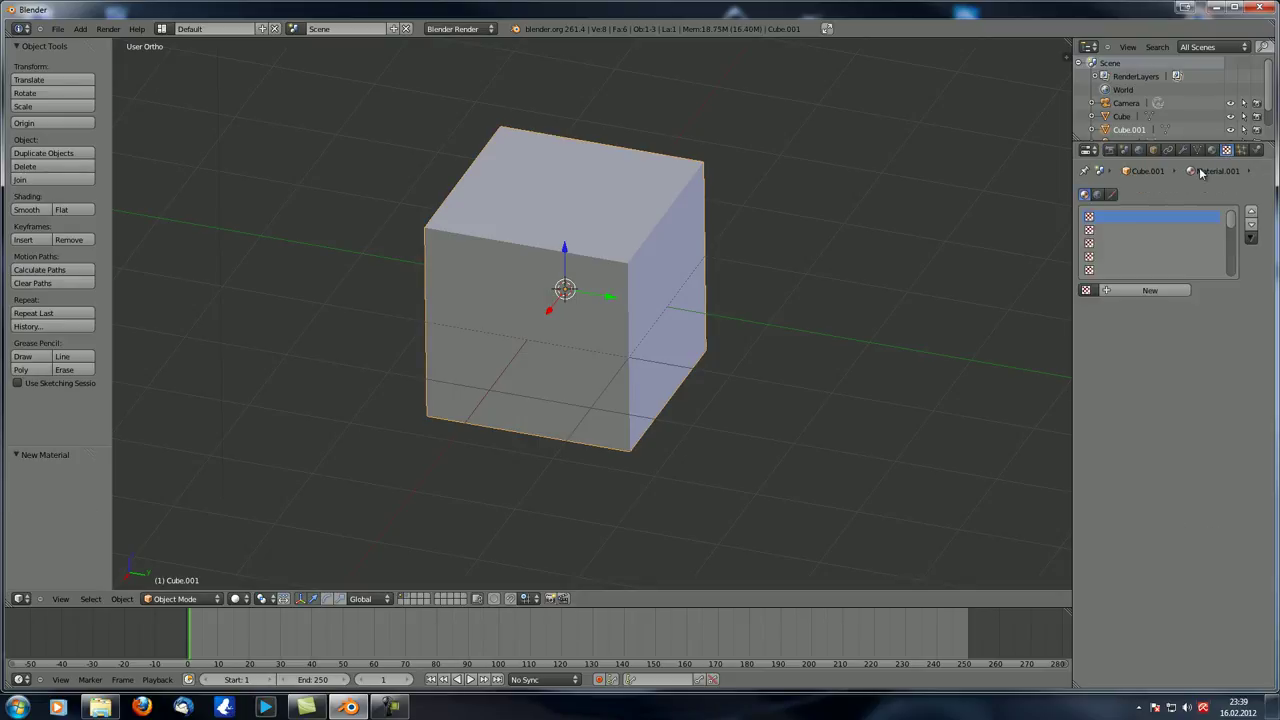
{"action": "left_click", "coordinate": [1136, 292]}
{"action": "left_click", "coordinate": [1170, 307]}
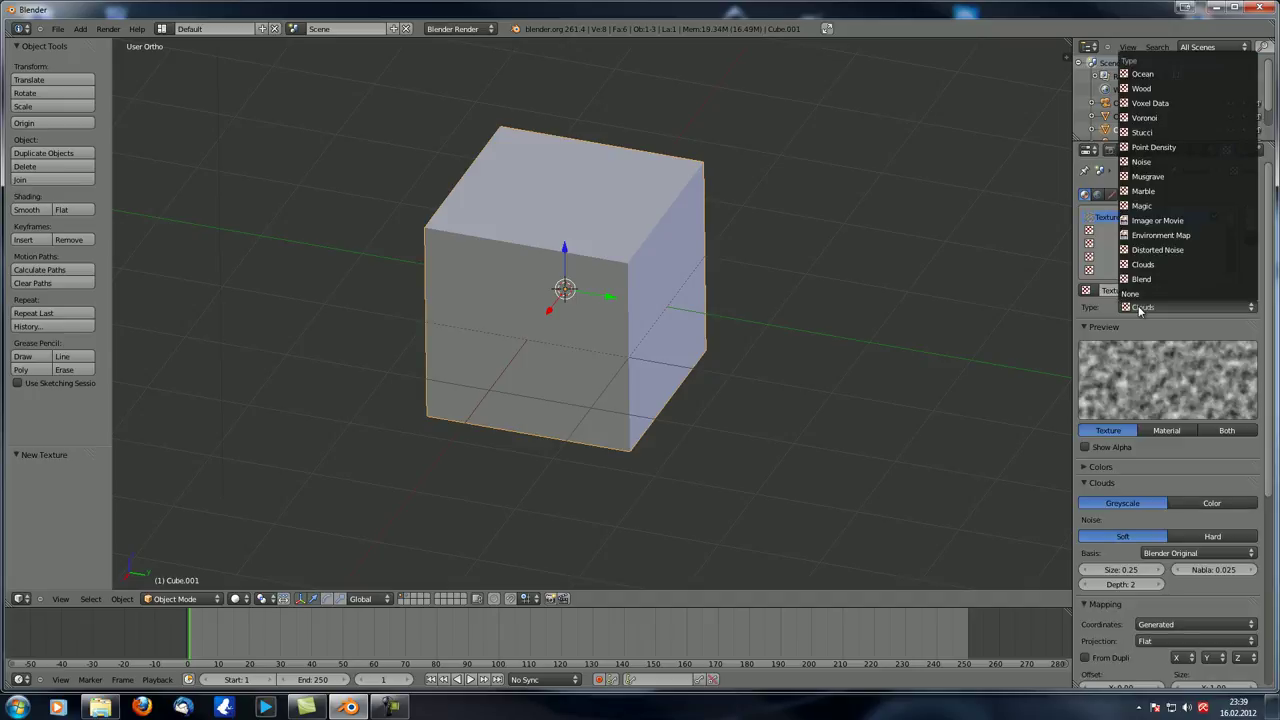
{"action": "left_click", "coordinate": [1167, 219]}
{"action": "left_click", "coordinate": [1207, 504]}
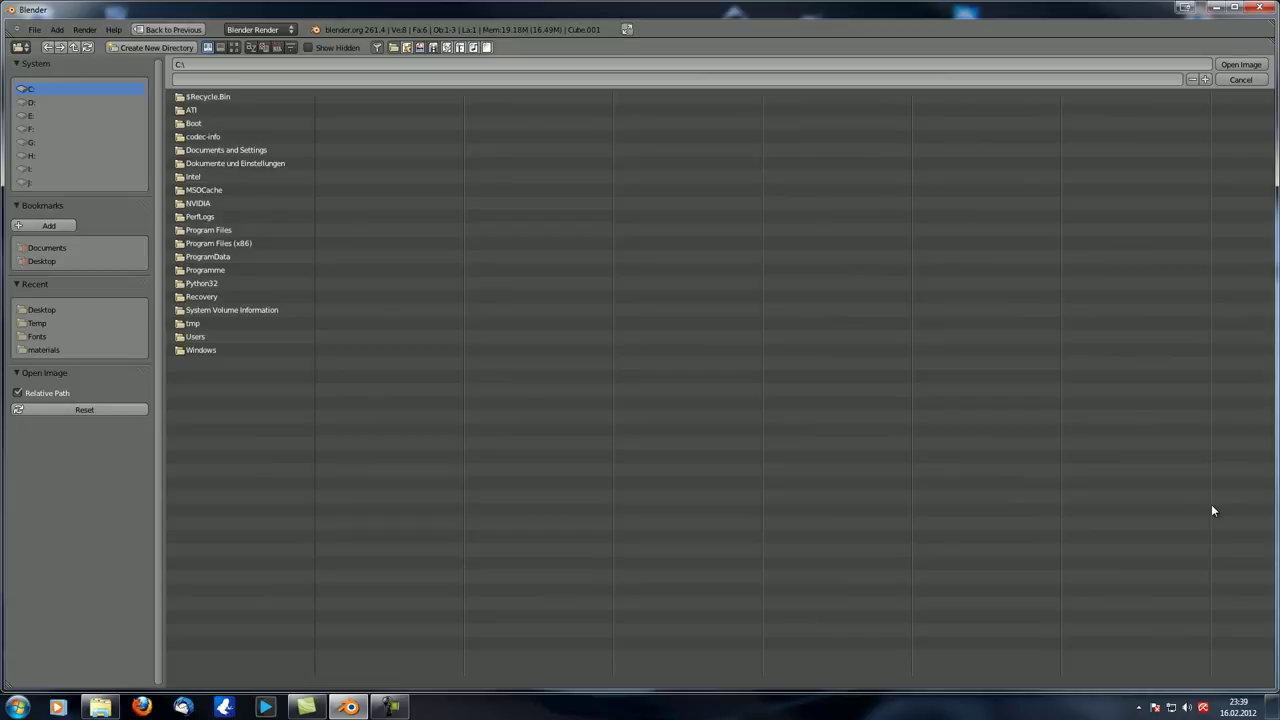
{"action": "left_click", "coordinate": [41, 260]}
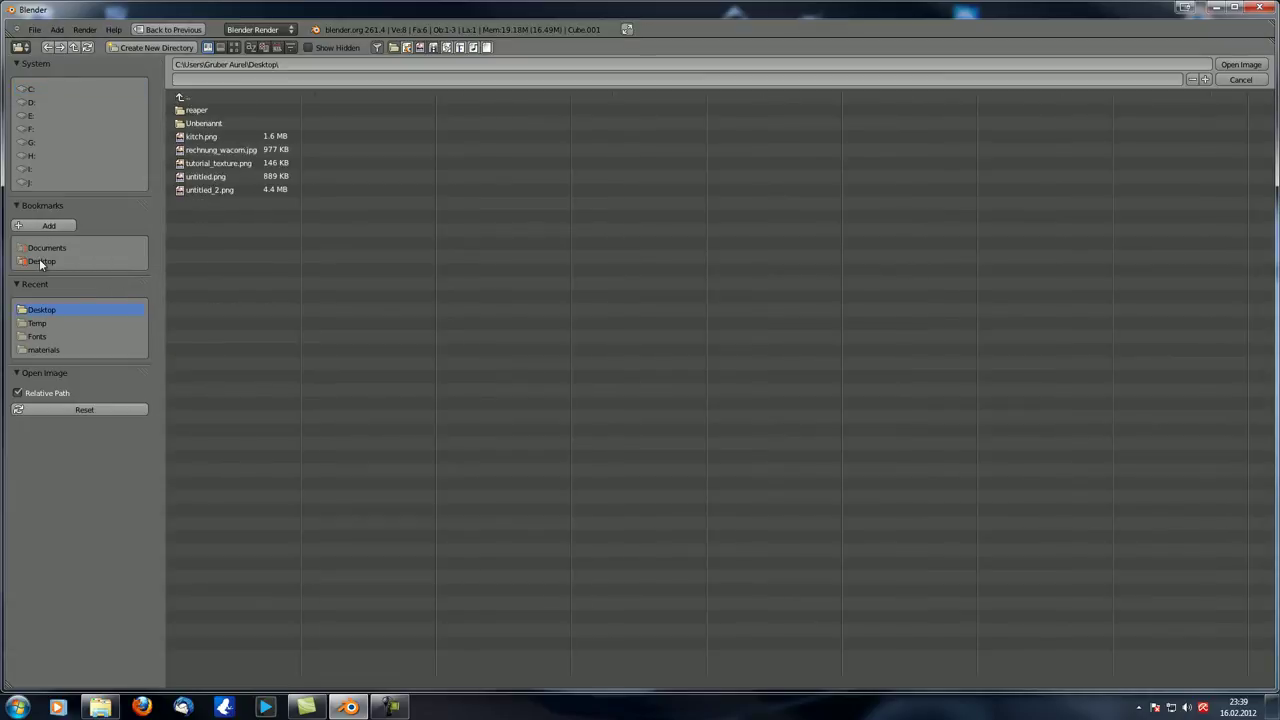
{"action": "double_click", "coordinate": [223, 166]}
- Set the texture's mapping coordinates to UV and assign the UVMap layer
{"action": "scroll", "coordinate": [1140, 517], "scroll_direction": "down", "scroll_amount": 4}
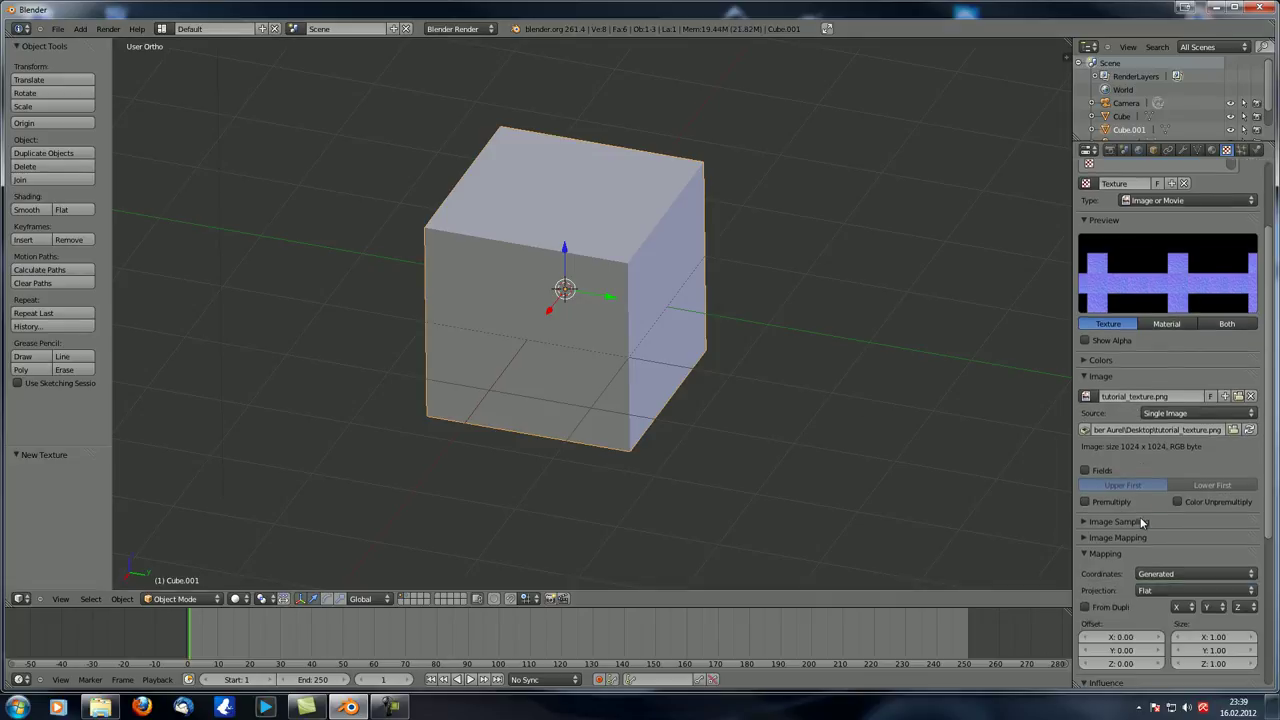
{"action": "left_click", "coordinate": [1102, 480]}
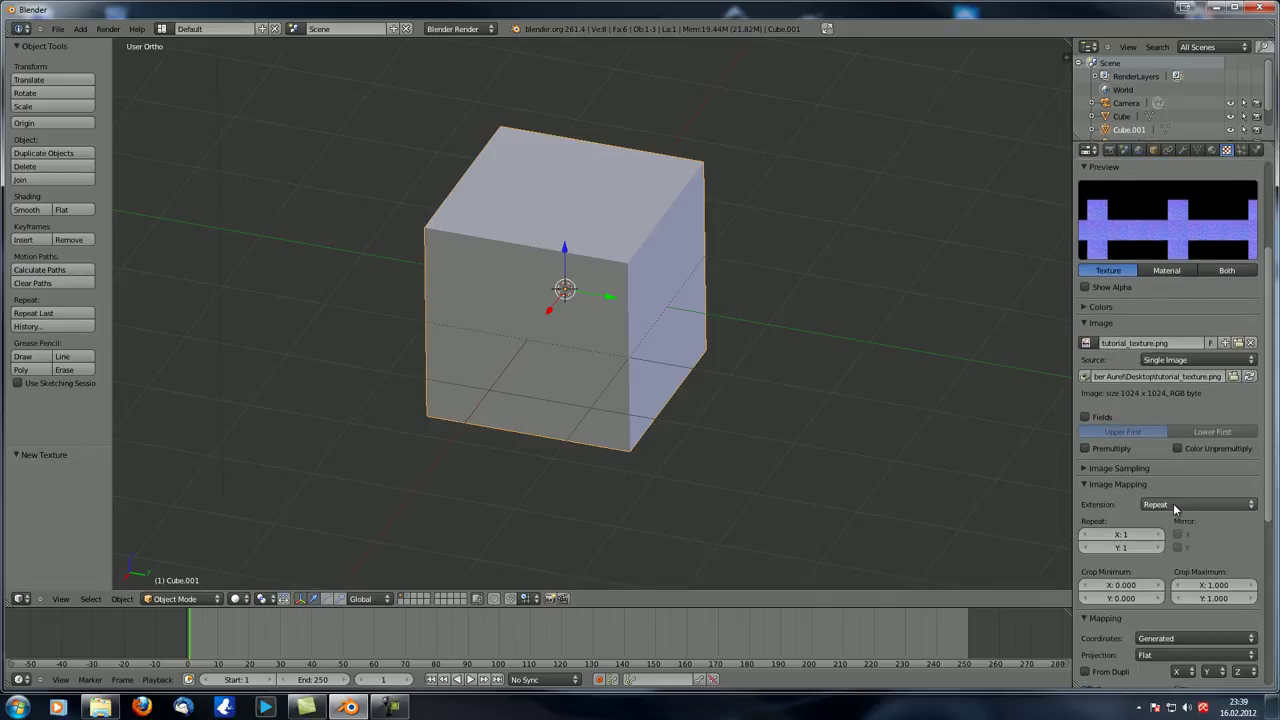
{"action": "left_click", "coordinate": [1086, 478]}
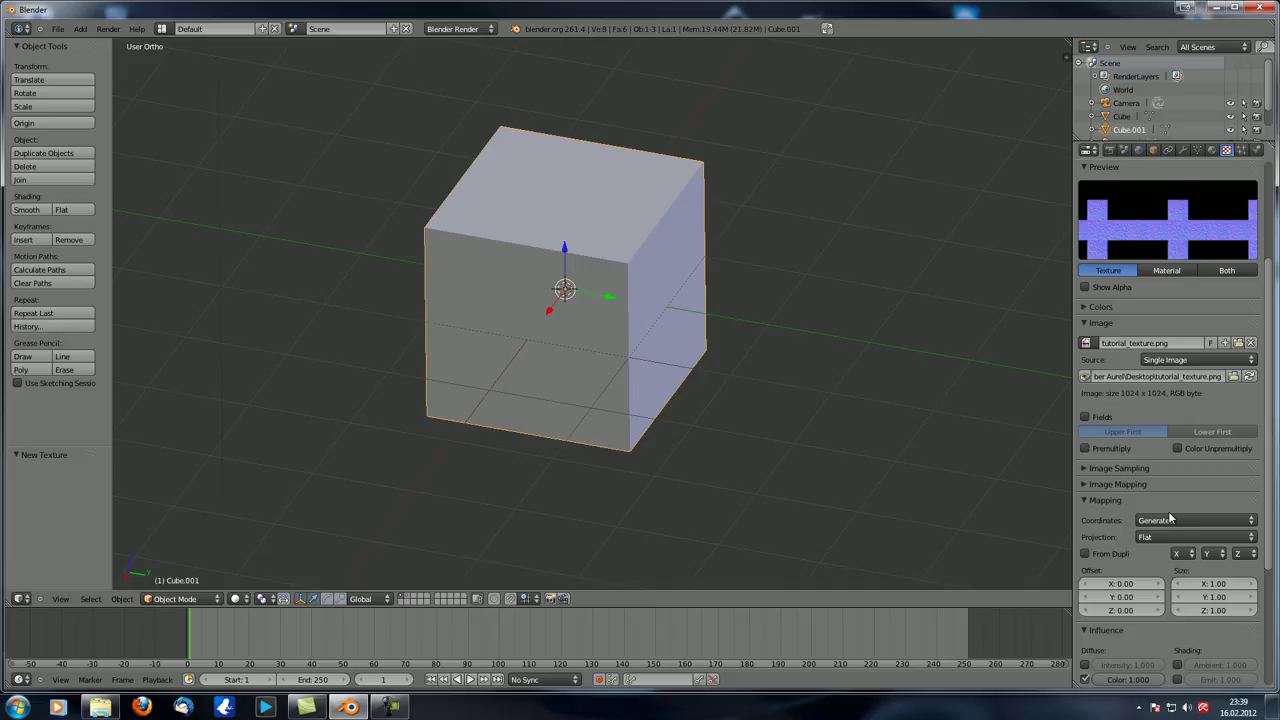
{"action": "left_click", "coordinate": [1170, 517]}
{"action": "left_click", "coordinate": [1168, 463]}
{"action": "left_click", "coordinate": [1162, 536]}
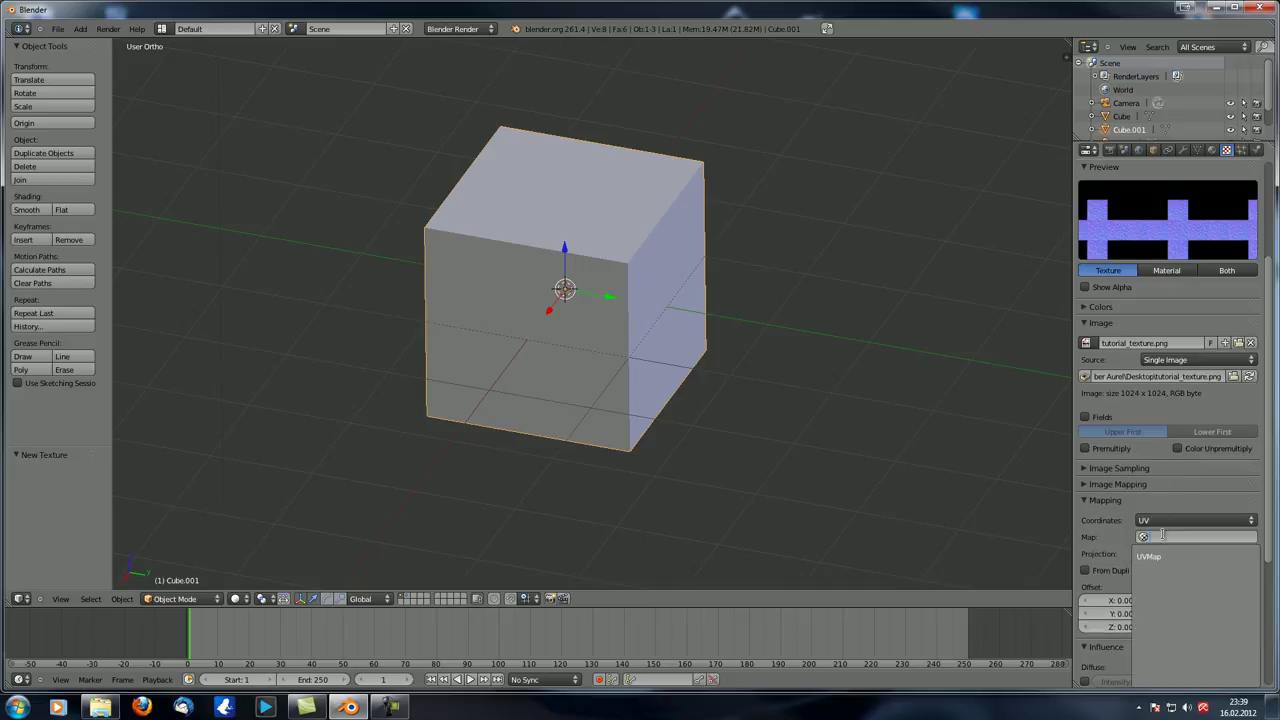
{"action": "left_click", "coordinate": [1166, 557]}
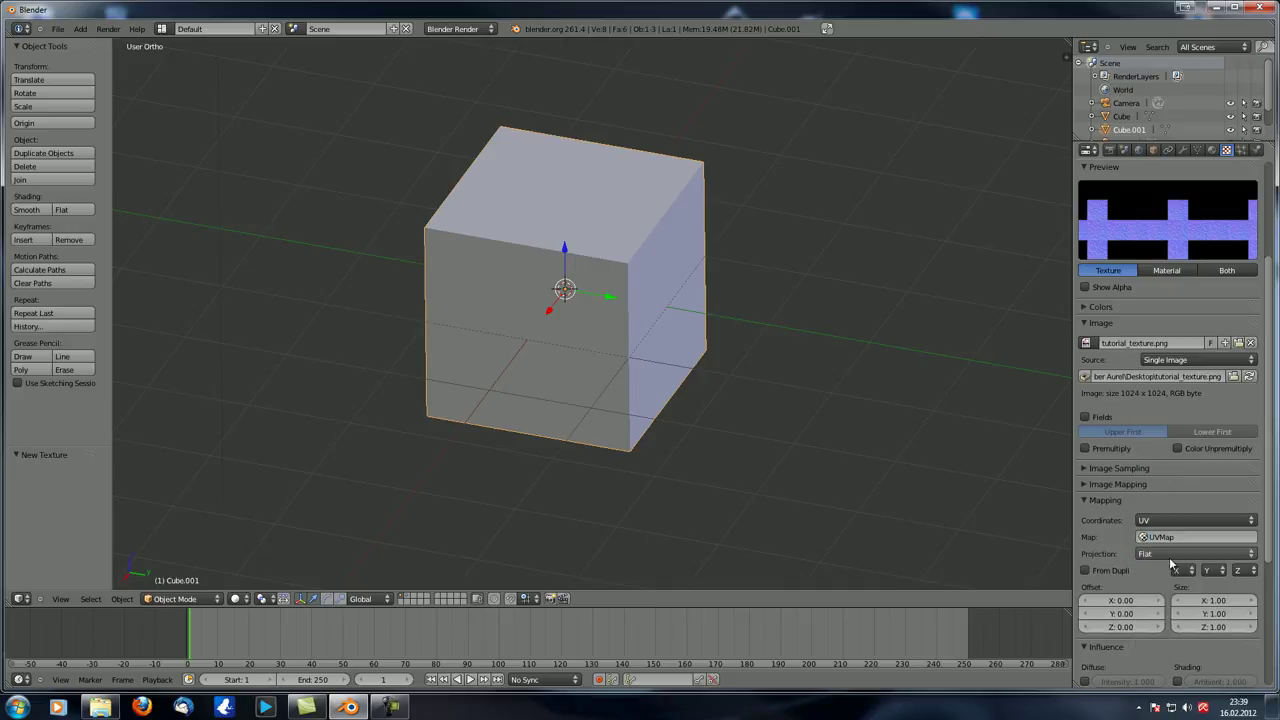
- Make the texture influence Normal instead of Color, enable RGB to Intensity, and set the bump method to Best Quality
{"action": "scroll", "coordinate": [1114, 530], "scroll_direction": "down", "scroll_amount": 5}
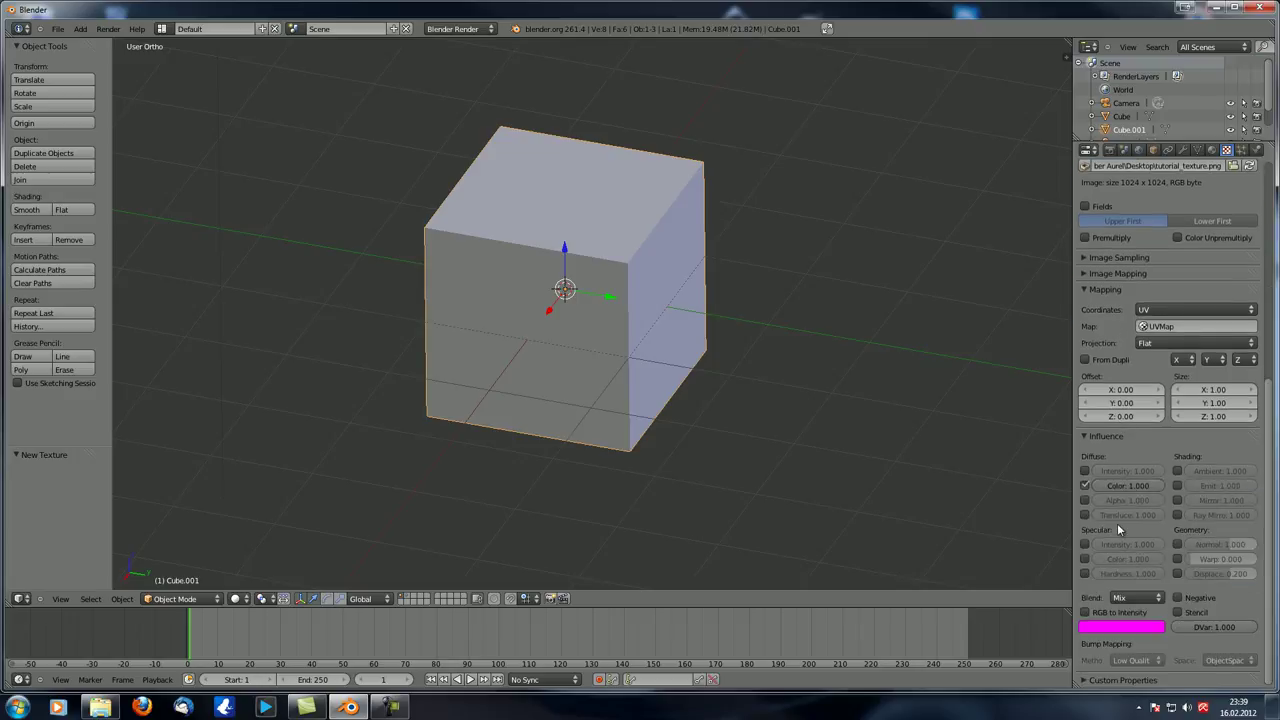
{"action": "left_click", "coordinate": [1178, 545]}
{"action": "left_click", "coordinate": [1086, 486]}
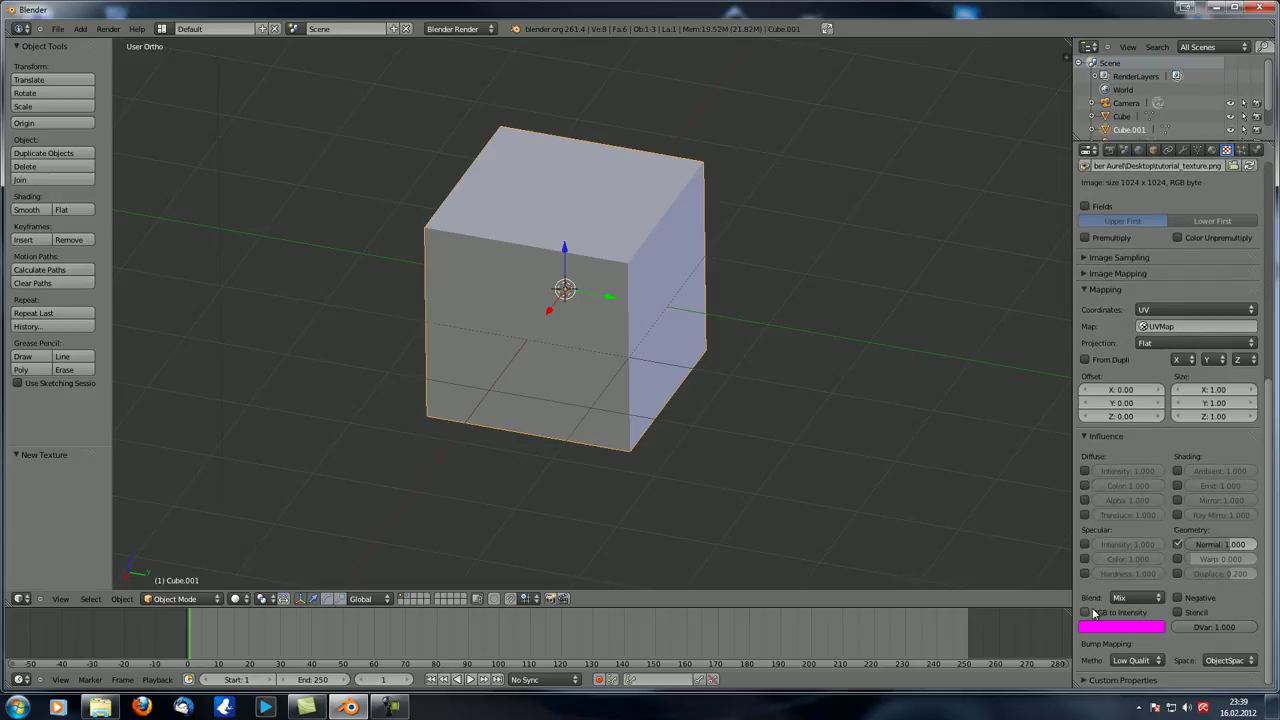
{"action": "left_click", "coordinate": [1086, 613]}
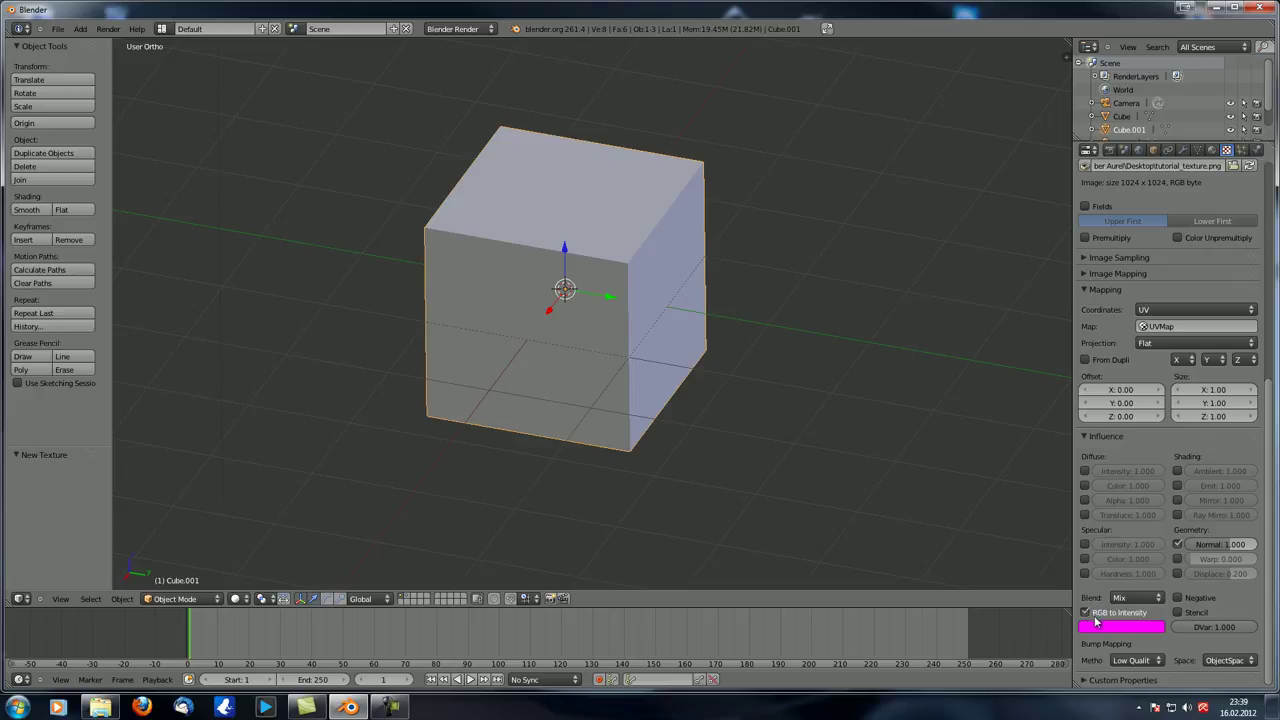
{"action": "left_click", "coordinate": [1127, 662]}
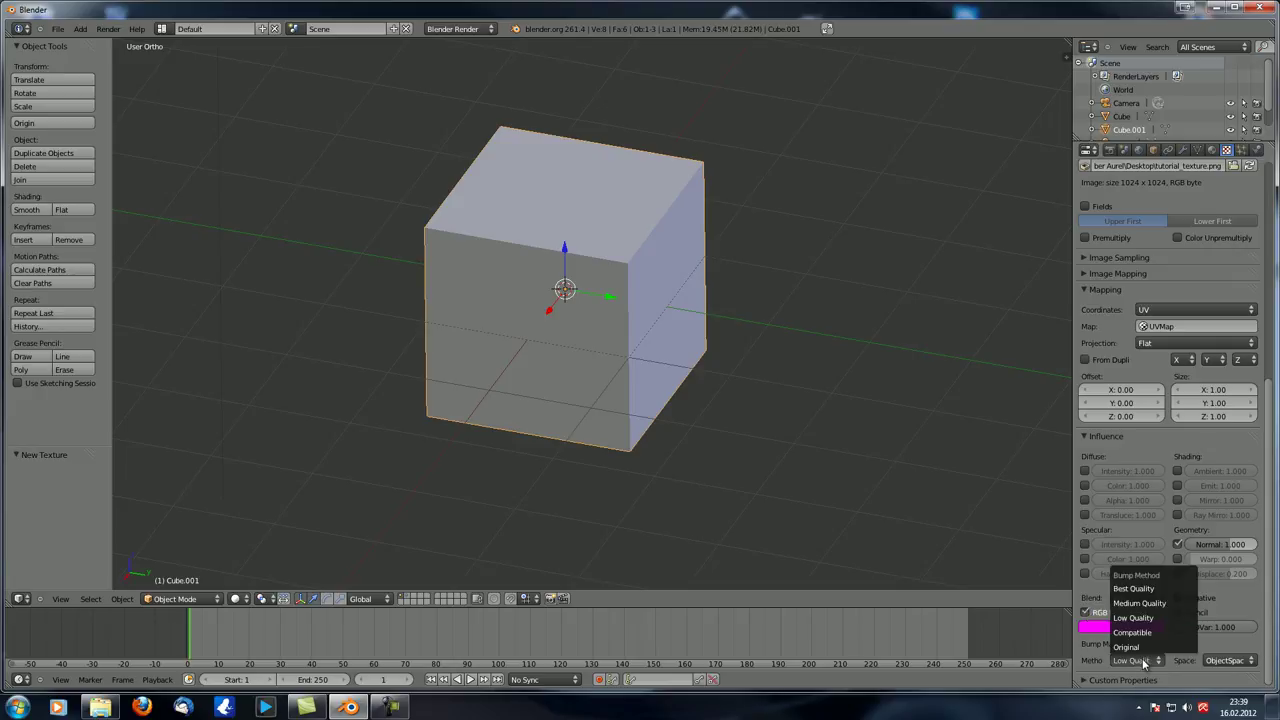
{"action": "left_click", "coordinate": [1150, 589]}
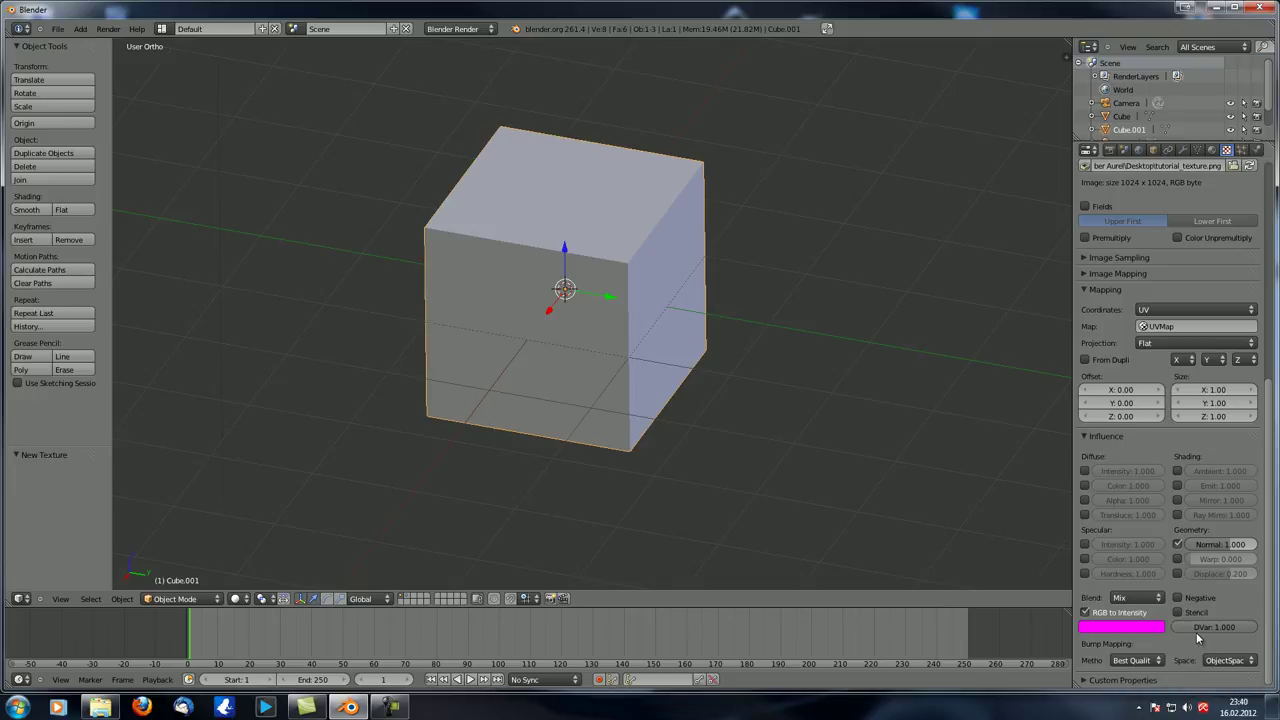
- Render the plain cube from the camera to check the baked surface relief, and return to the 3D view
{"action": "scroll", "coordinate": [1184, 633], "scroll_direction": "up", "scroll_amount": 10}
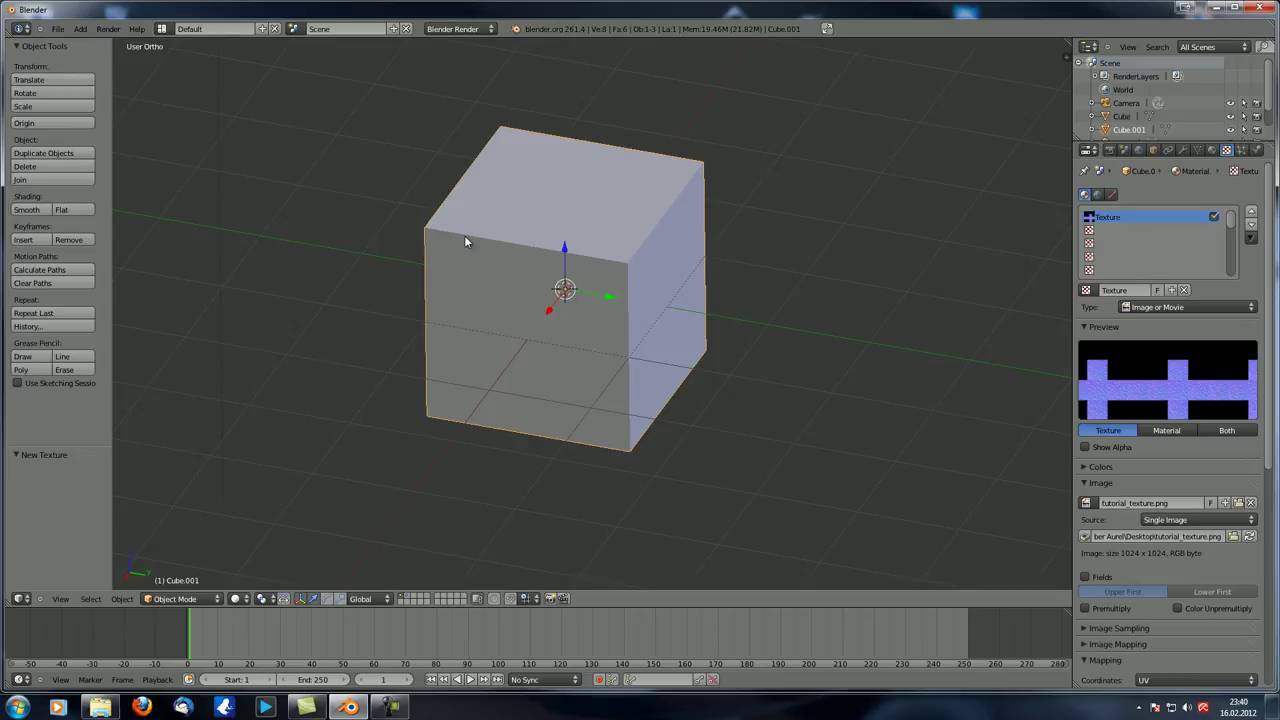
{"action": "key", "text": "KP_0"}
{"action": "left_click", "coordinate": [107, 29]}
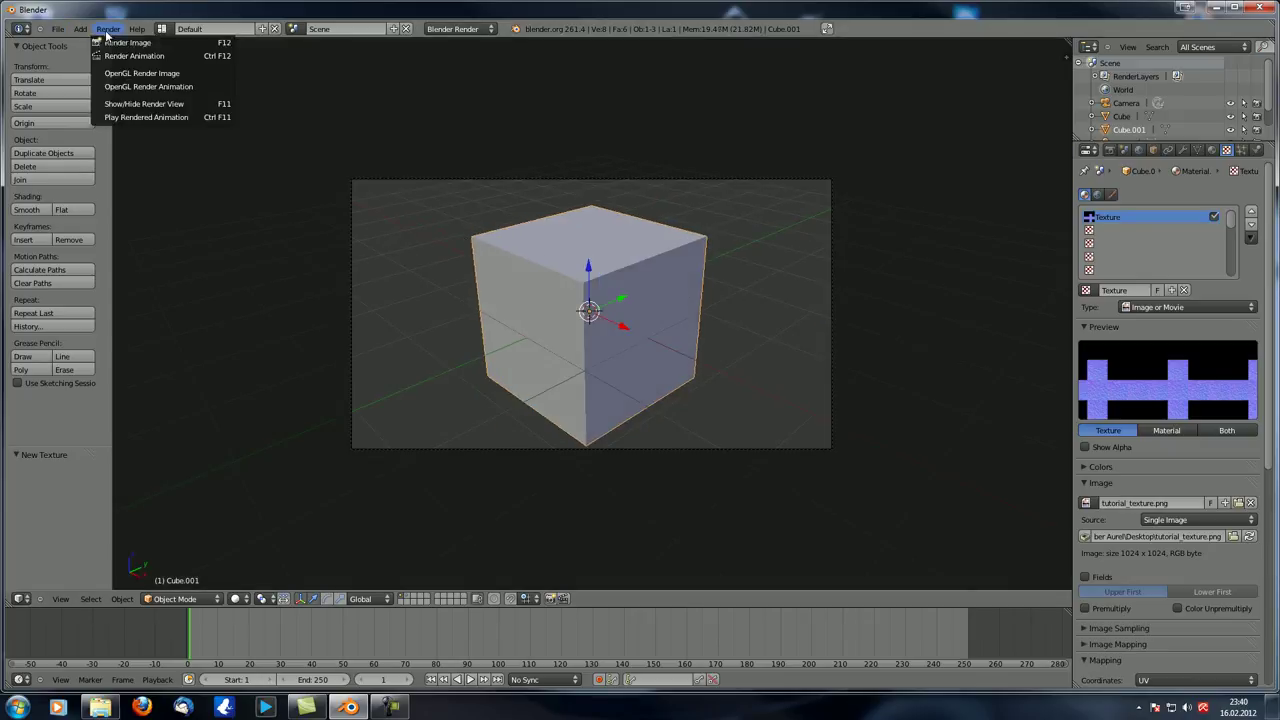
{"action": "left_click", "coordinate": [122, 44]}
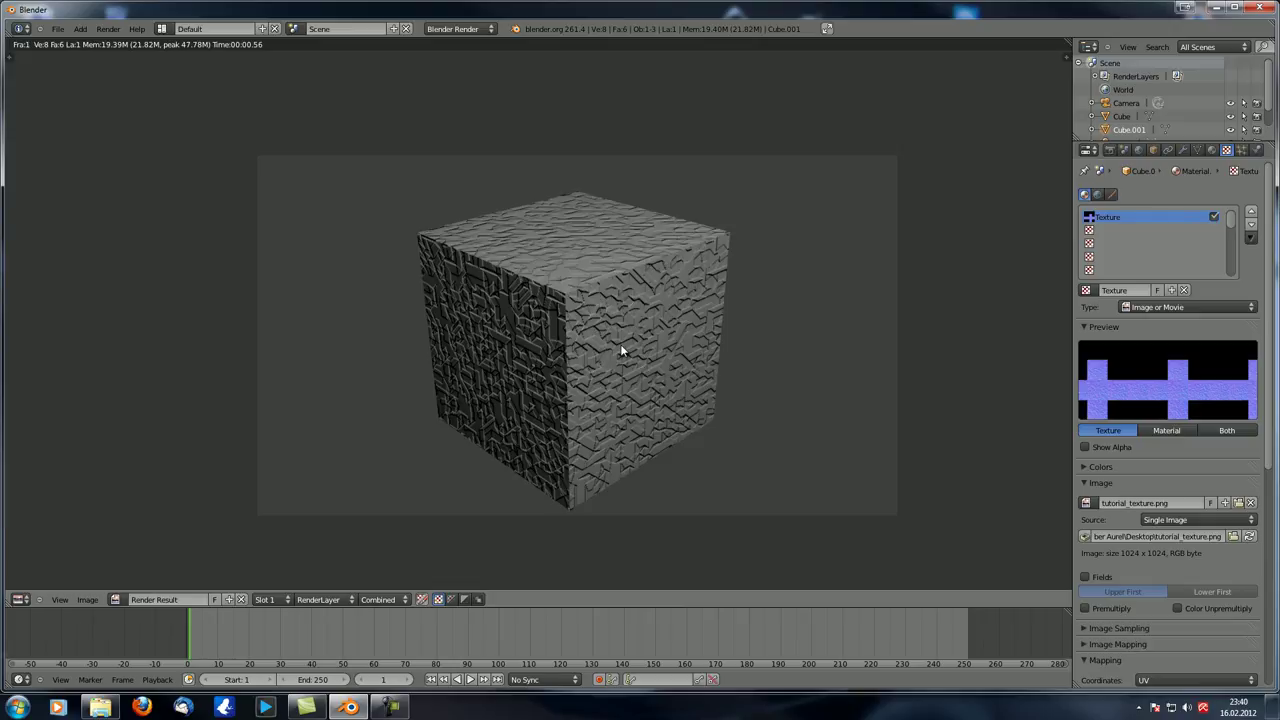
{"action": "key", "text": "Escape"}
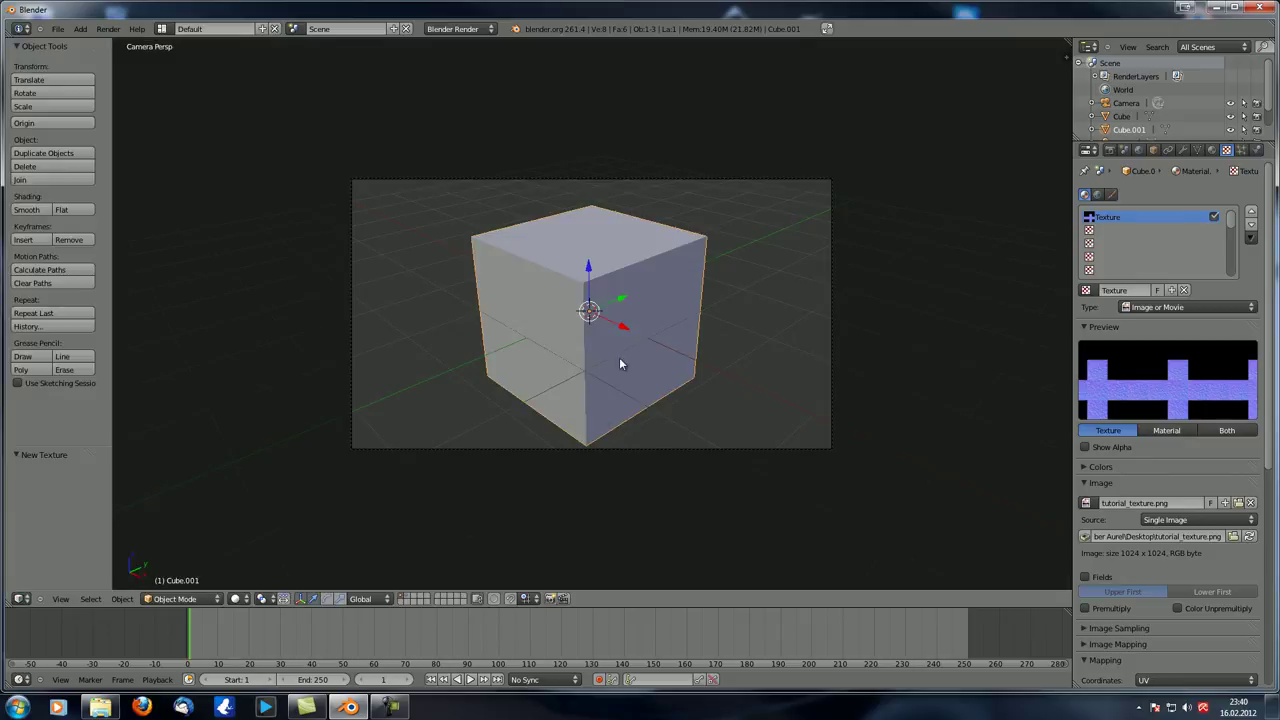
- Bring the rough cube back into view, move the plain cube aside from it, and scale the plain cube to about 0.733
{"action": "key", "text": "ctrl+5"}
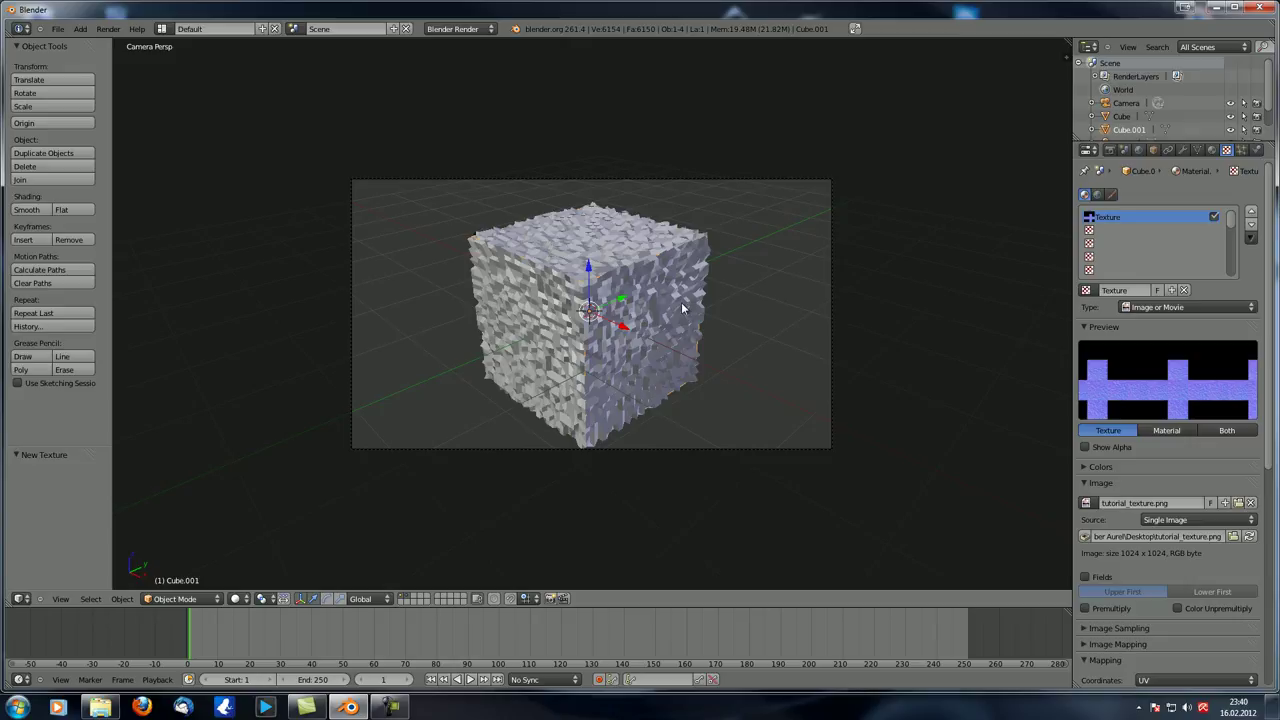
{"action": "key", "text": "g"}
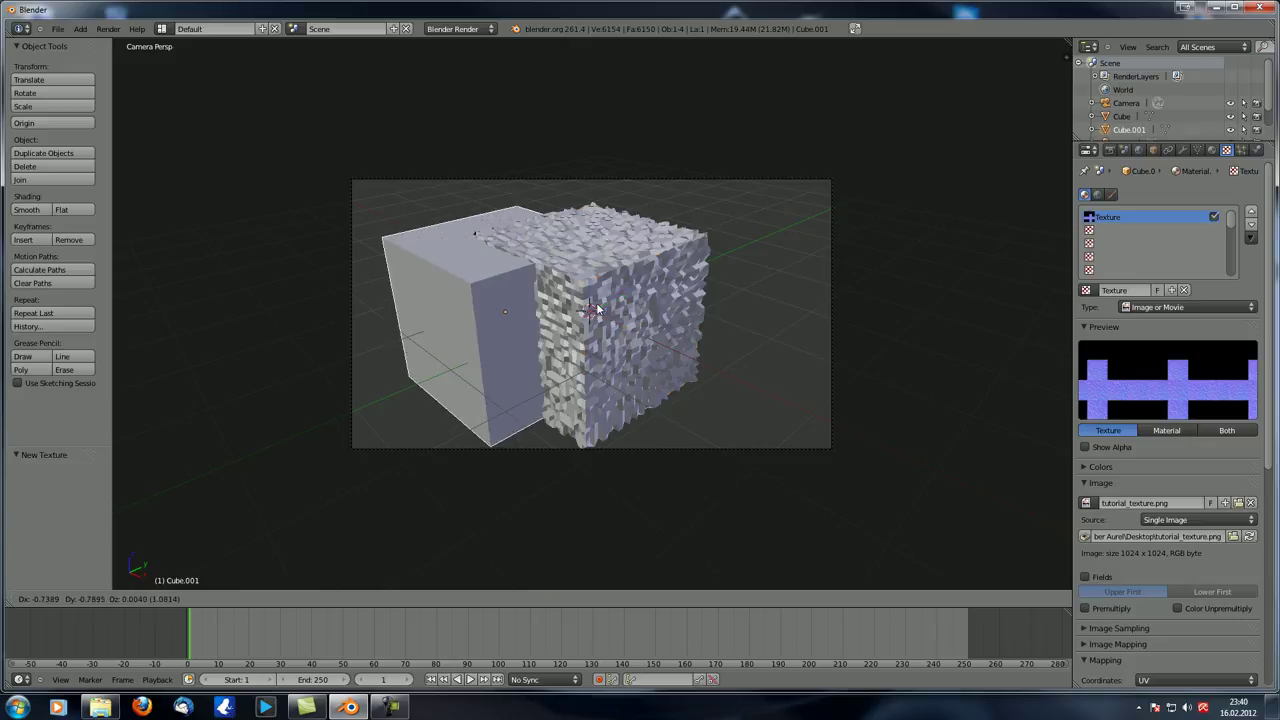
{"action": "left_click", "coordinate": [590, 305]}
{"action": "key", "text": "s"}
{"action": "left_click", "coordinate": [676, 278]}
- Move the rough cube to the opposite side of the plain cube and scale it down to roughly the same size
{"action": "right_click", "coordinate": [657, 288]}
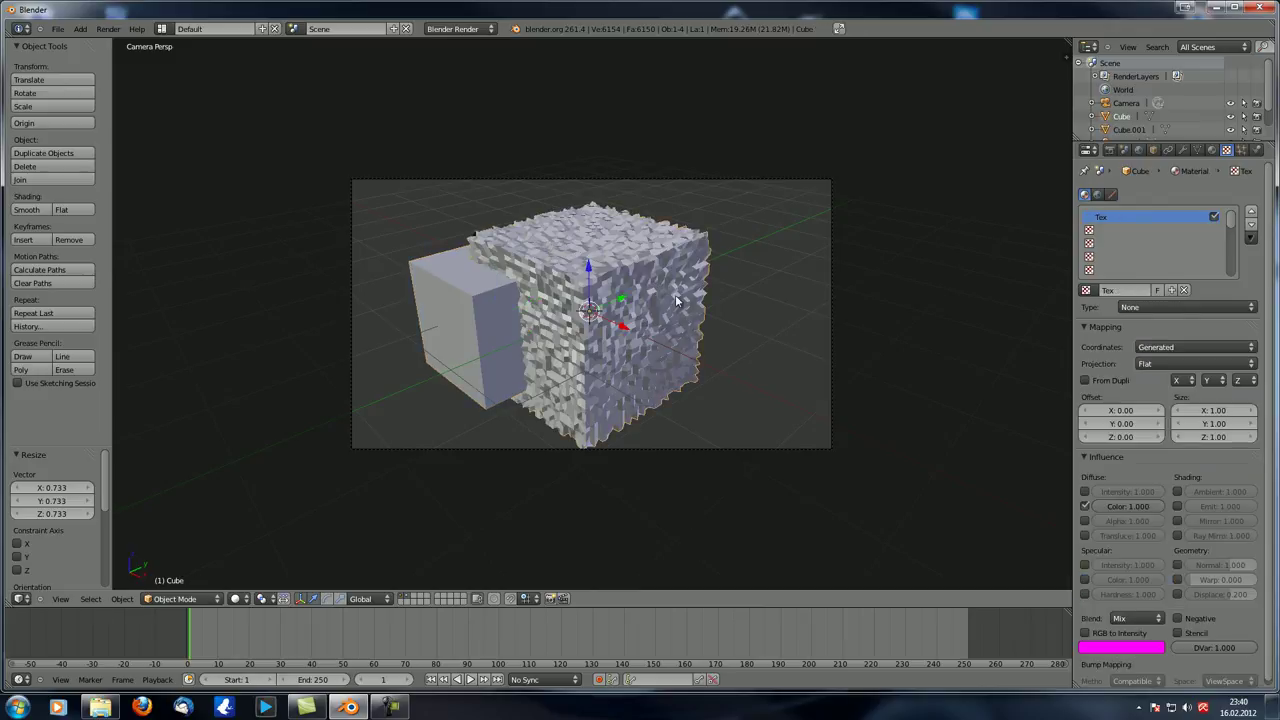
{"action": "key", "text": "g"}
{"action": "left_click", "coordinate": [790, 294]}
{"action": "key", "text": "s"}
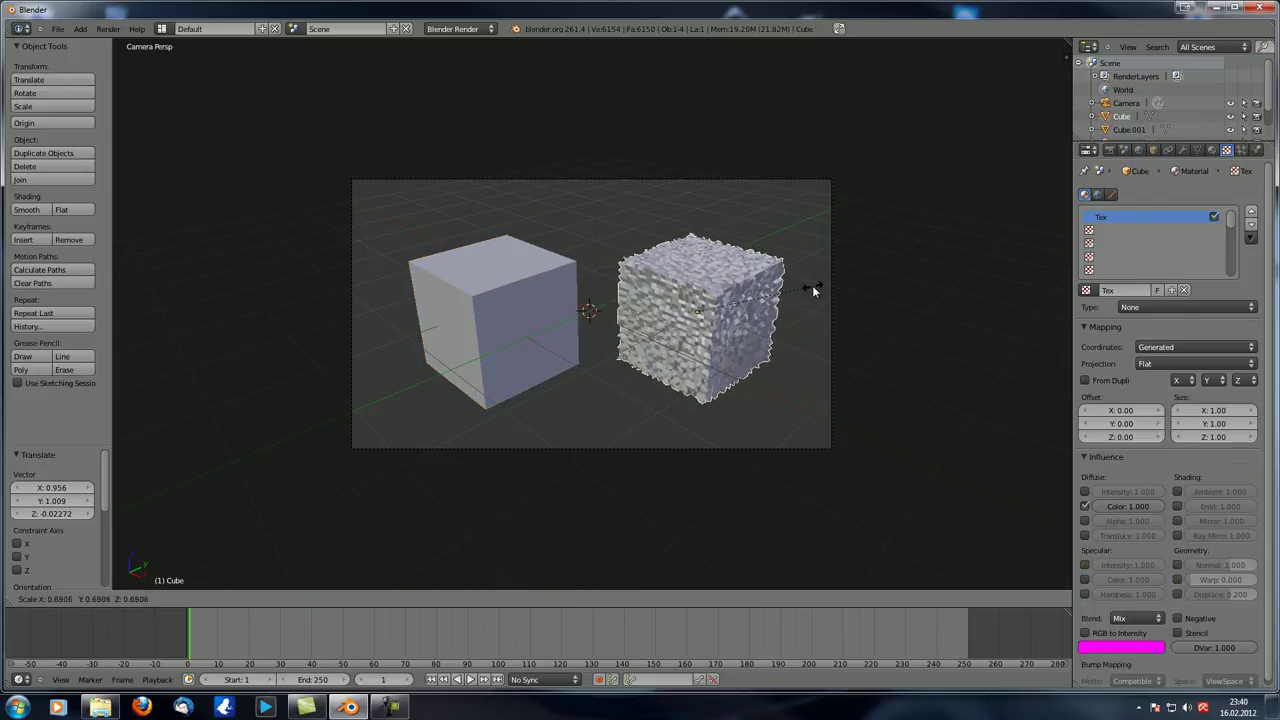
{"action": "key", "text": "Escape"}
{"action": "key", "text": "g"}
{"action": "left_click", "coordinate": [818, 284]}
{"action": "key", "text": "s"}
{"action": "left_click", "coordinate": [818, 291]}
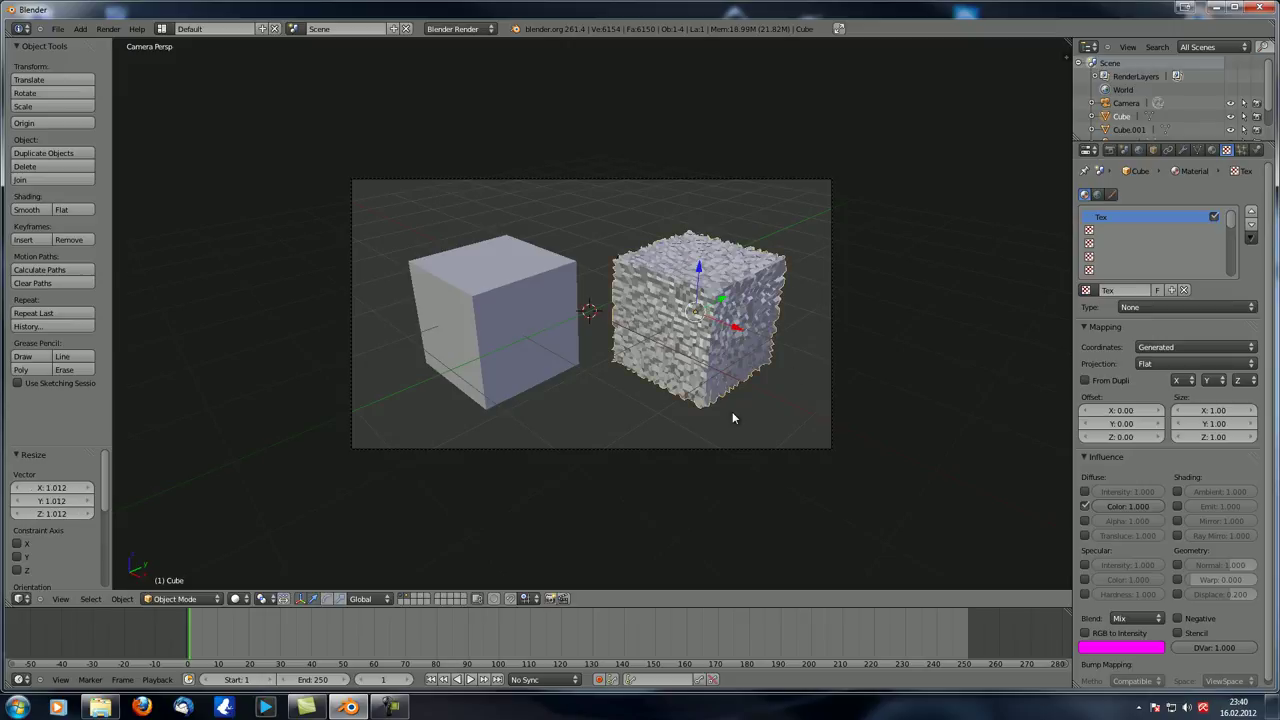
- Render both cubes to compare the baked relief with the real geometry, return to an orthographic 3D view, and deselect everything
{"action": "left_click", "coordinate": [113, 30]}
{"action": "left_click", "coordinate": [123, 42]}
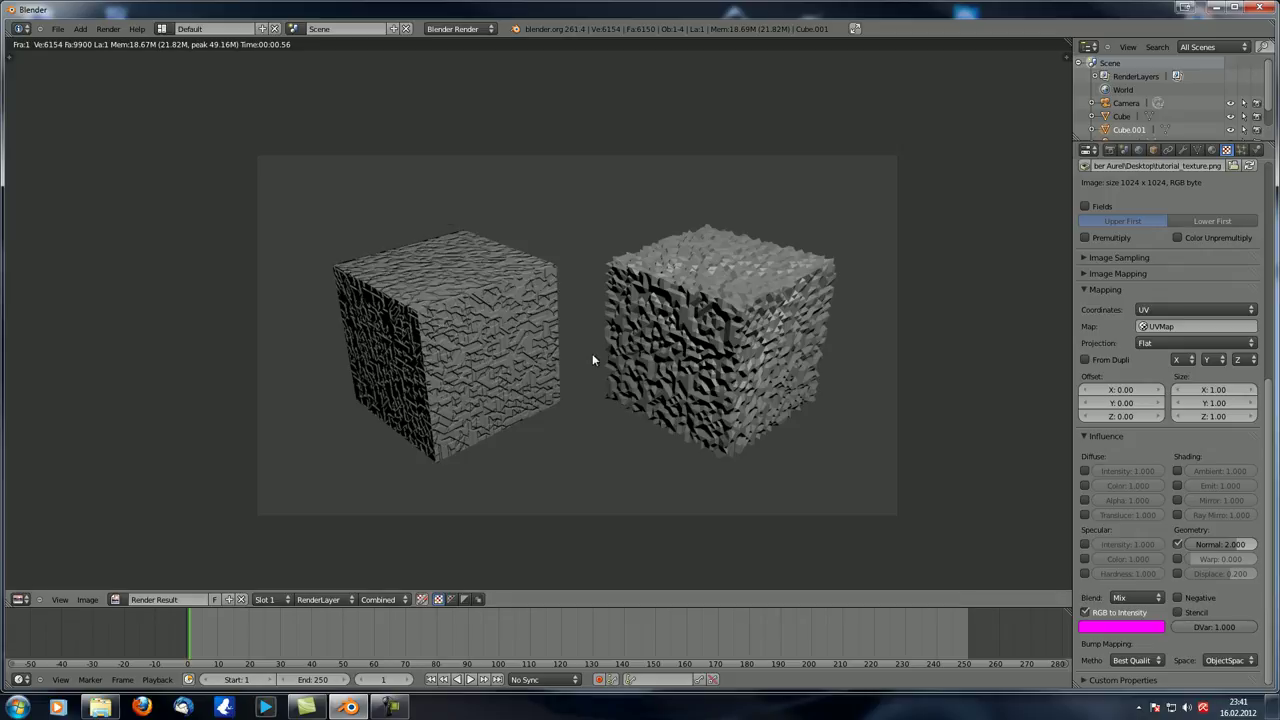
{"action": "middle_click_drag", "start_coordinate": [590, 352], "coordinate": [568, 357]}
{"action": "key", "text": "Escape"}
{"action": "scroll", "coordinate": [572, 356], "scroll_direction": "down", "scroll_amount": 3}
{"action": "key", "text": "KP_5"}
{"action": "key", "text": "a"}
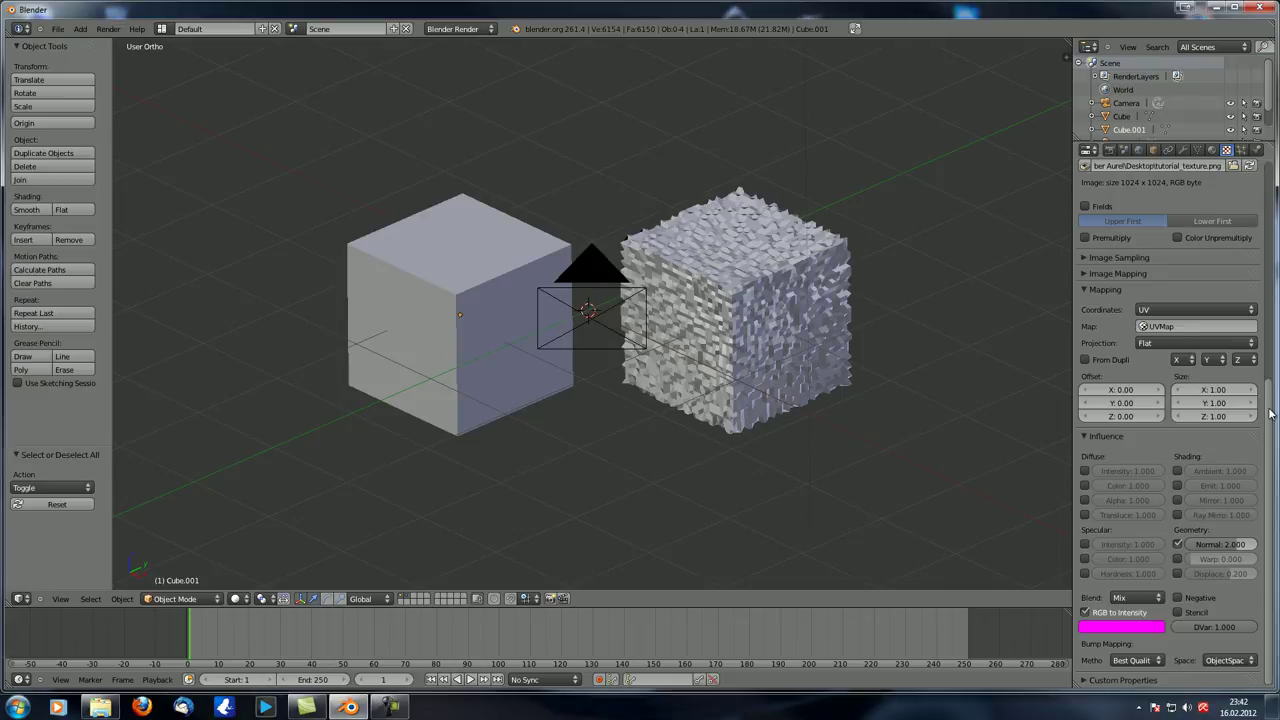
- Expand the render Dimensions settings, preview the timeline playback at 24 fps, and return to frame 1
{"action": "left_click", "coordinate": [1109, 149]}
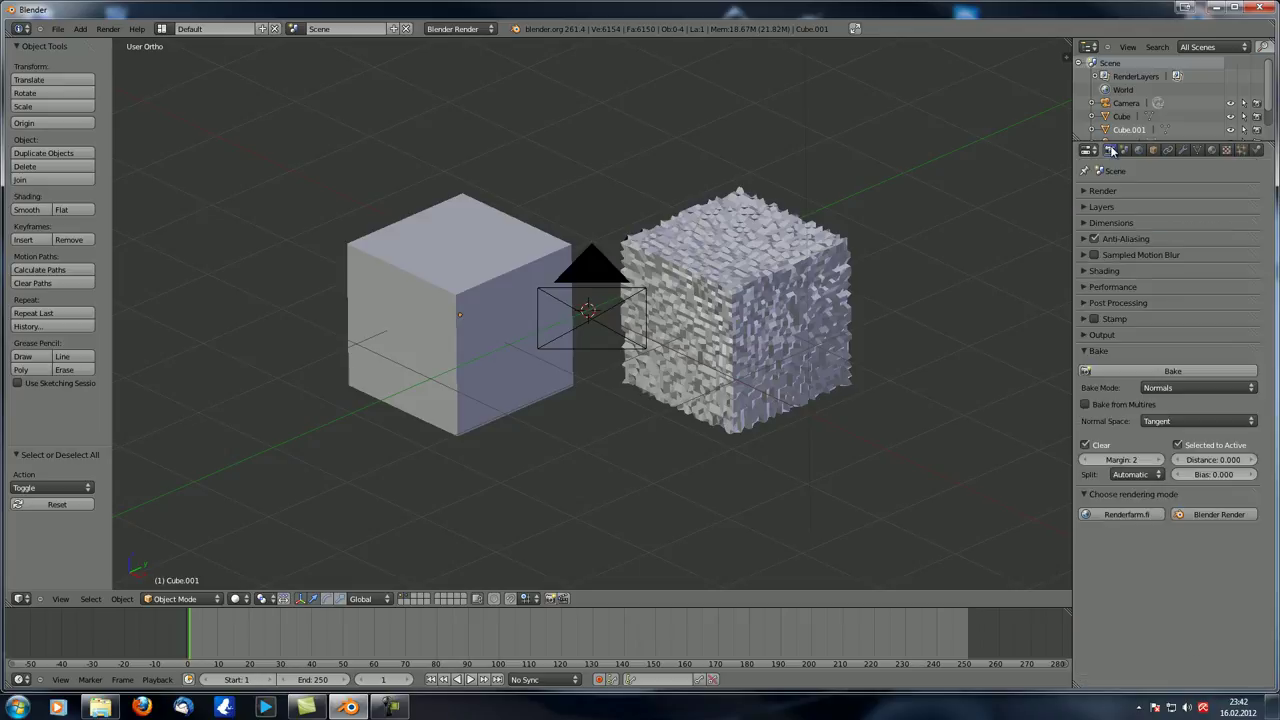
{"action": "left_click", "coordinate": [1087, 226]}
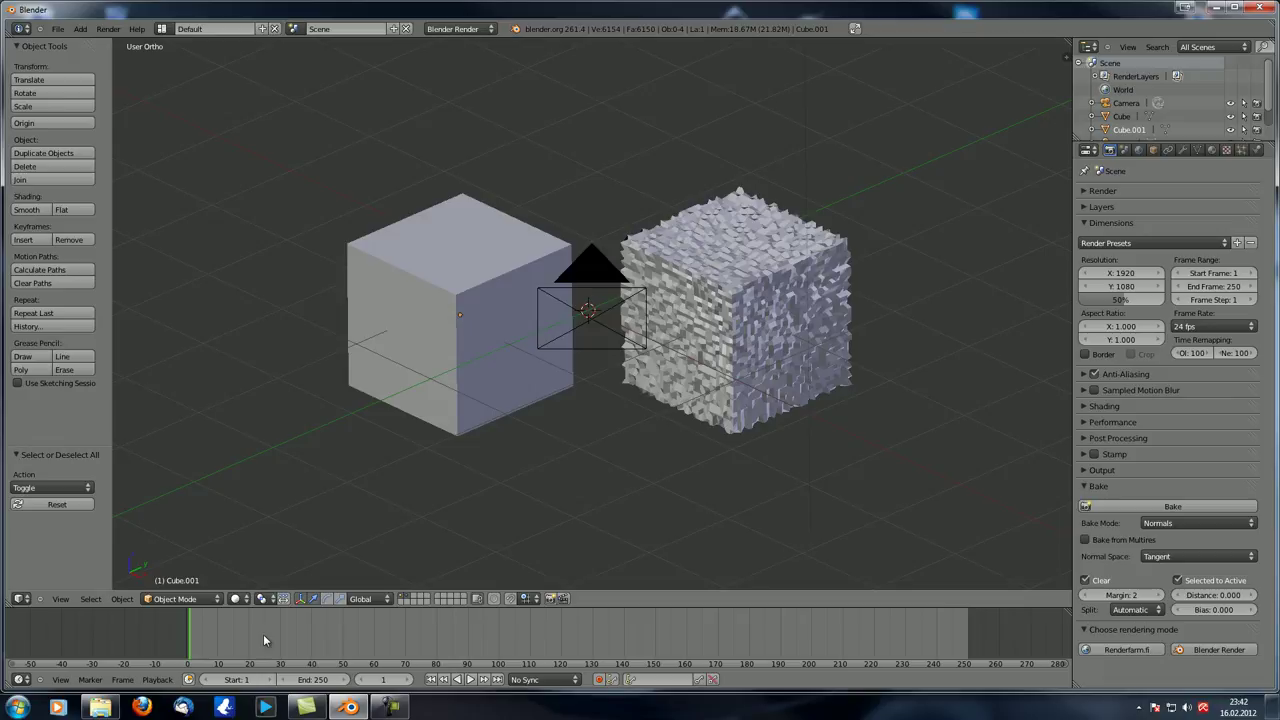
{"action": "key", "text": "alt+a"}
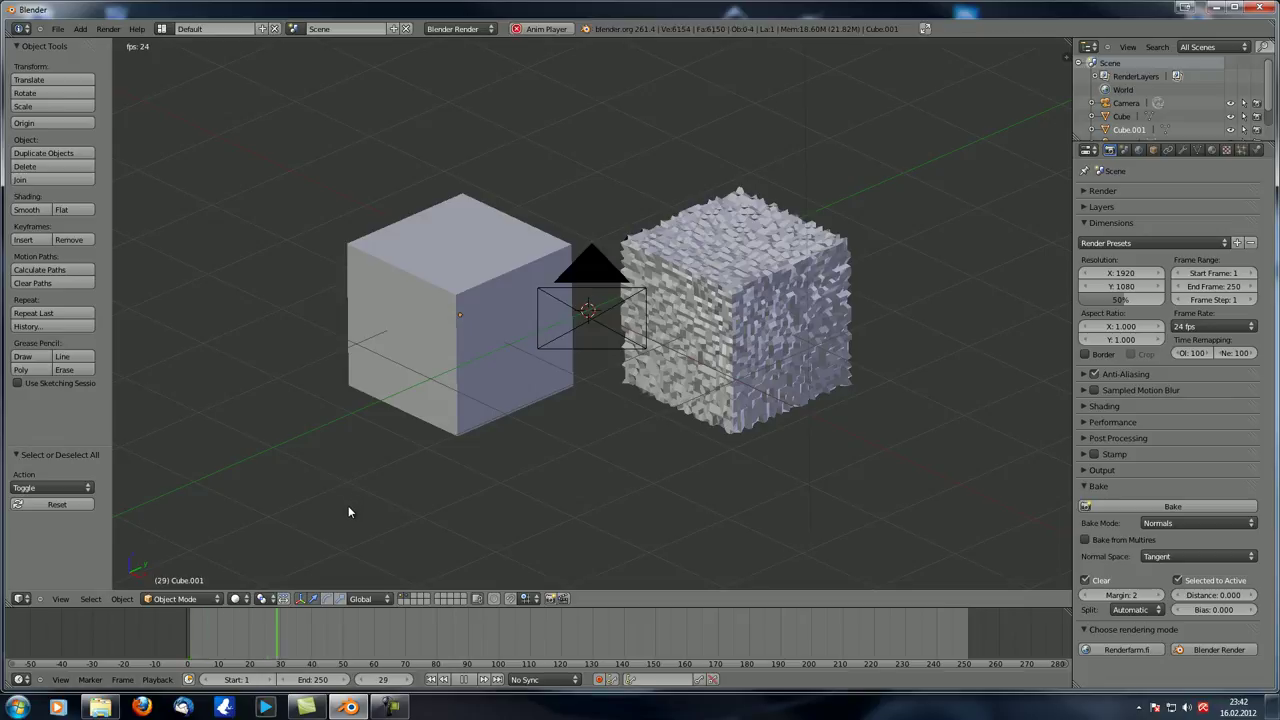
{"action": "left_click", "coordinate": [463, 680]}
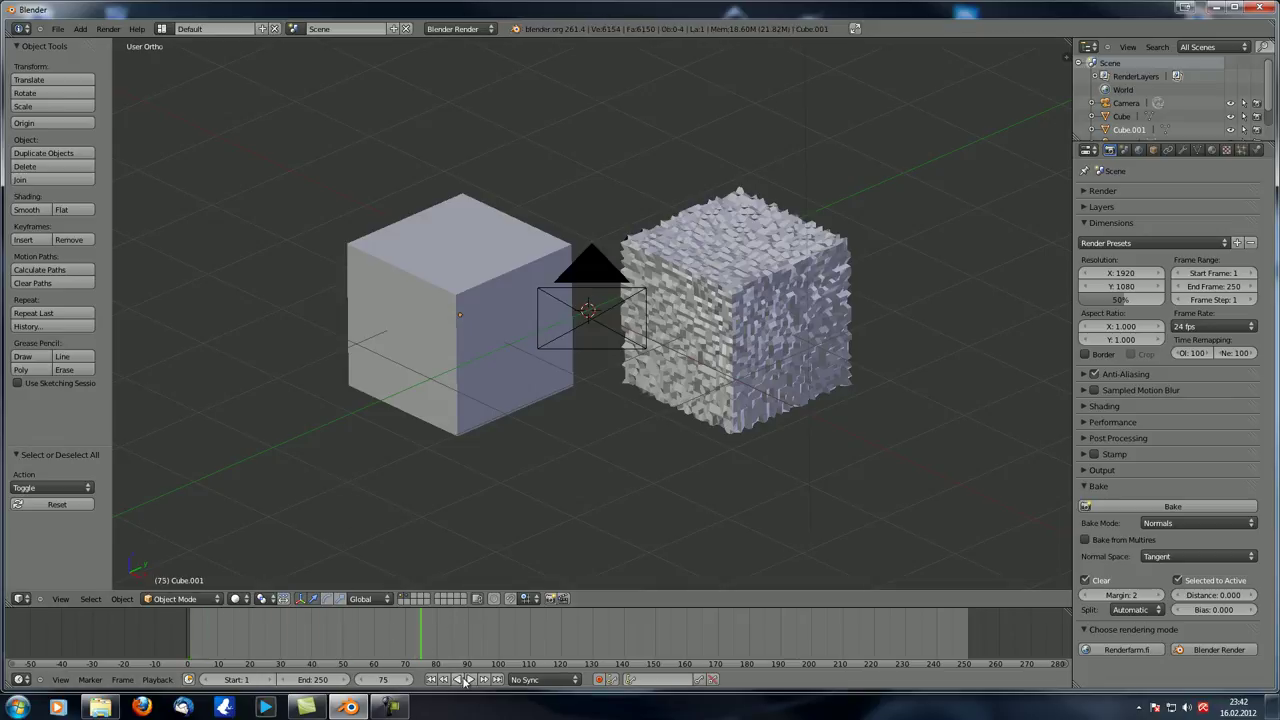
{"action": "left_click", "coordinate": [431, 679]}
- Set the render frame rate to 60 fps, preview the timeline playback, and return to frame 1
{"action": "left_click", "coordinate": [1196, 330]}
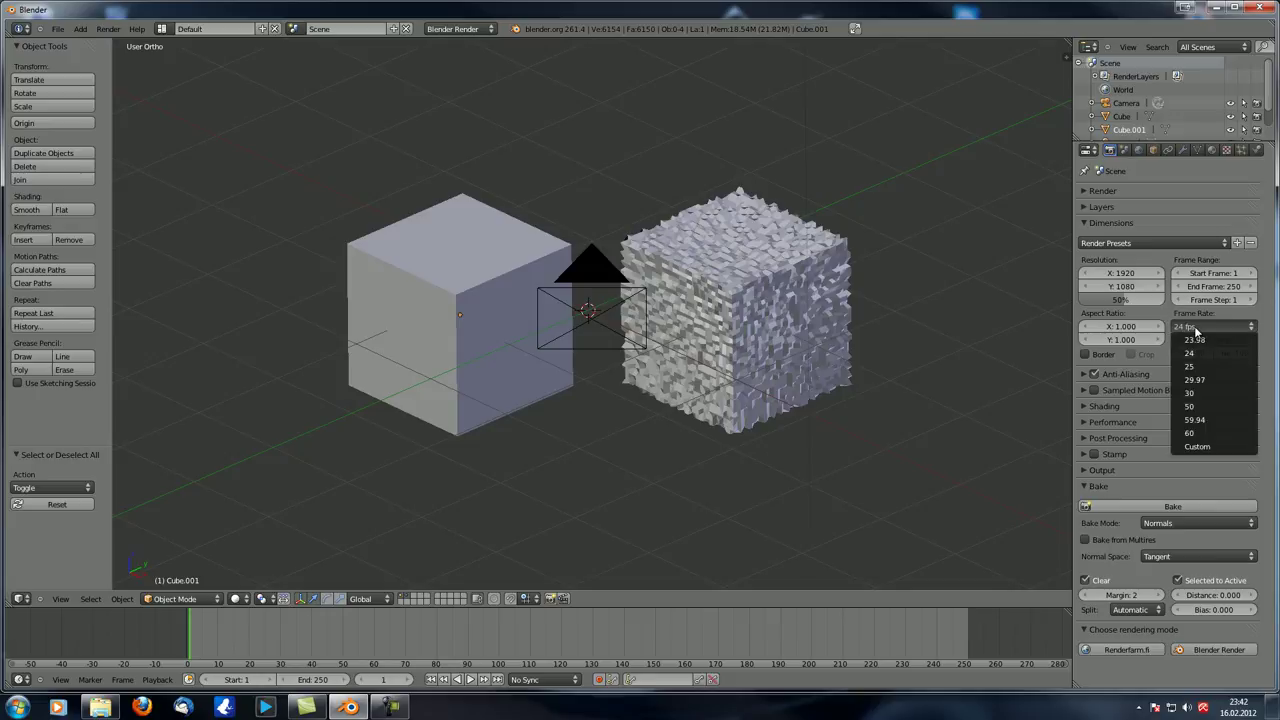
{"action": "left_click", "coordinate": [1204, 432]}
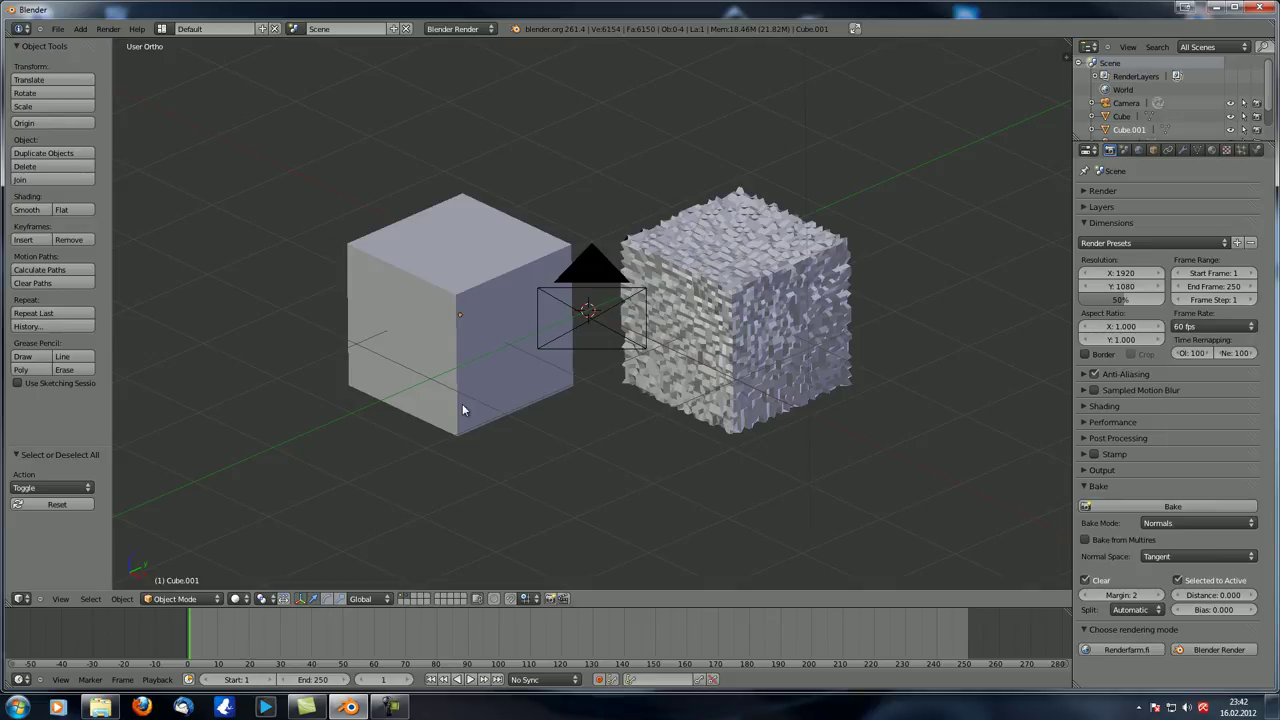
{"action": "key", "text": "alt+a"}
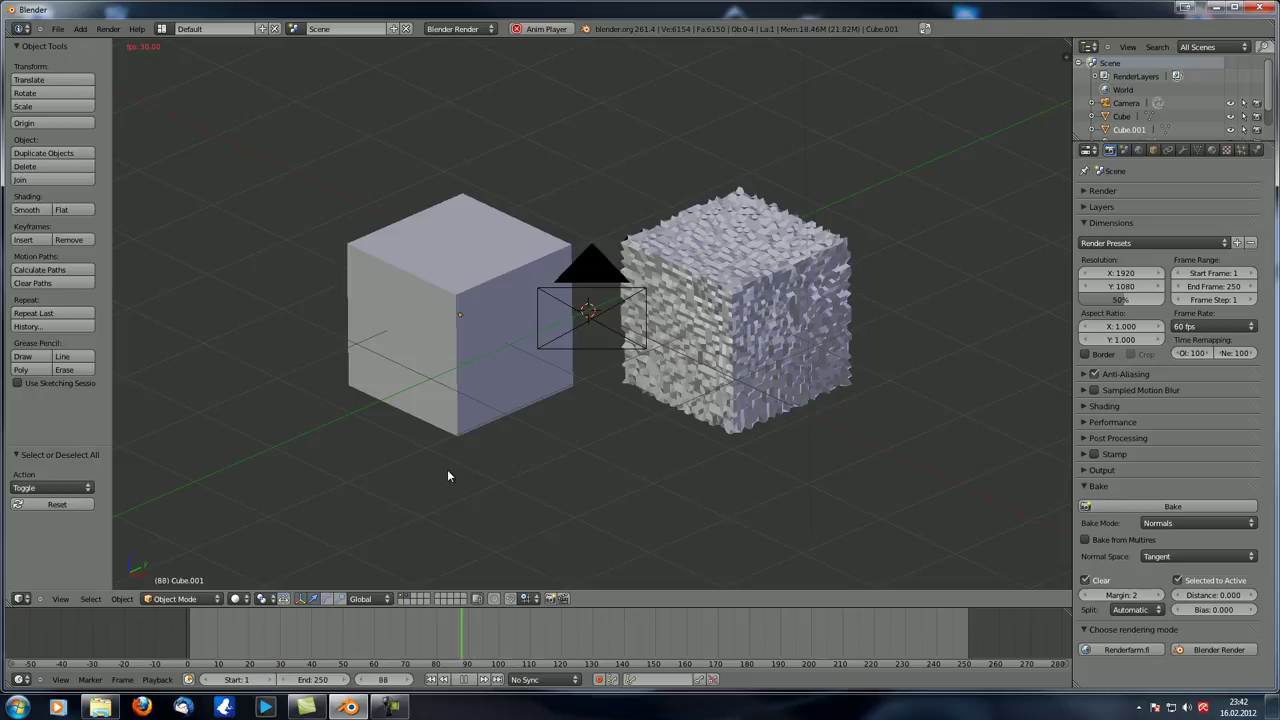
{"action": "left_click", "coordinate": [464, 680]}
{"action": "left_click", "coordinate": [438, 680]}
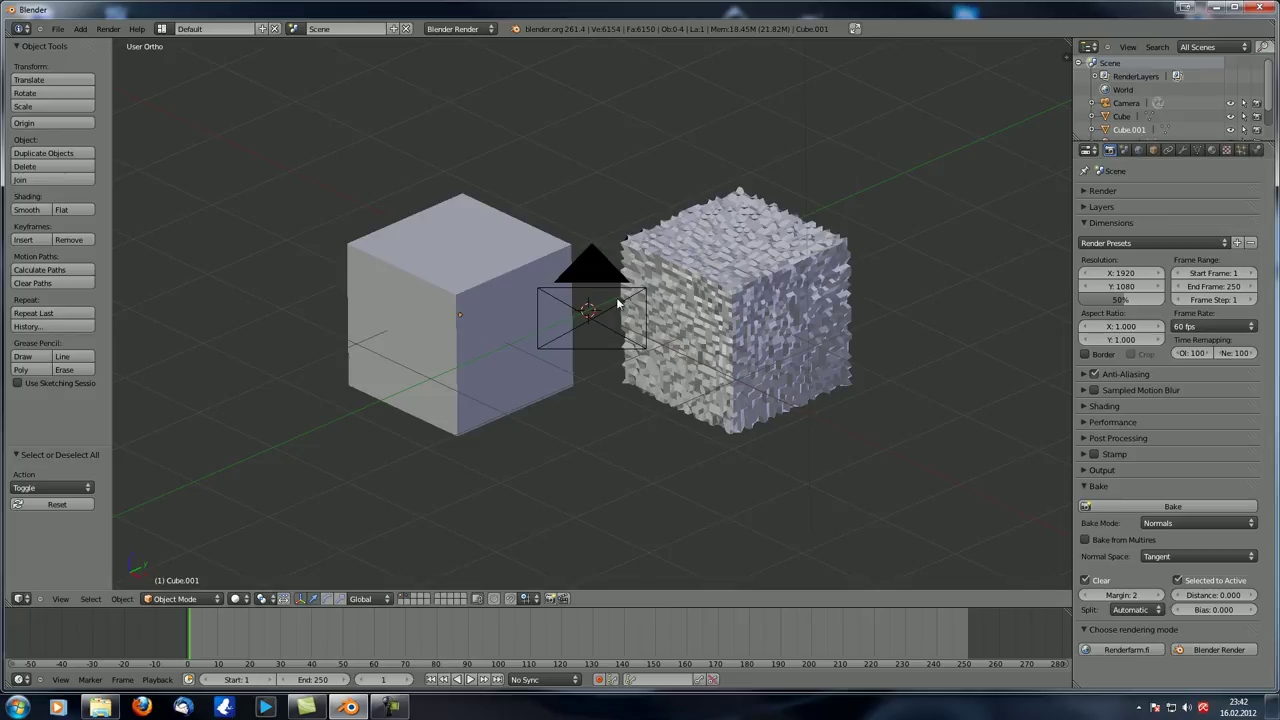
- Collapse the Bake section of the render settings
{"action": "scroll", "coordinate": [625, 311], "scroll_direction": "down", "scroll_amount": 4}
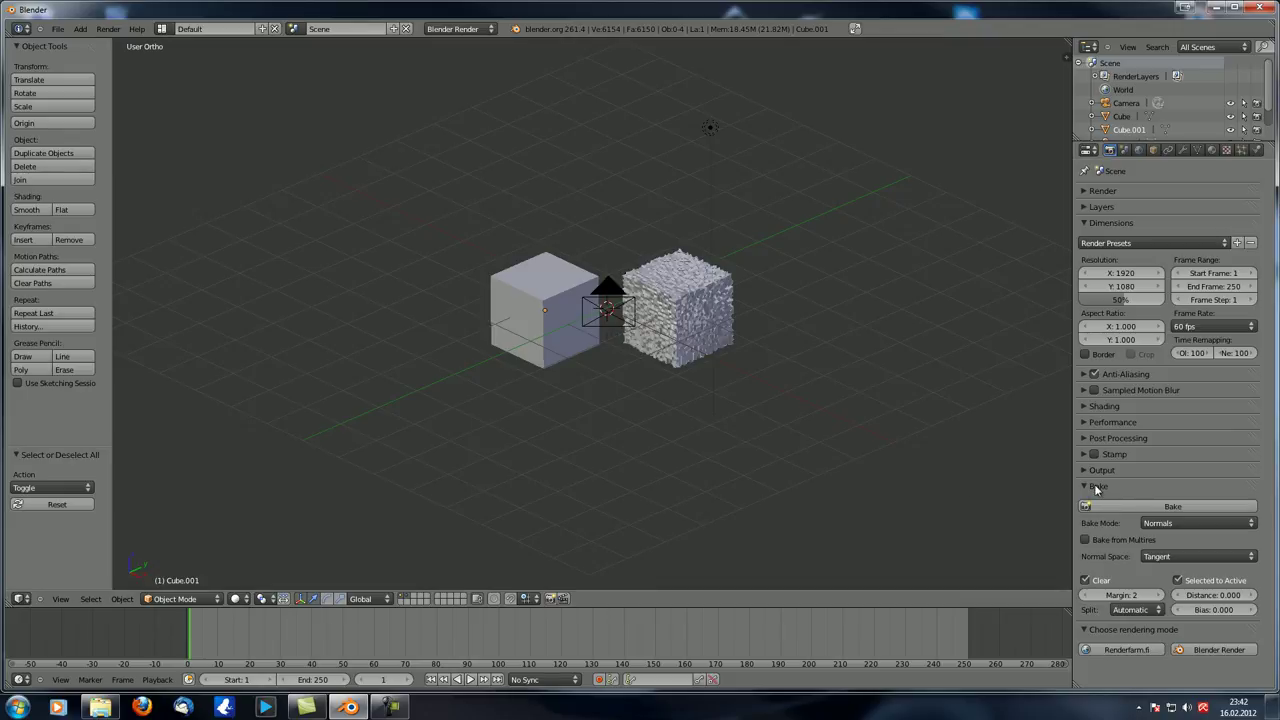
{"action": "left_click", "coordinate": [1133, 487]}
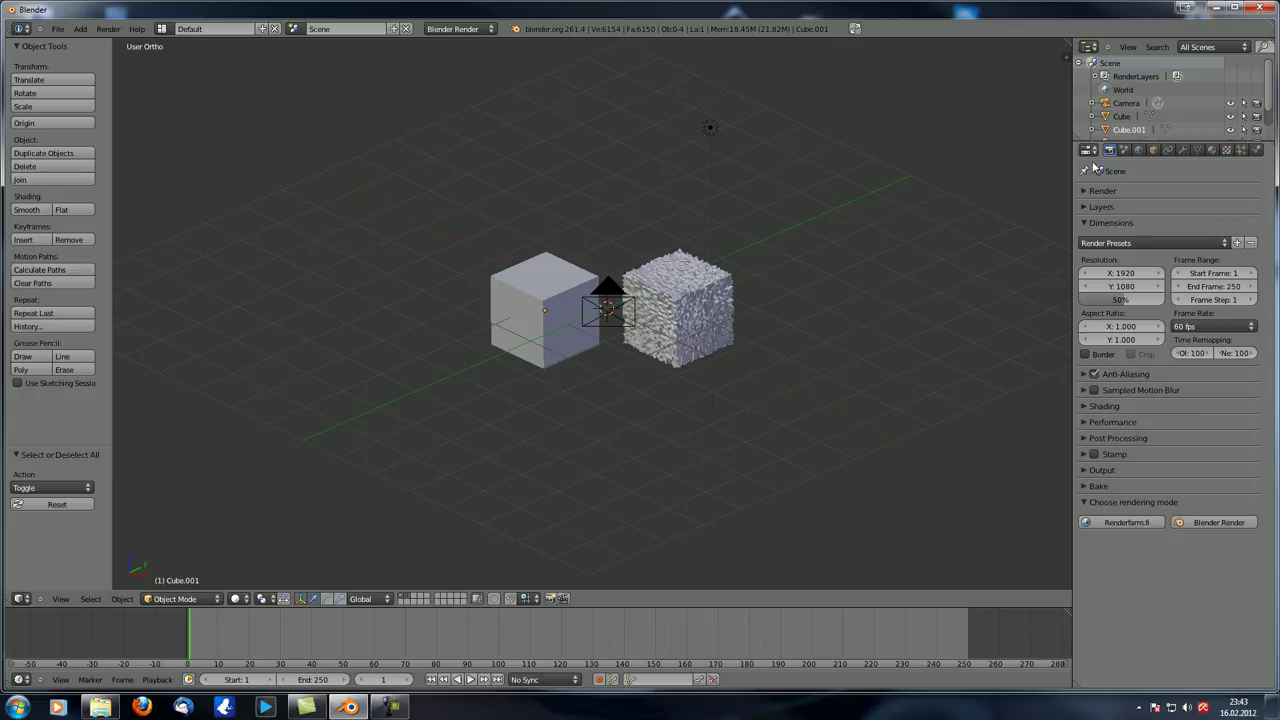